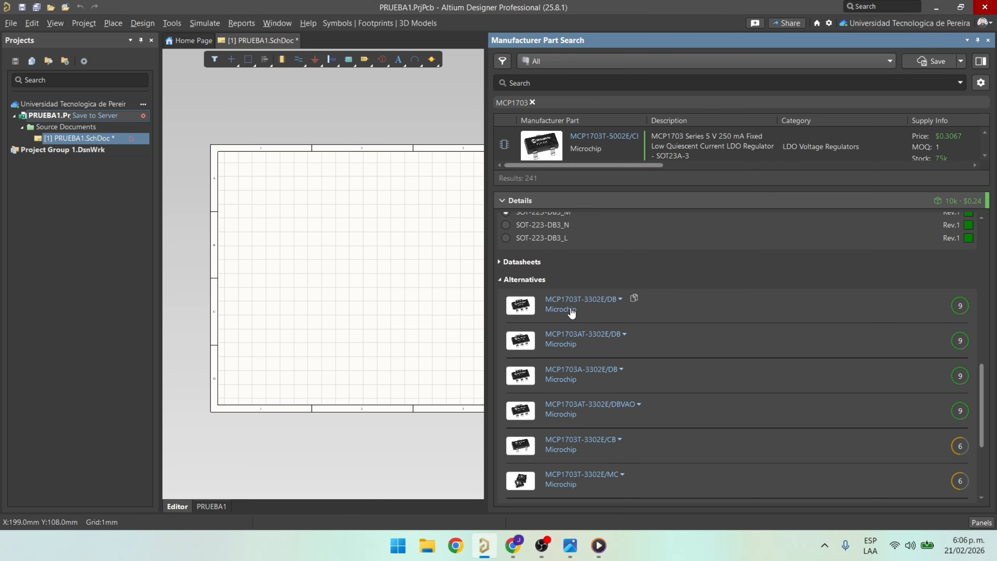
Review the alternative parts and the schematic symbol and footprint models in the details of MCP1703-3302E/DB.
scroll(633, 310, "down", 1)
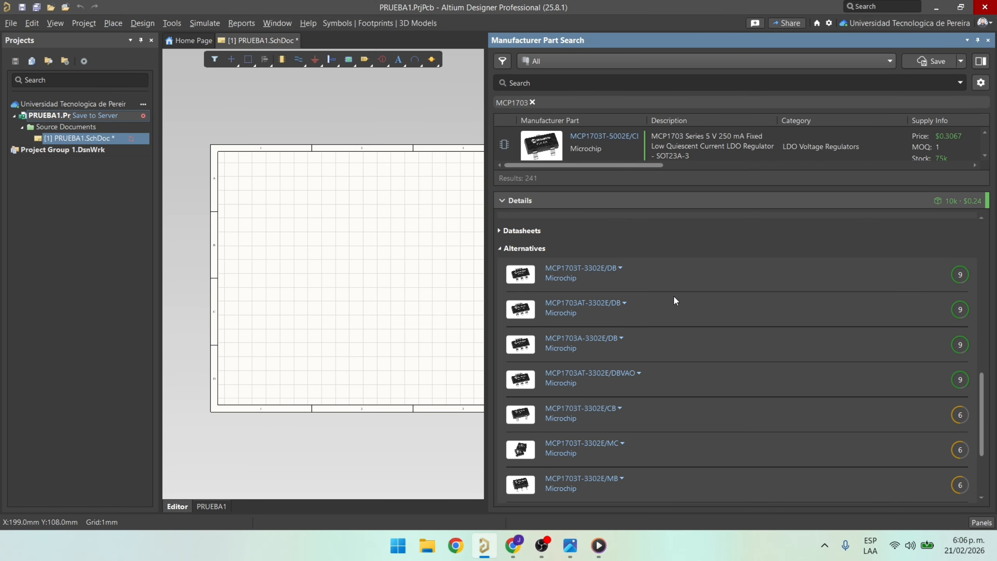
scroll(825, 281, "up", 3)
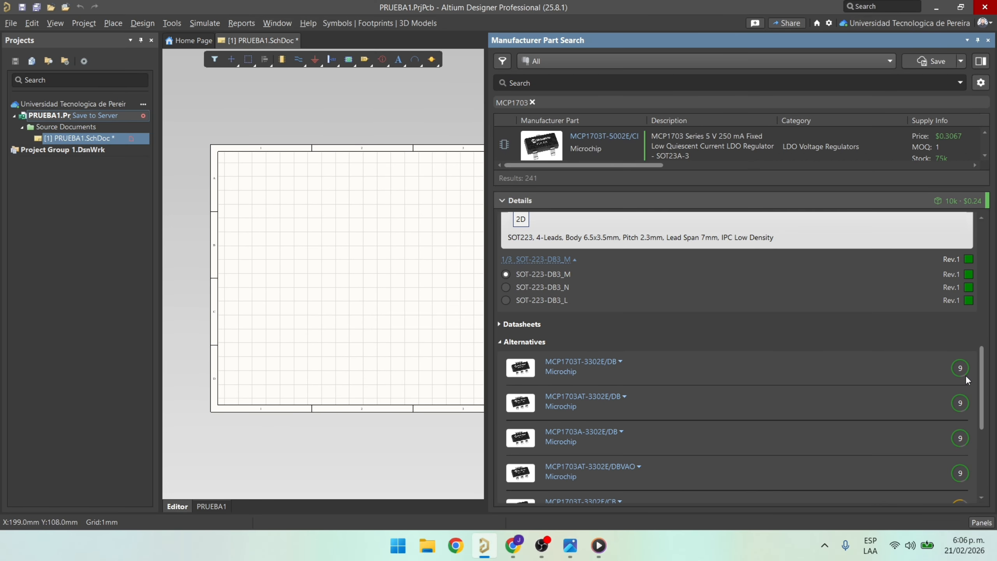
scroll(960, 367, "down", 4)
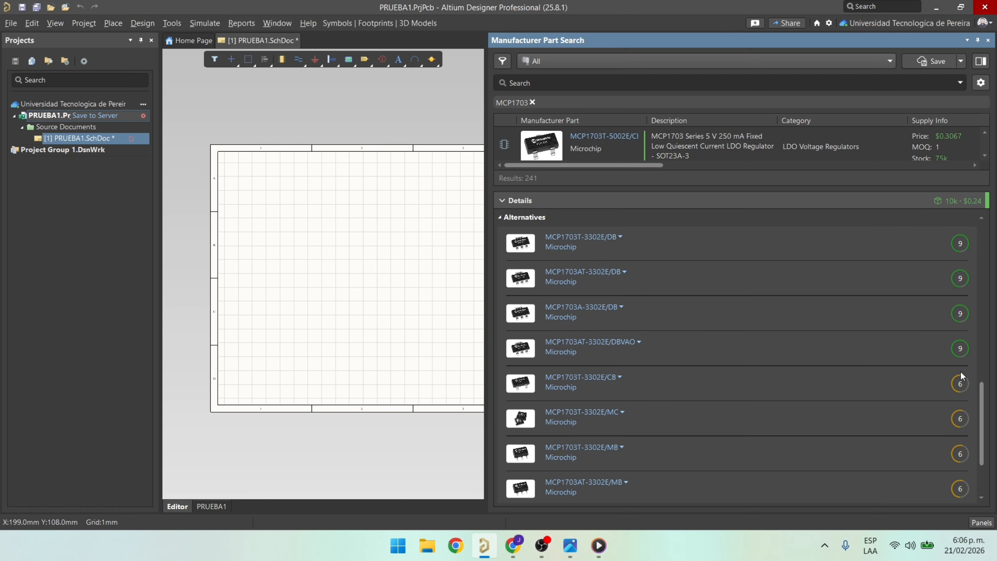
scroll(960, 372, "up", 10)
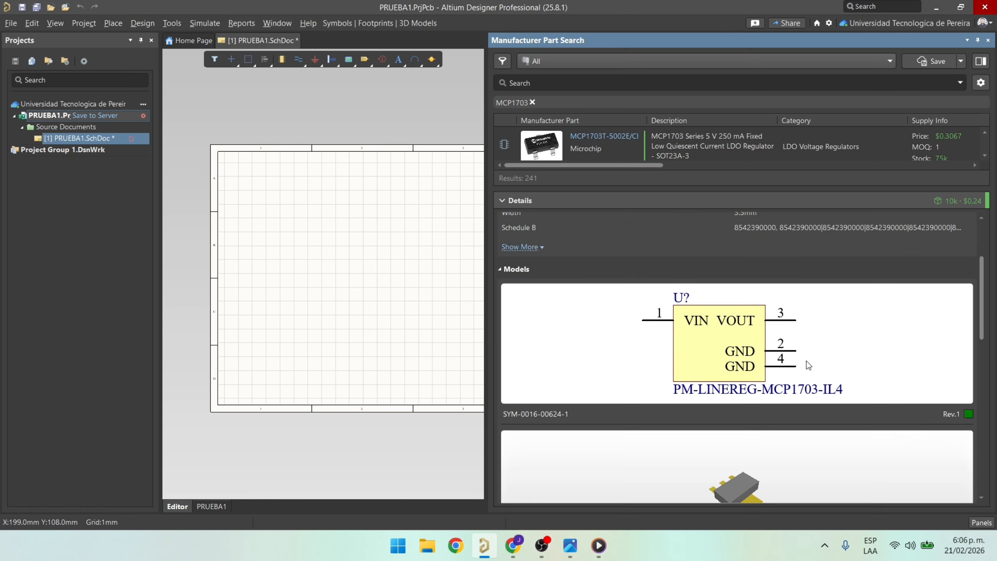
scroll(807, 361, "up", 4)
Place five instances of the Microchip MCP1703-3302E/DB regulator at separate spots on the schematic sheet.
left_click_drag(595, 198, 597, 436)
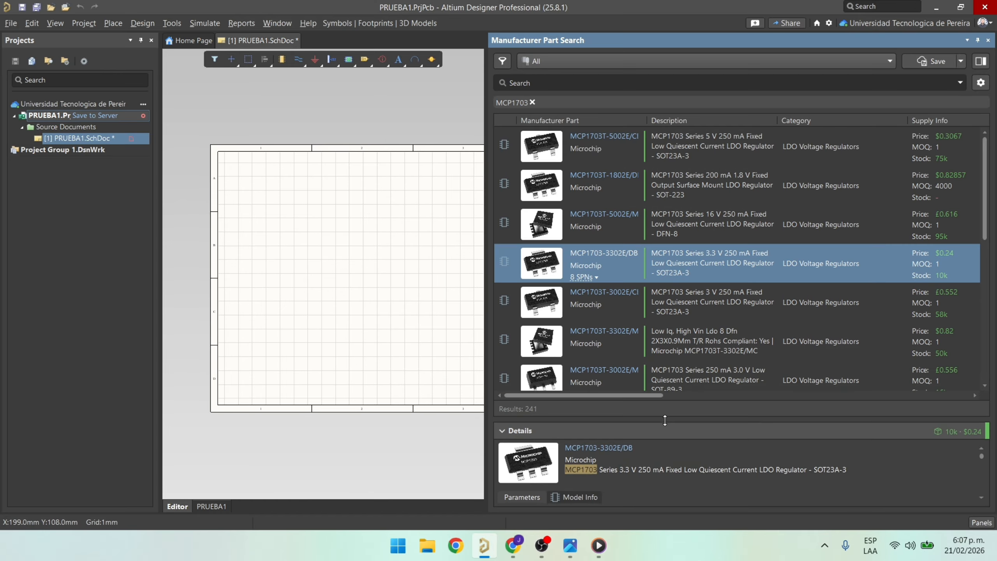
right_click(547, 263)
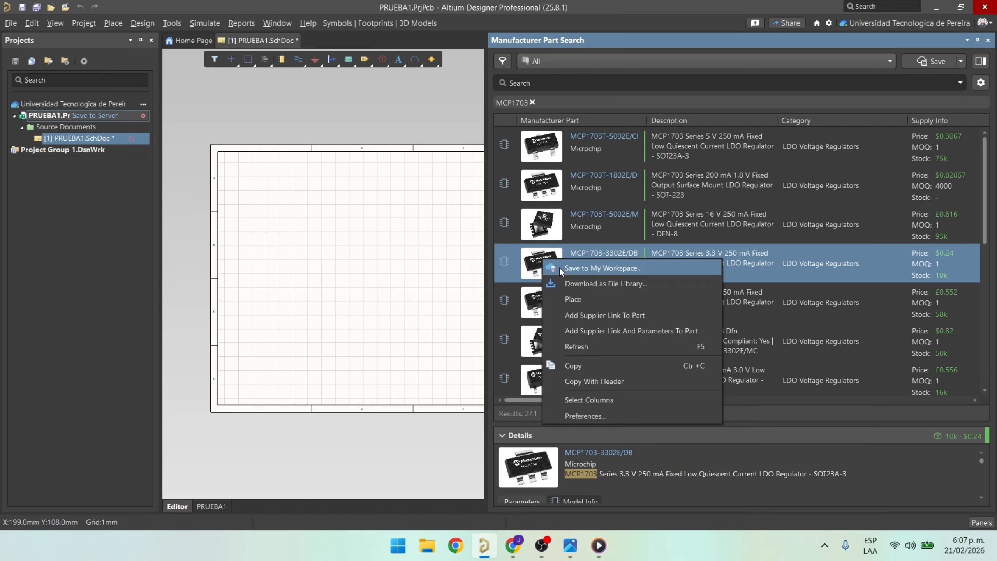
left_click(579, 297)
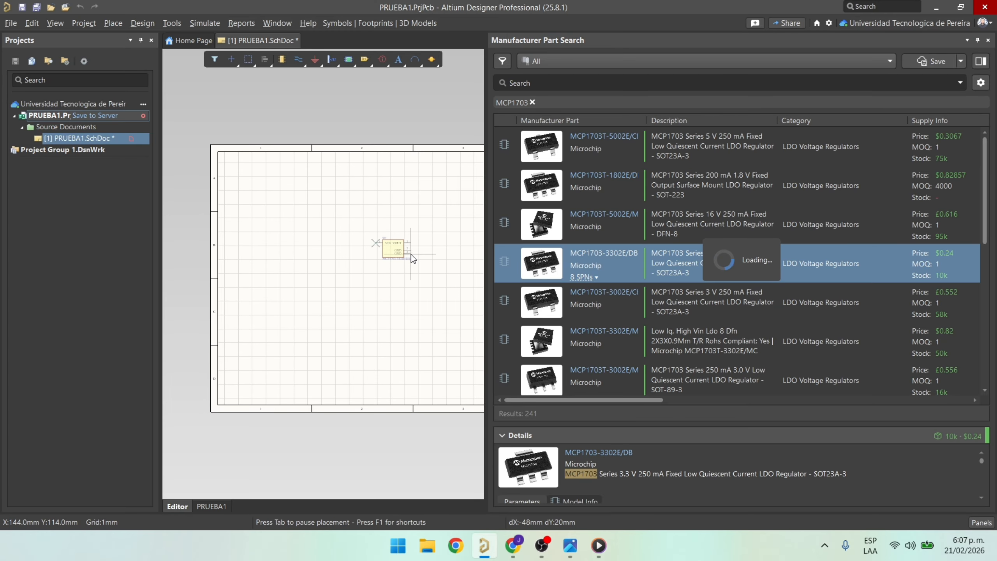
scroll(411, 254, "up", 3, "ctrl")
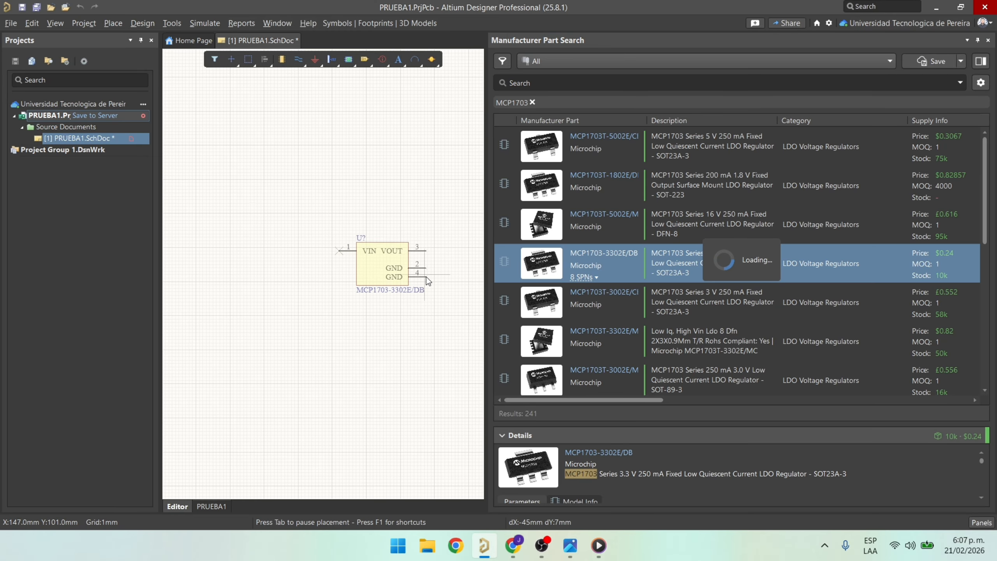
left_click(424, 272)
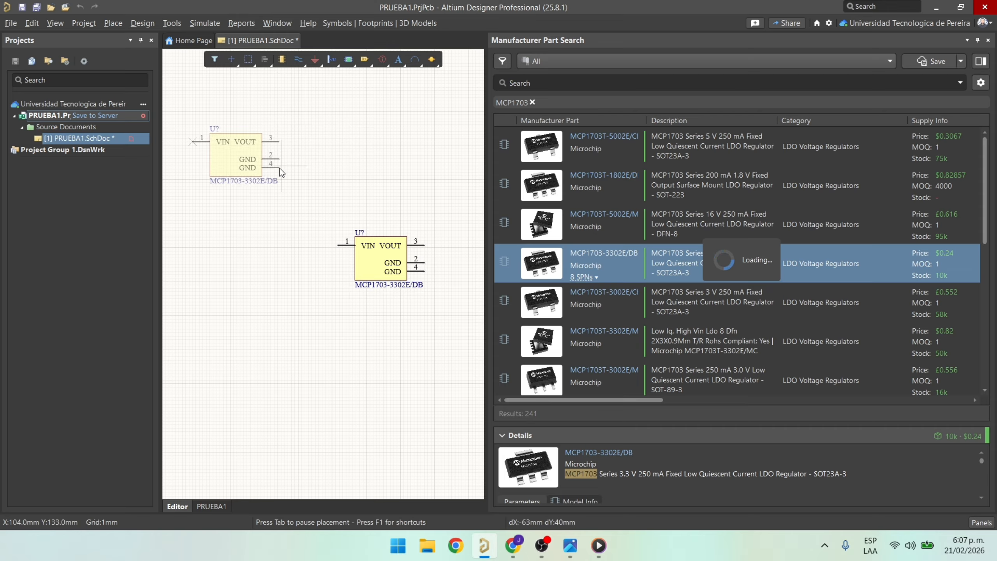
left_click(282, 171)
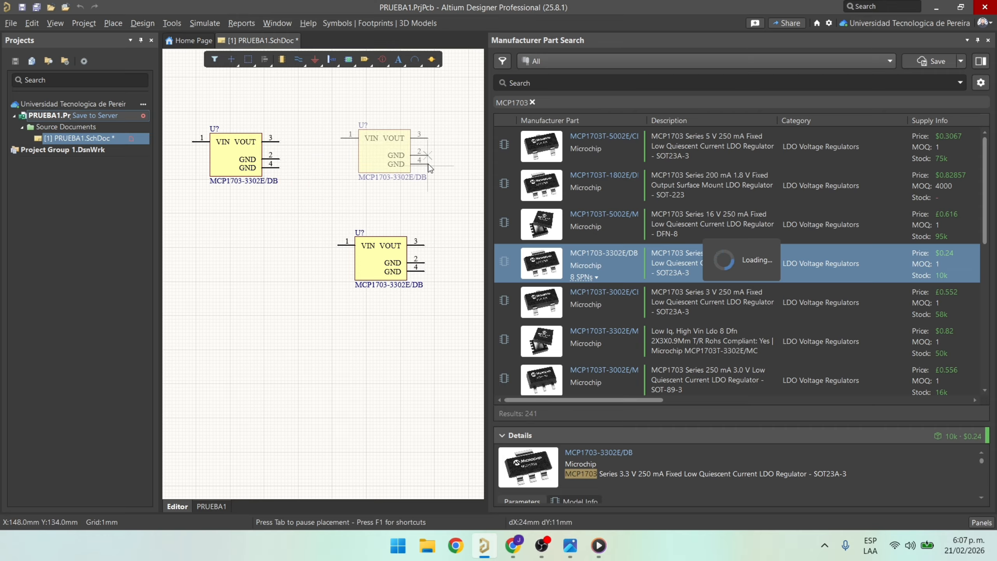
left_click(429, 161)
left_click(284, 309)
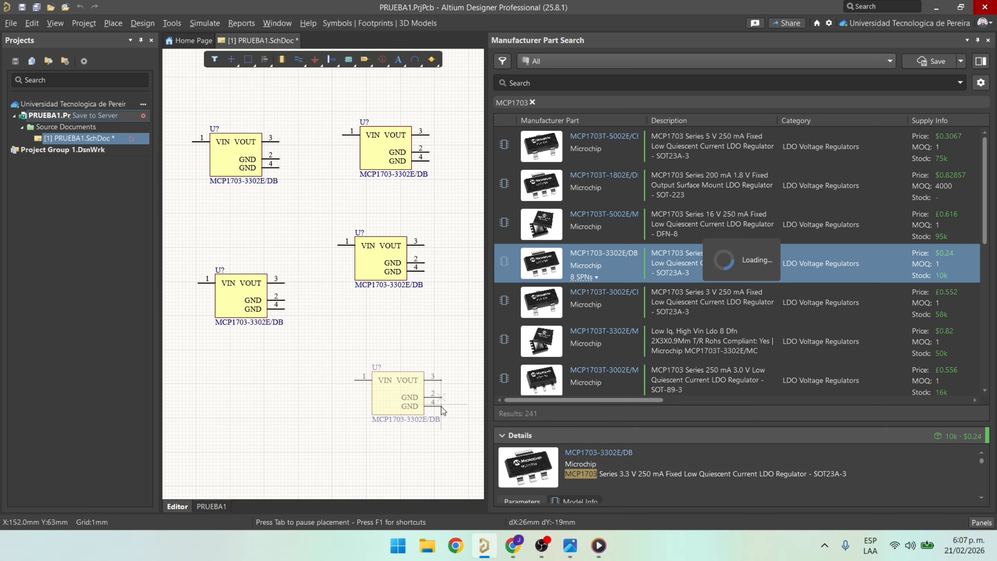
left_click(441, 408)
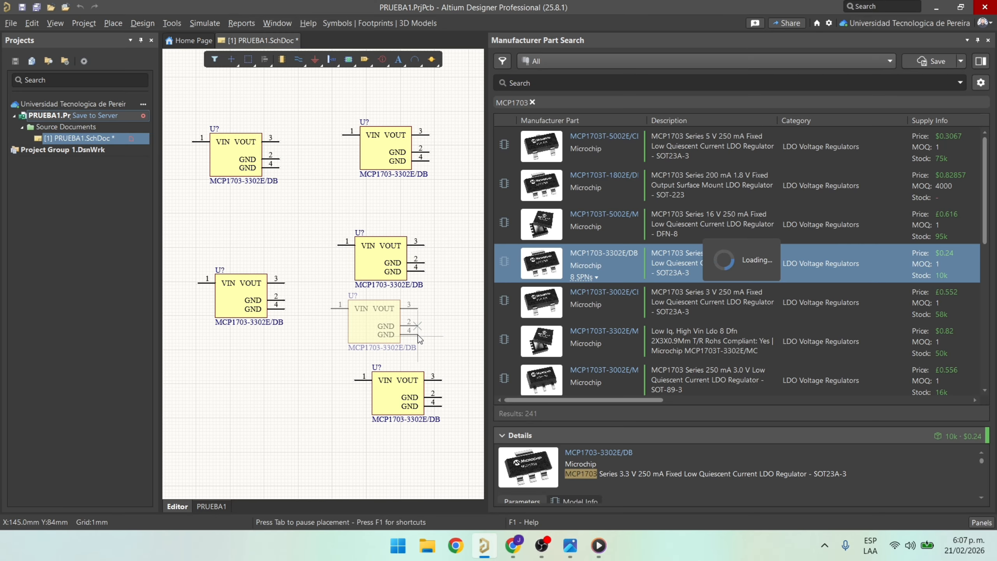
key("Escape")
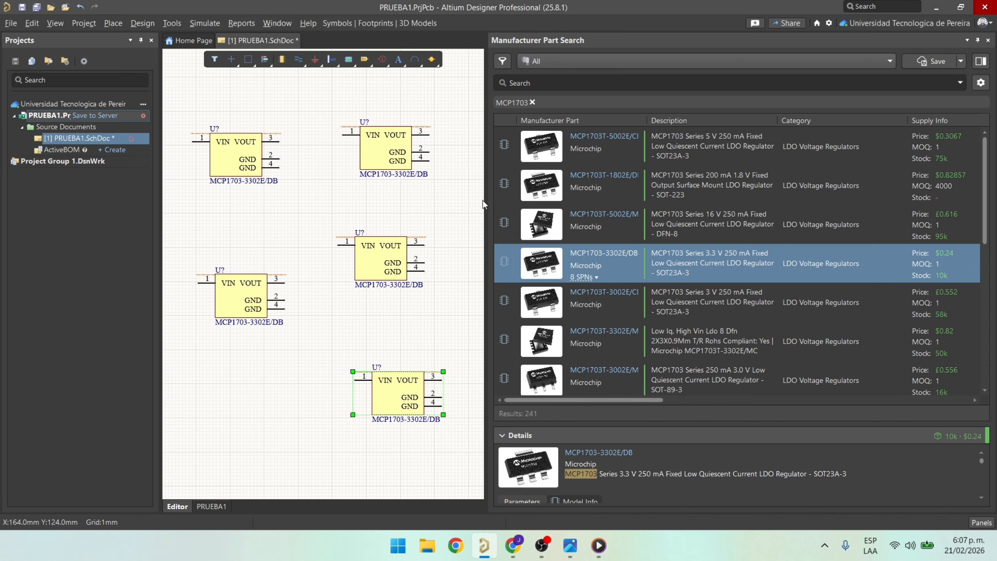
Rearrange the five MCP1703-3302E/DB regulators into a horizontal row of four with the fifth one above it.
left_click_drag(489, 202, 856, 202)
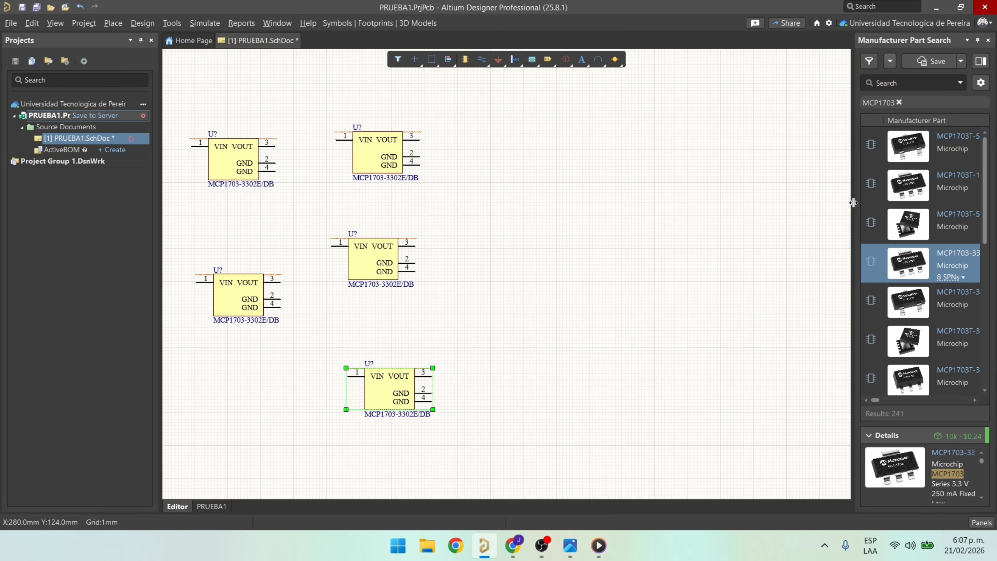
left_click(453, 308)
right_click_drag(453, 308, 608, 312)
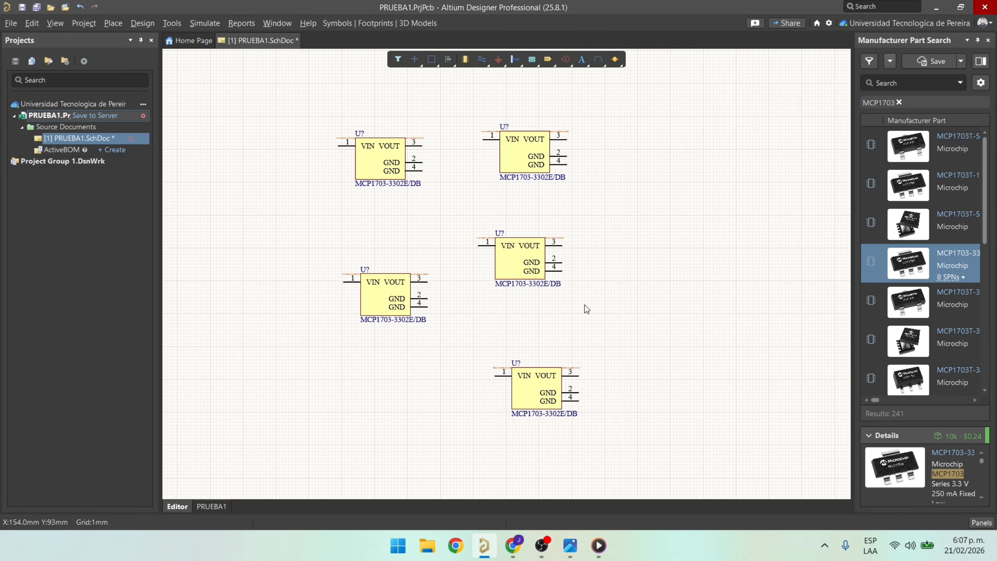
scroll(534, 235, "up", 3, "ctrl")
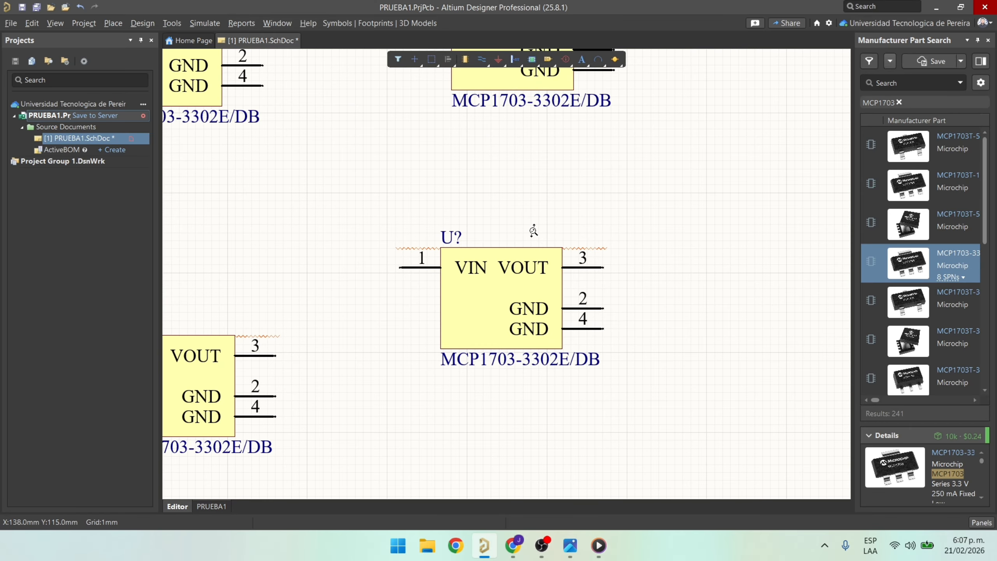
scroll(529, 233, "down", 3, "ctrl")
left_click_drag(543, 383, 672, 251)
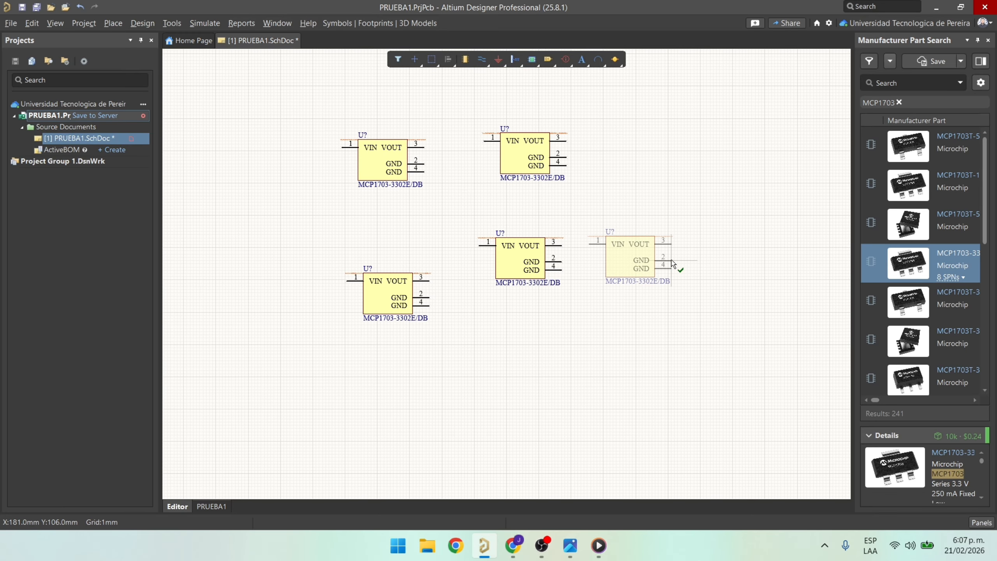
left_click(671, 261)
left_click(455, 264)
key("Escape")
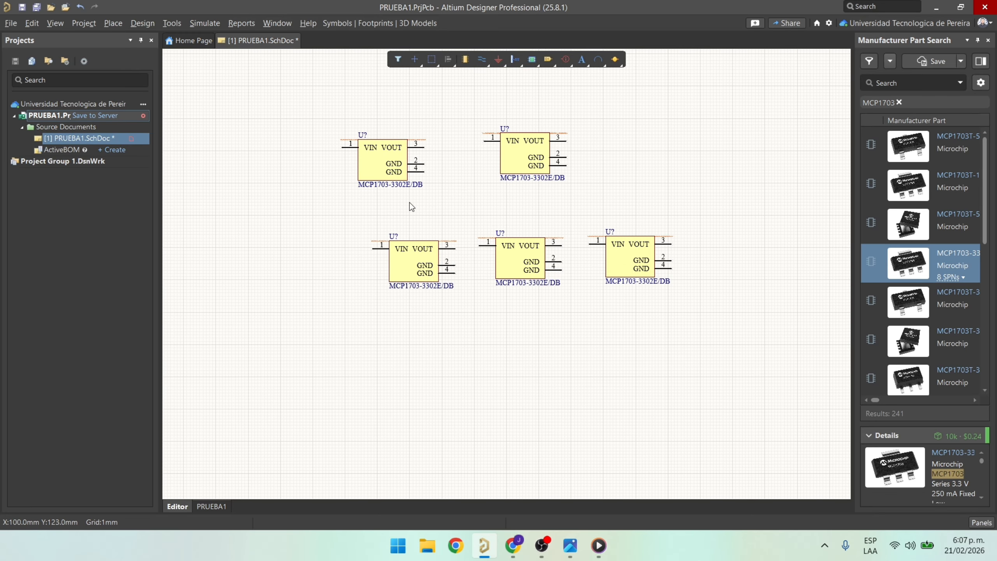
left_click_drag(421, 165, 361, 269)
left_click_drag(546, 162, 484, 189)
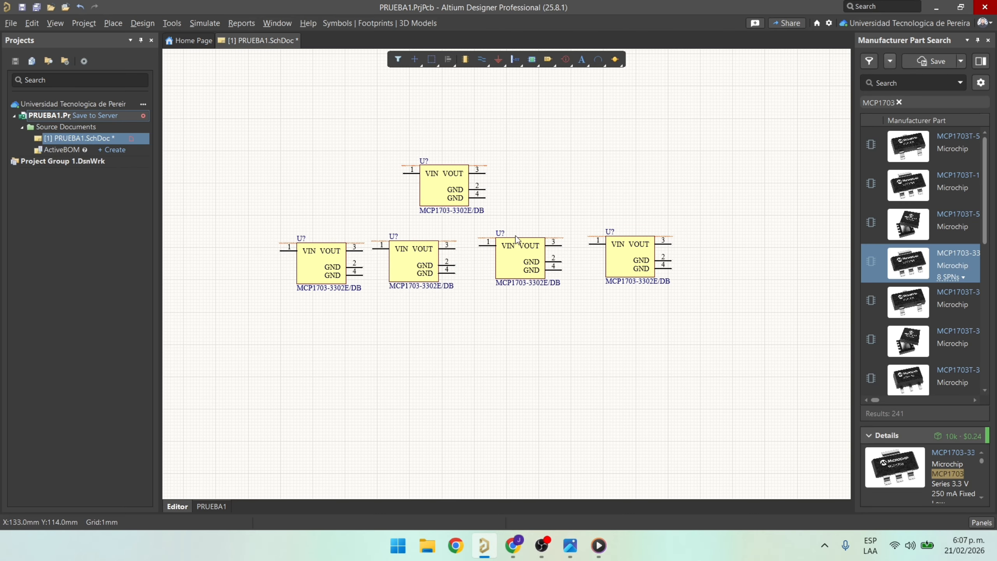
Examine the pins of the leftmost regulator symbol, selecting its VIN and VOUT pins in turn.
scroll(270, 236, "up", 5, "ctrl")
right_click_drag(533, 223, 482, 147)
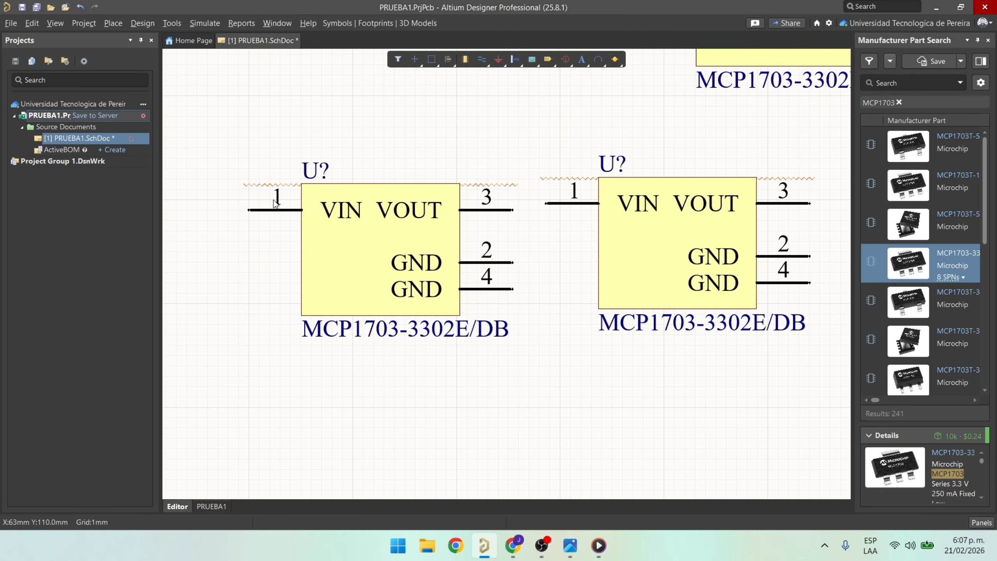
left_click(262, 211)
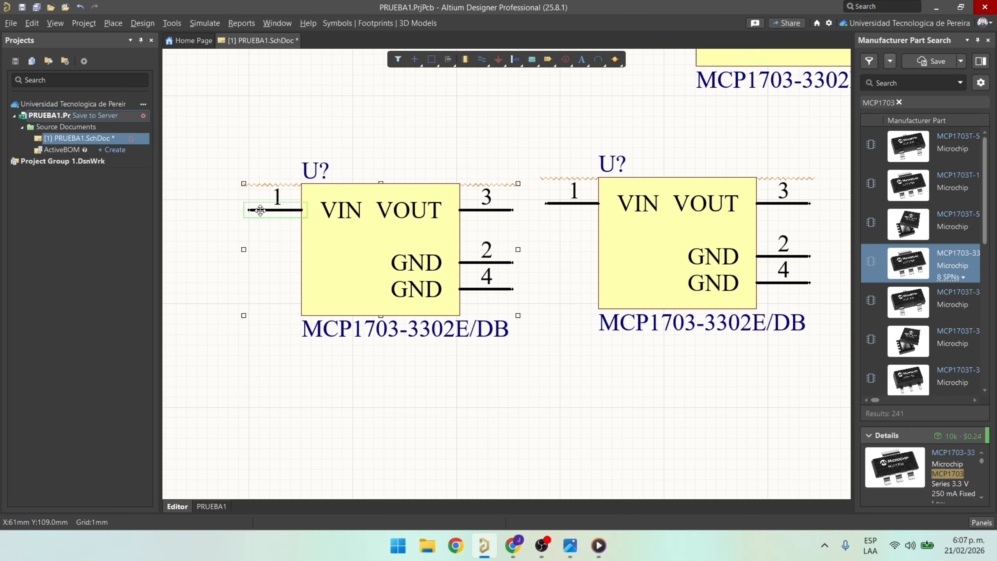
left_click(501, 215)
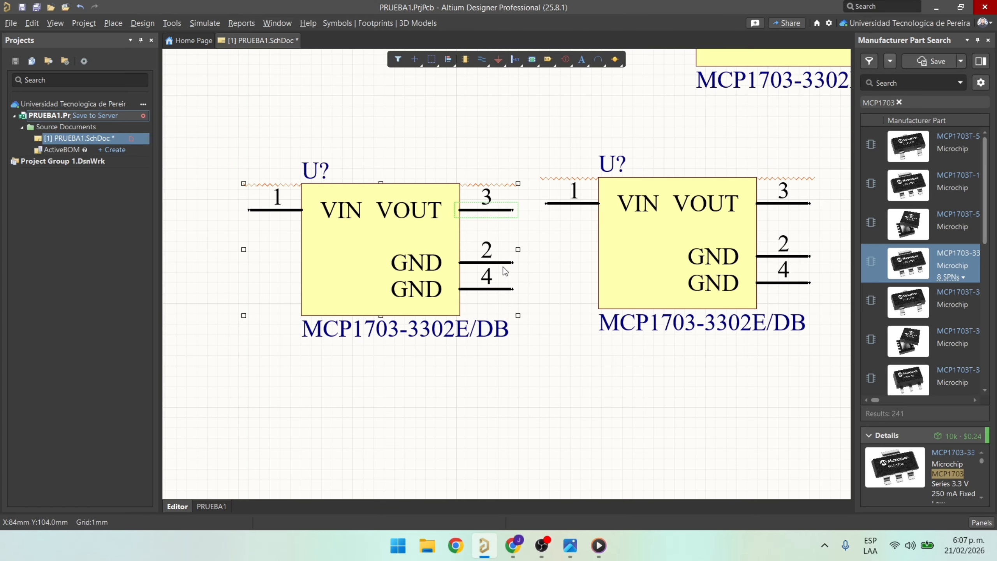
left_click(491, 134)
scroll(493, 139, "down", 4, "ctrl")
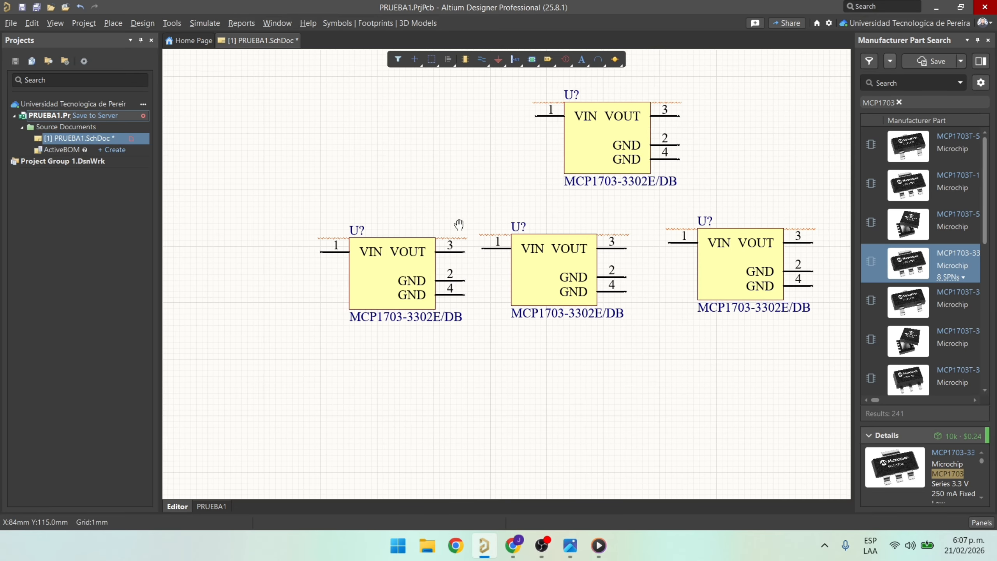
Review the leftmost regulator's component properties, including its designator, location, footprint and package parameters.
left_click(377, 282)
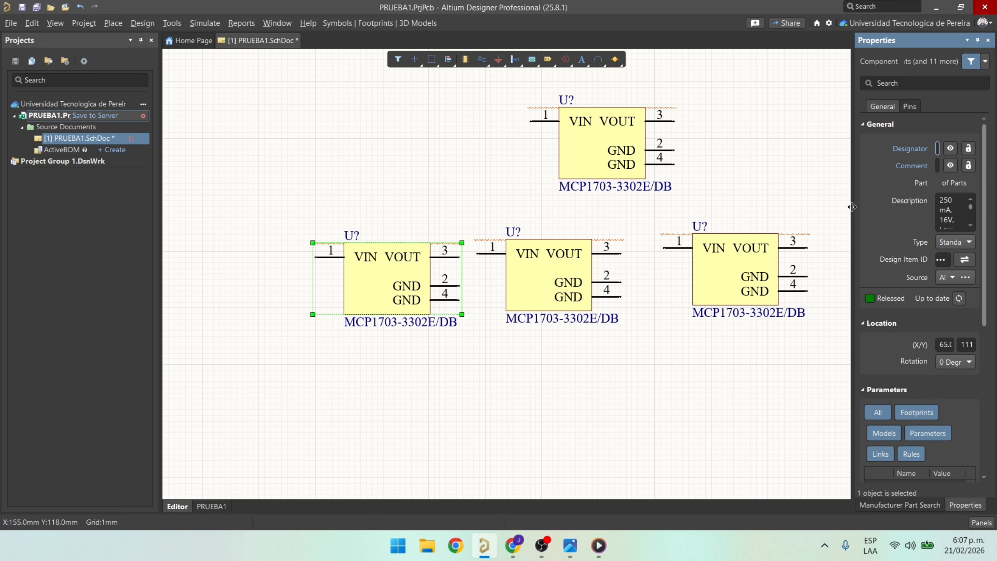
left_click_drag(853, 208, 641, 208)
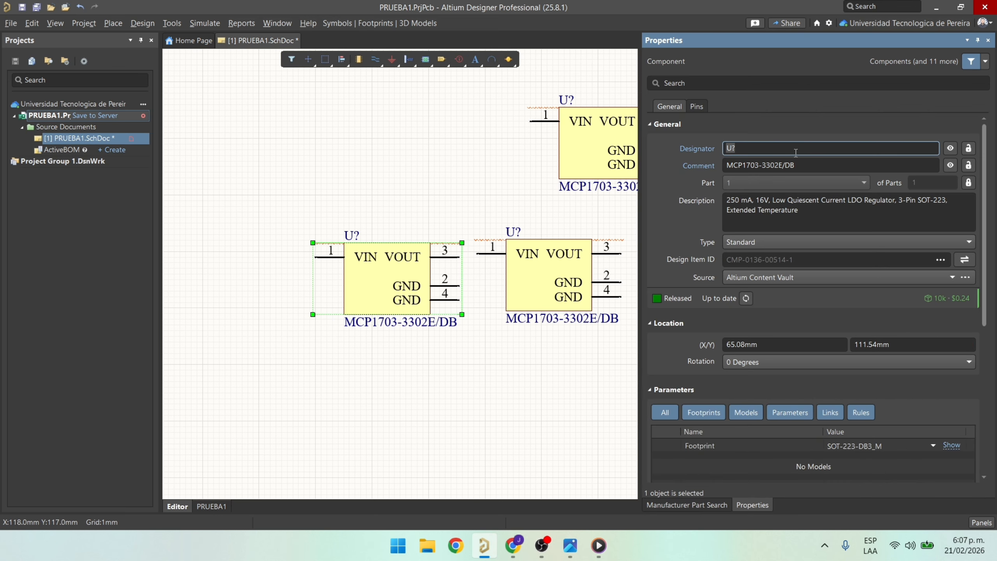
scroll(820, 298, "down", 4)
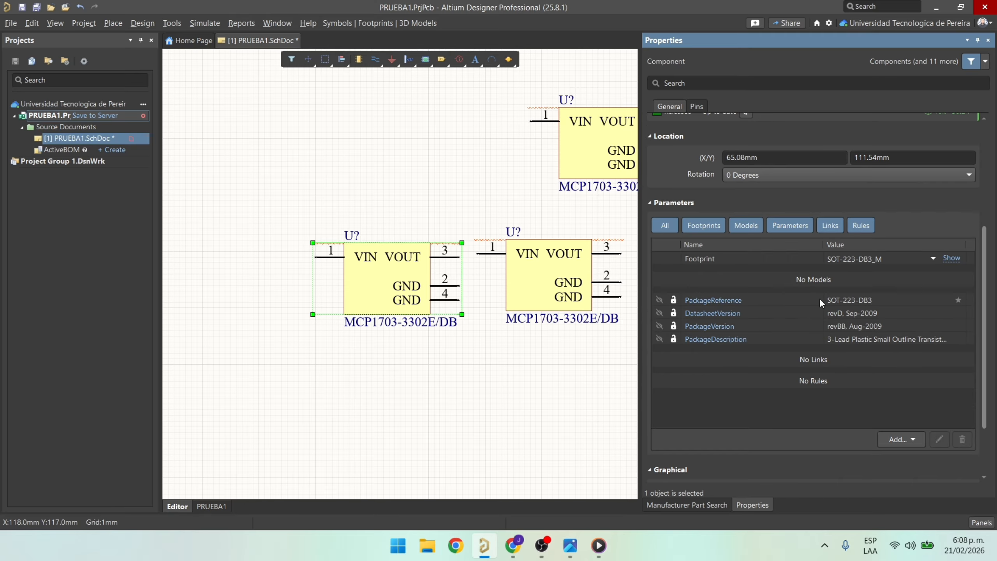
scroll(766, 181, "up", 4)
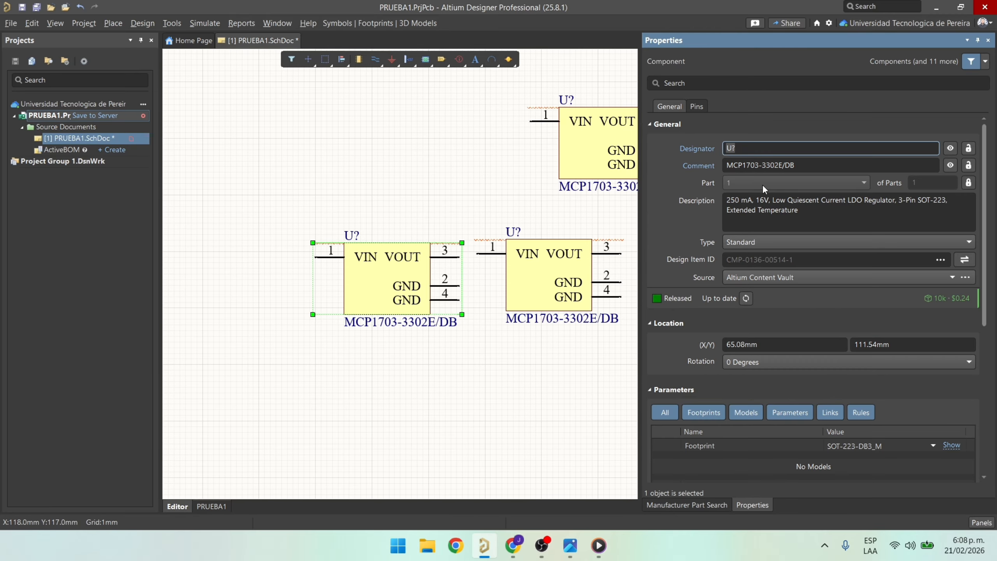
left_click(779, 146)
left_click(391, 221)
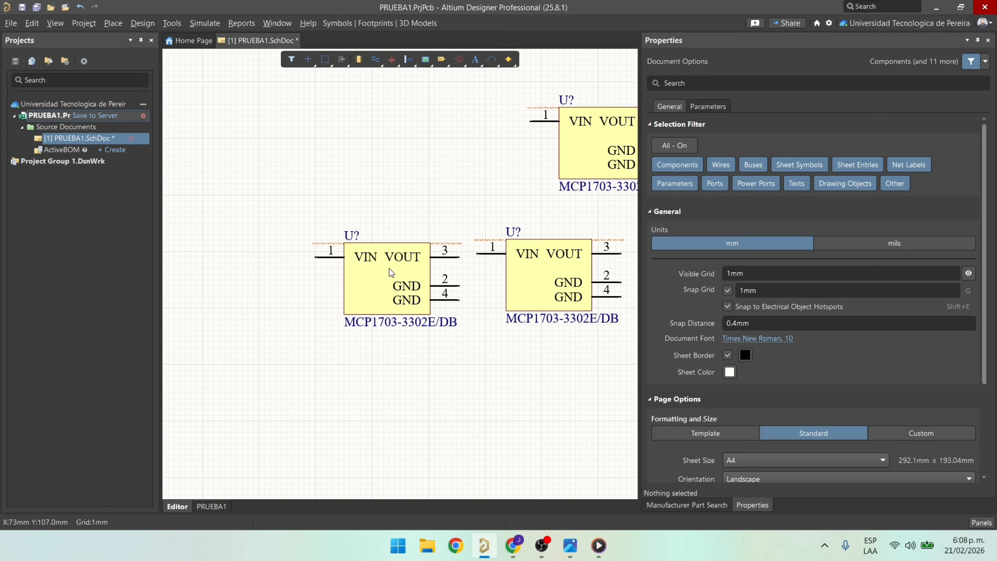
Inspect the leftmost regulator's designator text properties and open the component's Designator value for editing.
left_click(387, 262)
left_click(353, 236)
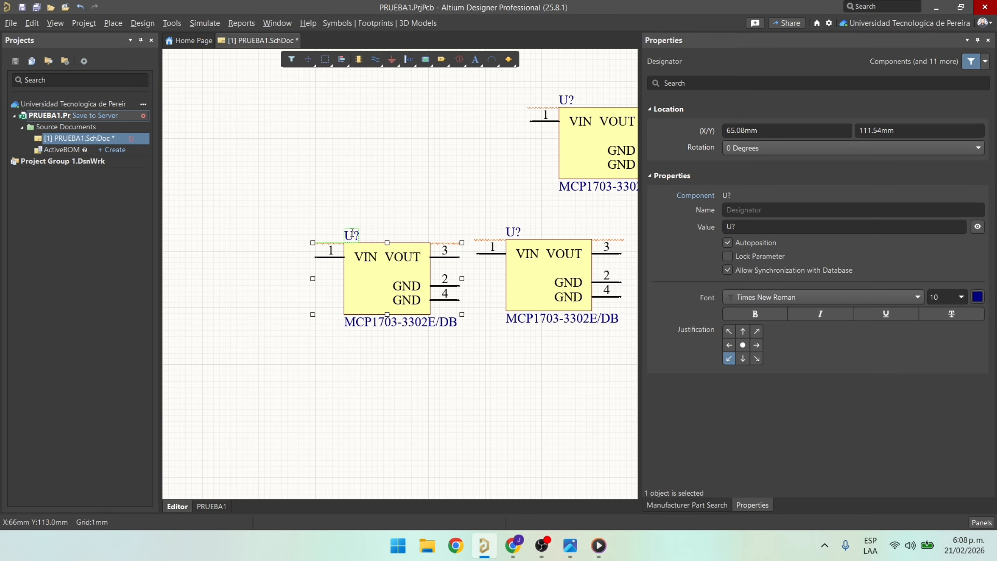
left_click(411, 210)
left_click(399, 273)
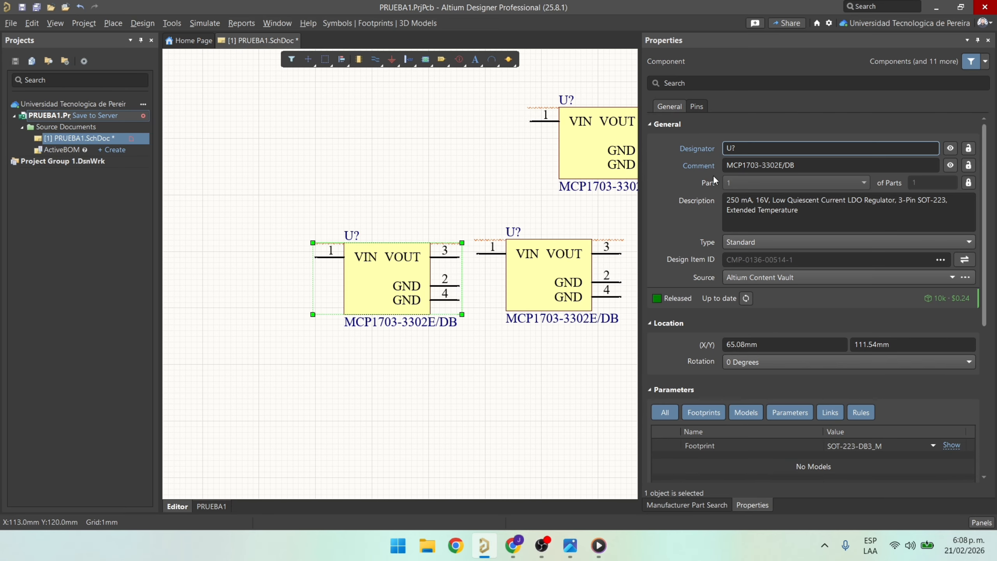
left_click(774, 147)
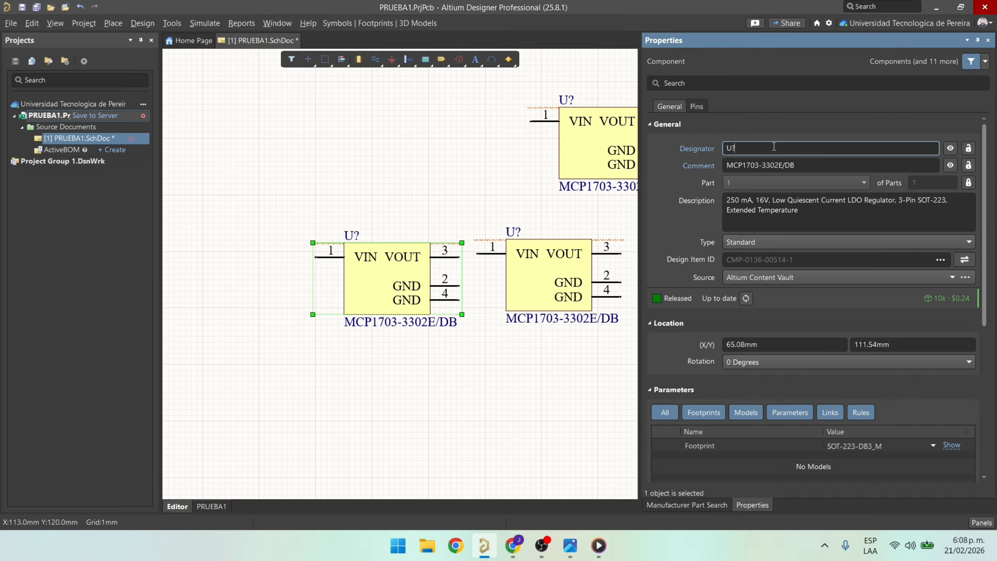
key("shift+Left")
Move the second regulator from the left to just below the row and select the next regulator in the row.
scroll(448, 168, "down", 3, "ctrl")
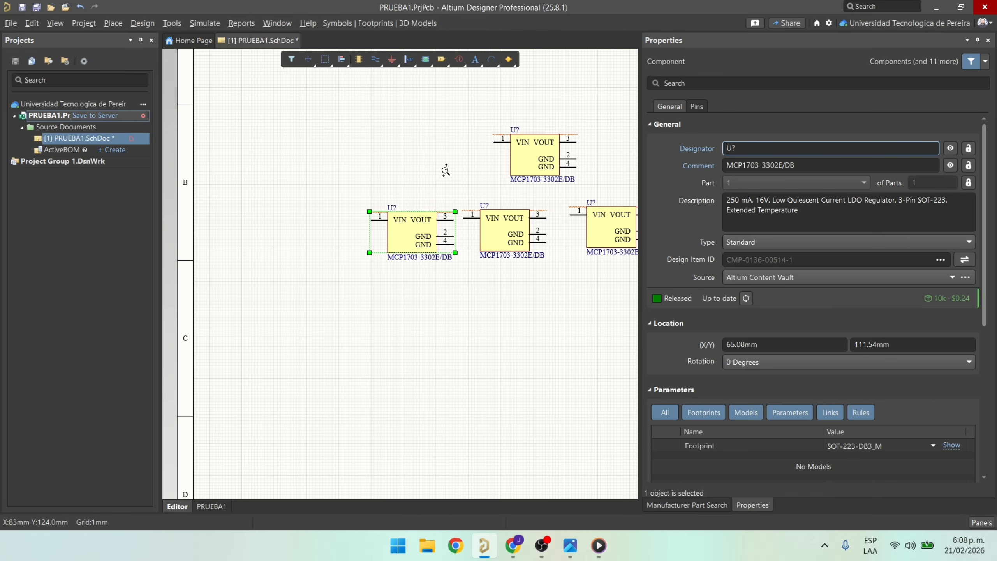
scroll(318, 197, "down", 1, "ctrl")
scroll(326, 184, "up", 3, "ctrl")
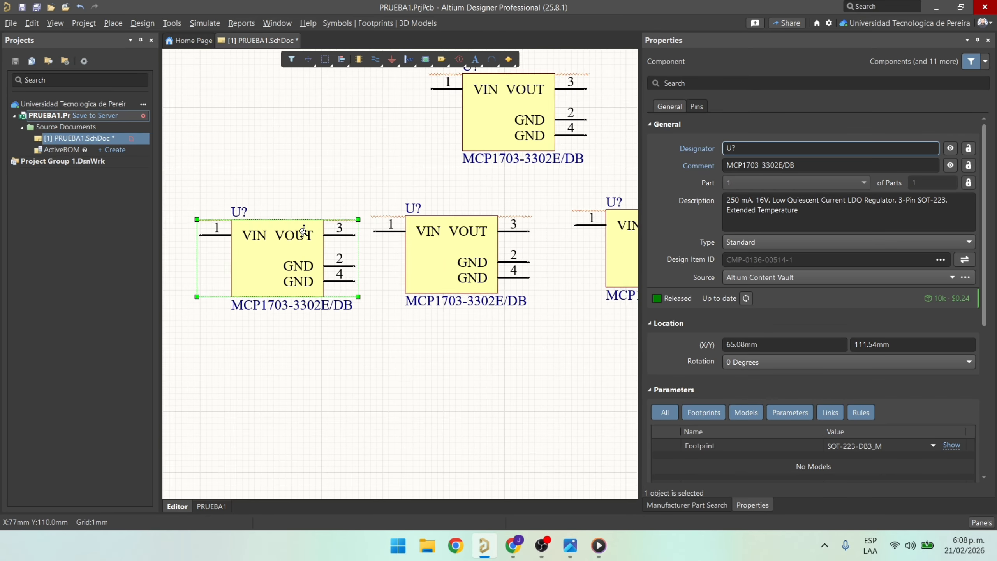
scroll(325, 184, "down", 3, "ctrl")
key("ctrl+v")
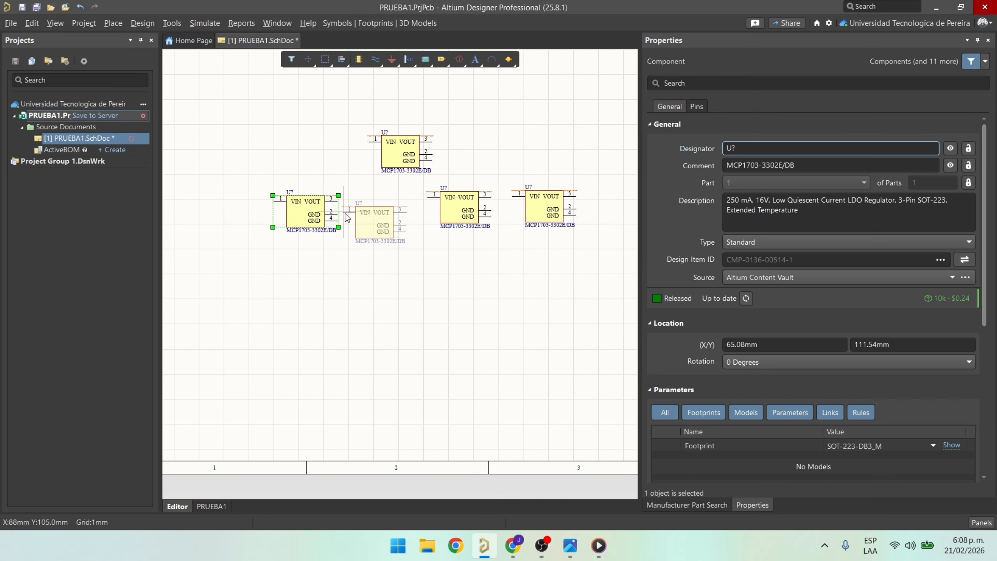
left_click(343, 256)
left_click(458, 222)
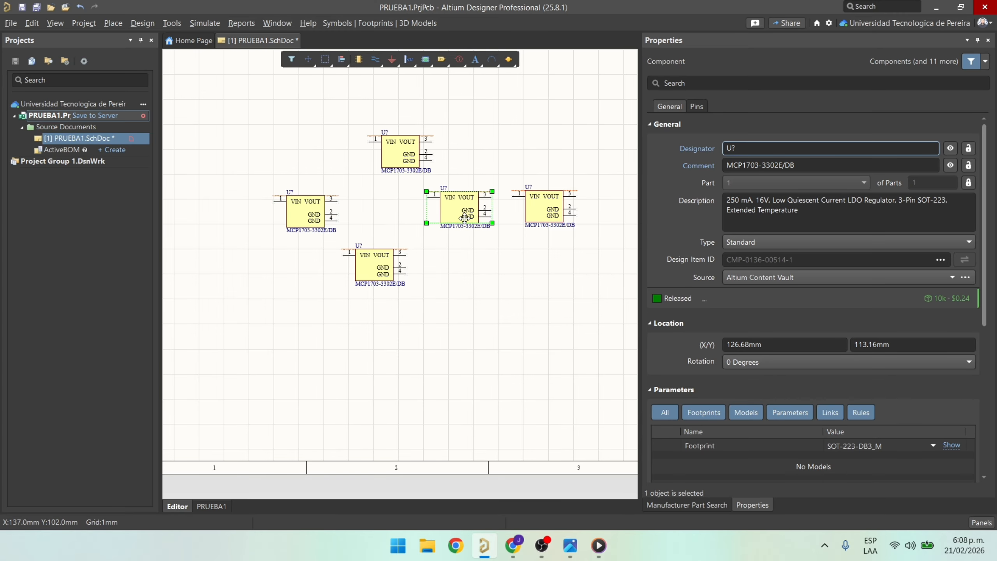
Move the two regulators at the right end of the row leftwards, closer to the rest of the group.
key("Delete")
left_click_drag(458, 224, 384, 207)
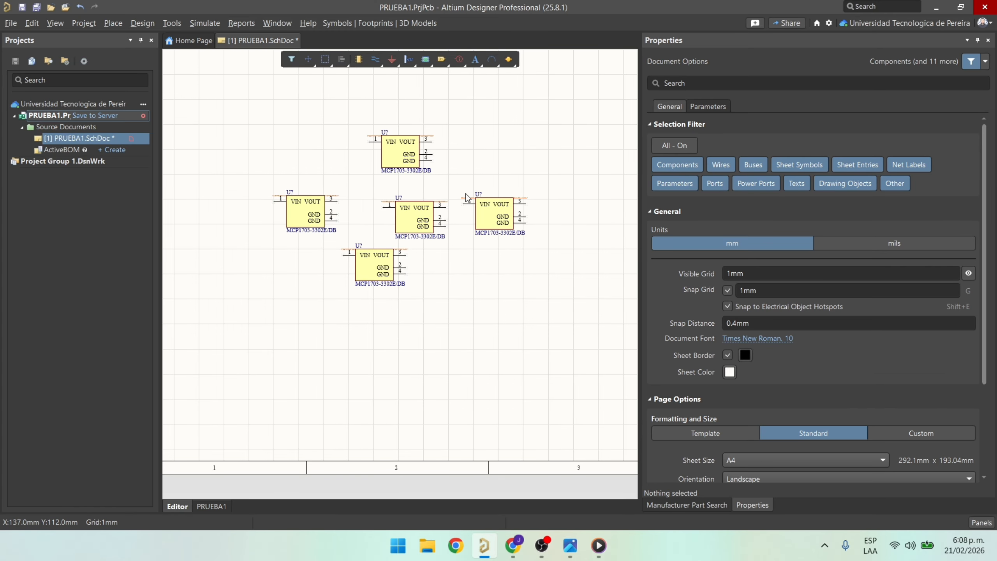
scroll(465, 183, "up", 2, "ctrl")
scroll(463, 183, "down", 2, "ctrl")
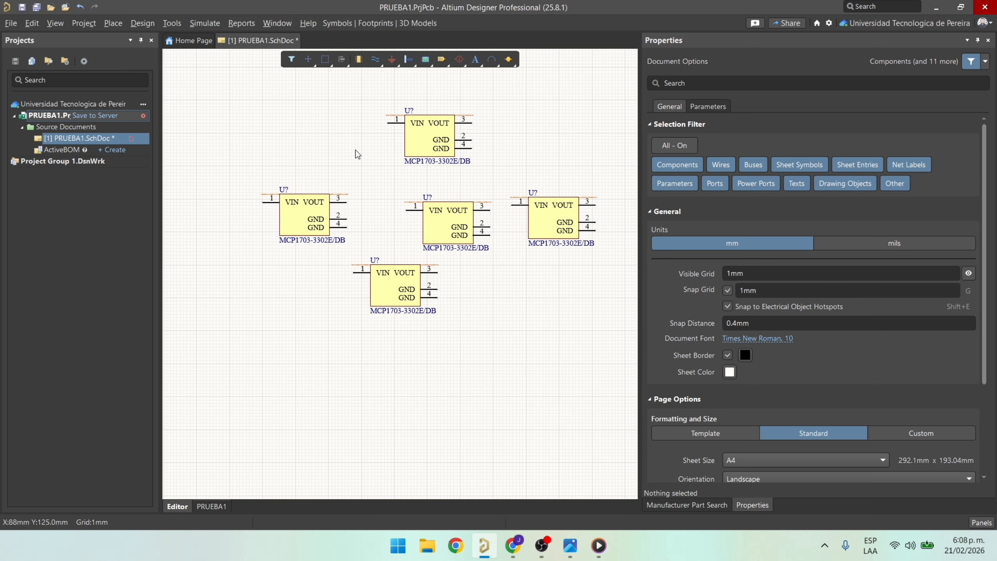
Select the leftmost regulator and set its component designator to U1.
scroll(395, 204, "up", 3, "ctrl")
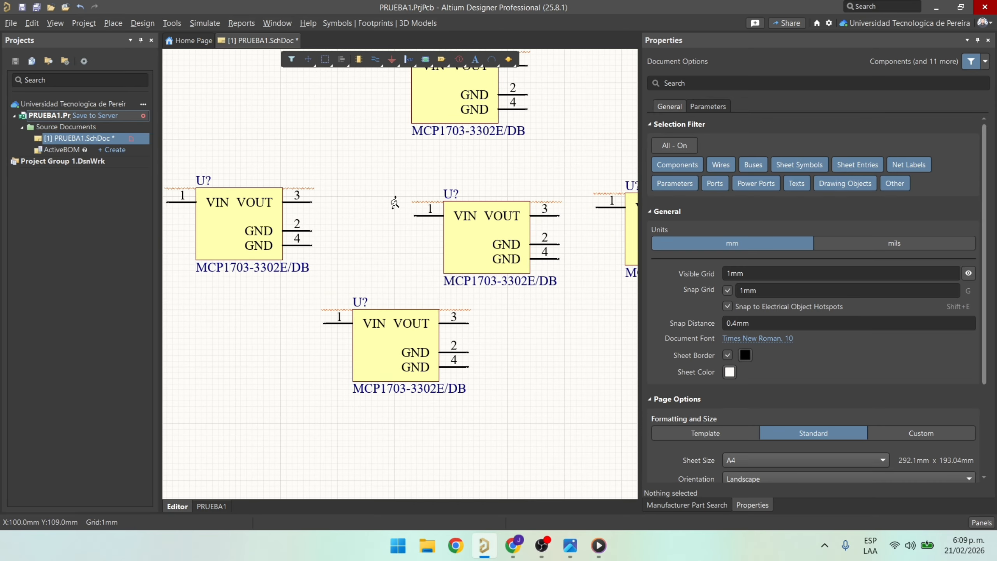
right_click_drag(522, 243, 493, 214)
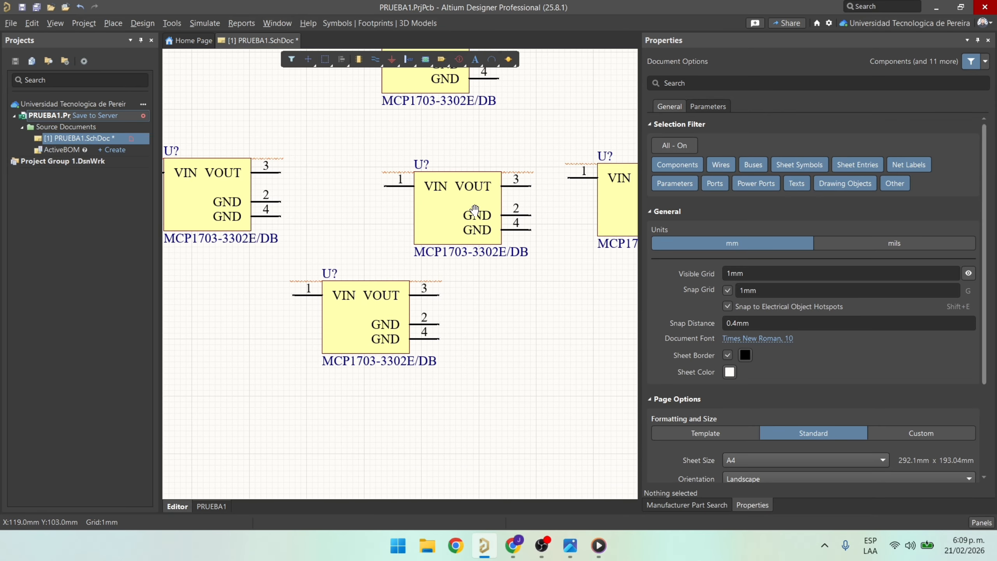
left_click(447, 211)
left_click(164, 206)
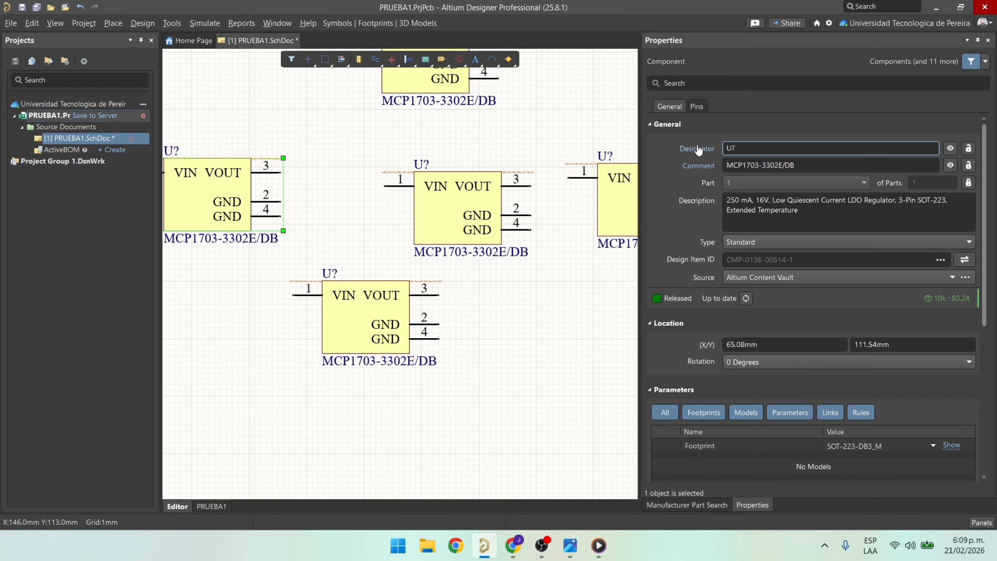
left_click(761, 150)
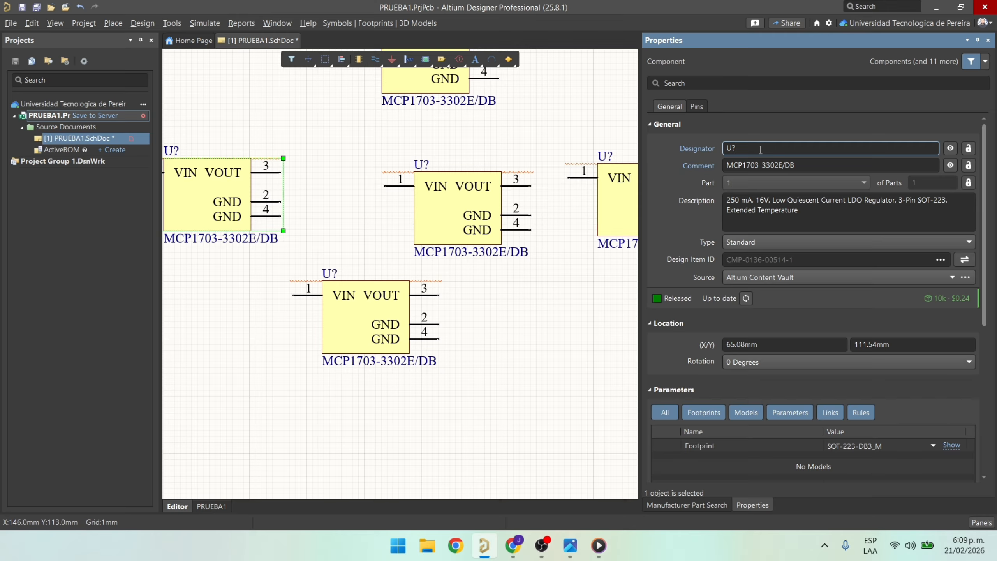
key("shift+Left")
left_click(761, 150)
type("1")
key("Return")
Set the designator of the regulator below the row to U2.
left_click(371, 344)
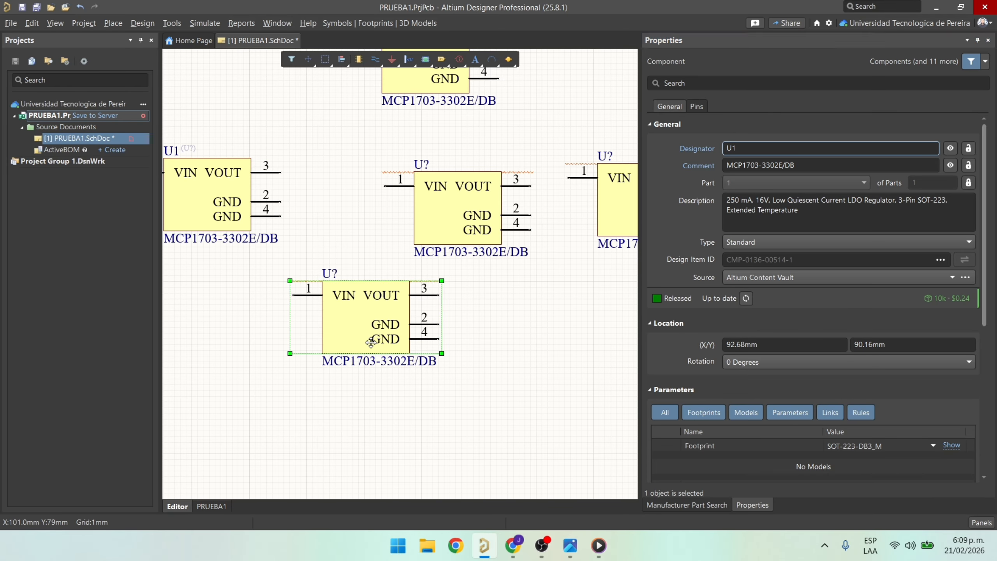
left_click(794, 146)
key("BackSpace")
type("2")
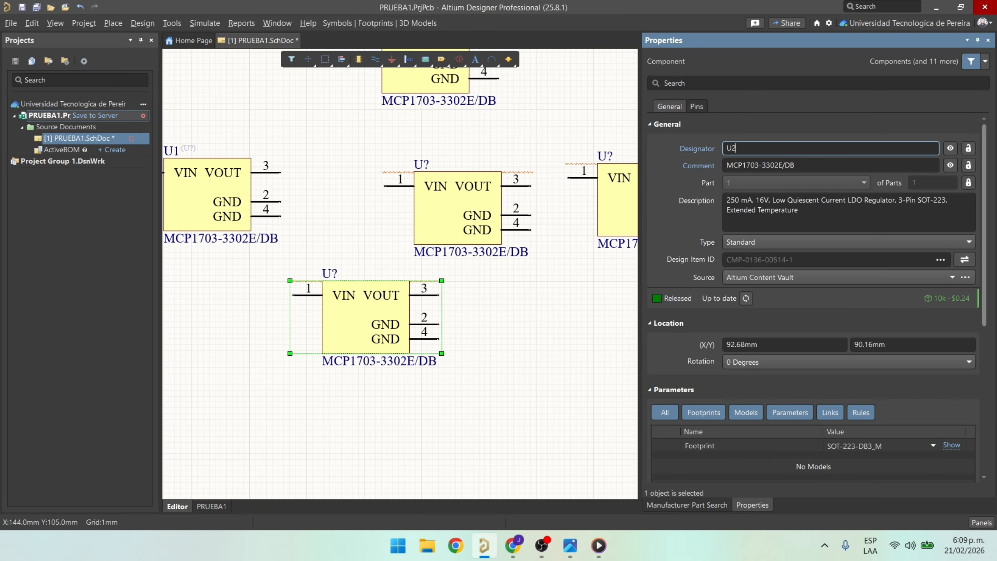
key("Return")
Delete U2 and the three regulators without a numbered designator, keeping only U1 on the schematic.
scroll(437, 206, "down", 2, "ctrl")
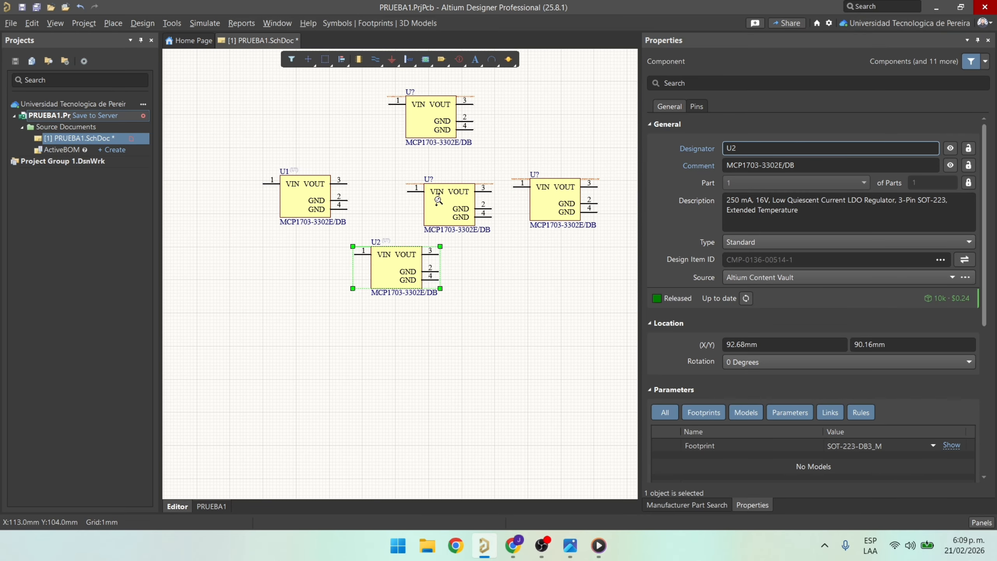
left_click_drag(494, 323, 392, 257)
key("Delete")
left_click_drag(585, 266, 413, 68)
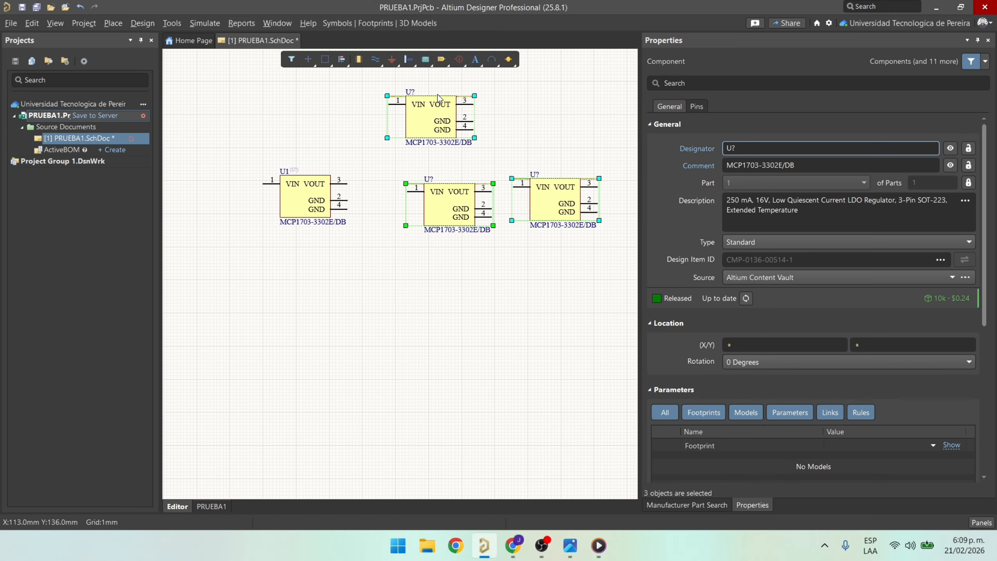
key("Delete")
Set the remaining regulator's designator back to U?
left_click(299, 200)
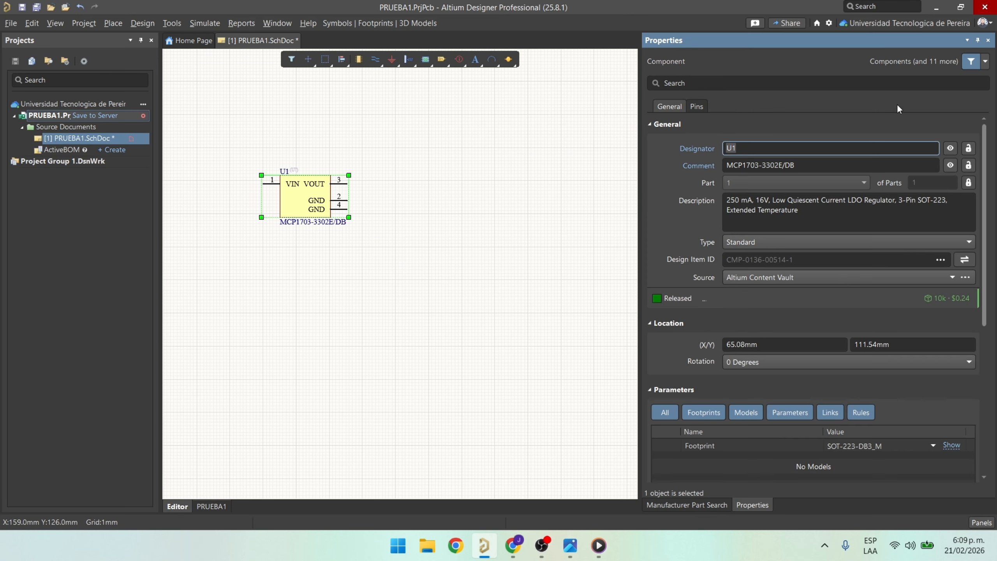
left_click(834, 150)
key("Tab")
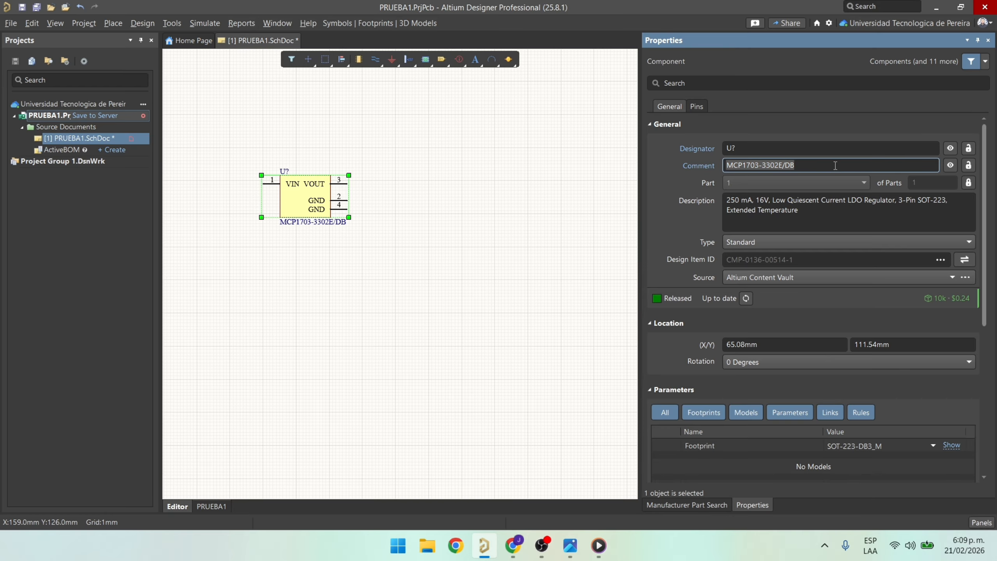
Toggle the visibility of the regulator's MCP1703-3302E/DB comment off and on again.
left_click(952, 166)
left_click(951, 165)
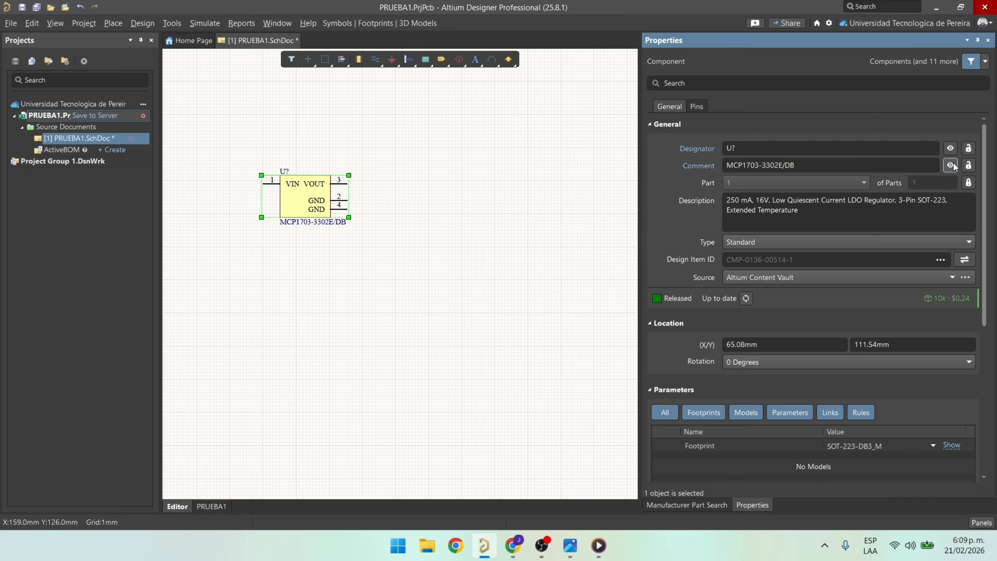
left_click(952, 166)
left_click(952, 166)
Review the regulator's description text, footprint entry and package parameters.
left_click_drag(826, 212, 739, 199)
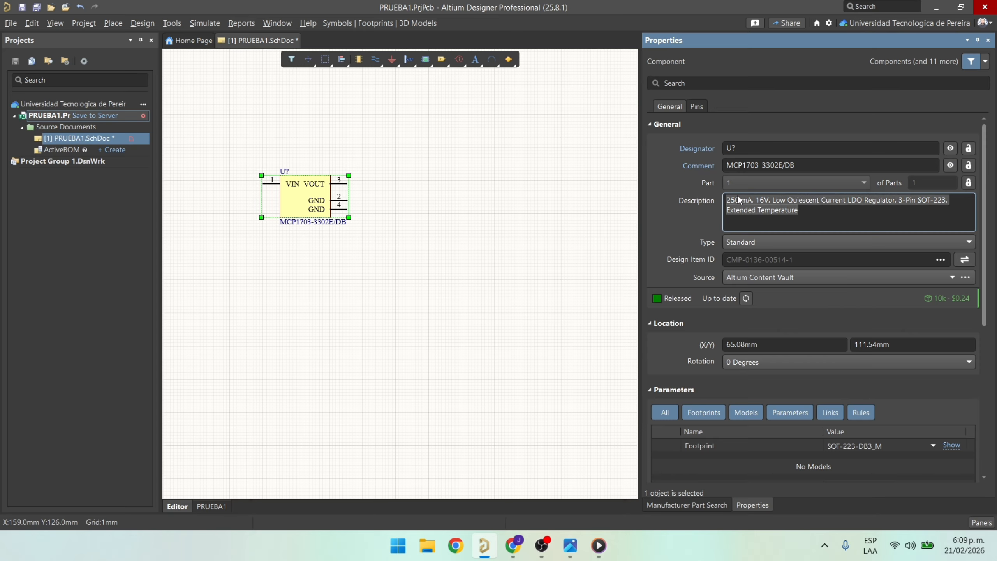
left_click(791, 215)
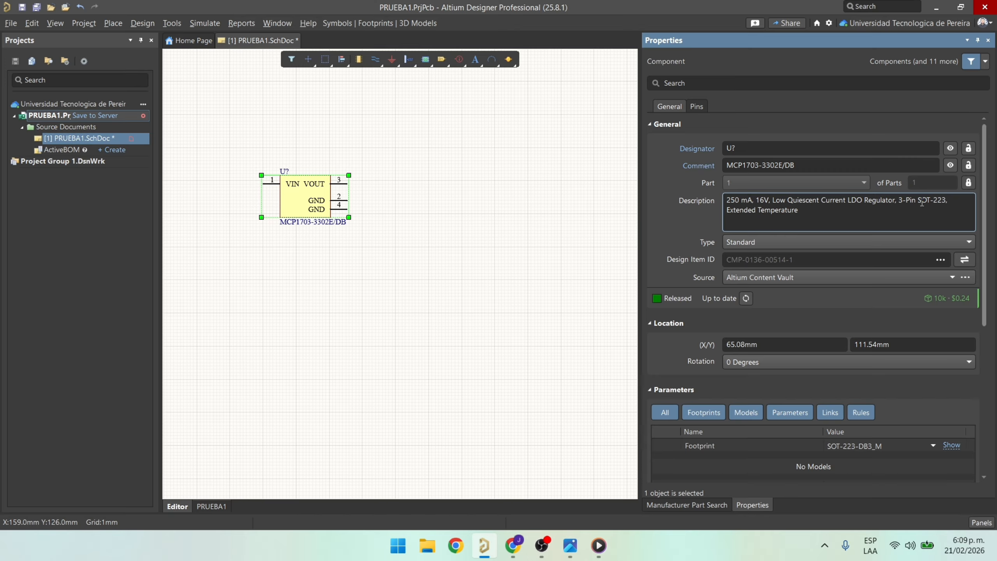
scroll(743, 211, "down", 2)
scroll(743, 211, "up", 2)
scroll(748, 201, "down", 5)
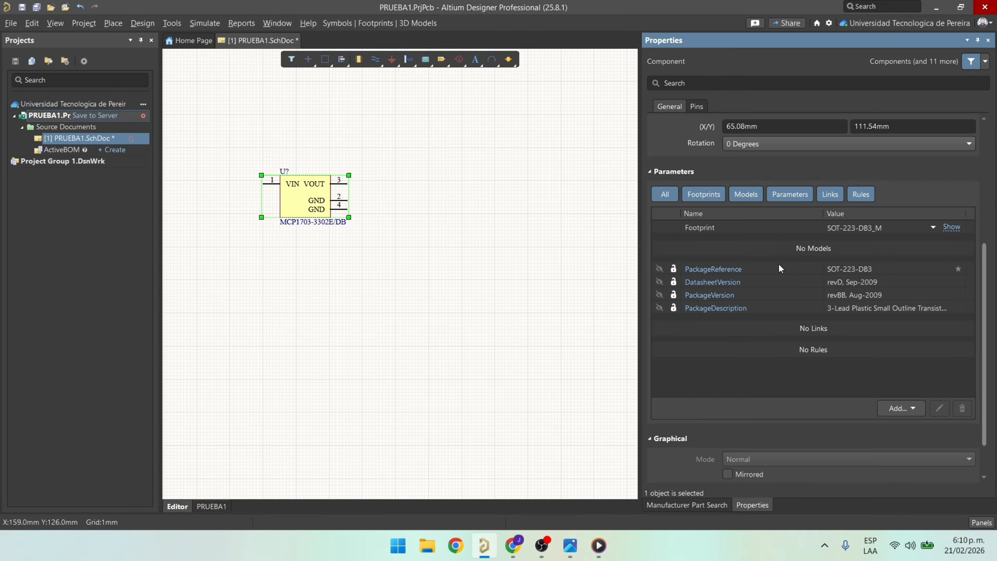
scroll(841, 201, "up", 3)
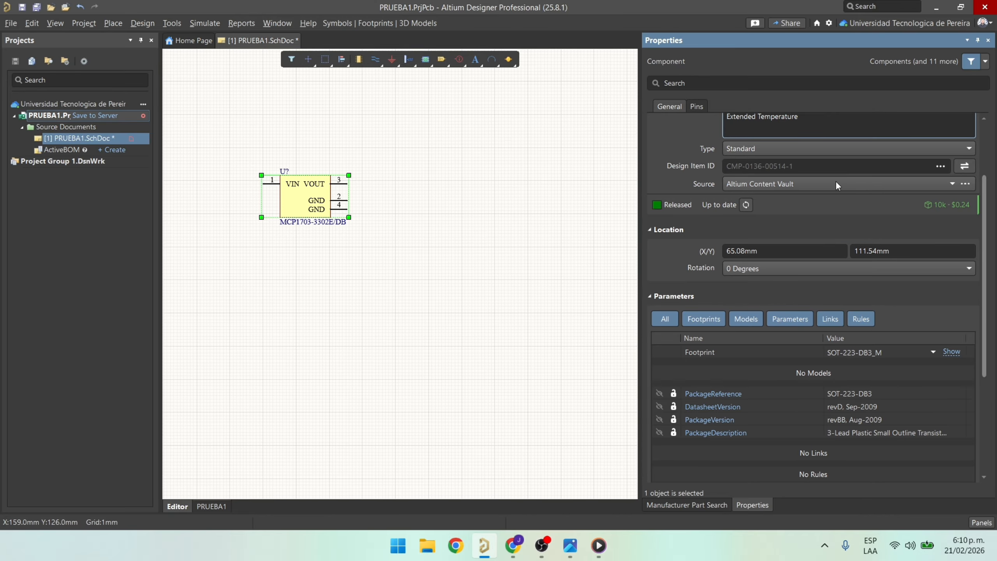
Check the regulator's X/Y location values and move it on the sheet to about X 103 mm, Y 107 mm.
left_click(797, 250)
left_click(911, 249)
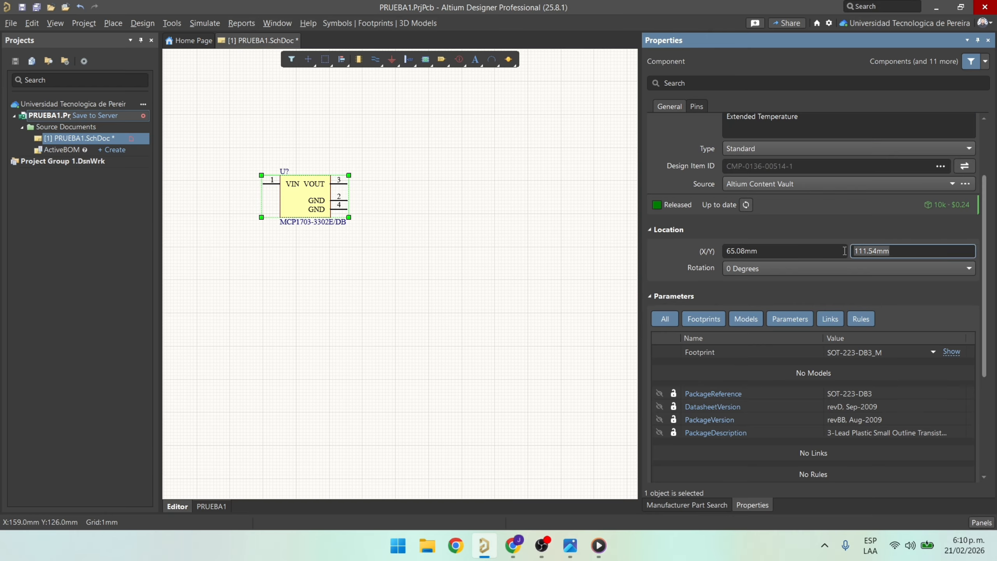
left_click(775, 252)
left_click_drag(346, 208, 471, 224)
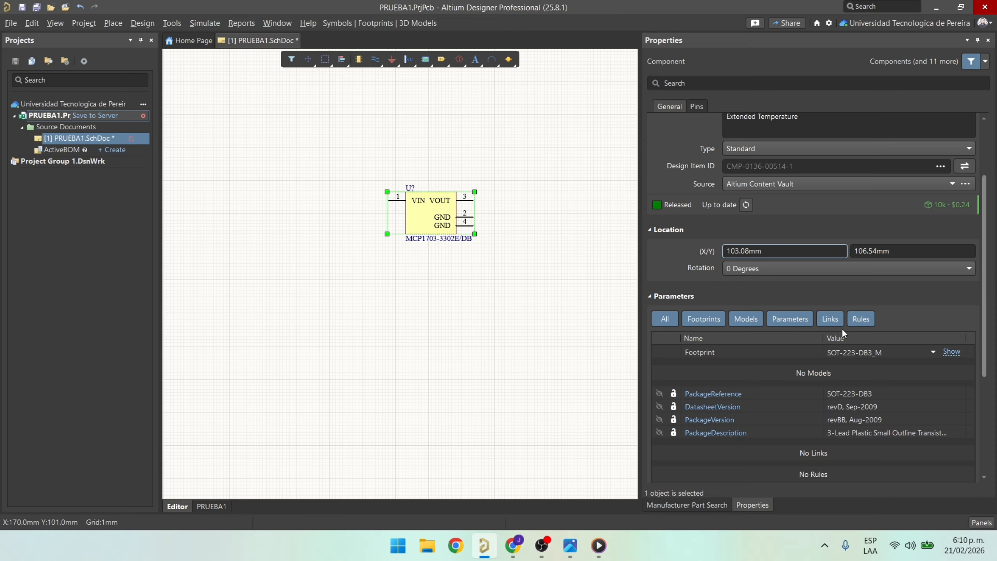
Show the SOT-223-DB3_M footprint preview and examine it in both the 2D and 3D views.
left_click(952, 353)
scroll(913, 285, "down", 2)
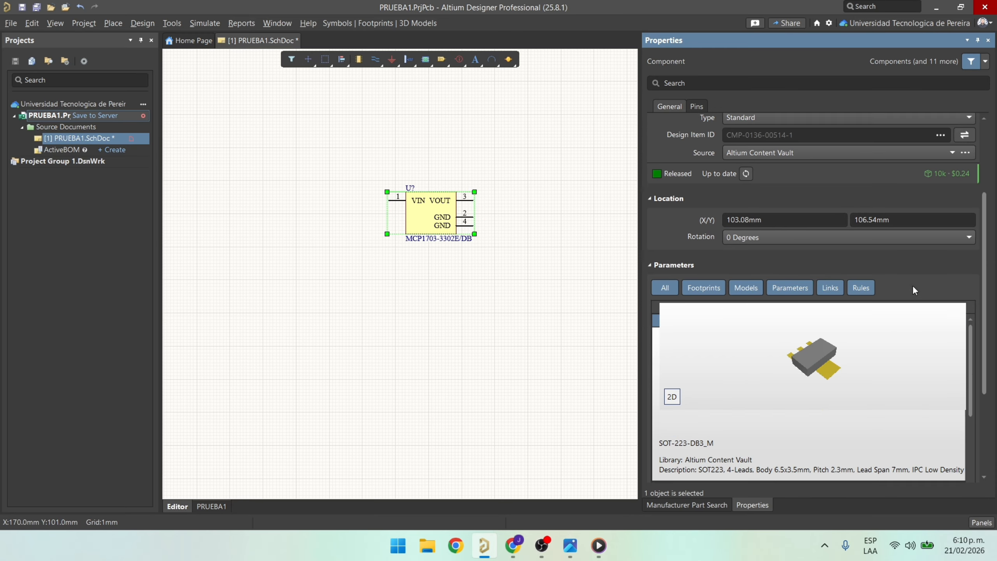
scroll(883, 335, "down", 3)
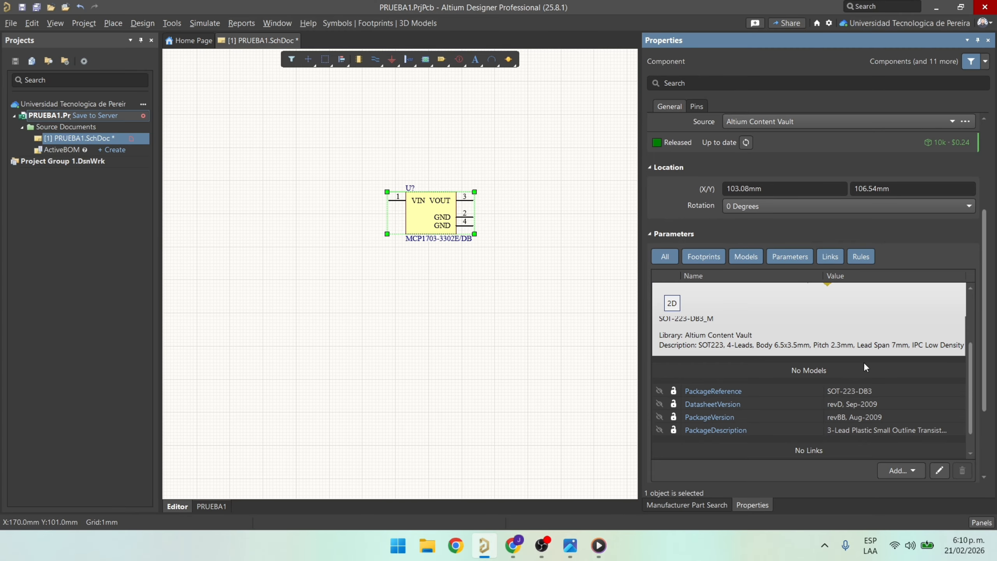
scroll(992, 361, "up", 2)
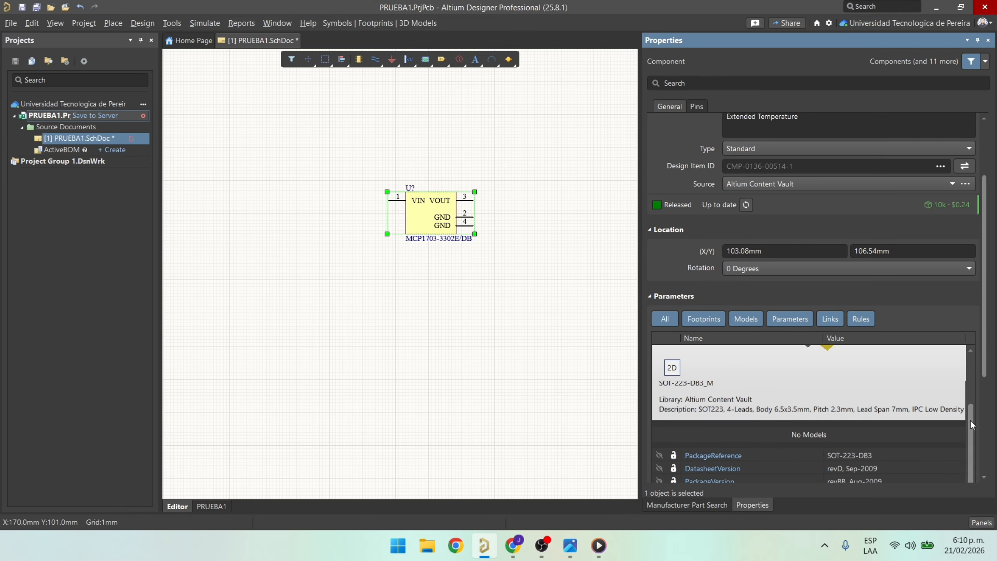
left_click_drag(971, 419, 966, 395)
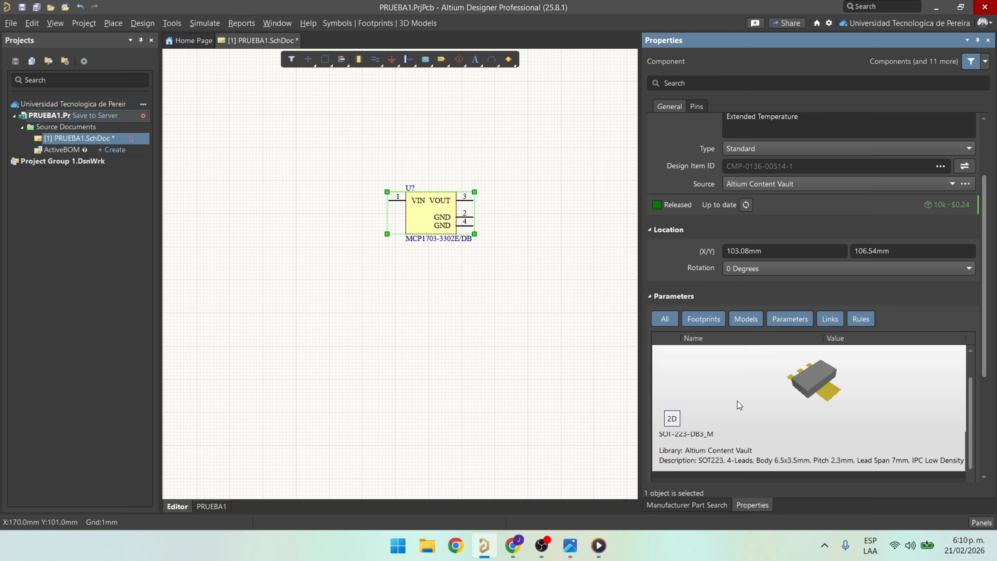
left_click(672, 419)
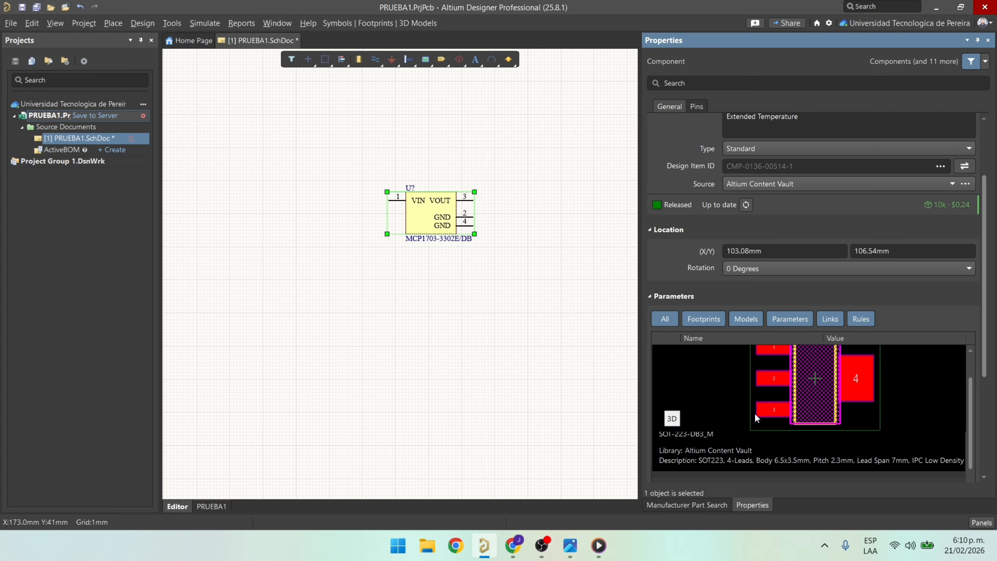
left_click(673, 423)
scroll(962, 402, "down", 3)
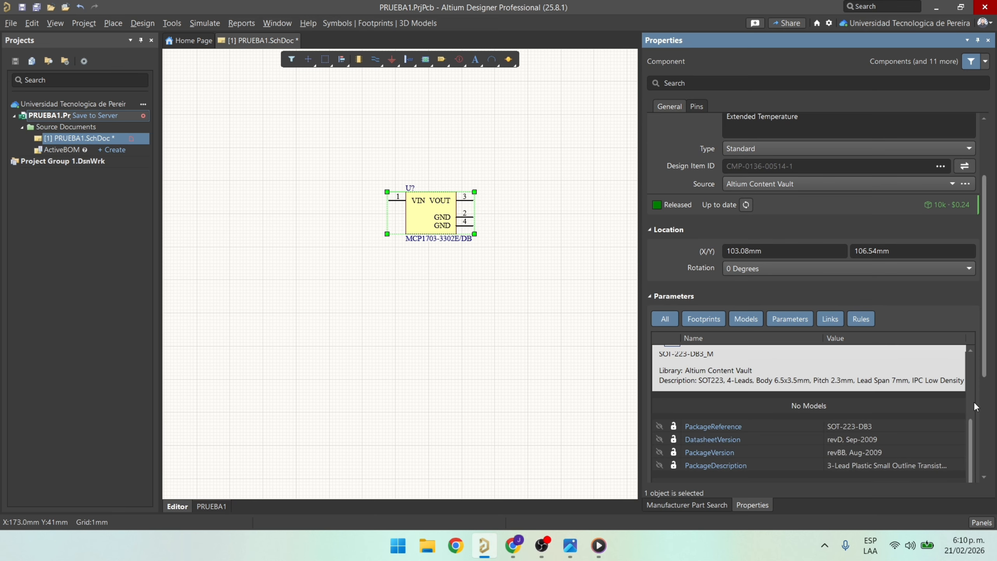
Add a component parameter named FABRICANTE with the value 21221212 to the regulator.
left_click_drag(986, 373, 995, 482)
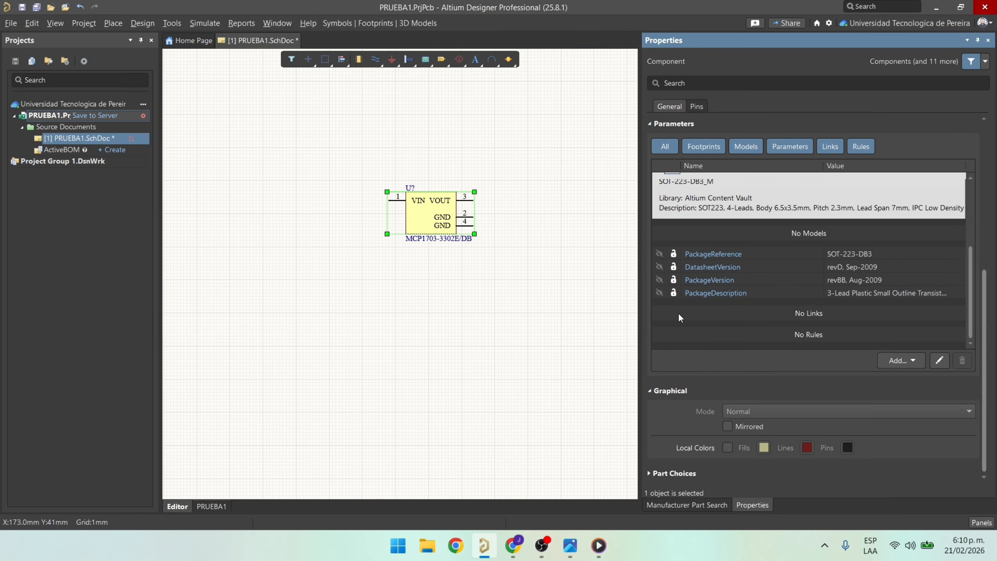
left_click_drag(972, 312, 957, 346)
left_click(890, 363)
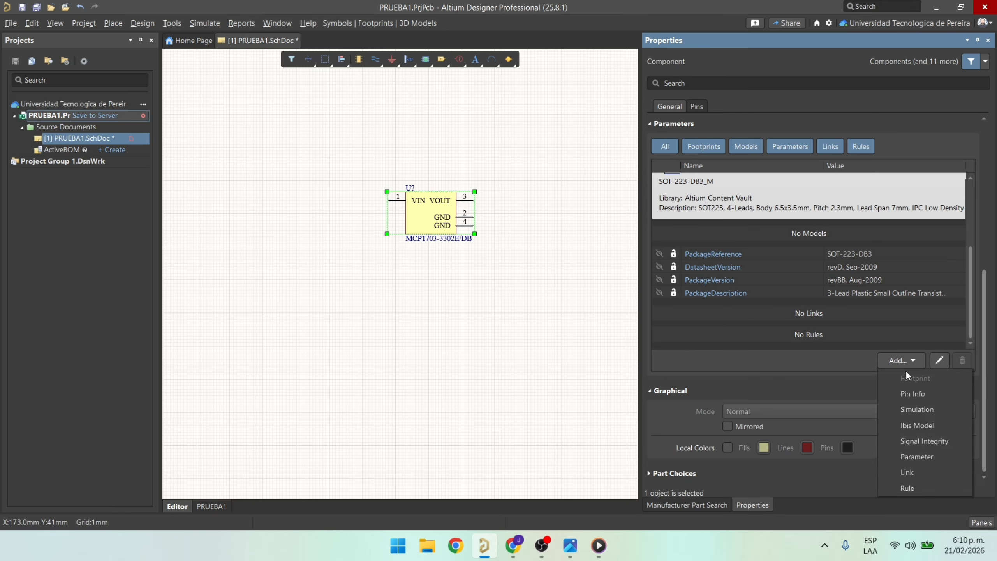
left_click(917, 457)
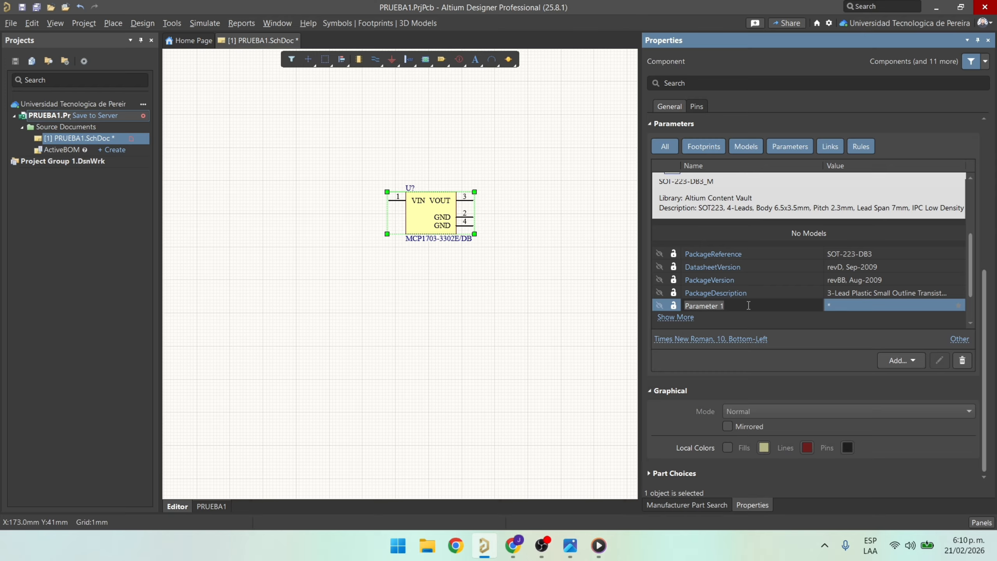
type("JC")
left_click(859, 309)
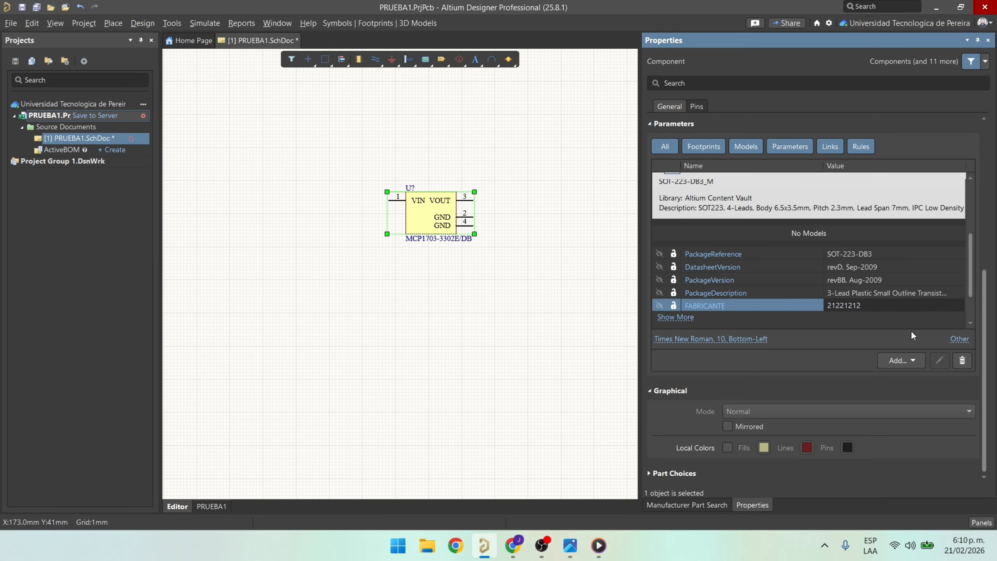
Delete the FABRICANTE parameter from the regulator's parameter list.
left_click(837, 295)
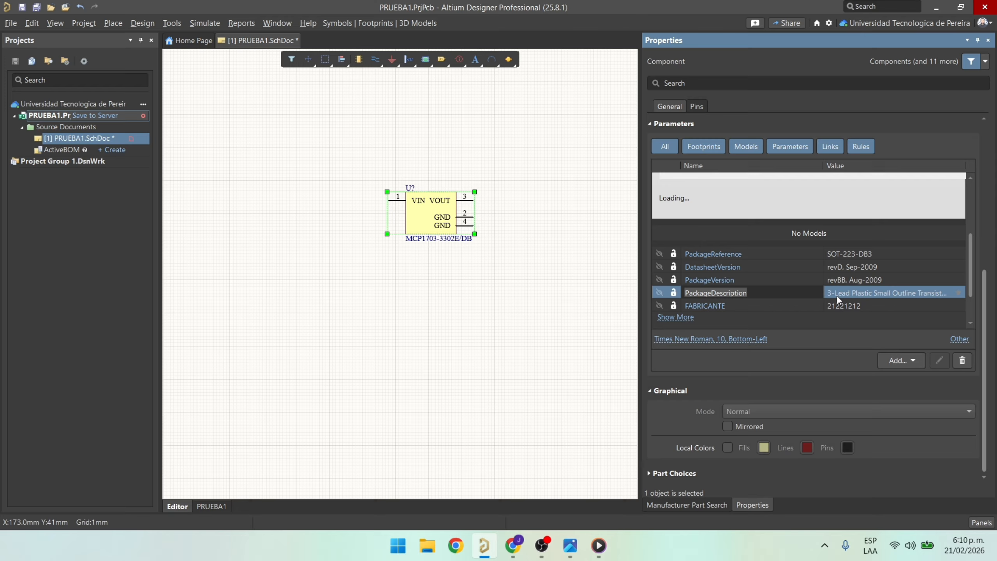
left_click(859, 304)
left_click(964, 360)
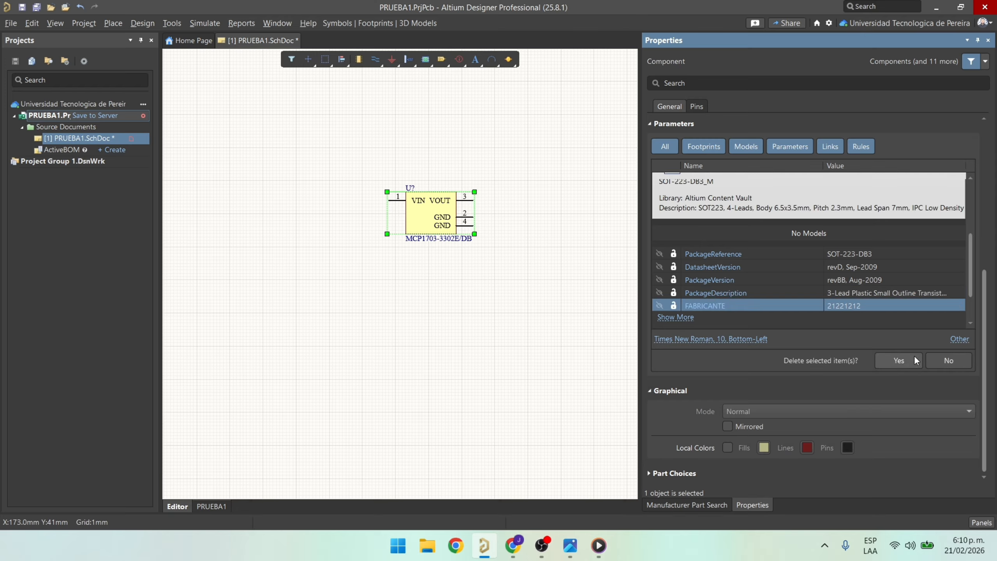
left_click(904, 358)
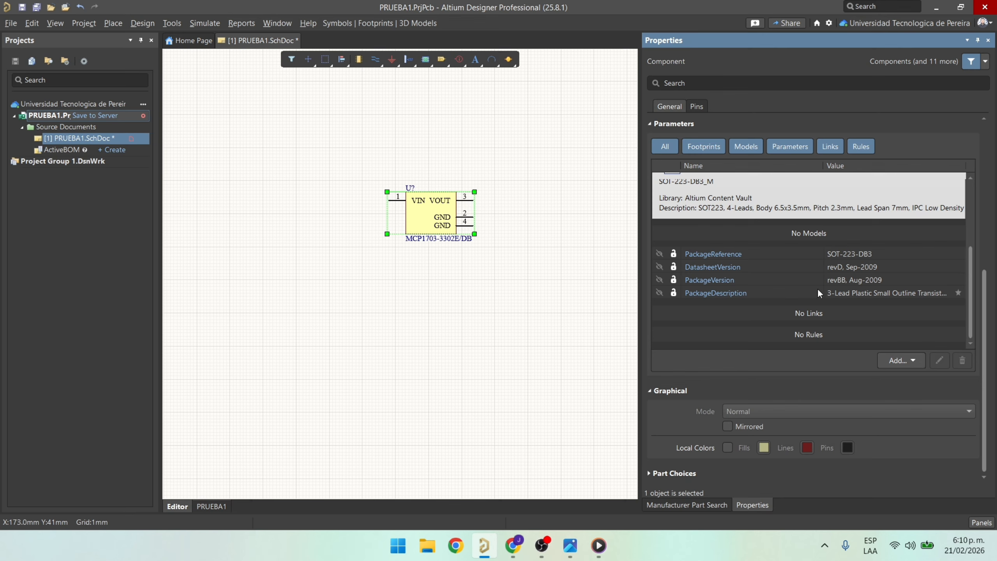
Move the regulator slightly down and to the right, and switch to the Photos viewer showing the AMS1117-3.3V-DIAGRAMA-ELECTRONICO.jpg reference circuit.
left_click_drag(971, 330, 986, 131)
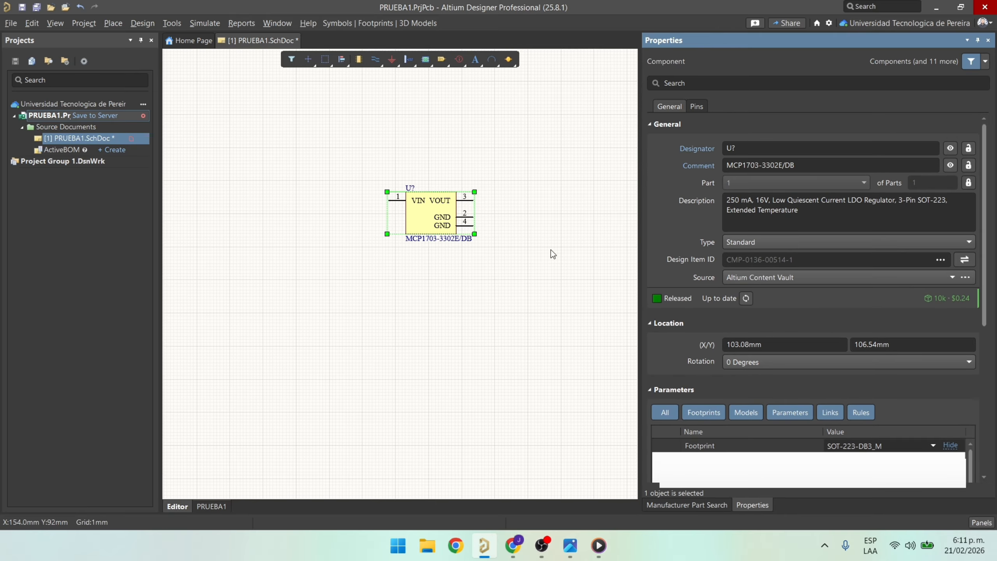
left_click(498, 292)
left_click_drag(473, 221, 490, 238)
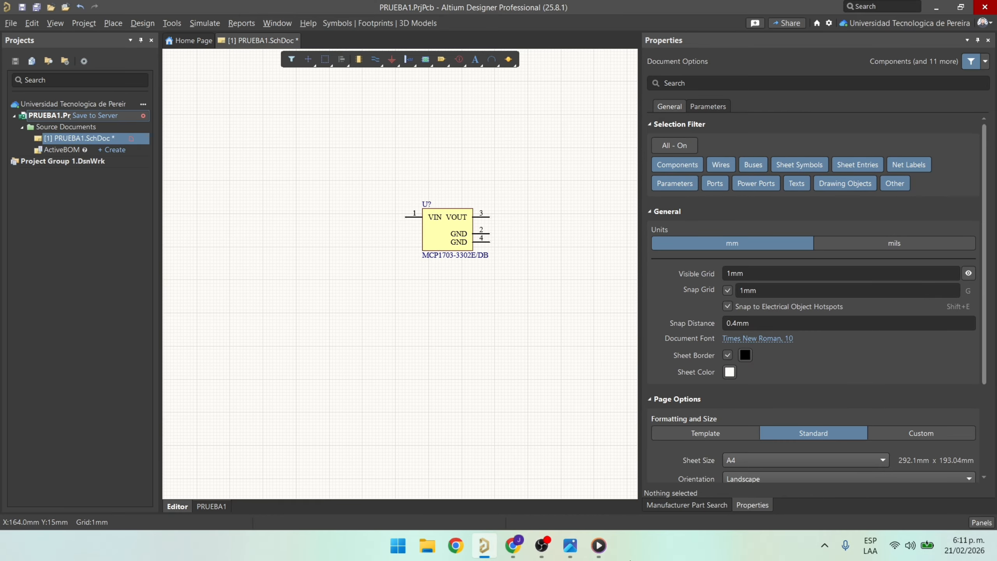
left_click(572, 546)
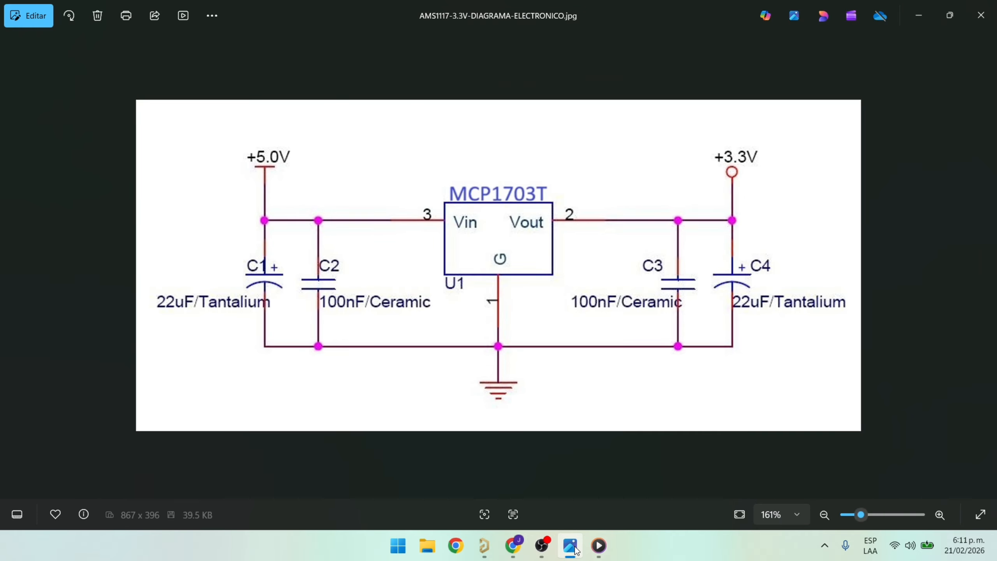
Switch back to Altium Designer, filter the Manufacturer Part Search by the Capacitors category and widen the search panel.
left_click(571, 546)
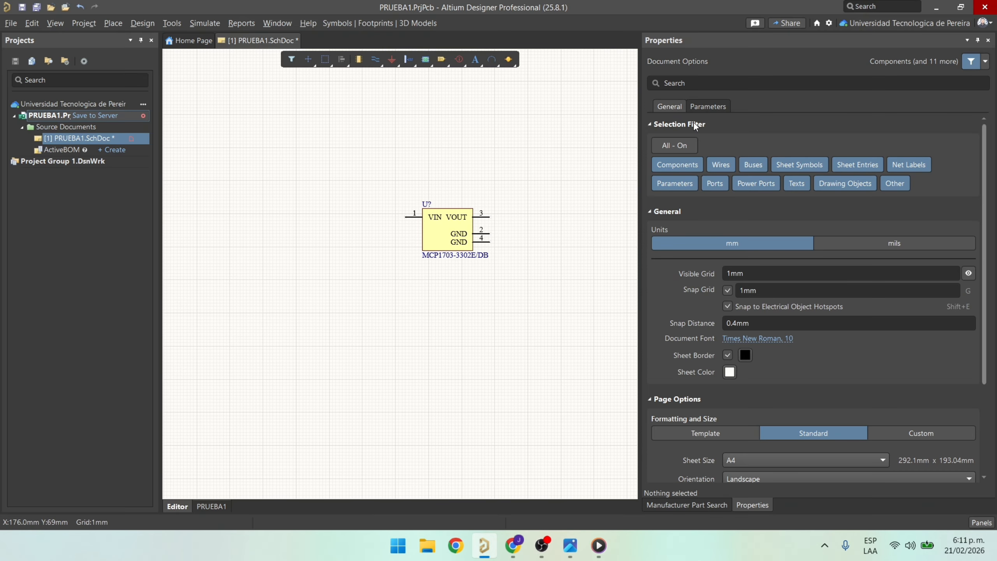
left_click(989, 522)
left_click(924, 358)
left_click(689, 95)
left_click(698, 62)
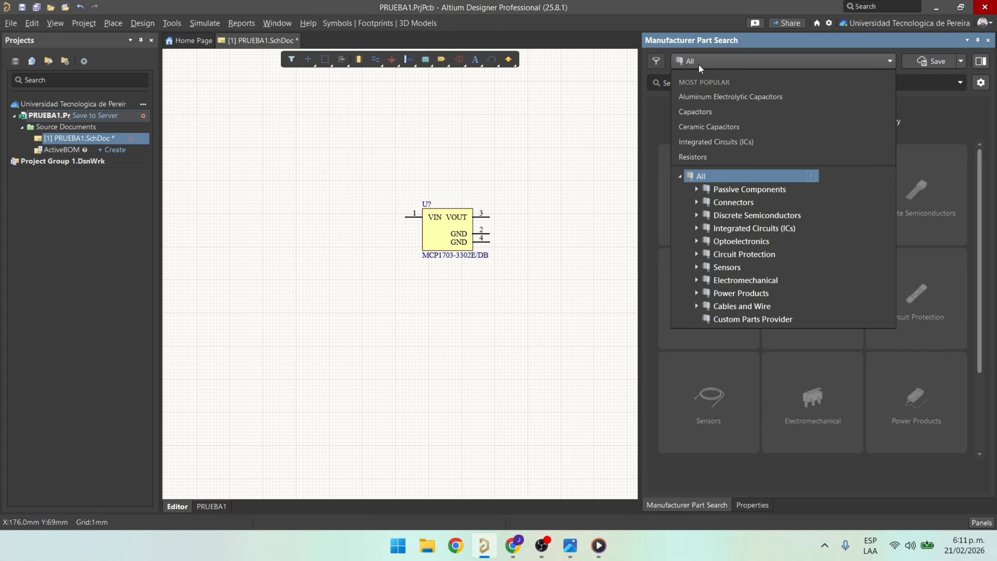
left_click(727, 112)
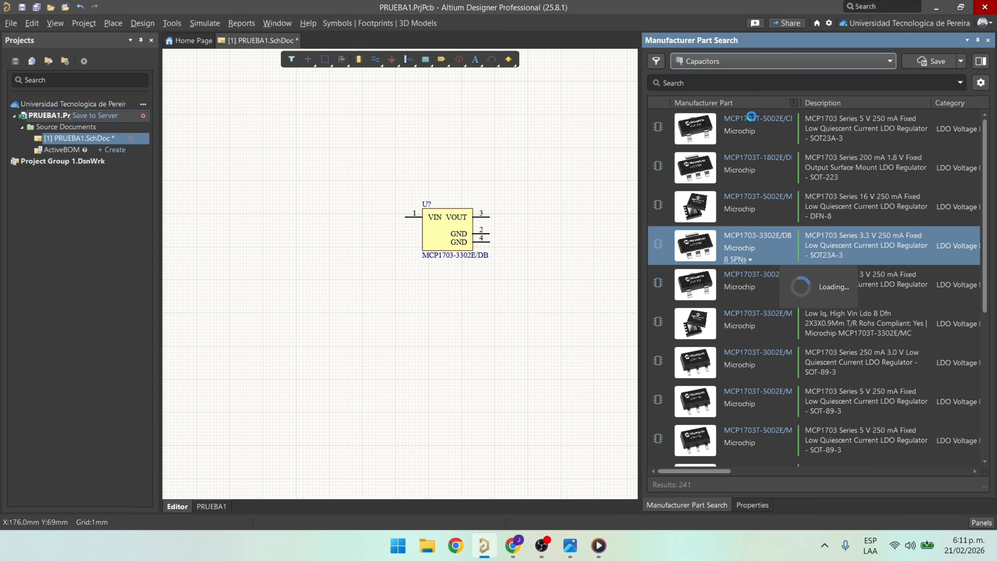
left_click(751, 117)
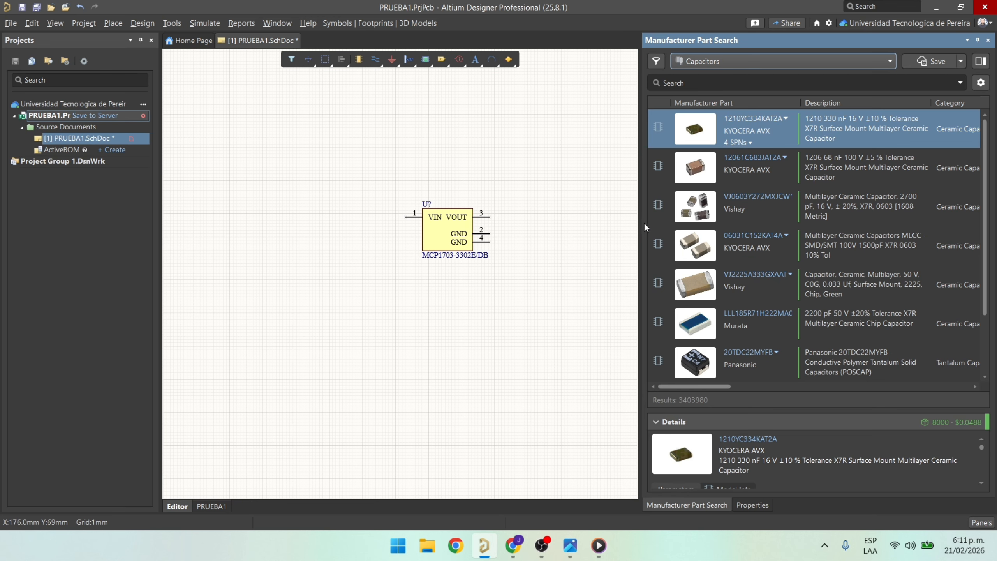
left_click_drag(642, 223, 576, 226)
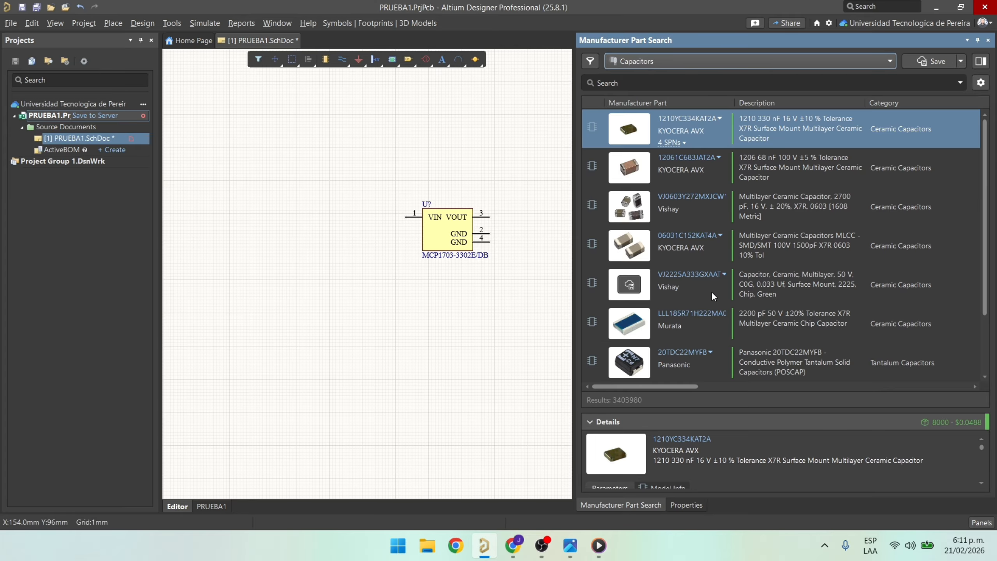
Place one 12061C683JAT2A 68 nF ceramic capacitor horizontally on the schematic, to the right of the regulator.
right_click(637, 175)
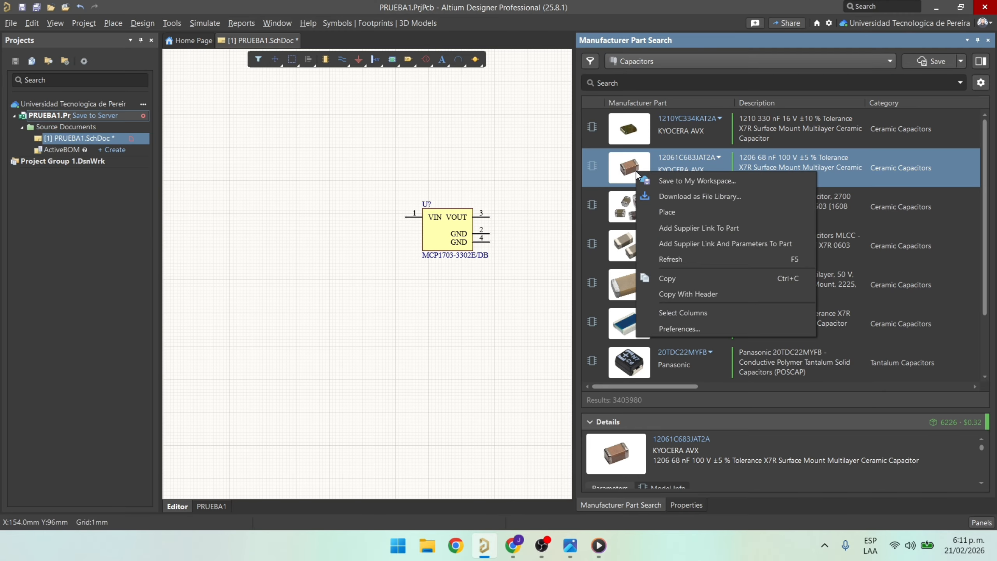
left_click(670, 212)
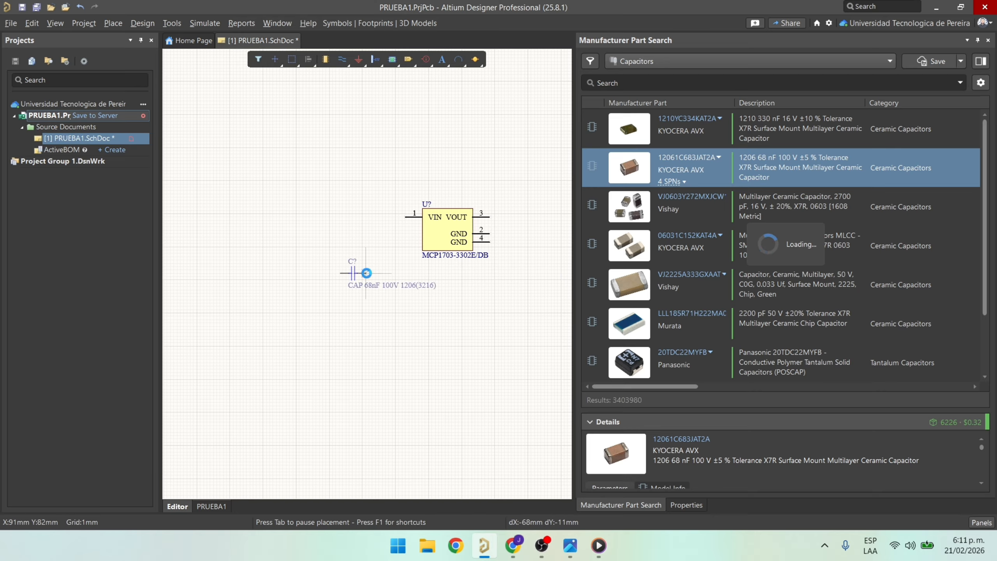
key("space")
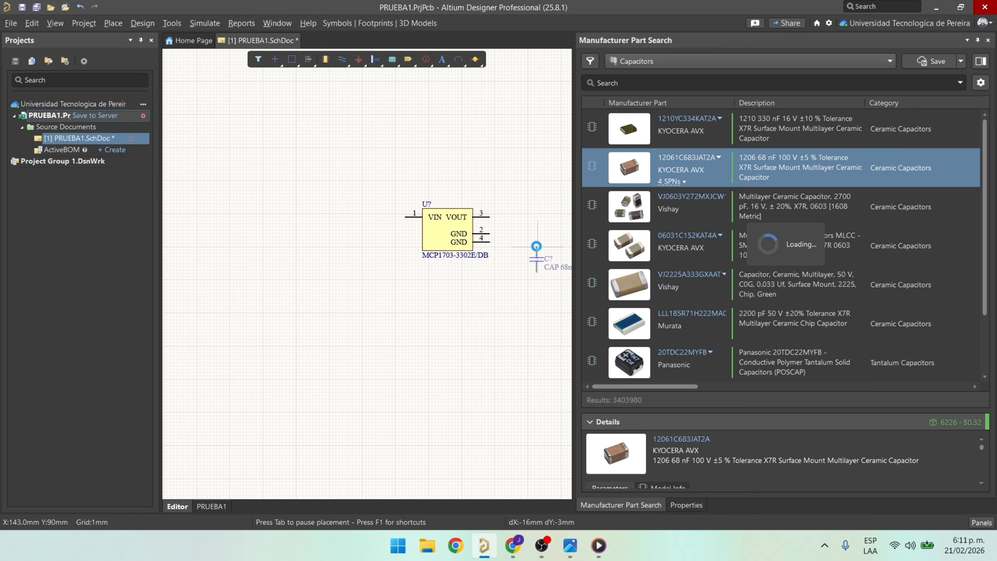
scroll(353, 213, "up", 3, "ctrl")
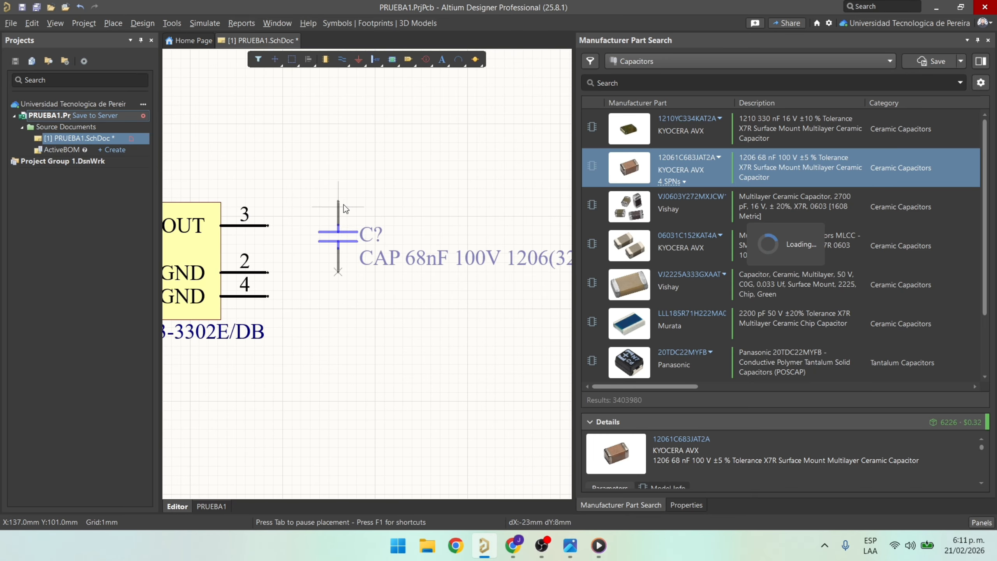
scroll(418, 263, "down", 3, "ctrl")
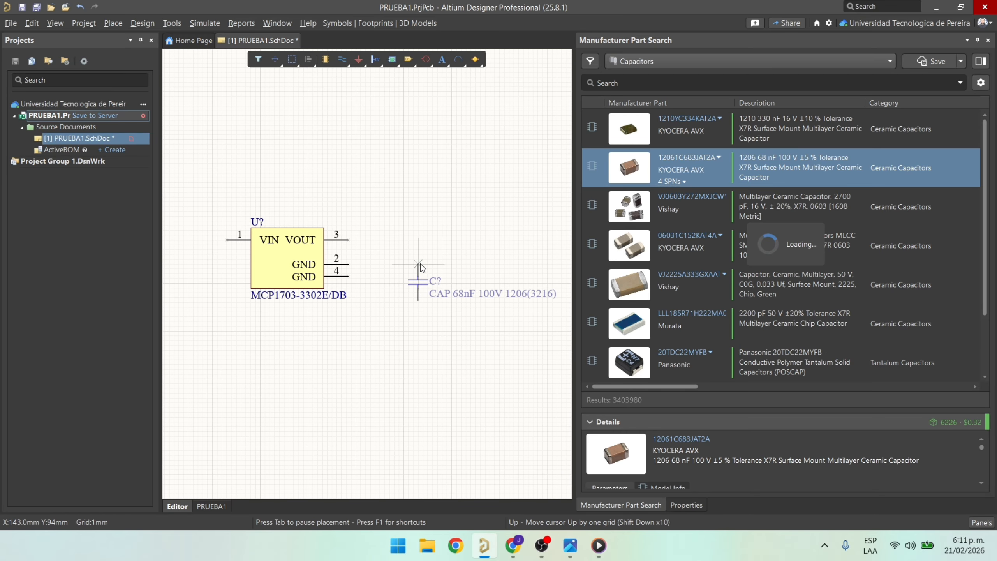
key("space")
key("space")
key("space")
key("space")
key("space")
key("space")
key("space")
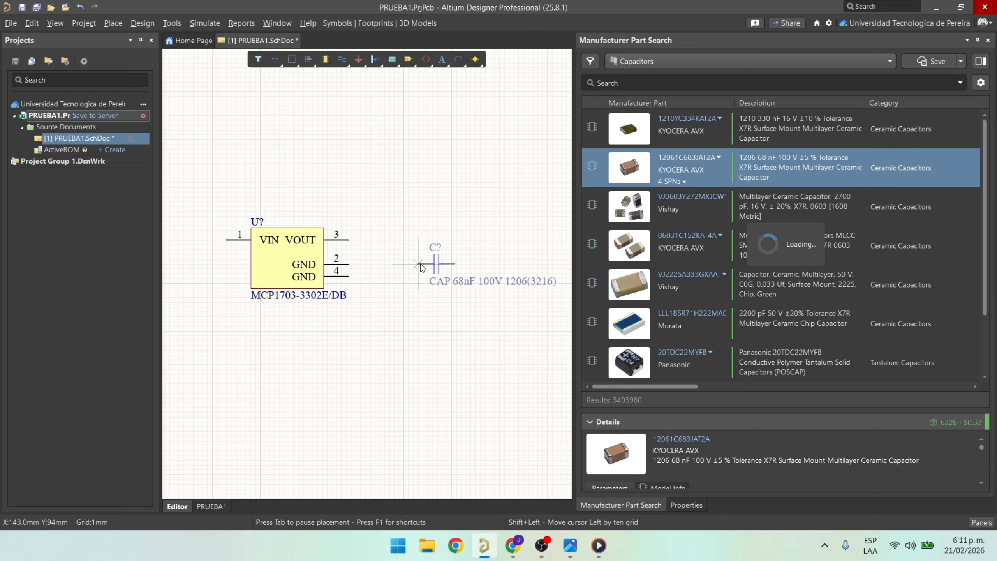
key("space")
key("space")
key("space")
key("space")
key("space")
key("space")
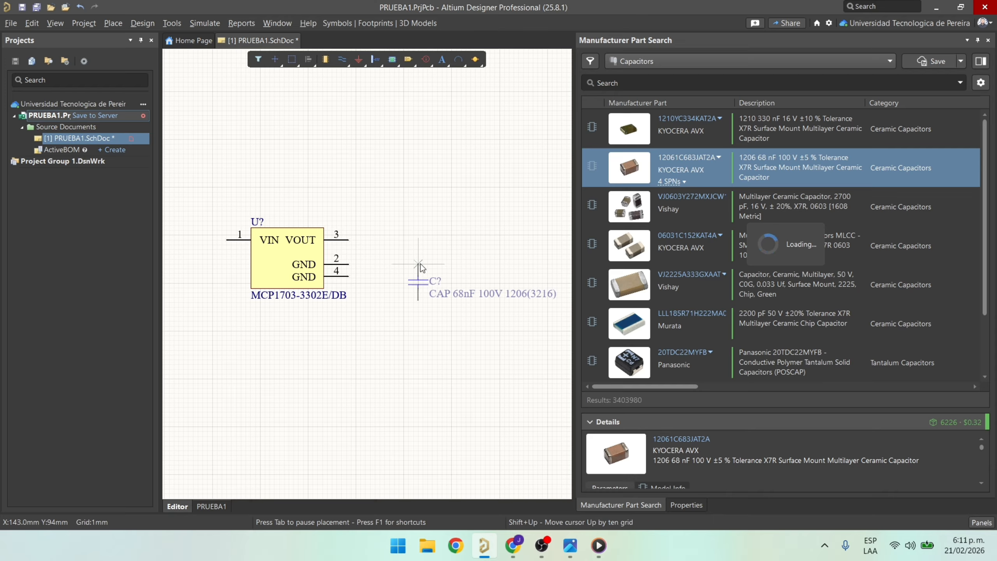
left_click(421, 264)
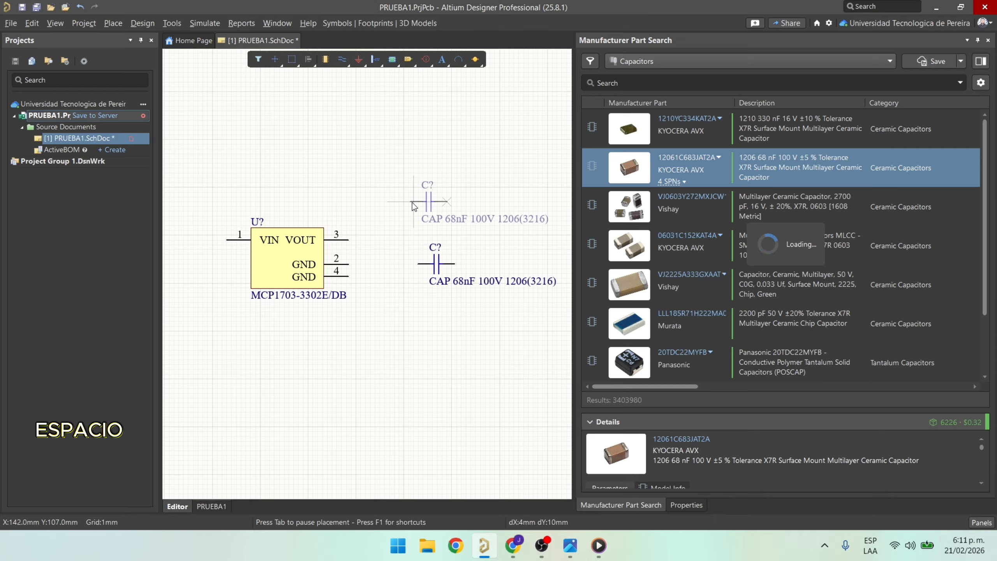
key("Escape")
Move the 68 nF capacitor down, below the regulator's right side, and rotate it to a vertical orientation.
left_click_drag(448, 276, 431, 325)
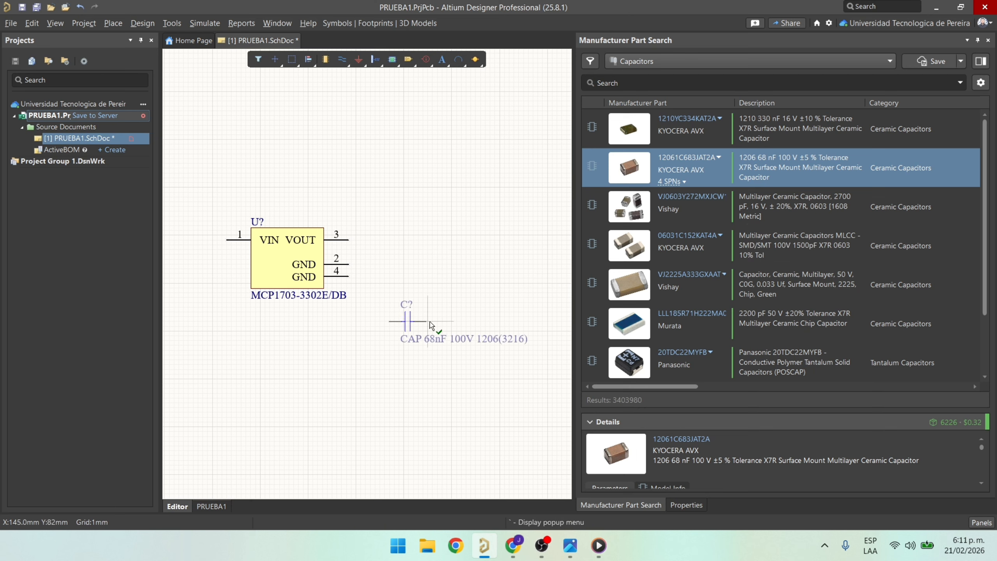
key("space")
key("space")
key("space")
key("space")
key("space")
key("space")
key("space")
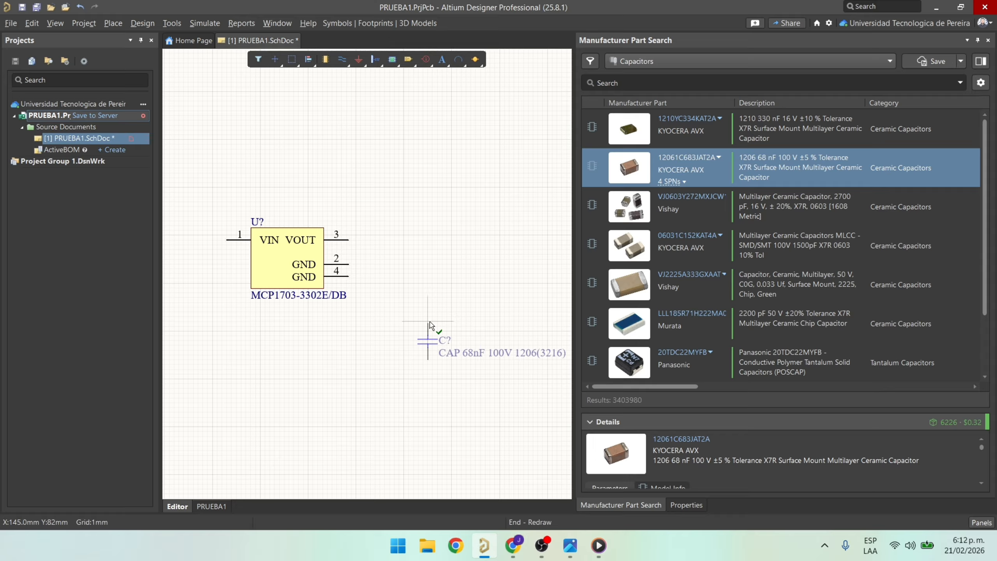
left_click(429, 362)
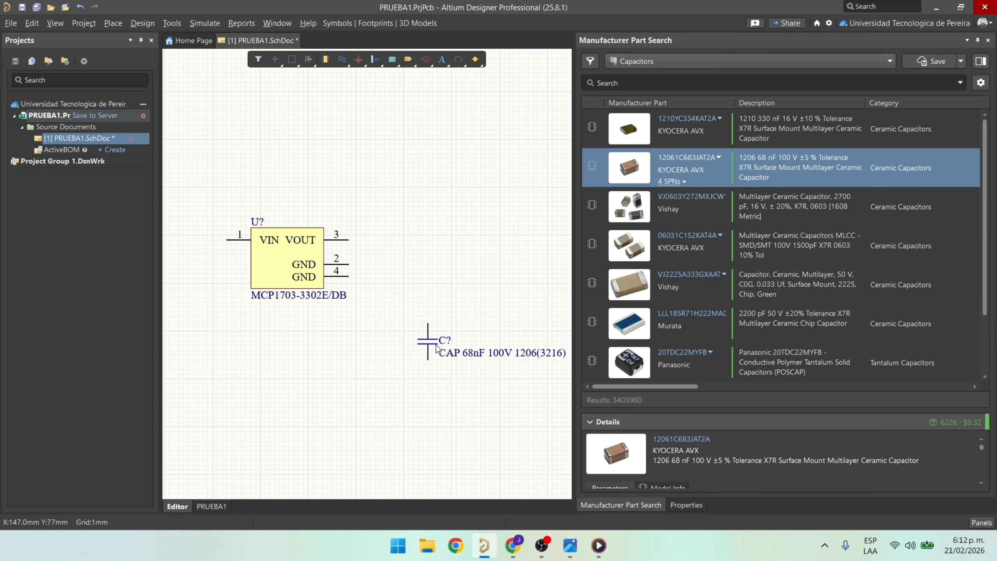
Narrow the part search to Aluminum Electrolytic Capacitors and browse the listed parts.
left_click(662, 64)
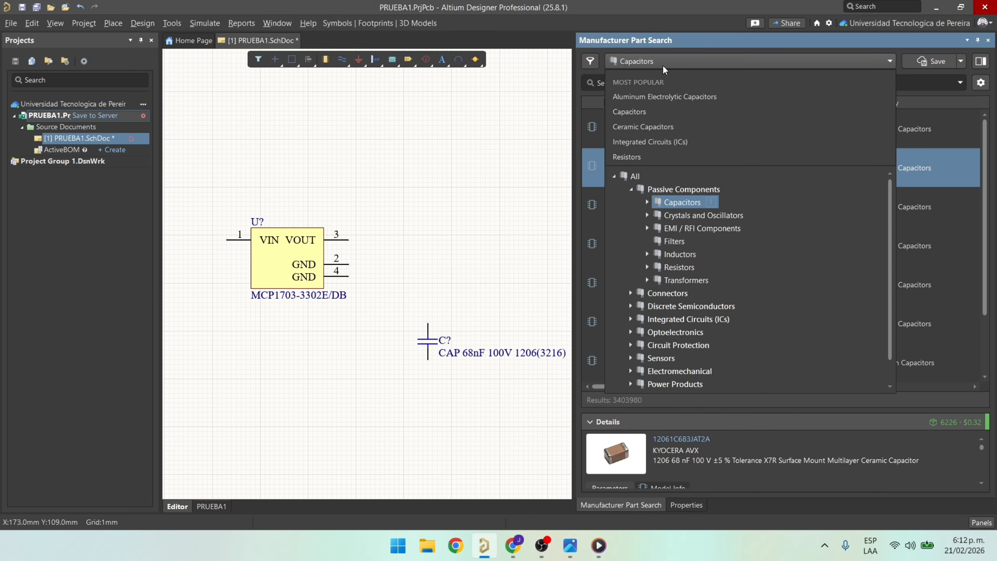
left_click(690, 200)
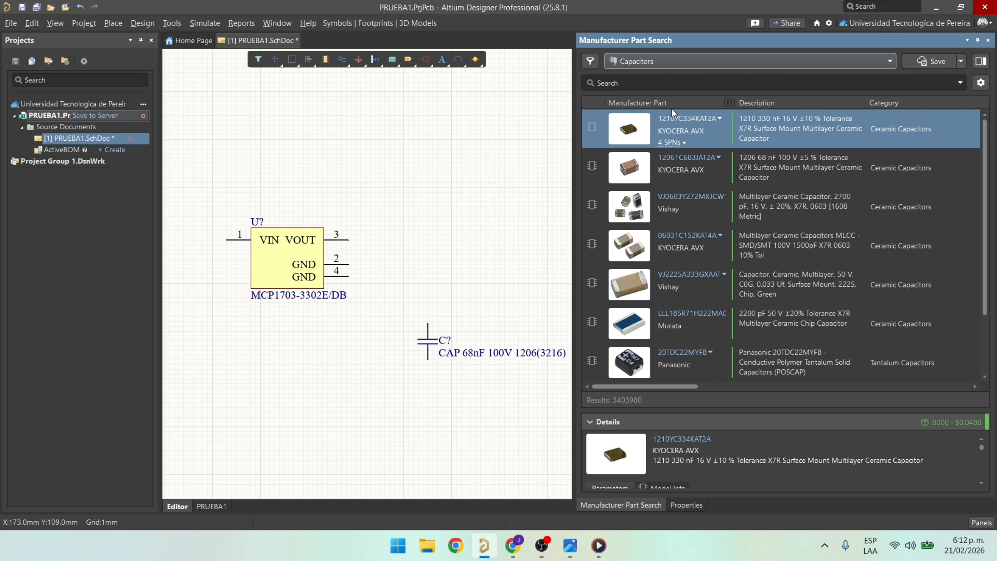
scroll(683, 291, "down", 2)
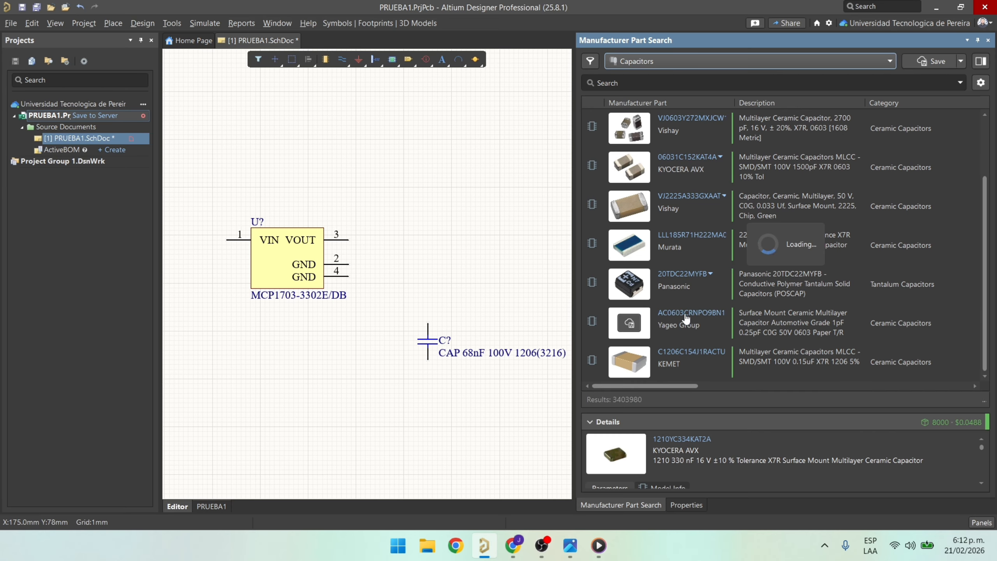
scroll(686, 271, "up", 2)
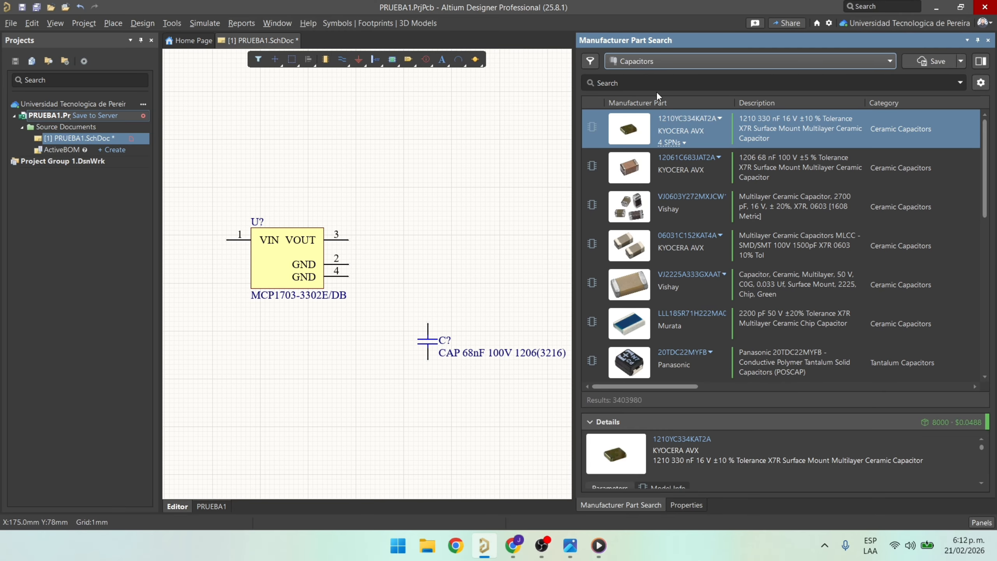
left_click(664, 63)
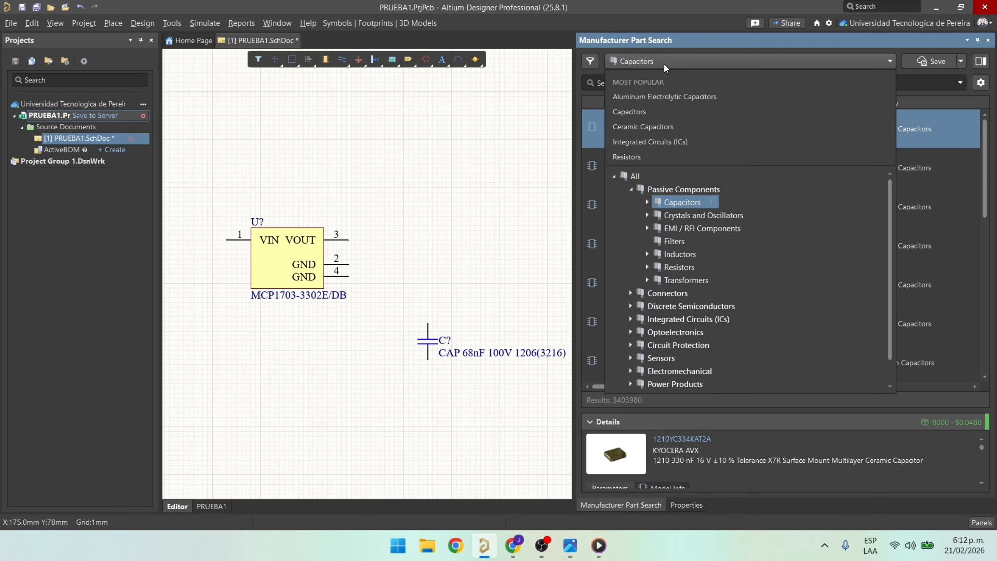
left_click(648, 202)
left_click(676, 215)
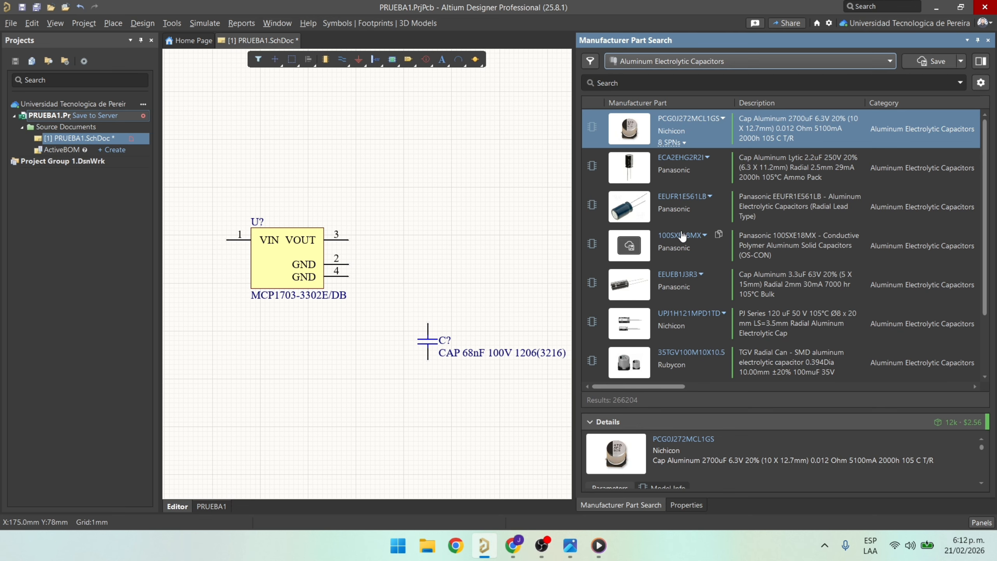
scroll(682, 235, "down", 5)
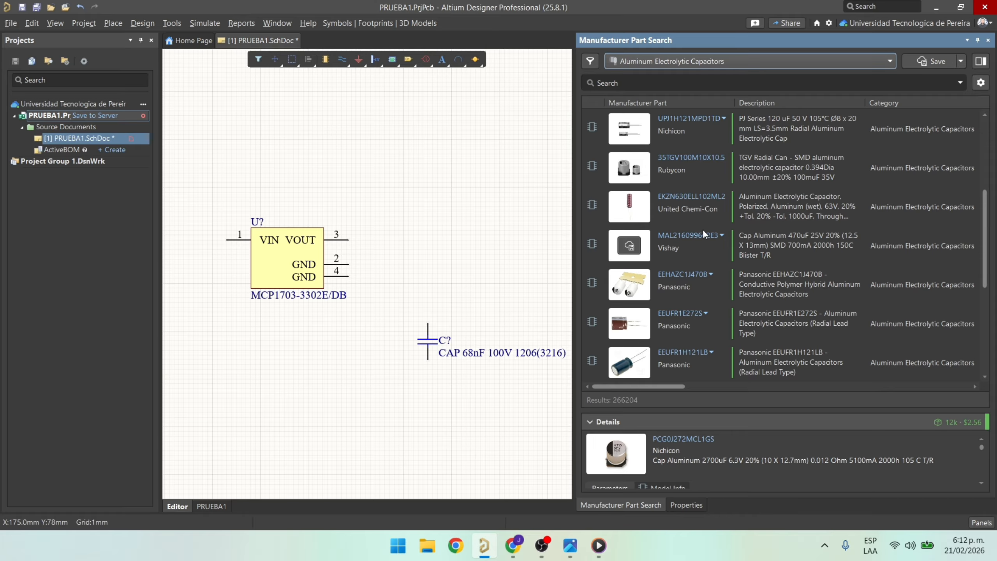
scroll(711, 237, "down", 6)
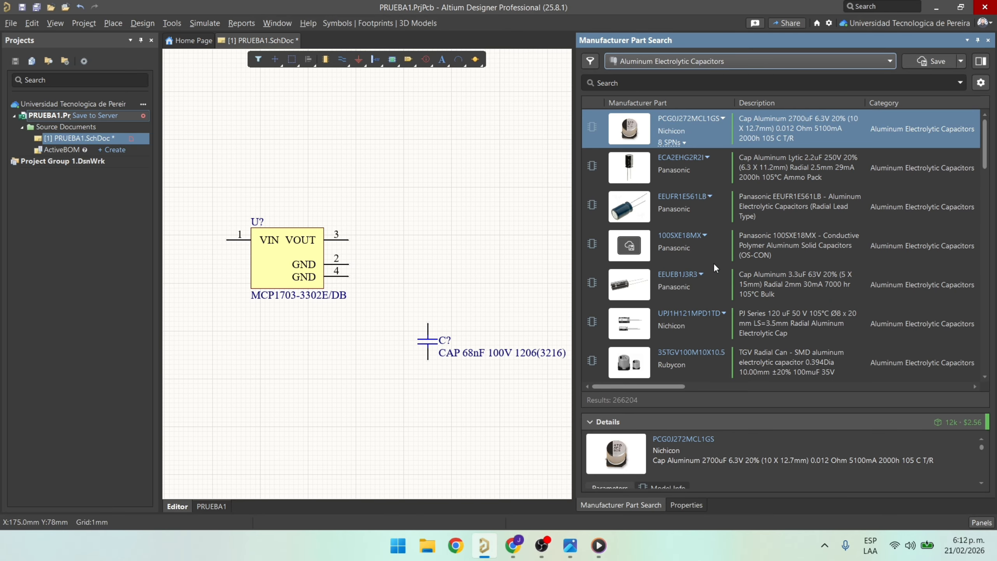
Place one PCG0J272MCL1GS electrolytic capacitor vertically, below and to the left of the regulator.
right_click(629, 134)
left_click(676, 172)
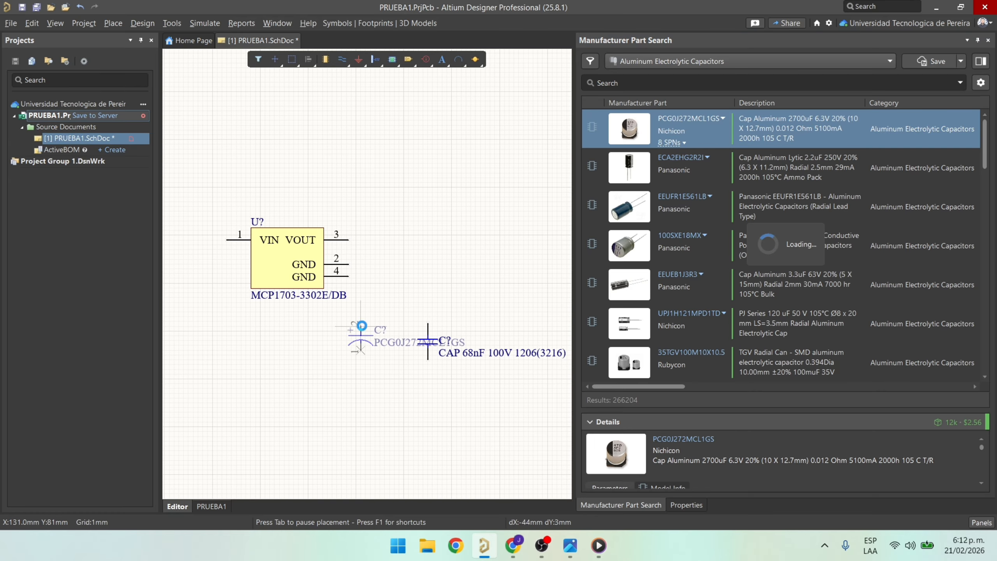
middle_click_drag(309, 348, 298, 349)
right_click_drag(299, 350, 448, 332)
middle_click_drag(367, 332, 367, 332)
middle_click_drag(379, 280, 393, 279)
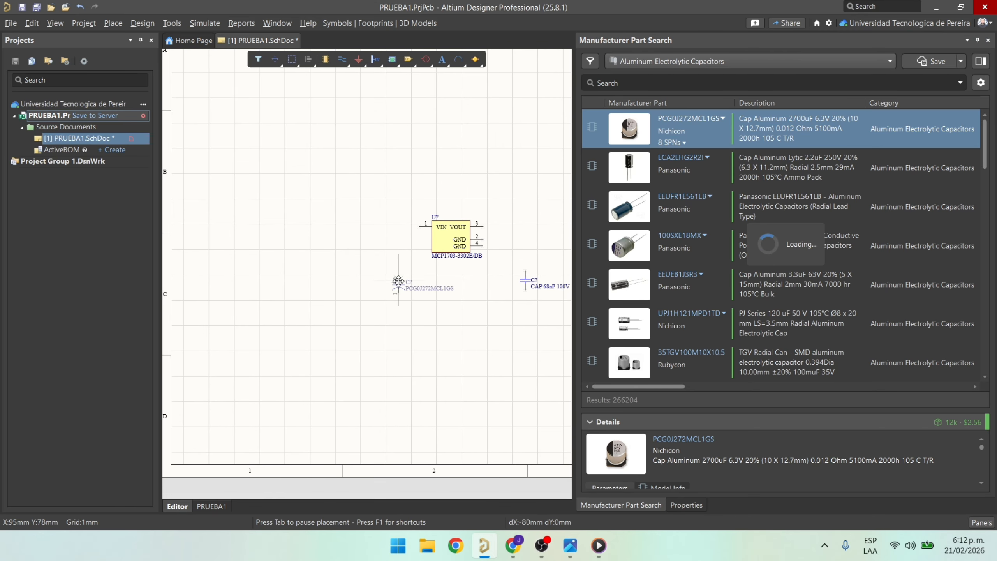
right_click_drag(400, 281, 321, 274)
middle_click_drag(320, 274, 320, 272)
left_click(320, 271)
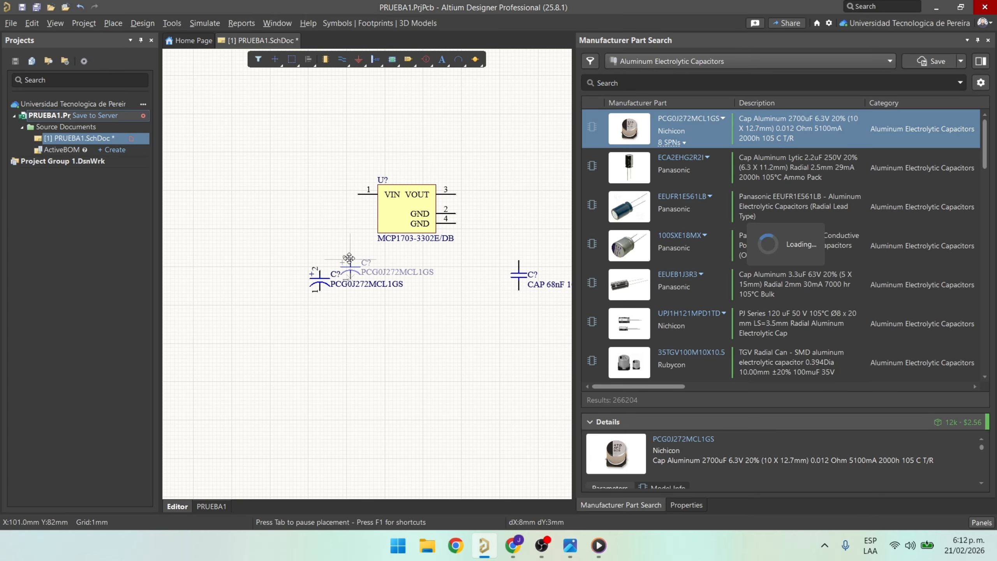
right_click(373, 245)
left_click(435, 269)
Shift the regulator to the right and arrange the electrolytic capacitor on its left and the 68 nF capacitor on its right at about its height.
left_click_drag(410, 223, 493, 229)
scroll(493, 229, "down", 2, "ctrl")
right_click_drag(494, 231, 387, 242)
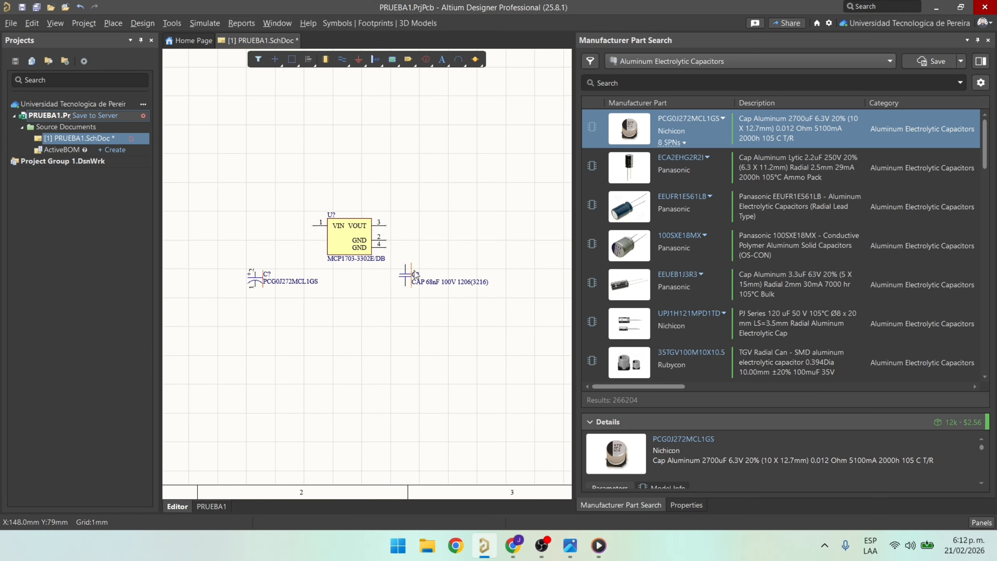
left_click_drag(409, 276, 438, 279)
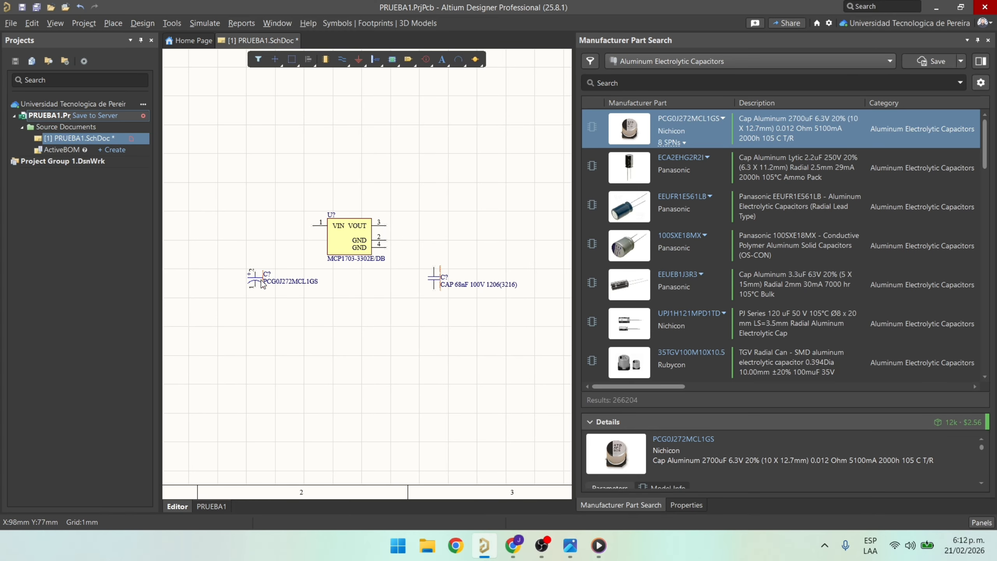
left_click_drag(256, 281, 239, 256)
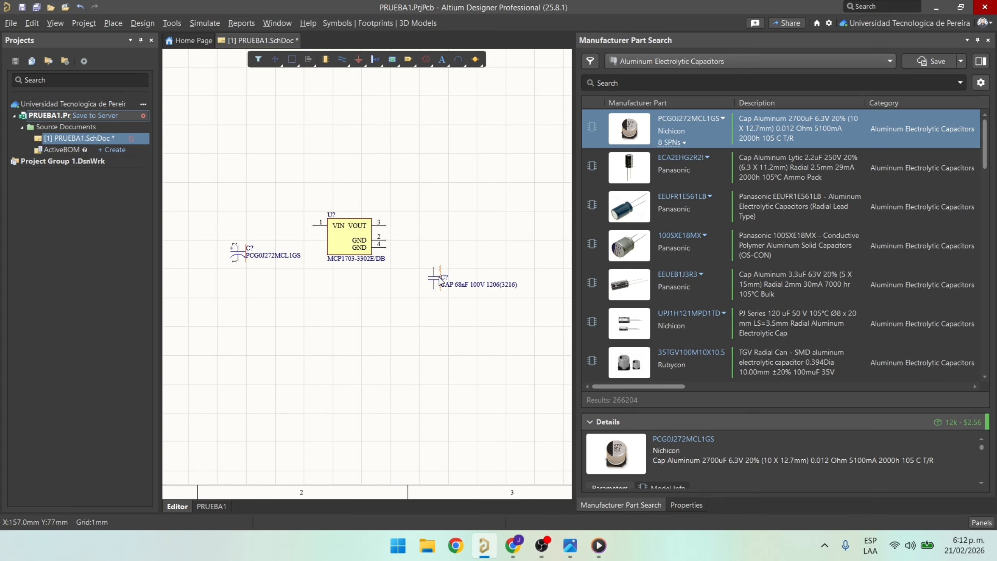
left_click_drag(438, 277, 435, 235)
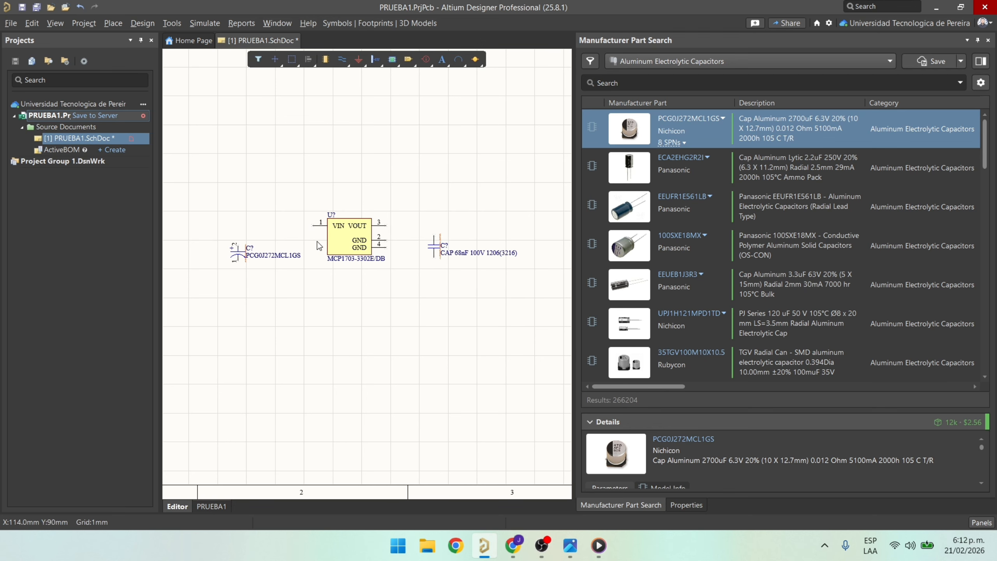
left_click_drag(314, 232, 314, 234)
Widen the schematic area and place a +5 power port above and to the left of the electrolytic capacitor.
scroll(294, 262, "up", 2, "ctrl")
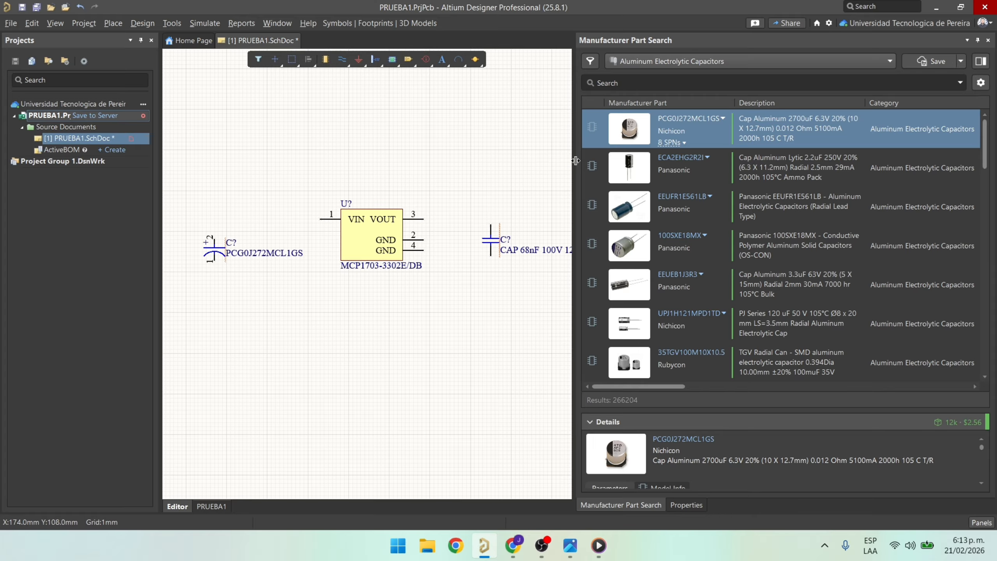
left_click_drag(576, 160, 812, 162)
right_click_drag(428, 281, 577, 320)
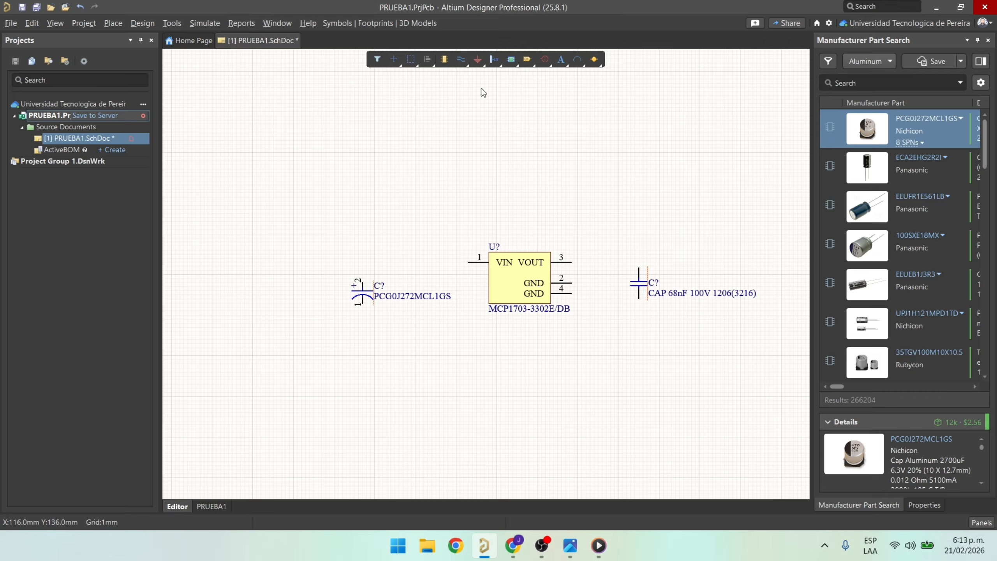
left_click(478, 59)
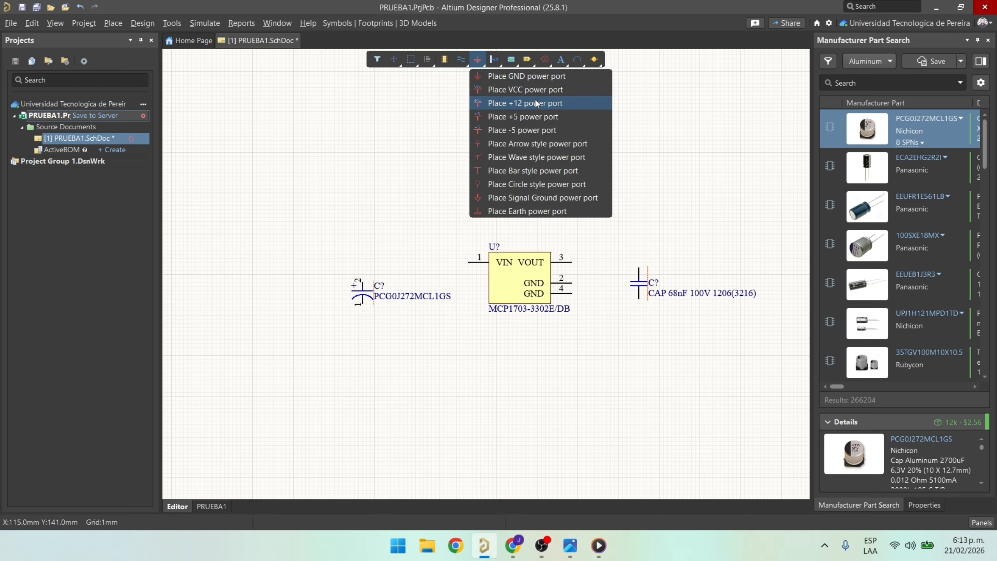
left_click(539, 116)
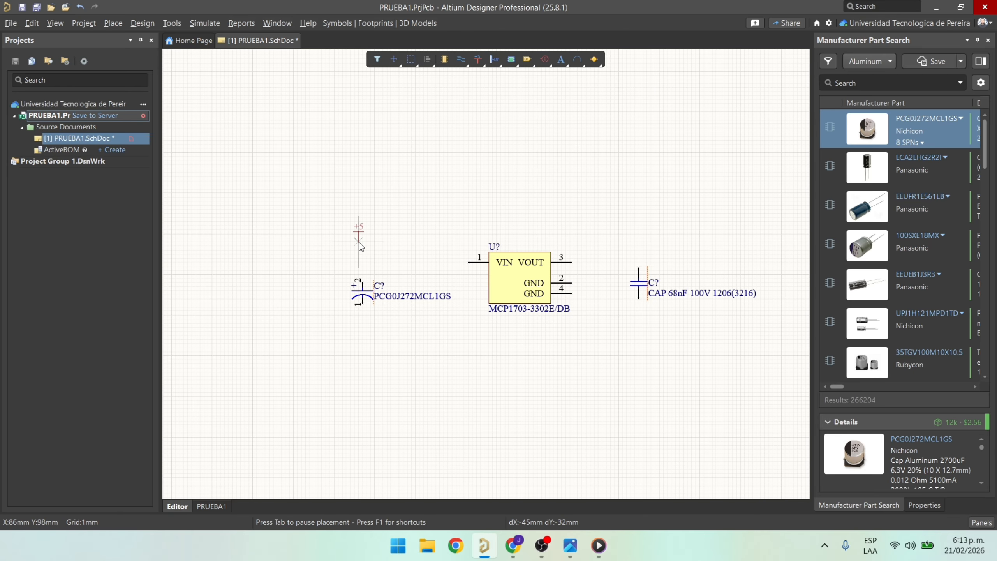
scroll(359, 242, "up", 3, "ctrl")
left_click(292, 270)
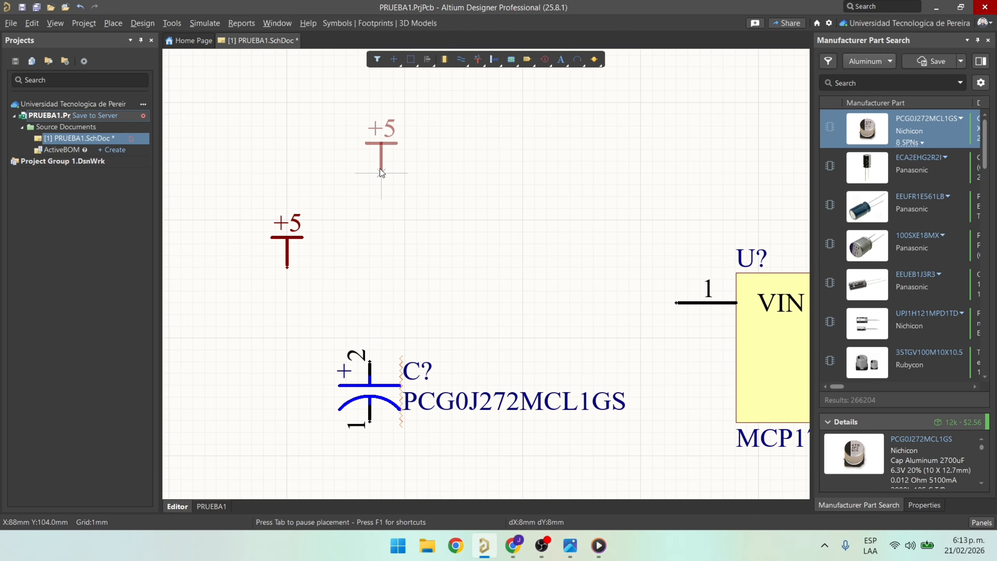
key("Escape")
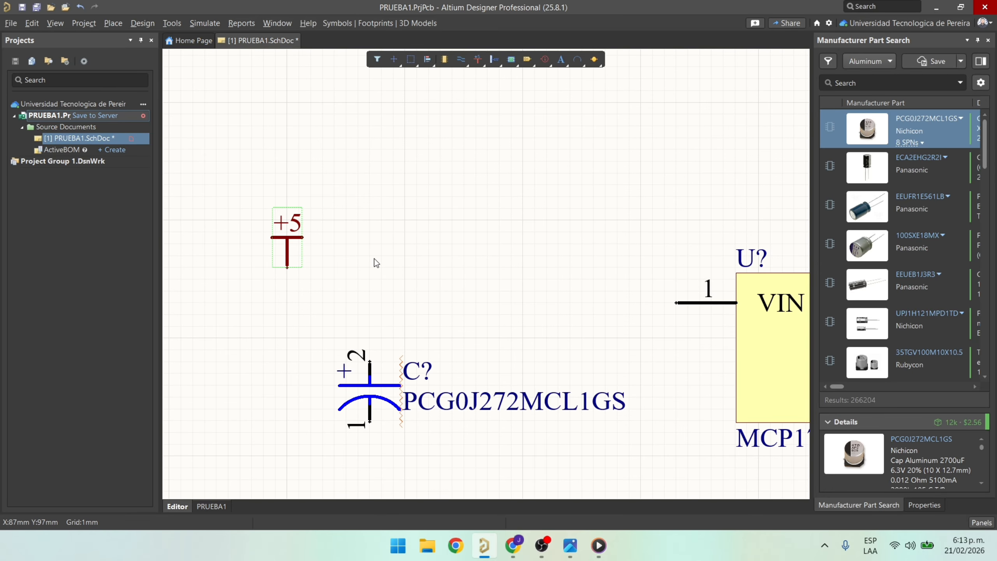
Wire the +5 power port to pin 2 of the electrolytic capacitor and move the capacitor directly beneath the port.
right_click(460, 58)
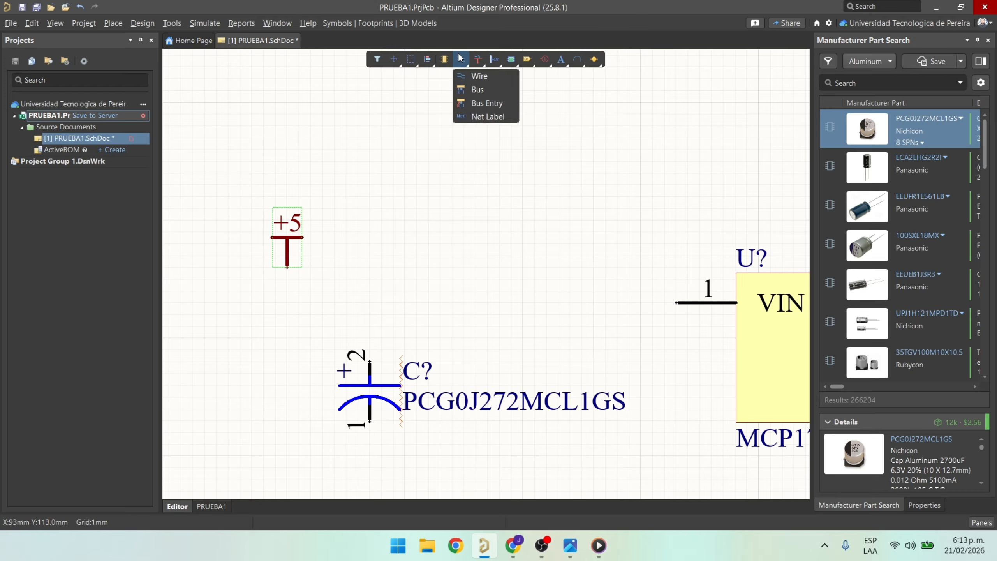
left_click(478, 77)
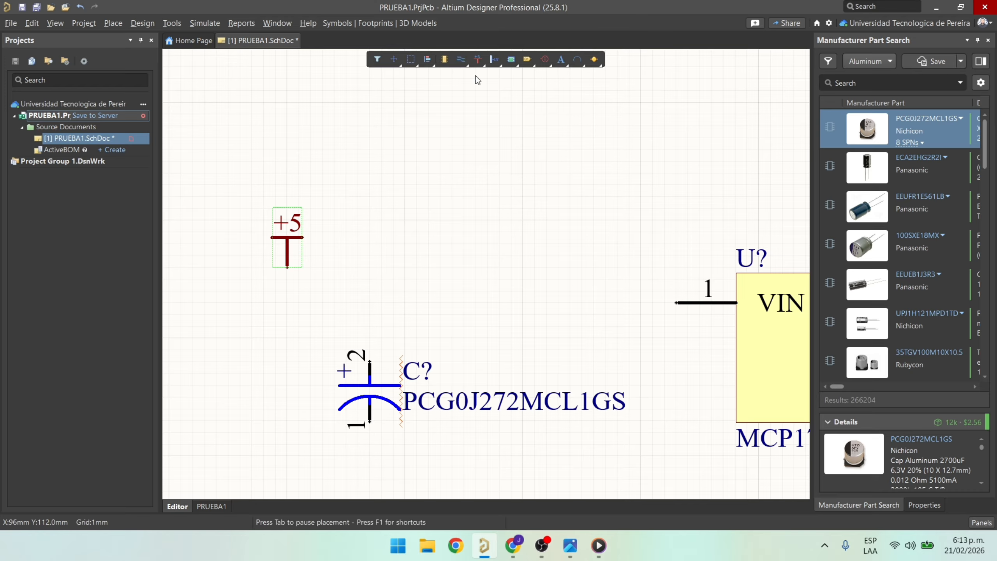
left_click(287, 268)
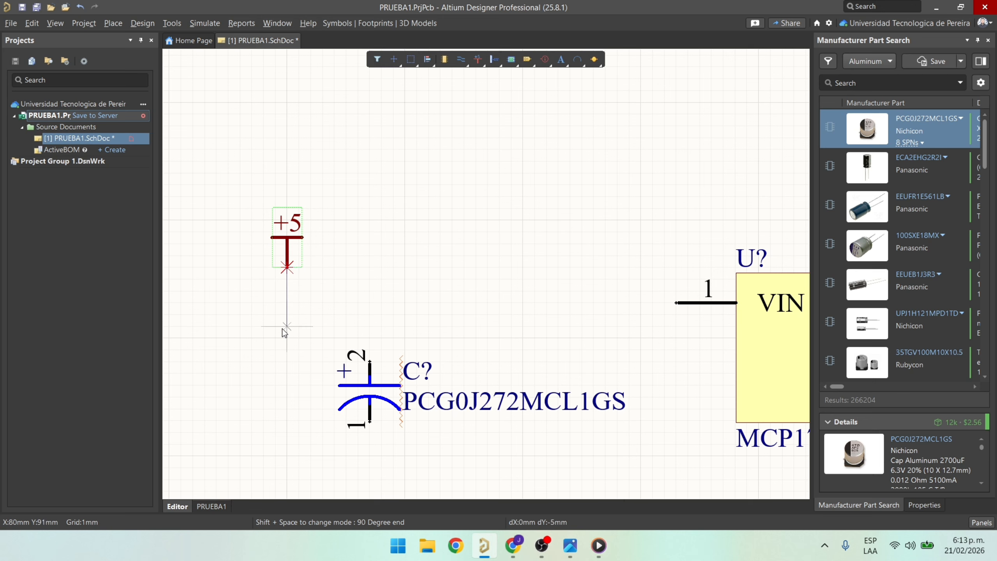
left_click(370, 360)
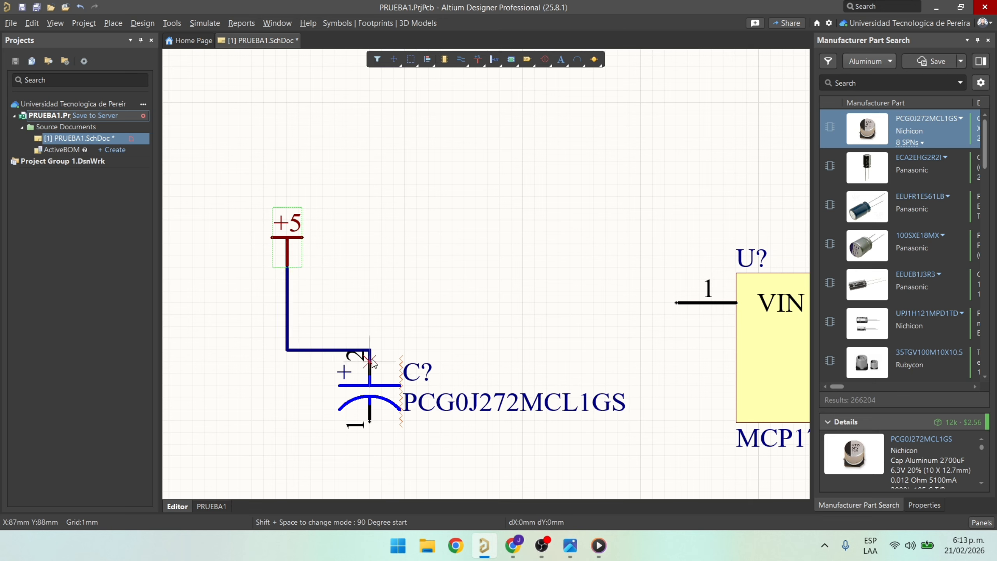
right_click(372, 308)
left_click_drag(377, 404, 291, 377)
Move the regulator closer to the electrolytic capacitor, with its VIN pin at about the height of the +5 port.
scroll(405, 286, "down", 1, "ctrl")
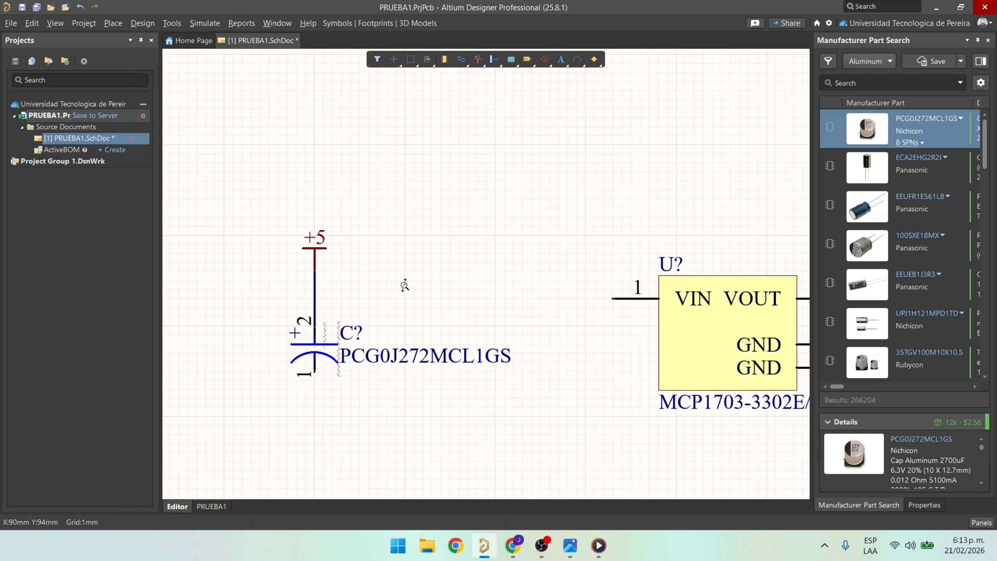
scroll(405, 286, "down", 1, "ctrl")
left_click_drag(608, 319, 541, 259)
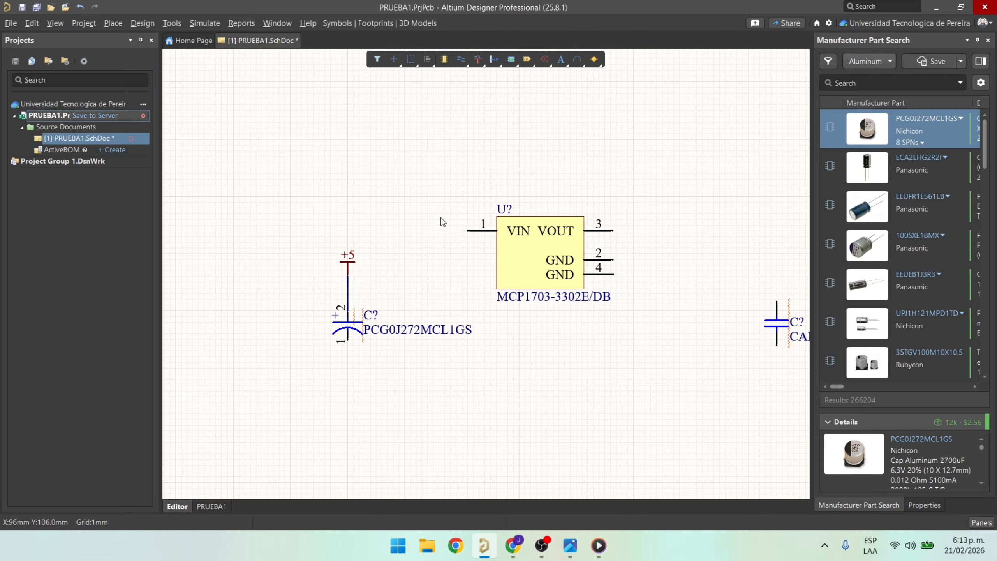
left_click_drag(468, 231, 463, 271)
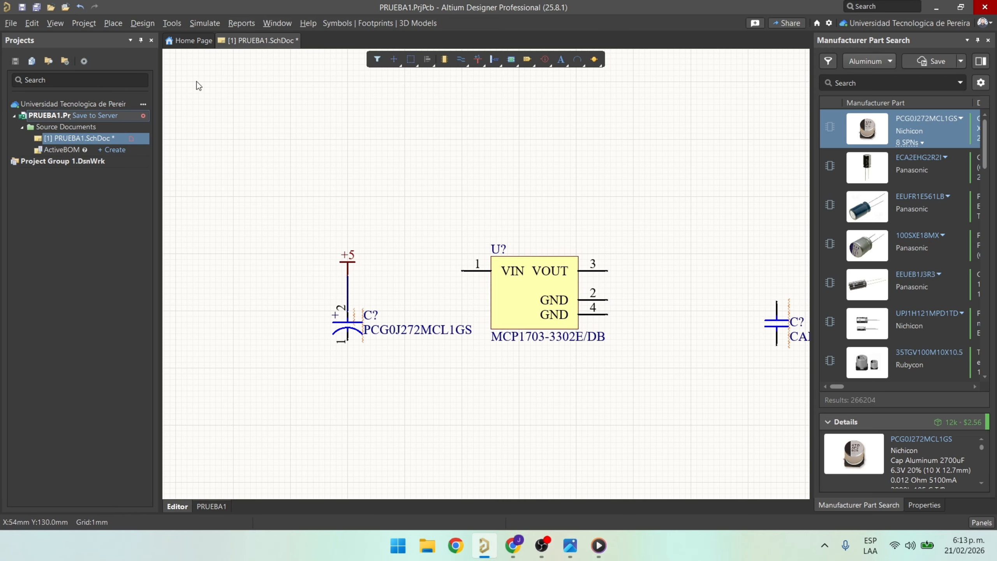
Check the primary shortcut assigned to the Wire command in its command settings and close them.
left_click(113, 23)
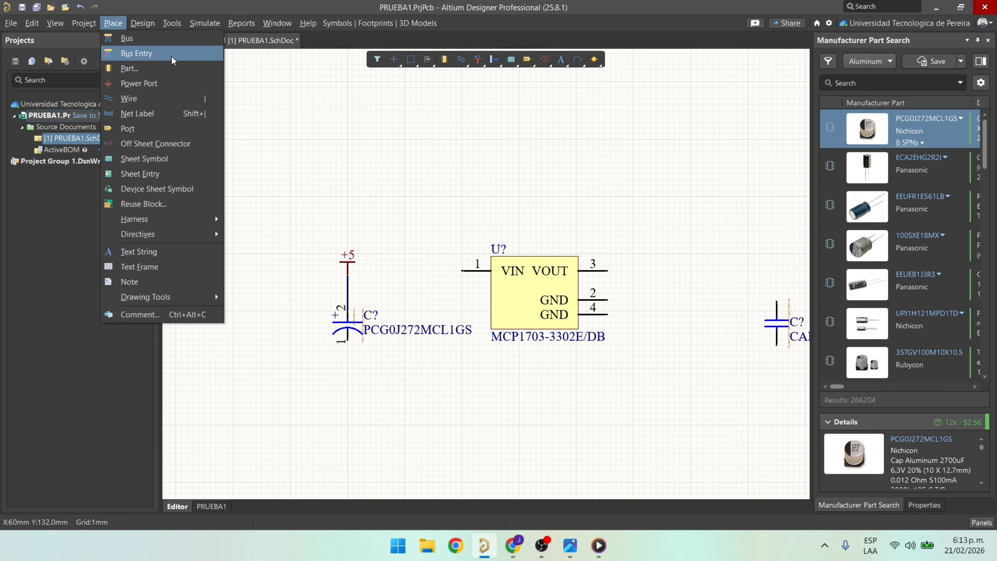
left_click(161, 99, "ctrl")
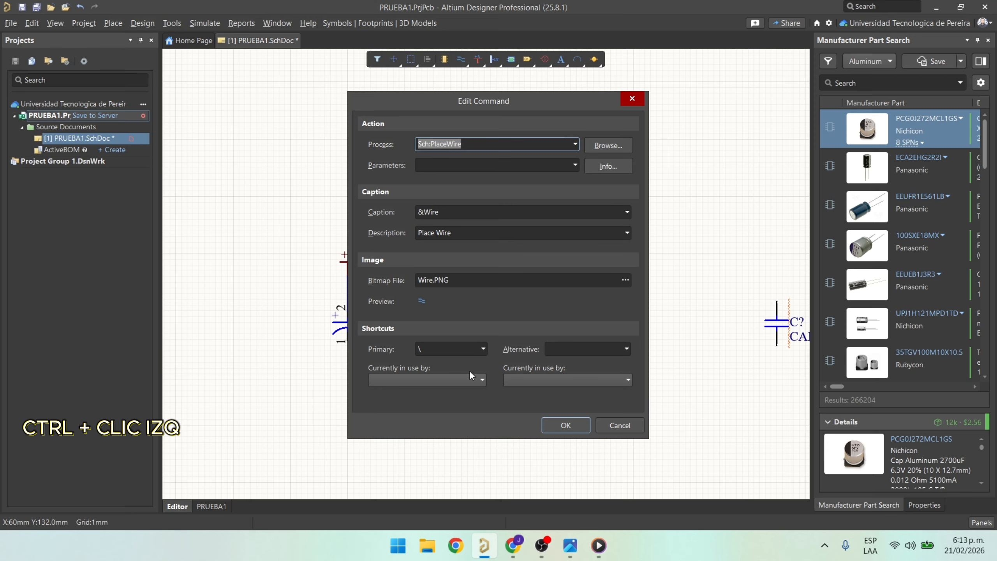
left_click(442, 347)
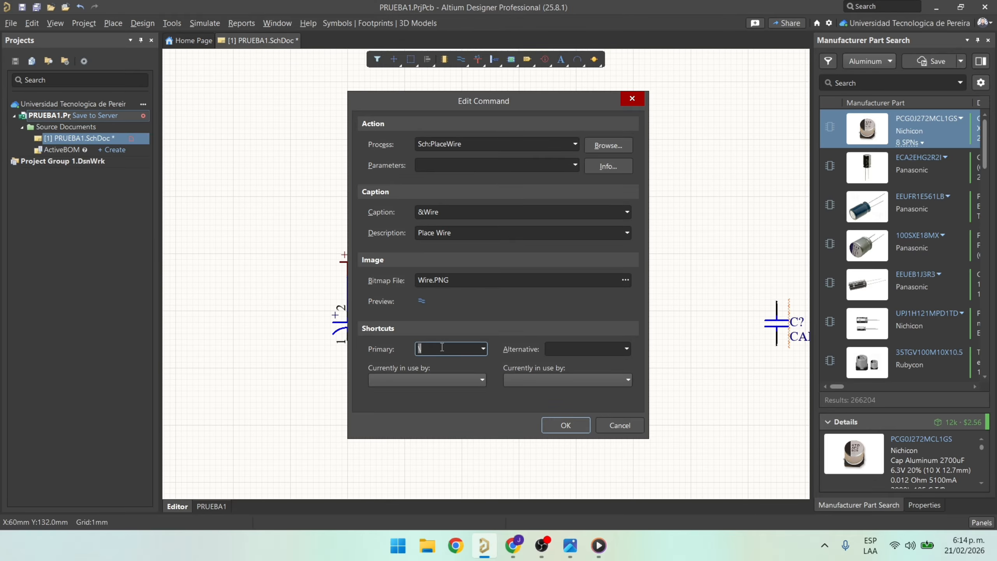
left_click(562, 426)
Wire the line between the +5 port and the electrolytic capacitor to the regulator's VIN pin.
left_click(461, 59)
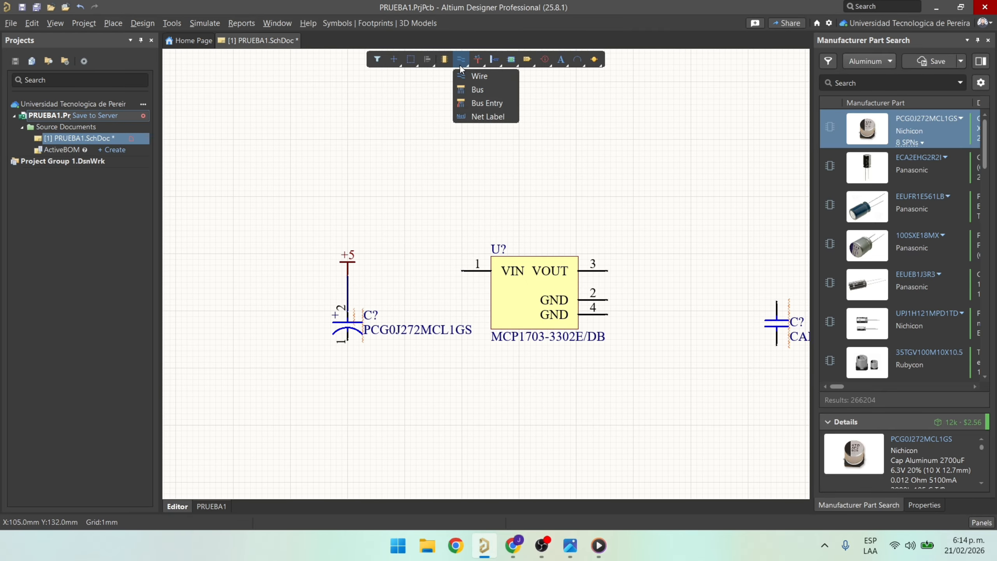
left_click(474, 77)
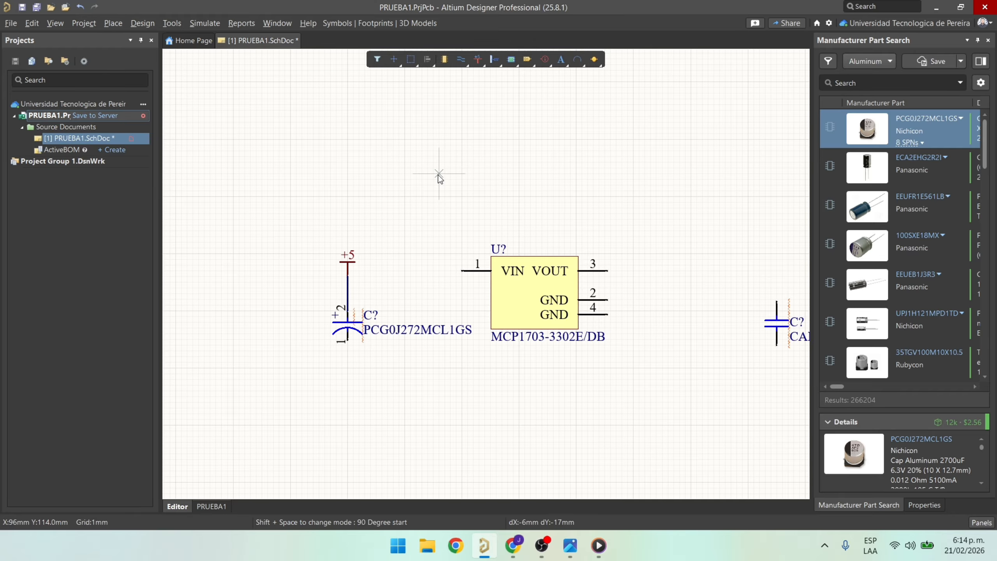
scroll(389, 276, "up", 2, "ctrl")
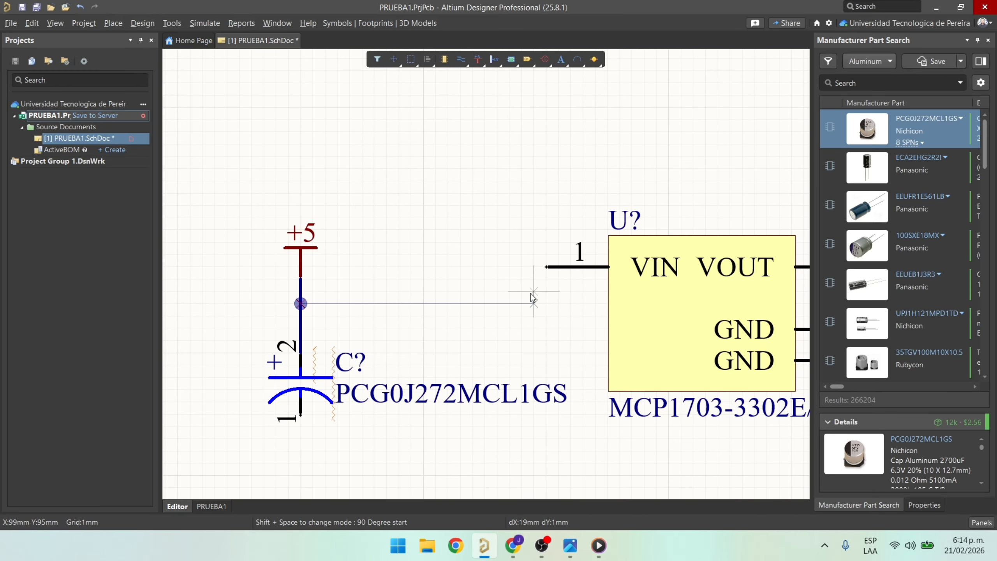
left_click(546, 267)
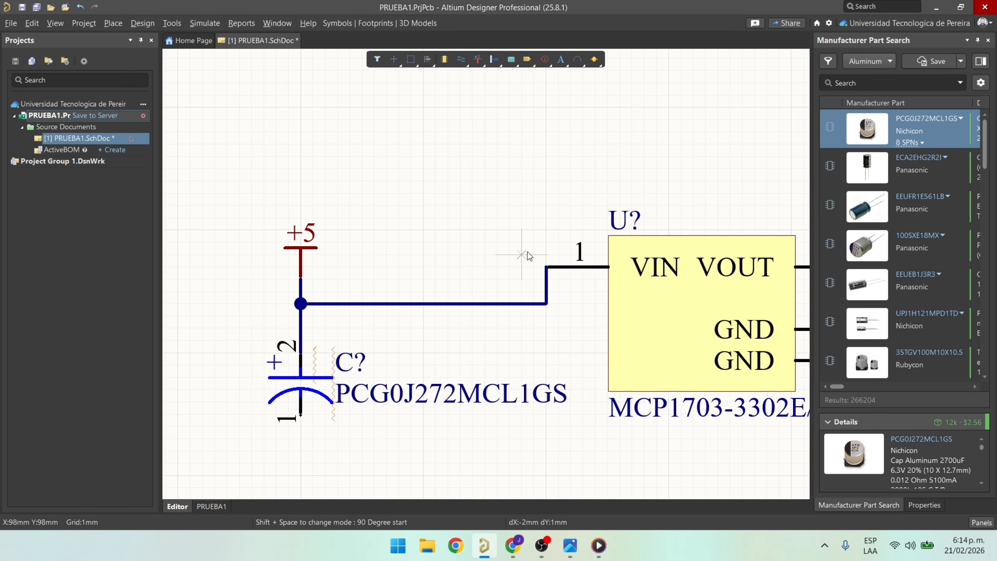
right_click(489, 224)
Try a coarser 5 mm snap grid and reposition the regulator so VIN sits almost level with the wire junction on a 1 mm grid.
scroll(510, 212, "down", 2, "ctrl")
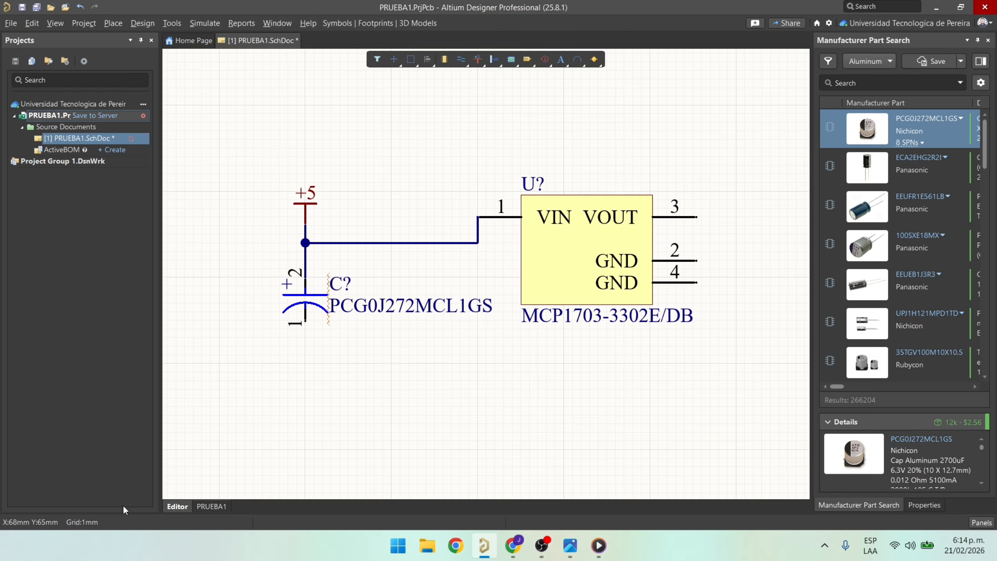
key("g")
left_click_drag(586, 267, 686, 279)
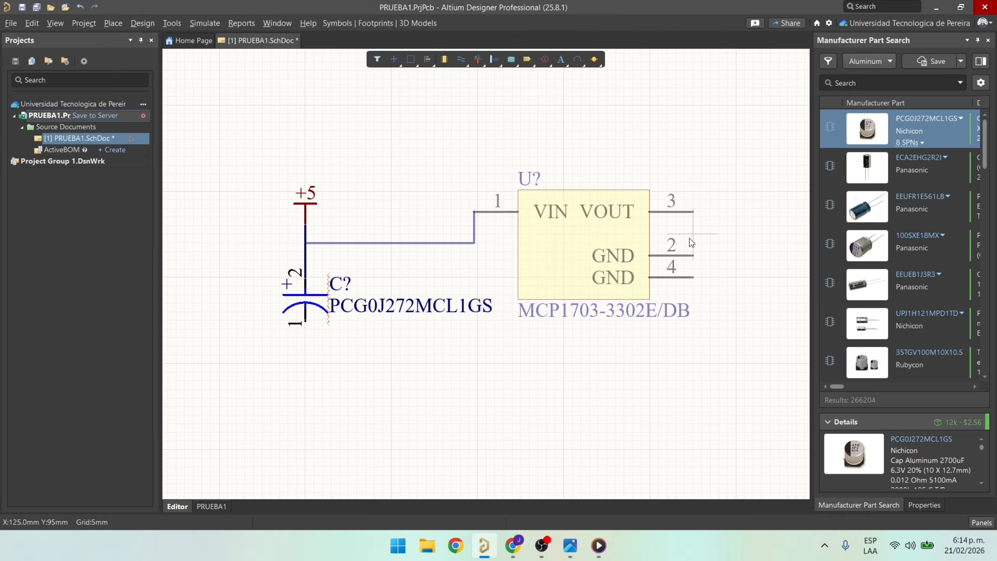
left_click_drag(544, 232, 457, 239)
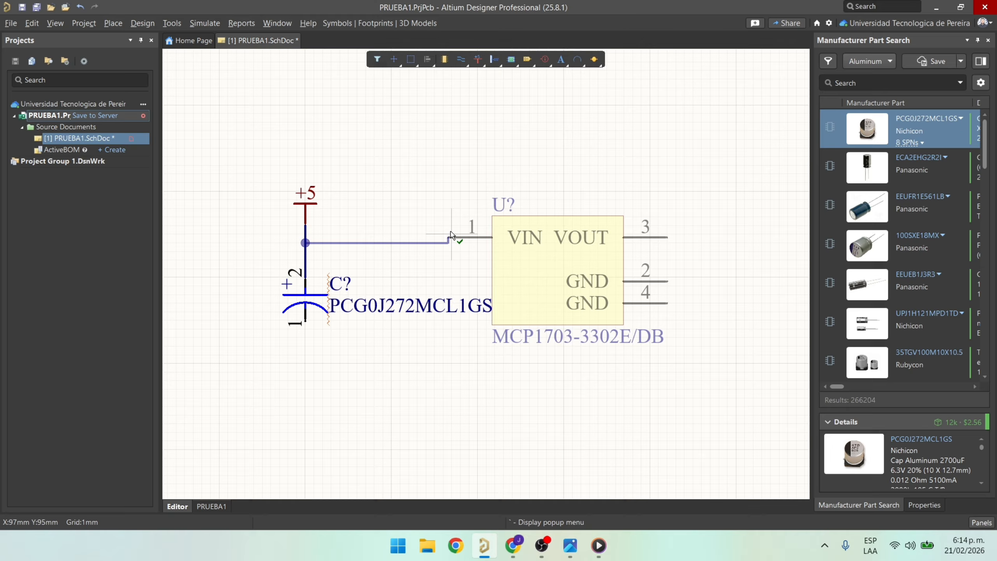
Hide the comment of the PCG0J272MCL1GS electrolytic capacitor on the schematic.
double_click(301, 298)
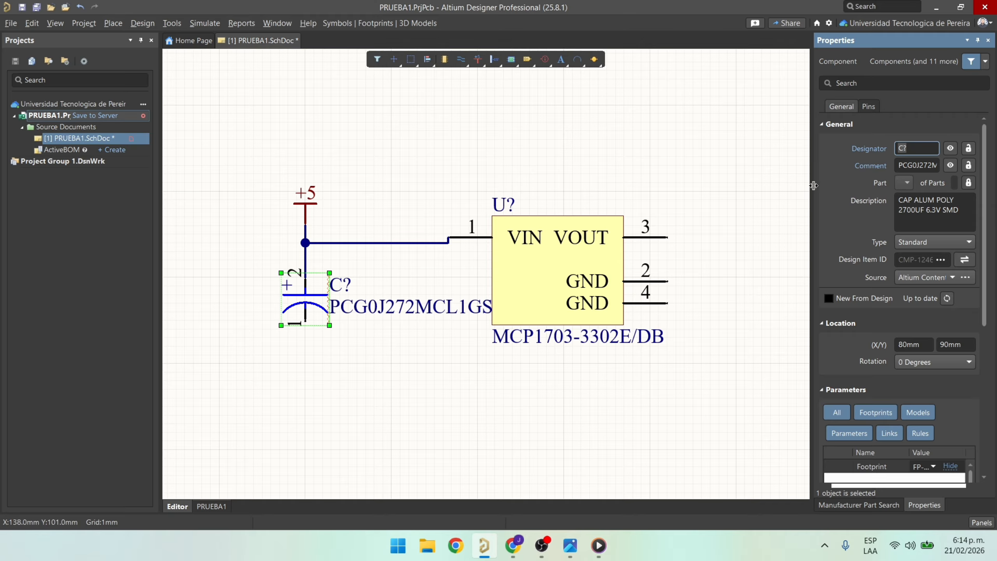
left_click_drag(814, 186, 761, 185)
left_click(951, 165)
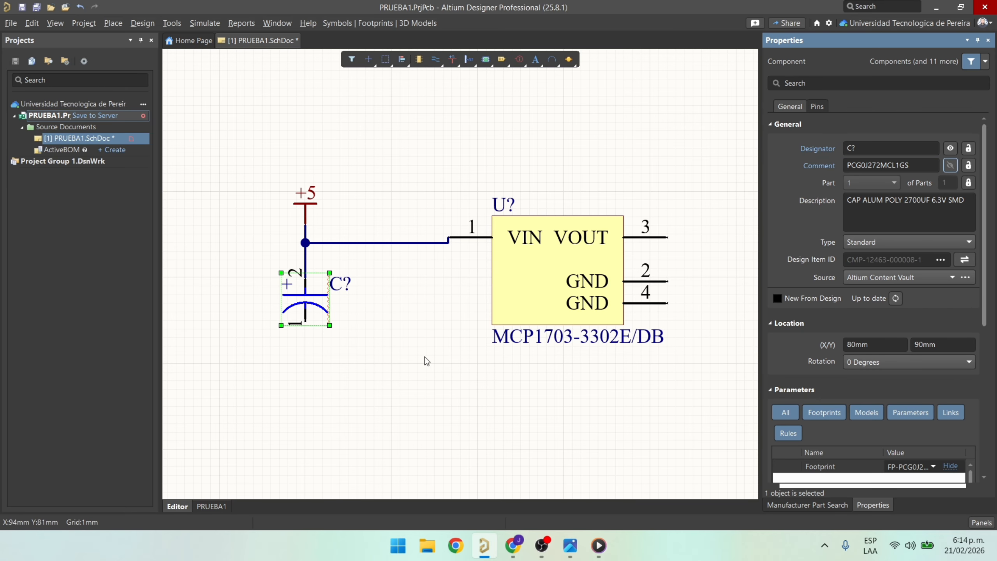
Hide the 68 nF capacitor's comment and move the capacitor closer to the regulator's output side, with its upper pin level with VOUT.
scroll(427, 361, "down", 5, "ctrl")
left_click(559, 327)
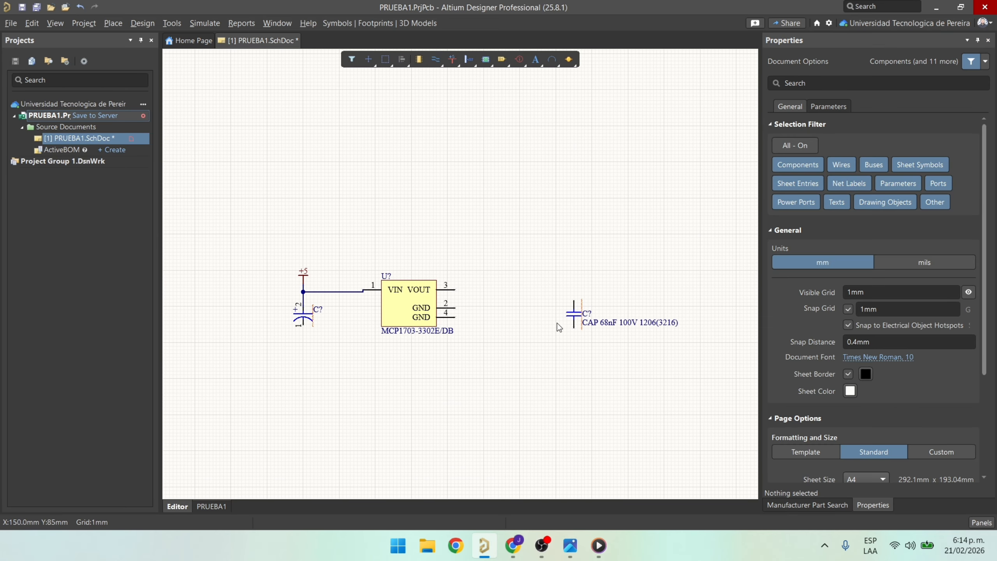
left_click(577, 318)
left_click(951, 165)
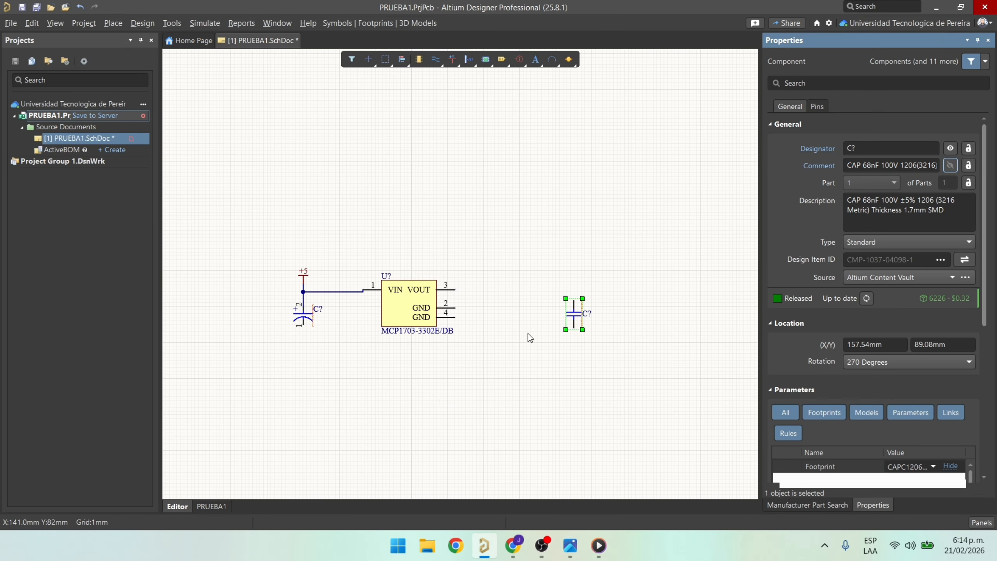
left_click_drag(574, 317, 502, 318)
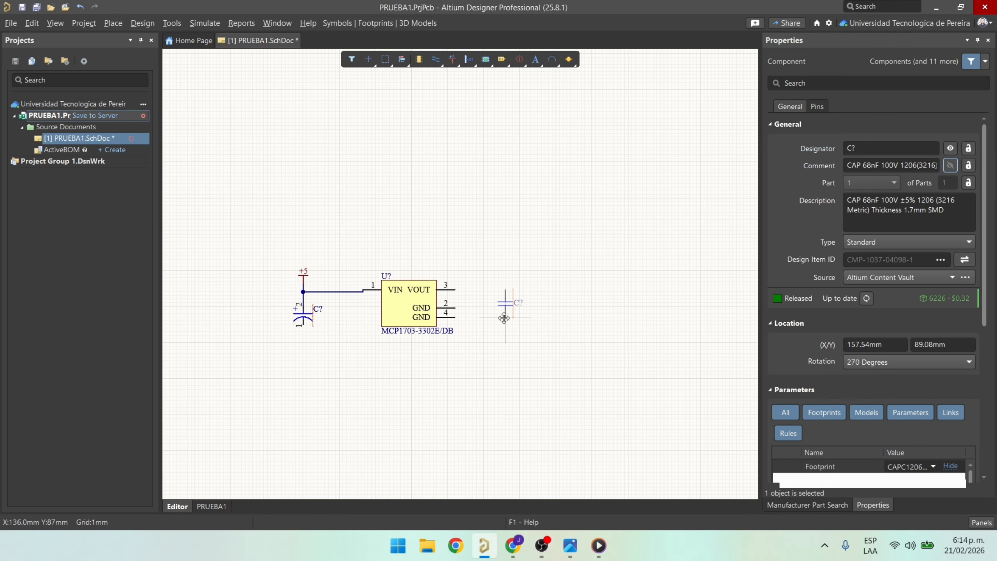
left_click(428, 349)
Wire the regulator's VOUT pin to the upper pin of the 68 nF capacitor.
scroll(427, 348, "up", 3, "ctrl")
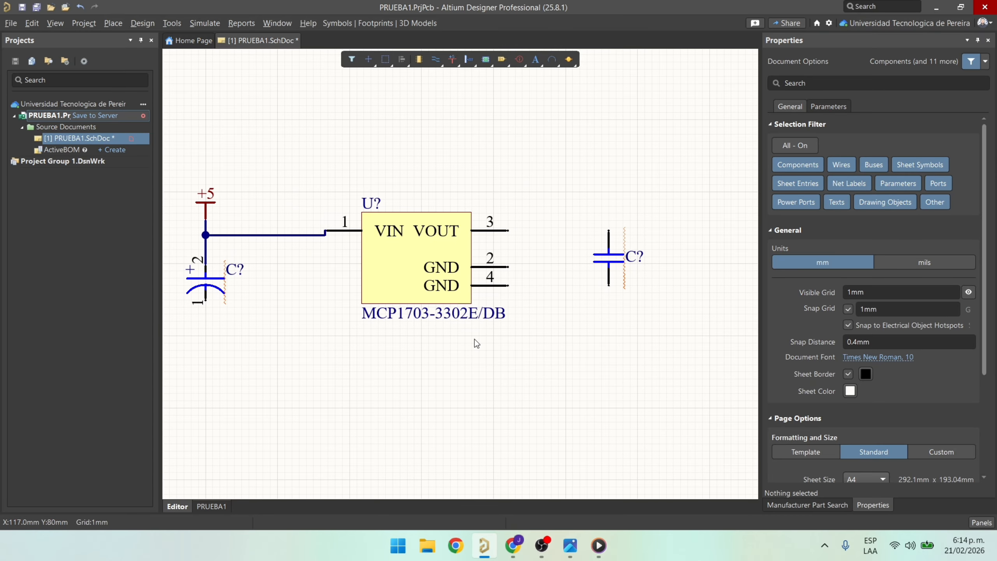
right_click_drag(474, 339, 528, 392)
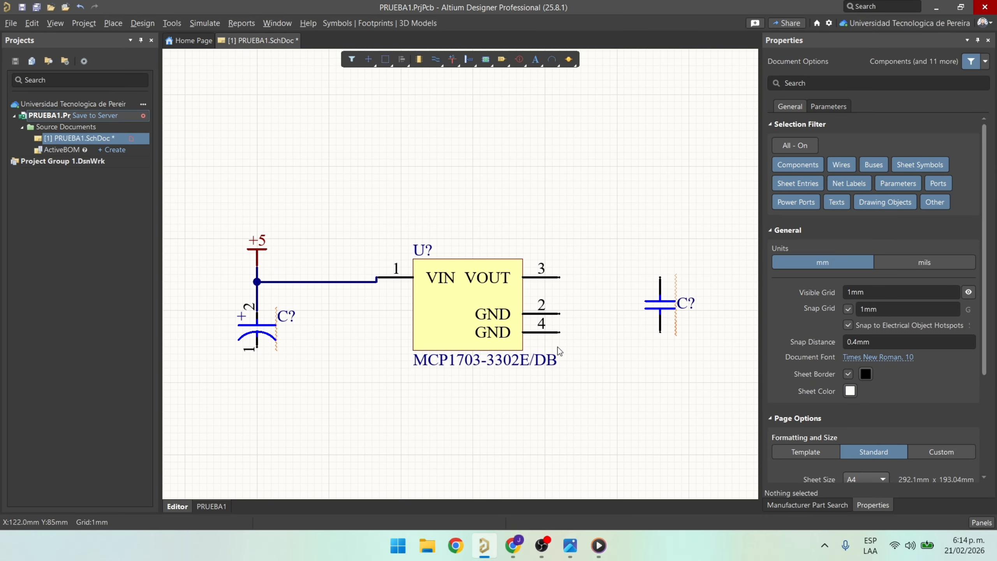
key("ctrl+w")
left_click(559, 277)
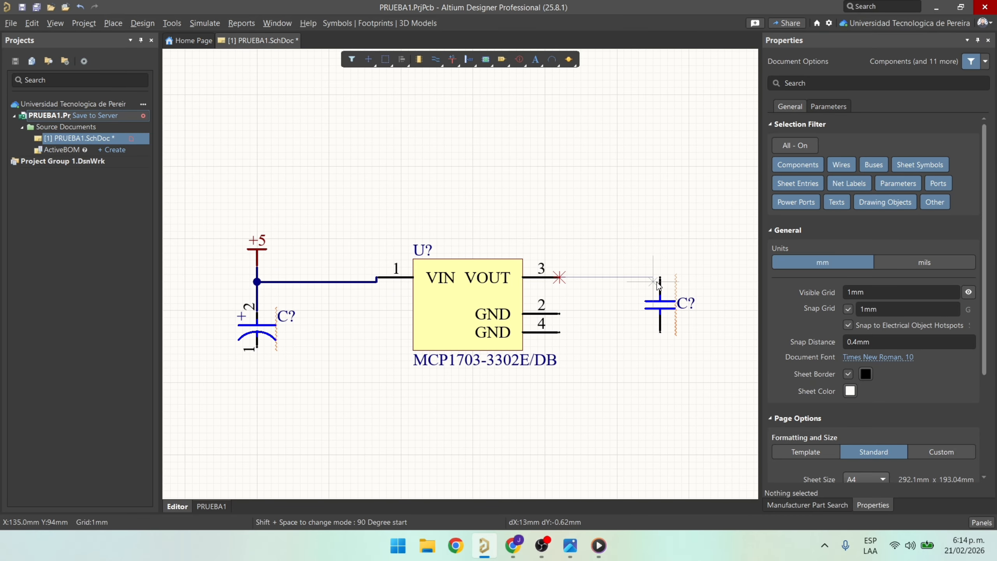
left_click(660, 277)
key("Escape")
left_click(639, 232)
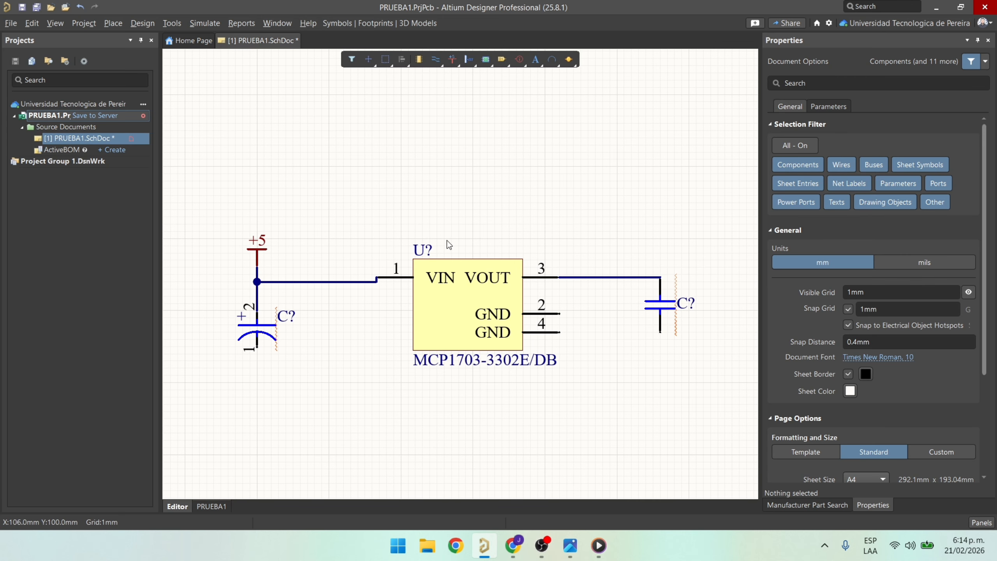
scroll(447, 240, "down", 2, "ctrl")
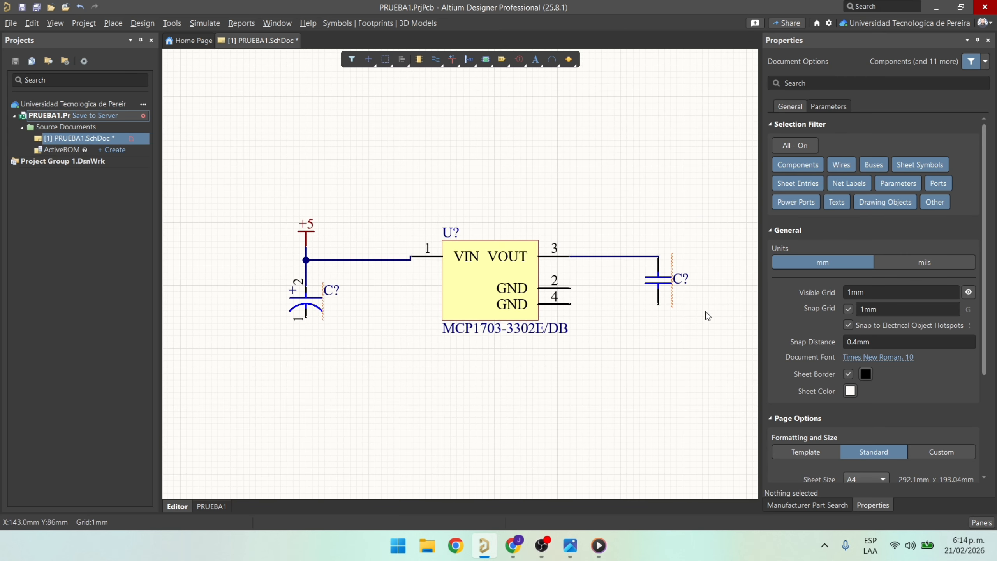
left_click(662, 278)
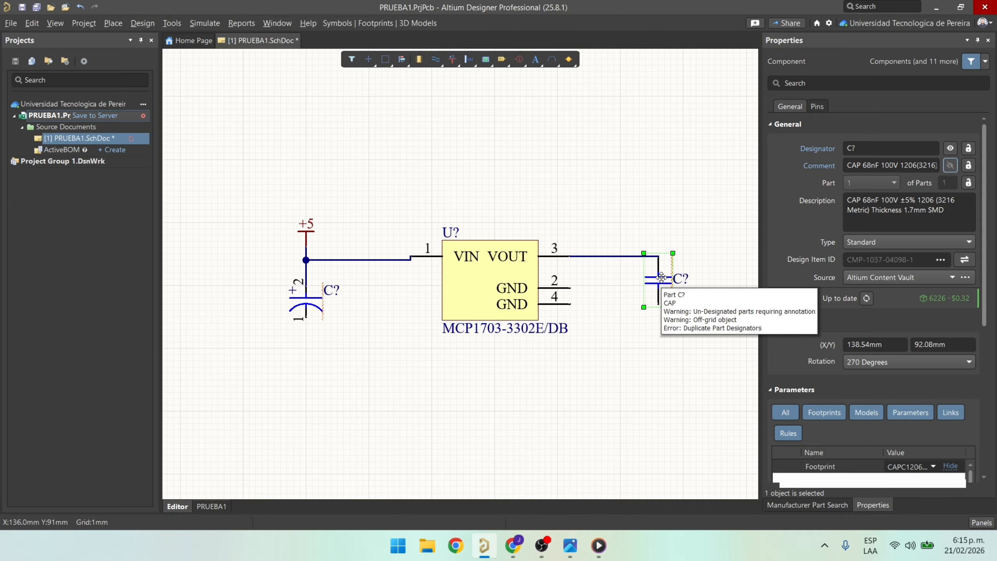
left_click(662, 246)
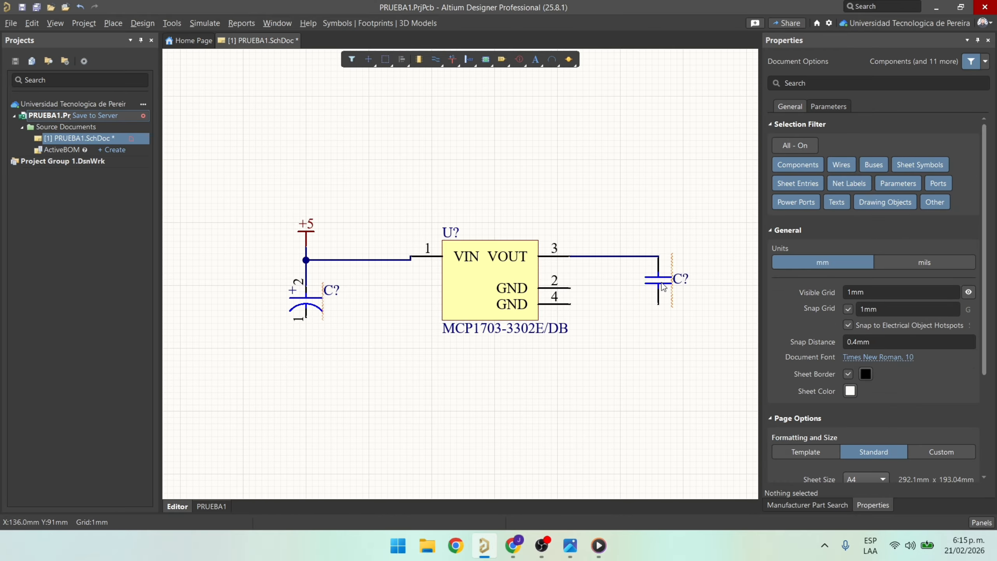
Place a copy of the 68 nF output capacitor between the input electrolytic capacitor and the regulator.
left_click(661, 284)
key("ctrl+c")
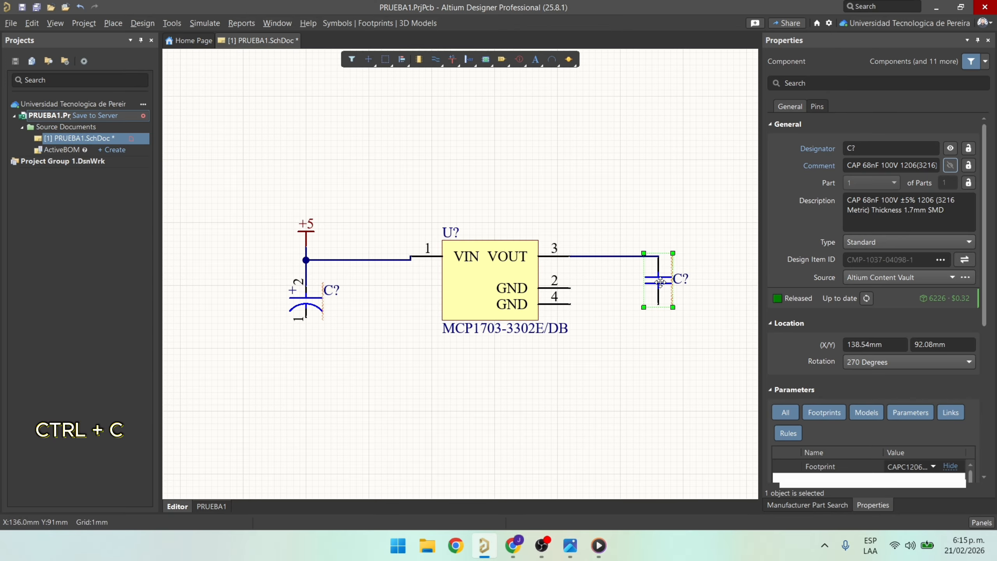
left_click(641, 218)
key("ctrl+v")
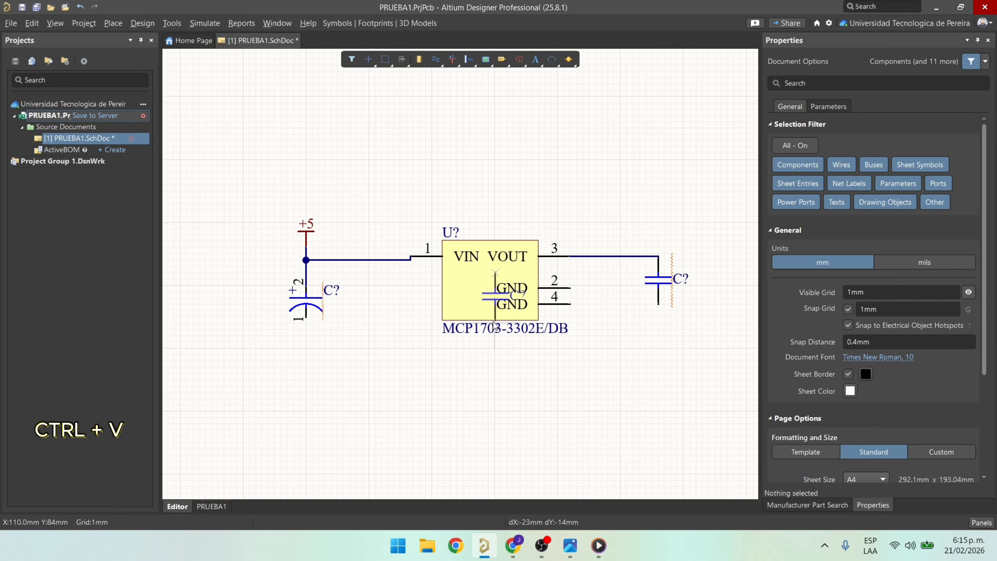
left_click(363, 324)
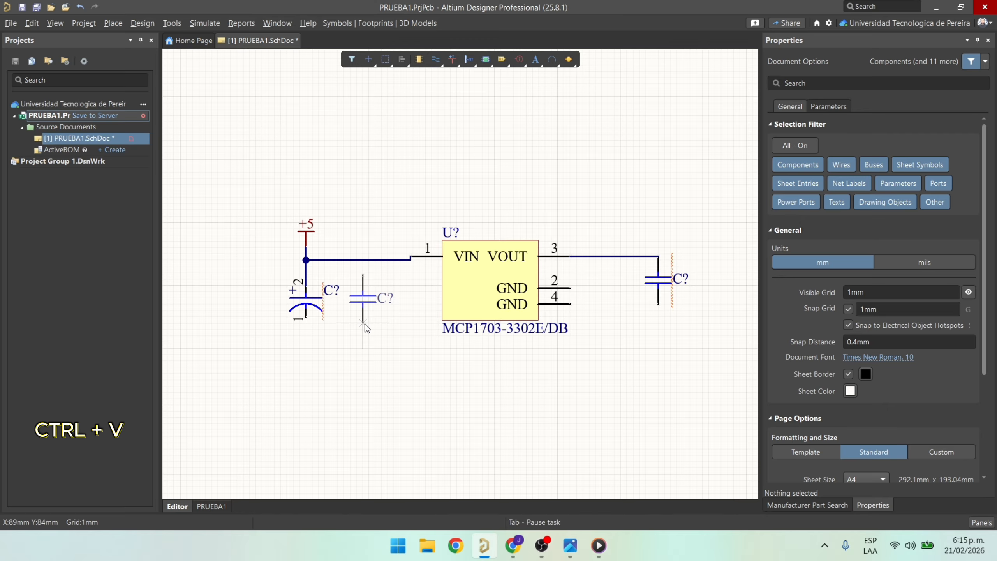
Copy the PCG0J272MCL1GS electrolytic capacitor from the input side and place it beyond the 68 nF output capacitor.
left_click(306, 309)
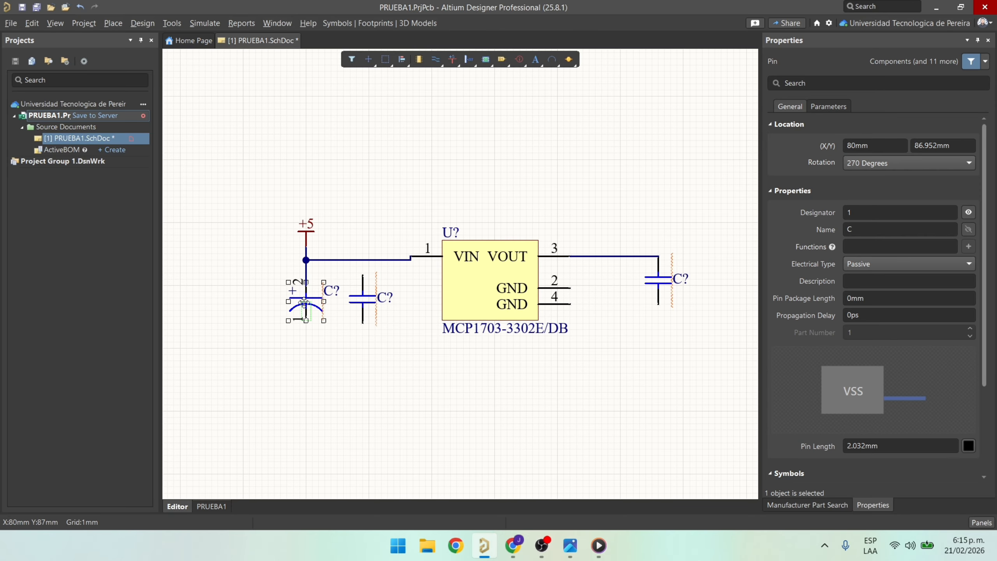
left_click(699, 275)
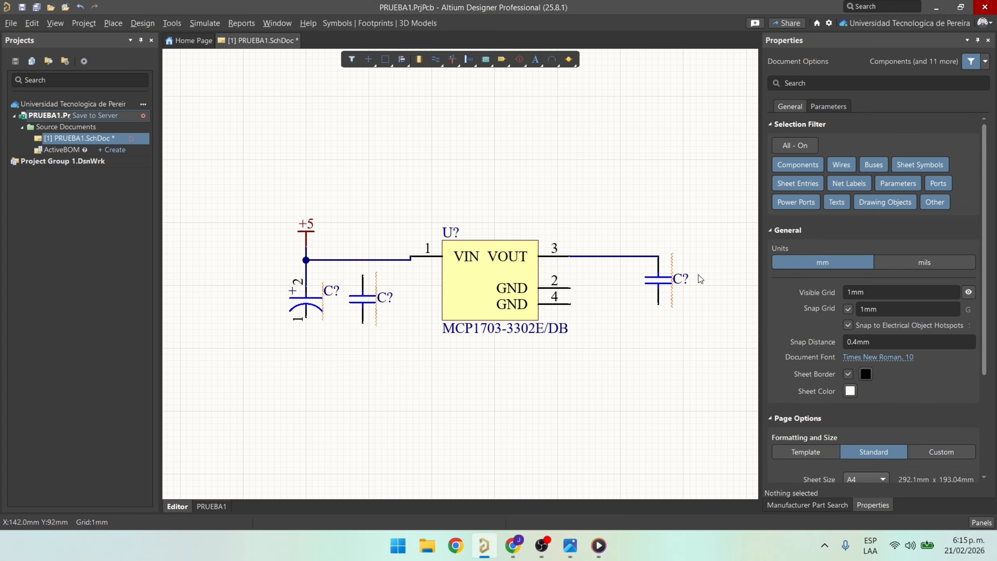
left_click(307, 299)
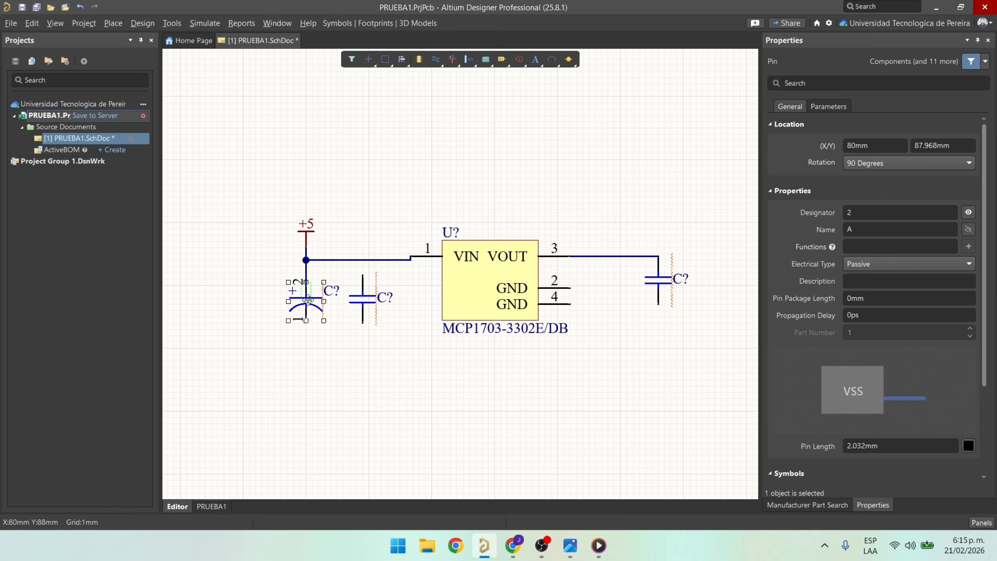
left_click(311, 299)
scroll(311, 295, "up", 3, "ctrl")
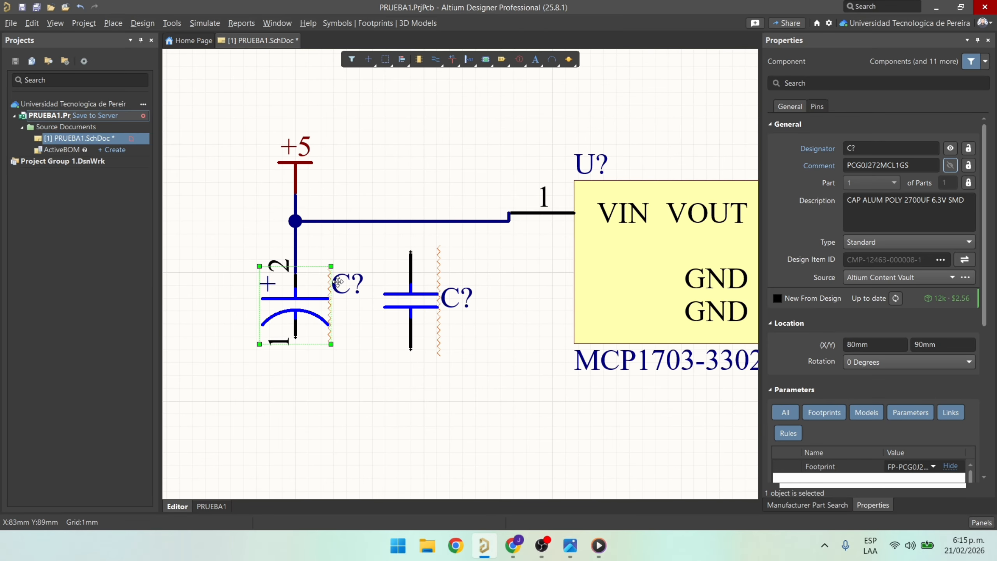
key("ctrl+c")
scroll(338, 281, "down", 6, "ctrl")
scroll(467, 305, "up", 5, "ctrl")
key("ctrl+v")
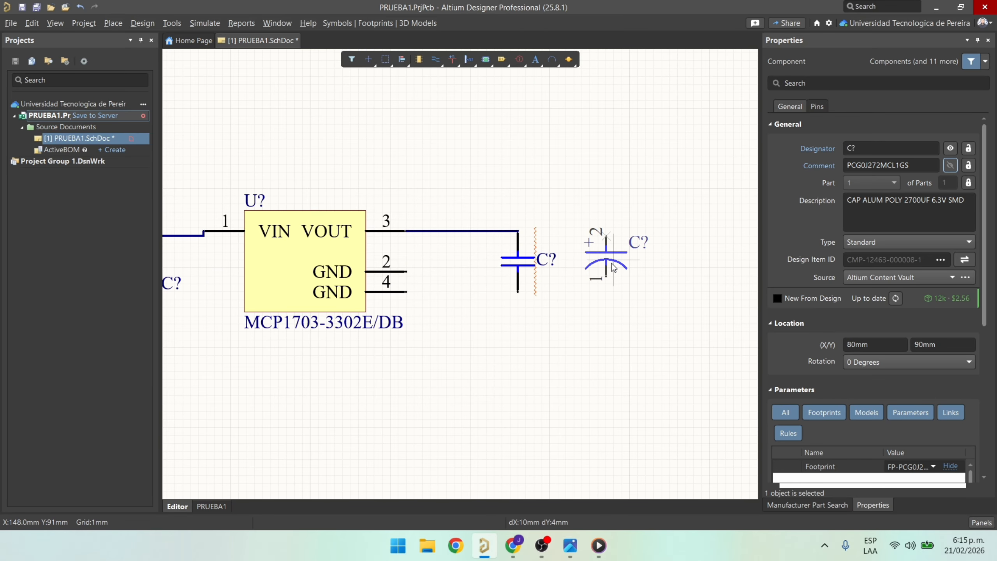
left_click(604, 275)
Wire the upper pins of the two output capacitors together and join their lower pins with a wire running below them.
scroll(547, 232, "up", 1, "ctrl")
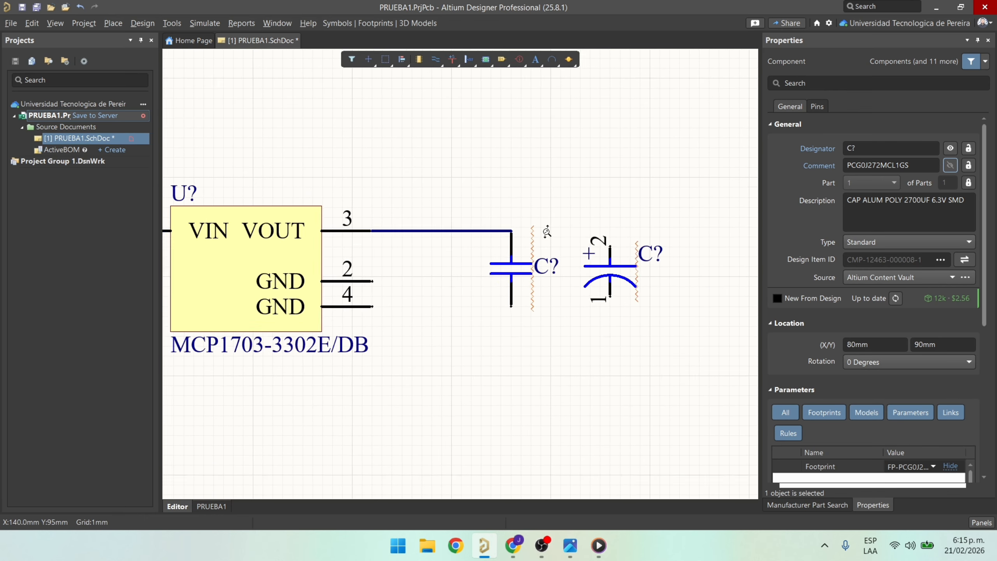
scroll(547, 231, "up", 1, "ctrl")
key("ctrl+w")
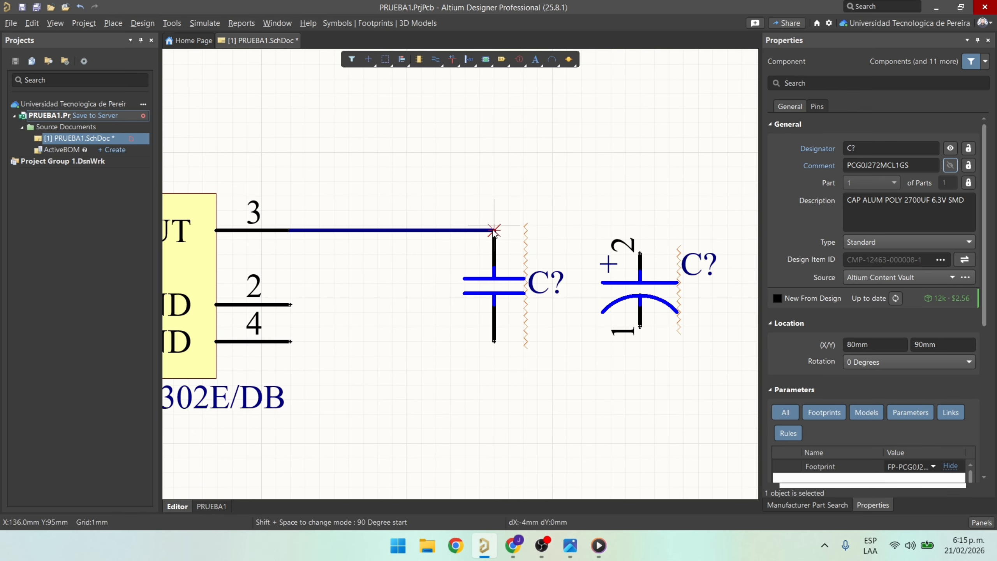
left_click(494, 231)
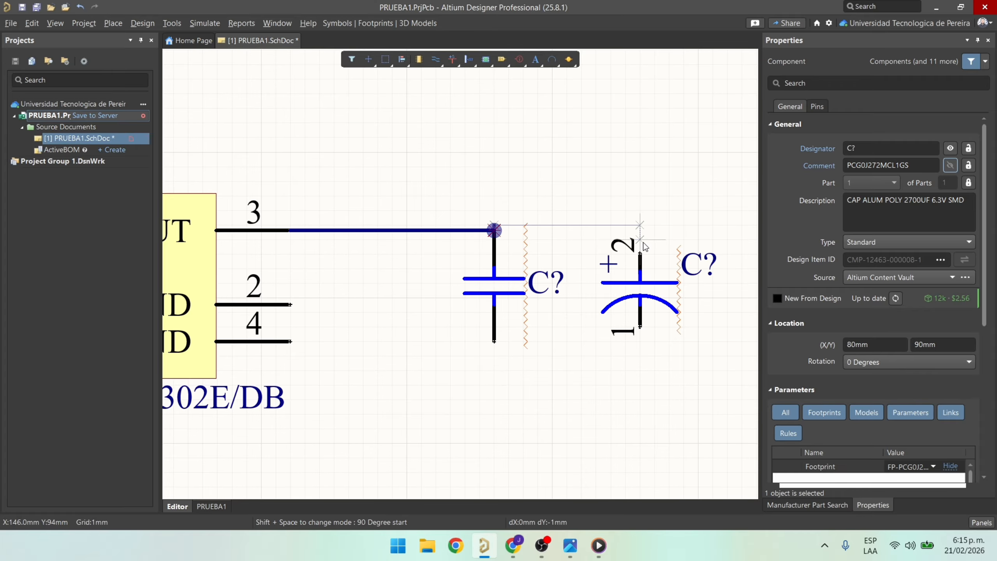
left_click(641, 229)
left_click(495, 341)
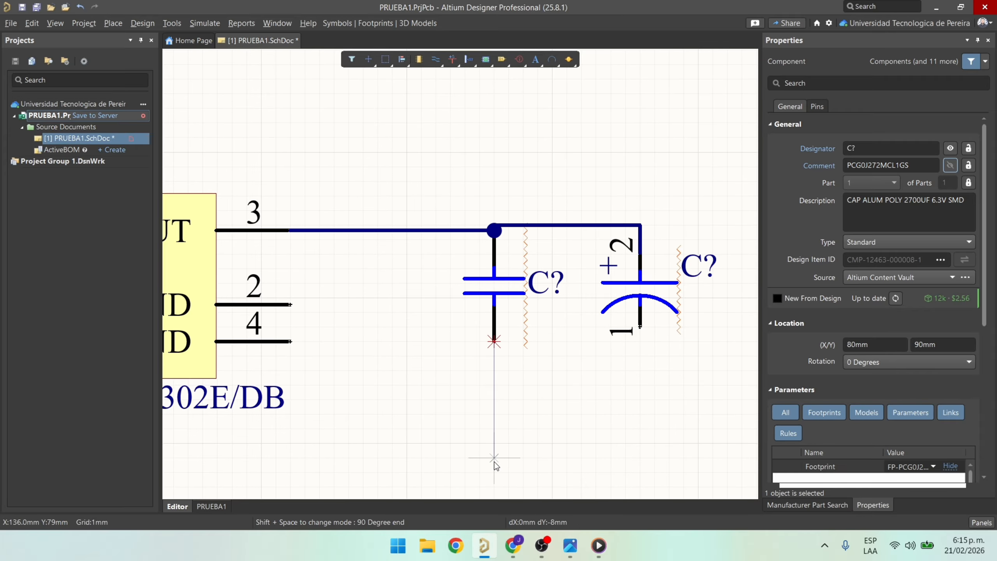
left_click(640, 327)
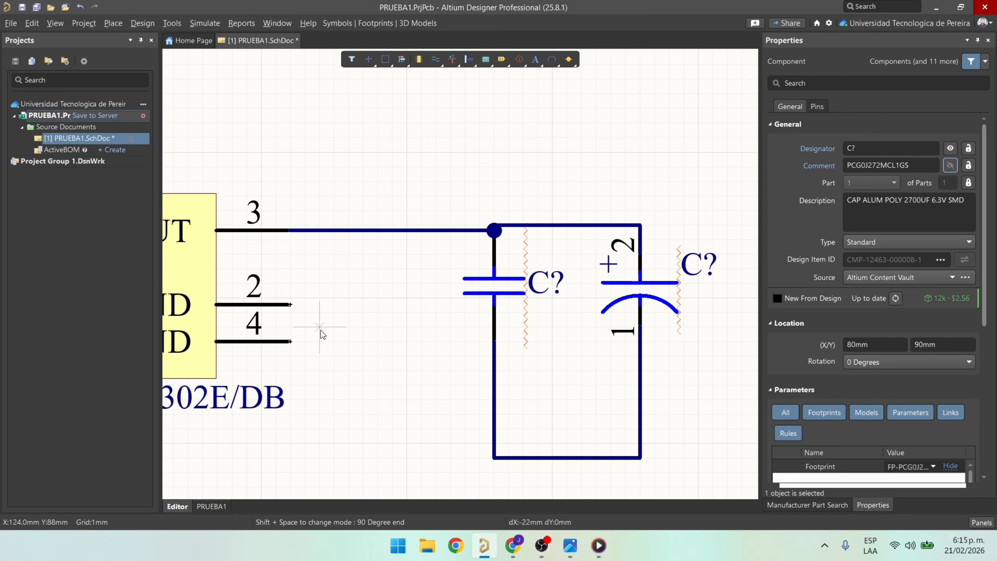
Wire the regulator's GND pins 2 and 4 together and connect them to the lower wire of the output capacitors.
left_click(291, 305)
left_click(290, 341)
scroll(295, 462, "down", 3)
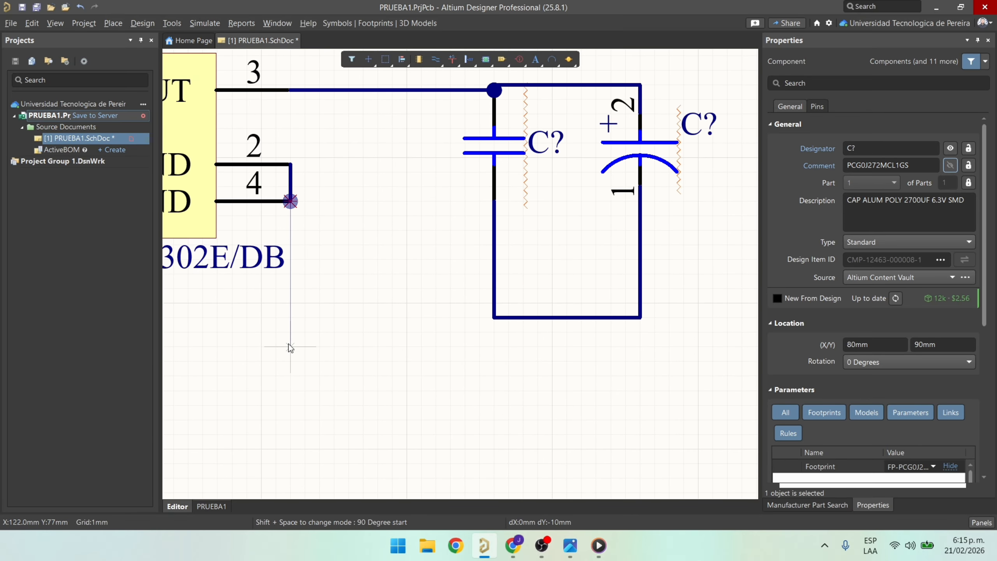
left_click(494, 318)
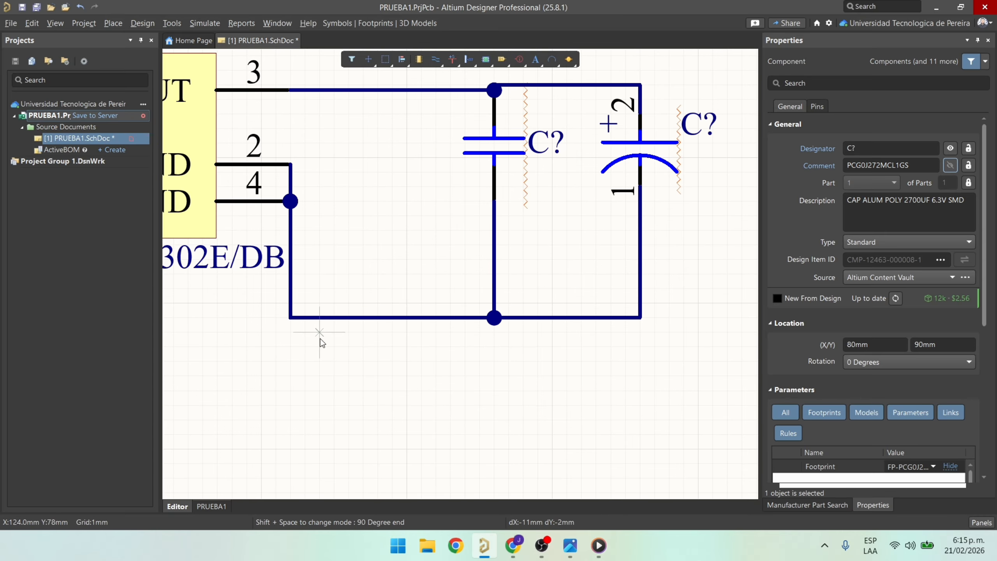
Wire the upper pin of the input-side 68 nF capacitor to the +5 line feeding VIN.
scroll(253, 301, "down", 3, "ctrl")
right_click_drag(253, 299, 601, 285)
scroll(416, 211, "up", 3, "ctrl")
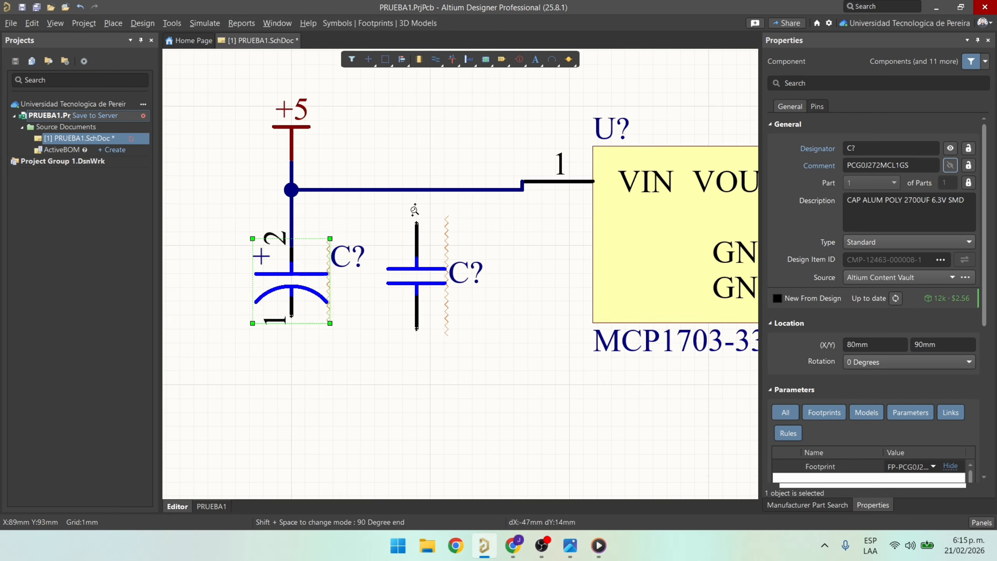
left_click(418, 231)
left_click(417, 178)
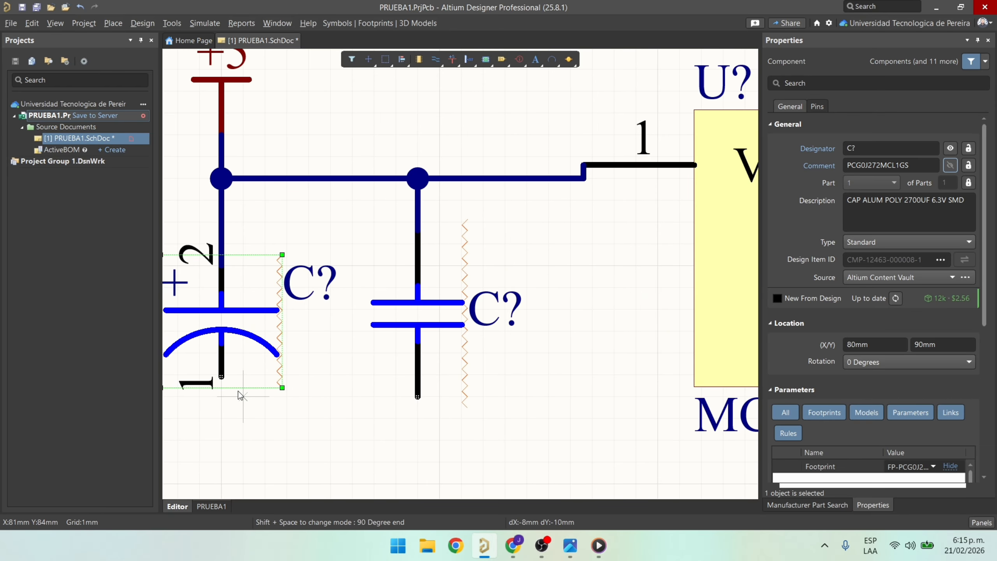
Wire the lower pins of the two input capacitors together with a wire running below them.
left_click(222, 377)
scroll(221, 383, "down", 2, "ctrl")
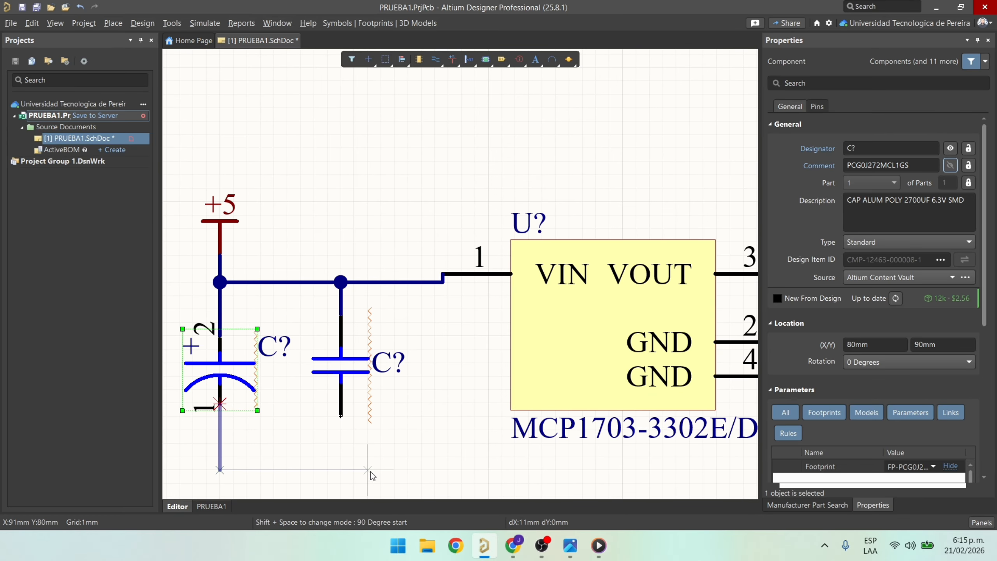
left_click(341, 418)
Connect the lower wire of the input capacitors to the corner of the regulator's ground wire.
scroll(341, 417, "down", 4, "ctrl")
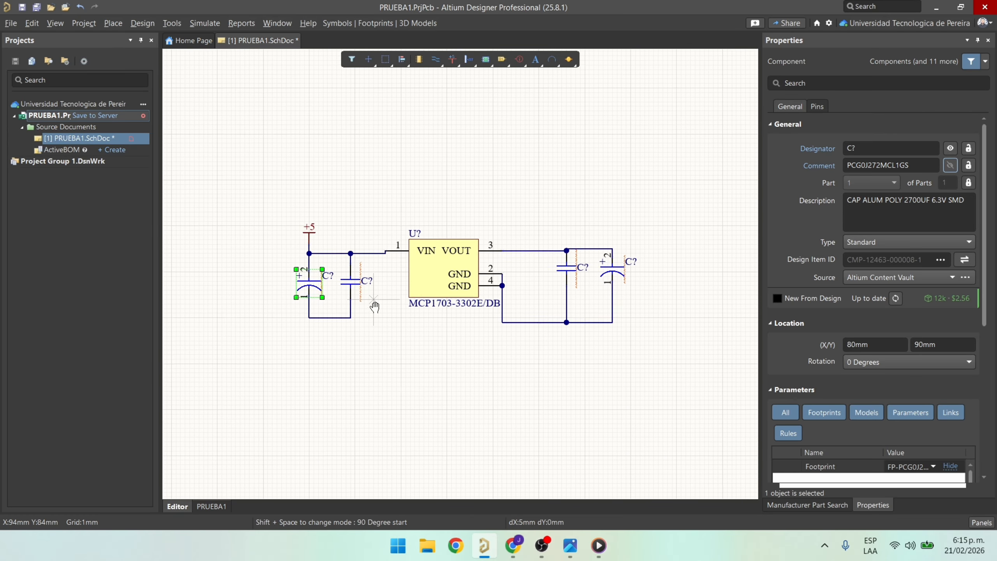
scroll(364, 314, "up", 4, "ctrl")
left_click(325, 272)
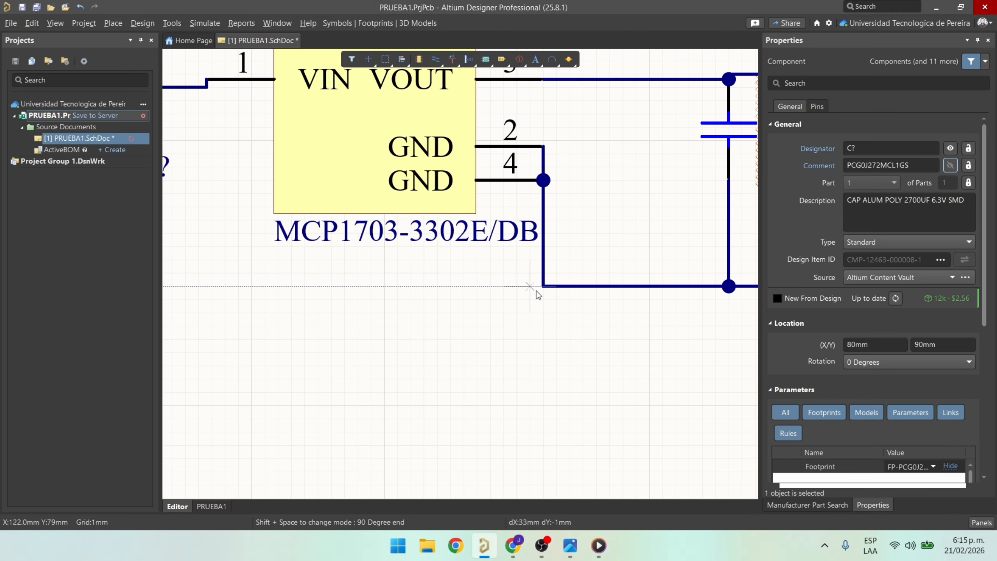
left_click(541, 288)
Move the input capacitors' lower wire down so it lines up straight with the ground wire.
scroll(411, 269, "down", 4, "ctrl")
right_click_drag(316, 305, 590, 280)
scroll(569, 245, "up", 6, "ctrl")
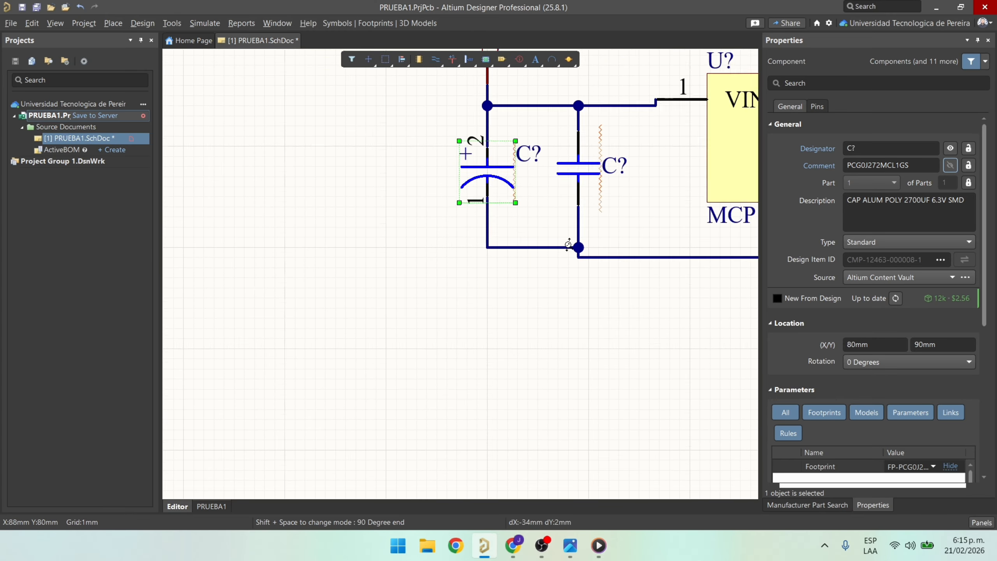
right_click(483, 259)
left_click(486, 250)
left_click_drag(487, 250, 490, 274)
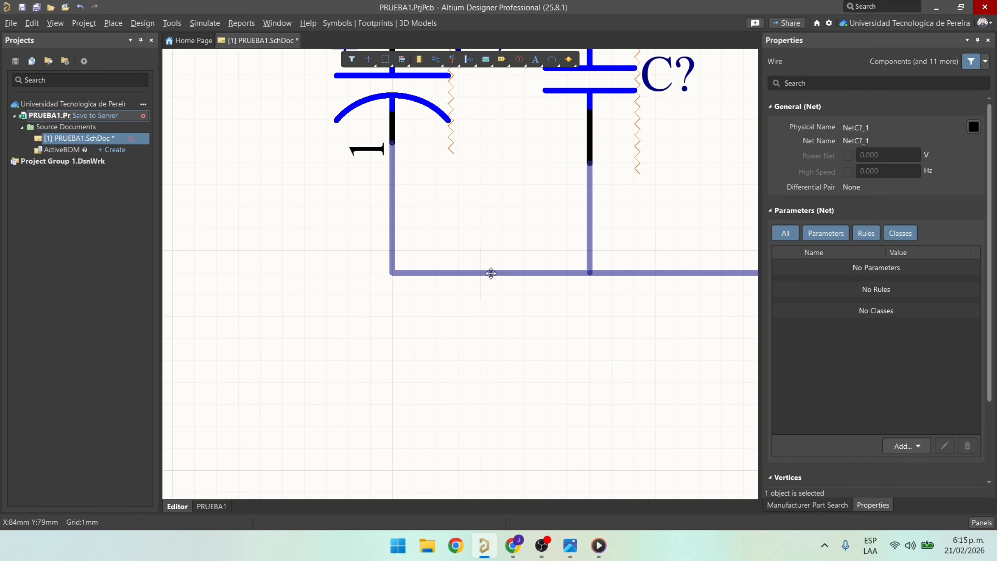
middle_click_drag(549, 342, 552, 372)
Shift the output 68 nF capacitor slightly toward the regulator and raise the wire joining the output capacitors' upper pins.
right_click_drag(589, 361, 399, 323)
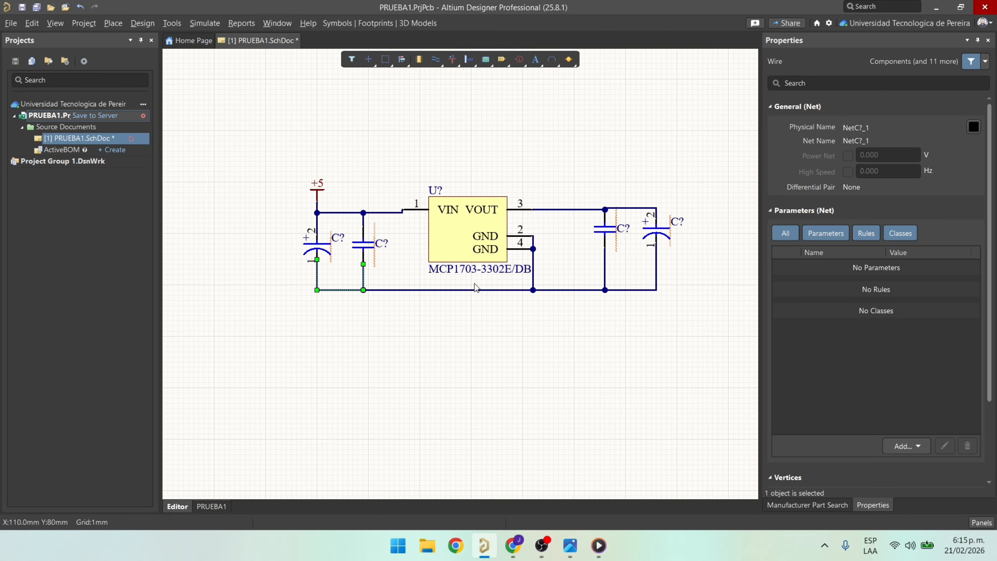
right_click_drag(579, 224, 508, 211)
scroll(550, 222, "up", 6, "ctrl")
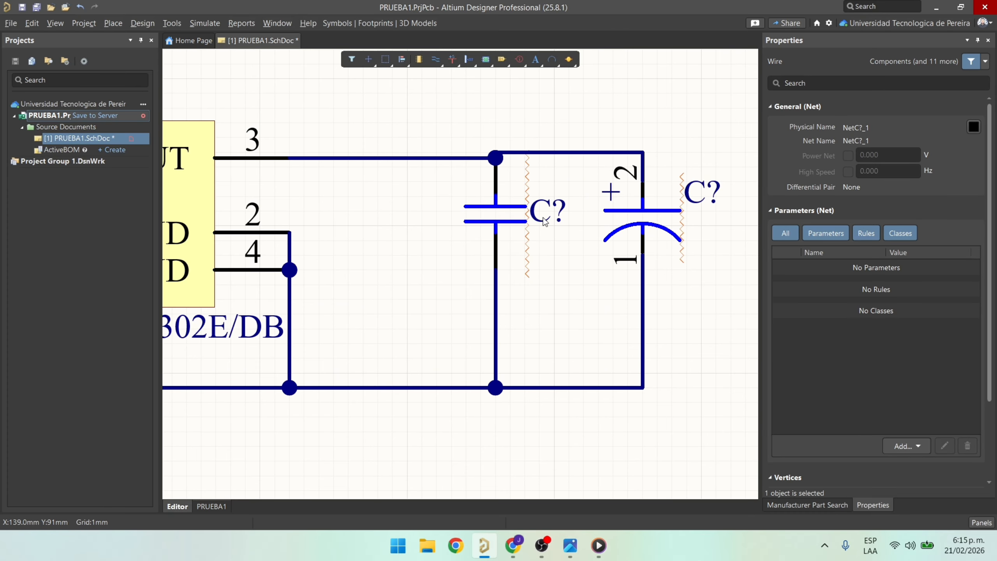
left_click_drag(505, 213, 480, 156)
left_click_drag(560, 152, 570, 137)
scroll(528, 268, "down", 9, "ctrl")
right_click_drag(428, 323, 581, 281)
scroll(453, 258, "down", 1, "ctrl")
right_click_drag(458, 260, 448, 313)
left_click(500, 340)
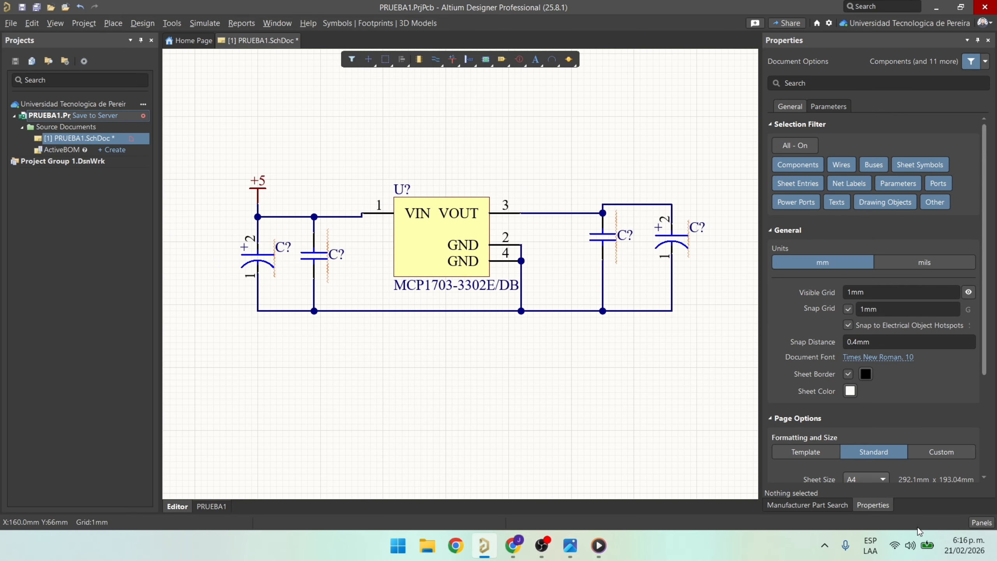
Open the manufacturer part search and search the current capacitor category for "TERMINAL block".
left_click(990, 523)
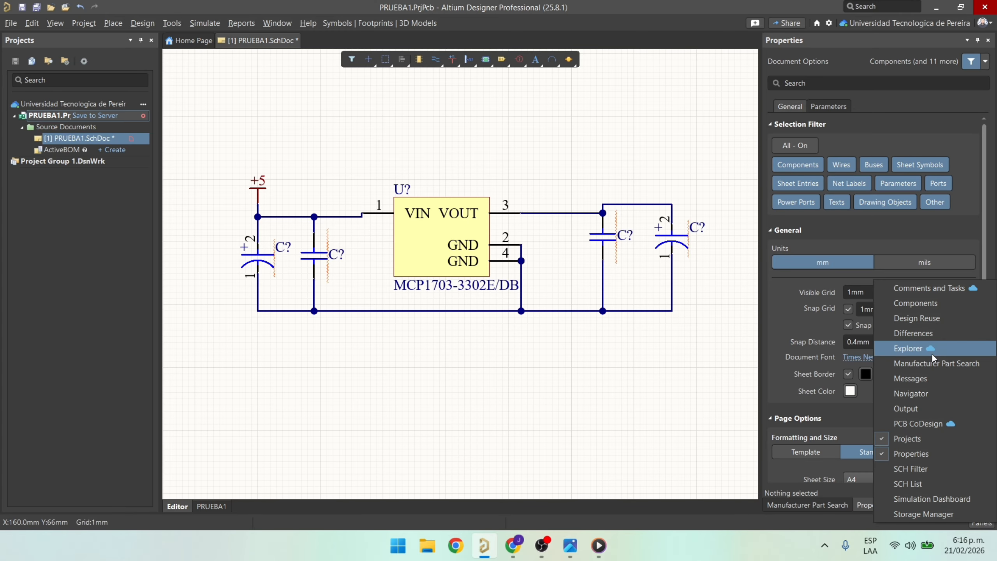
left_click(936, 363)
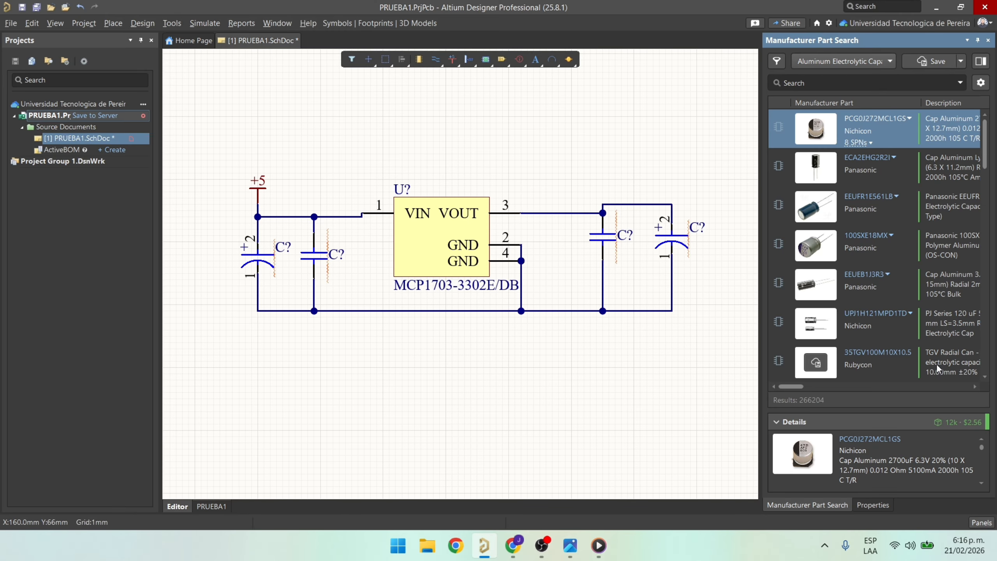
left_click(857, 61)
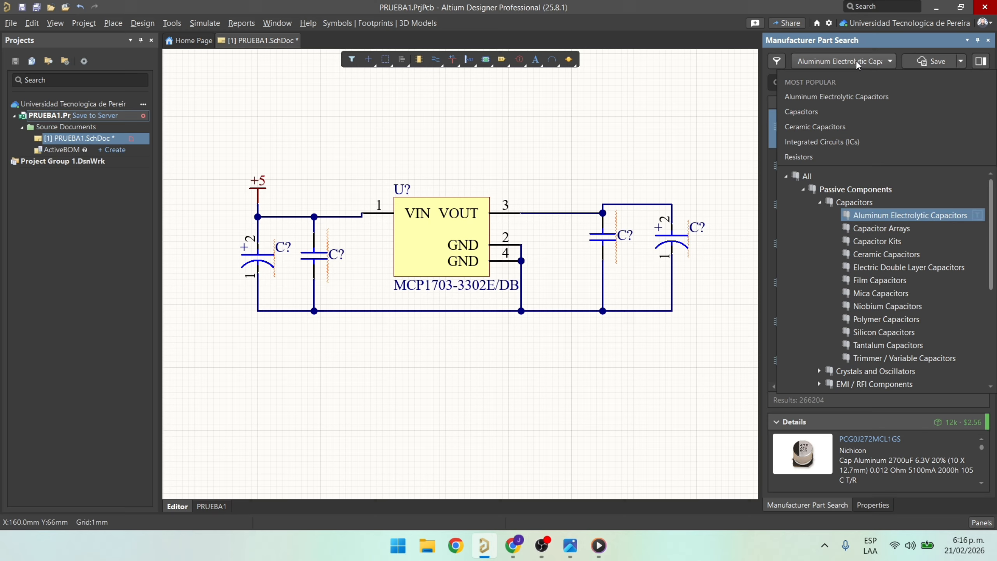
left_click(805, 188)
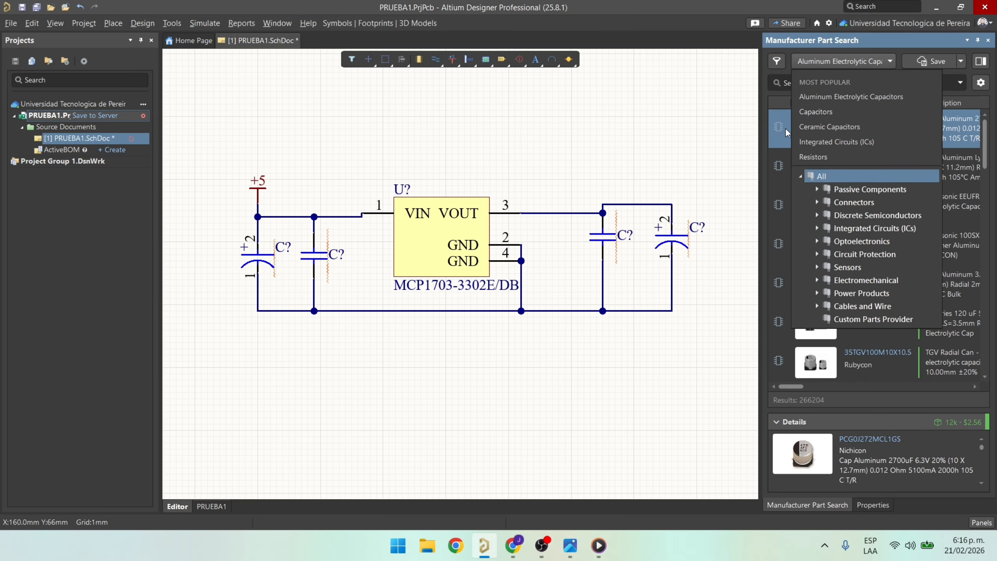
left_click(781, 84)
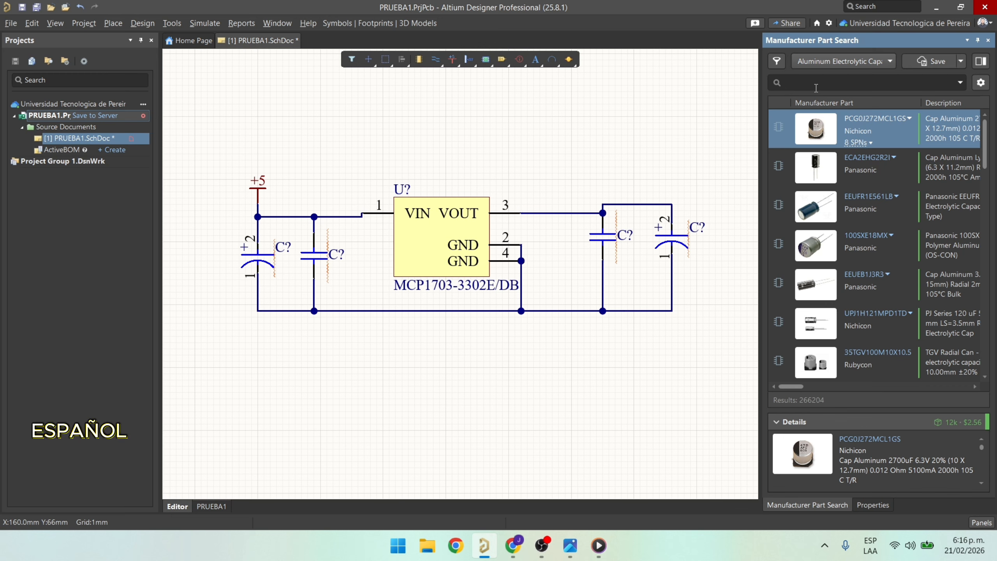
type("TERMINAL ")
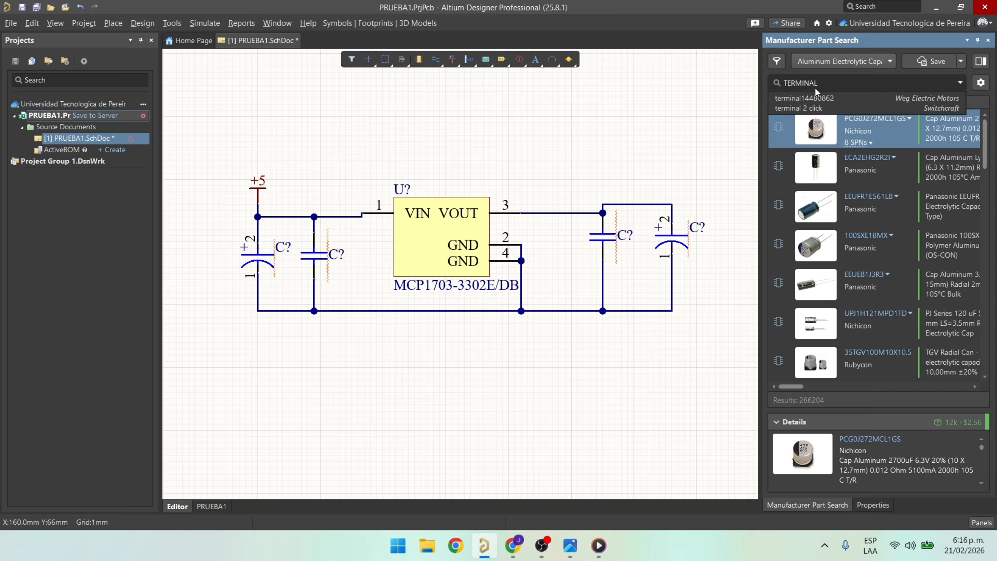
type("block")
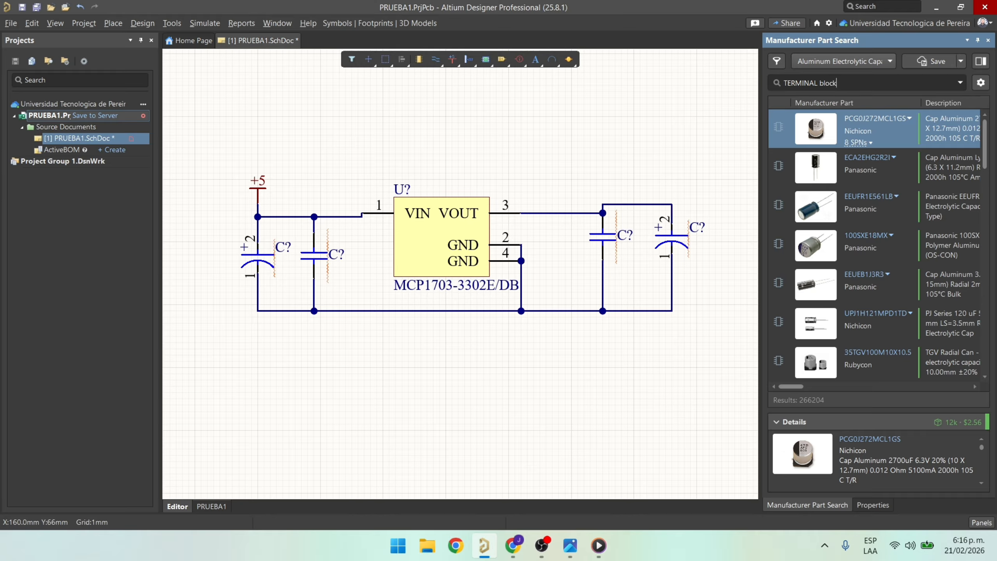
key("Return")
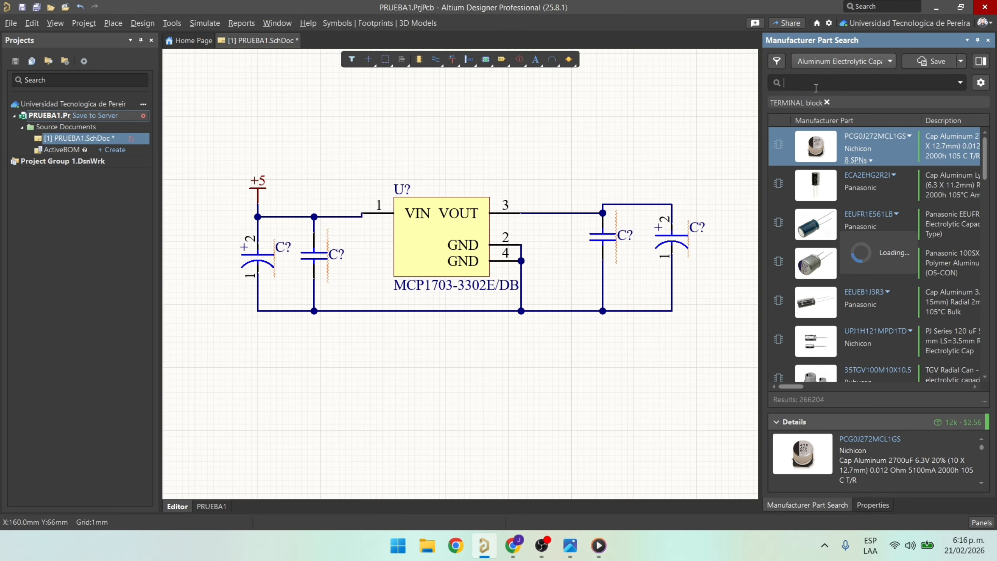
Search all part categories for "terminal block" and widen the results area so the descriptions can be read.
left_click(841, 65)
left_click(816, 173)
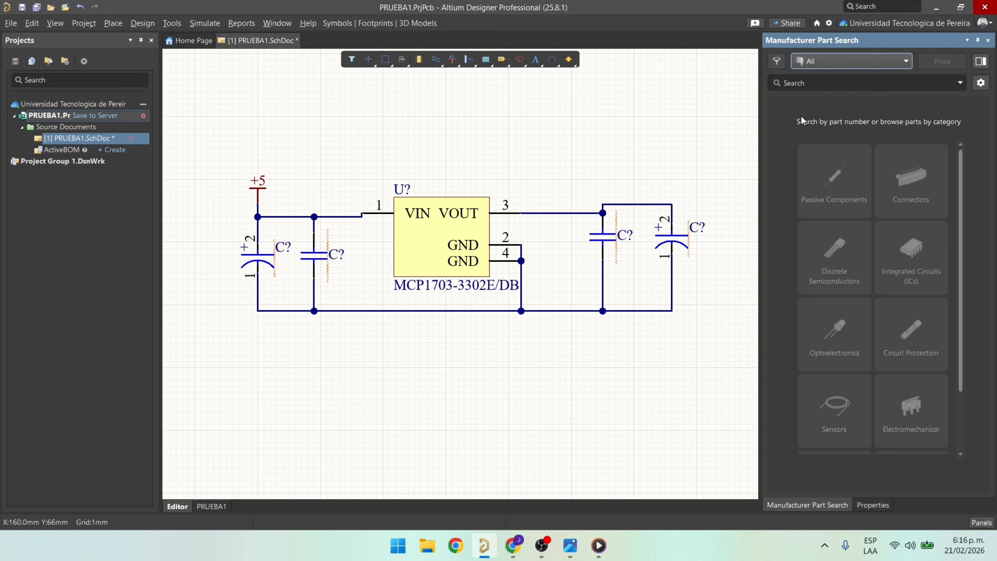
left_click(801, 79)
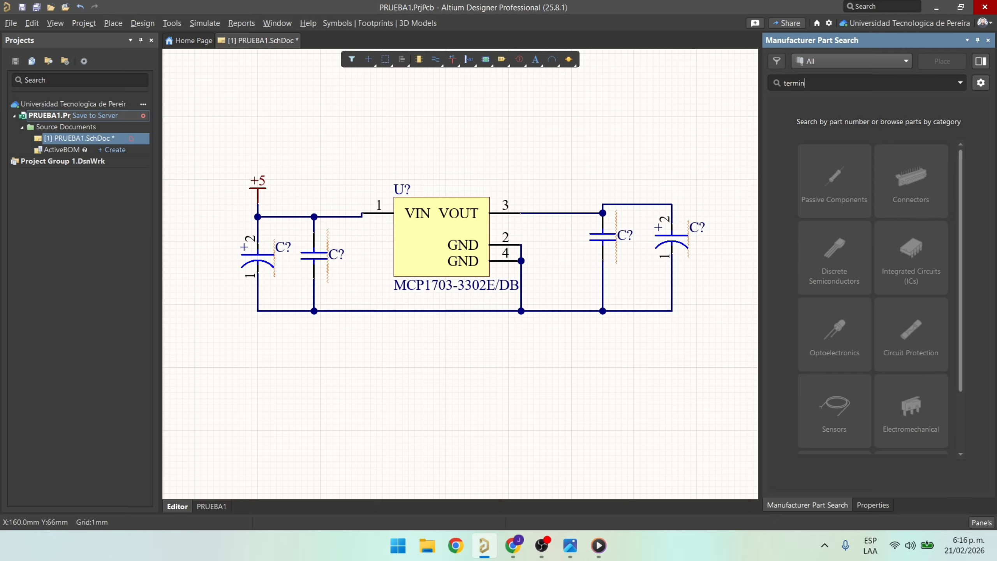
type("terminal block")
key("Return")
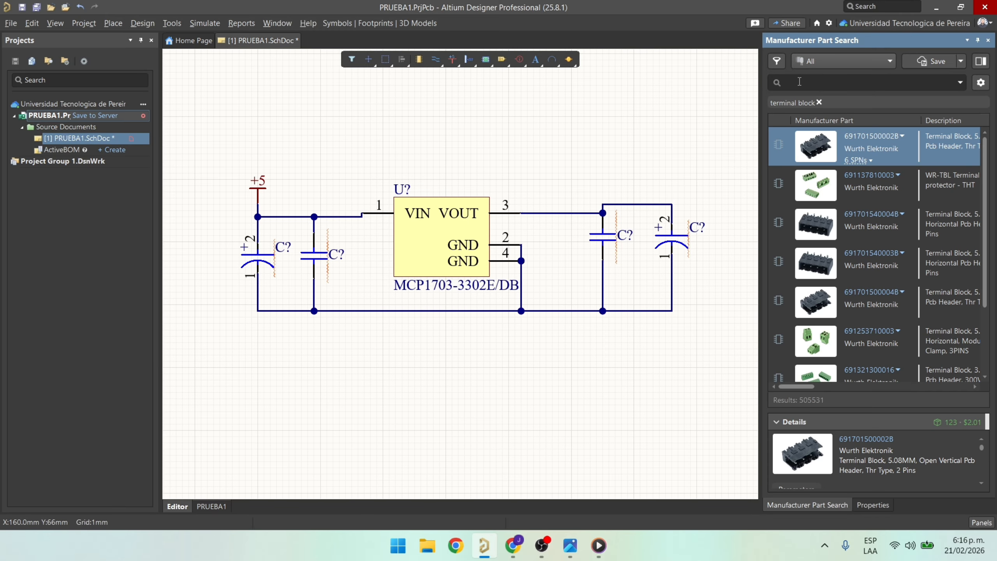
left_click_drag(759, 180, 568, 180)
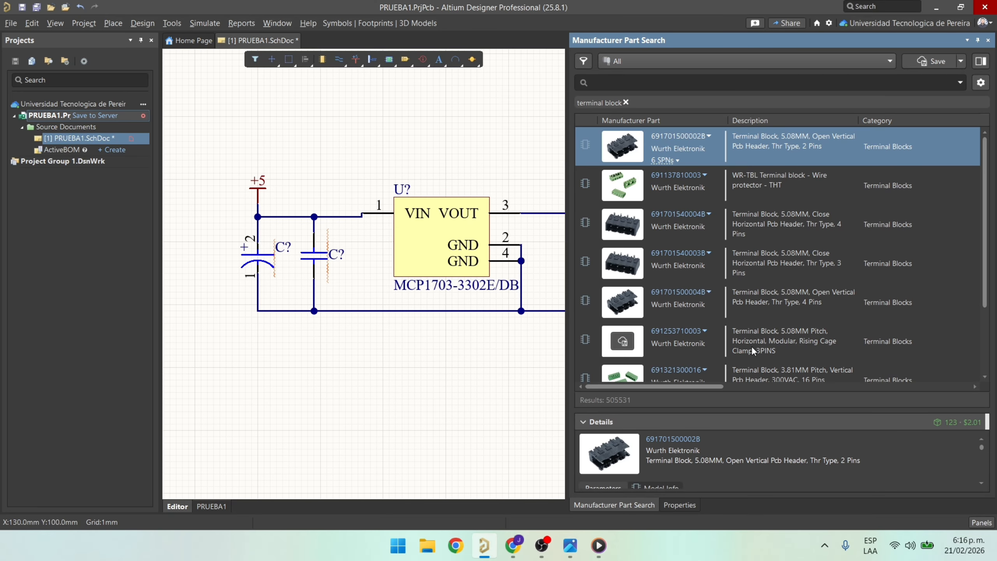
Examine the terminal block results, comparing pitch, orientation, clamp type and pin count.
left_click(781, 348)
scroll(780, 321, "down", 5)
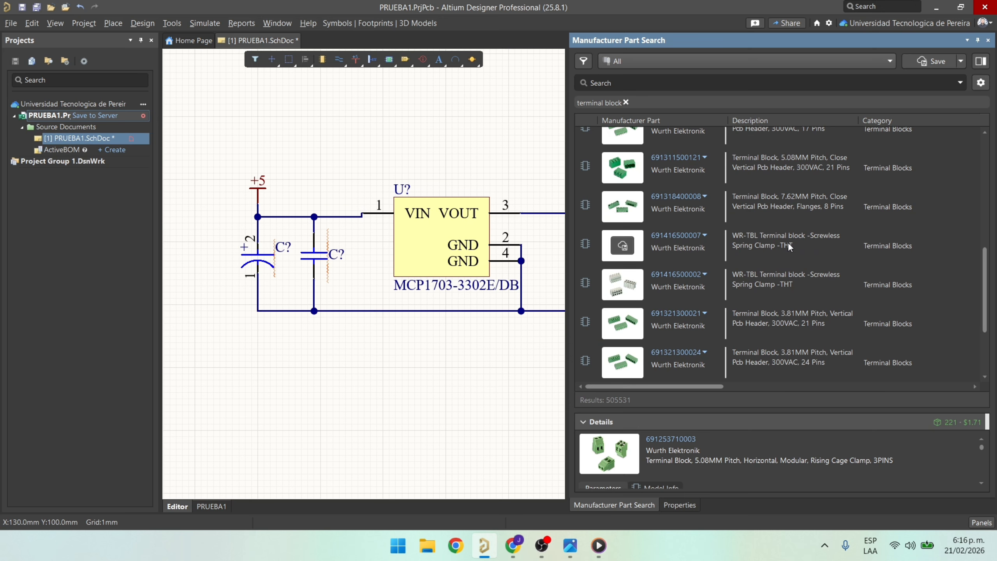
scroll(789, 241, "down", 5)
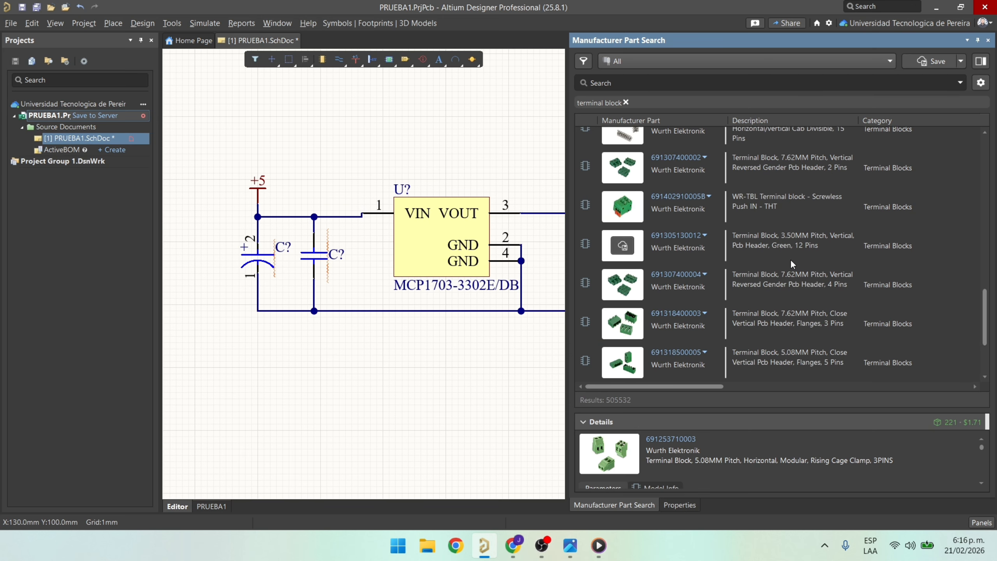
scroll(790, 259, "down", 5)
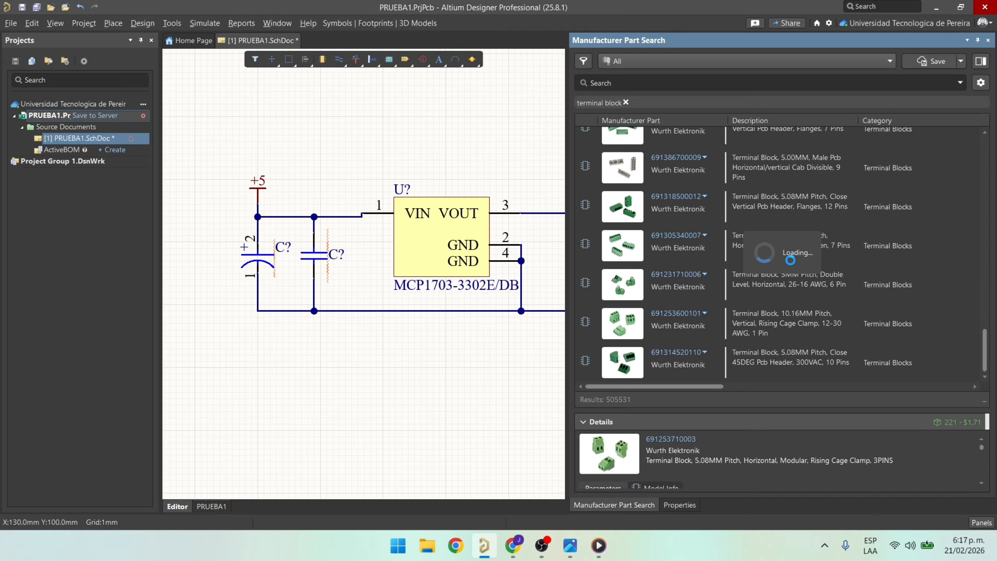
scroll(790, 301, "down", 5)
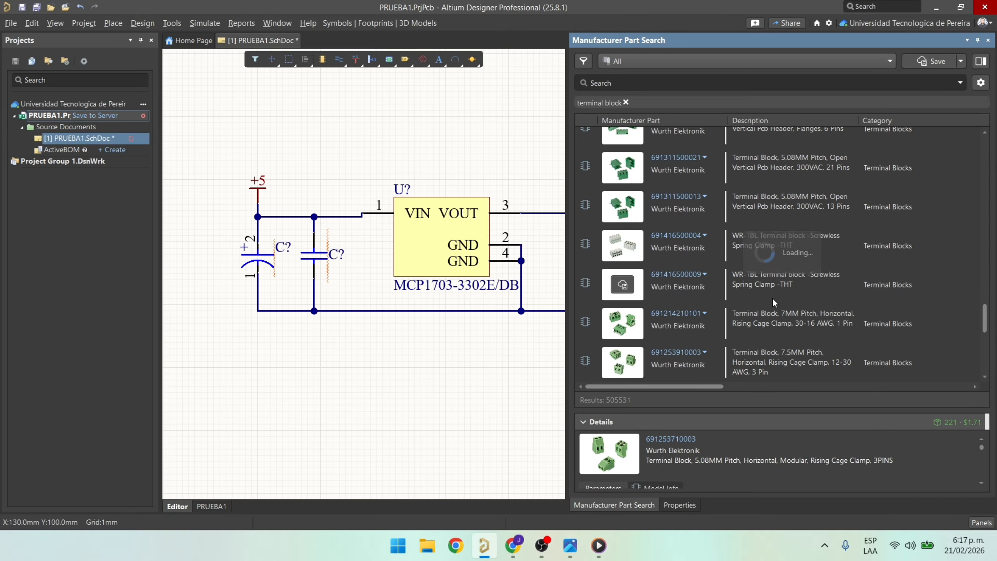
scroll(772, 315, "down", 5)
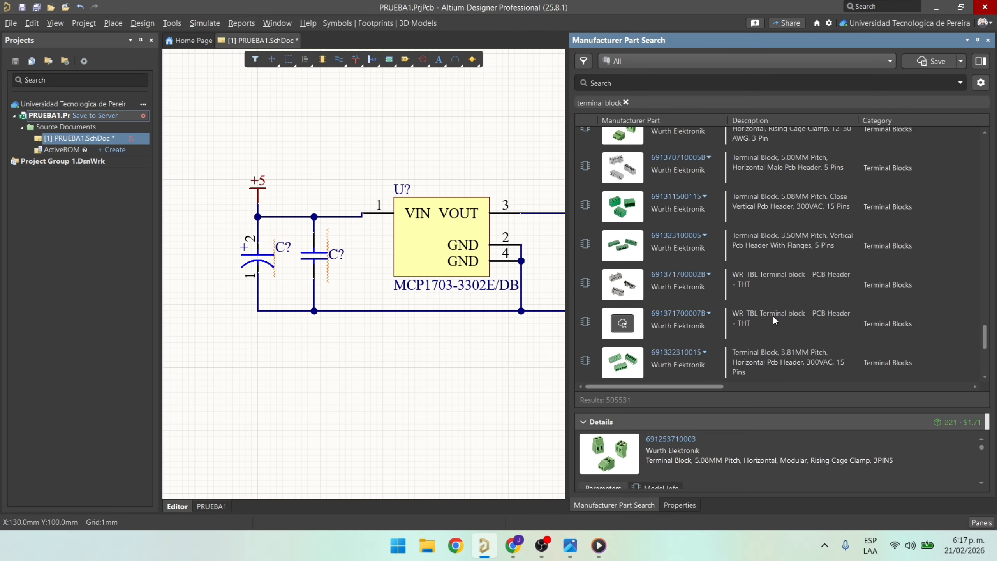
scroll(772, 315, "up", 12)
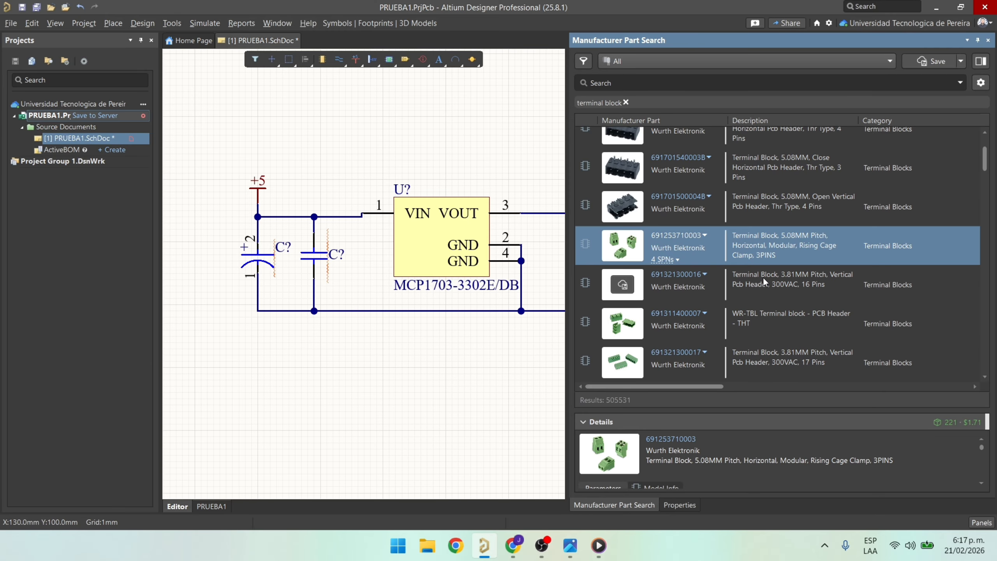
scroll(764, 256, "up", 3)
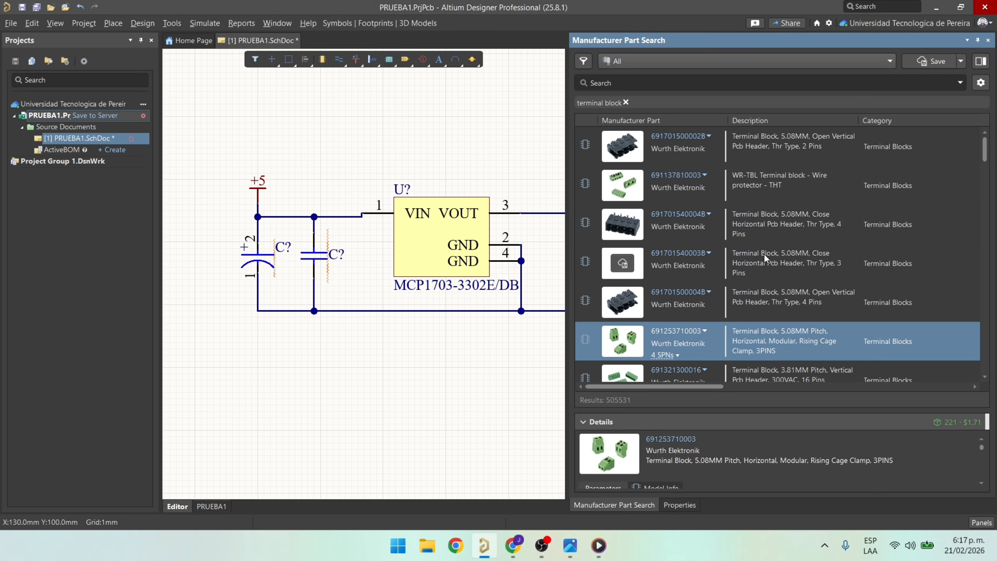
scroll(764, 253, "down", 3)
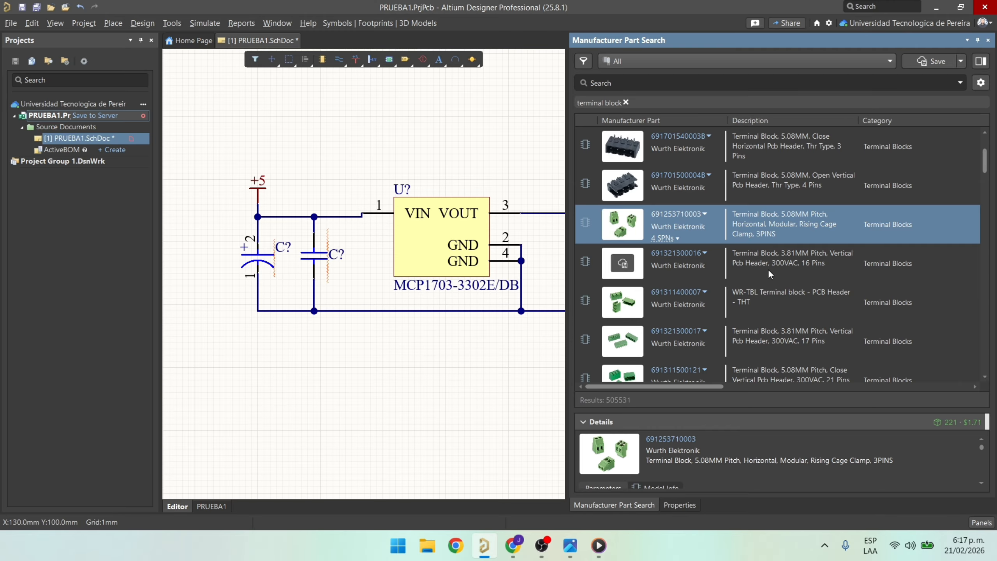
scroll(773, 290, "down", 3)
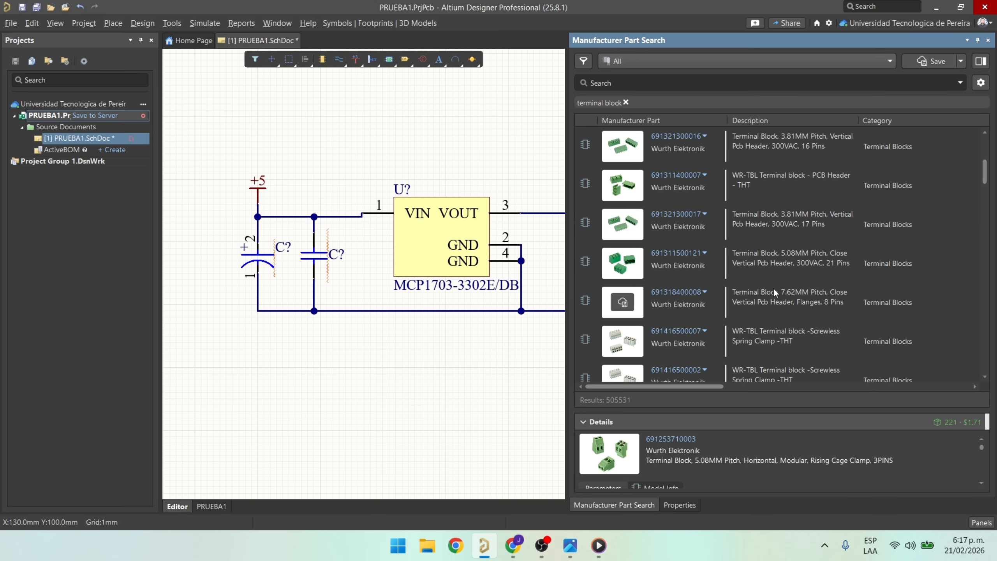
scroll(787, 243, "up", 3)
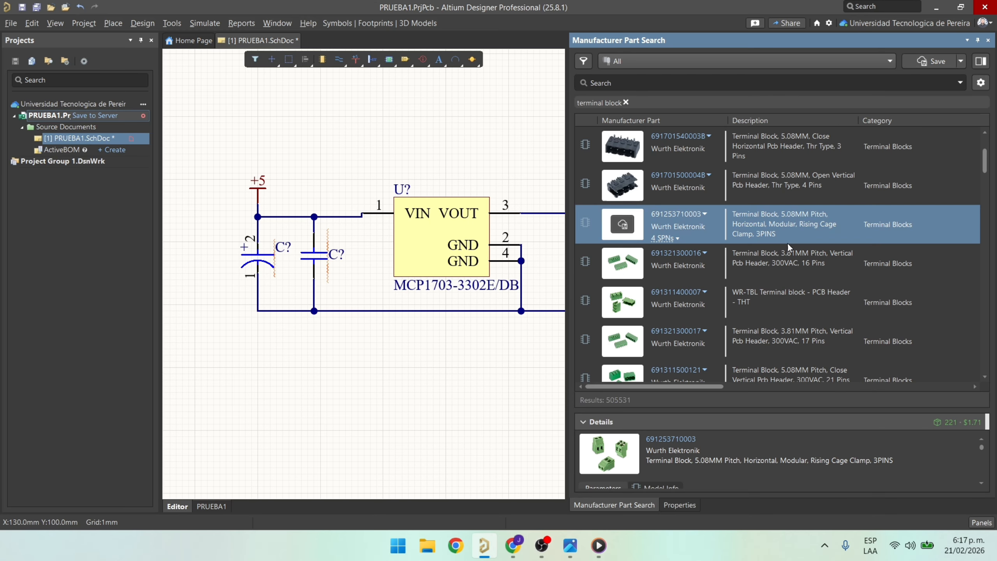
left_click(789, 158)
scroll(770, 193, "up", 3)
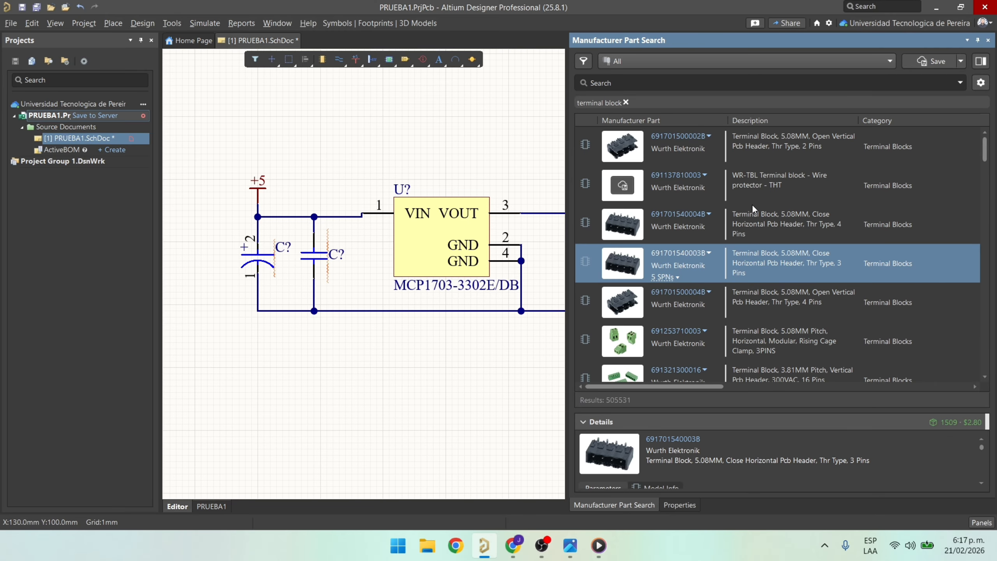
scroll(752, 207, "down", 3)
scroll(652, 301, "down", 6)
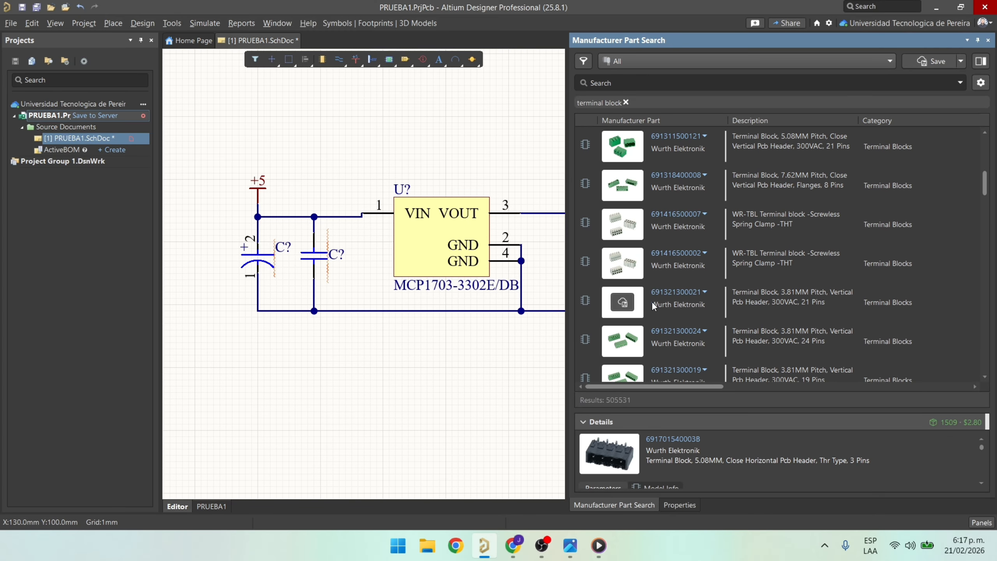
scroll(653, 301, "down", 6)
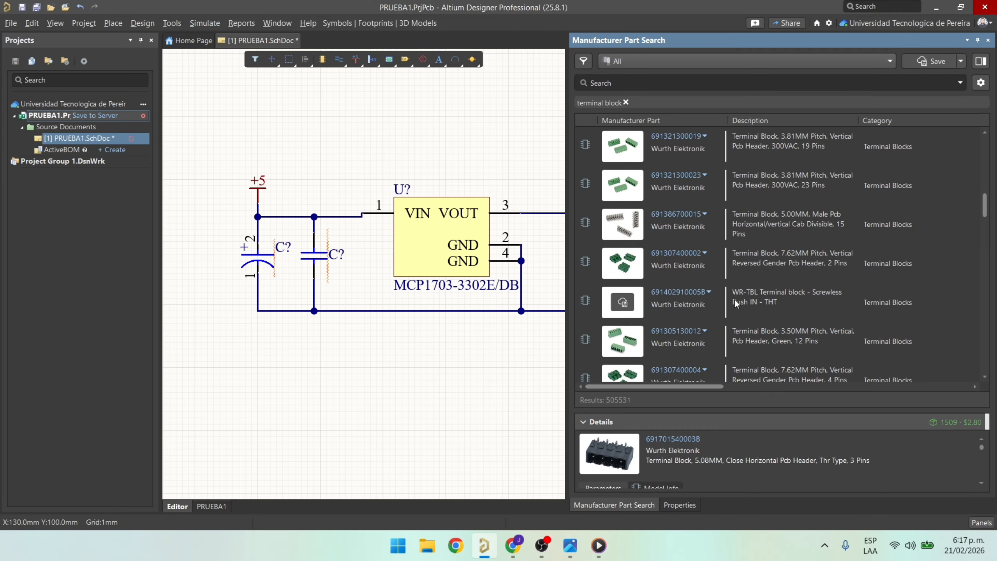
scroll(735, 299, "down", 3)
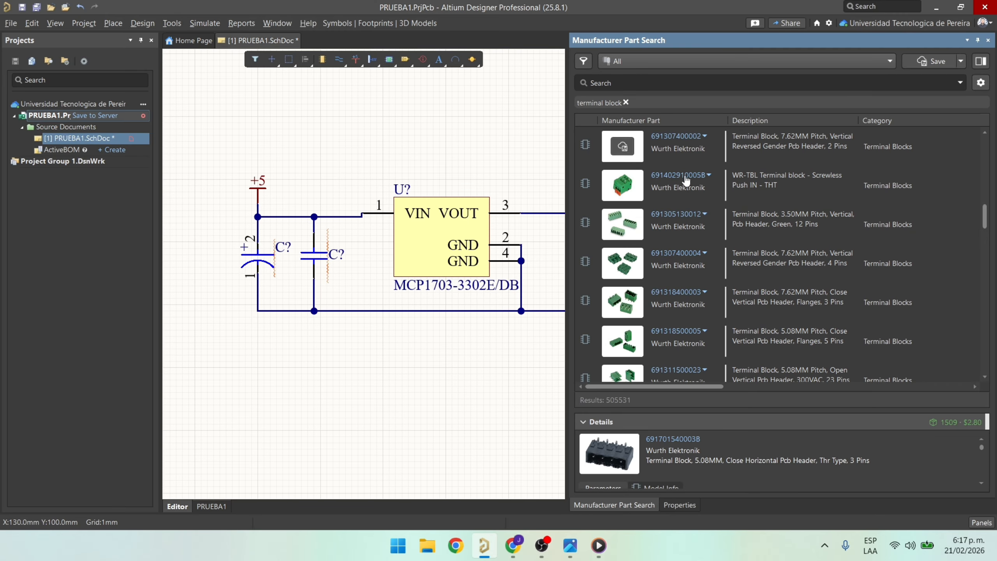
scroll(693, 246, "down", 9)
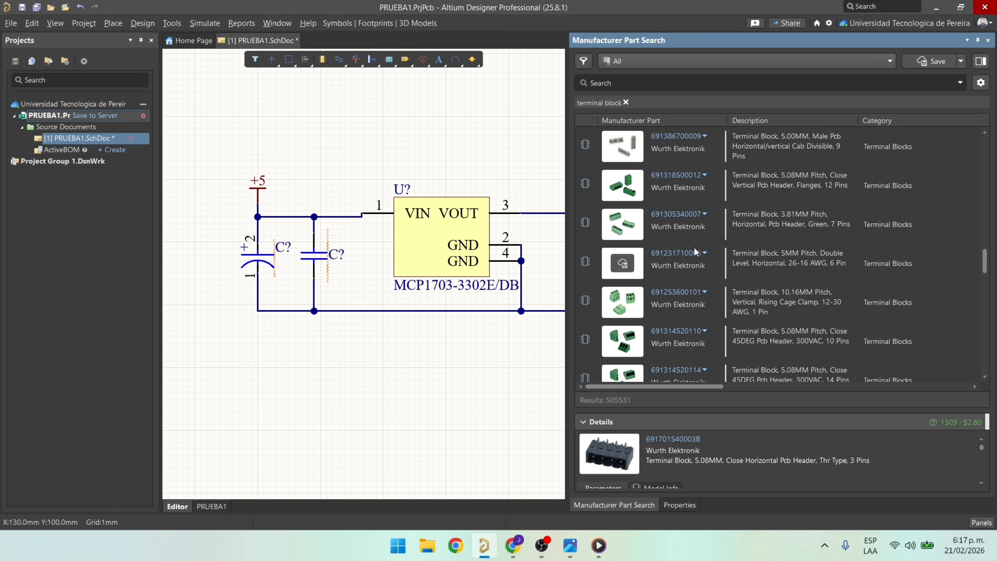
left_click(802, 300)
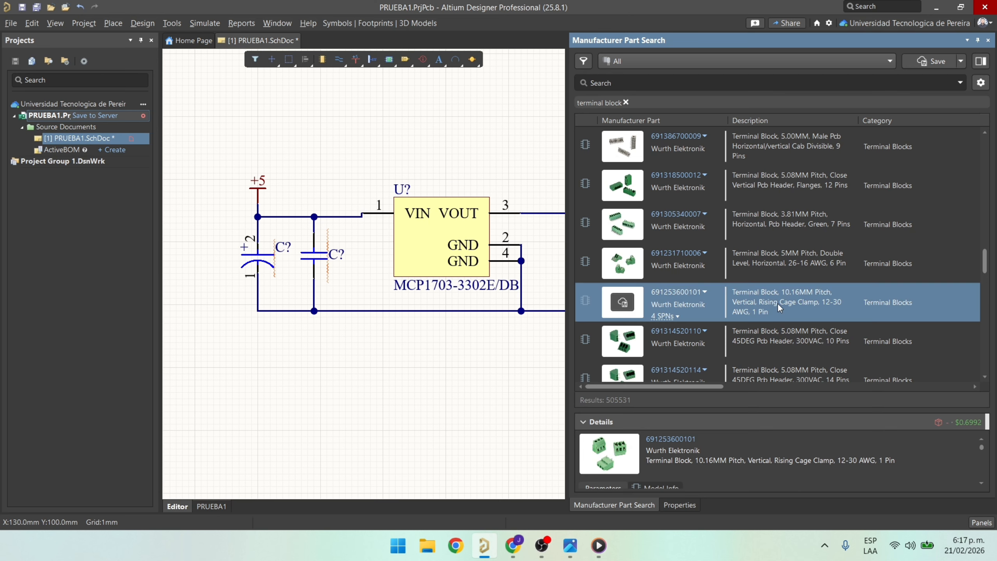
right_click(620, 302)
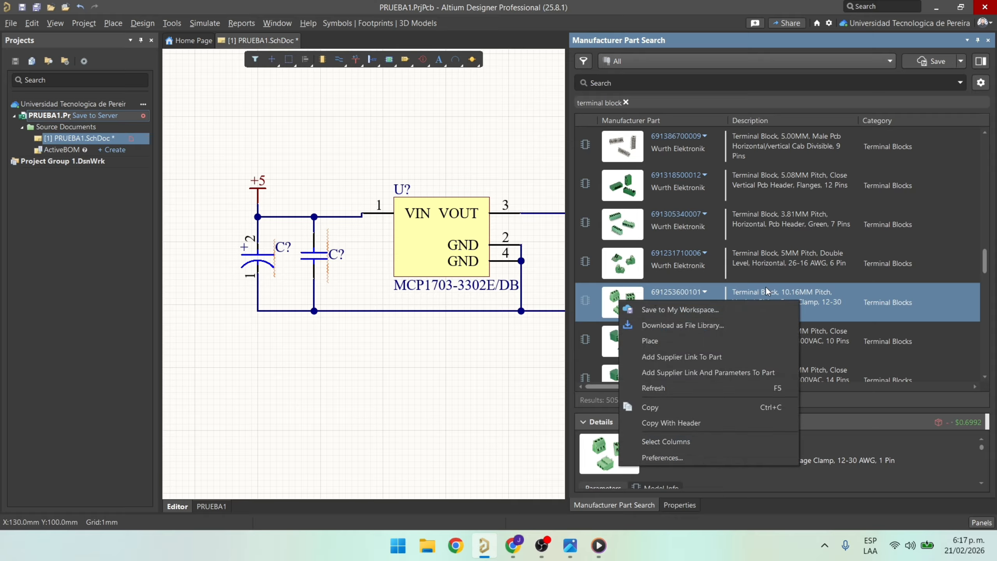
left_click(830, 269)
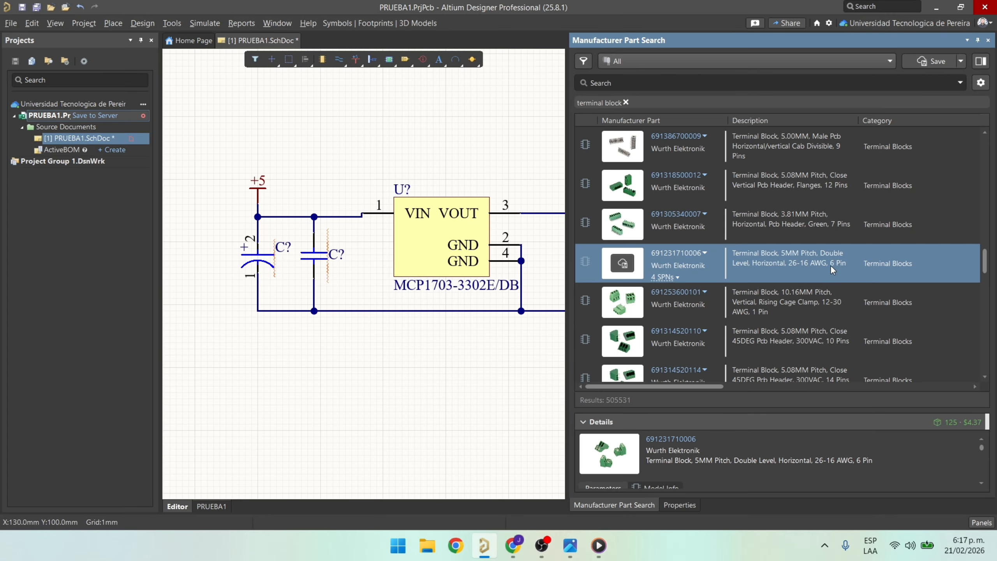
scroll(816, 277, "down", 1)
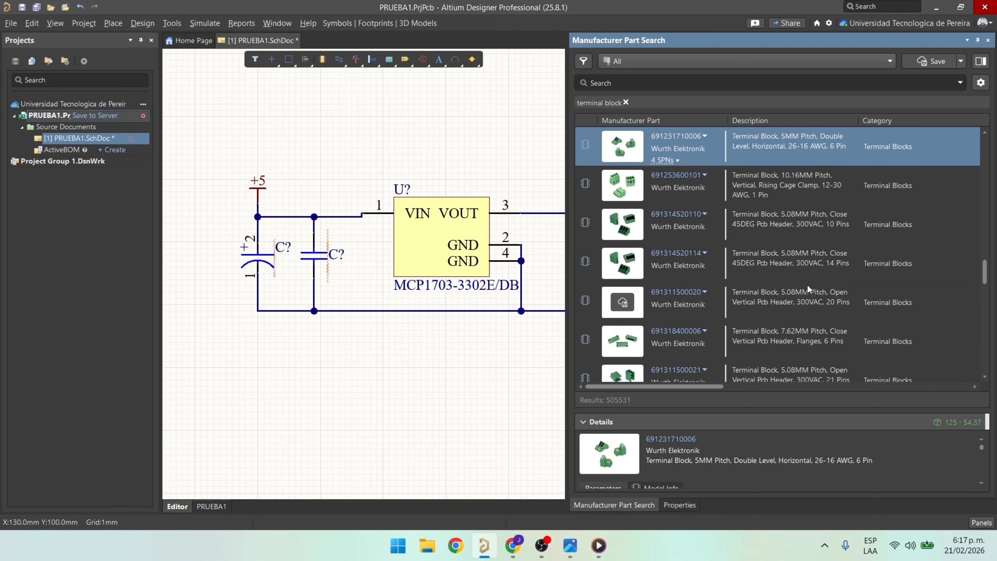
scroll(808, 284, "down", 2)
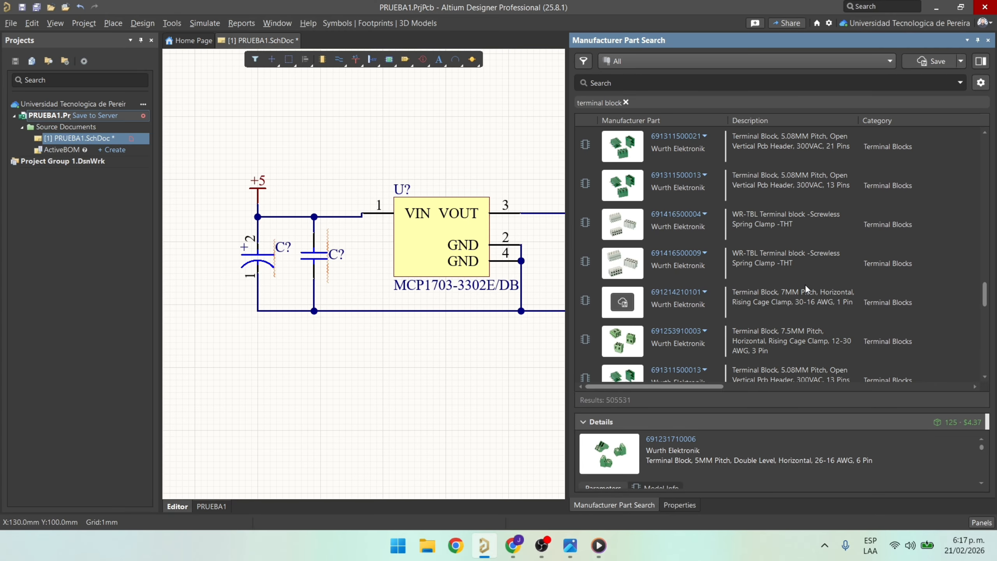
scroll(806, 284, "down", 1)
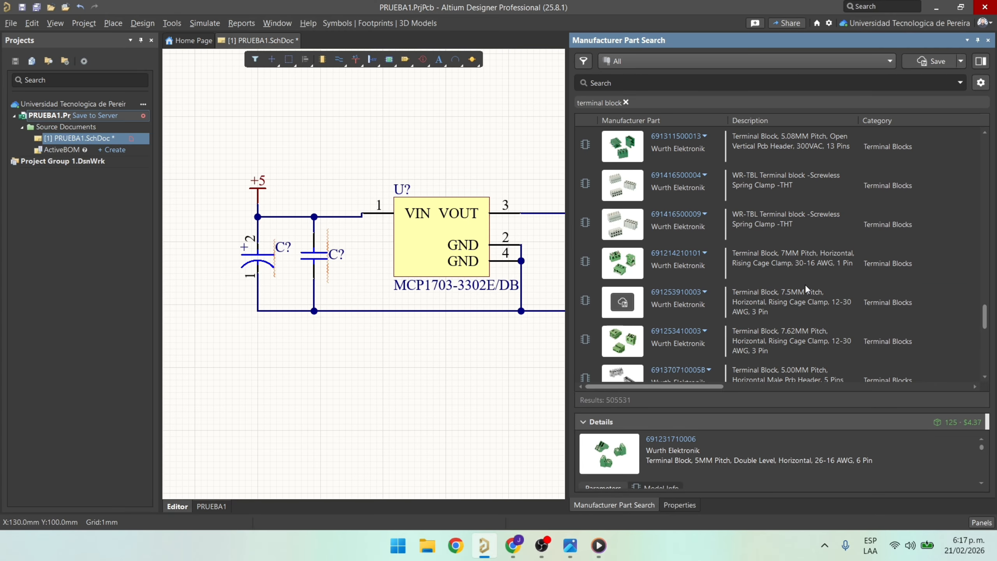
left_click(757, 337)
right_click(757, 337)
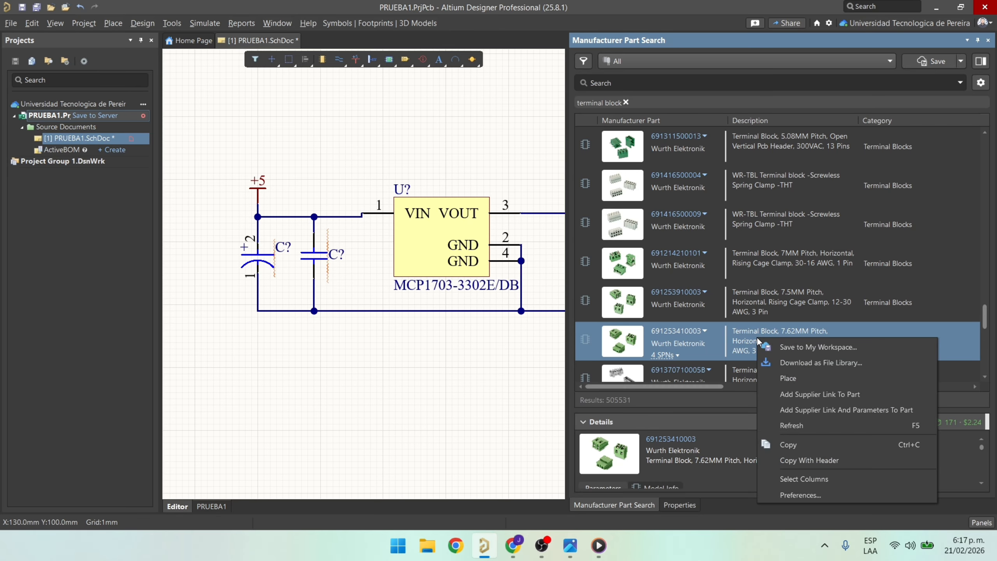
left_click(787, 377)
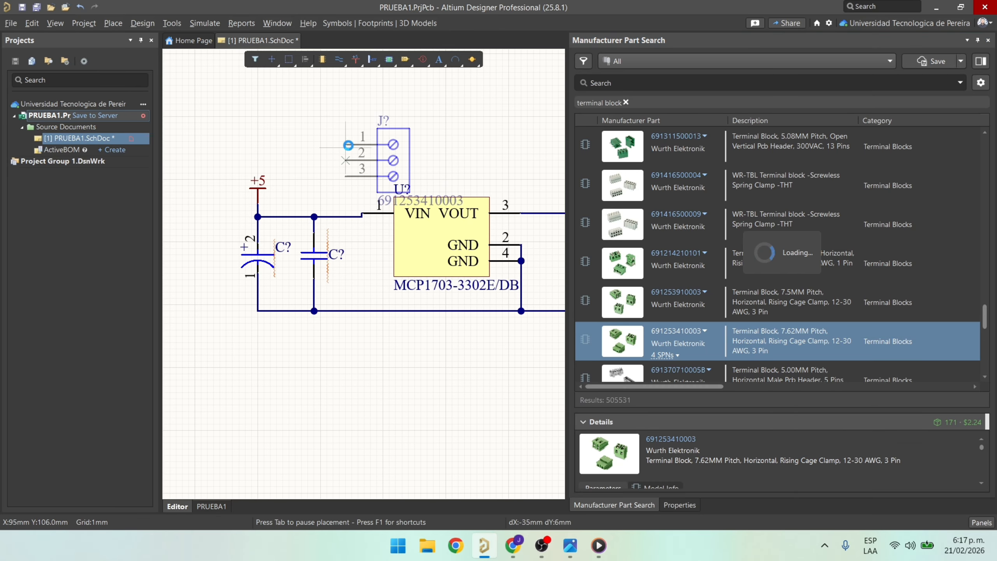
scroll(314, 186, "down", 4, "ctrl")
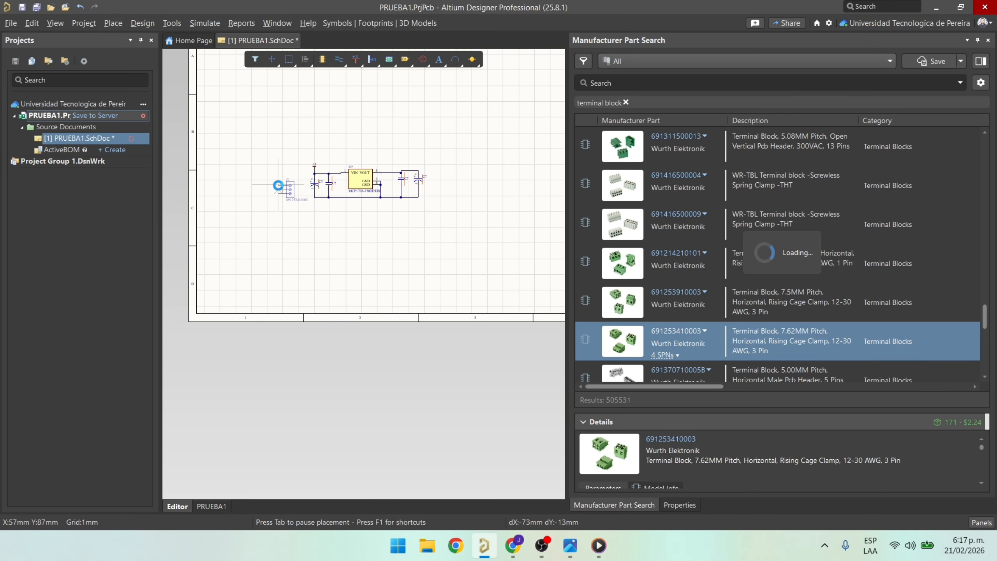
scroll(280, 187, "up", 5, "ctrl")
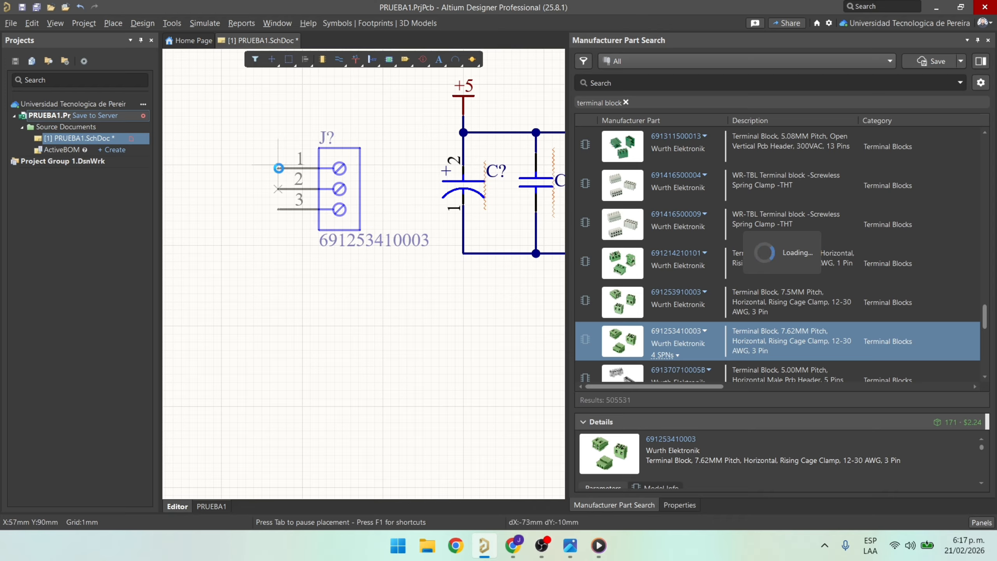
left_click(276, 168)
scroll(356, 271, "down", 4, "ctrl")
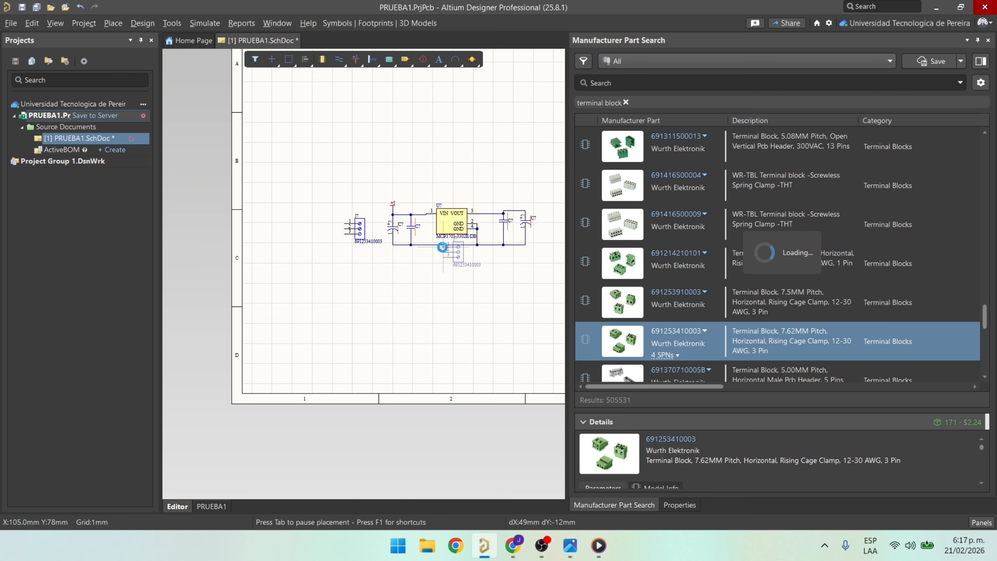
scroll(443, 247, "up", 2, "ctrl")
scroll(438, 226, "up", 2, "ctrl")
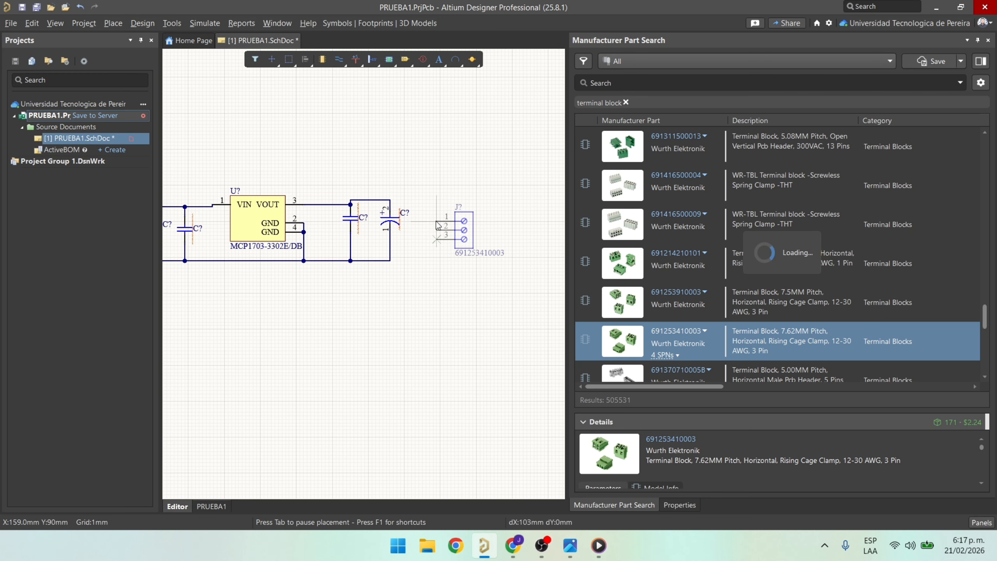
left_click(457, 224)
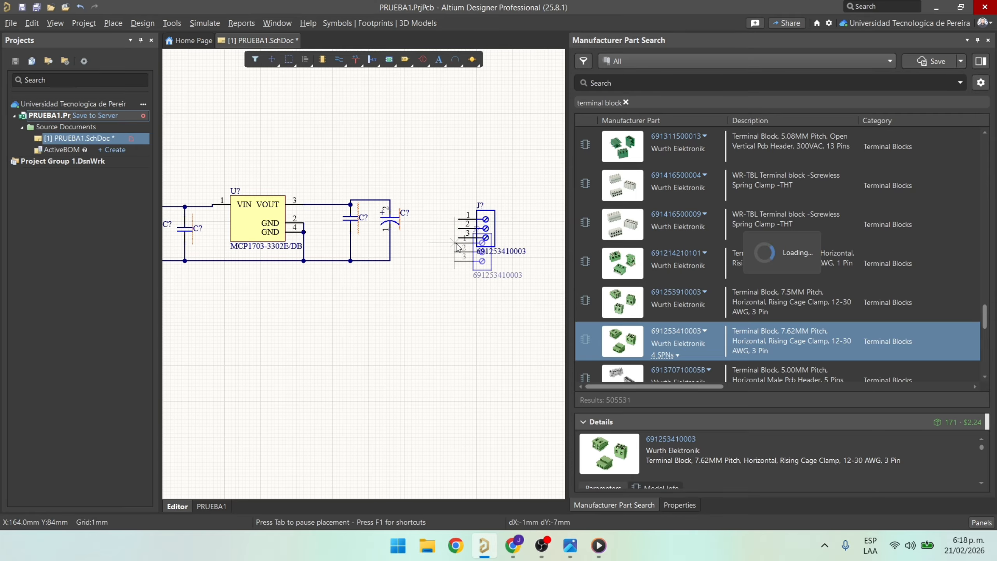
right_click(426, 294)
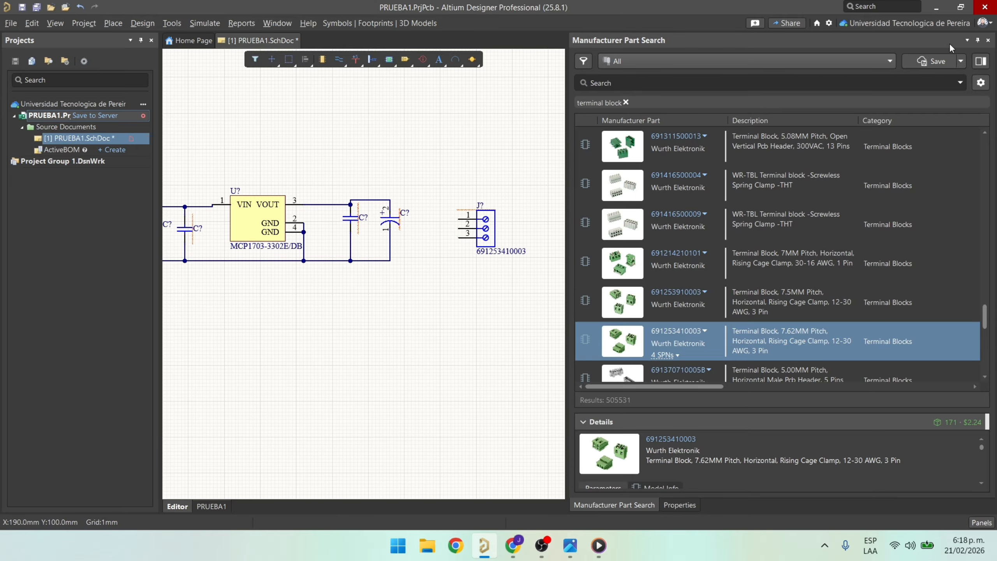
left_click(978, 41)
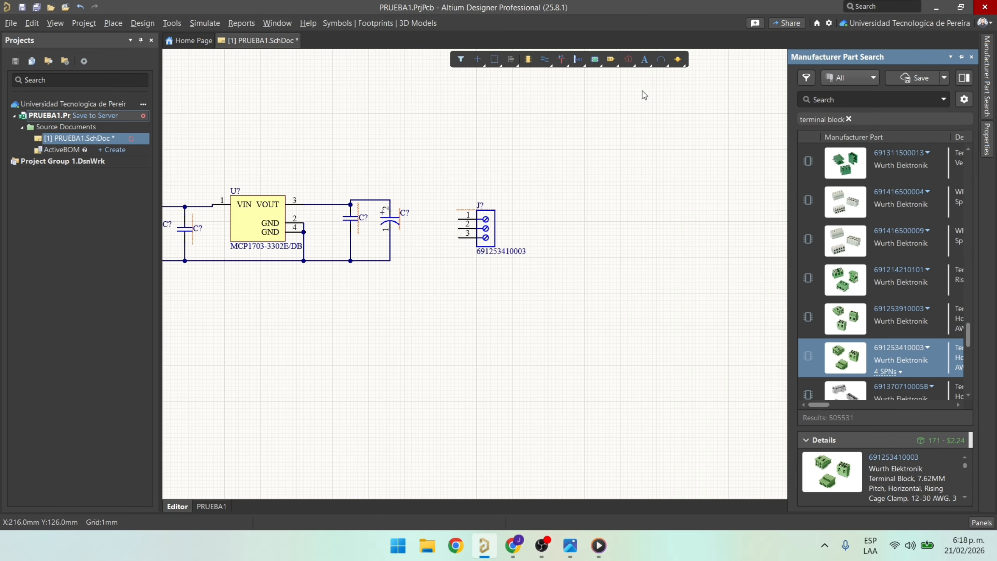
left_click(625, 164)
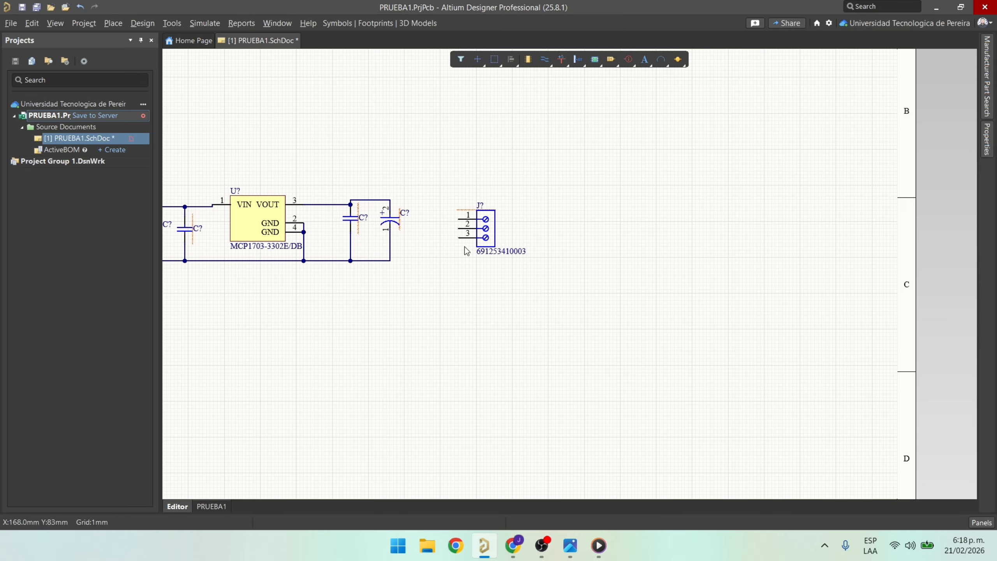
Try wiring the input terminal block's pin 1 to the +5 net and pin 3 to the ground rail, and undo both wires.
middle_click_drag(417, 264, 417, 287)
right_click_drag(417, 287, 660, 290)
scroll(443, 275, "up", 2, "ctrl")
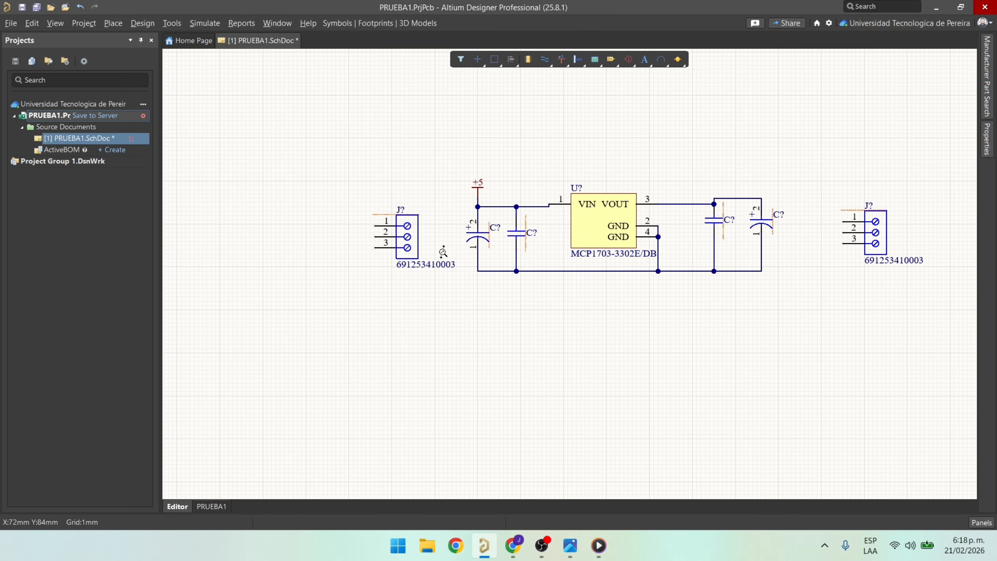
scroll(450, 232, "right", 1, "shift")
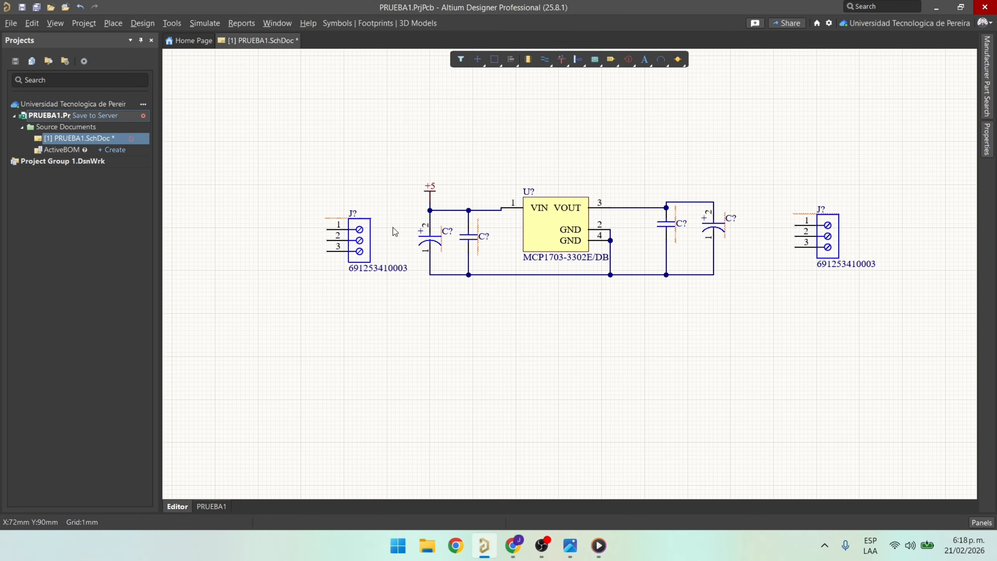
scroll(387, 223, "up", 3, "ctrl")
scroll(338, 249, "down", 2, "ctrl")
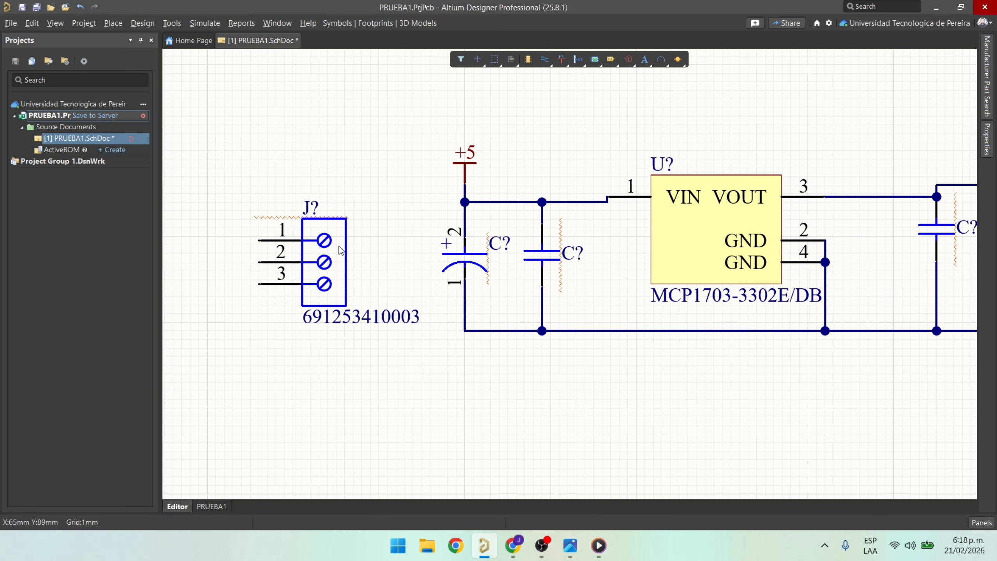
key("ctrl+w")
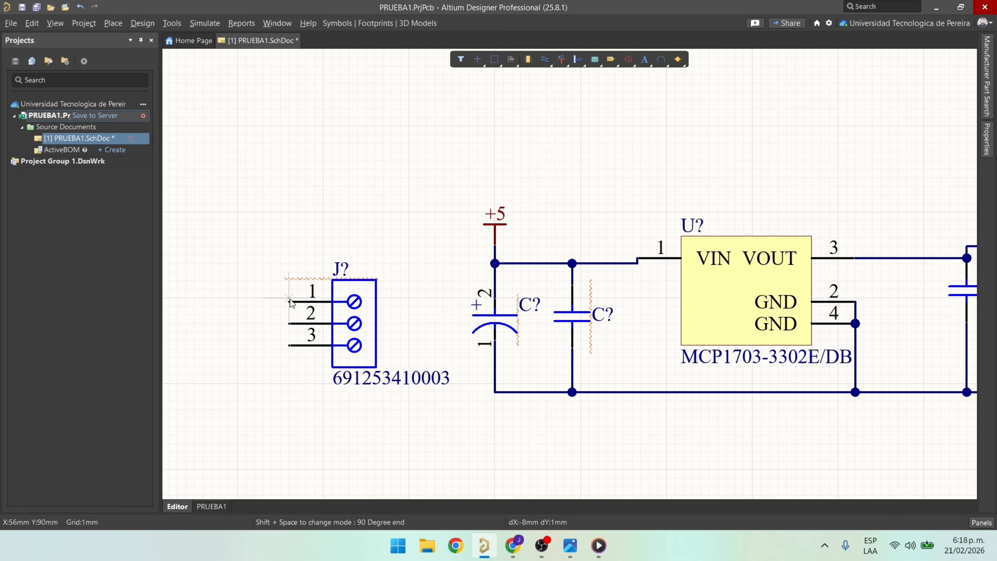
left_click(289, 301)
left_click(263, 272)
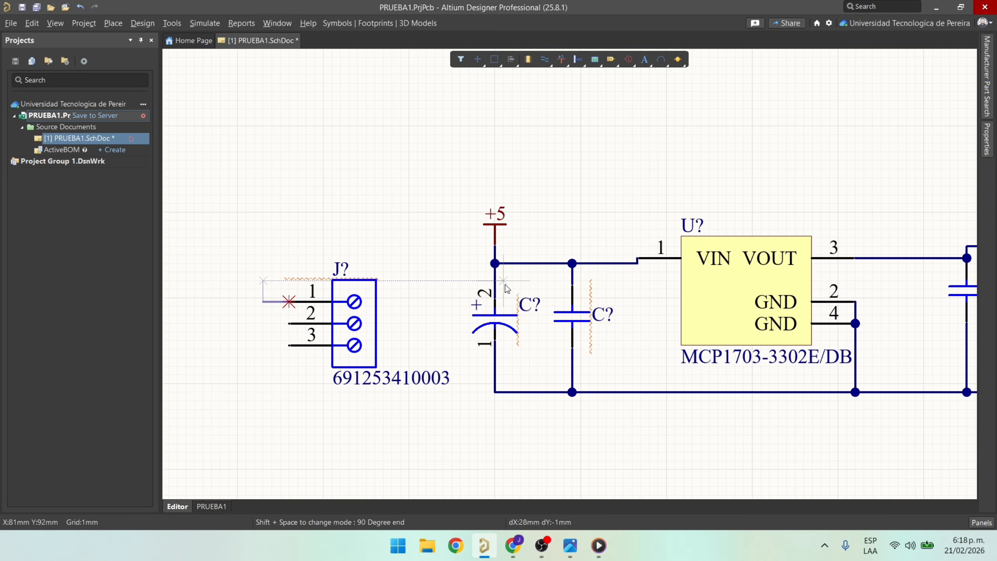
left_click(491, 265)
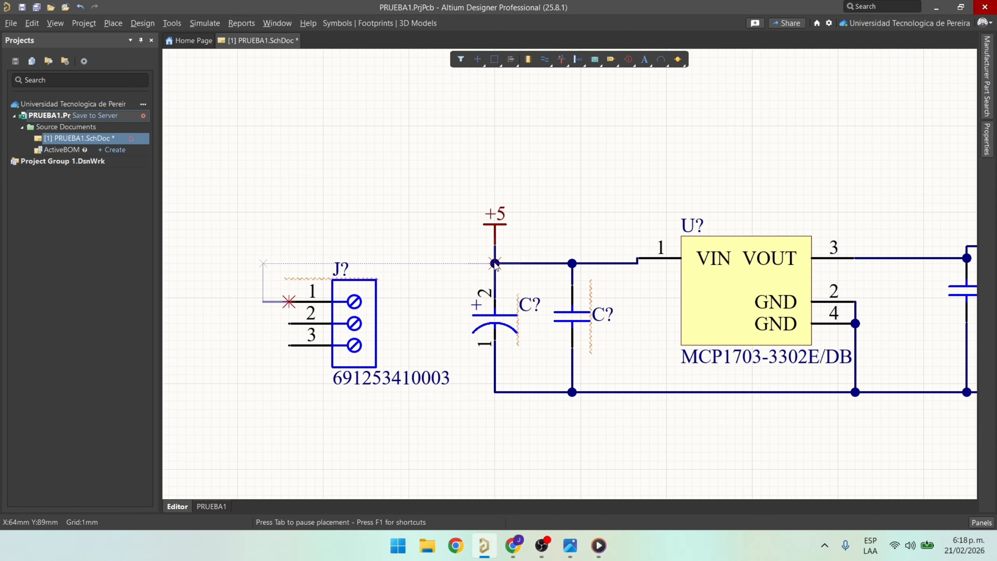
left_click(288, 346)
left_click(280, 392)
left_click(495, 392)
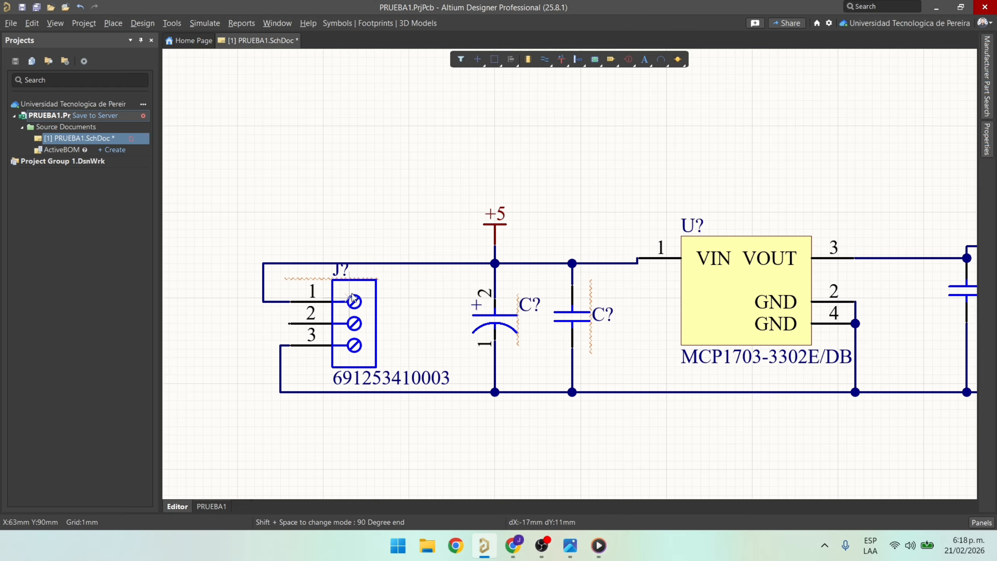
key("Escape")
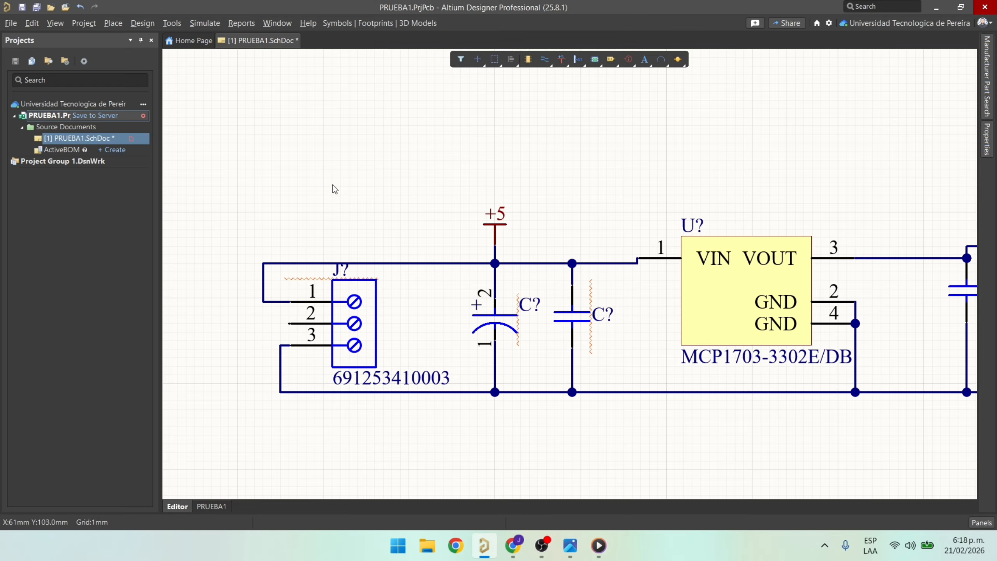
key("ctrl+z")
key("ctrl+z")
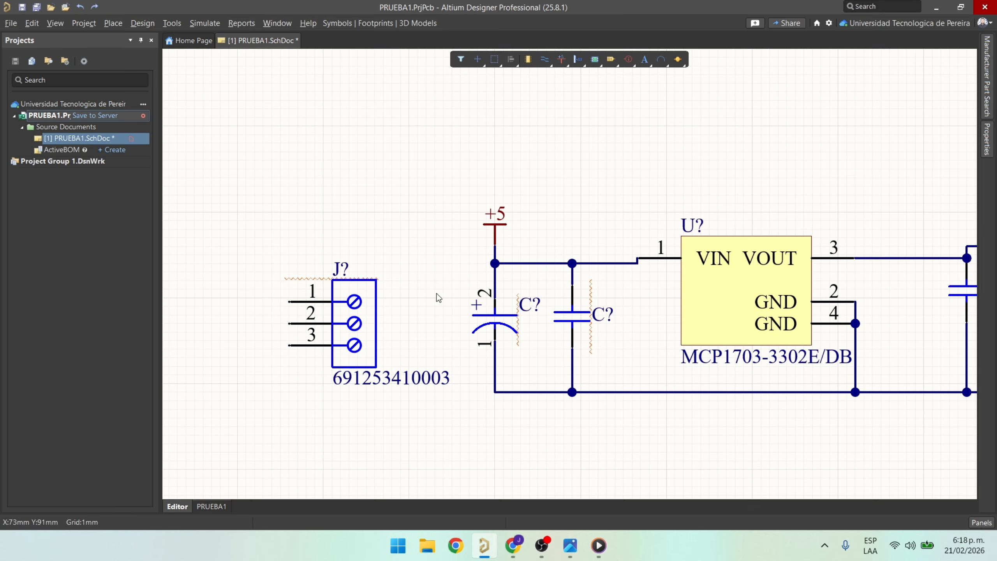
Mirror the input terminal block horizontally so its pins face the input capacitors, and set it down beside them.
left_click_drag(372, 329, 290, 327)
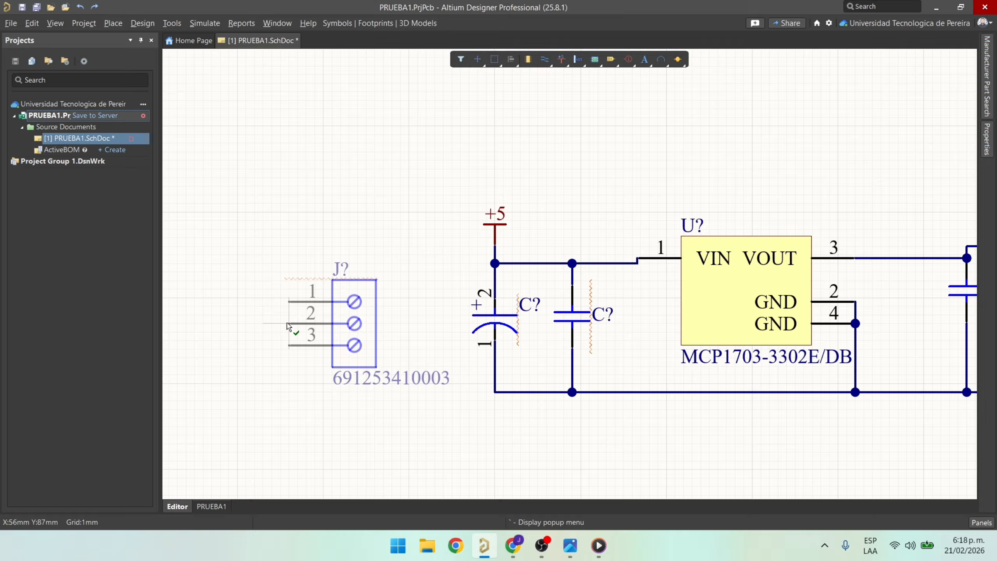
key("y")
key("y")
key("y")
key("y")
key("y")
key("y")
key("y")
key("y")
key("y")
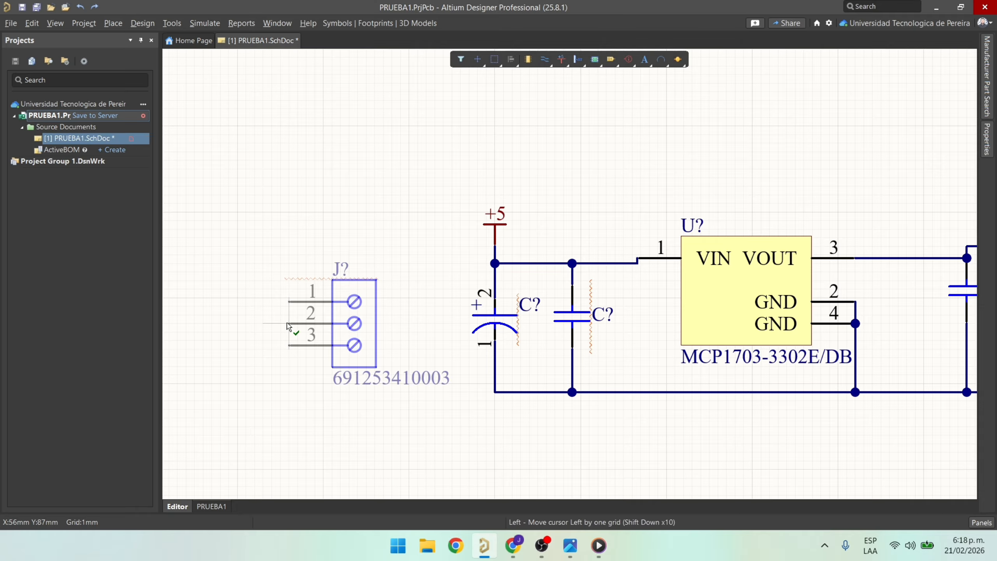
key("y")
key("x")
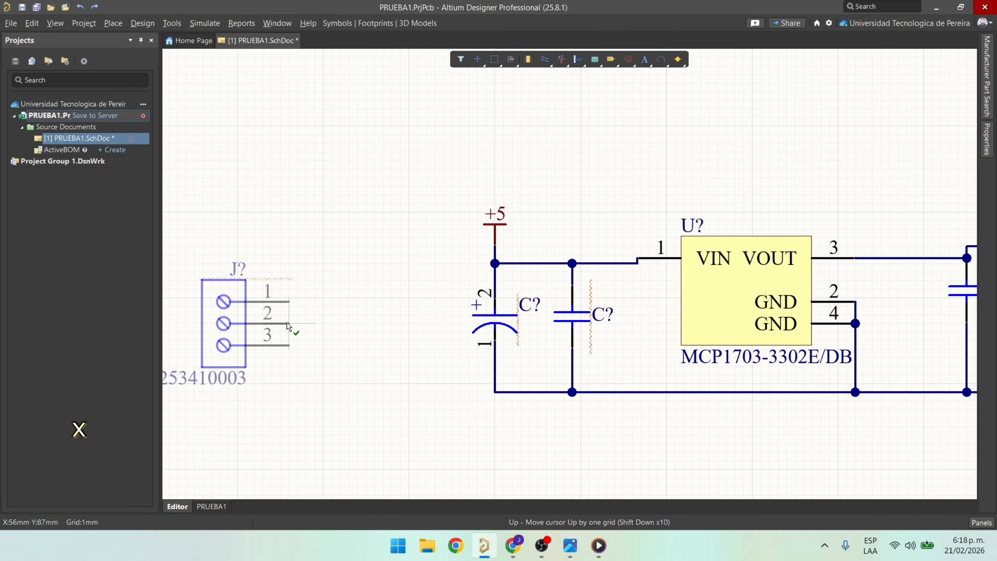
key("x")
key("x")
key("x")
key("x")
key("x")
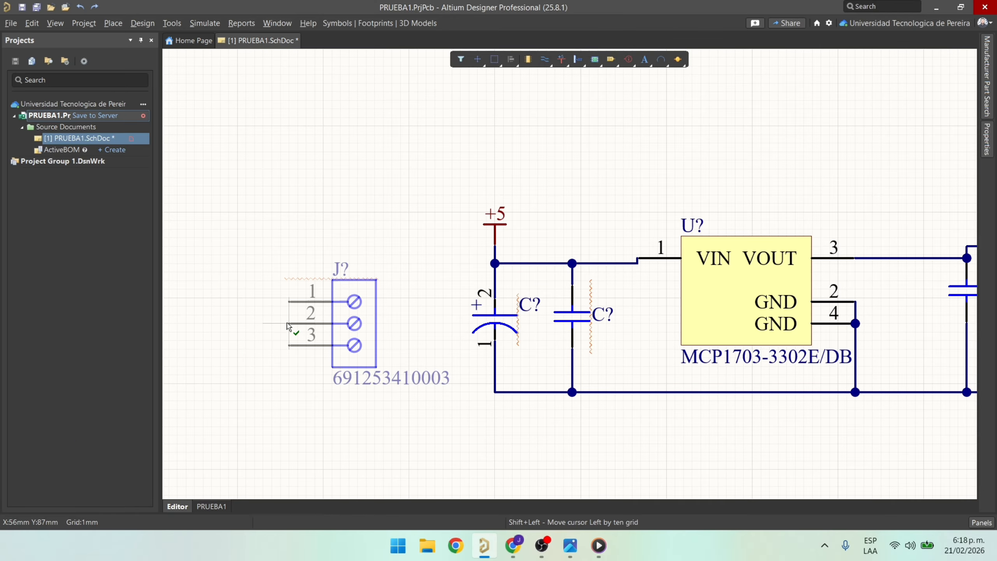
key("x")
left_click(368, 323)
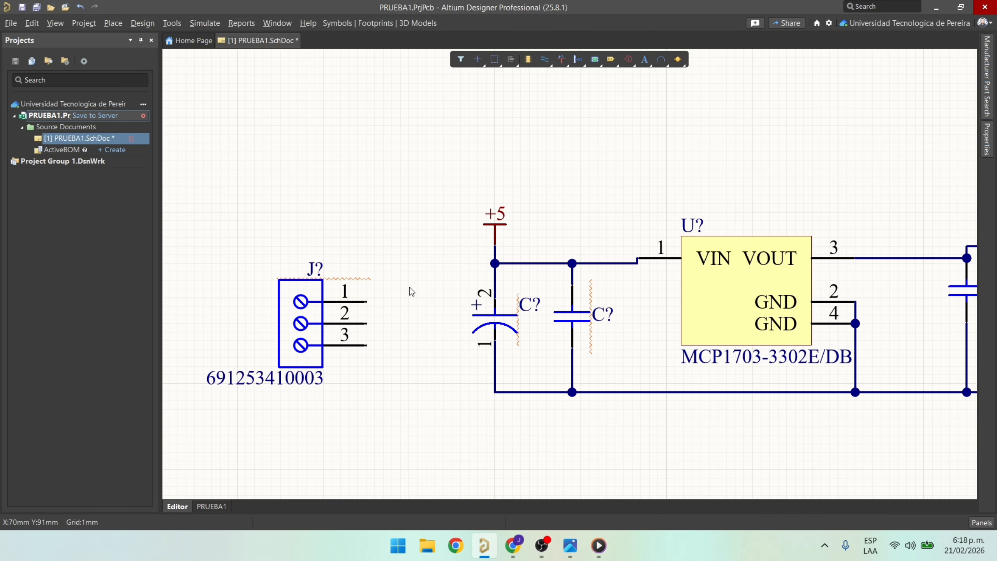
Wire pin 1 of the input terminal block to the +5 net at the polarized input capacitor.
scroll(411, 286, "up", 3, "ctrl")
key("ctrl+w")
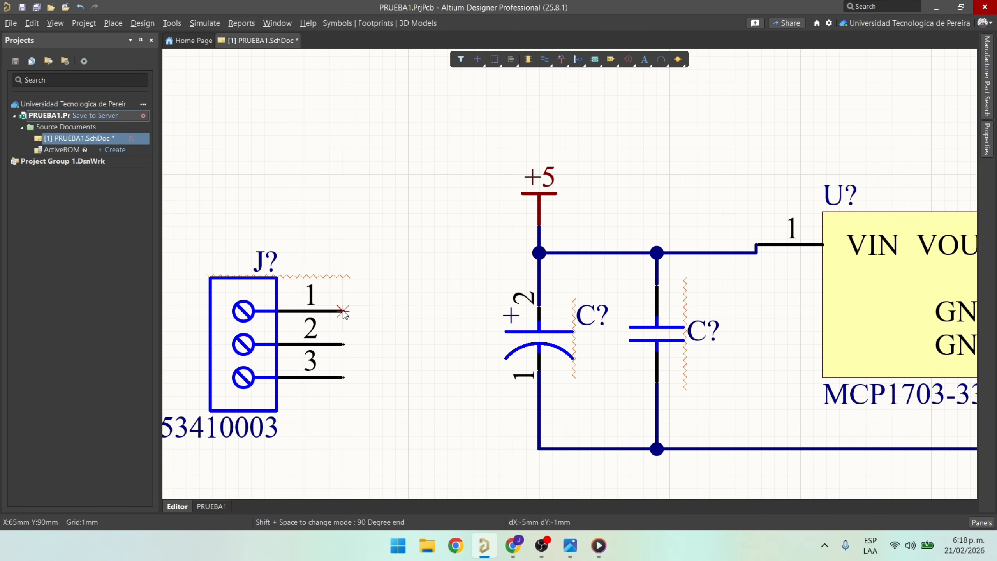
left_click(343, 311)
left_click(409, 253)
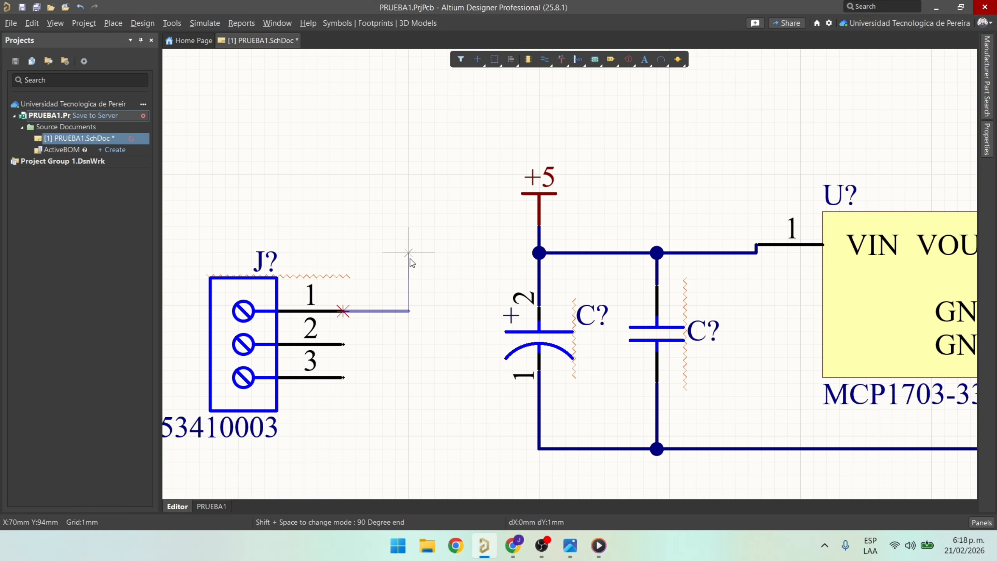
left_click(539, 252)
left_click(343, 378)
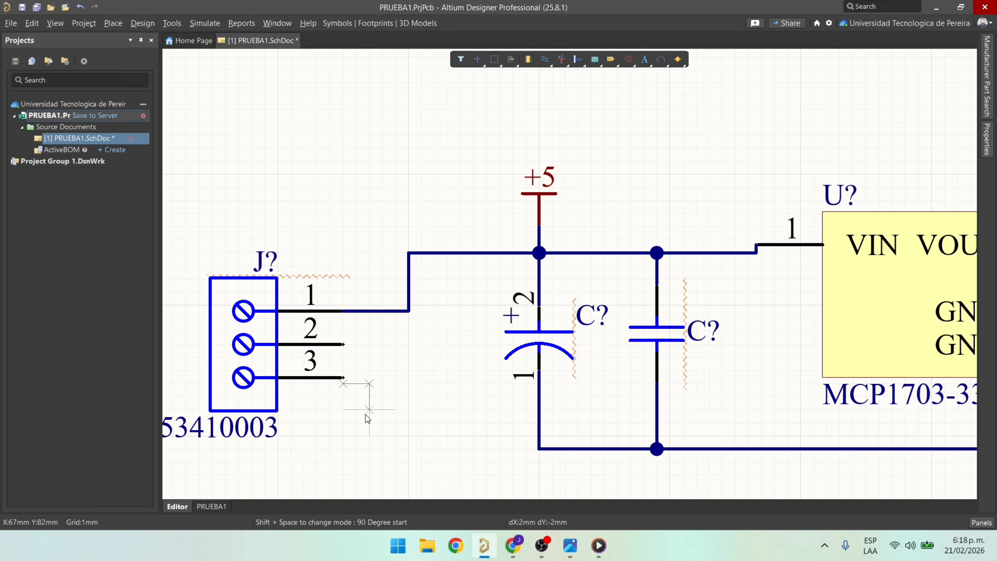
key("Escape")
key("Escape")
Wire pin 3 of the input terminal block to the ground rail at the polarized input capacitor's lower end.
scroll(354, 379, "up", 2, "ctrl")
key("ctrl+w")
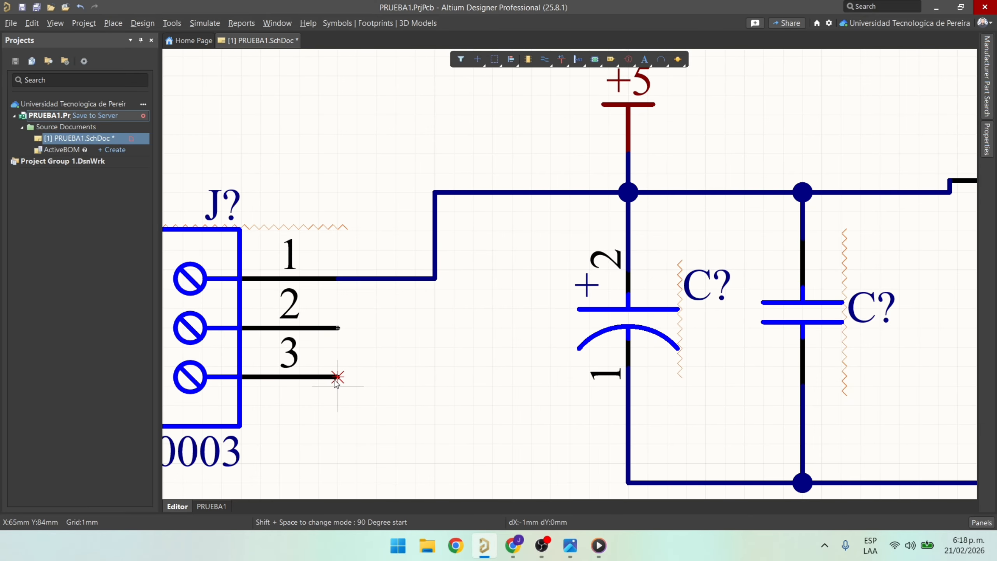
left_click(339, 377)
scroll(338, 378, "down", 3)
left_click(356, 384)
key("space")
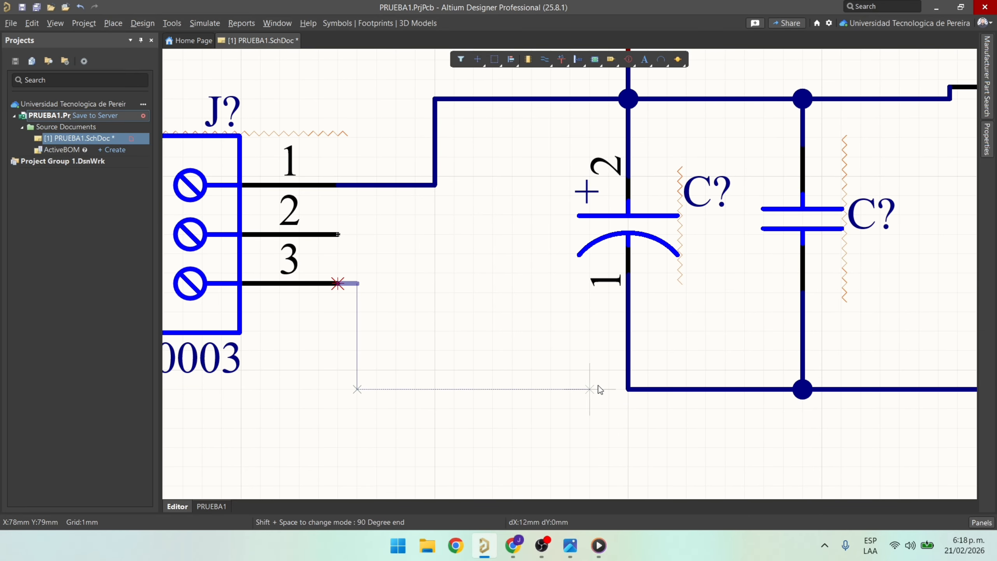
left_click(628, 389)
key("Escape")
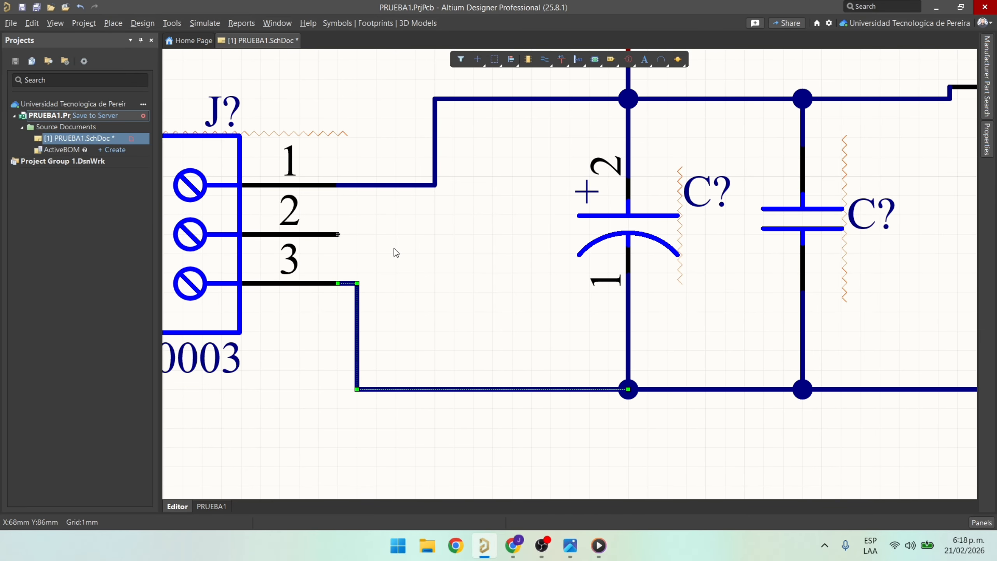
Place a Generic No ERC marker on the unused pin 2 of the input terminal block.
scroll(295, 221, "down", 2, "ctrl")
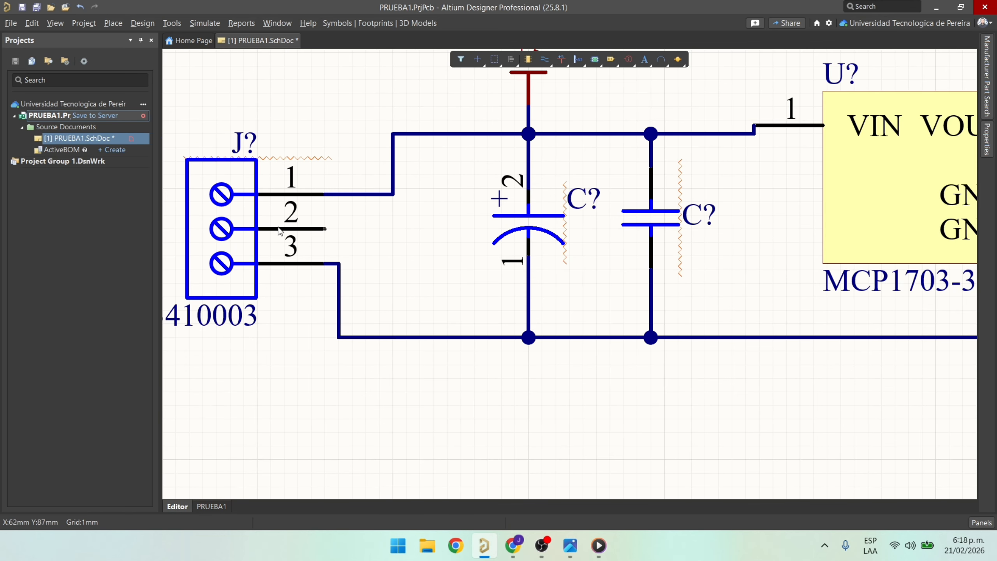
left_click(621, 63)
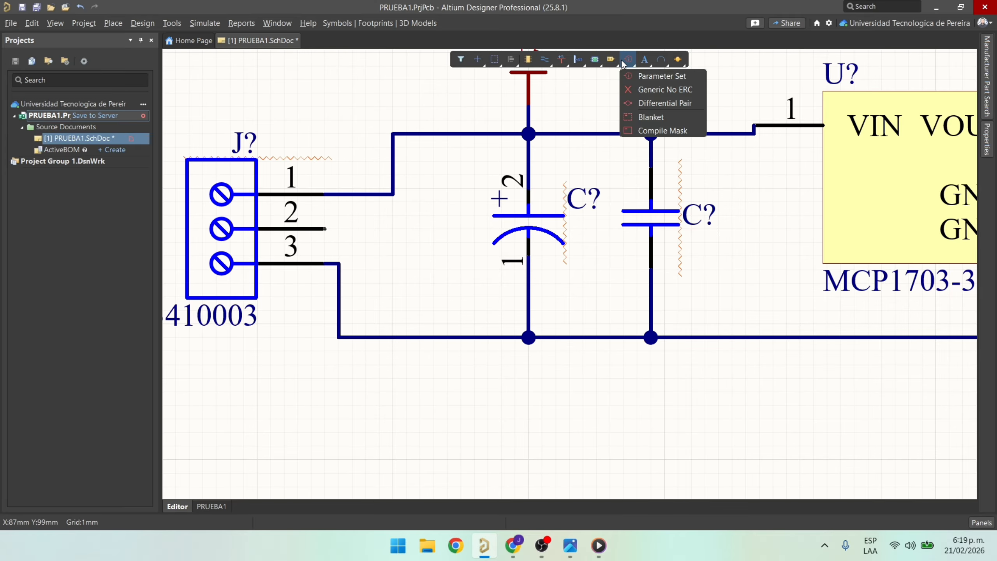
left_click(643, 89)
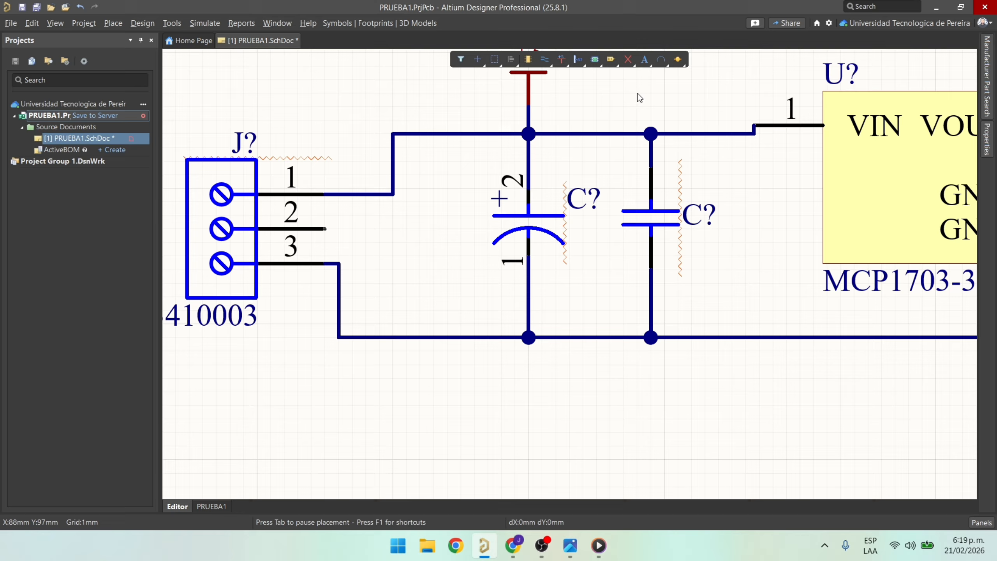
left_click(325, 229)
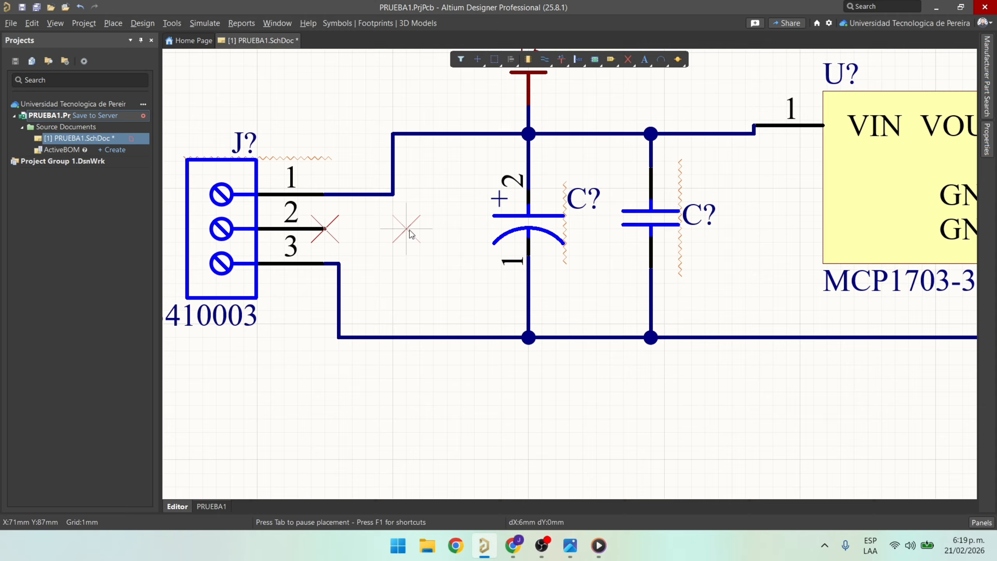
right_click(454, 207)
Move the output terminal block closer to the output capacitors.
scroll(454, 206, "down", 3, "ctrl")
right_click_drag(734, 252, 420, 247)
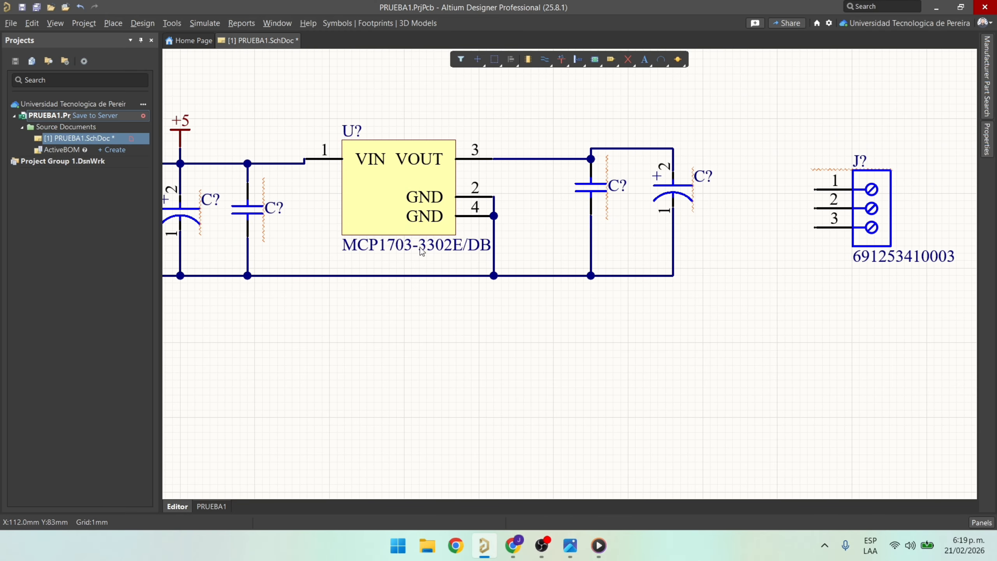
right_click_drag(738, 211, 484, 224)
left_click_drag(626, 224, 525, 217)
Draw a wire from beside pin 1 of the output terminal block to the upper end of the polarized output capacitor.
scroll(500, 161, "up", 2, "ctrl")
key("ctrl+w")
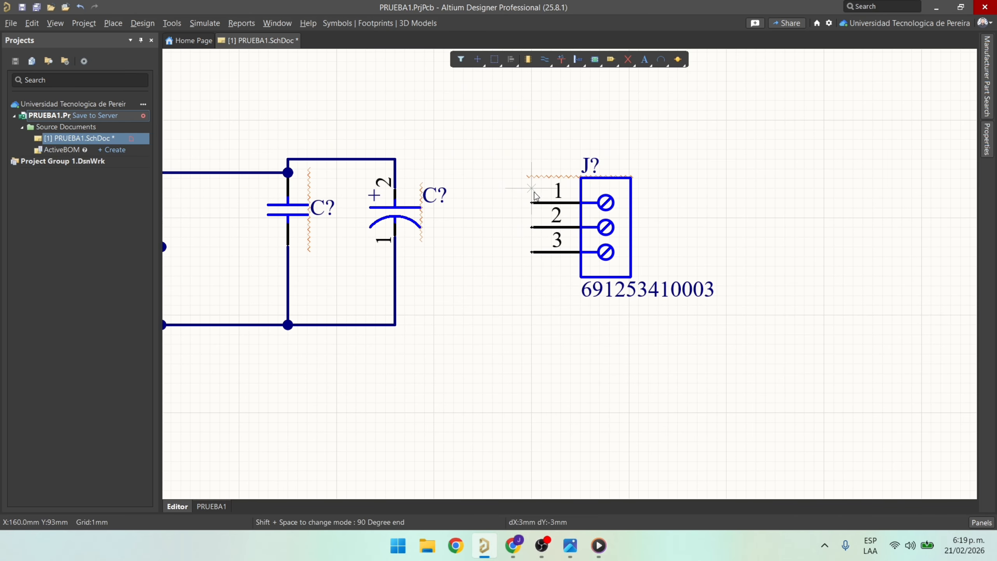
left_click(532, 198)
scroll(506, 193, "up", 2, "ctrl")
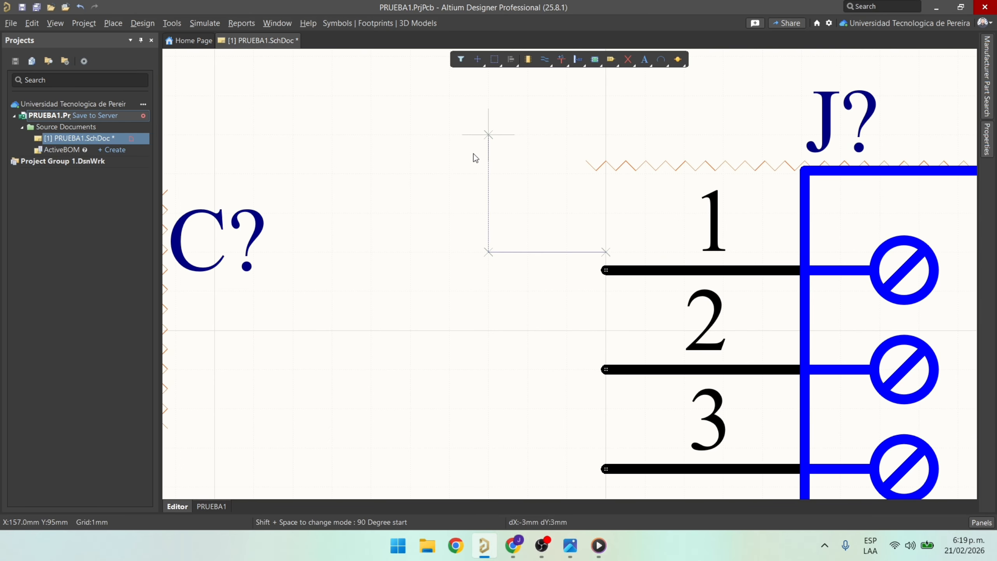
scroll(472, 153, "down", 3, "ctrl")
left_click(489, 138)
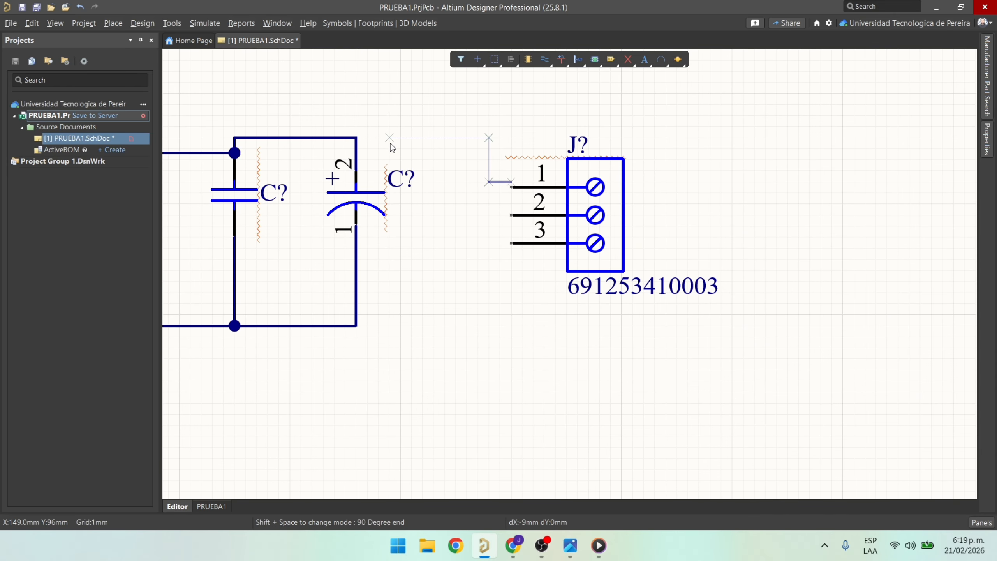
left_click(357, 137)
key("Escape")
scroll(513, 190, "up", 5, "ctrl")
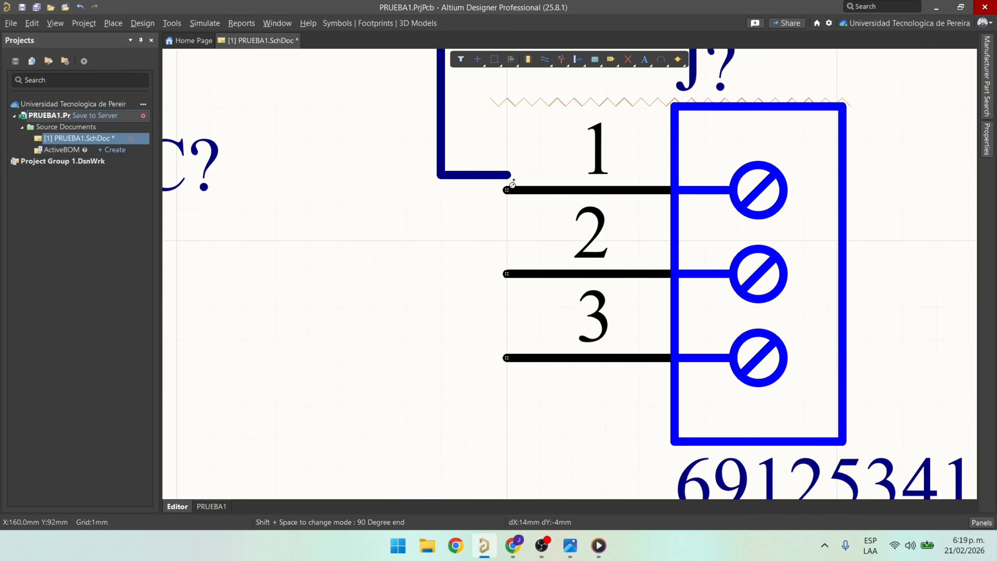
scroll(578, 199, "down", 3, "ctrl")
right_click_drag(575, 195, 481, 215)
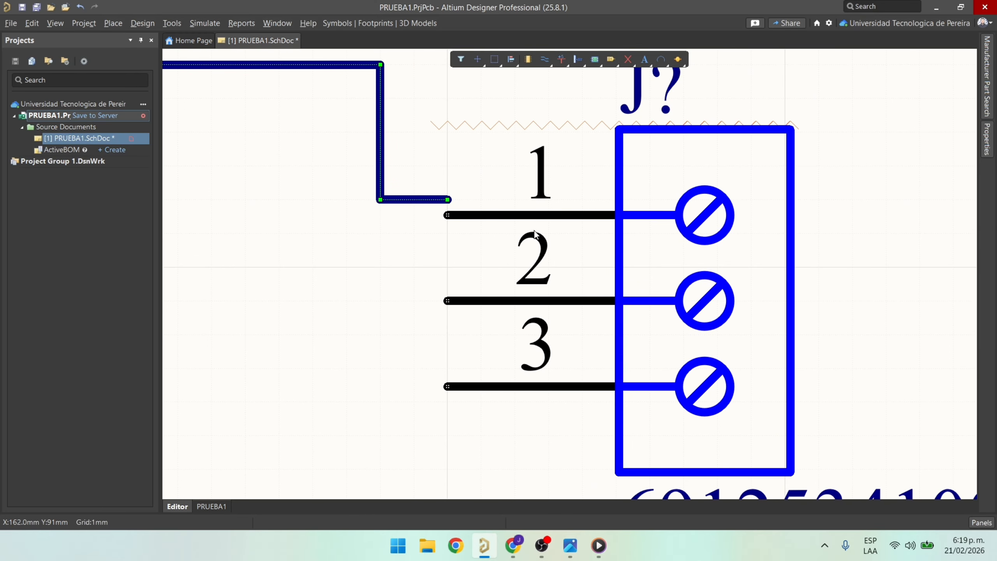
Shift the output terminal block slightly down and connect its pin 1 to the loose end of the output wire.
left_click_drag(534, 230, 449, 233)
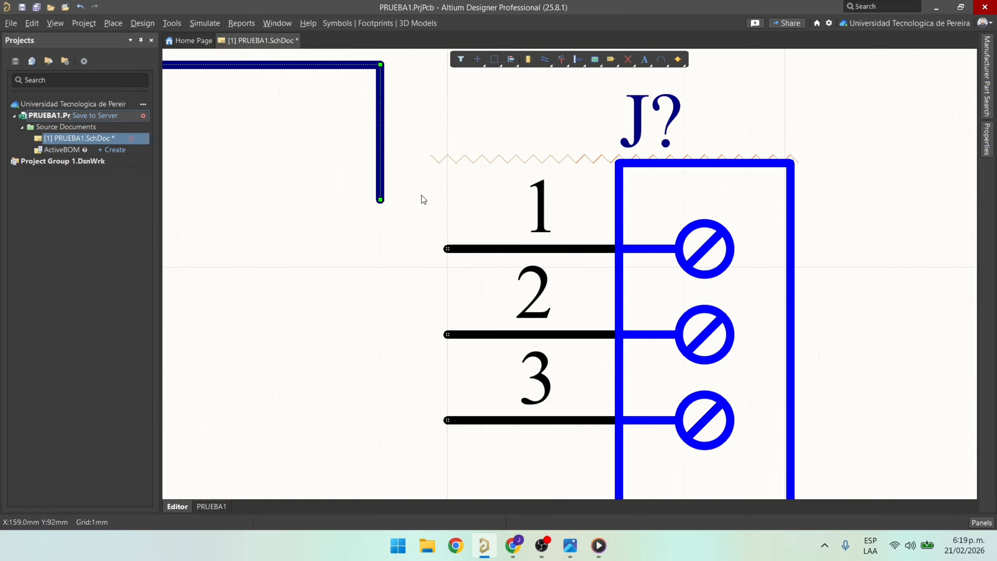
key("ctrl+w")
left_click(446, 251)
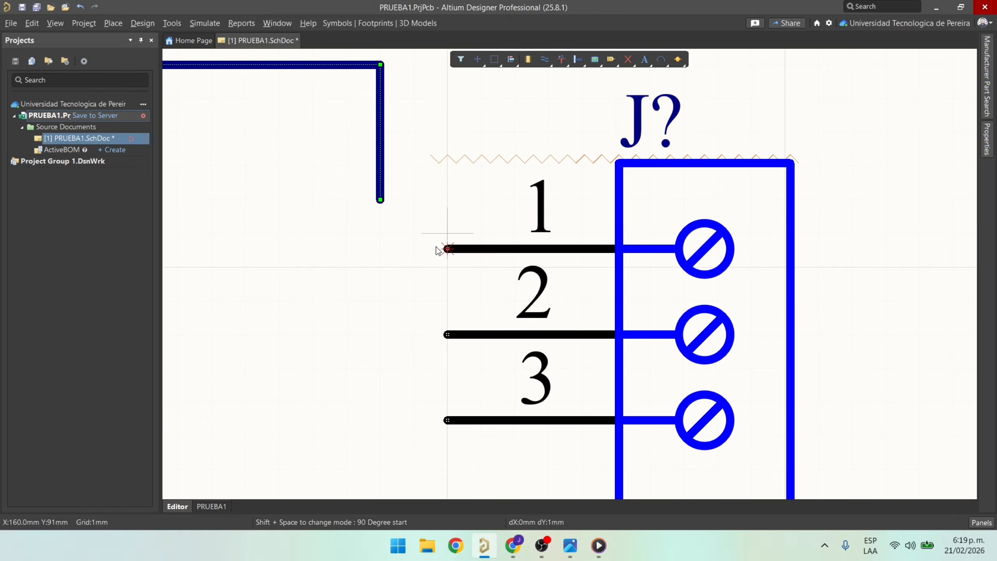
left_click(380, 201)
Wire pin 3 of the output terminal block to the lower end of the polarized output capacitor.
scroll(319, 207, "down", 4, "ctrl")
scroll(364, 282, "up", 5, "ctrl")
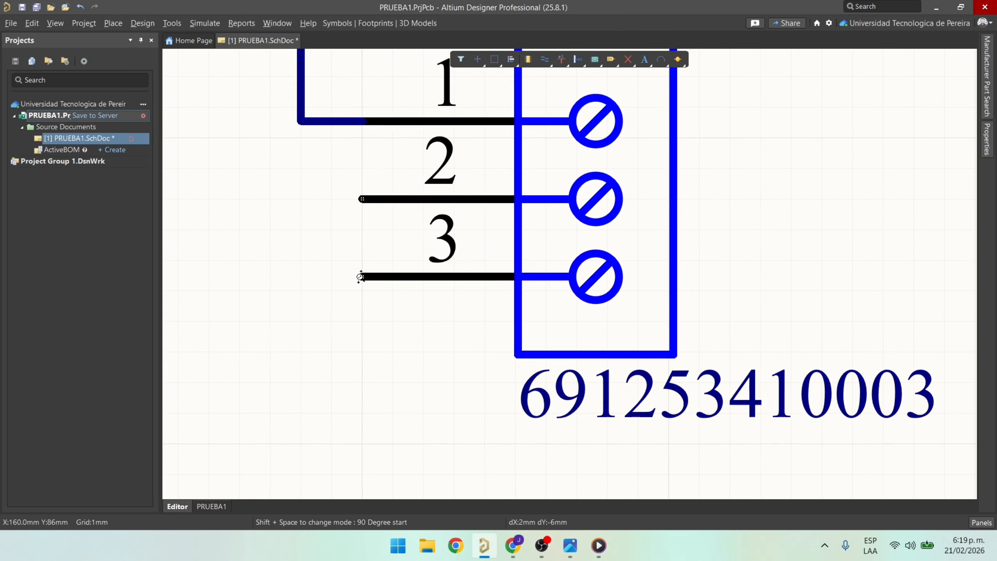
left_click(363, 278)
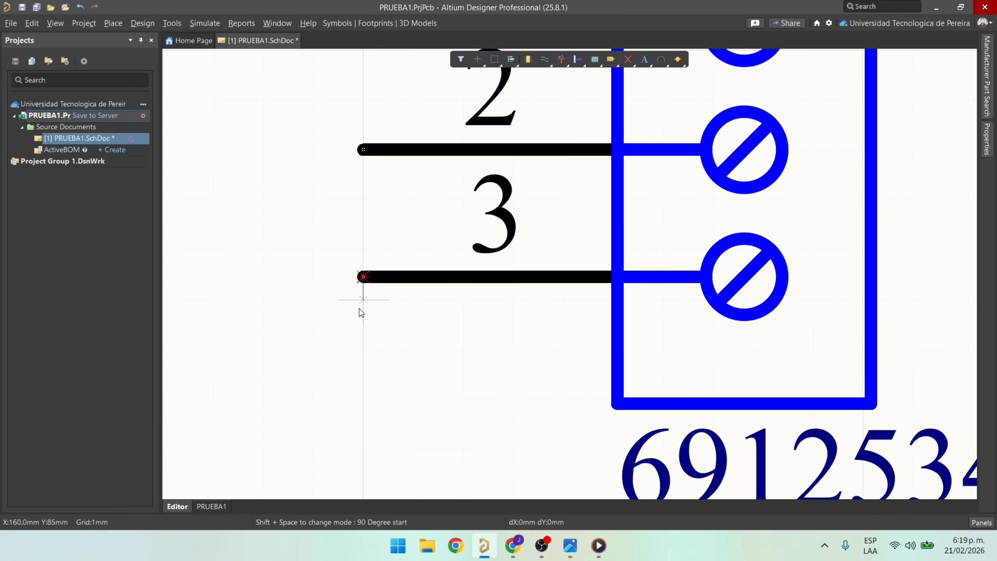
scroll(356, 438, "down", 5, "ctrl")
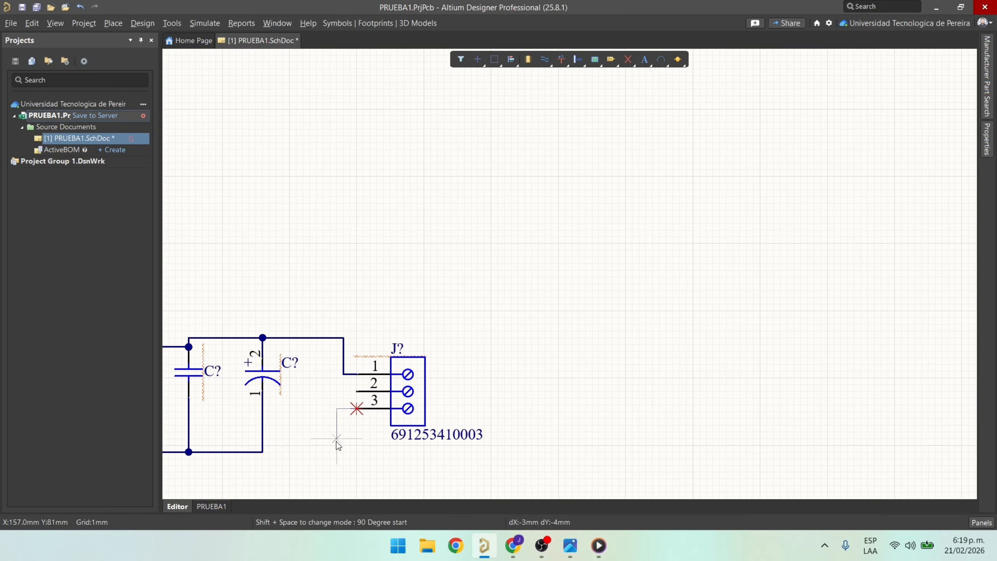
key("shift+space")
left_click(262, 452)
scroll(306, 423, "up", 3, "ctrl")
right_click(306, 423)
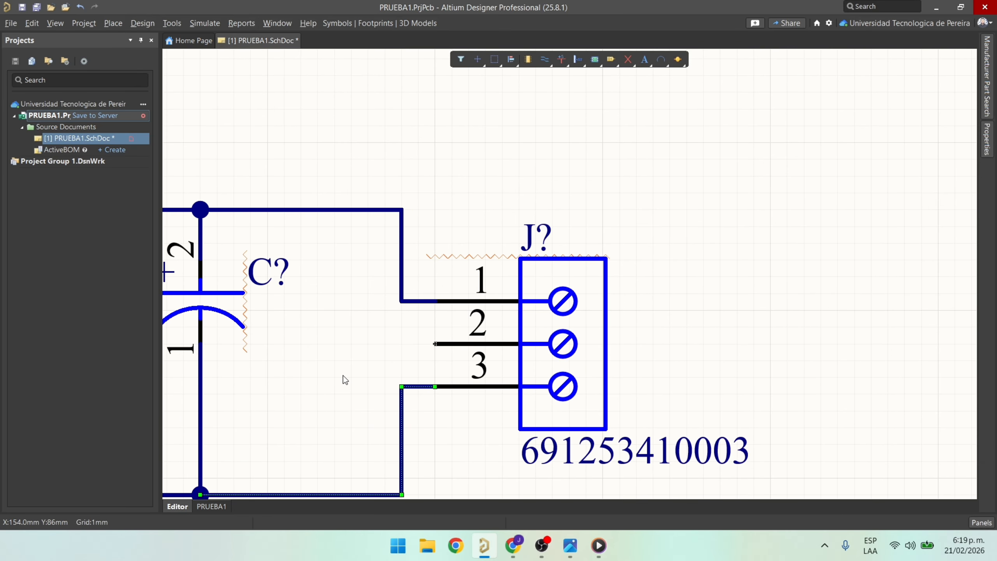
scroll(363, 372, "down", 4, "ctrl")
right_click_drag(389, 372, 617, 221)
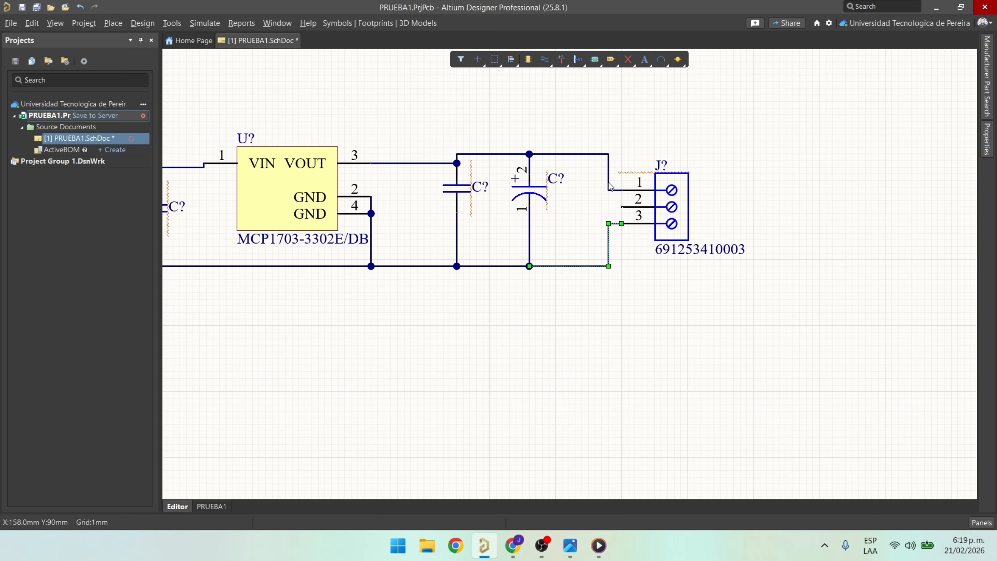
Place a Generic No ERC marker on the unused pin 2 of the output terminal block.
left_click(629, 61)
scroll(622, 207, "up", 5, "ctrl")
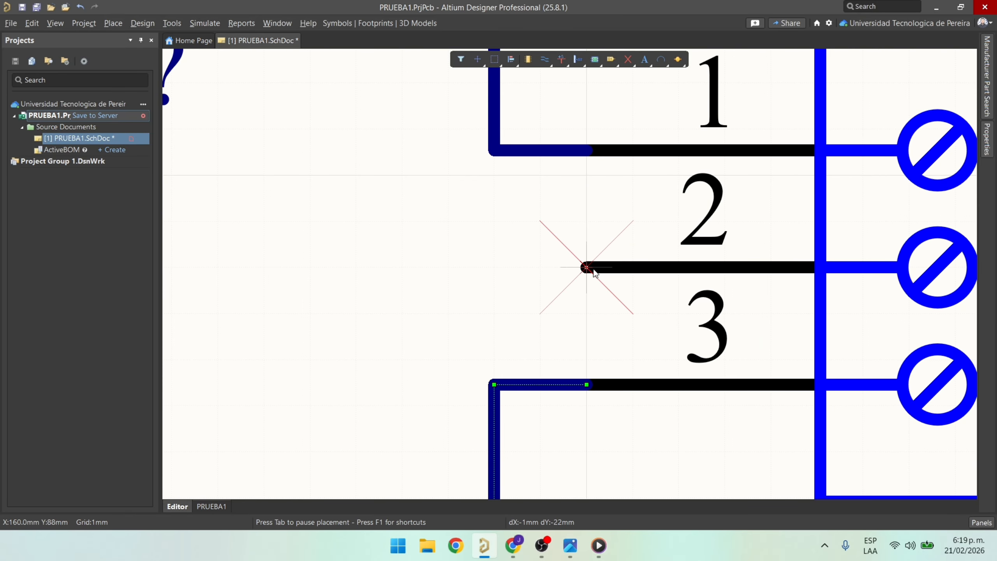
left_click(586, 267)
scroll(589, 259, "down", 5, "ctrl")
right_click(609, 234)
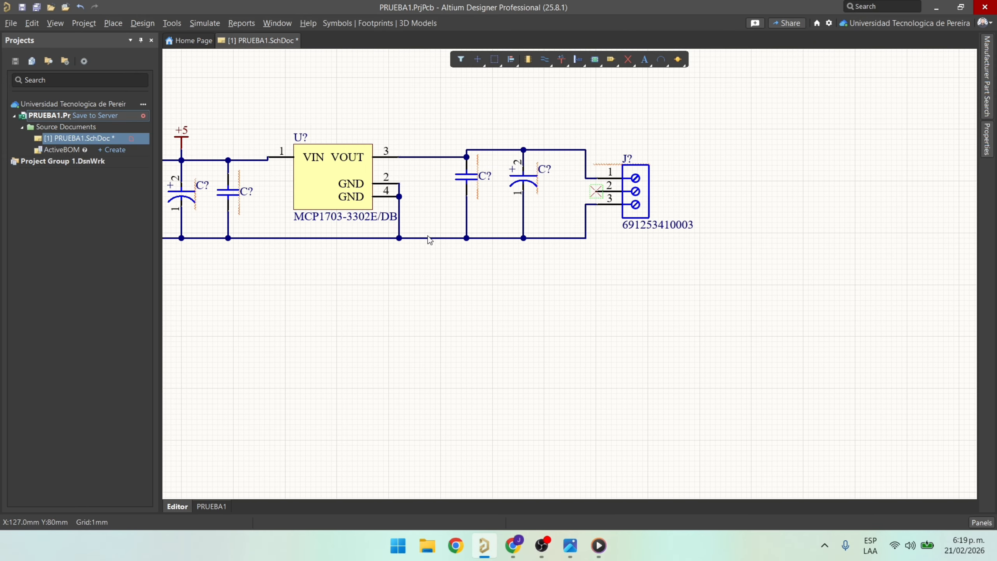
Search the manufacturer parts for "resistor", widen the results list and refine the search to "resistor 0805 330r".
right_click_drag(430, 239, 635, 269)
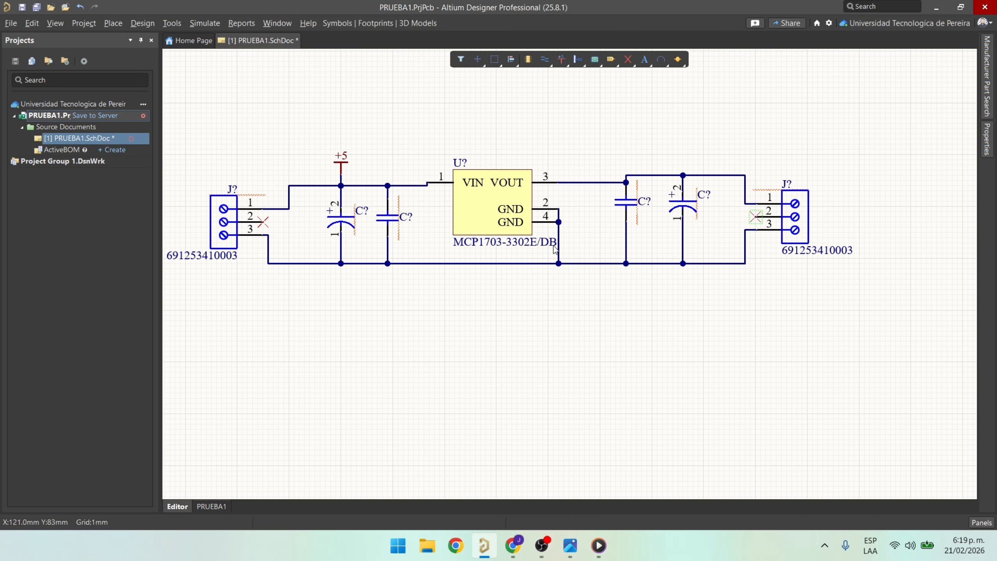
mouse_move(511, 295)
right_mouse_down()
mouse_move(314, 337)
mouse_move(509, 314)
right_mouse_up()
scroll(541, 313, "down", 1, "ctrl")
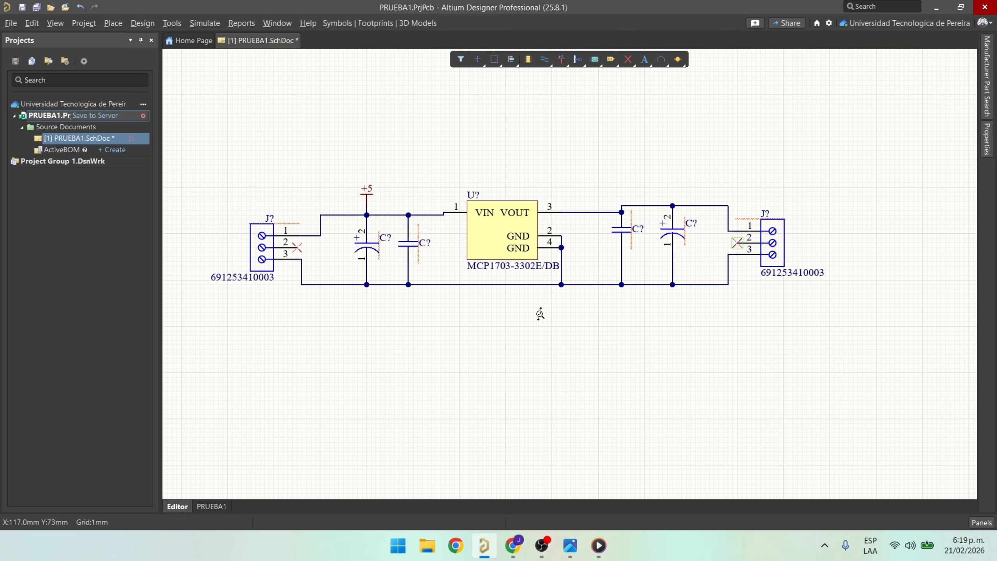
right_click_drag(663, 336, 635, 326)
left_click(990, 79)
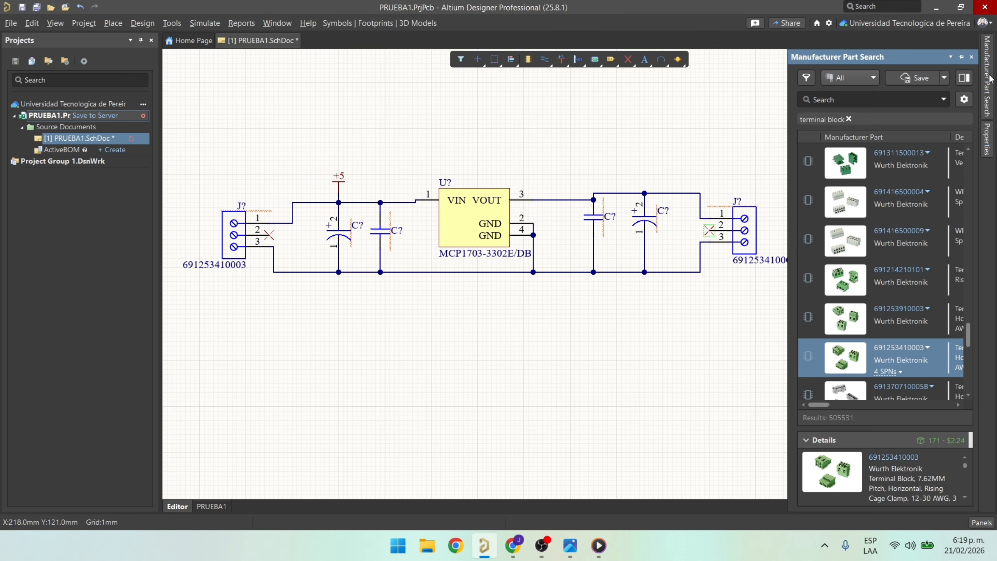
left_click(864, 101)
key("Return")
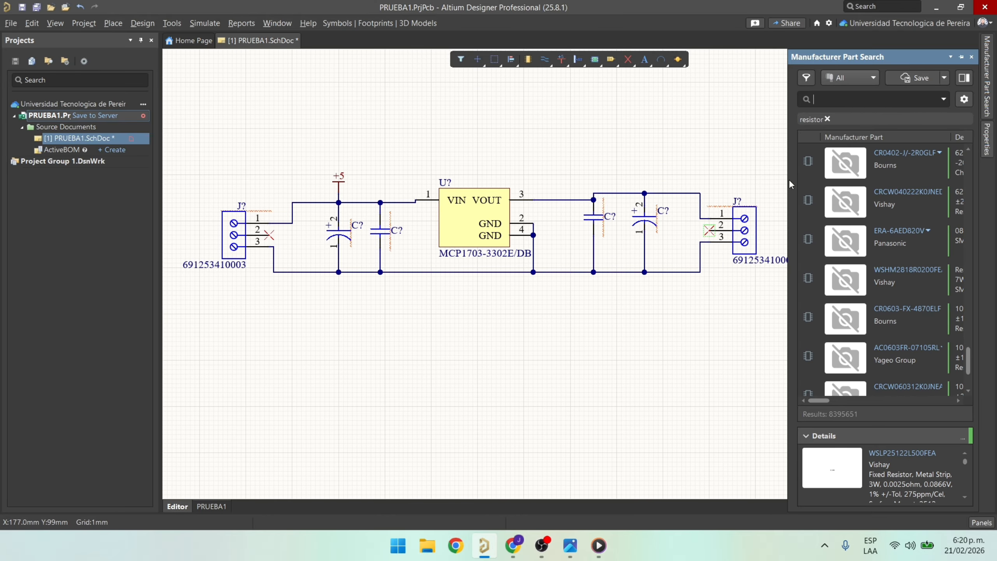
left_click_drag(788, 185, 594, 183)
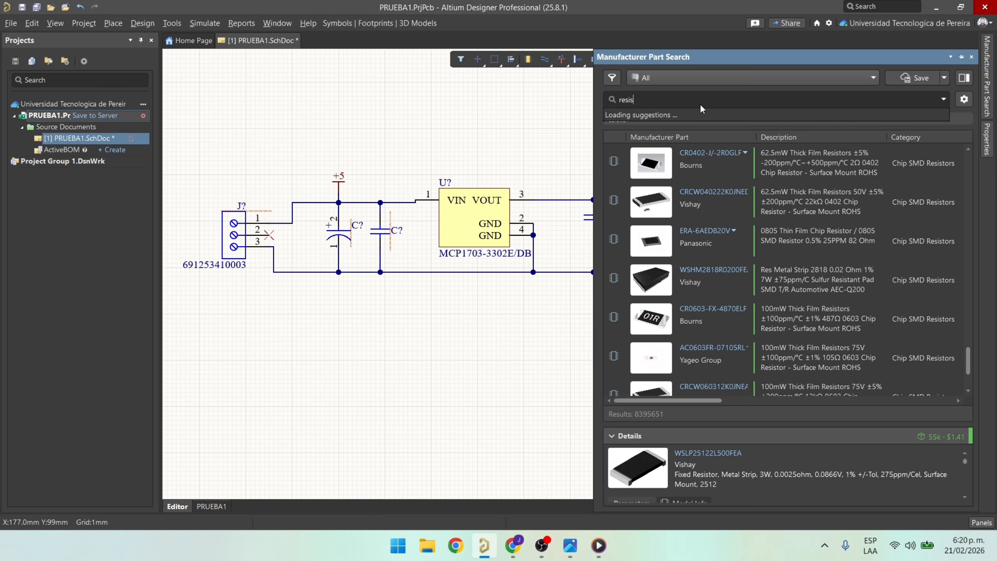
type("tor 0805")
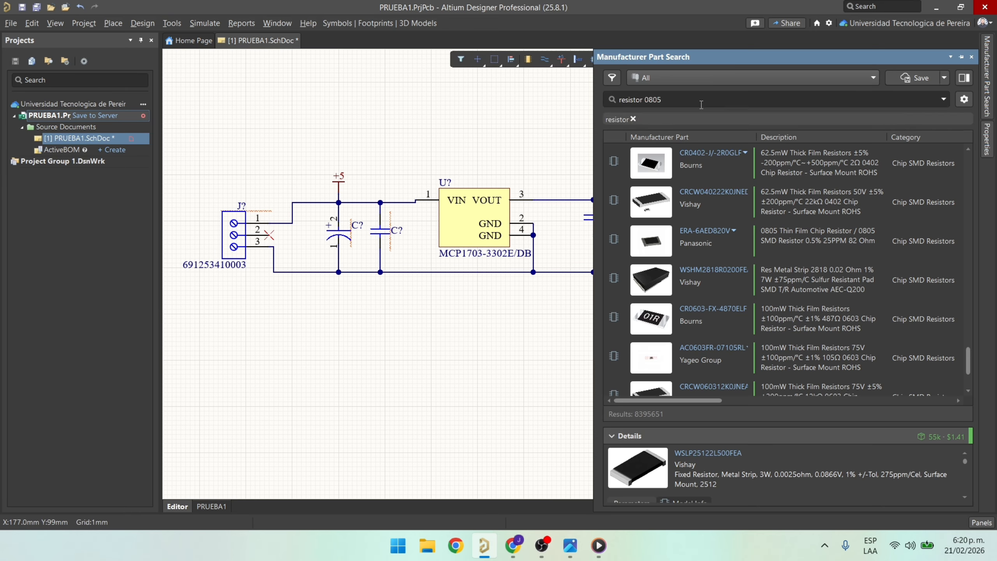
type(" 330r")
key("Return")
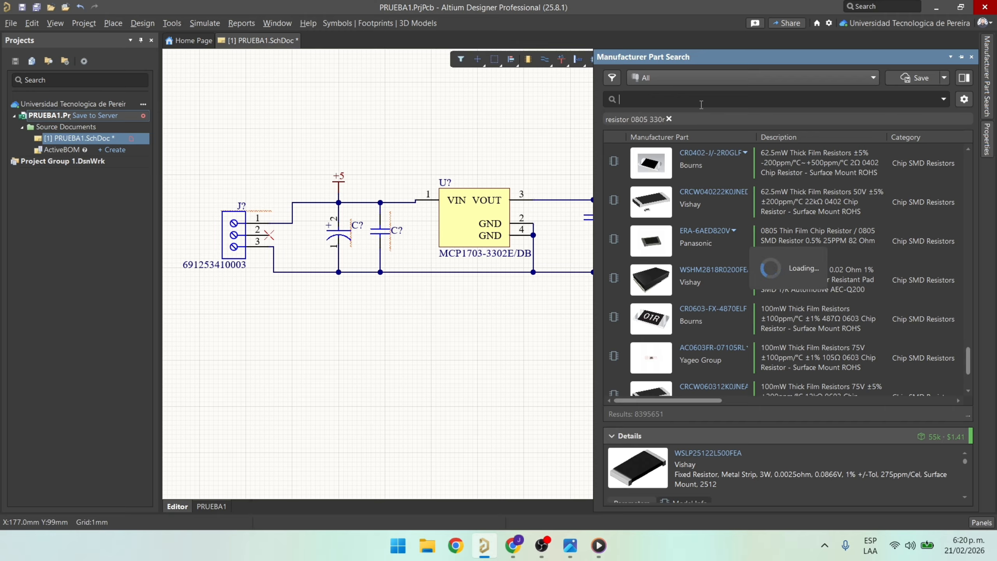
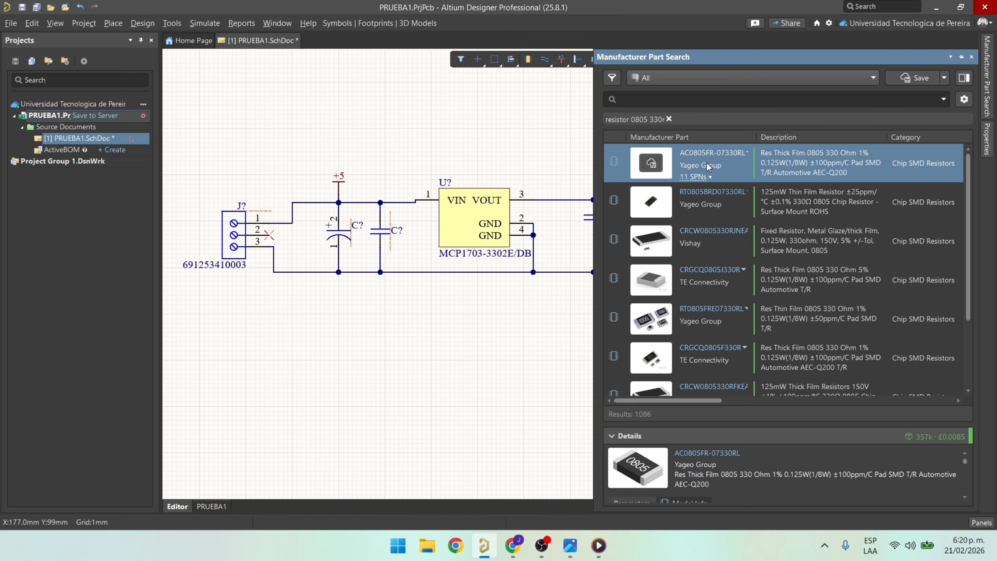
Place the Yageo AC0805FR-07330RL resistor vertically below the output side of the circuit.
right_click(648, 163)
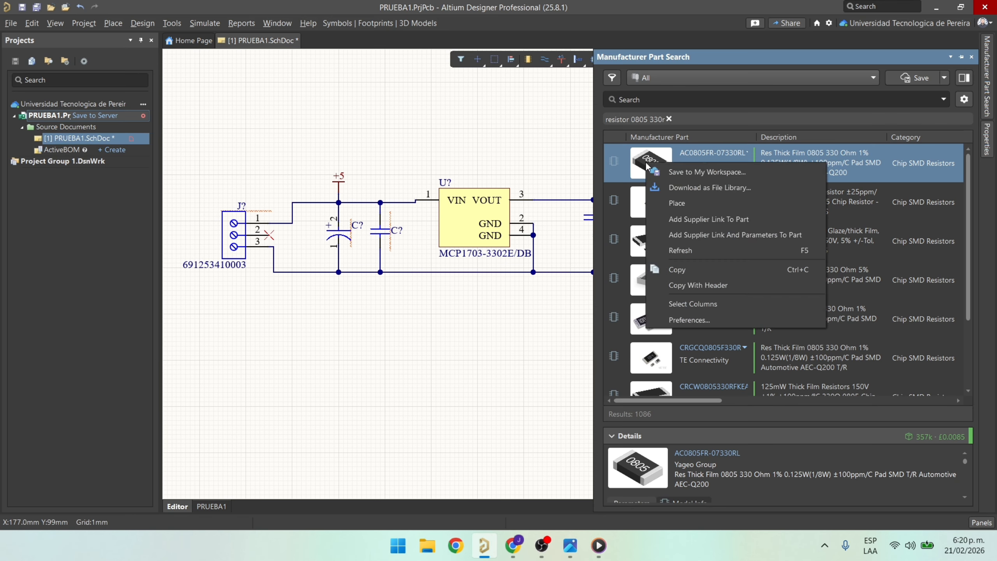
left_click(705, 203)
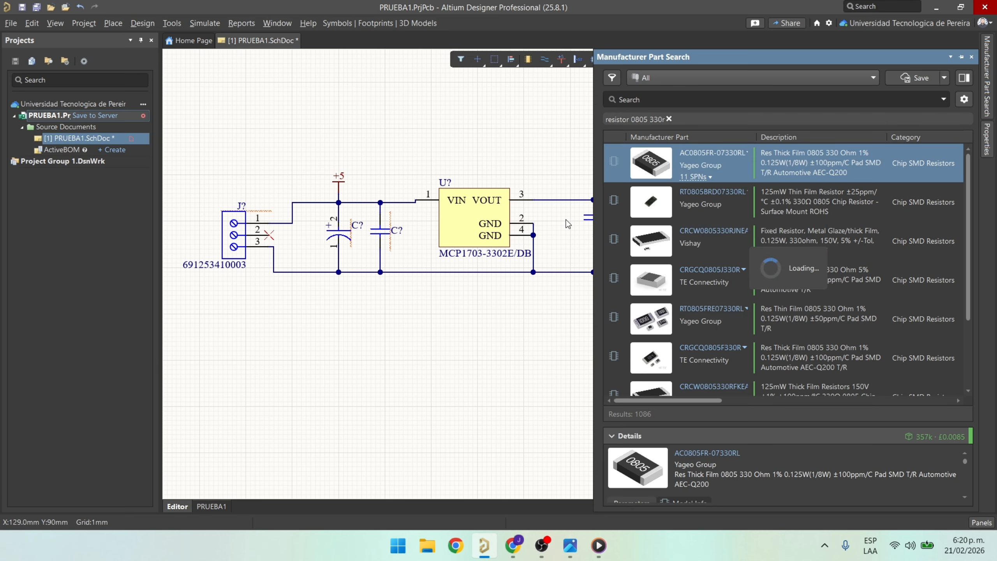
right_click_drag(568, 224, 430, 198)
key("space")
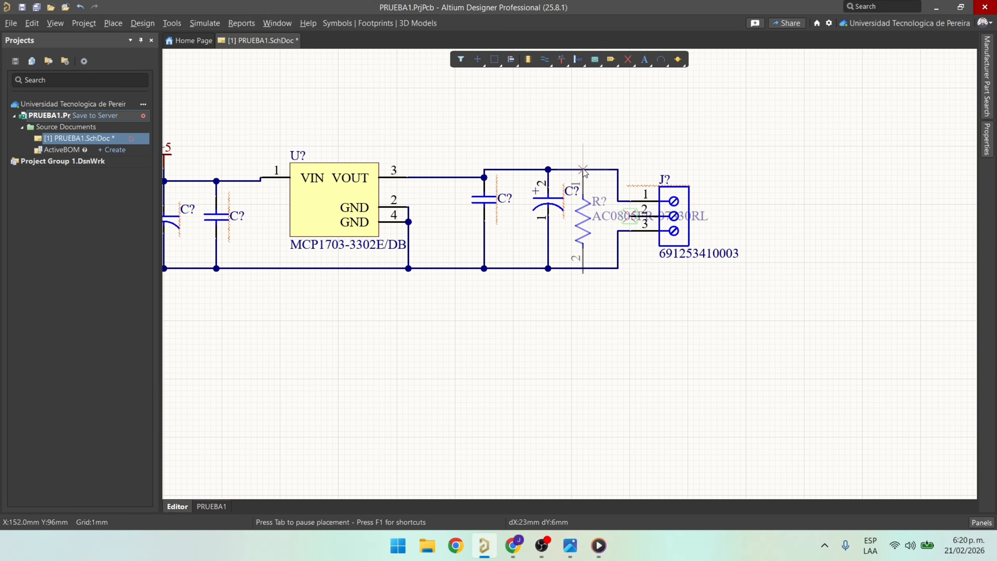
left_click(565, 322)
key("Escape")
Delete the wire between terminal block pin 3 and the polarized output capacitor, and move the output terminal block farther from the capacitors.
scroll(623, 279, "up", 5, "ctrl")
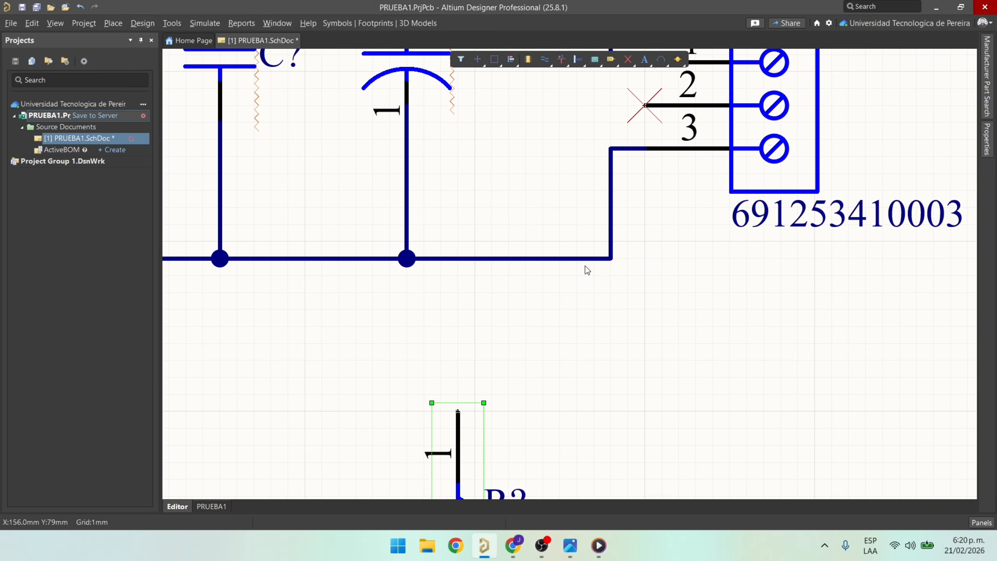
left_click(579, 259)
key("Delete")
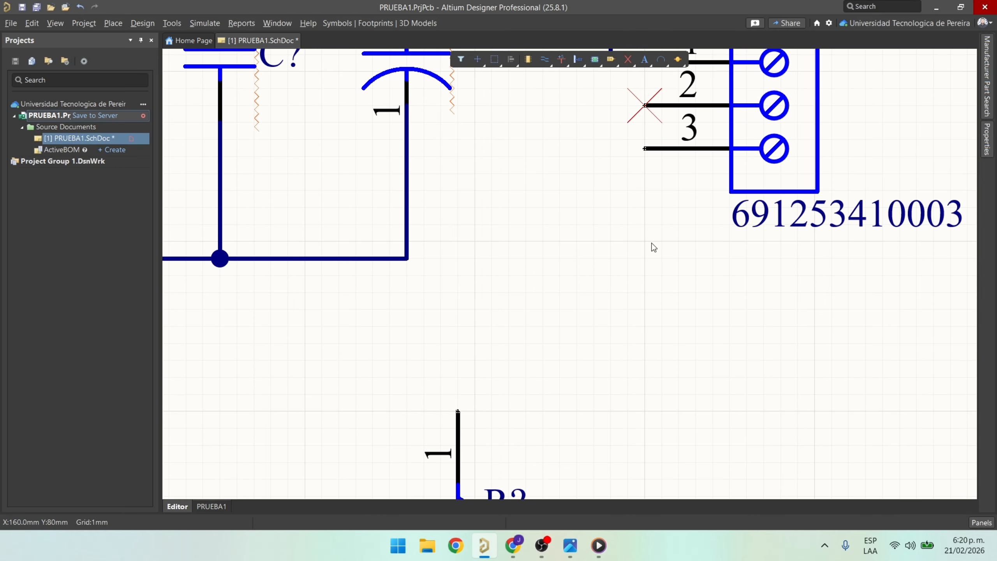
scroll(652, 244, "down", 5, "ctrl")
left_click_drag(713, 186, 754, 170)
scroll(703, 251, "up", 4, "ctrl")
Move the resistor between the polarized output capacitor and the output terminal block, just under the output wire.
left_click_drag(616, 333, 684, 156)
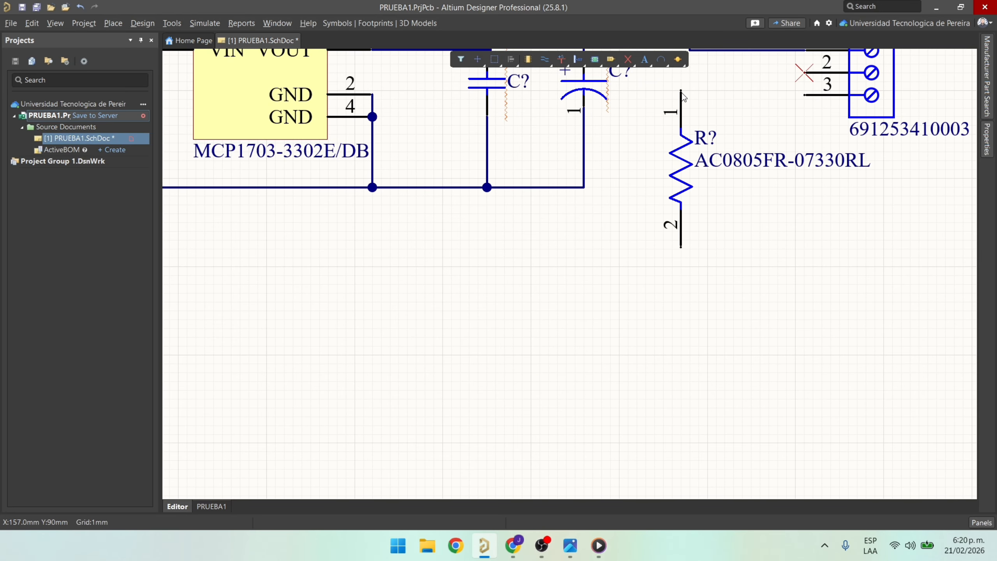
scroll(617, 248, "up", 3, "ctrl")
right_click_drag(625, 304, 644, 280)
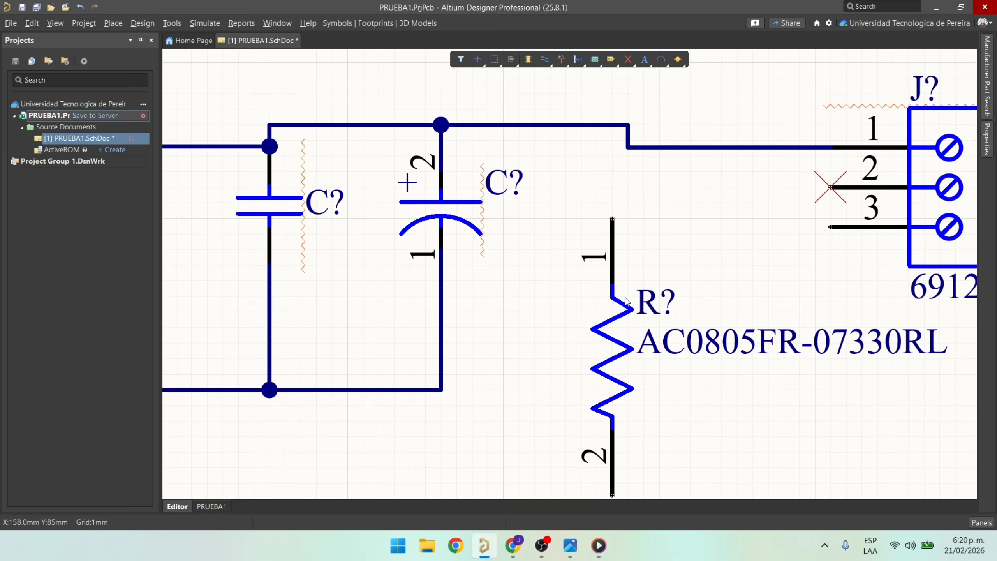
left_click_drag(625, 298, 619, 203)
scroll(648, 204, "up", 1, "ctrl")
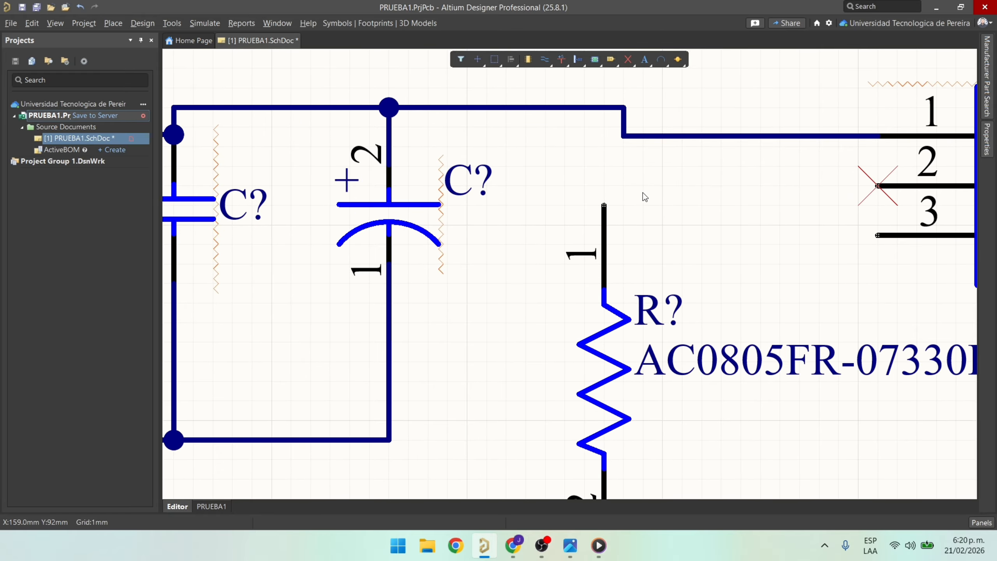
Draw a straight wire from pin 1 of the resistor up to the output wire.
key("ctrl+w")
left_click(604, 205)
left_click(604, 107)
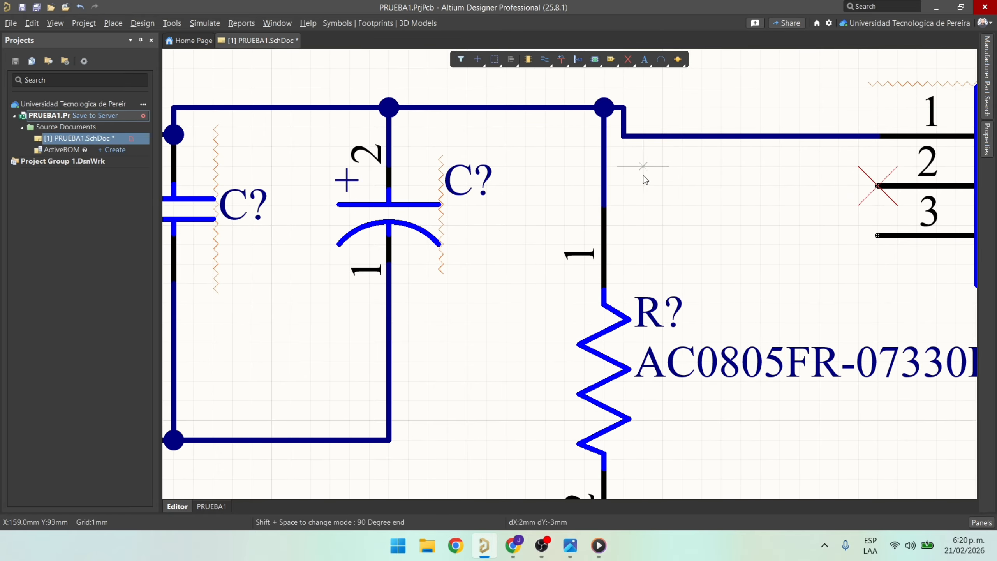
scroll(645, 179, "down", 3, "ctrl")
key("Escape")
Hide the part number comments of the resistor and the output terminal block.
double_click(628, 267)
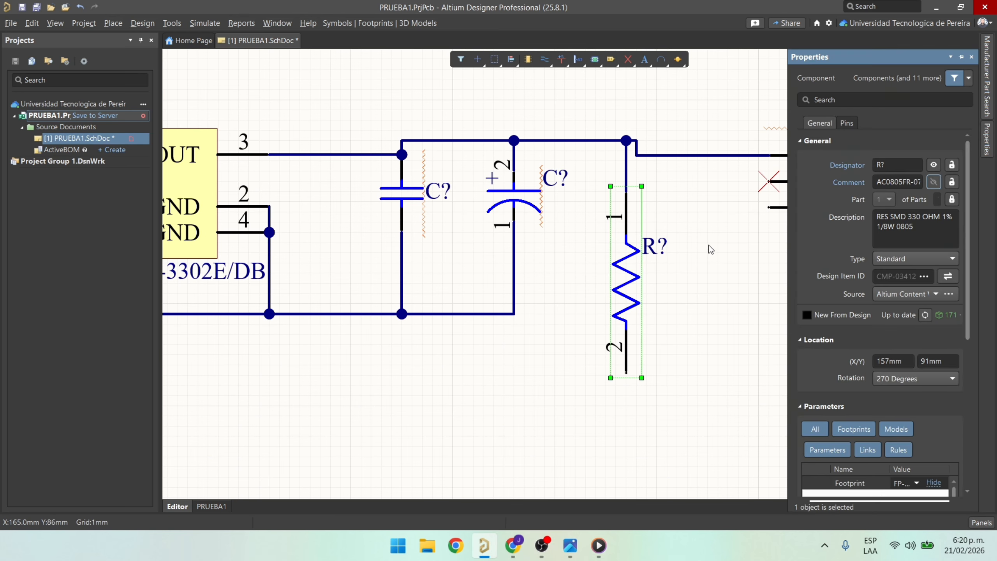
right_click_drag(708, 247, 563, 196)
left_click(594, 255)
left_click(697, 158)
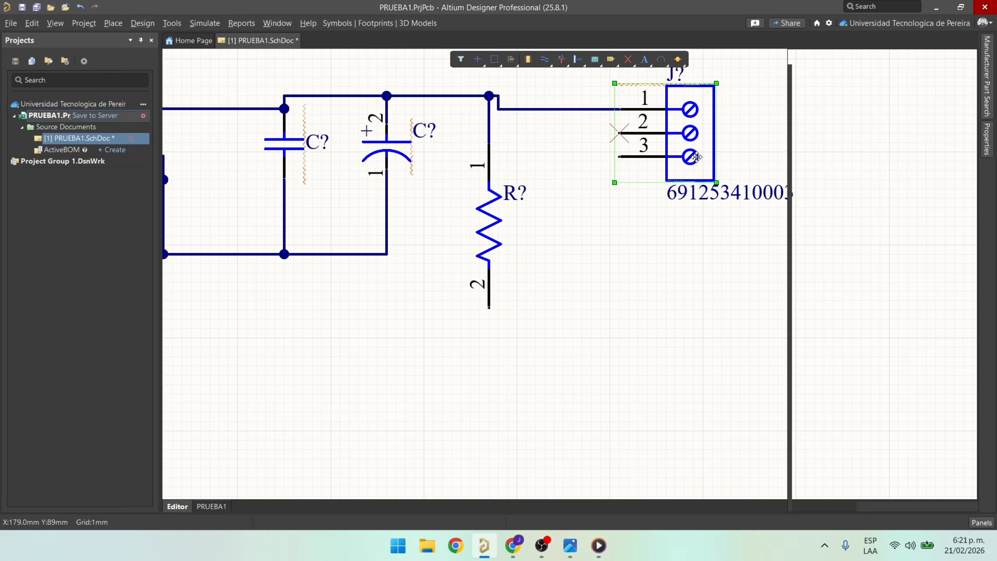
scroll(527, 272, "down", 2, "ctrl")
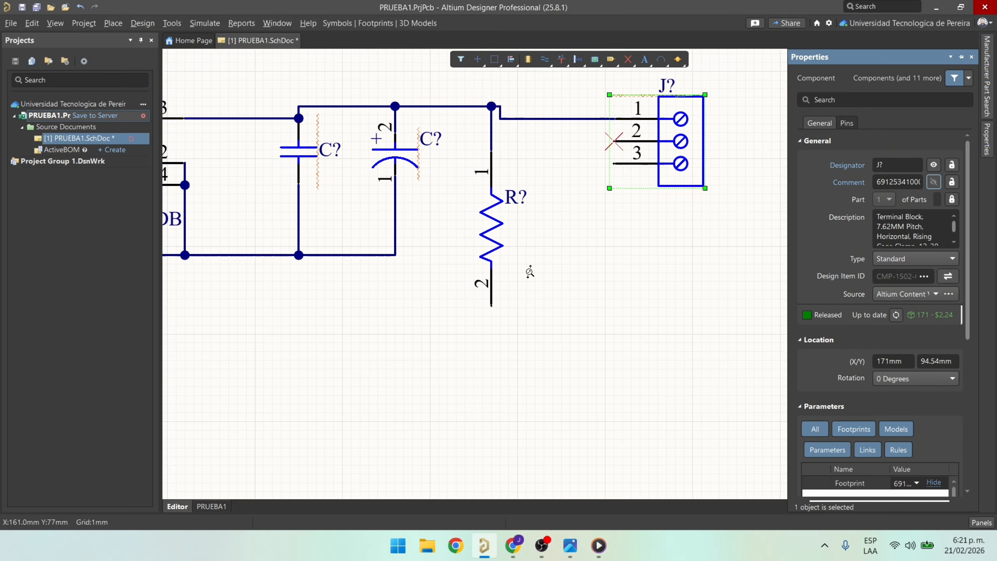
left_click(509, 304)
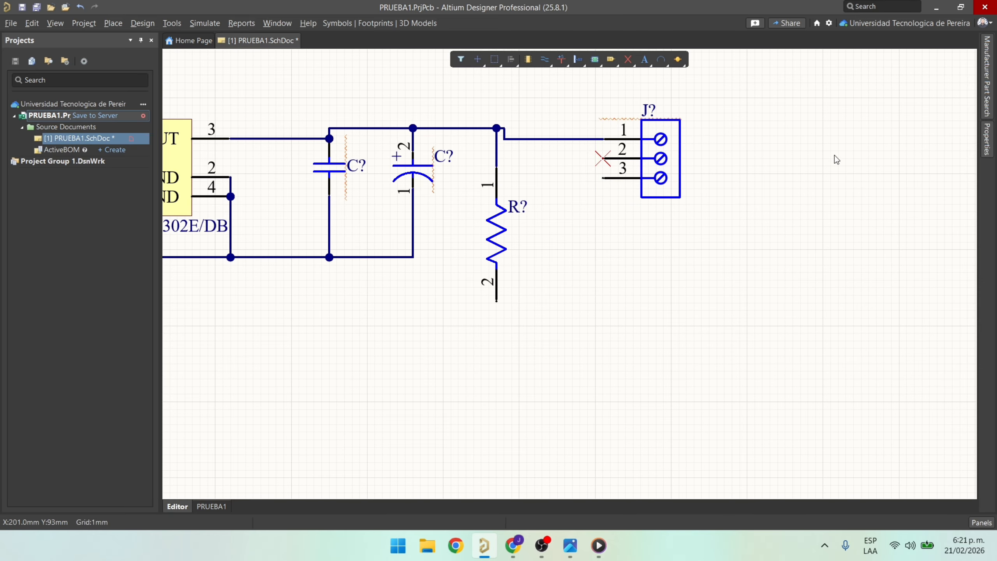
Search the manufacturer parts for "led0805".
left_click(988, 84)
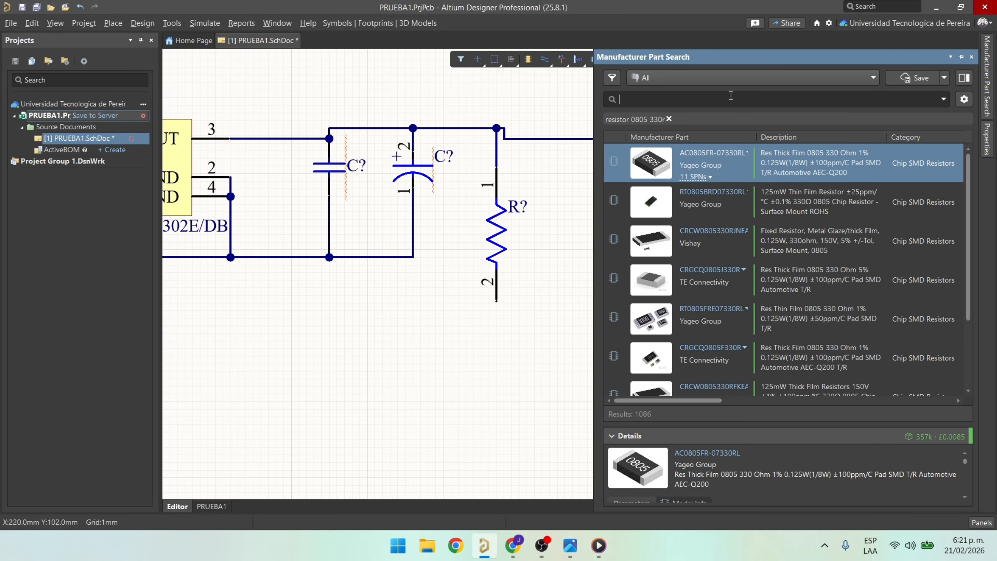
type("led0805")
key("Return")
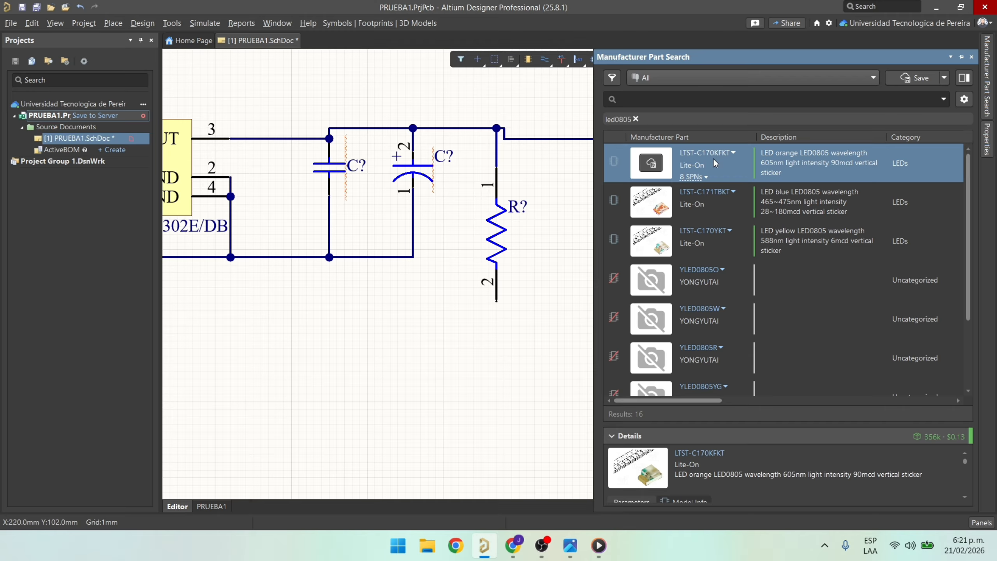
Place the blue Lite-On LTST-C171TBKT LED directly below the resistor, rotated vertically with pin 2 facing the resistor.
left_click(728, 207)
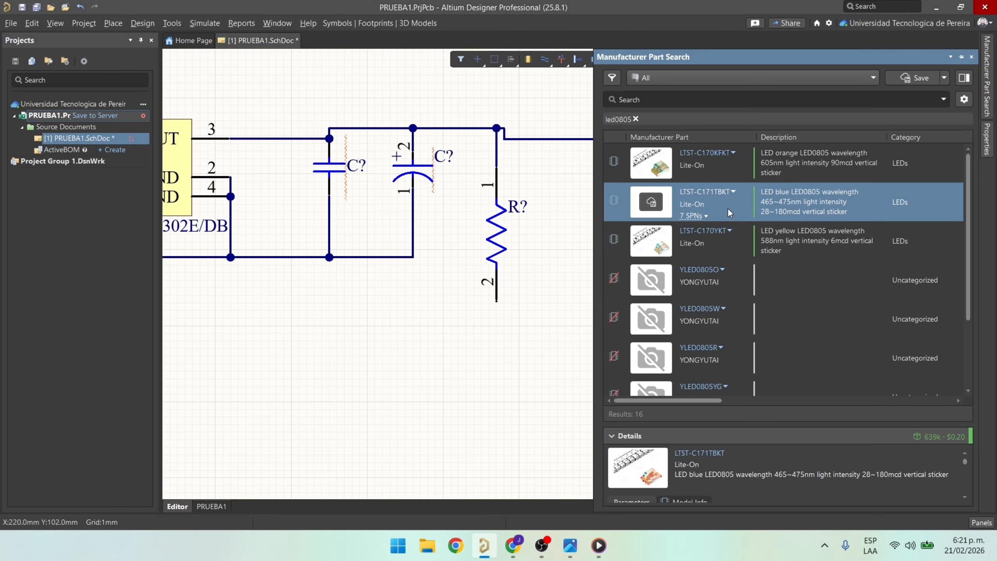
right_click(728, 208)
left_click(765, 249)
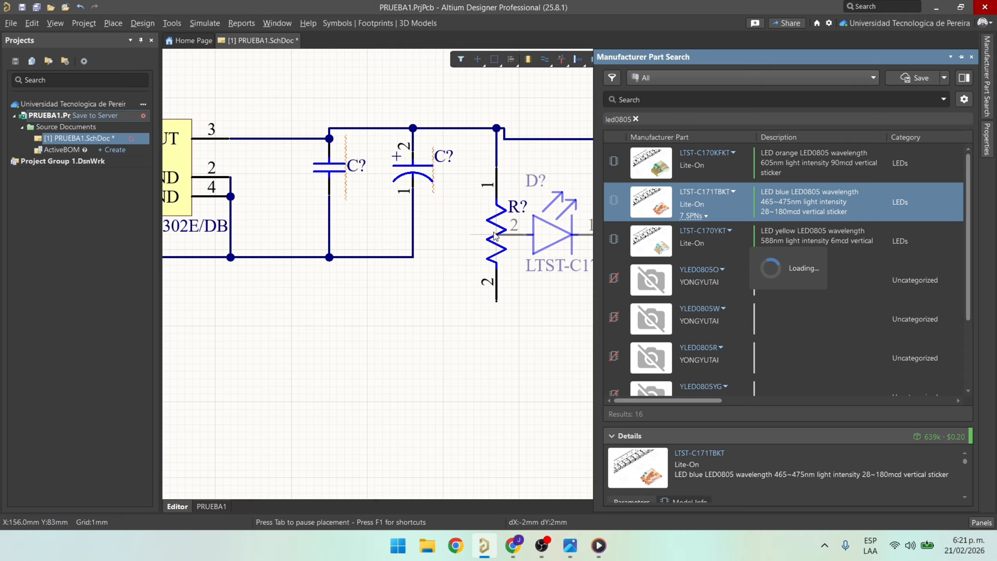
key("space")
key("space")
key("space")
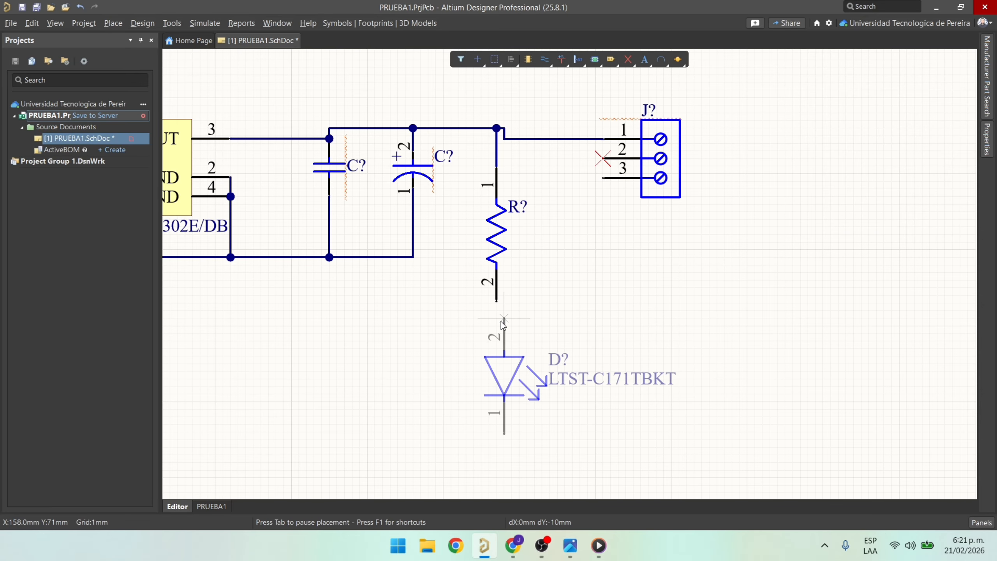
left_click(499, 321)
scroll(518, 302, "up", 3, "ctrl")
key("Escape")
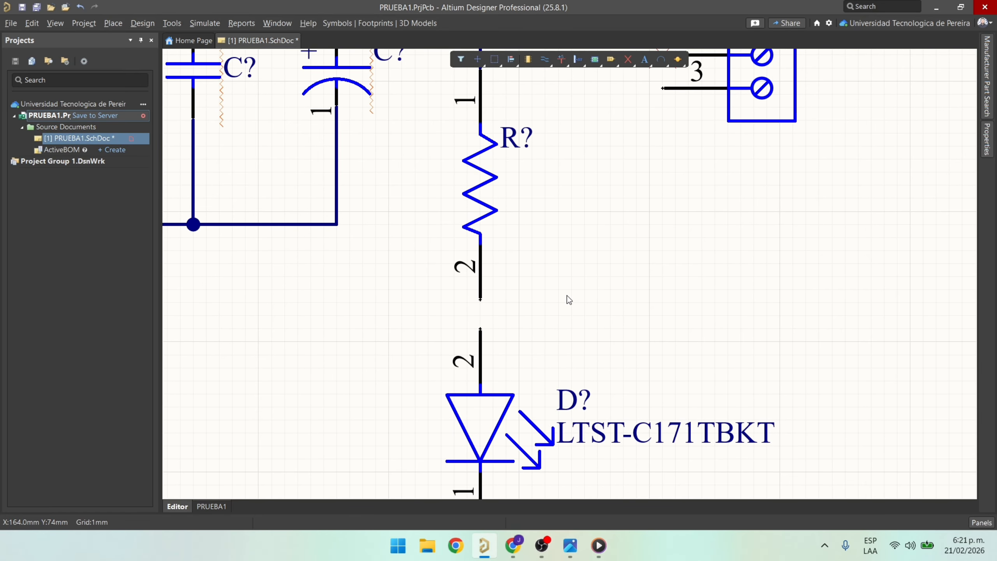
Wire pin 2 of the resistor to pin 2 of the LED.
key("ctrl+w")
left_click(480, 299)
left_click(481, 328)
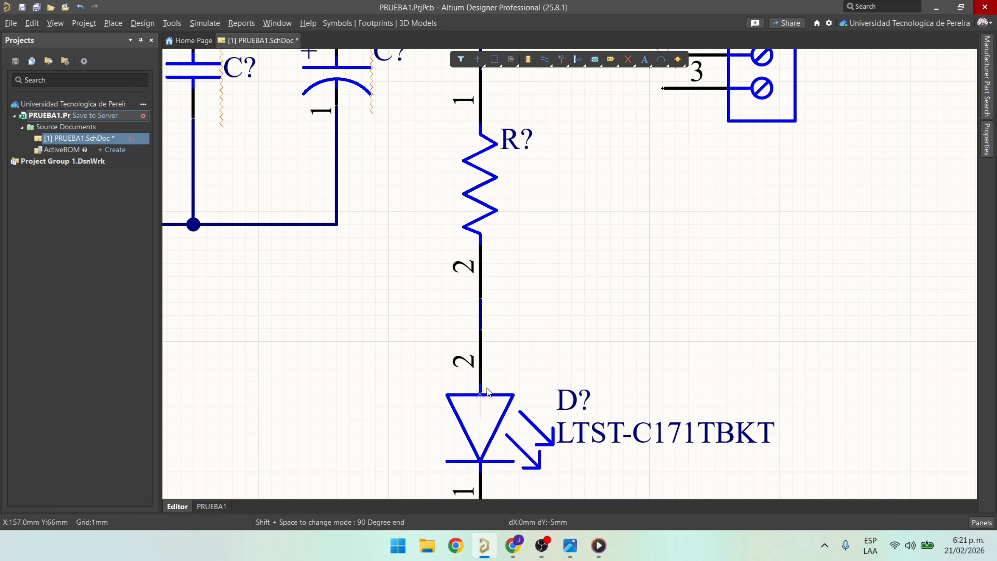
Wire pin 1 of the LED down, across and up to the ground rail below the output polarized capacitor.
scroll(487, 391, "down", 4, "ctrl")
scroll(544, 373, "up", 3, "ctrl")
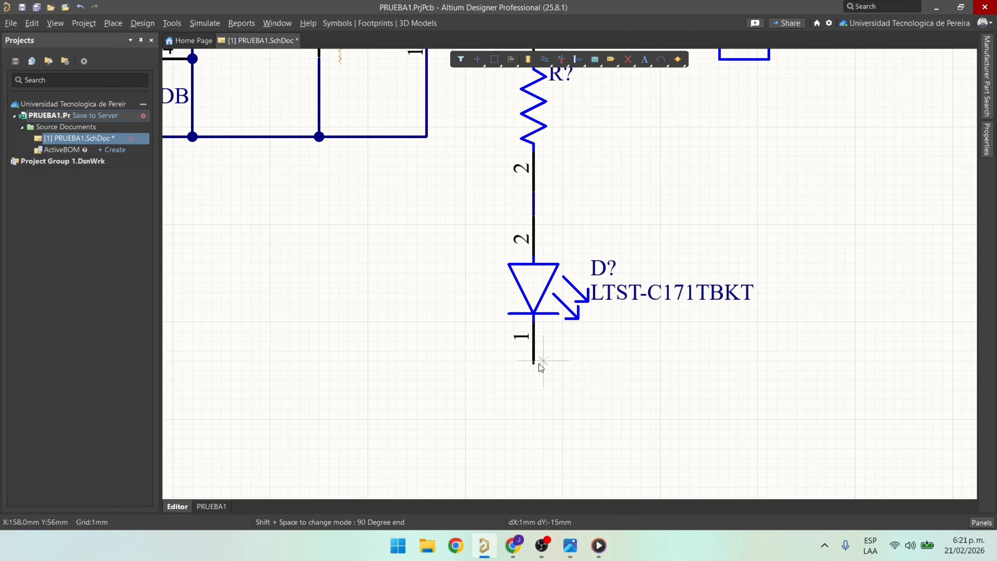
left_click(538, 364)
scroll(510, 391, "up", 3, "ctrl")
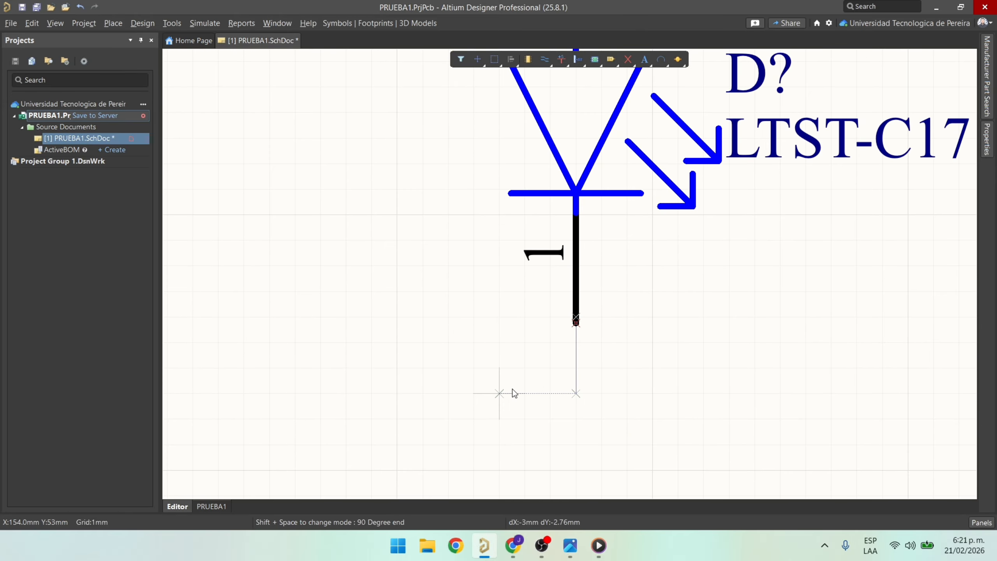
key("space")
scroll(395, 295, "down", 4, "ctrl")
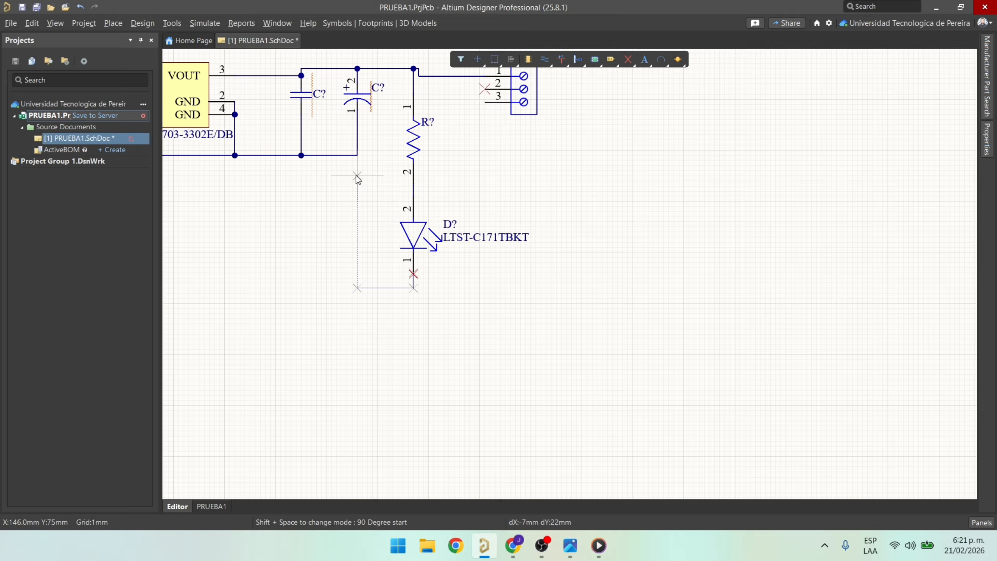
scroll(356, 173, "up", 4, "ctrl")
left_click(362, 118)
scroll(405, 167, "down", 5, "ctrl")
right_click(491, 189)
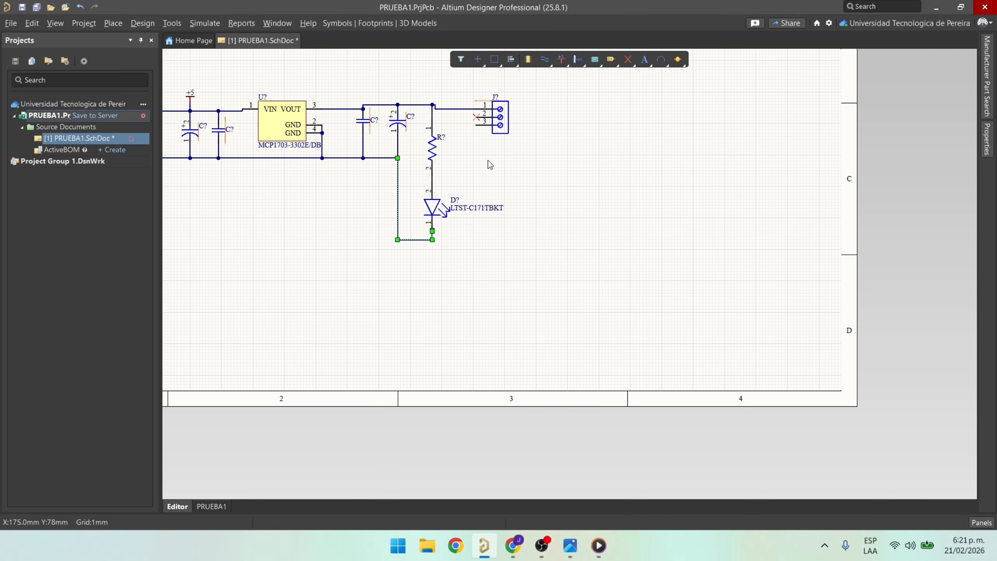
scroll(490, 165, "up", 3, "ctrl")
scroll(411, 327, "up", 2, "ctrl")
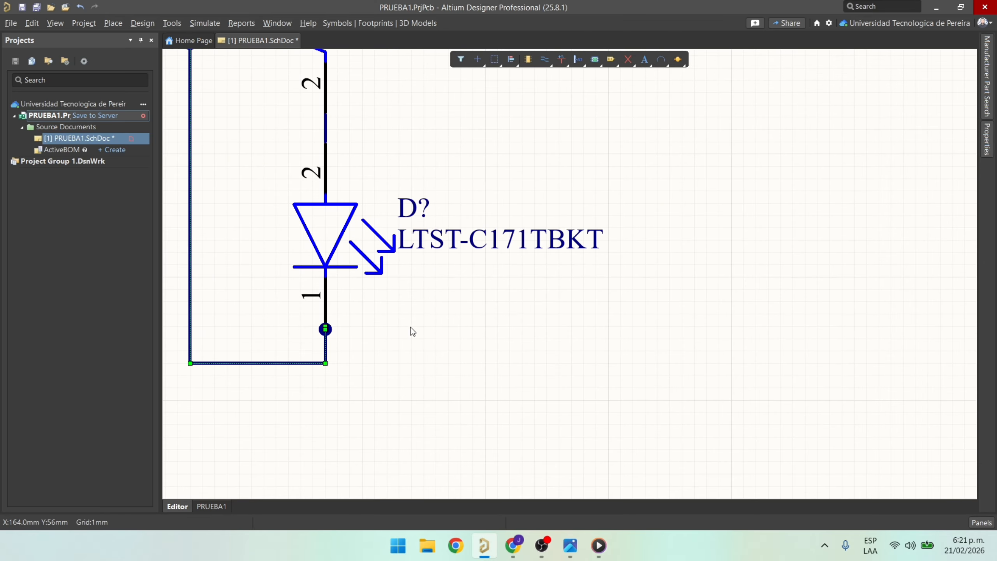
Hide the LTST-C171TBKT comment of the LED.
double_click(326, 236)
left_click(934, 181)
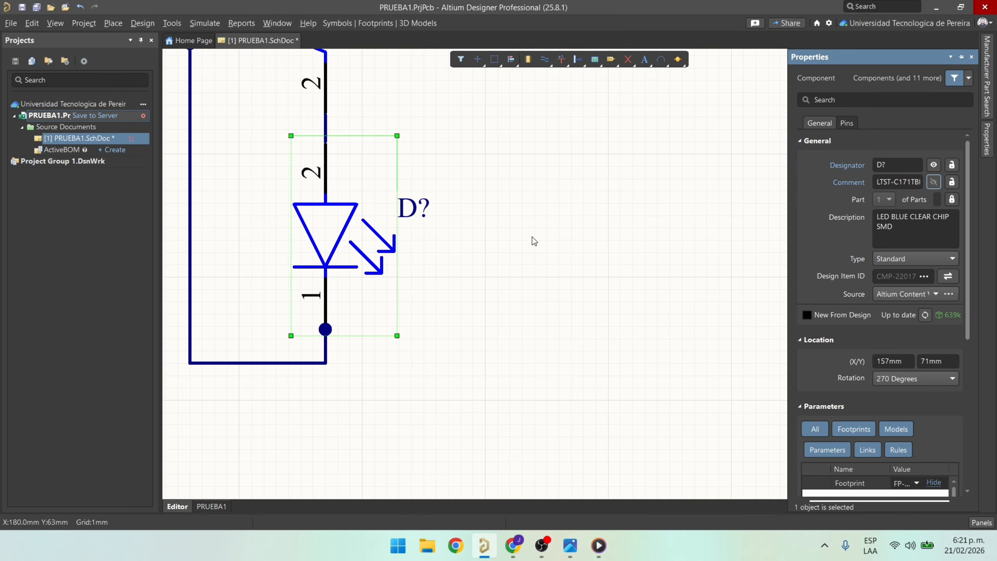
scroll(565, 230, "down", 4, "ctrl")
right_click_drag(564, 230, 641, 308)
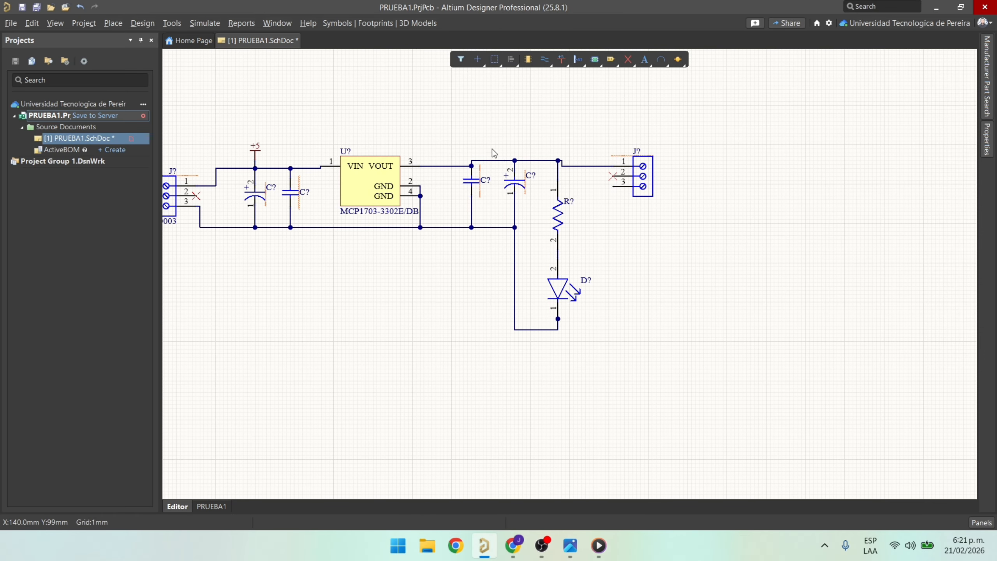
scroll(493, 149, "up", 3, "ctrl")
scroll(578, 195, "down", 3, "ctrl")
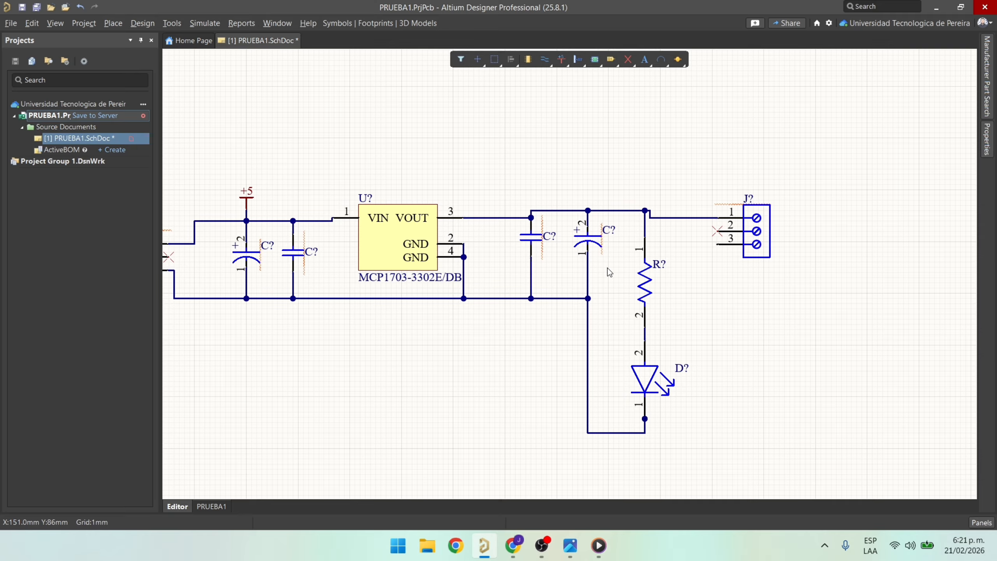
Wire the corner of the ground wire below the LED to pin 3 of the output terminal block.
right_click_drag(608, 269, 681, 183)
key("ctrl+w")
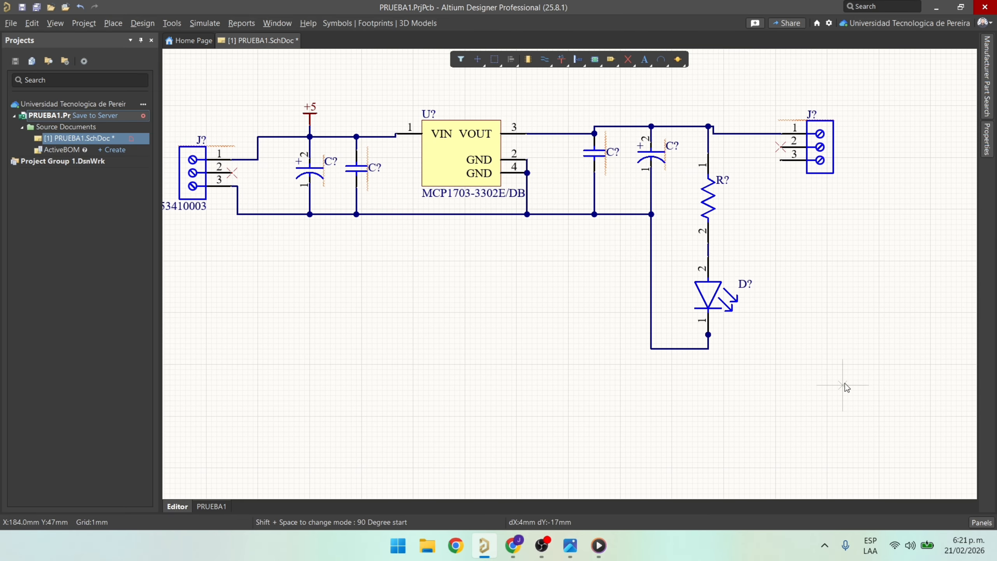
scroll(728, 334, "up", 4, "ctrl")
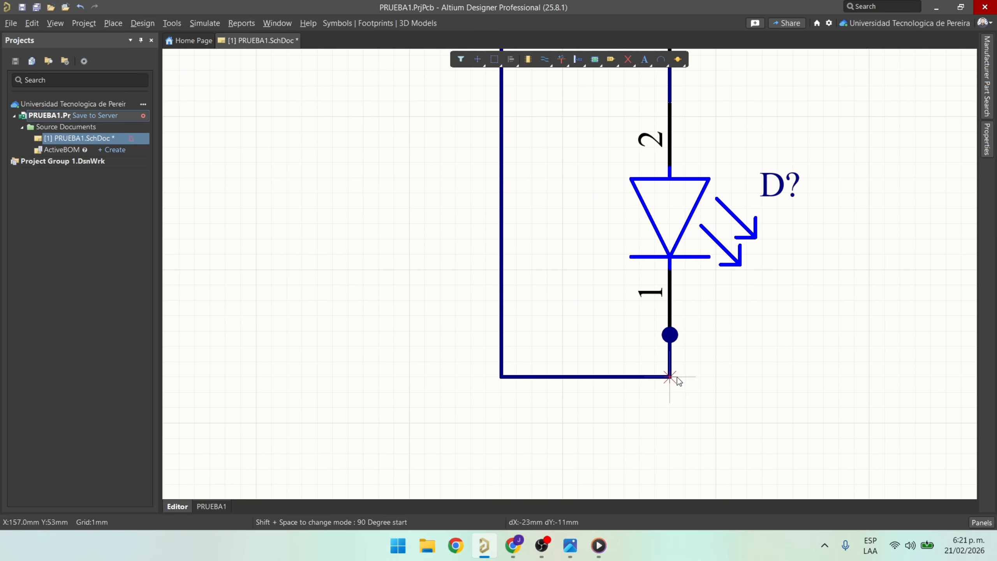
left_click(670, 377)
scroll(764, 361, "down", 4, "ctrl")
scroll(821, 153, "up", 1, "ctrl")
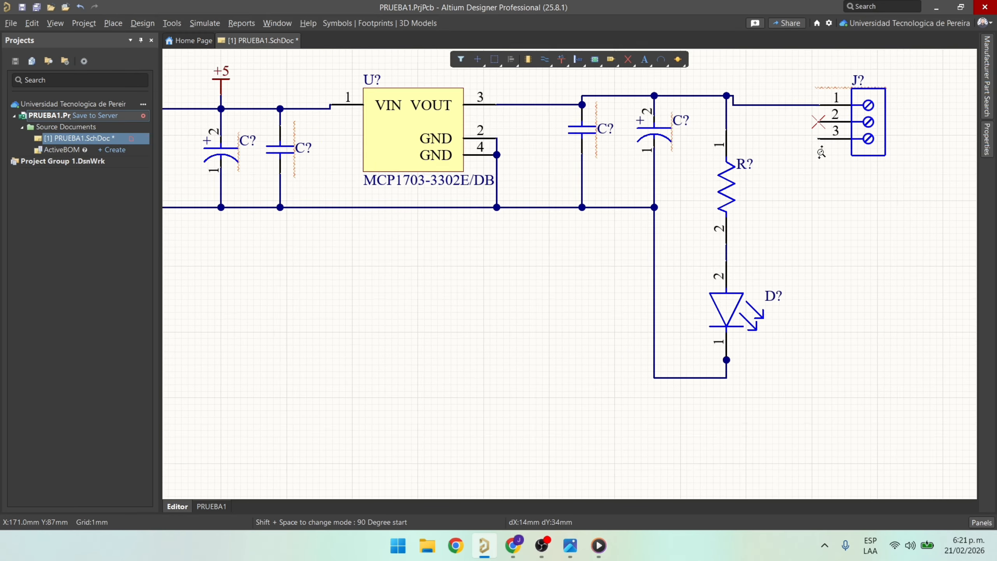
scroll(822, 152, "up", 3, "ctrl")
left_click(816, 117)
scroll(818, 234, "down", 3, "ctrl")
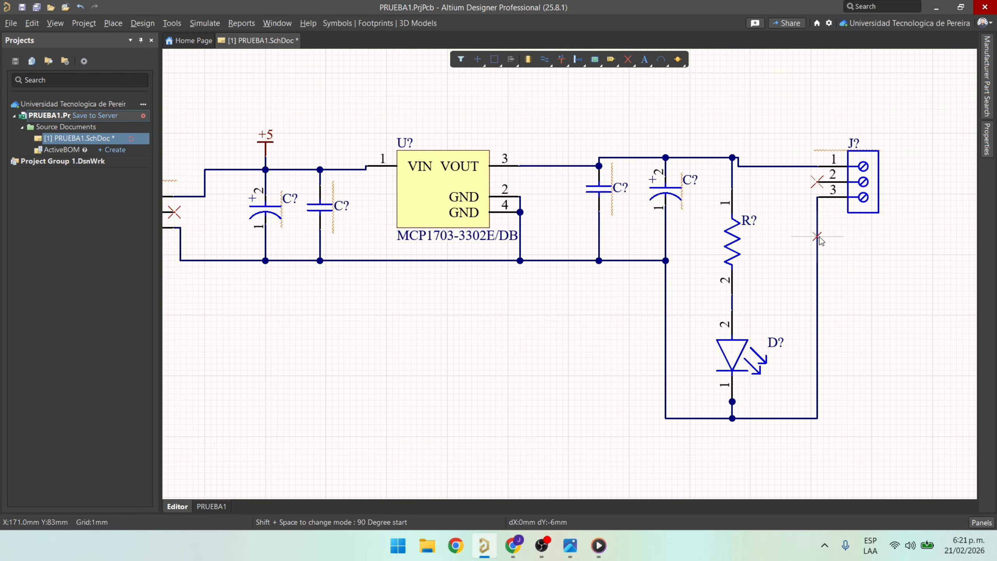
right_click(779, 287)
Delete the LED's ground wire and rewire pin 1 through the terminal block's ground wire to the rail below the output polarized capacitor.
scroll(755, 391, "up", 3, "ctrl")
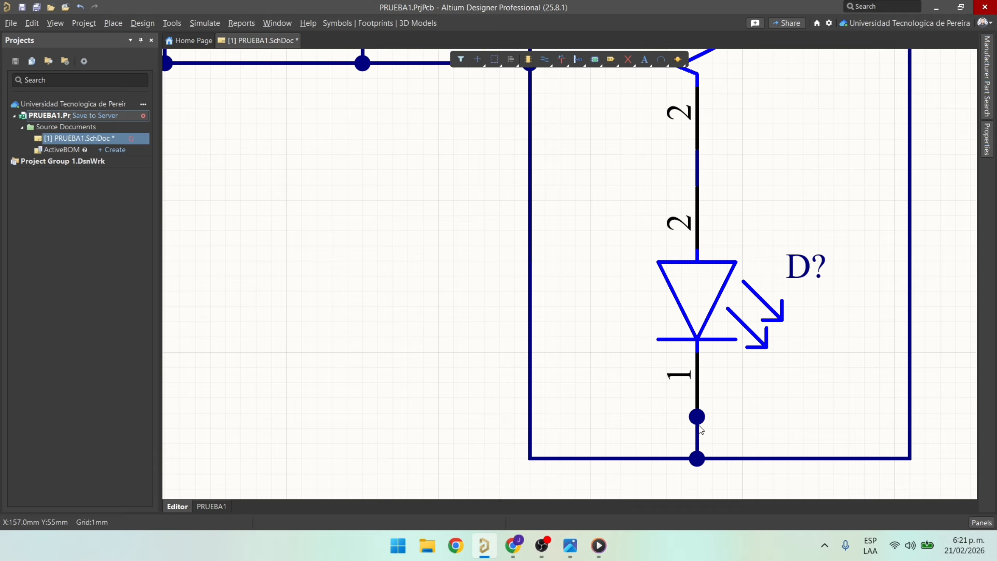
left_click(698, 441)
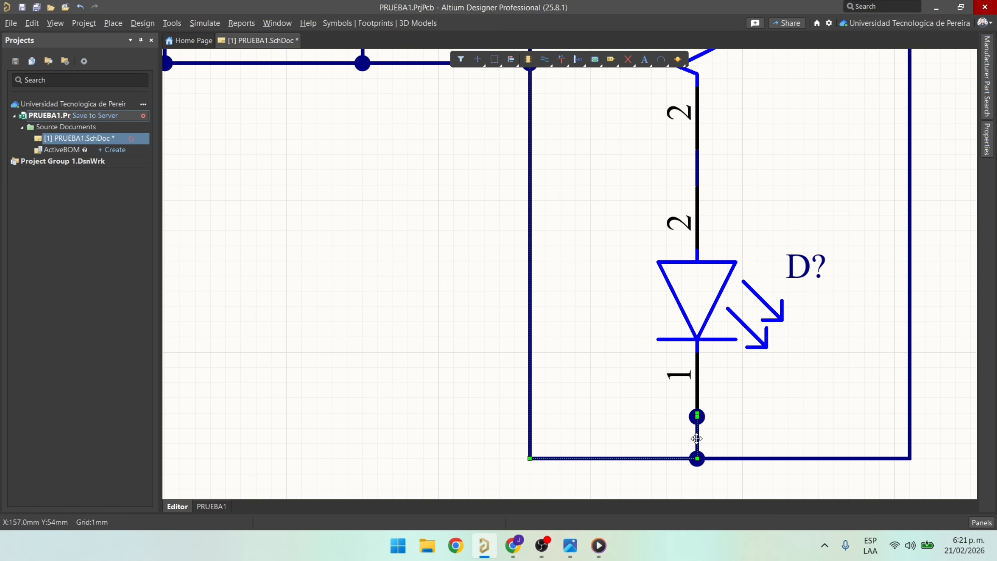
key("Delete")
key("ctrl+w")
left_click(697, 416)
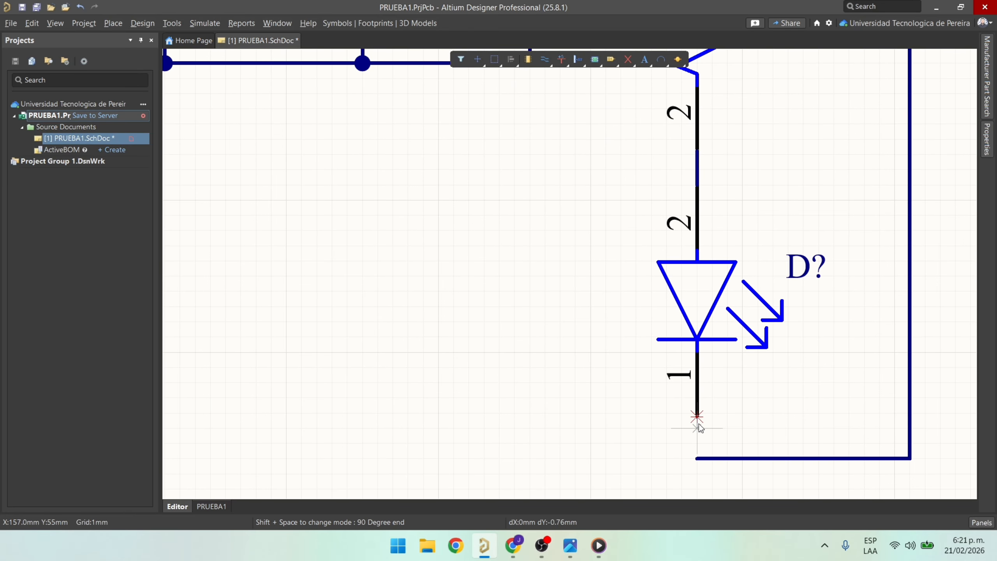
left_click(698, 457)
scroll(565, 388, "down", 4, "ctrl")
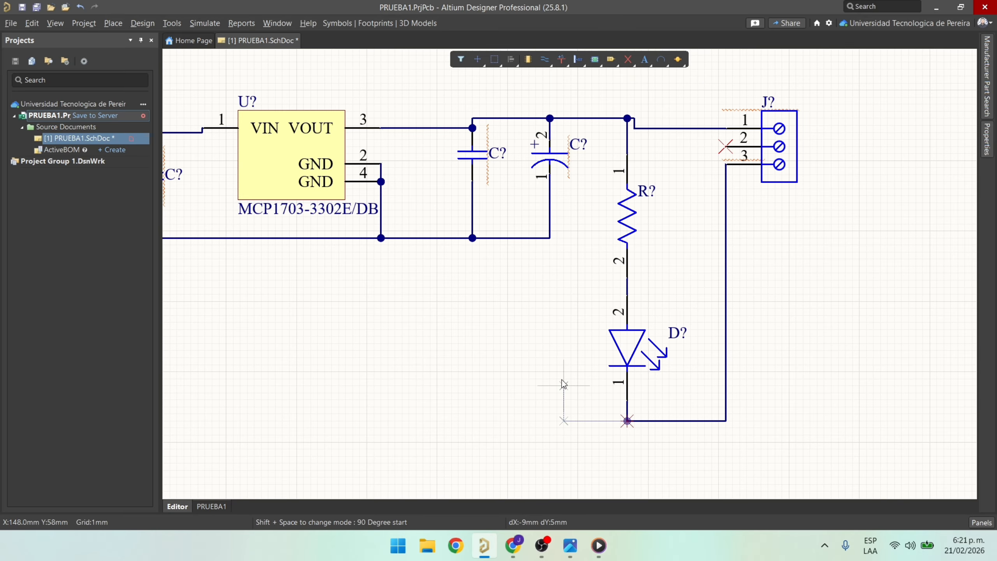
scroll(548, 251, "up", 4, "ctrl")
left_click(553, 215)
scroll(573, 216, "down", 4, "ctrl")
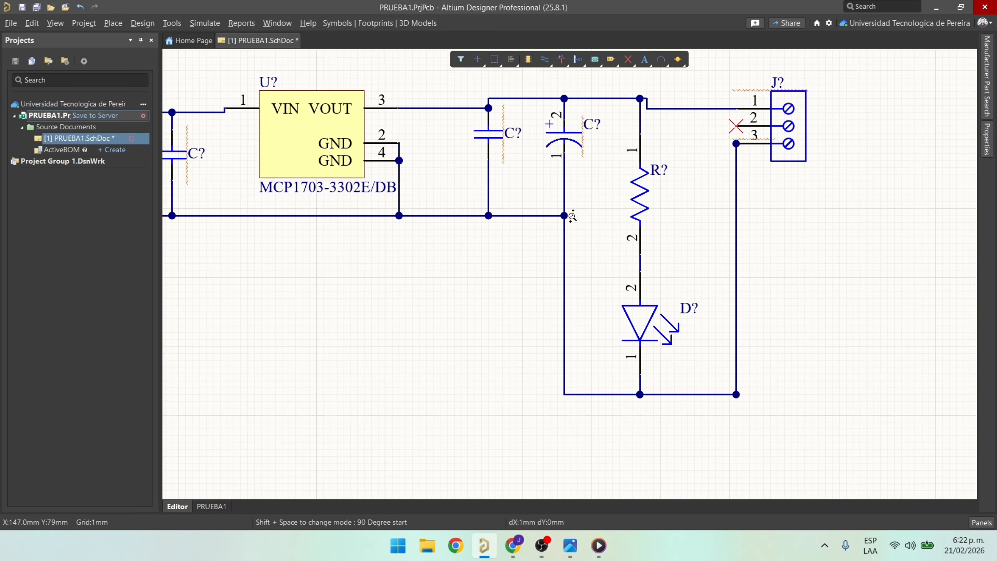
right_click(691, 257)
left_click(690, 257)
scroll(691, 261, "down", 1, "ctrl")
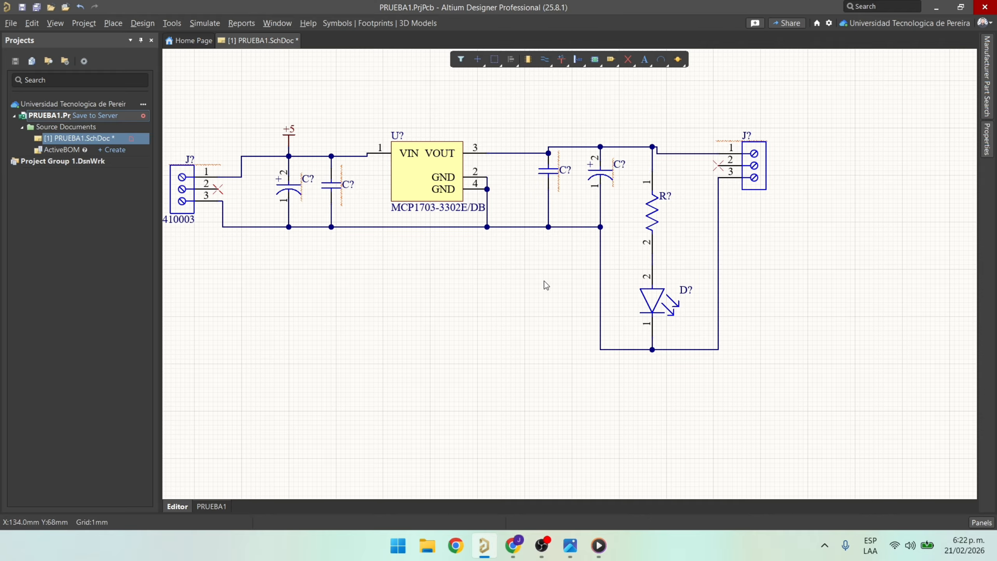
Examine the wiring and component designators of the whole regulator circuit, from the input to the output terminal block.
right_click_drag(460, 310, 550, 339)
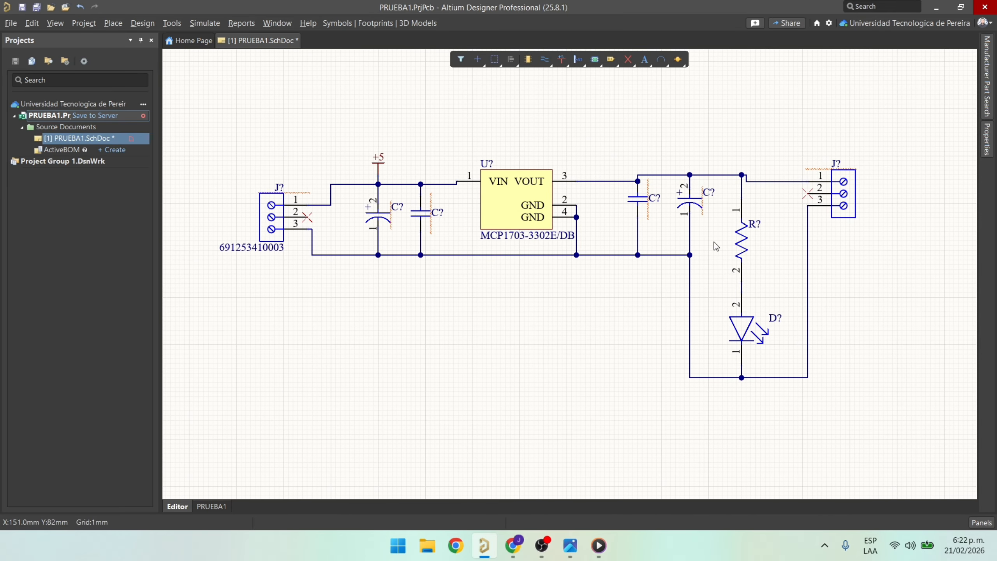
right_click_drag(621, 333, 604, 307)
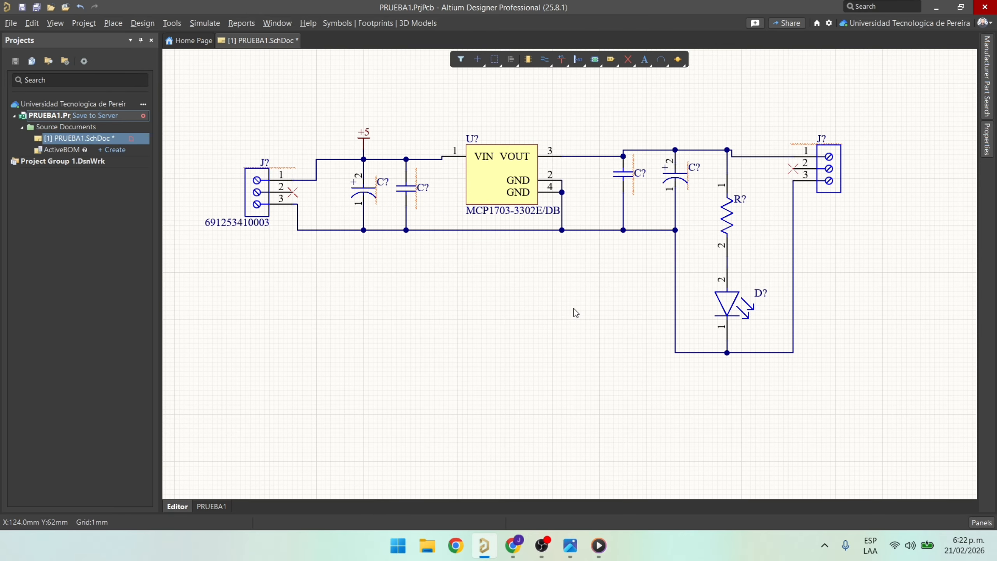
scroll(311, 173, "up", 3, "ctrl")
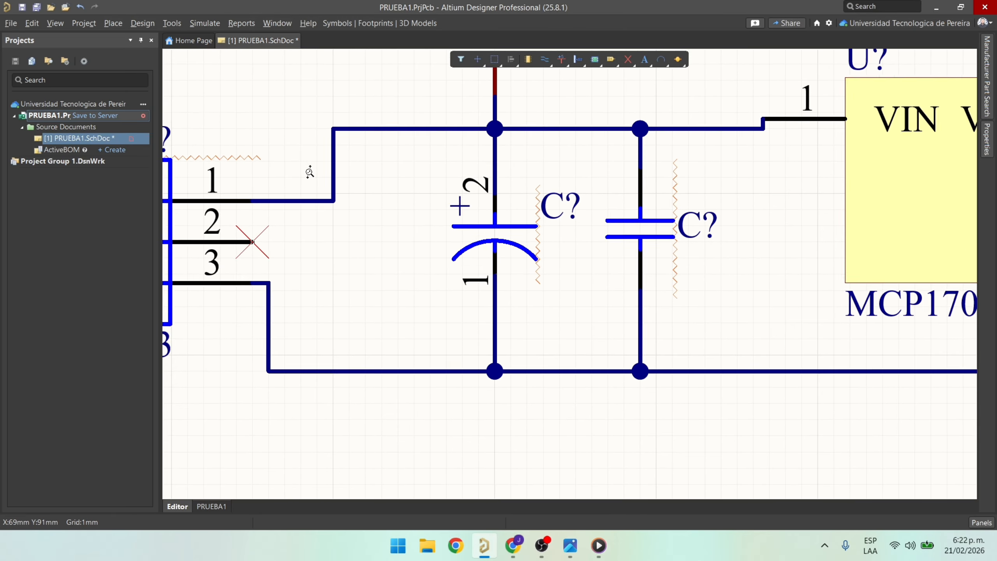
middle_click_drag(310, 173, 309, 168)
right_click_drag(317, 213, 461, 270)
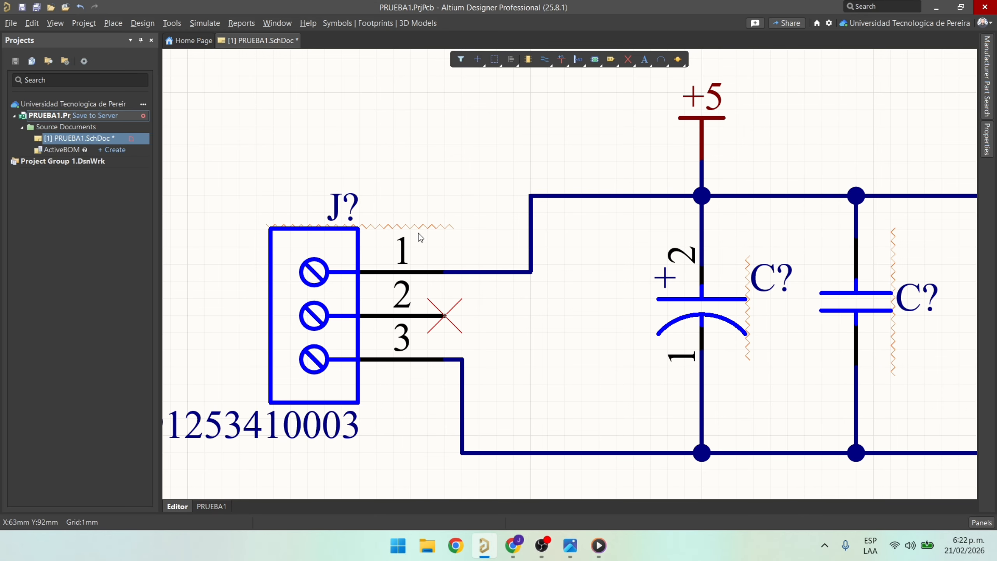
scroll(420, 234, "down", 3, "ctrl")
right_click_drag(603, 259, 459, 208)
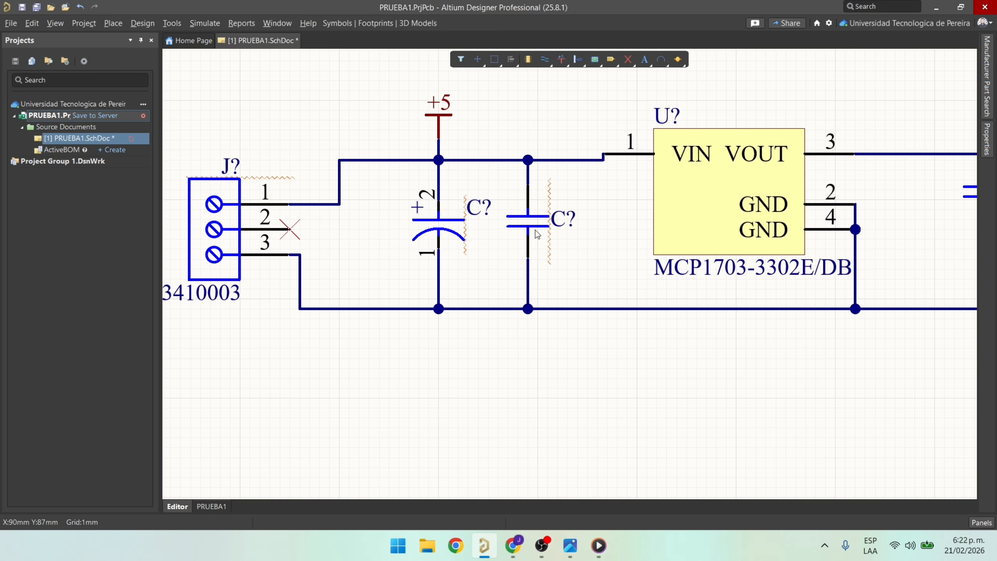
scroll(550, 225, "down", 4, "ctrl")
right_click_drag(844, 274, 664, 266)
right_click_drag(524, 297, 614, 290)
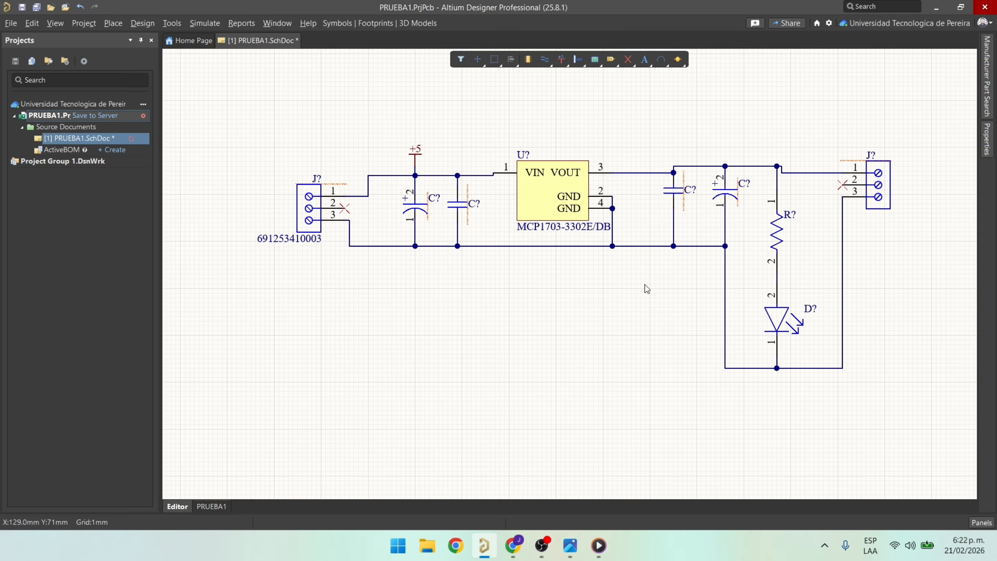
scroll(456, 194, "up", 6, "ctrl")
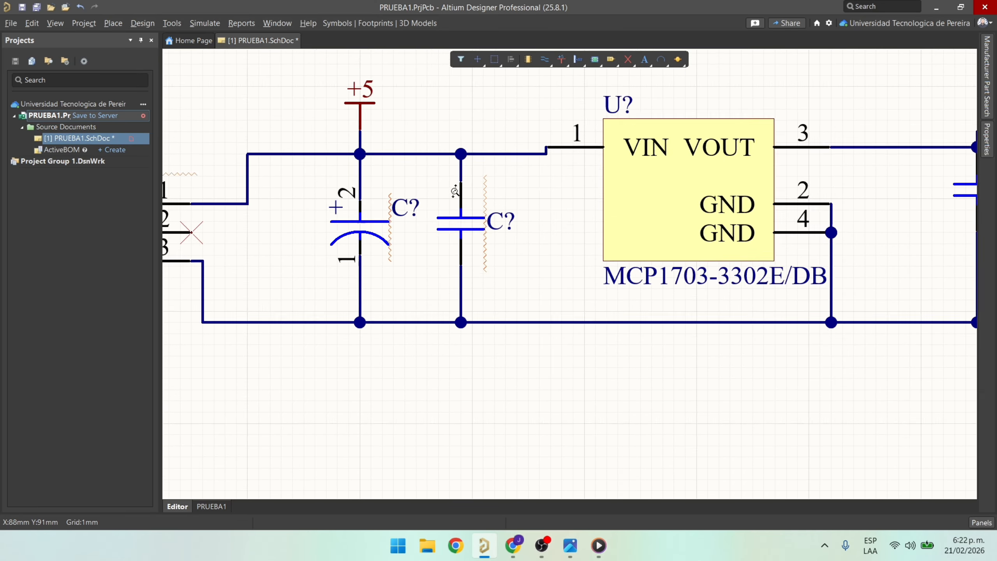
left_click(330, 253)
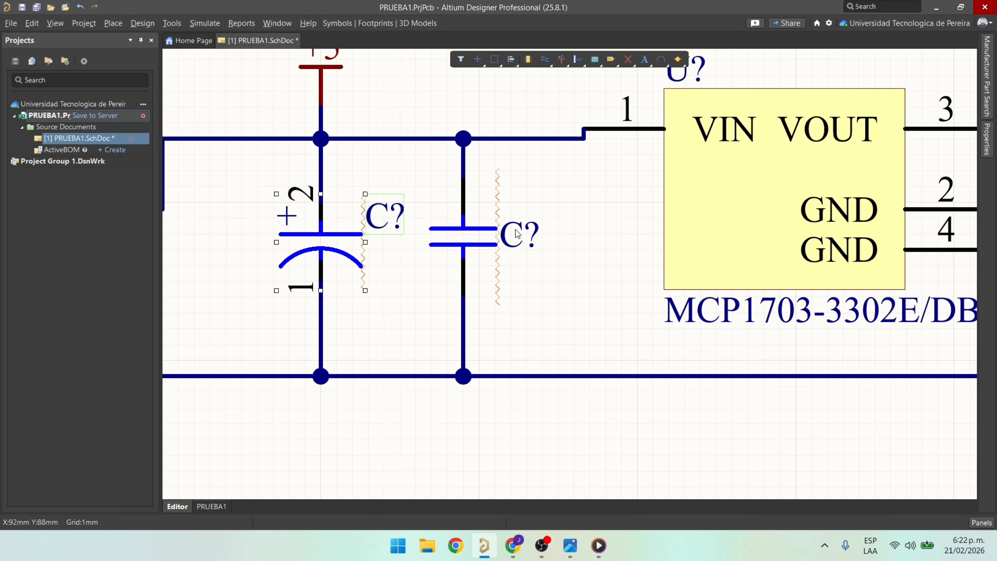
left_click(518, 234)
scroll(517, 234, "down", 3, "ctrl")
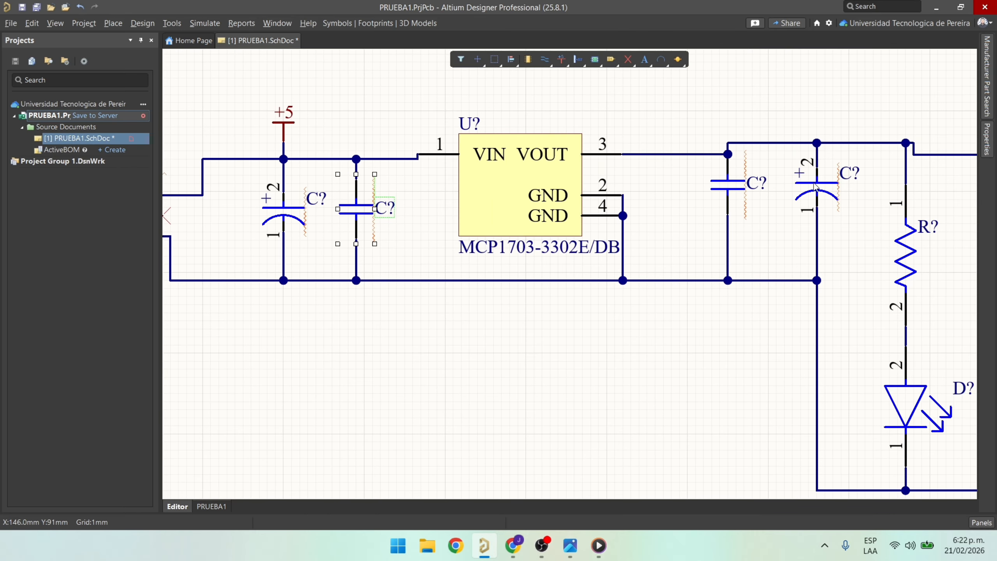
scroll(816, 188, "down", 4, "ctrl")
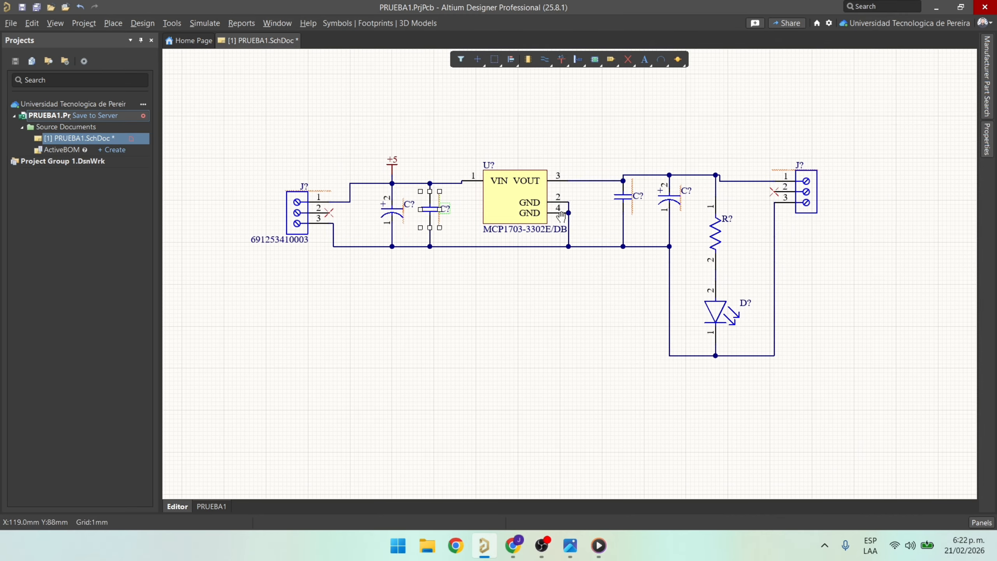
right_click_drag(561, 215, 526, 196)
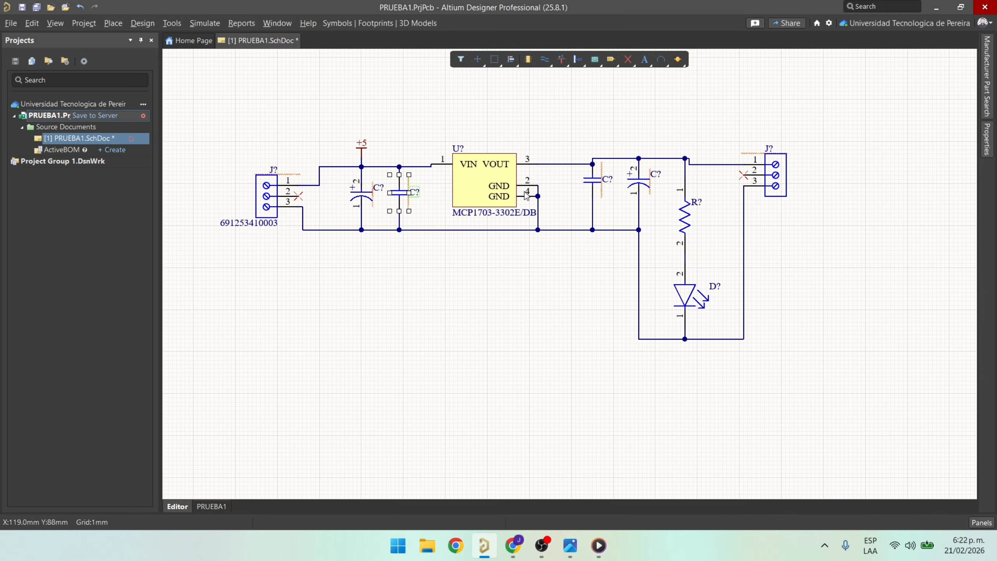
Inspect the schematic annotation settings and the available orders of processing, then close them without making changes.
left_click(142, 24)
mouse_move(180, 22)
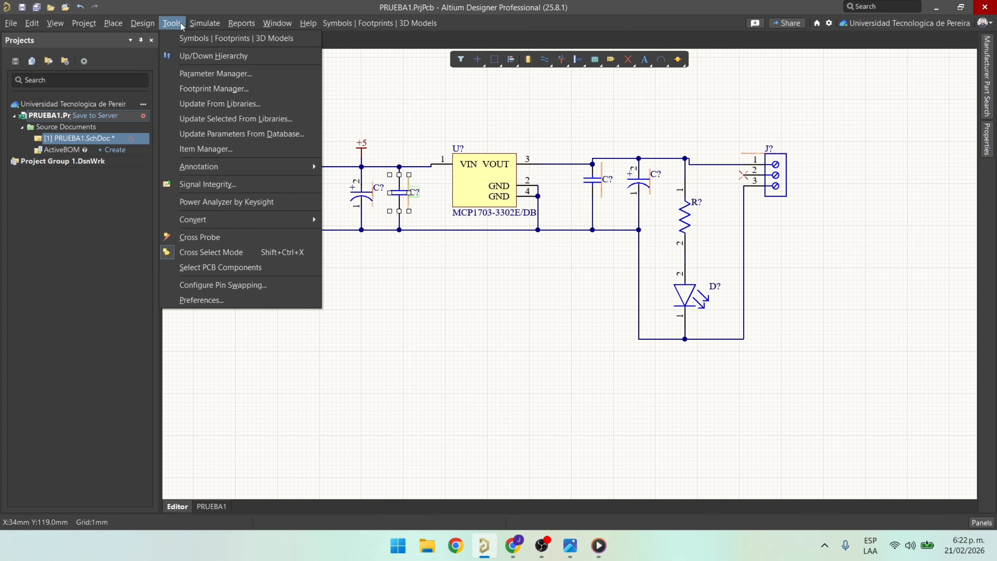
mouse_move(241, 166)
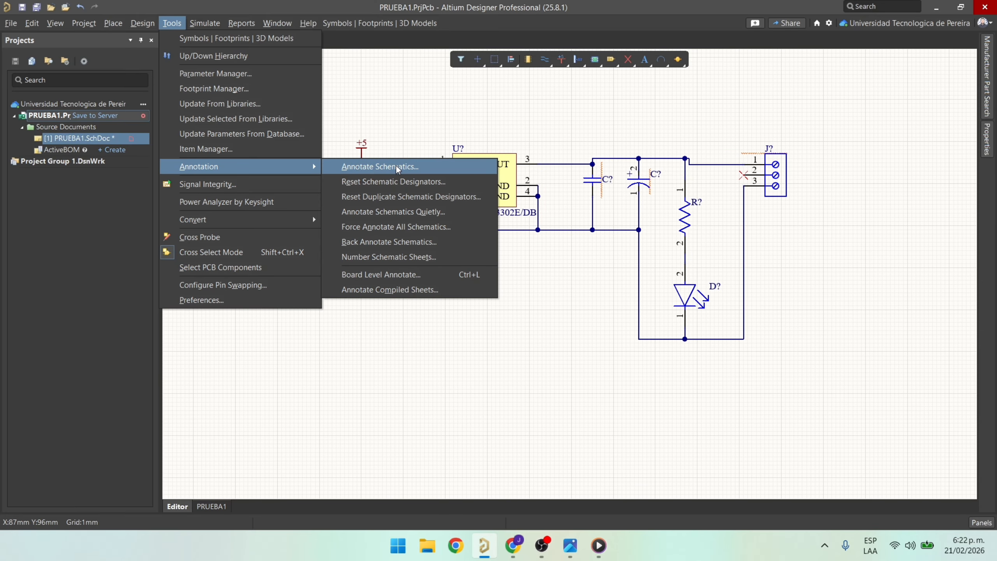
left_click(389, 166)
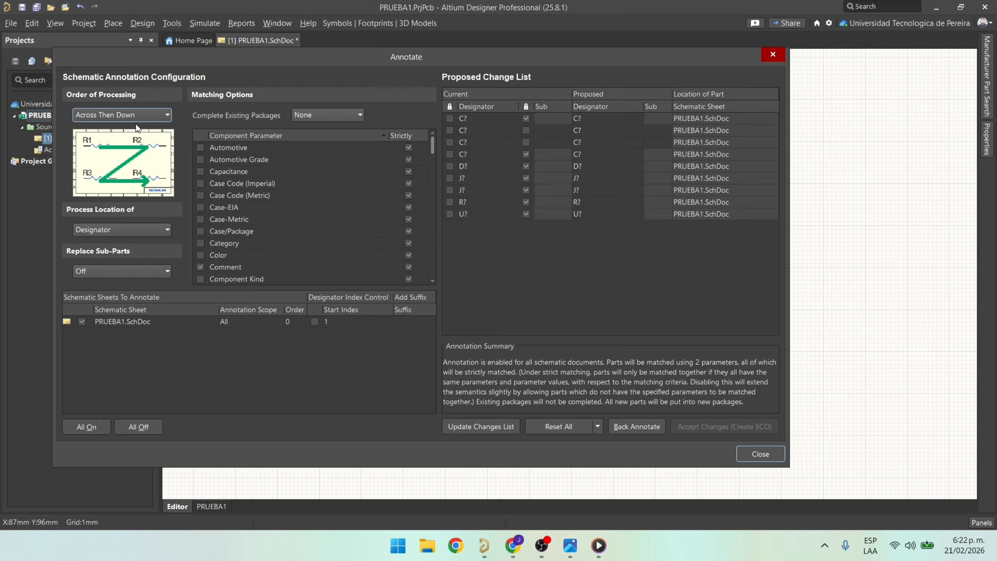
left_click(138, 118)
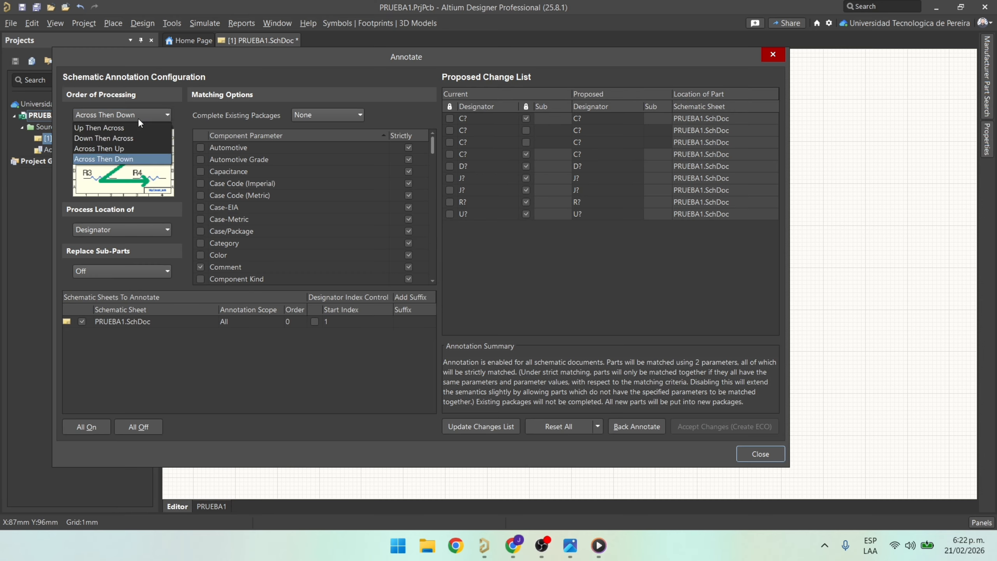
left_click(138, 118)
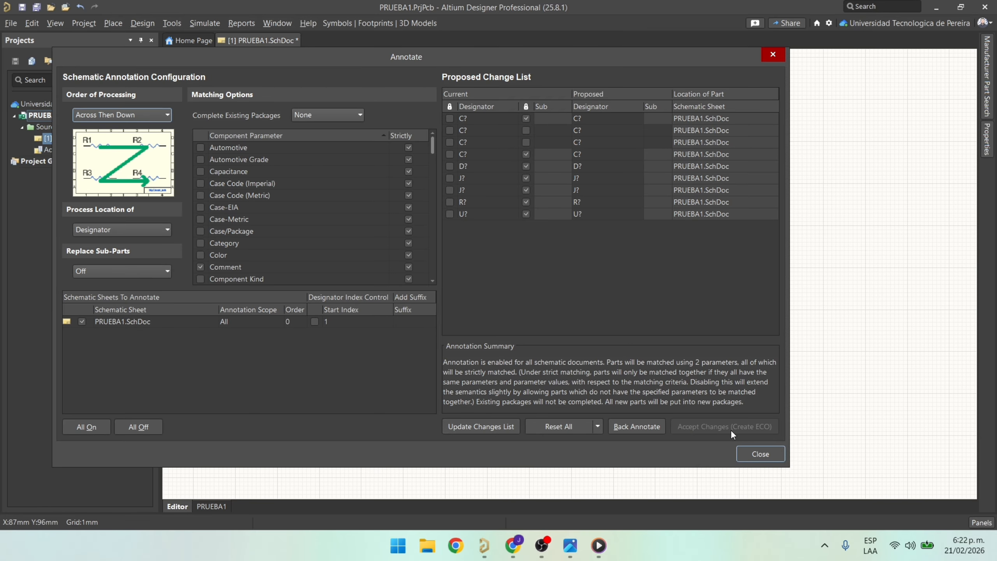
left_click(762, 455)
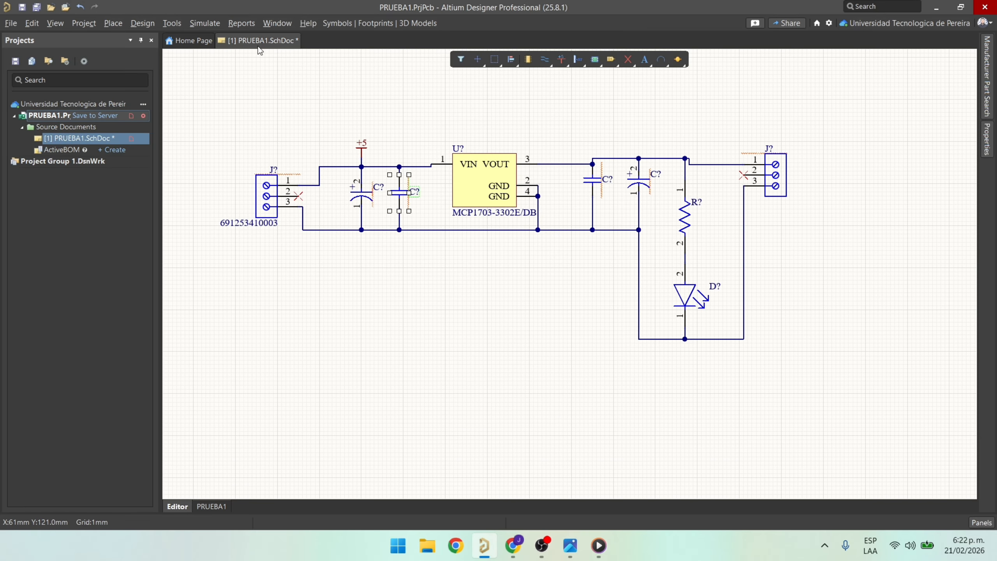
Run the quiet annotation of the schematic to number the component designators.
left_click(177, 28)
mouse_move(235, 167)
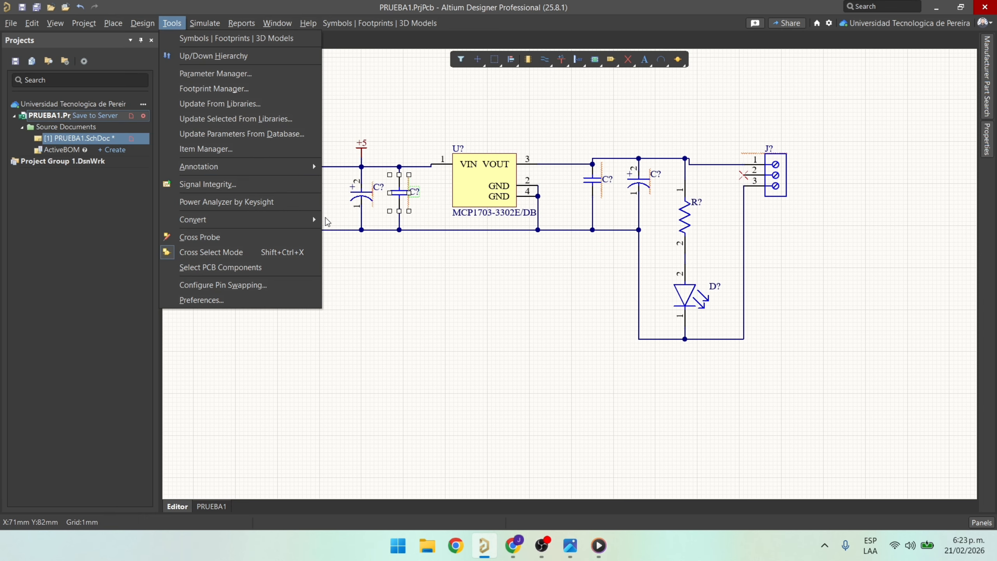
mouse_move(301, 170)
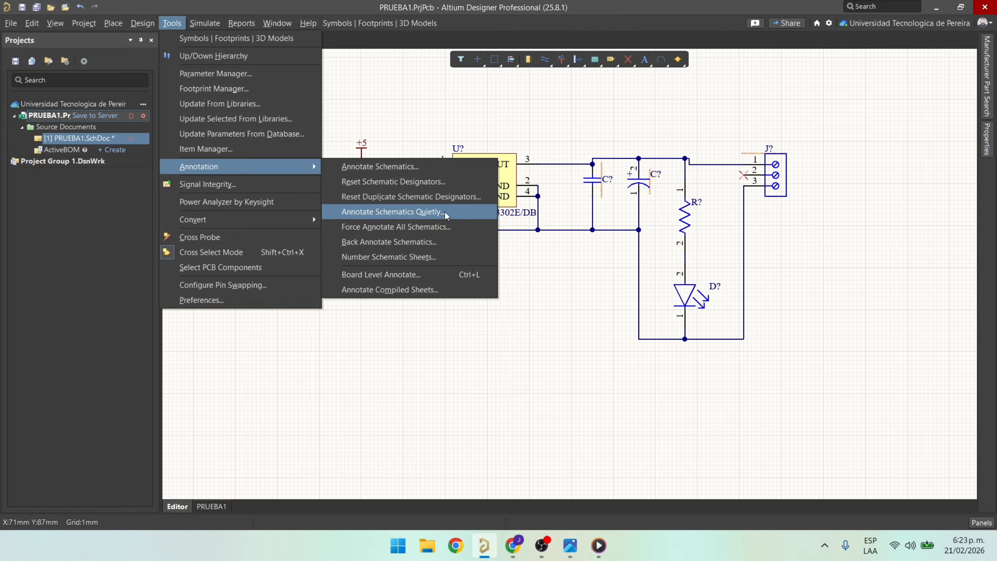
left_click(393, 212)
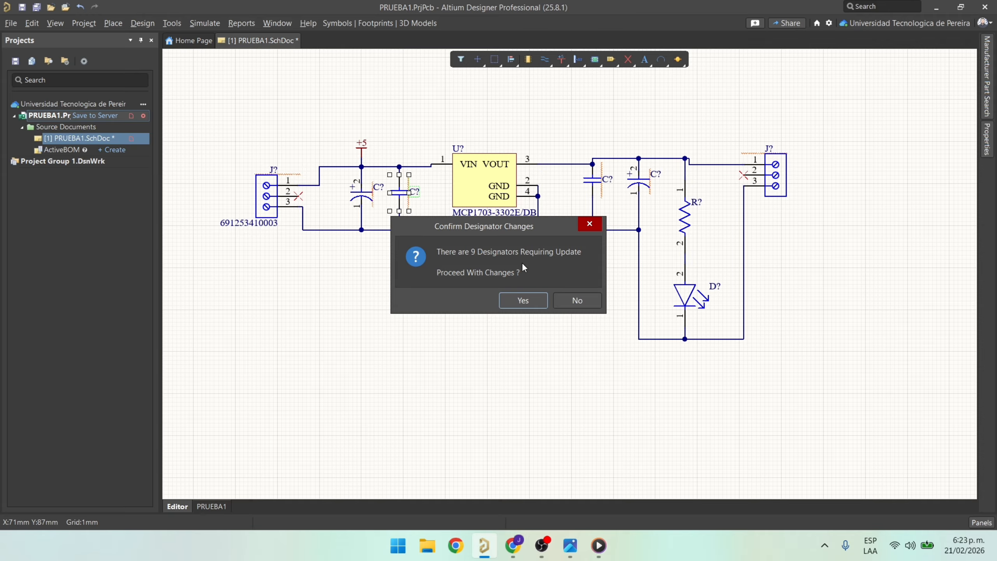
Accept the proposed designator changes for the schematic's components and clear the capacitor selection.
left_click(522, 300)
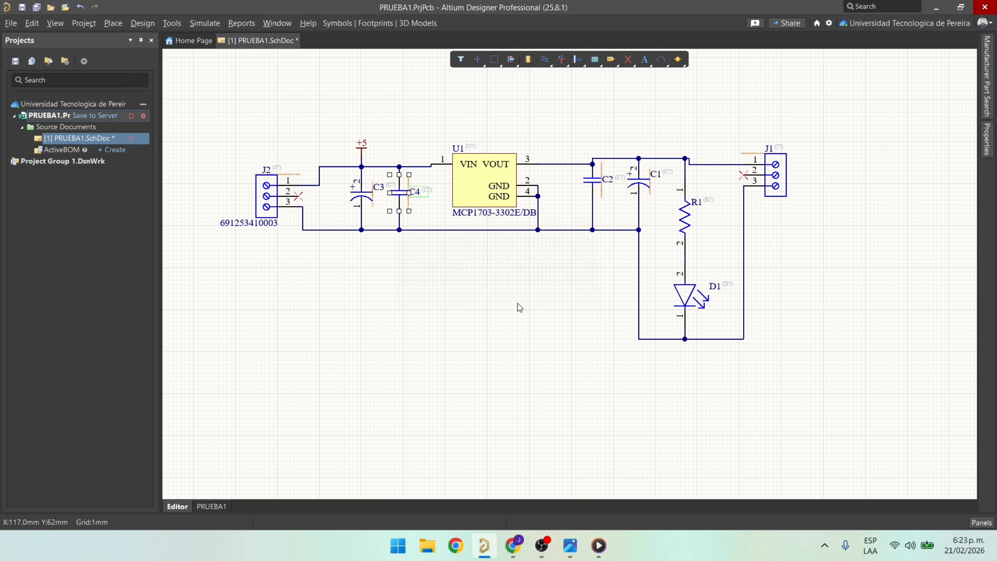
scroll(406, 269, "up", 2, "ctrl")
left_click(393, 234)
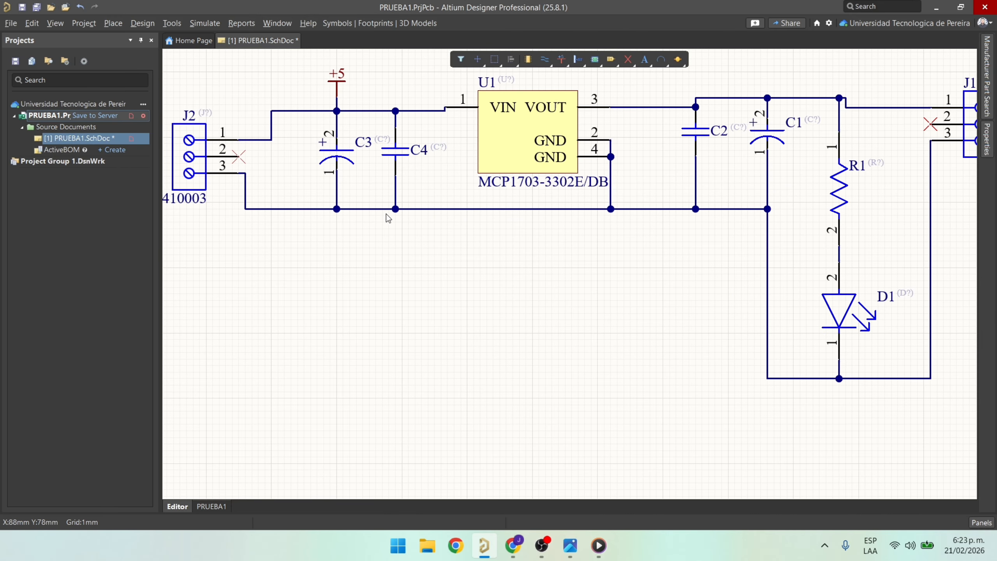
Examine the designators assigned to the connectors, capacitors, regulator, resistor and LED across the schematic.
right_click_drag(374, 197, 439, 245)
scroll(362, 170, "down", 4, "ctrl")
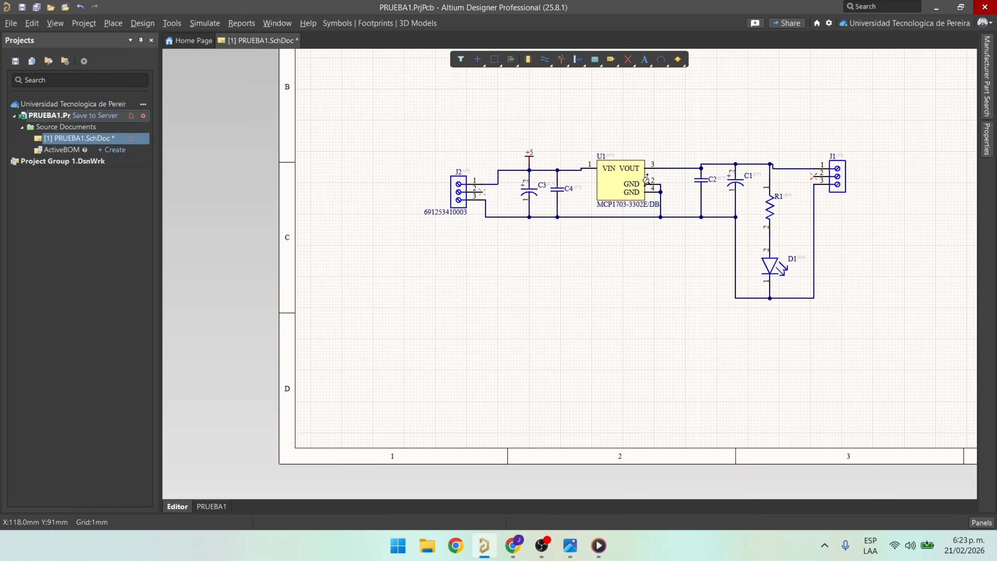
scroll(659, 179, "up", 3, "ctrl")
scroll(660, 179, "down", 3, "ctrl")
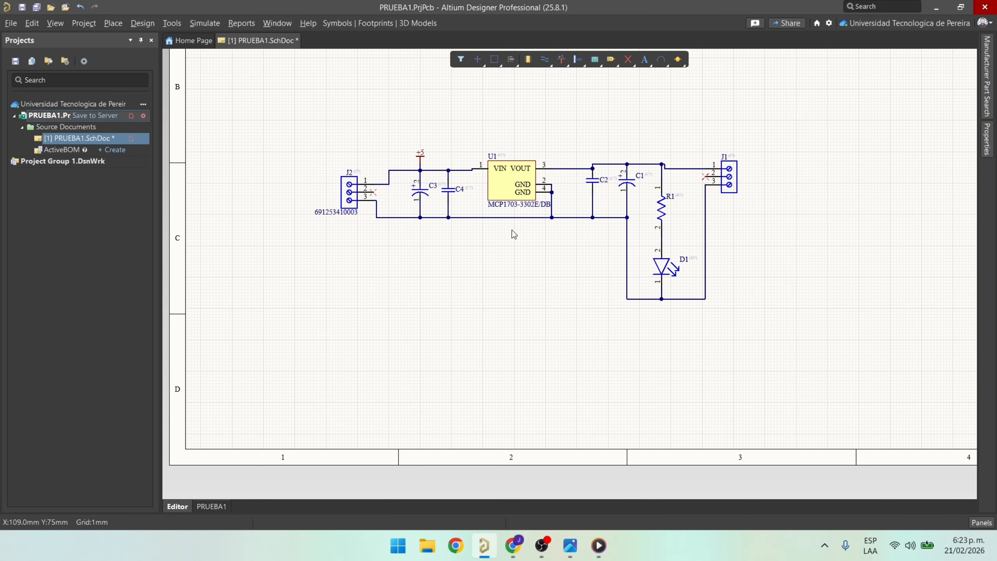
scroll(397, 203, "up", 3, "ctrl")
scroll(398, 203, "up", 2, "ctrl")
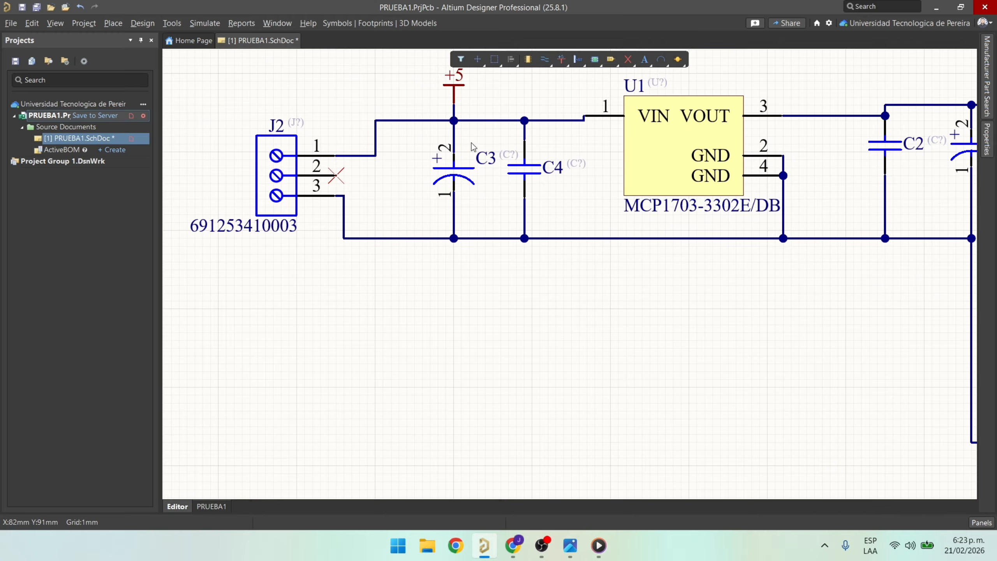
left_click(489, 159)
left_click(659, 280)
scroll(743, 315, "down", 3, "ctrl")
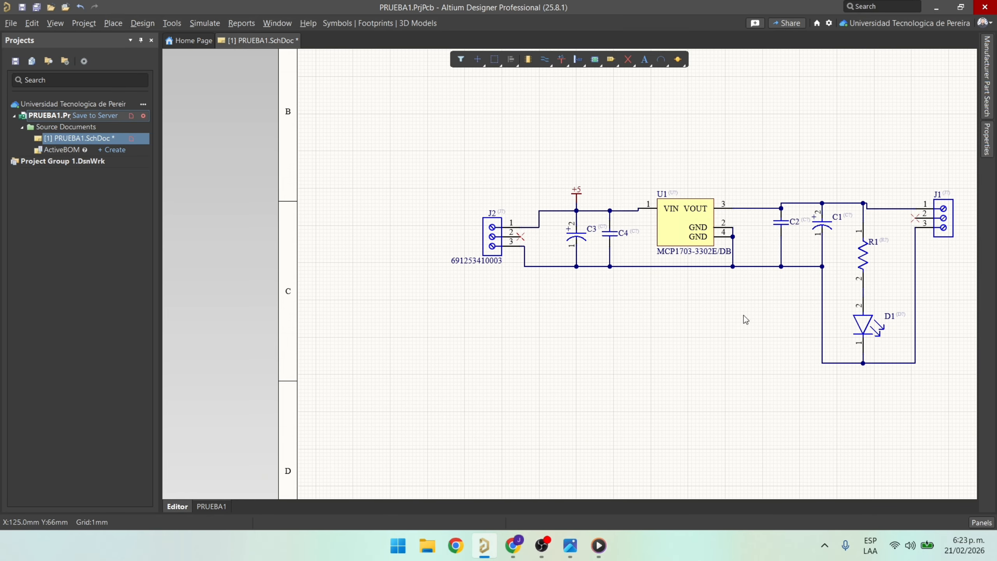
right_click_drag(743, 315, 592, 286)
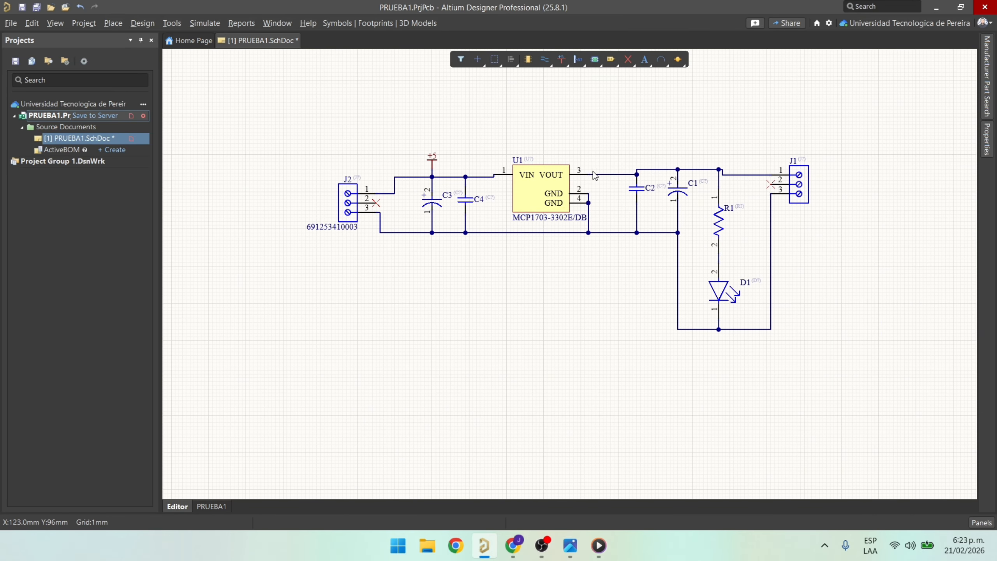
Place a +5 power port above capacitor C1 on the regulator's output side.
left_click(564, 61)
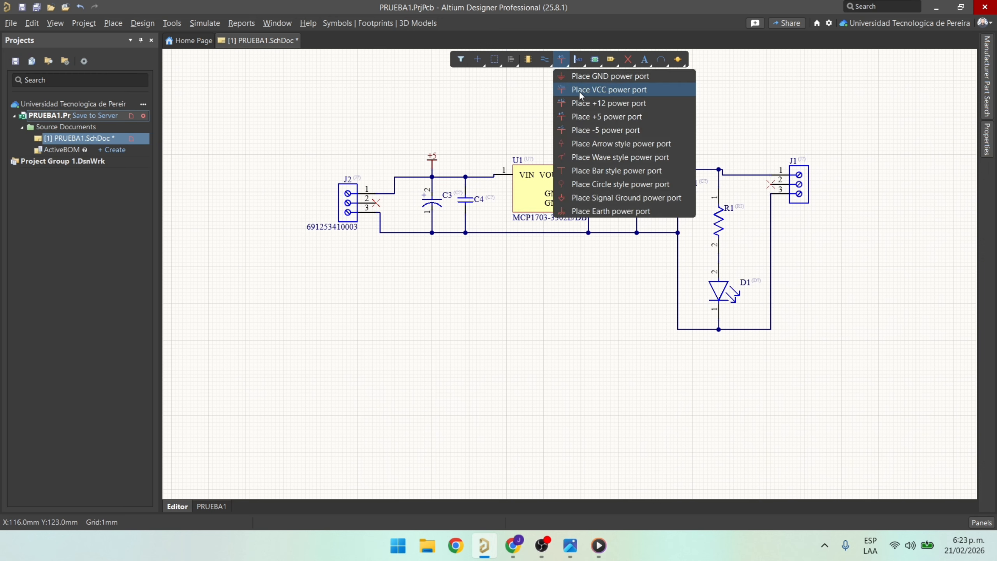
left_click(589, 115)
scroll(691, 145, "up", 5, "ctrl")
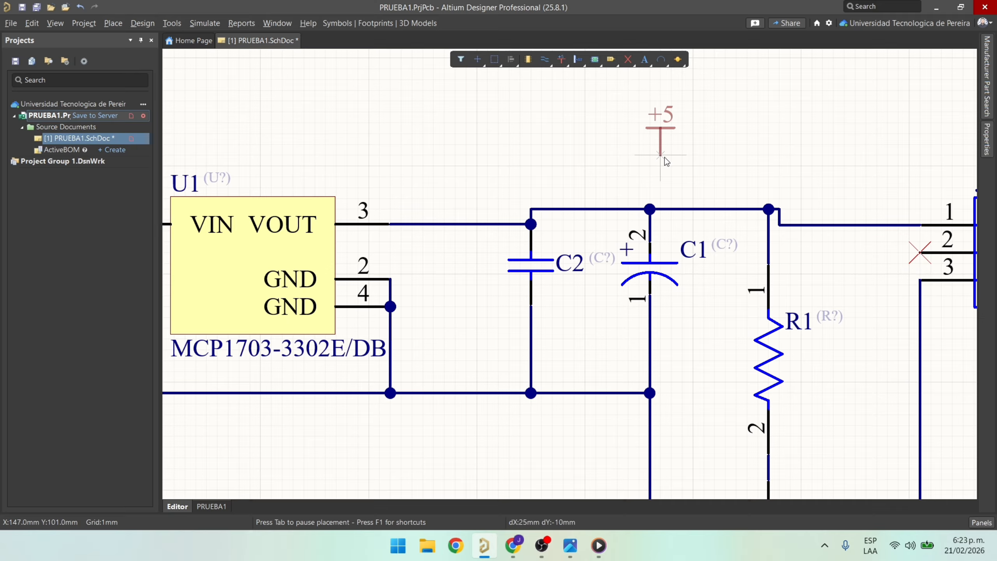
left_click(639, 155)
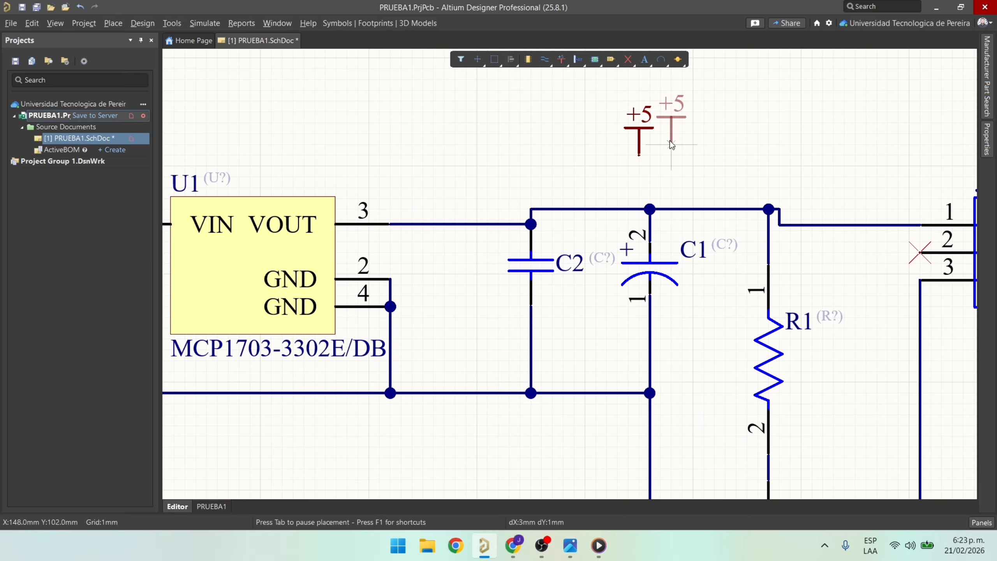
key("Escape")
Wire the new power port above C1 straight down to the regulator's output rail.
key("ctrl+w")
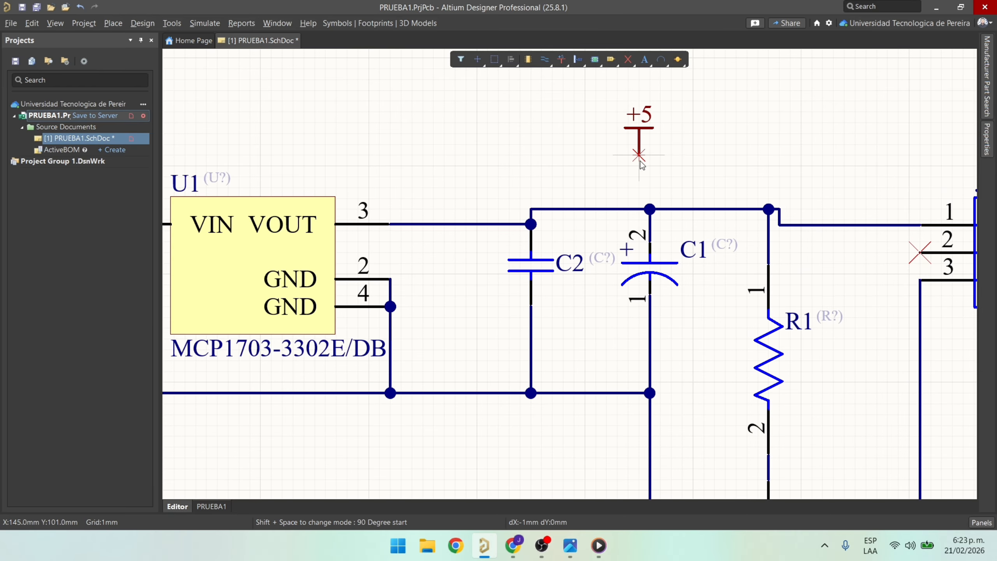
left_click(639, 155)
left_click(639, 209)
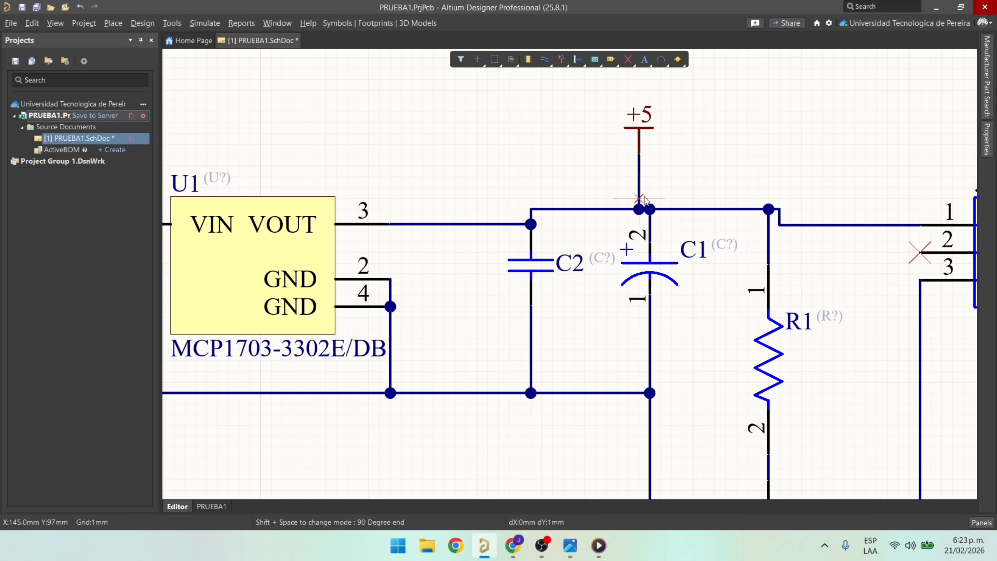
key("Escape")
scroll(538, 165, "down", 4, "ctrl")
scroll(537, 167, "up", 5, "ctrl")
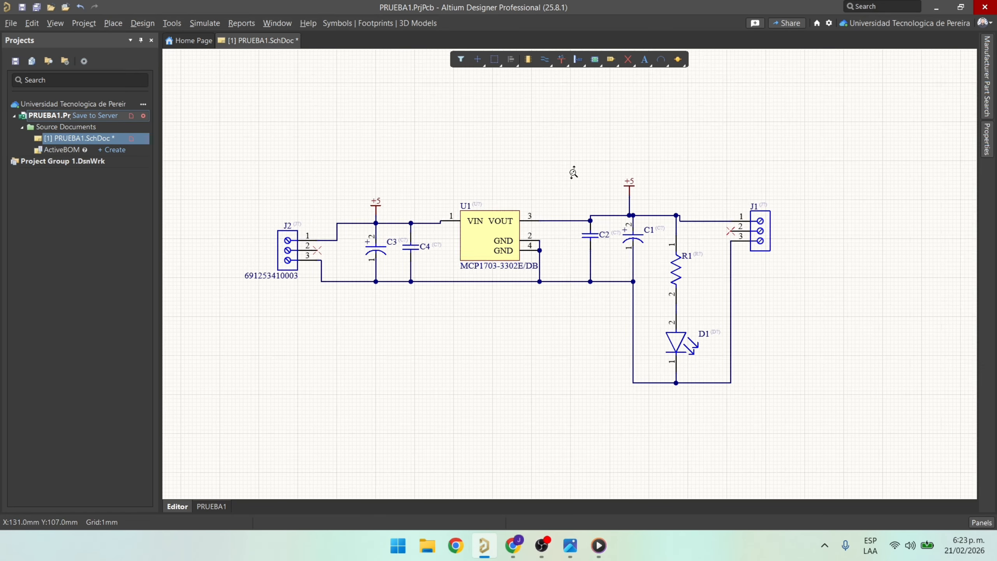
left_click(561, 59)
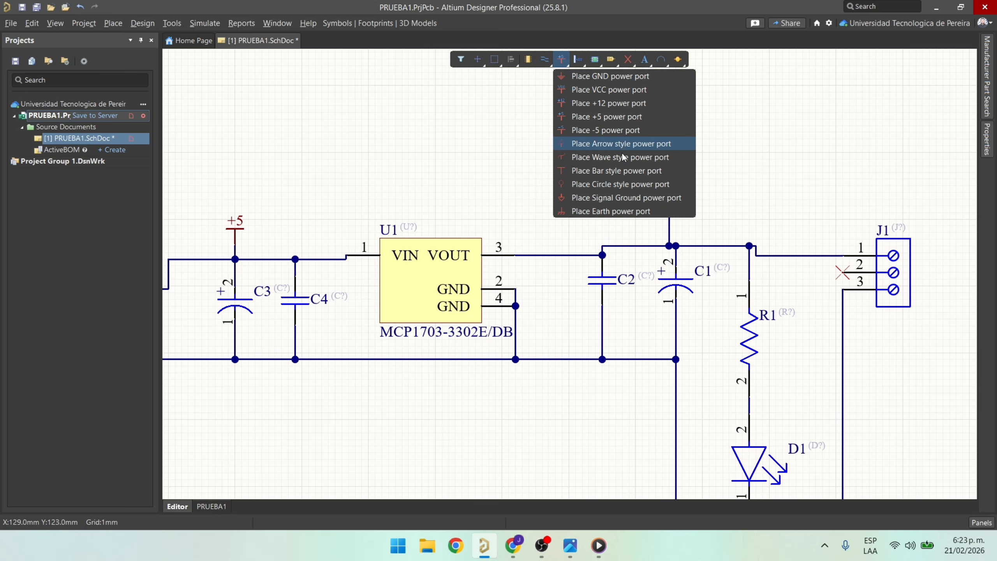
left_click(607, 116)
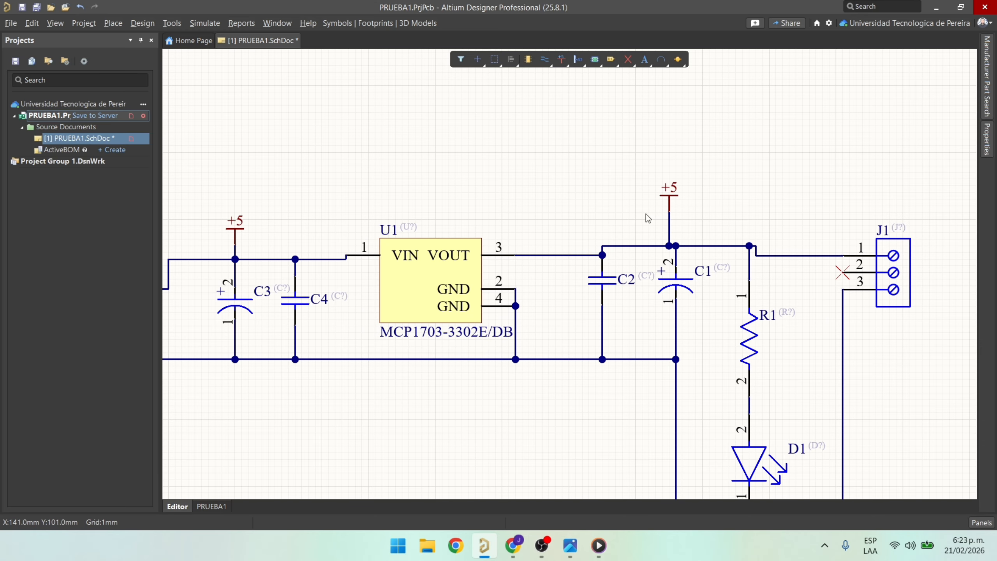
left_click(669, 212)
Rename the power port above C1 on the output rail to +3.3V.
double_click(676, 195)
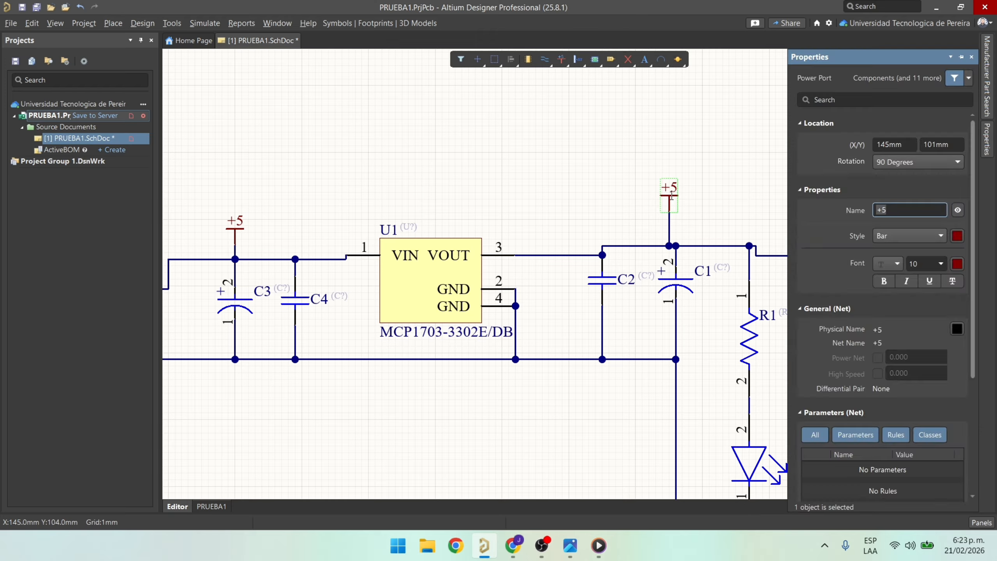
left_click(908, 208)
key("BackSpace")
key("BackSpace")
type("3.3v")
key("Home")
type("+")
key("Right")
key("Right")
key("BackSpace")
type("V")
key("Return")
left_click(652, 158)
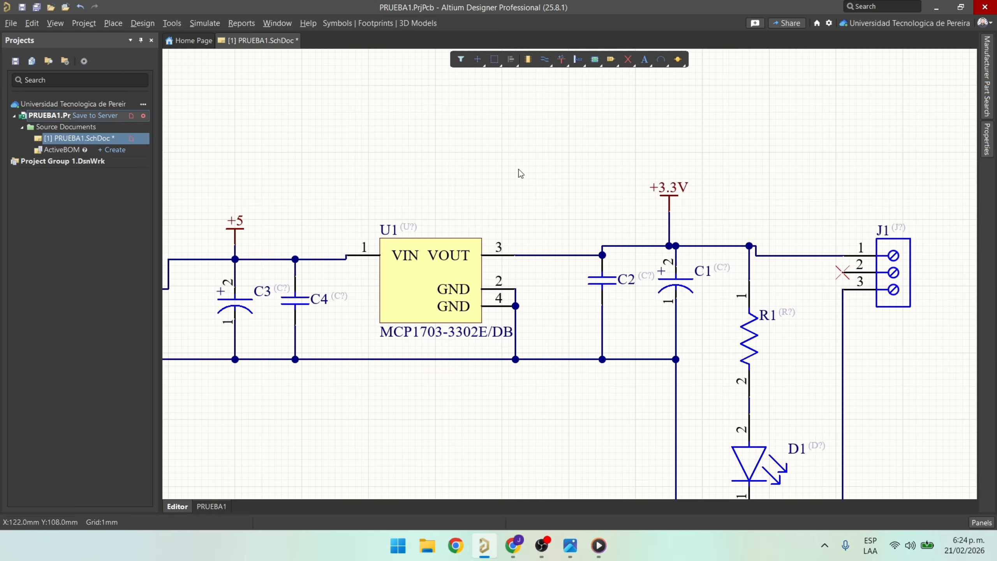
Place a GND power port below the circuit's lower rail, under the MCP1703 regulator.
left_click(561, 59)
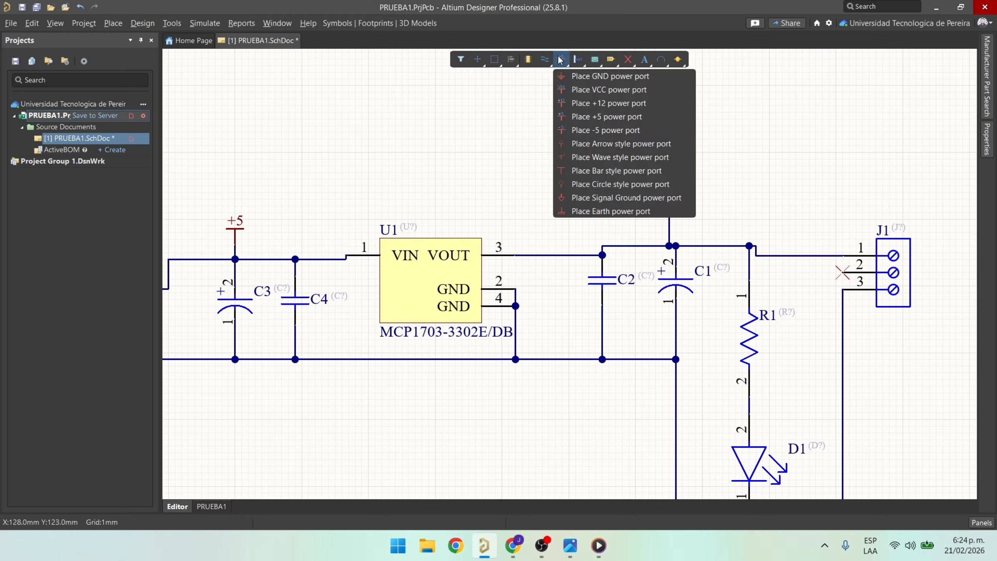
left_click(579, 76)
right_click_drag(526, 376, 637, 142)
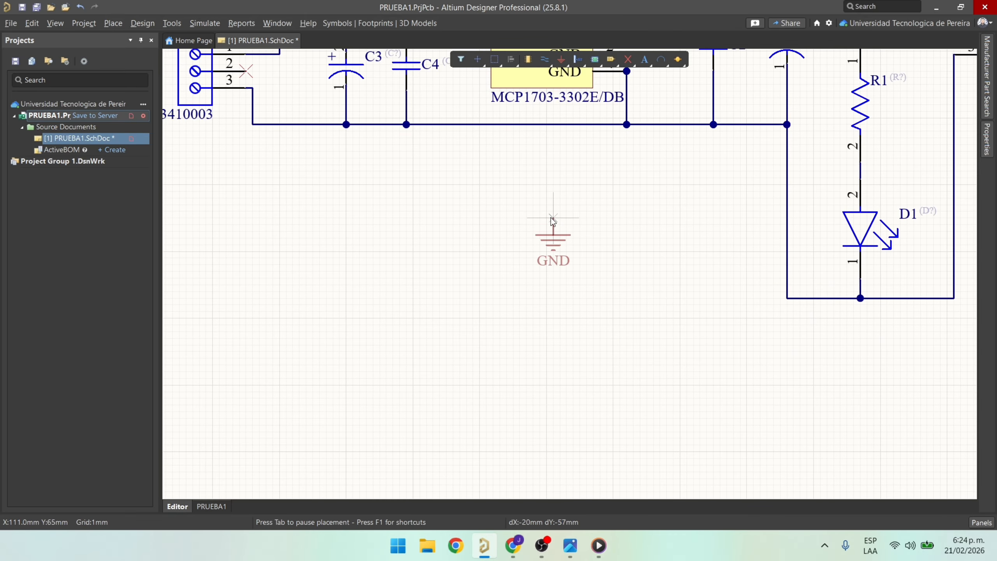
left_click(546, 226)
right_click(556, 191)
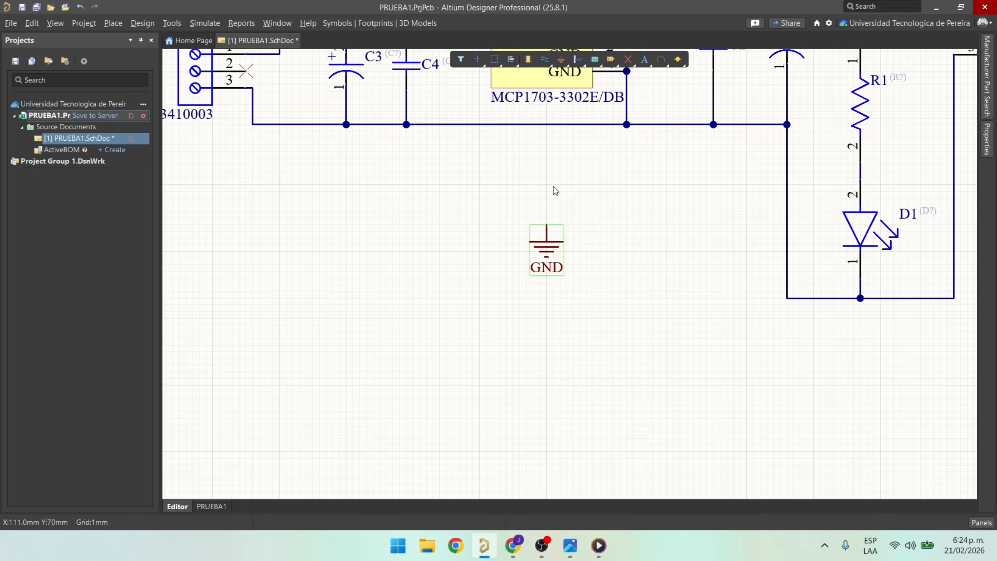
Wire the GND port straight up to the circuit's lower rail.
key("ctrl+w")
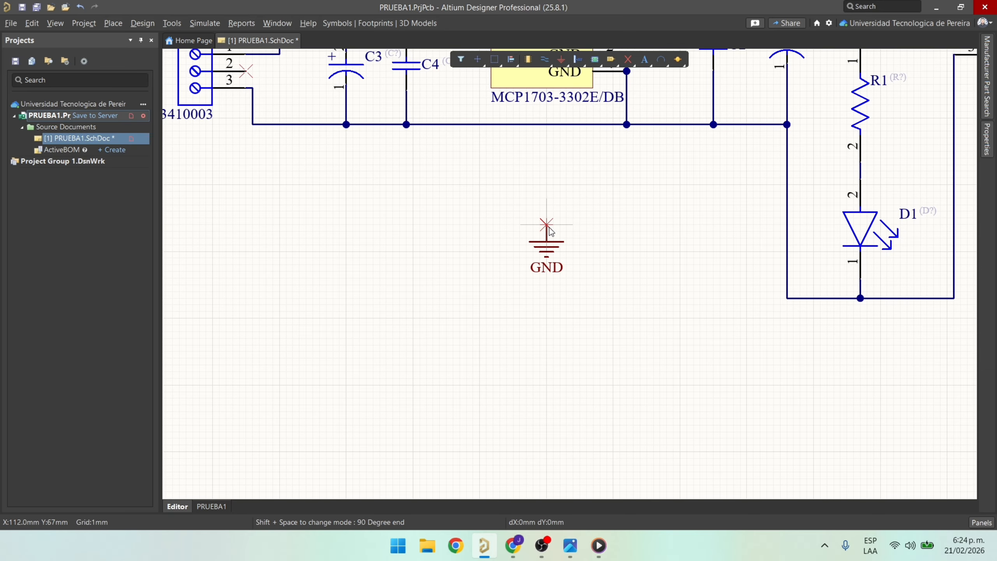
left_click(546, 225)
left_click(547, 125)
right_click(619, 166)
Validate the PCB project PRUEBA1.PrjPcb.
scroll(618, 167, "down", 3, "ctrl")
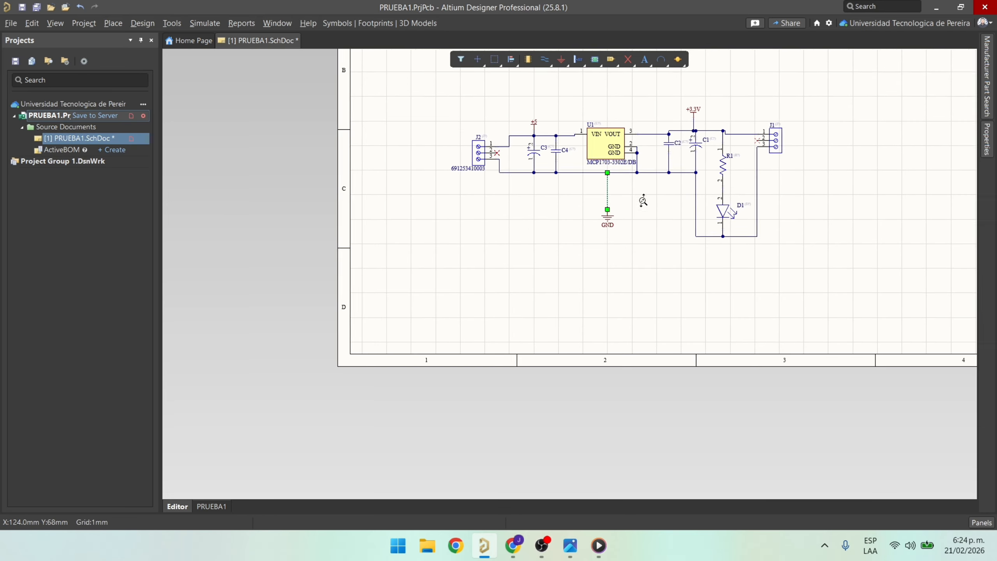
right_click_drag(669, 224, 599, 230)
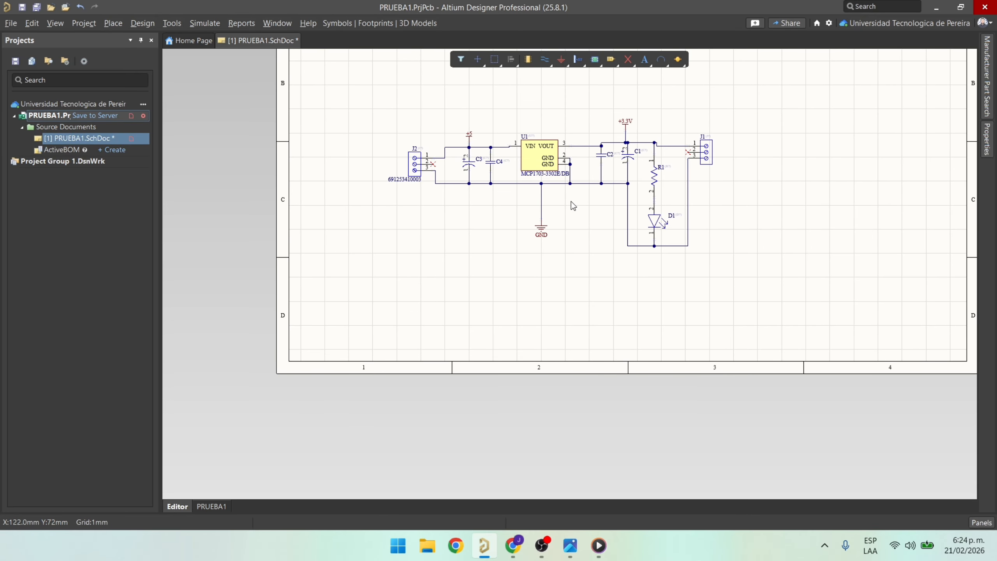
scroll(572, 201, "up", 2, "ctrl")
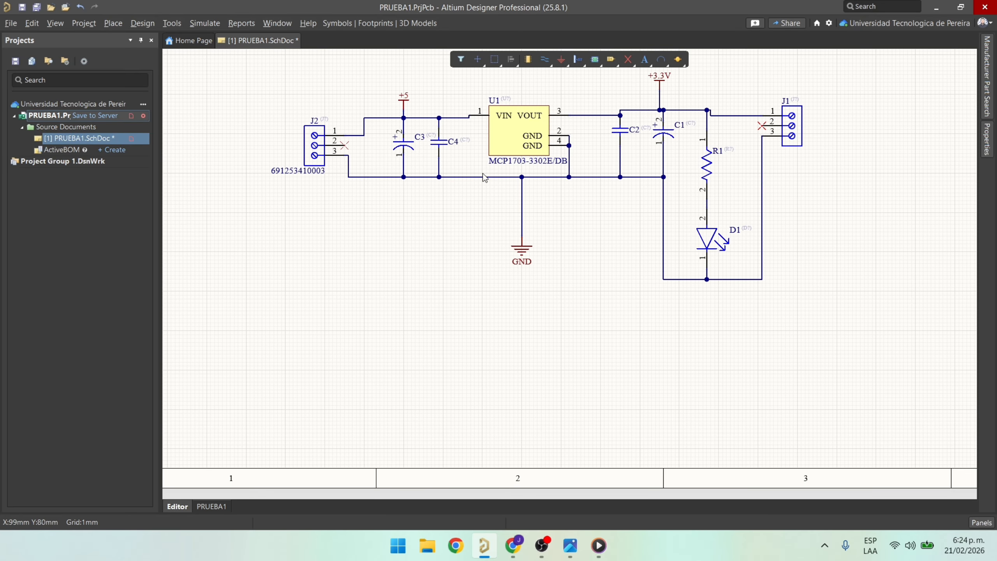
right_click_drag(739, 129, 761, 202)
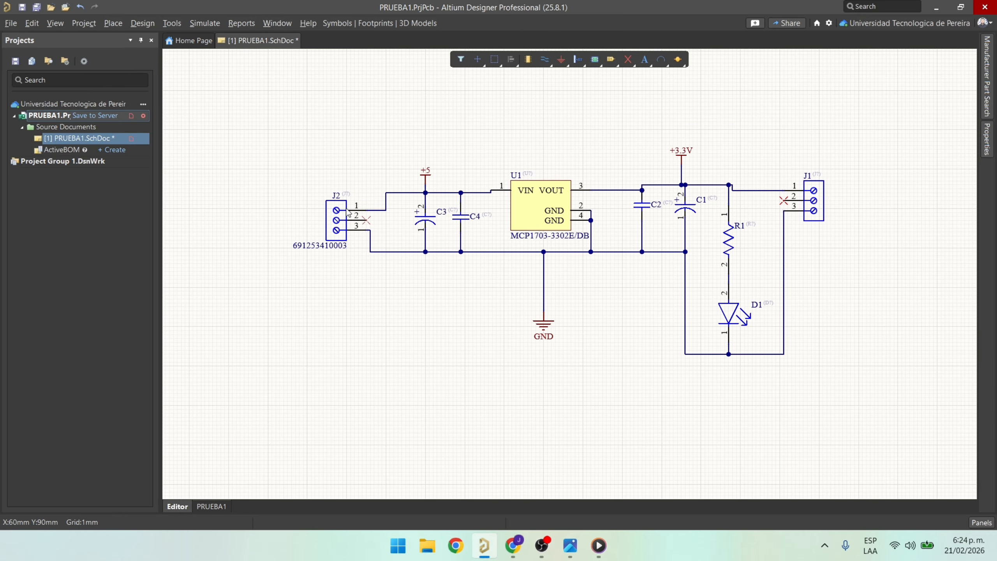
scroll(520, 157, "down", 1, "ctrl")
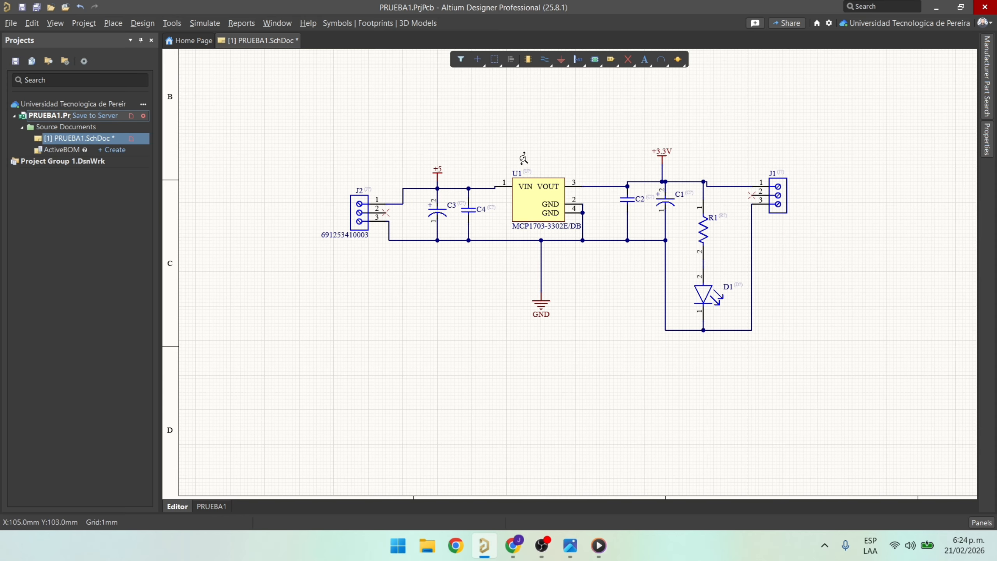
right_click_drag(608, 201, 551, 206)
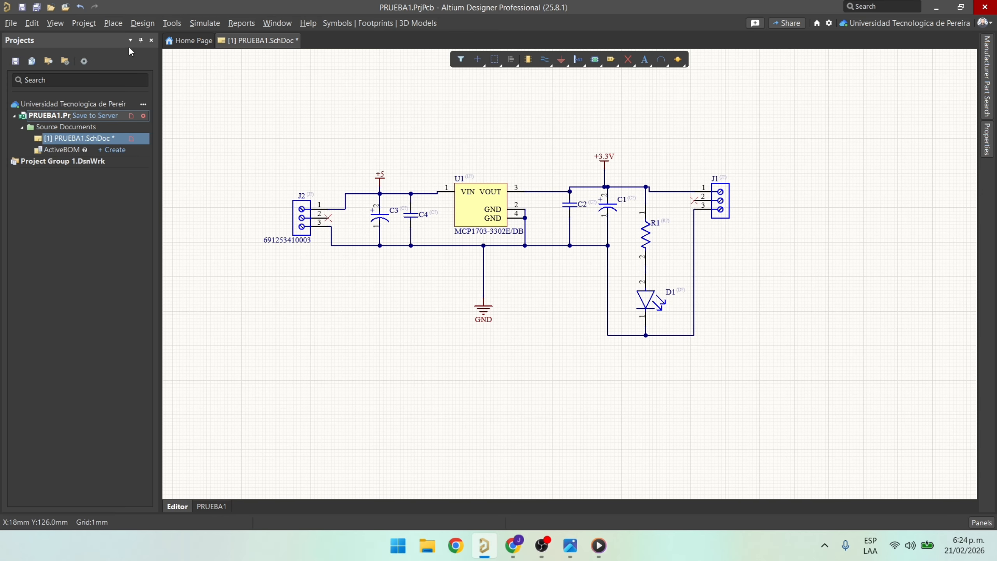
left_click(113, 23)
mouse_move(139, 23)
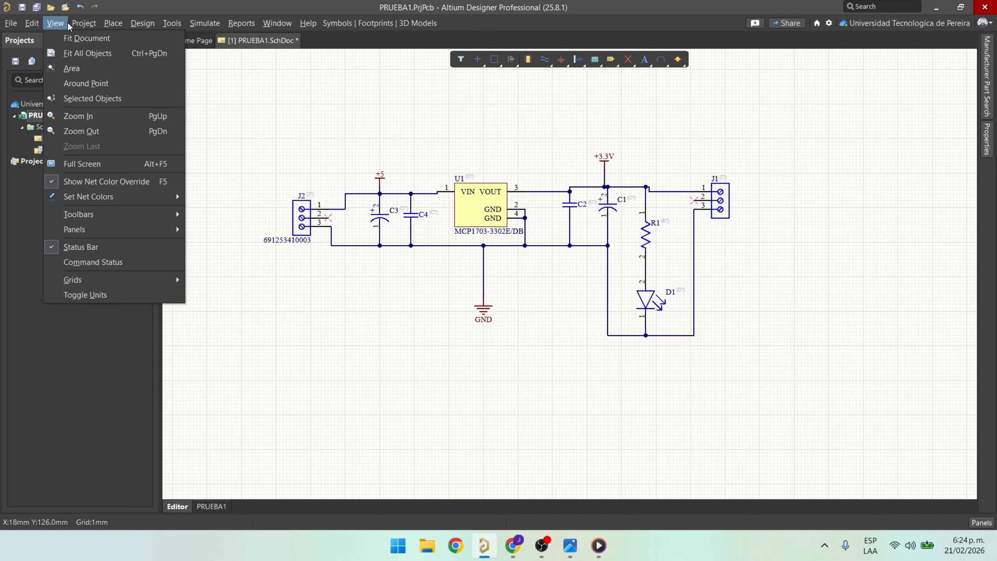
left_click(94, 39)
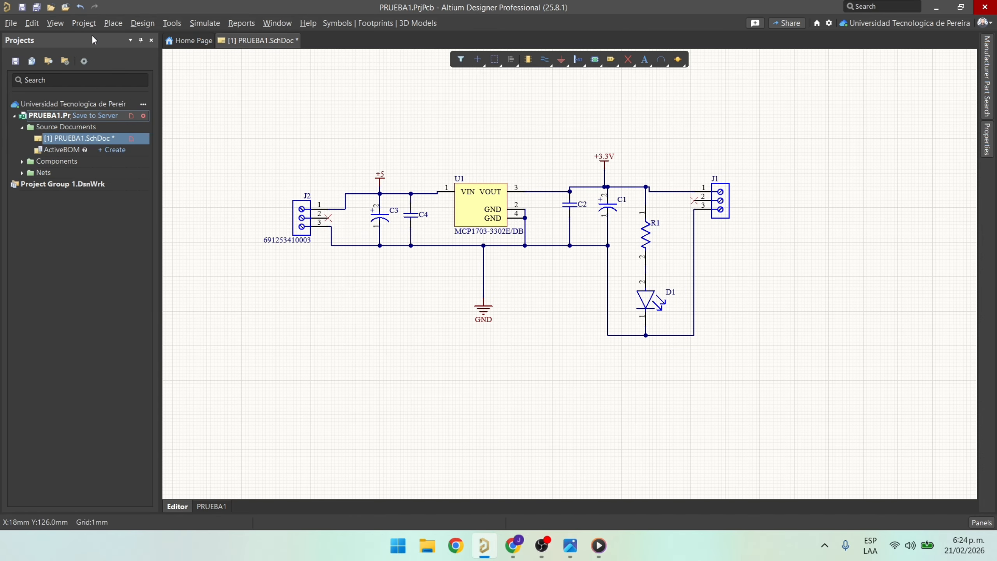
left_click(90, 23)
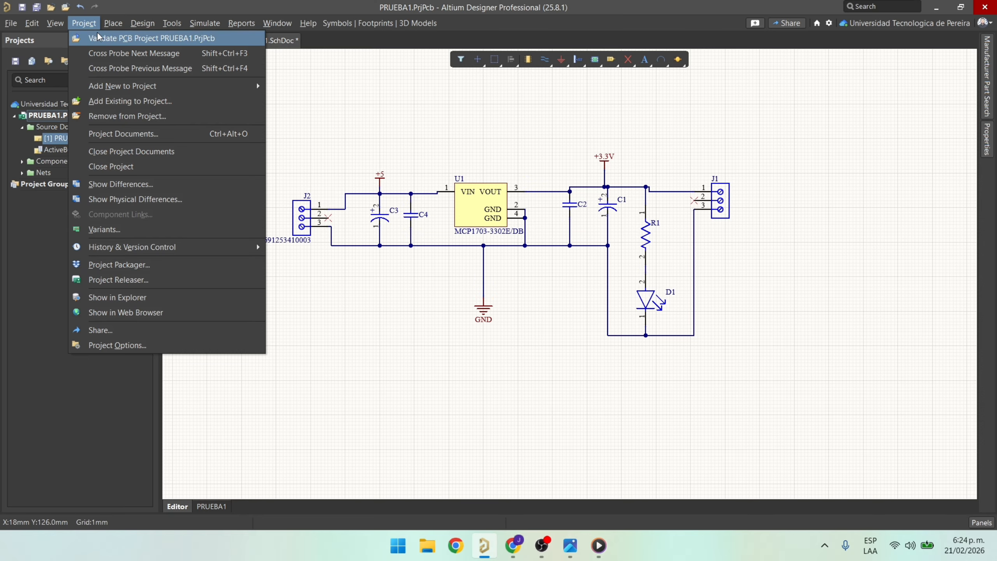
left_click(793, 166)
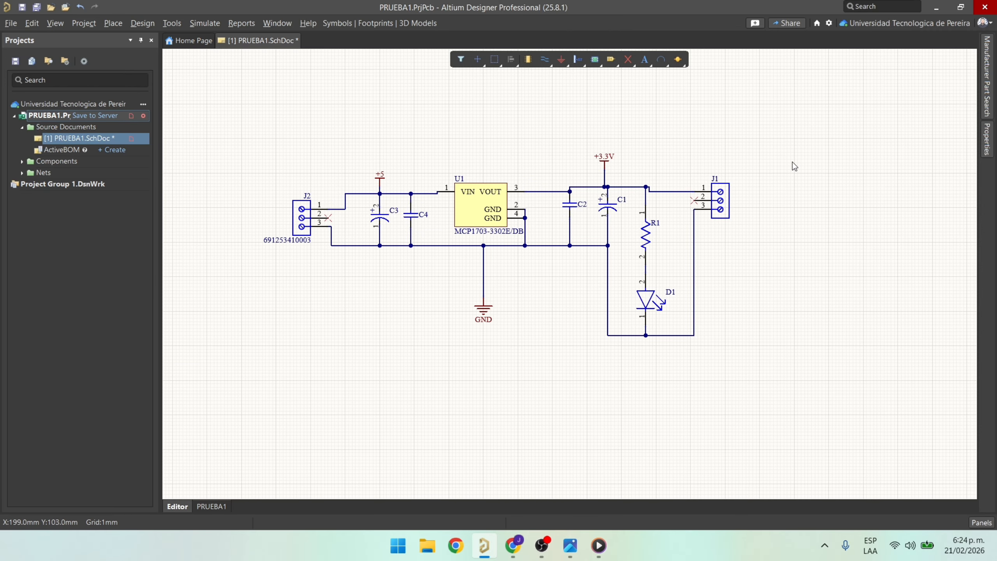
Show the project's validation messages and widen the list and its columns enough to read the entries.
left_click(982, 523)
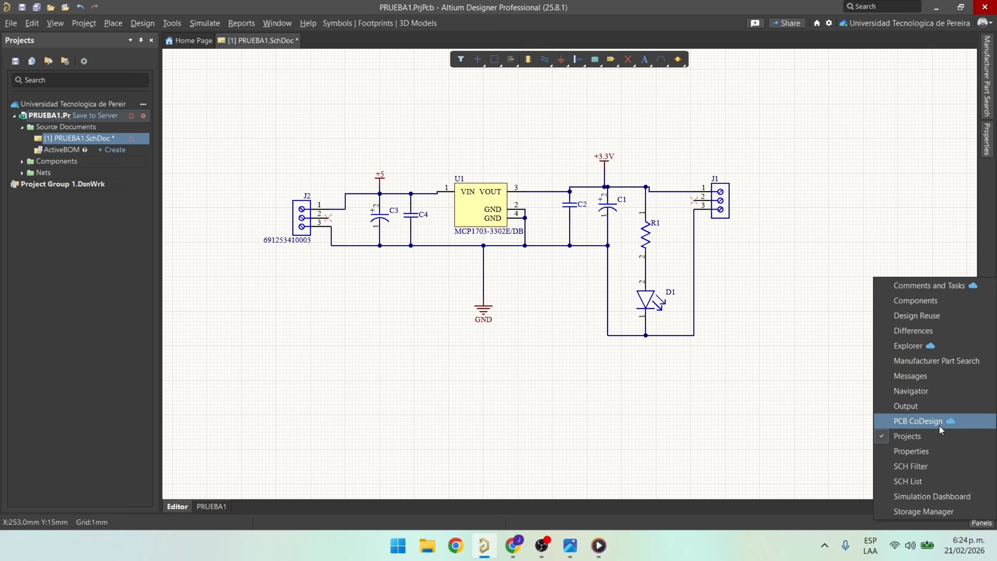
left_click(935, 383)
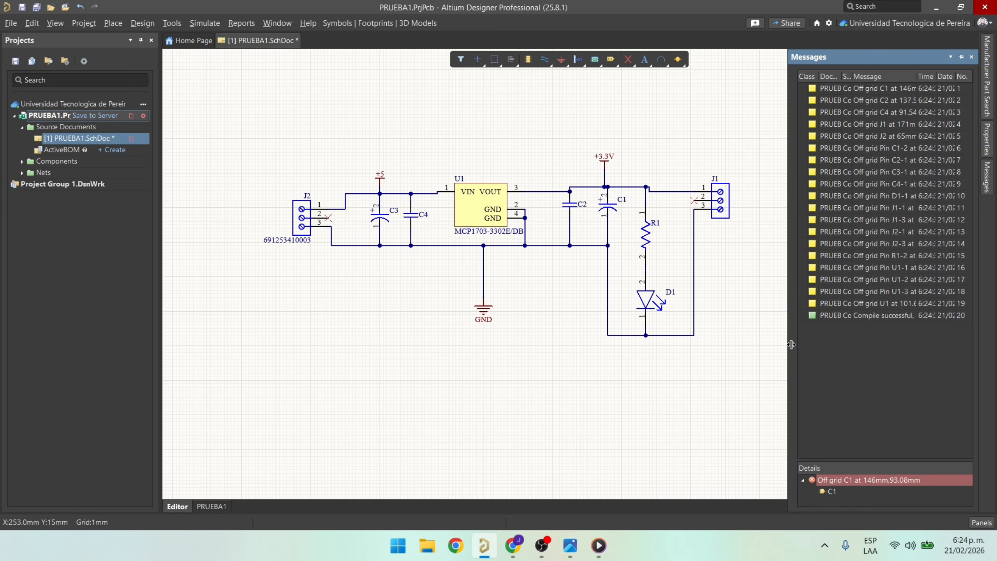
left_click_drag(791, 344, 575, 360)
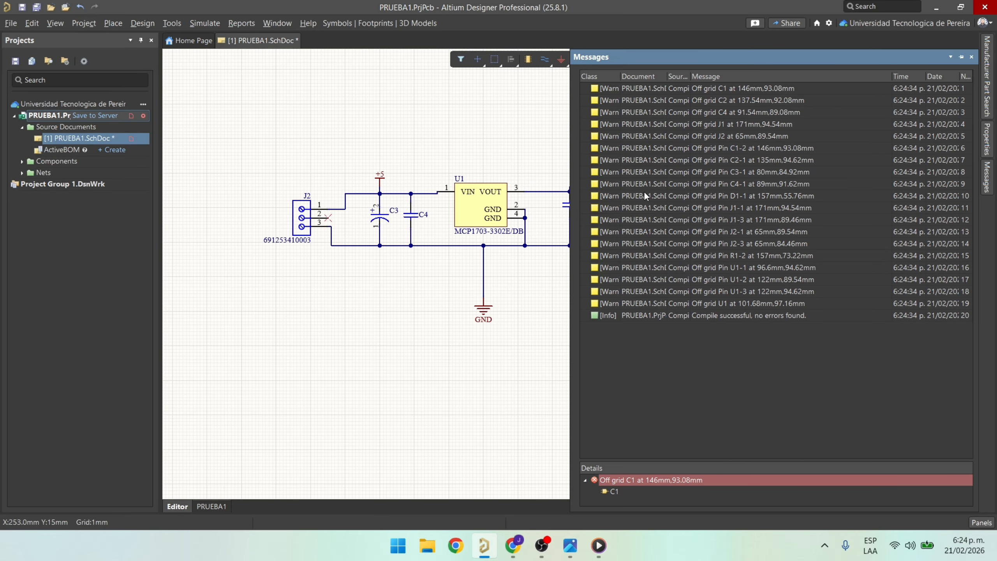
left_click_drag(620, 76, 782, 76)
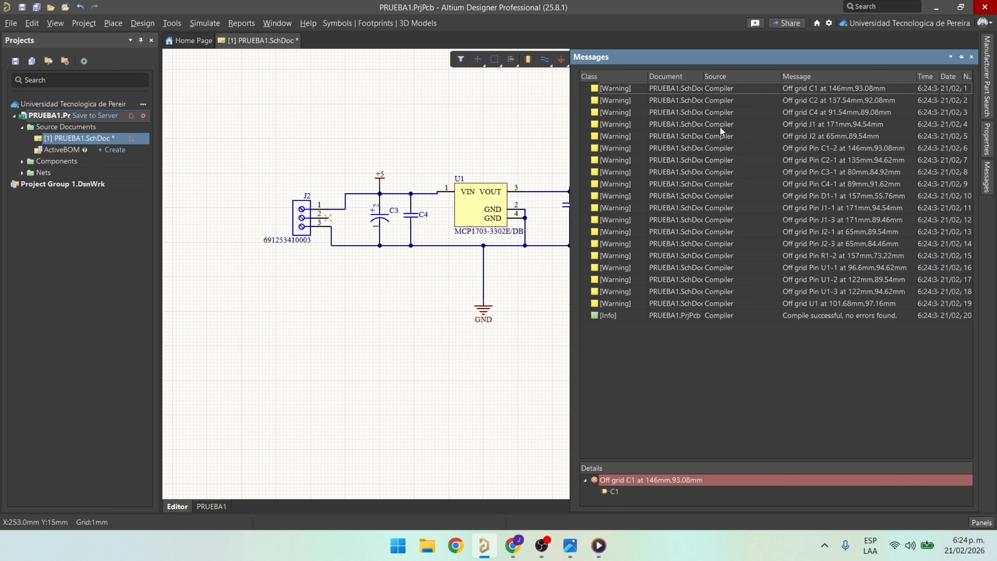
Check the first off-grid warnings and cross-probe the C4 warning to its capacitor on the schematic.
left_click(821, 88)
left_click(830, 99)
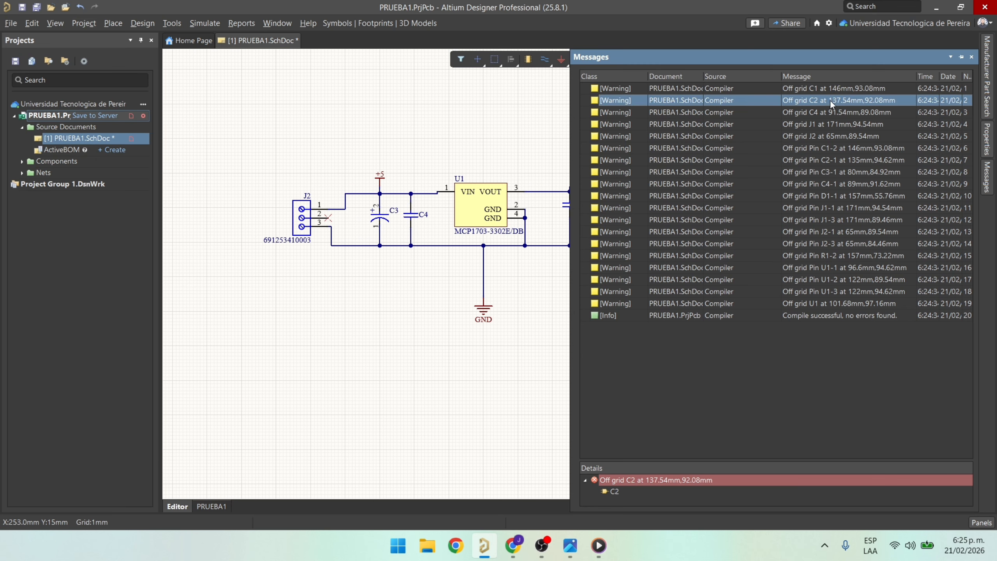
left_click(832, 112)
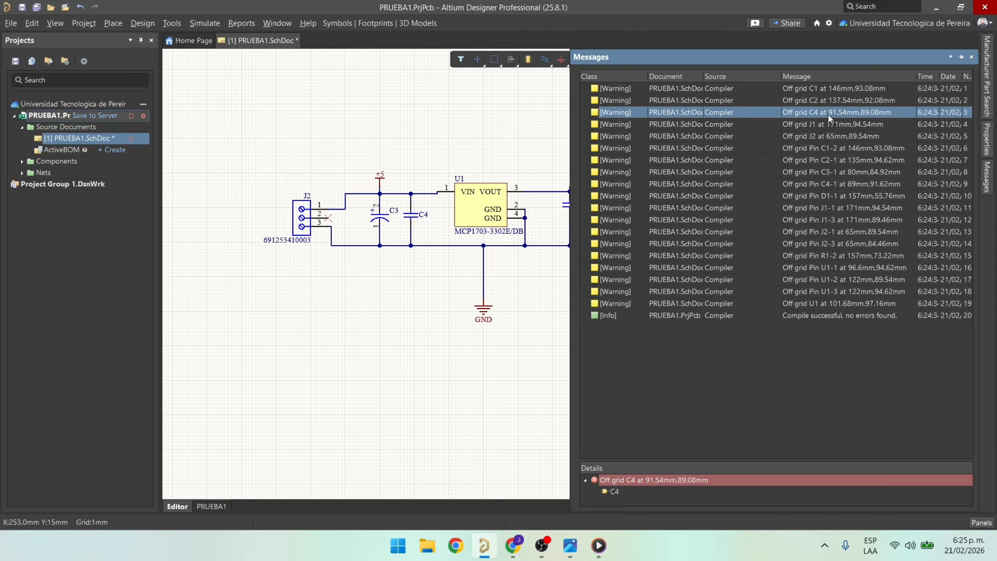
double_click(828, 114)
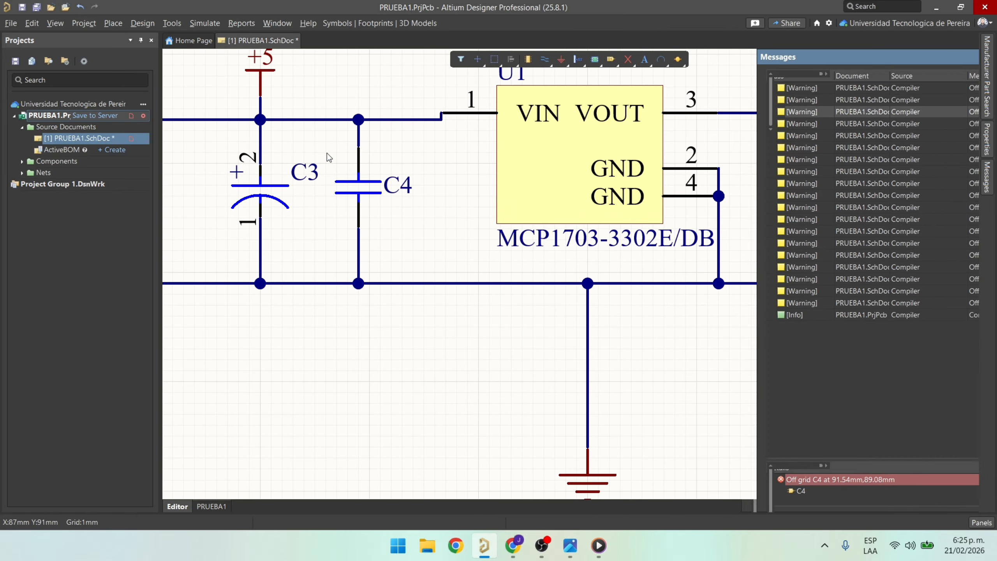
scroll(436, 196, "down", 3, "ctrl")
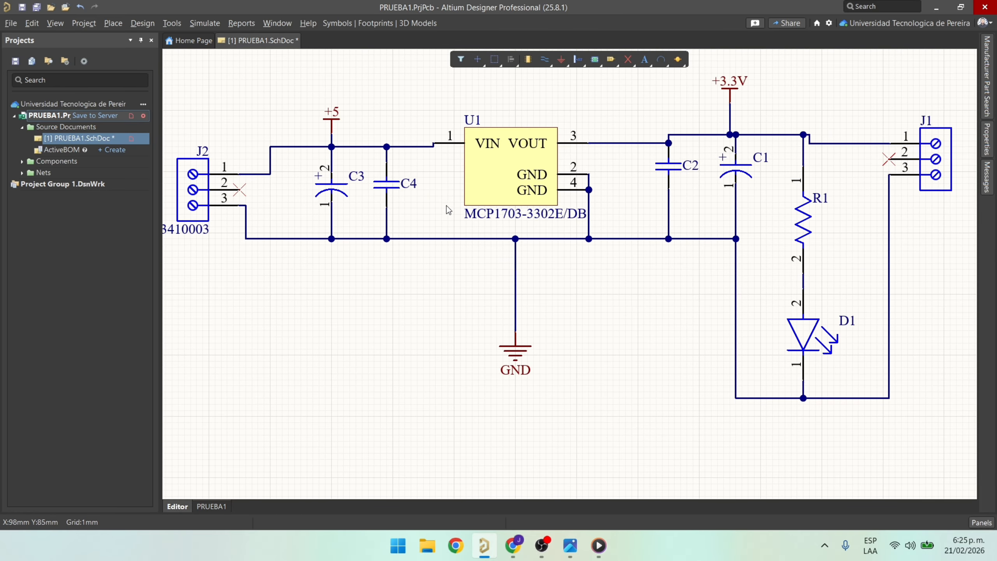
Group the validation messages by class and expand the Warning group.
mouse_move(987, 184)
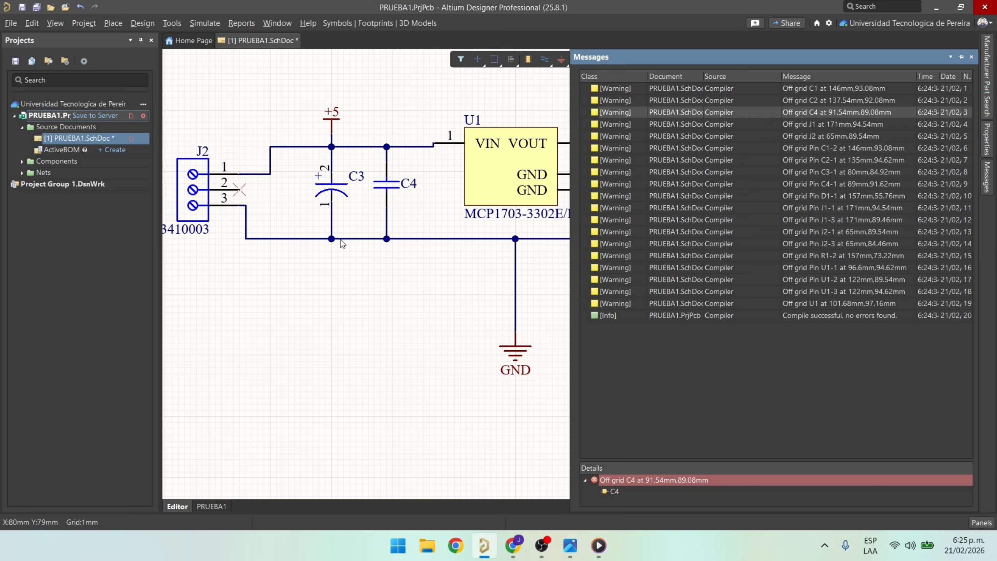
scroll(470, 262, "down", 3, "ctrl")
right_click_drag(470, 263, 350, 287)
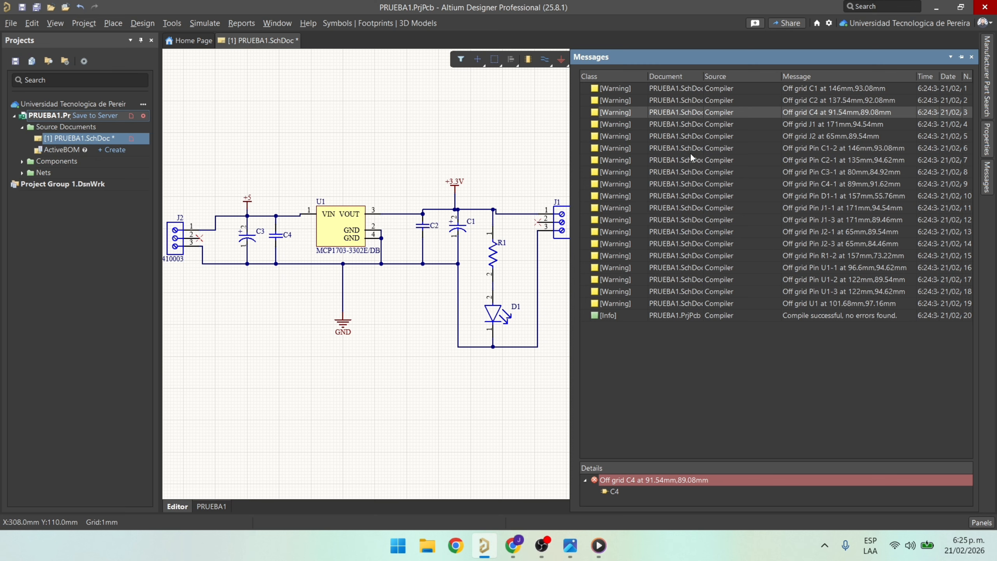
right_click(603, 75)
mouse_move(649, 83)
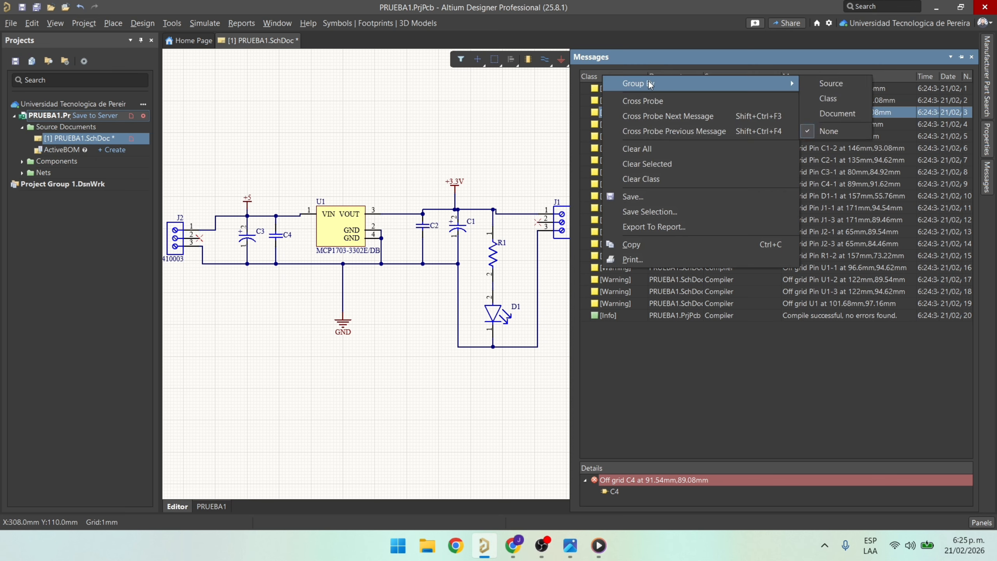
left_click(832, 102)
left_click(586, 88)
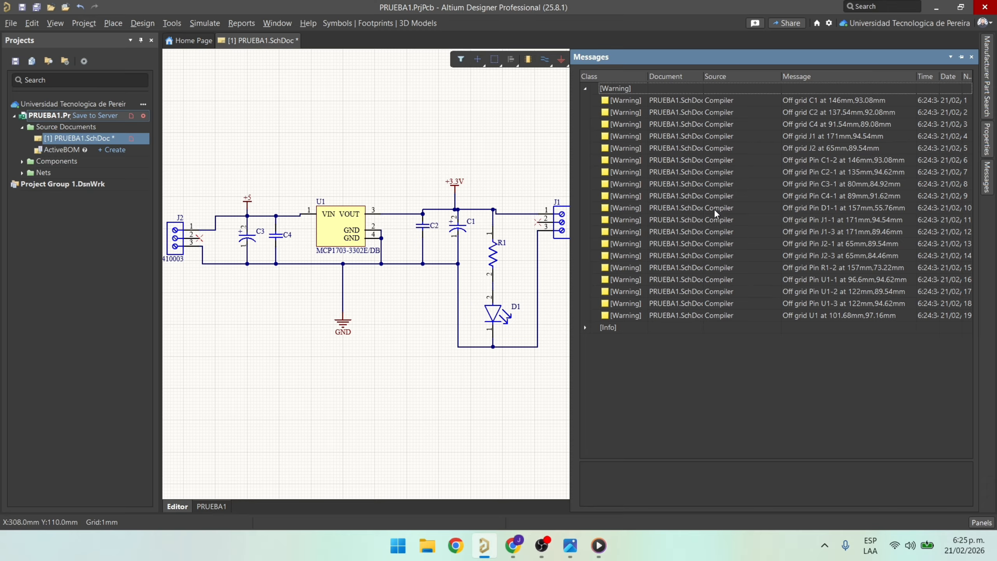
Go through the grouped off-grid warnings one by one and read the details of the components and pins concerned.
left_click(738, 195)
right_click(713, 197)
left_click(809, 171)
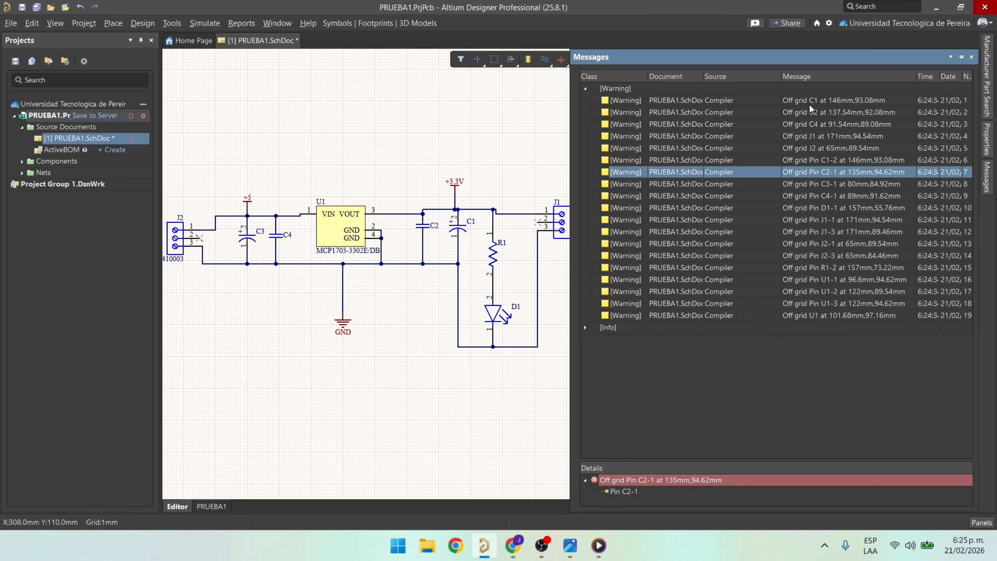
left_click(809, 98)
left_click(808, 113)
left_click(816, 124)
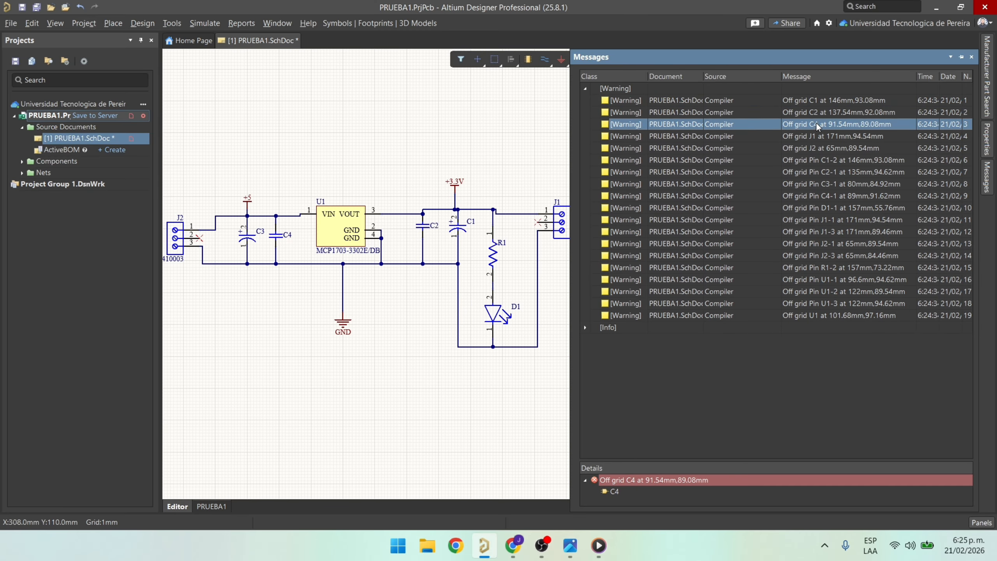
left_click(822, 132)
key("Down")
key("Down")
key("Down")
key("Down")
key("Down")
key("Down")
key("Down")
key("Down")
key("Down")
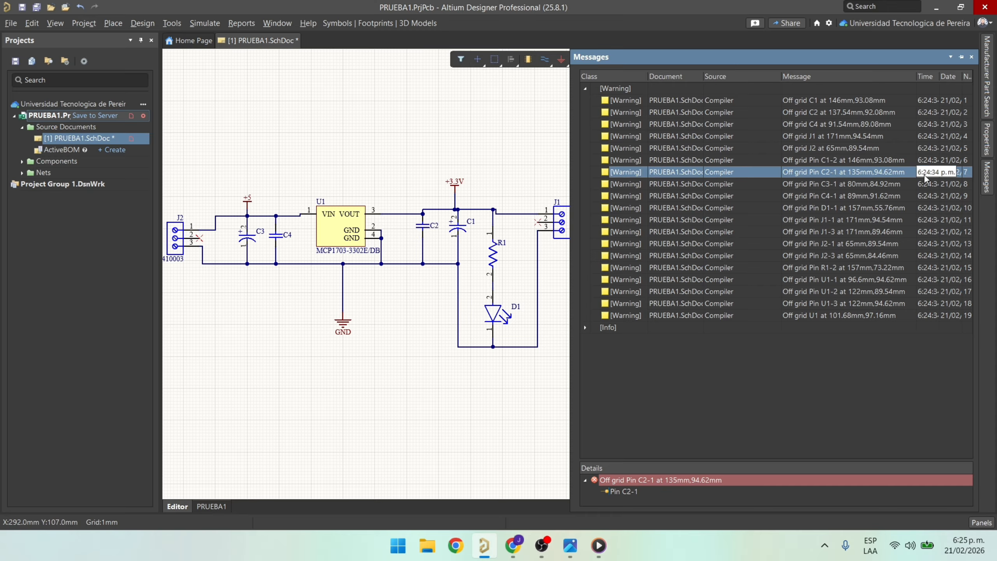
key("Down")
key("Down")
key("Down")
key("Down")
key("Down")
key("Down")
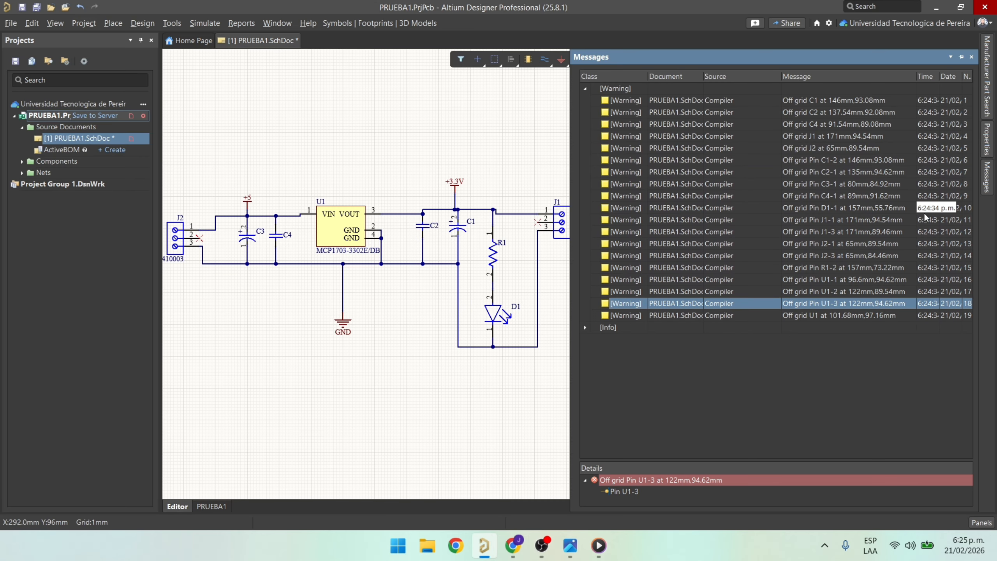
key("Up")
key("Up")
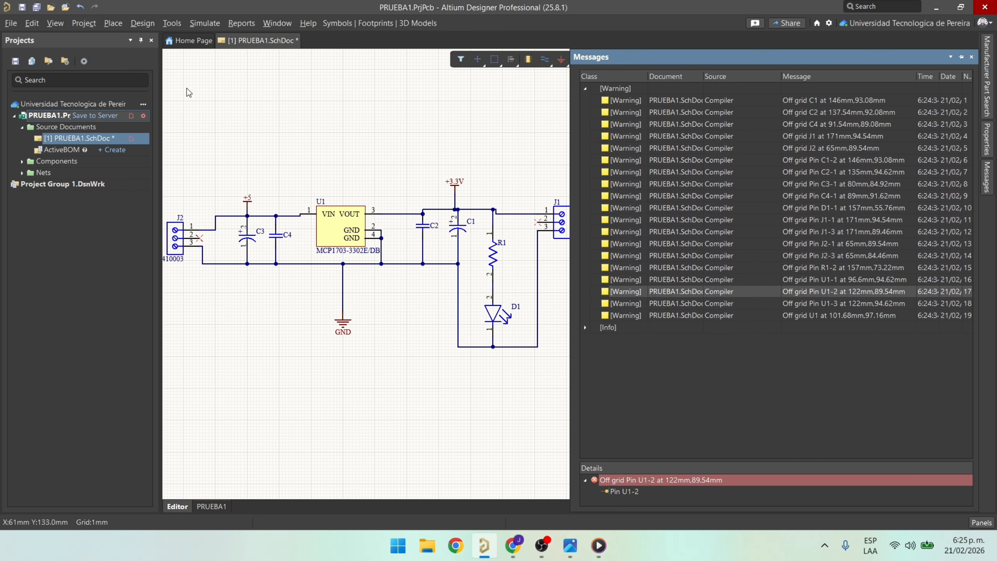
left_click(153, 24)
mouse_move(171, 22)
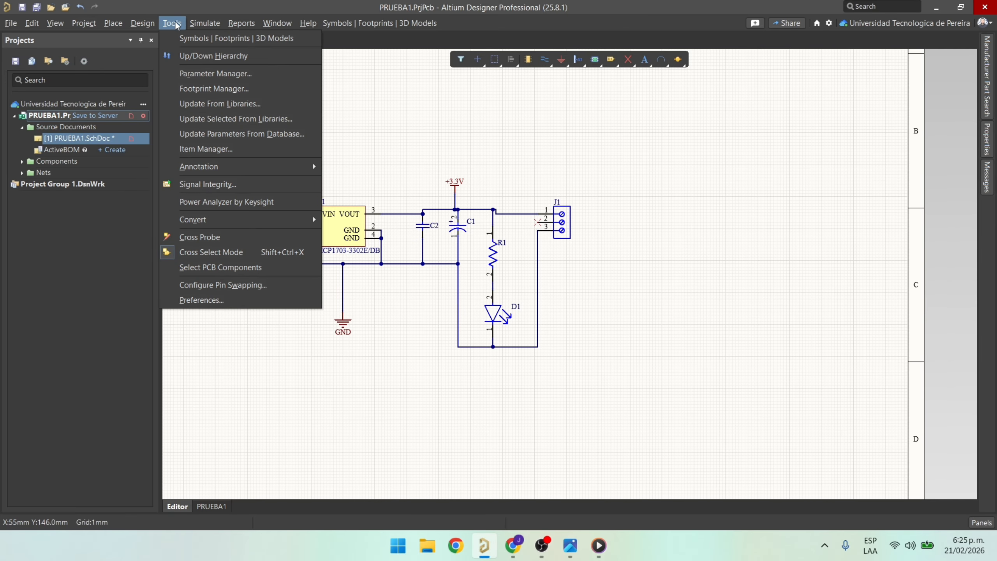
left_click(233, 293)
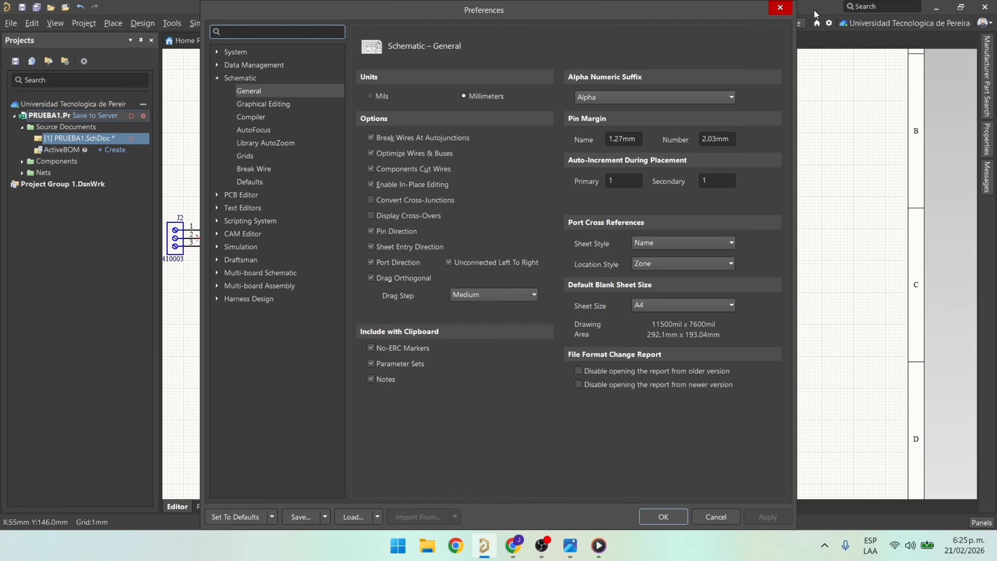
left_click(782, 7)
Set the report mode of the Off-grid object violation to No Report in the project's error reporting options.
left_click(84, 23)
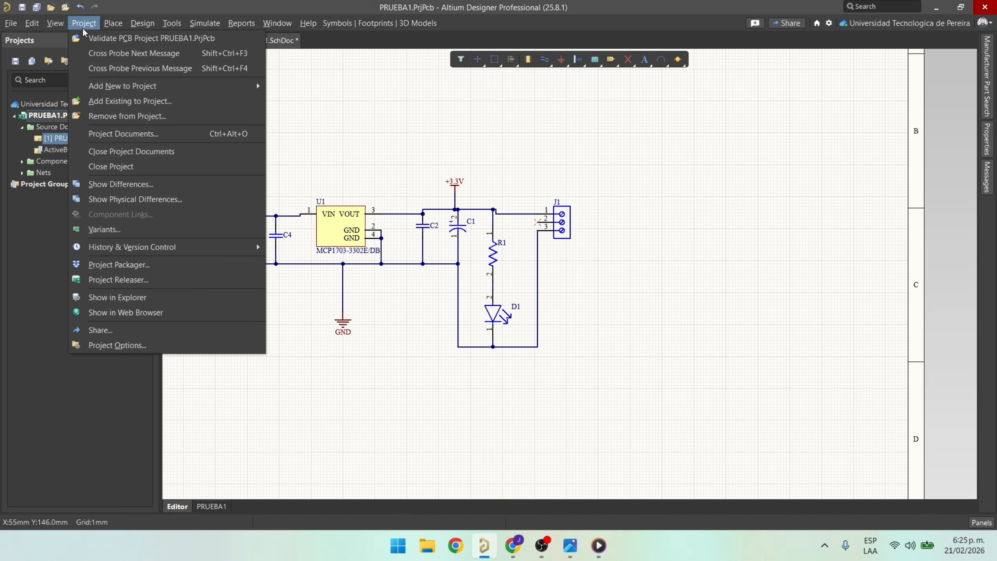
left_click(136, 346)
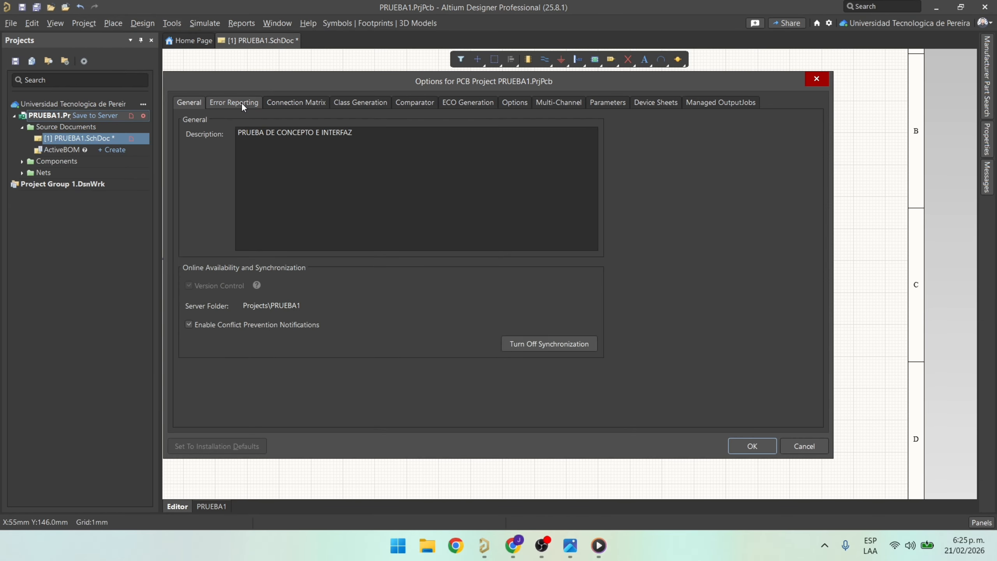
left_click(241, 102)
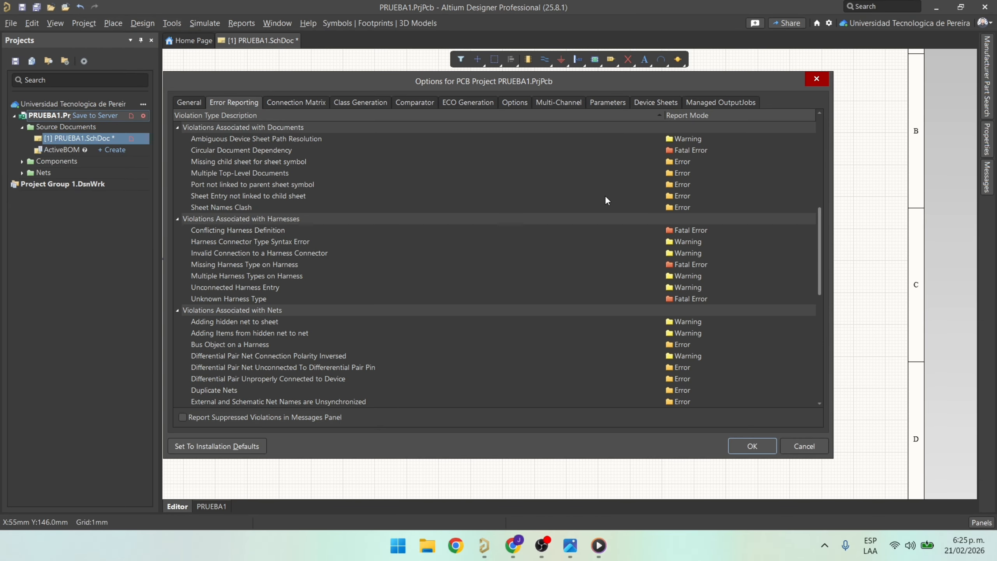
scroll(558, 211, "down", 10)
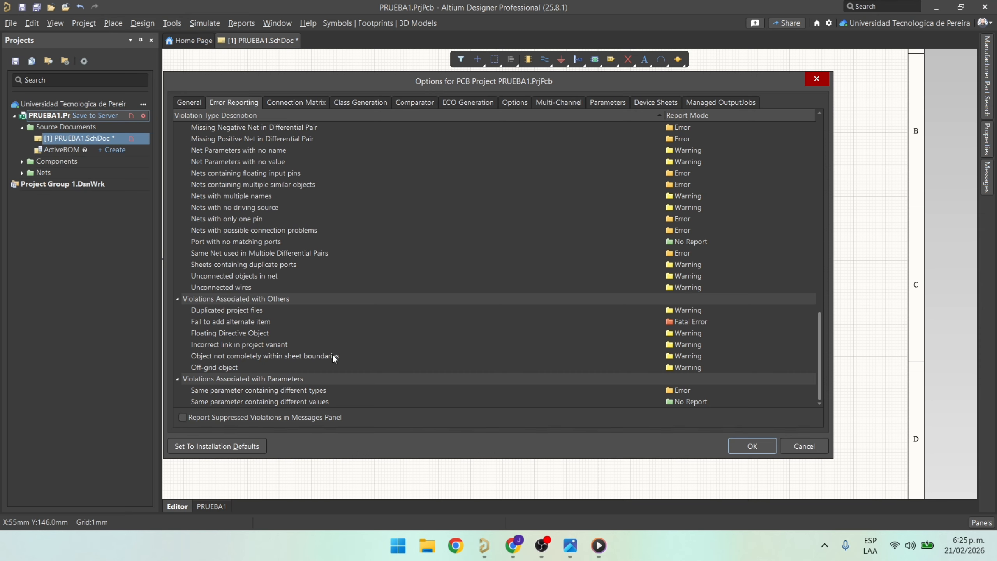
left_click(244, 367)
left_click(698, 367)
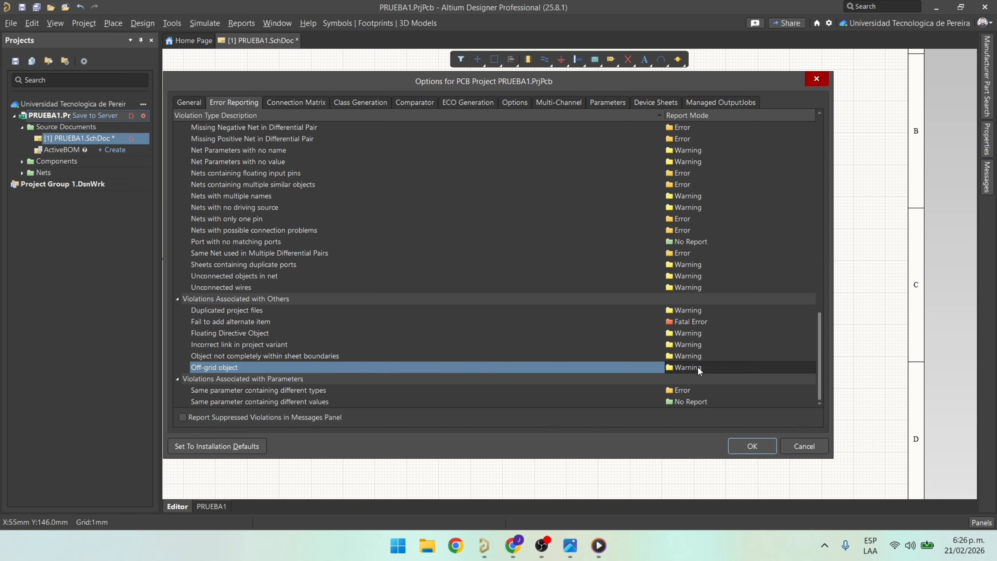
left_click(697, 378)
left_click(752, 447)
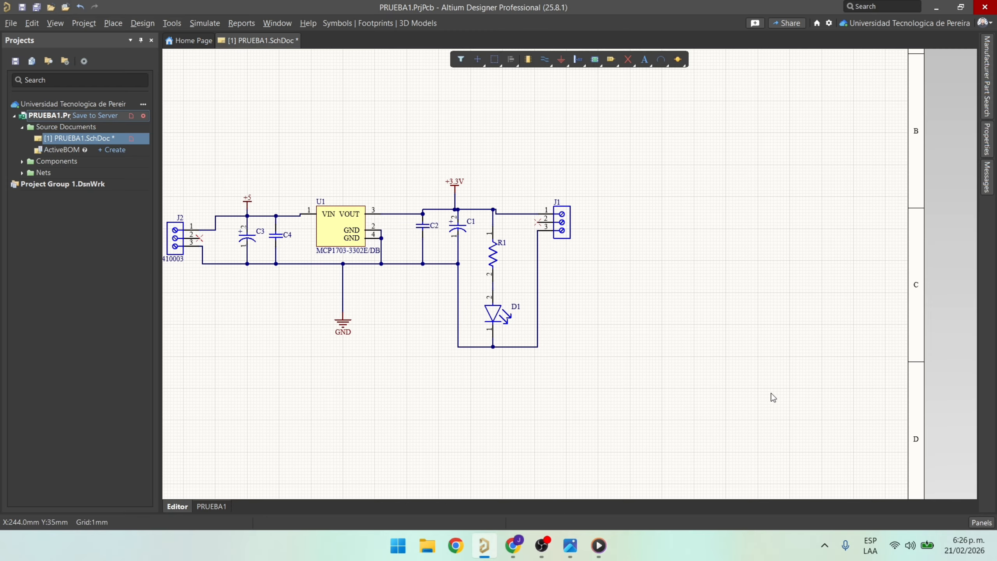
Validate the PCB project PRUEBA1.PrjPcb again and expand the Info group of its messages.
left_click(94, 25)
left_click(94, 40)
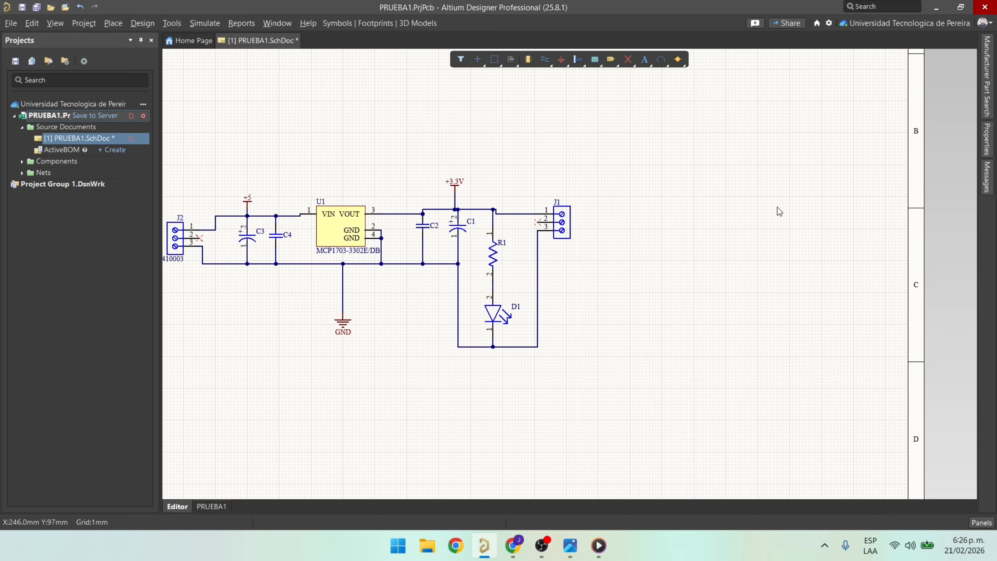
left_click(982, 522)
left_click(947, 383)
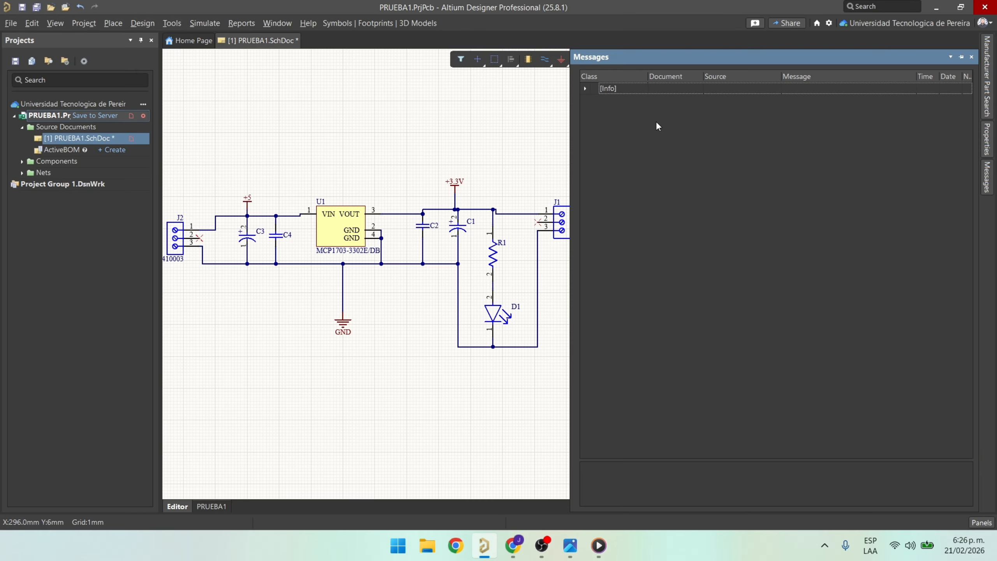
left_click(586, 88)
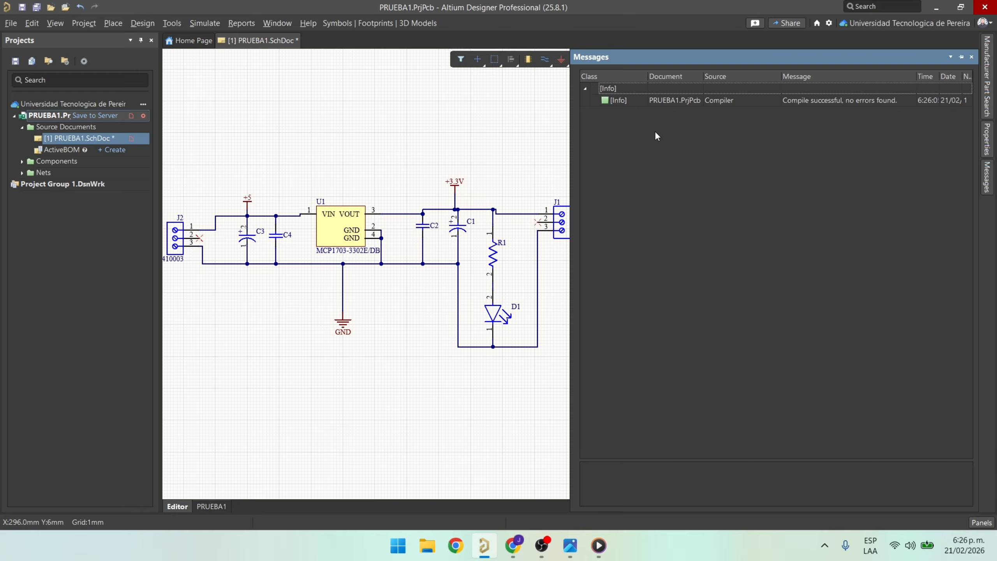
middle_click_drag(392, 166, 392, 162)
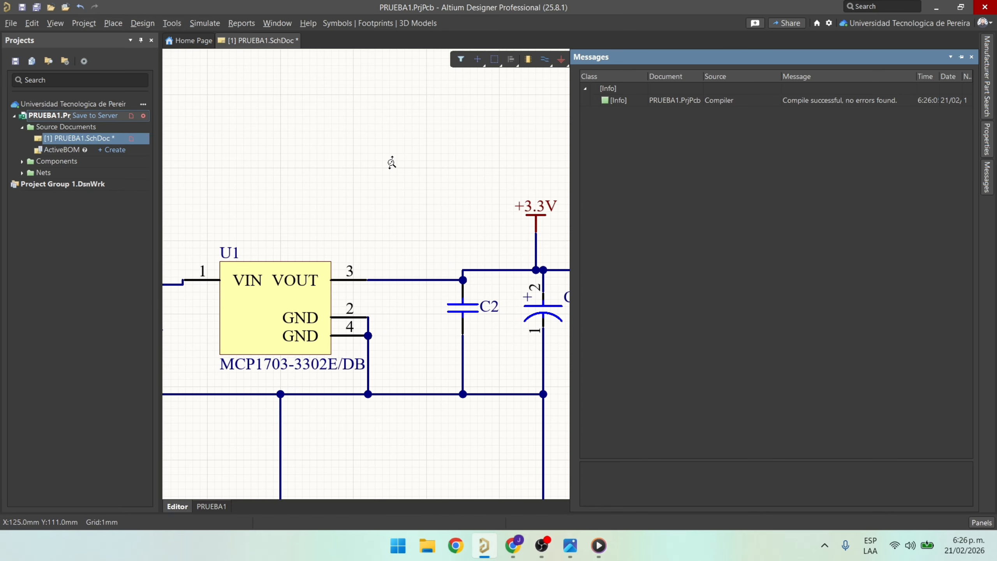
scroll(392, 162, "down", 3, "ctrl")
left_click(397, 164)
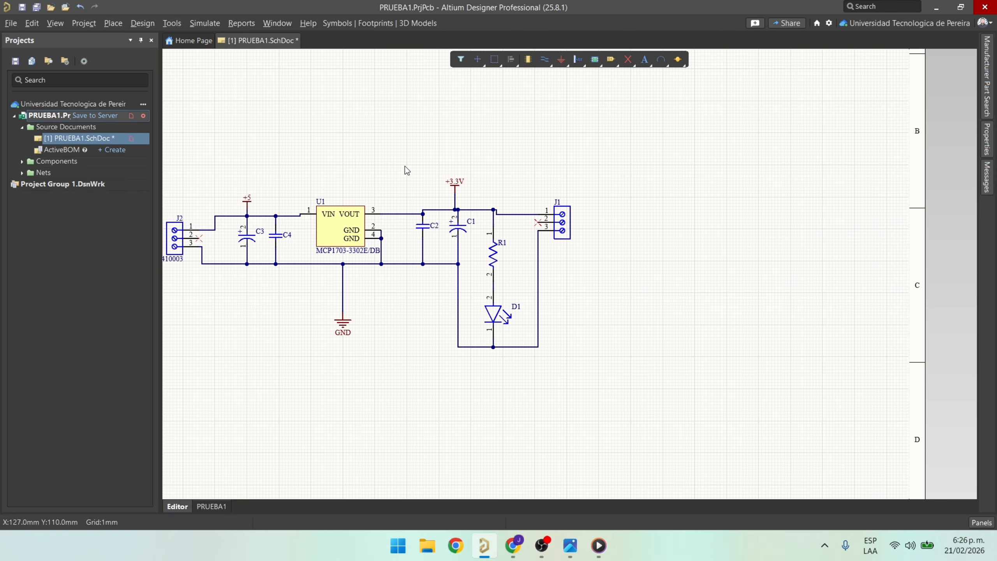
Review the violation types and their report modes in the project's error reporting options, from buses through nets to parameters.
left_click(83, 22)
left_click(120, 341)
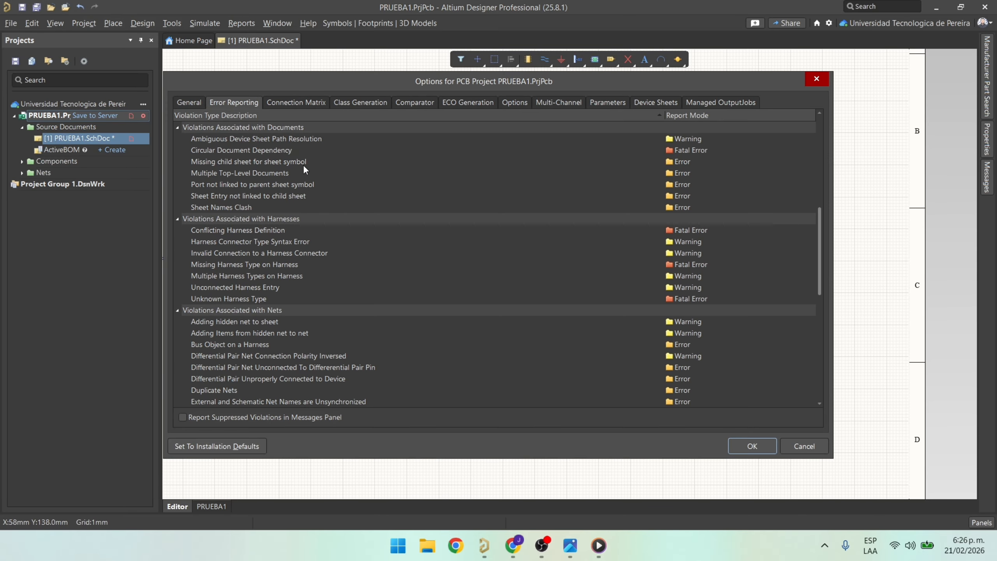
left_click(274, 299)
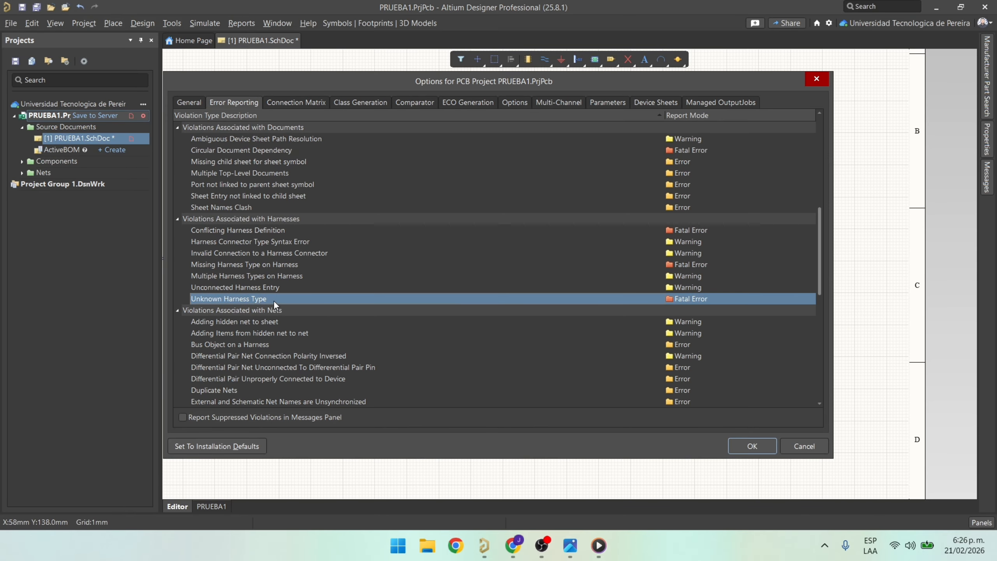
scroll(274, 299, "up", 1)
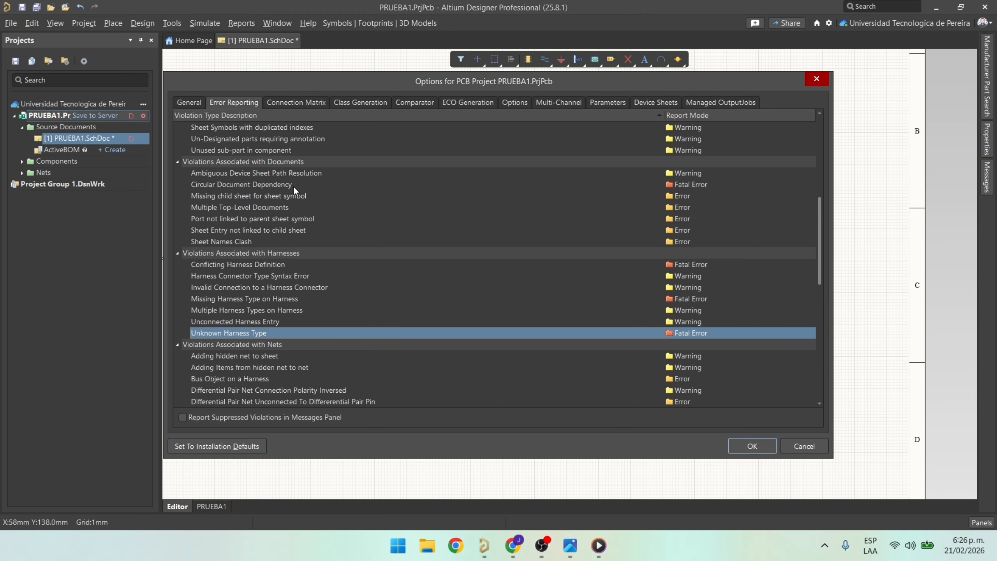
scroll(332, 192, "up", 8)
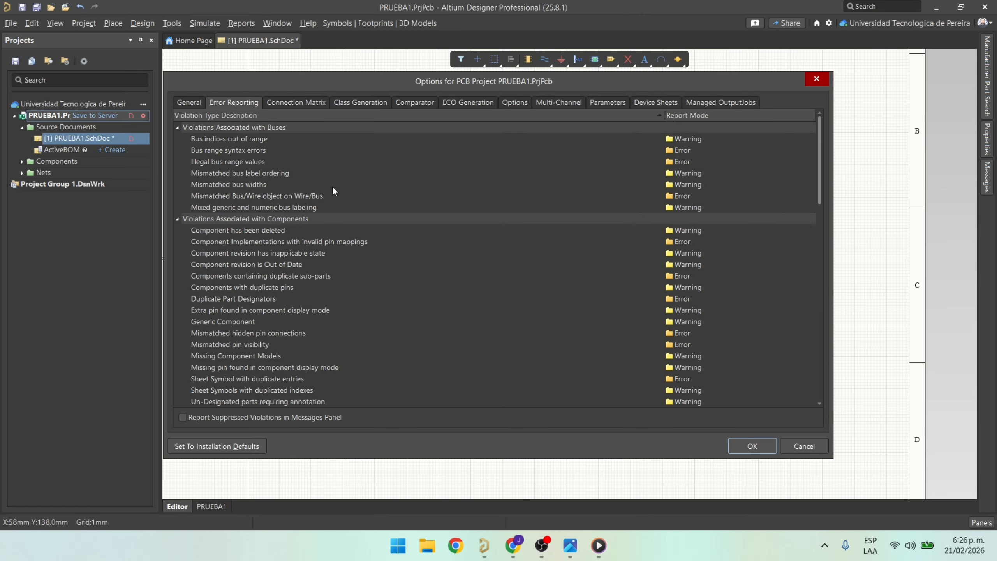
left_click(337, 159)
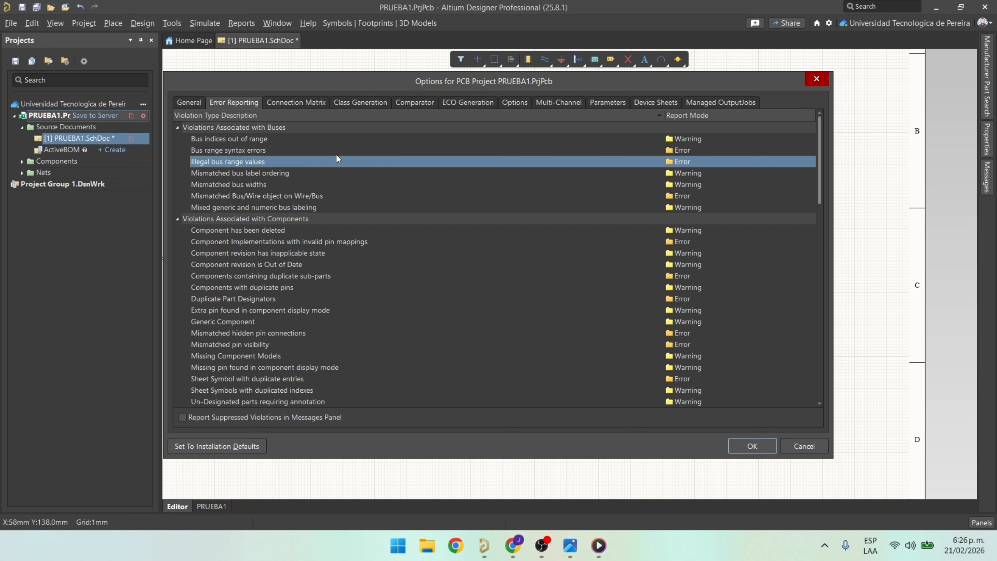
scroll(339, 173, "down", 8)
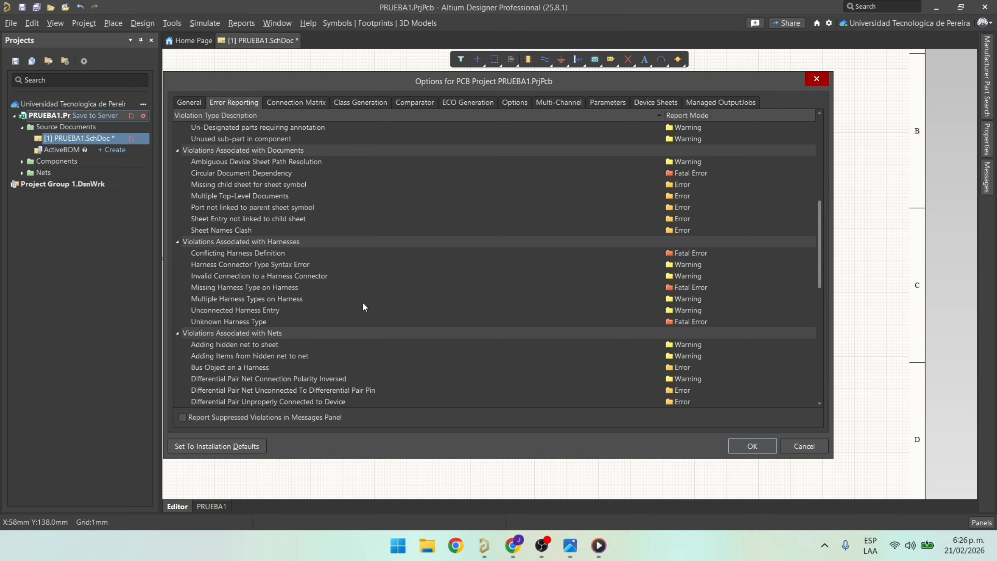
scroll(364, 307, "down", 4)
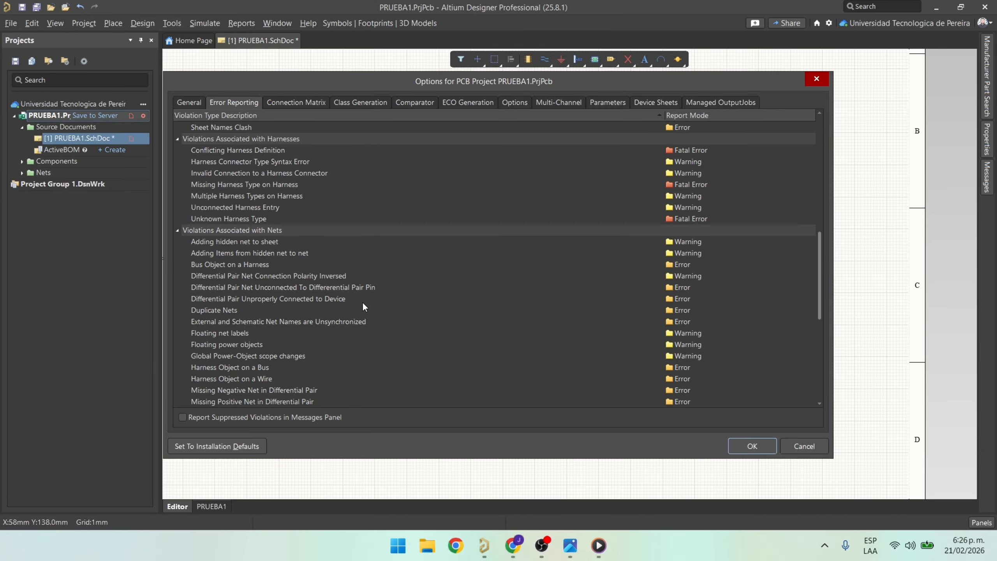
scroll(363, 338, "down", 7)
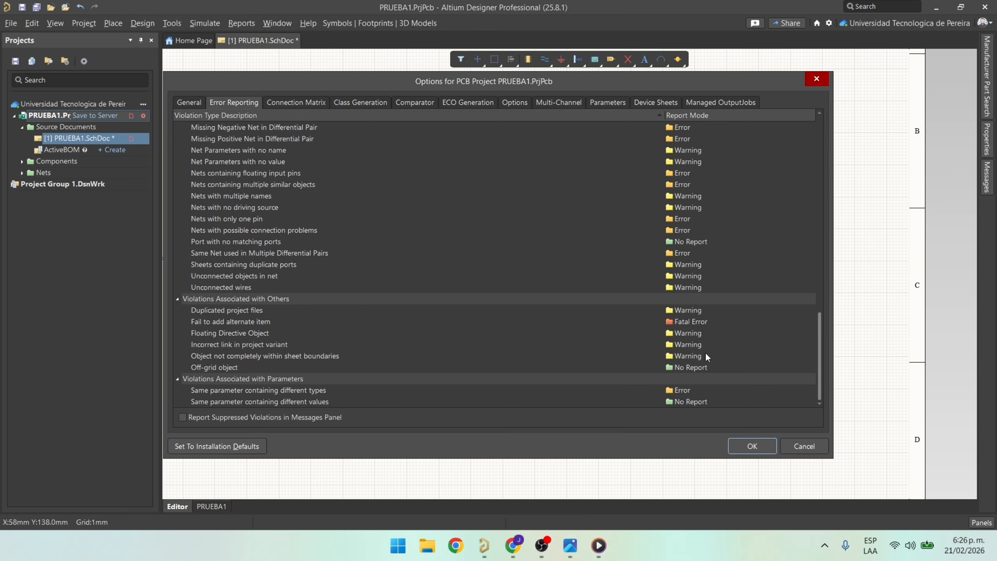
scroll(592, 179, "up", 15)
left_click(660, 160)
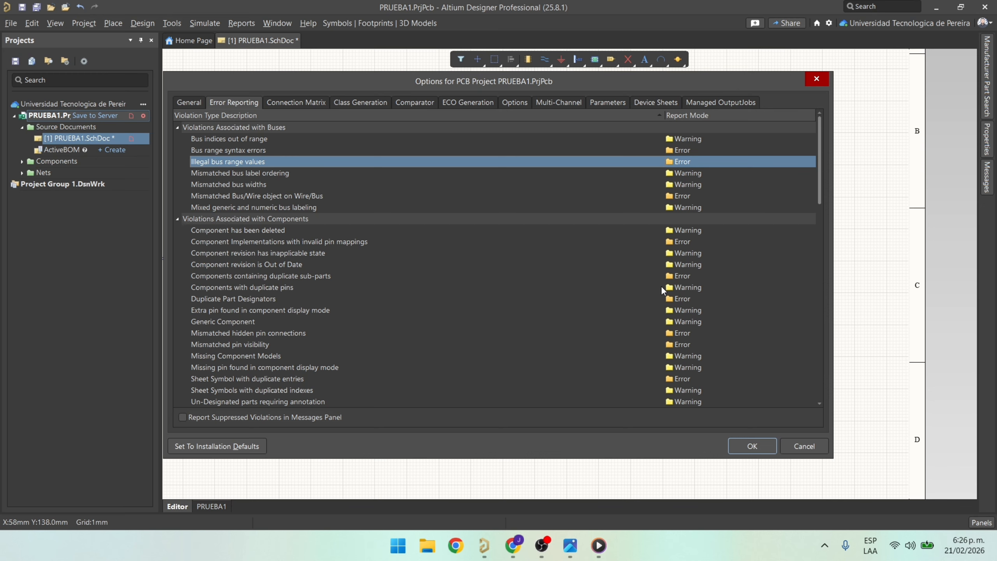
Accept the project's error reporting options after checking the remaining violation types, and save all modified documents.
scroll(662, 283, "down", 12)
scroll(662, 289, "down", 6)
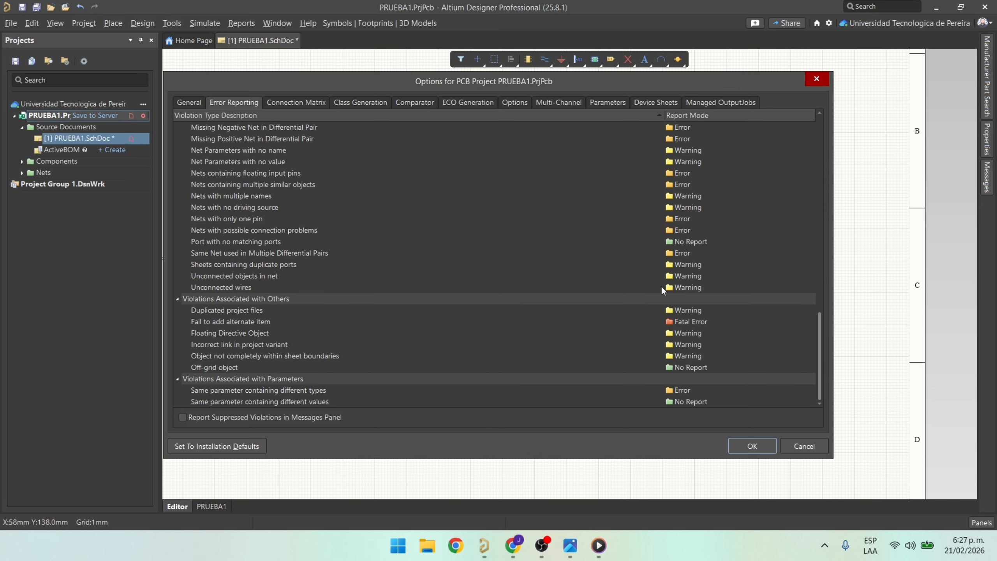
left_click(765, 452)
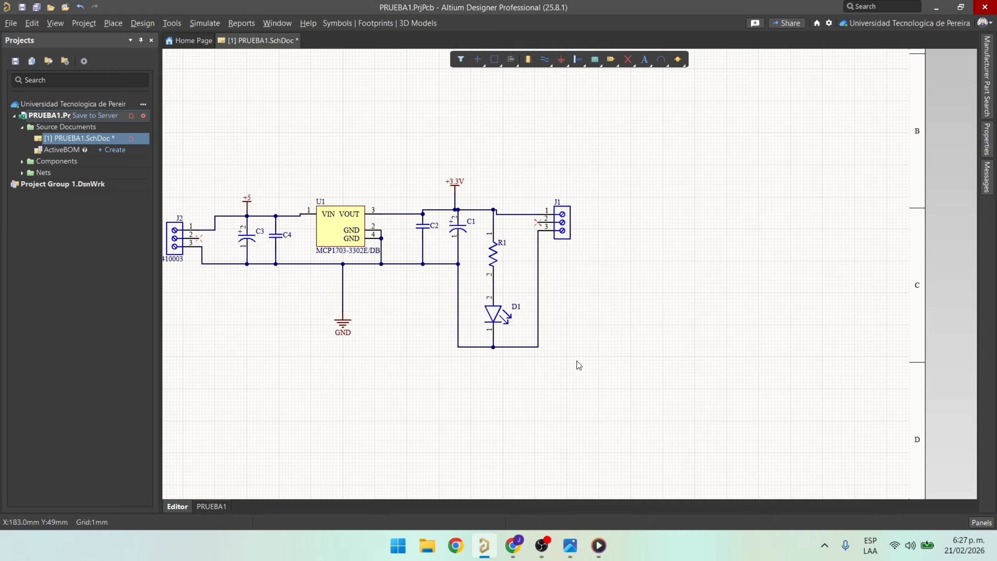
right_click_drag(409, 345, 536, 318)
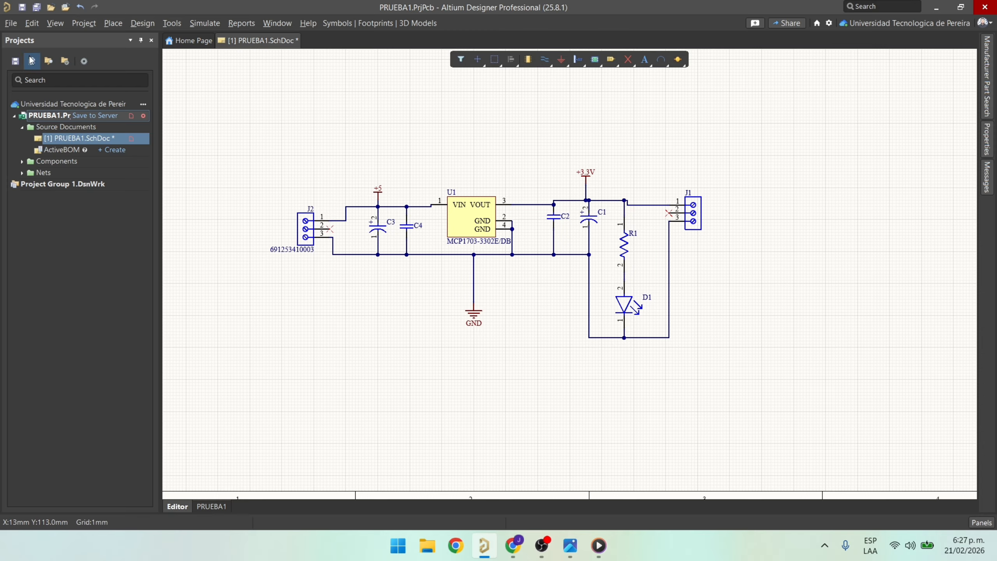
left_click(35, 9)
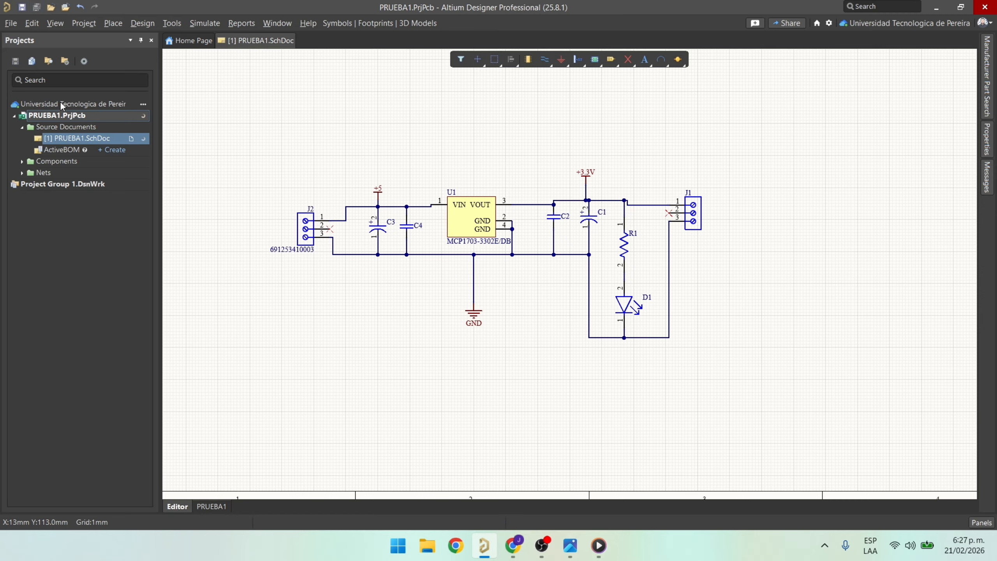
Add a new PCB document to the PRUEBA1 project.
right_click(63, 115)
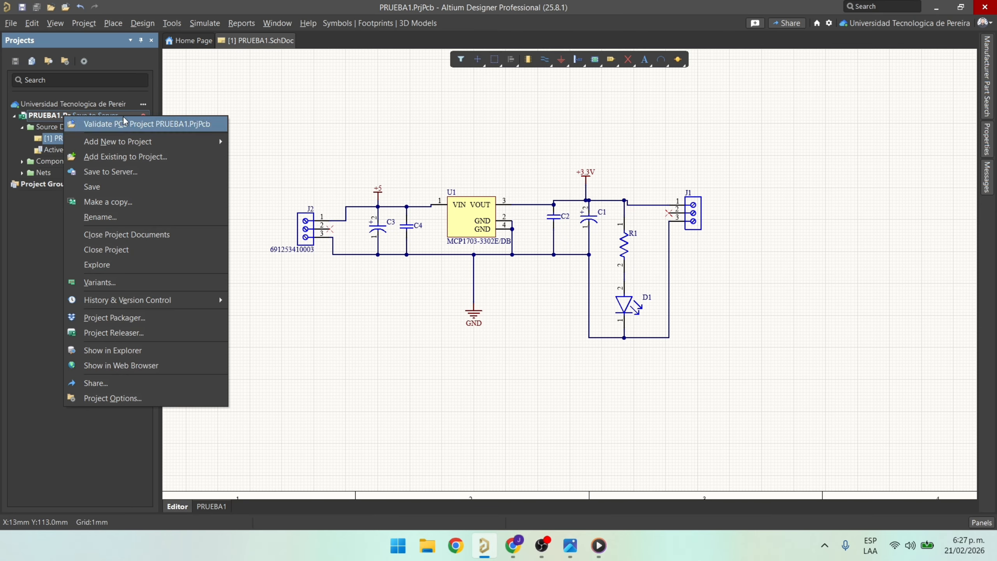
mouse_move(141, 147)
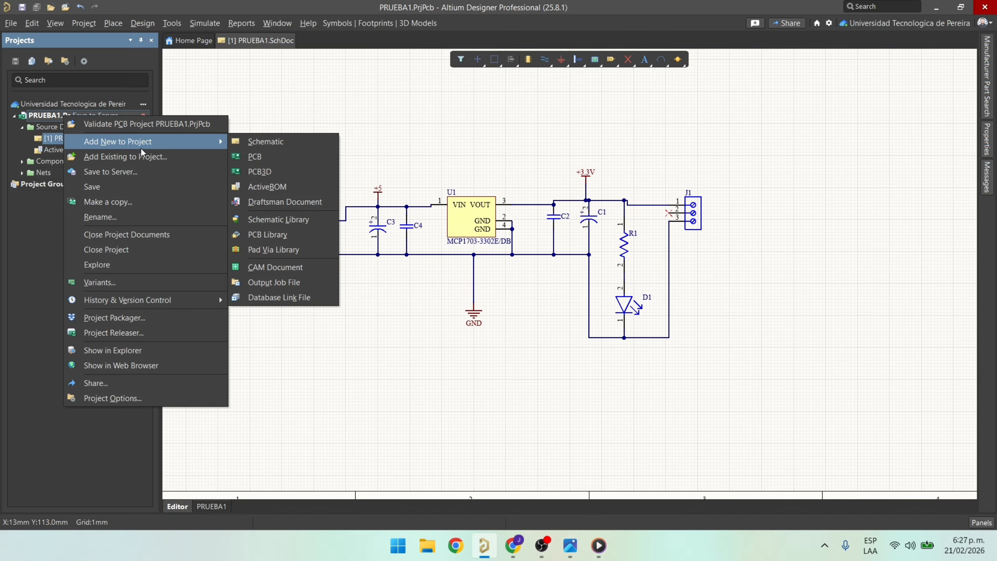
left_click(264, 157)
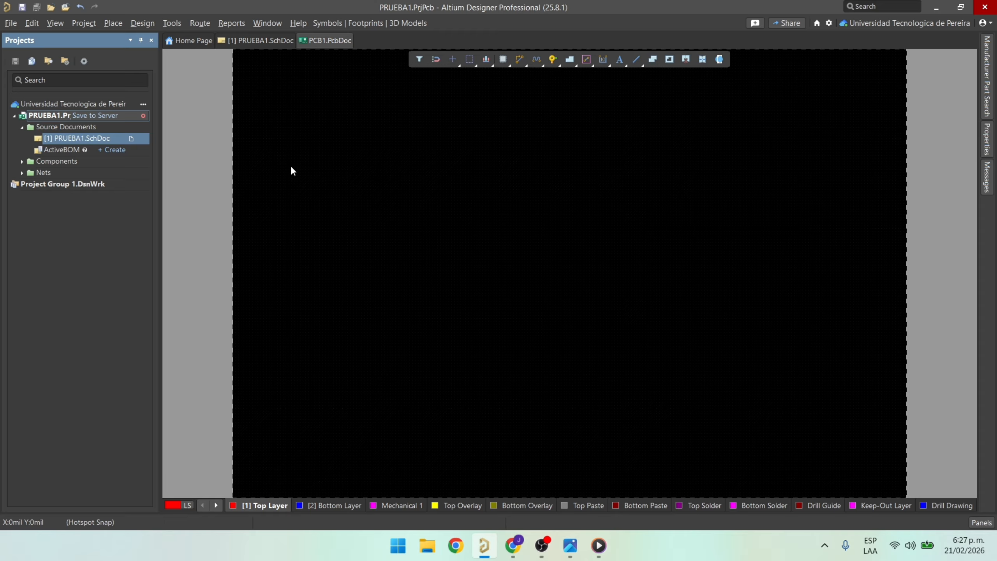
scroll(528, 230, "down", 1, "ctrl")
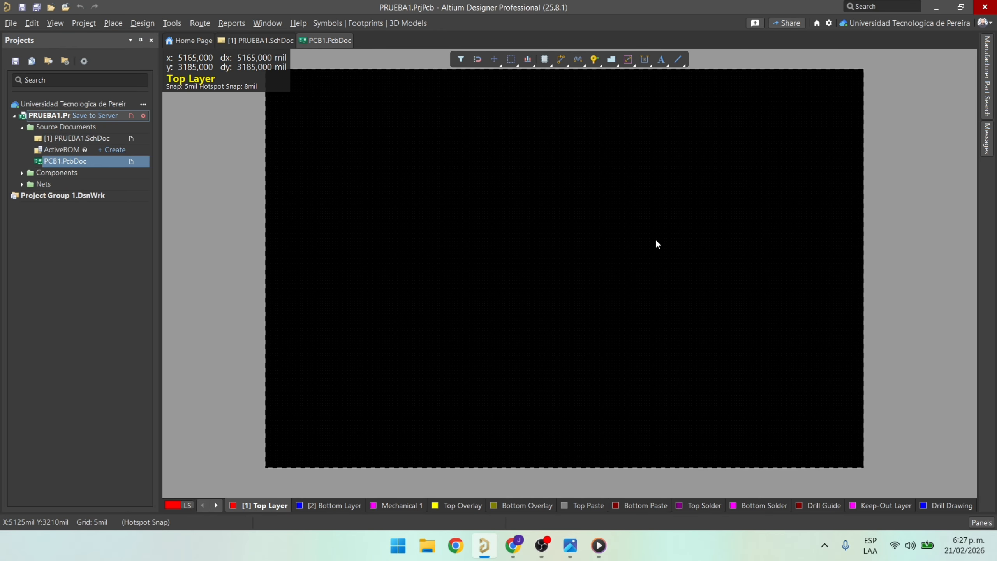
right_click_drag(599, 289, 567, 297)
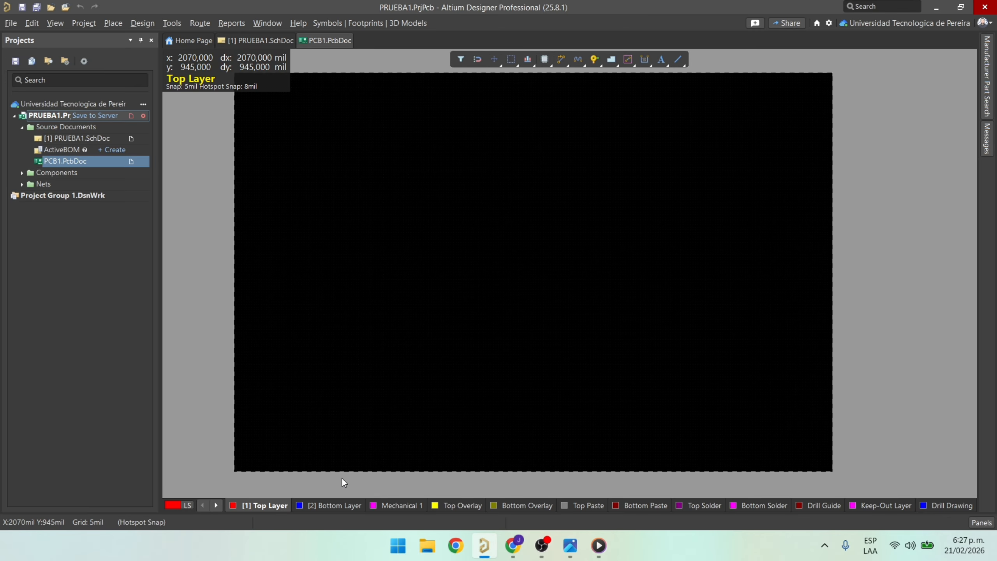
Look through the new board's Bottom Layer, Mechanical 1, Top Overlay and Bottom Overlay, activating each layer in turn.
left_click(332, 506)
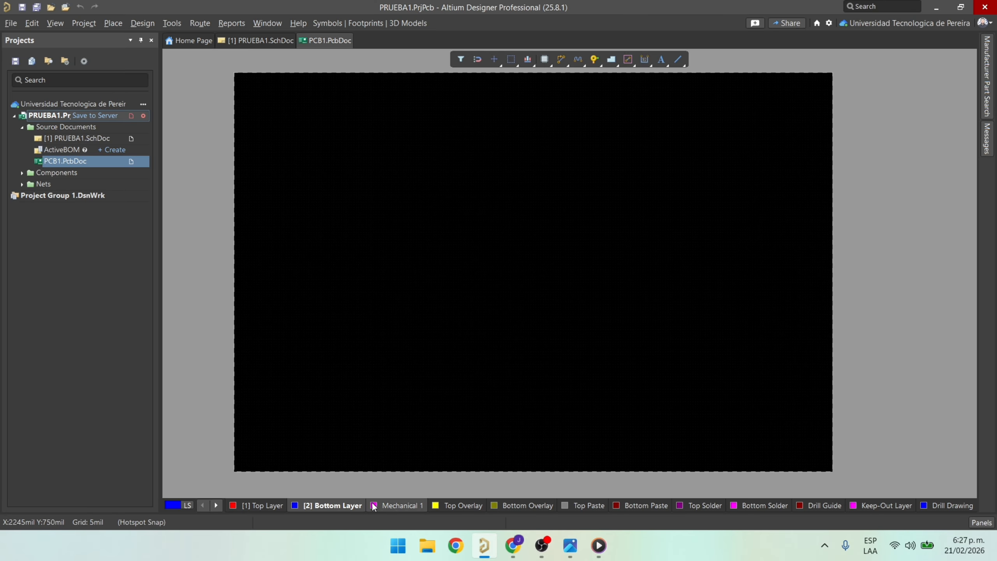
left_click(405, 504)
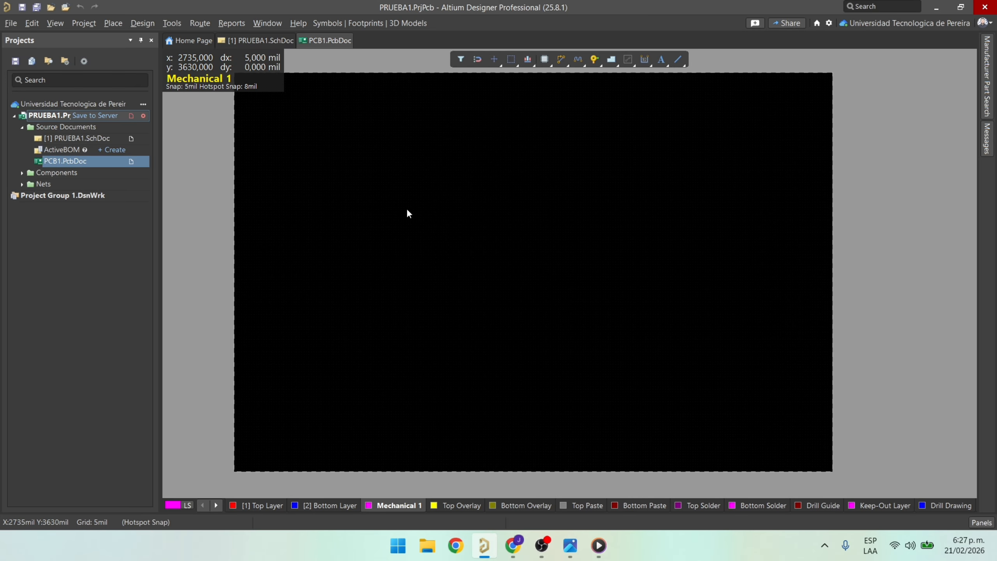
left_click_drag(406, 208, 643, 393)
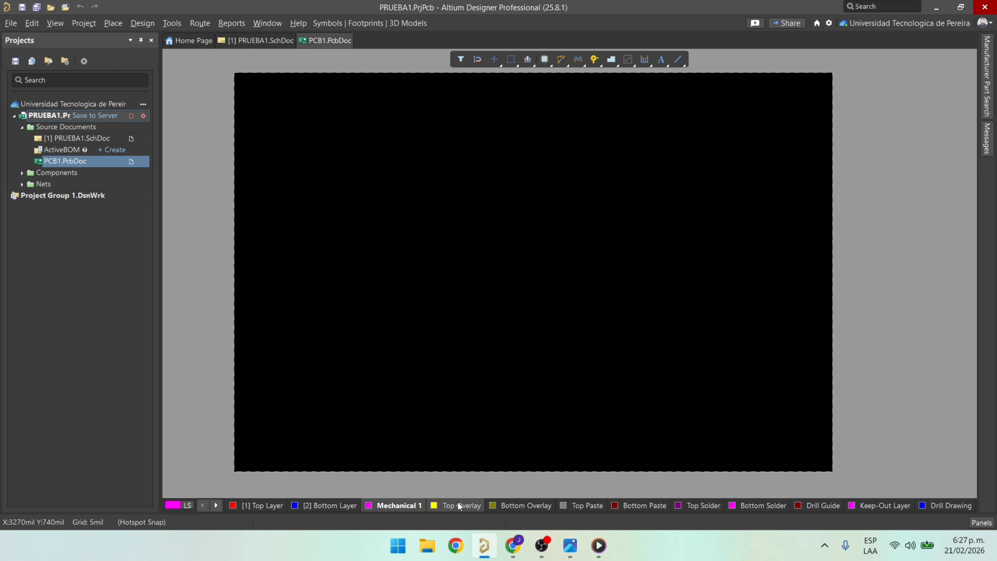
left_click(459, 504)
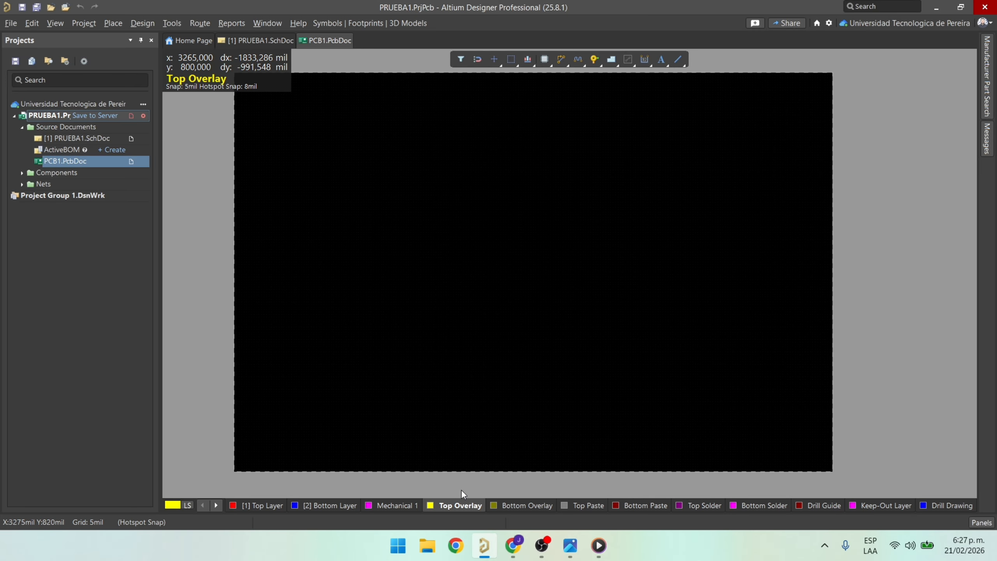
left_click(541, 507)
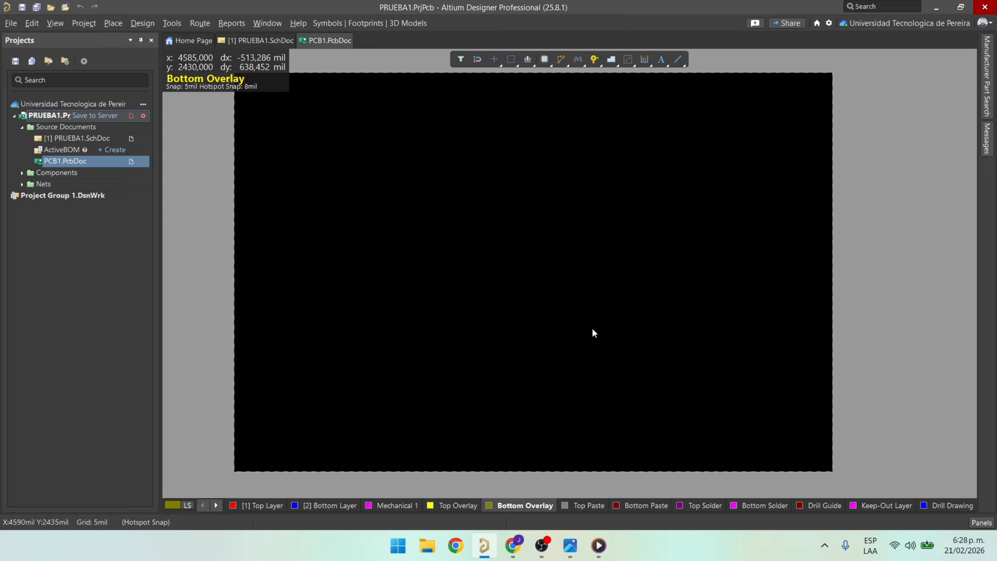
scroll(589, 328, "down", 1, "ctrl")
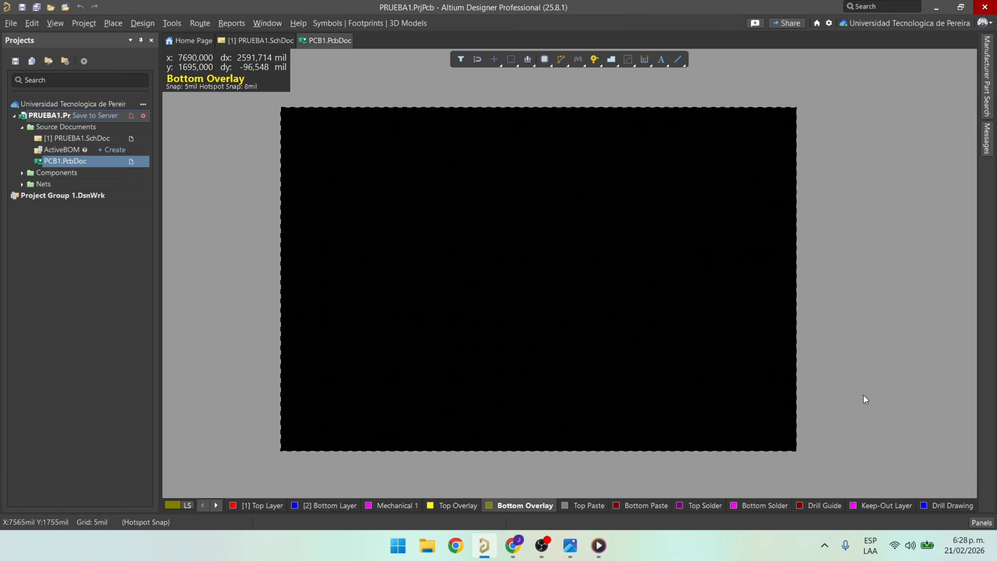
scroll(443, 188, "up", 2, "ctrl")
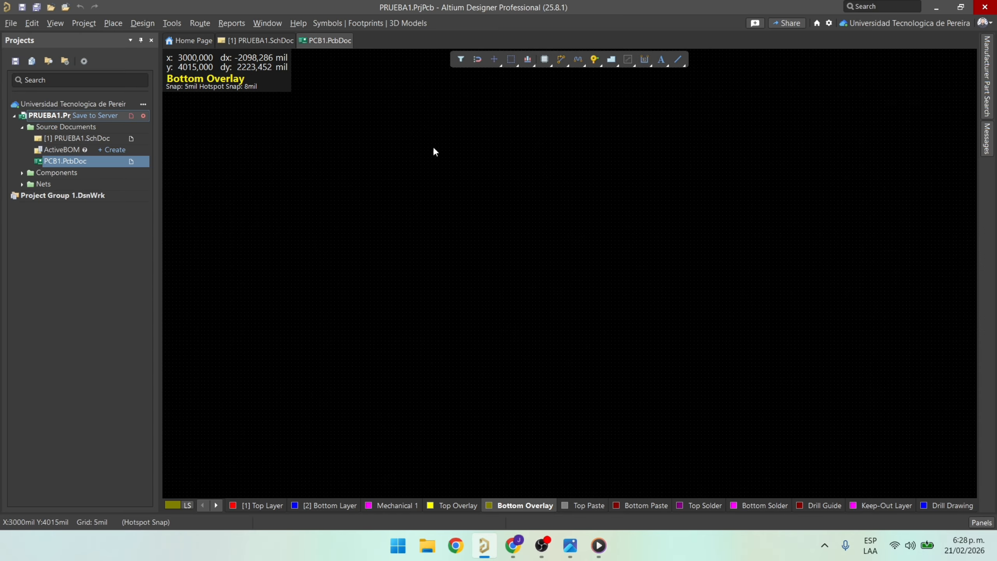
Try to update the PCB document PCB1.PcbDoc from the PRUEBA1 schematic.
left_click(267, 43)
scroll(609, 260, "down", 1, "ctrl")
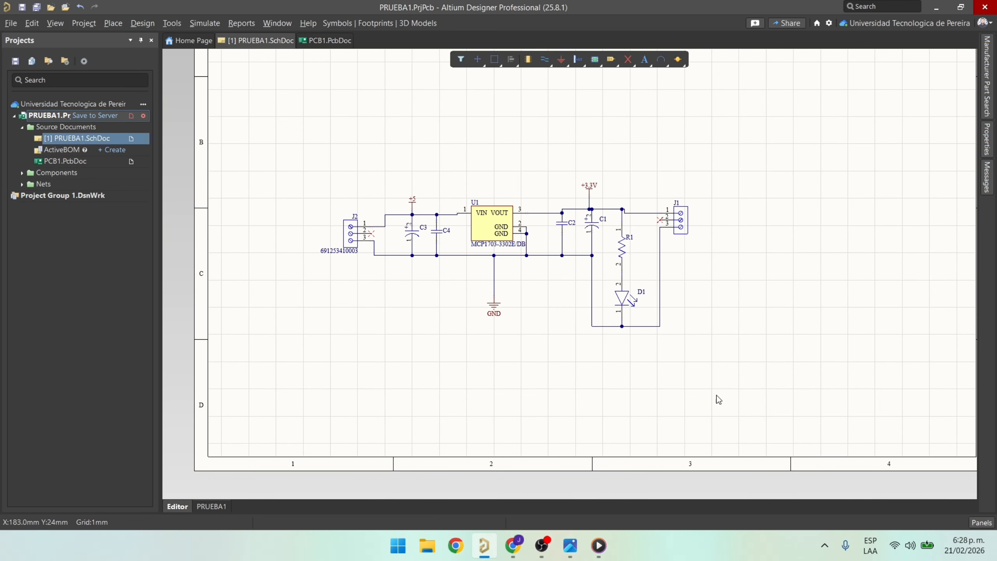
scroll(644, 312, "down", 3, "ctrl")
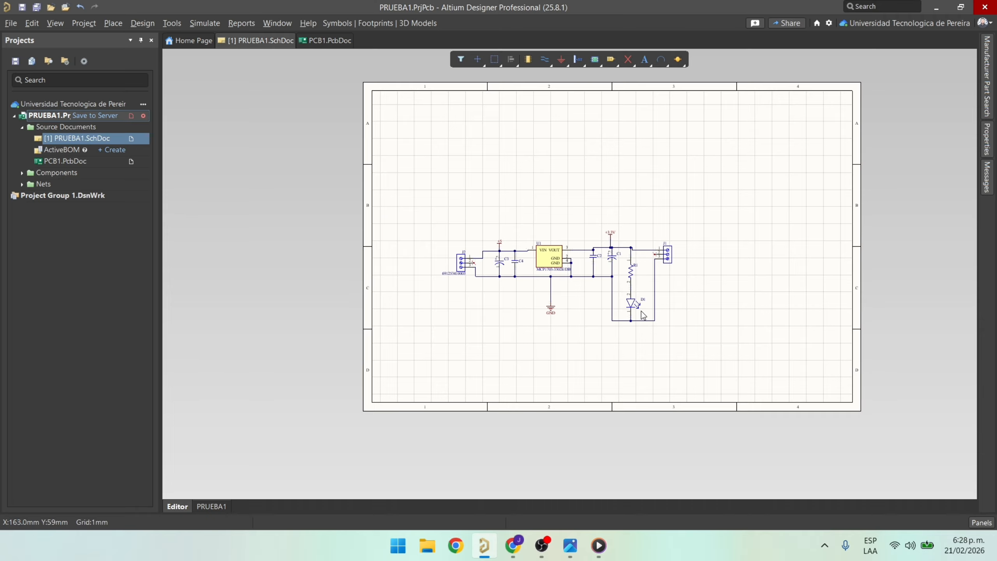
right_click_drag(641, 312, 593, 325)
scroll(520, 298, "up", 2, "ctrl")
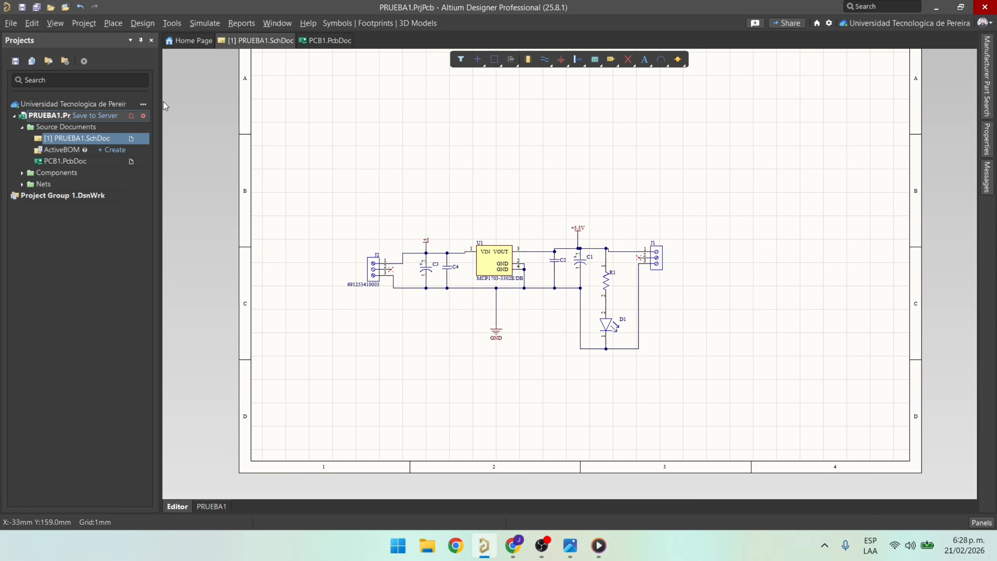
left_click(143, 23)
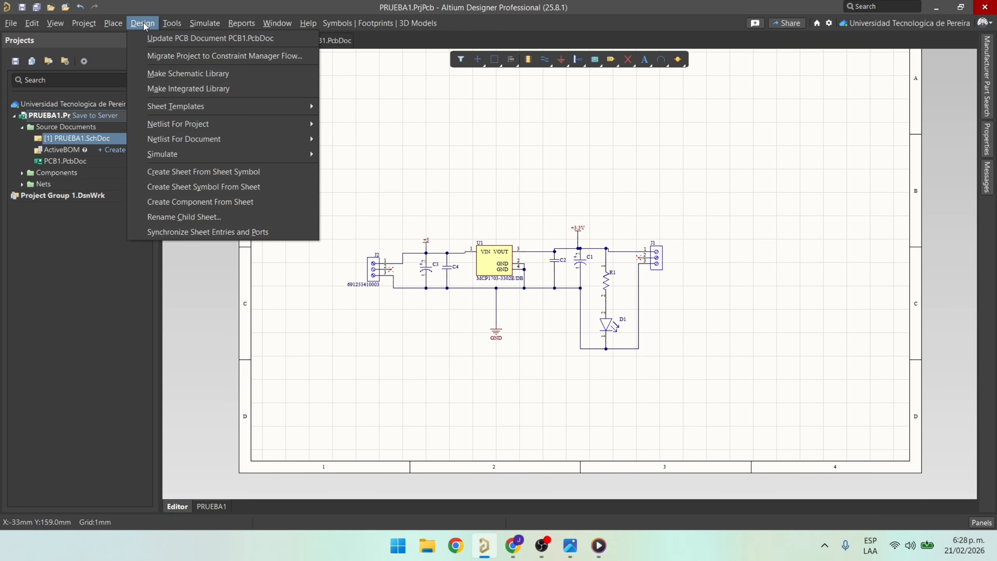
left_click(153, 43)
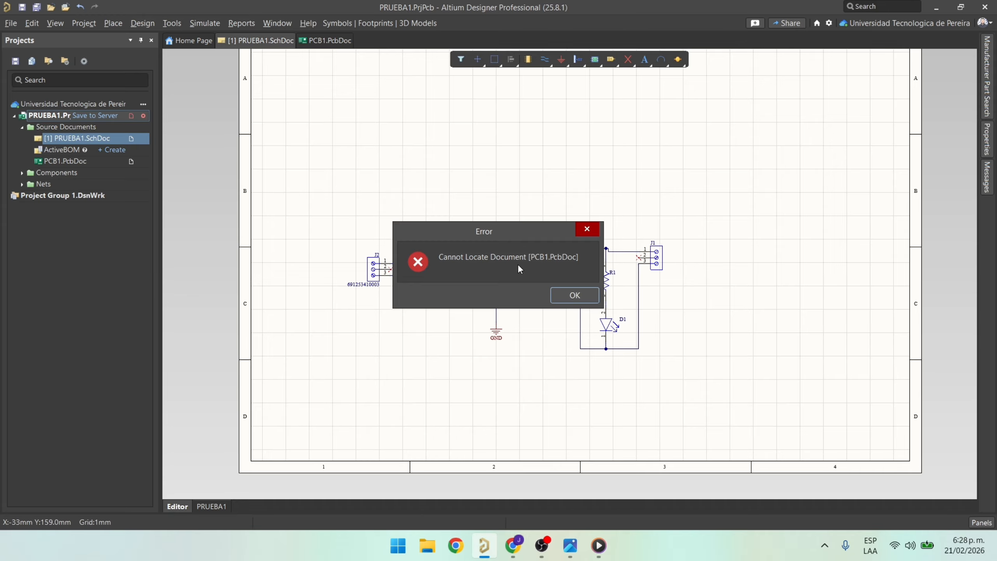
left_click(573, 295)
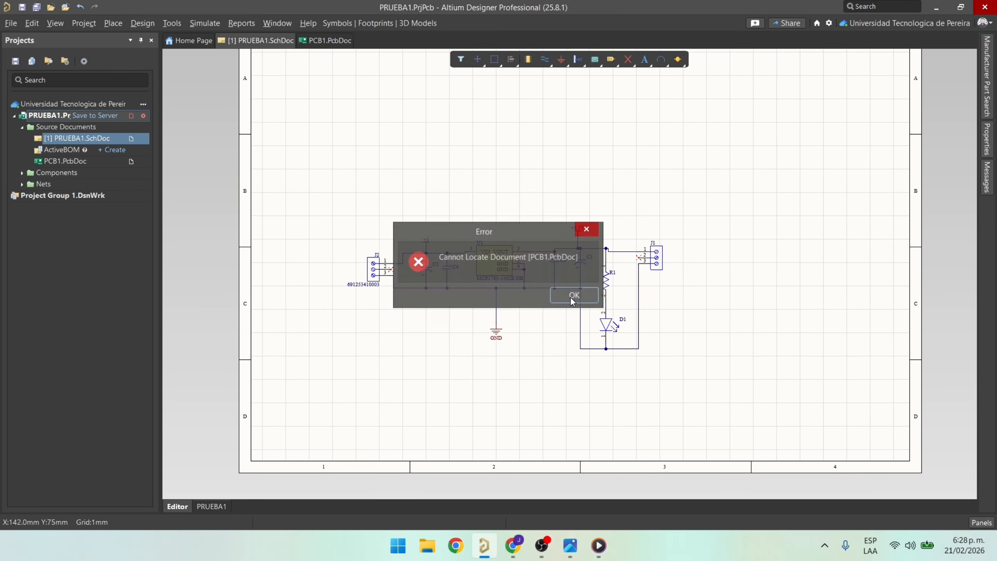
Save the new PCB document as PRUEBA1 in the PRUEBA1 project folder.
left_click(95, 162)
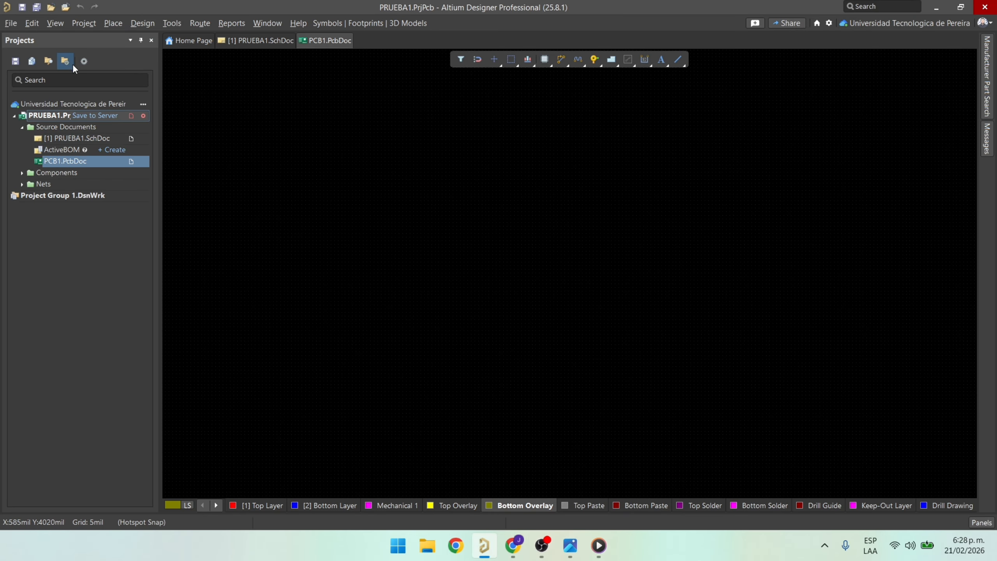
key("ctrl+s")
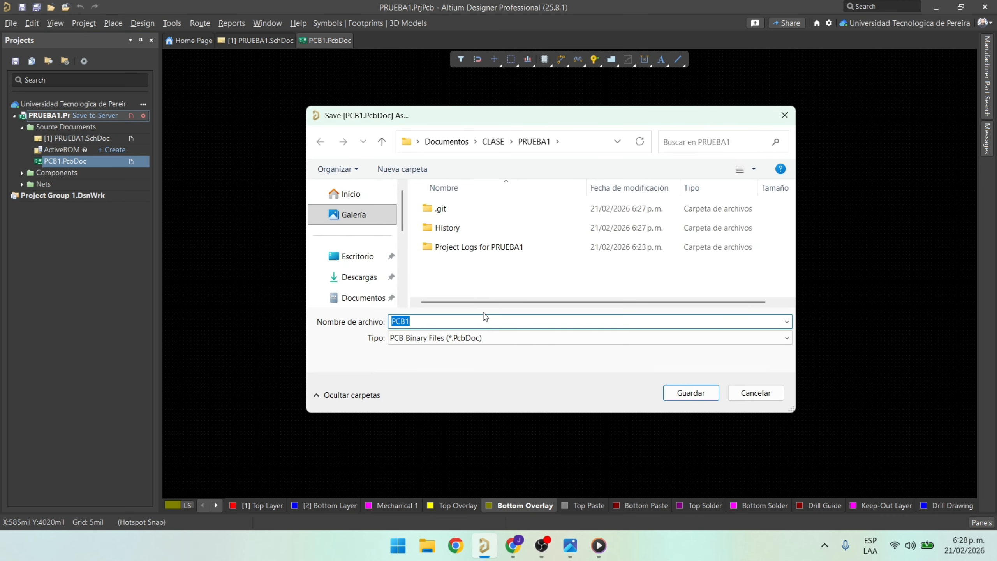
type("PRUEBA1")
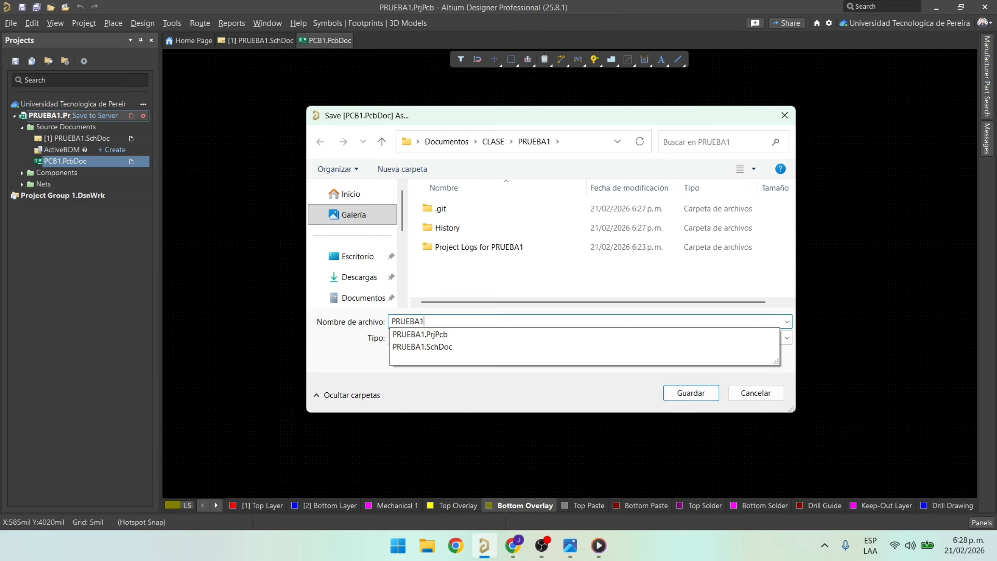
left_click(707, 394)
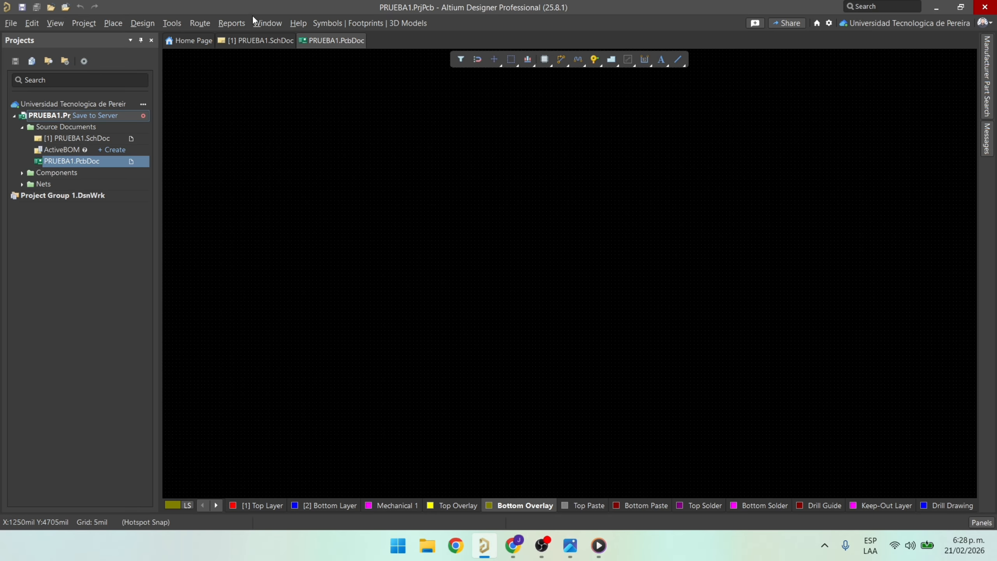
Create the engineering change order that updates PRUEBA1.PcbDoc from the PRUEBA1 schematic.
left_click(255, 40)
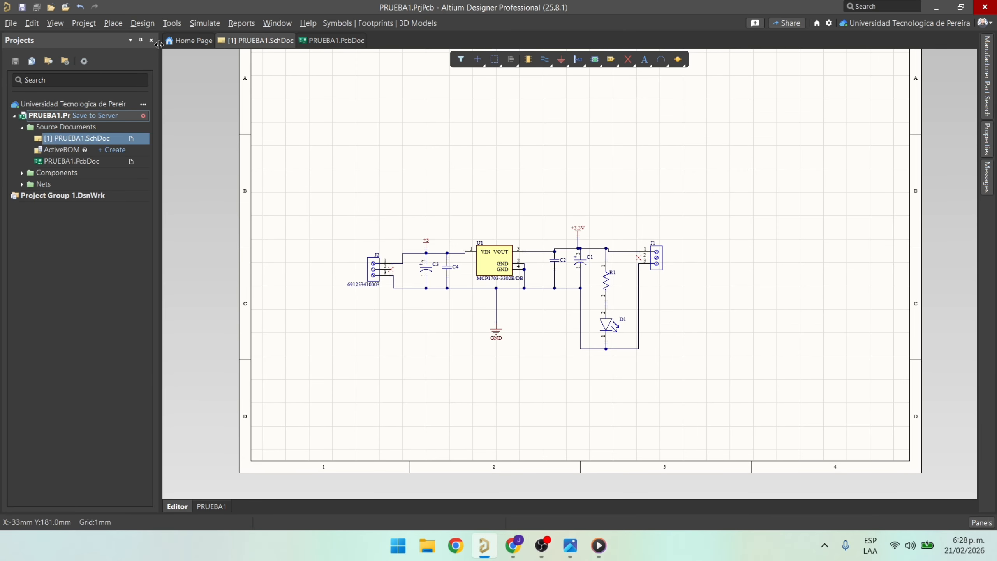
left_click(148, 24)
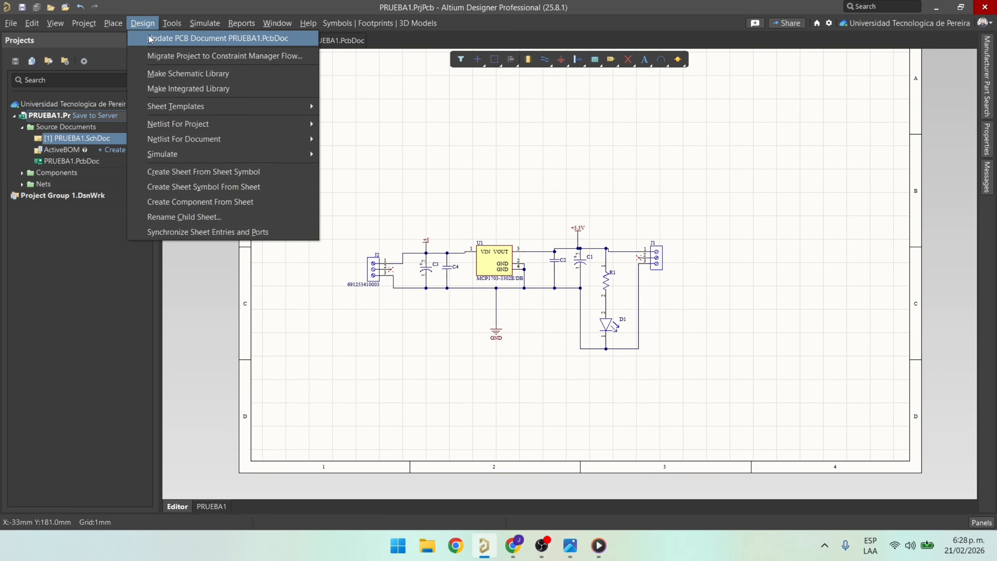
left_click(148, 35)
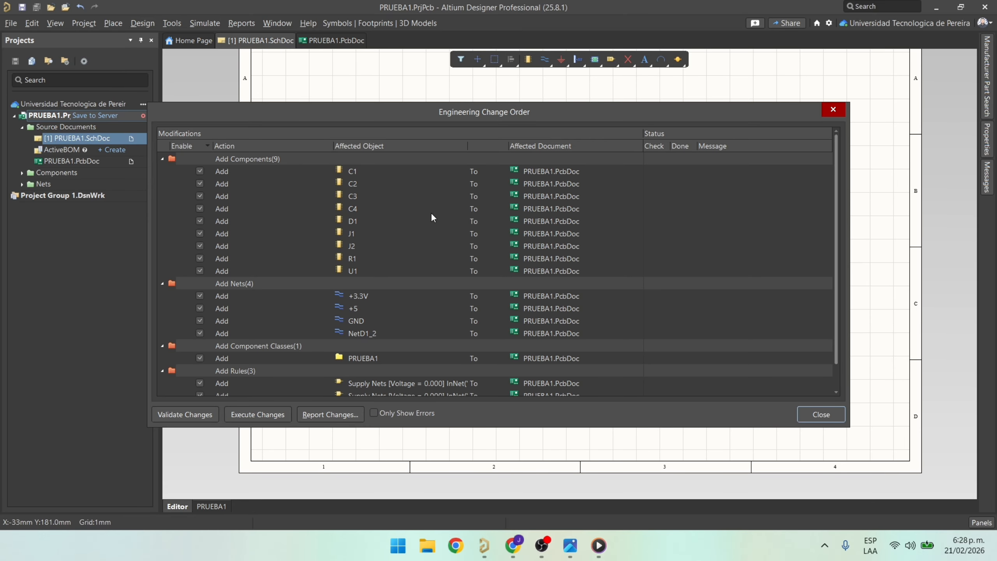
Review the components, nets, component class and rules in the change order, and validate the changes.
scroll(432, 217, "down", 1)
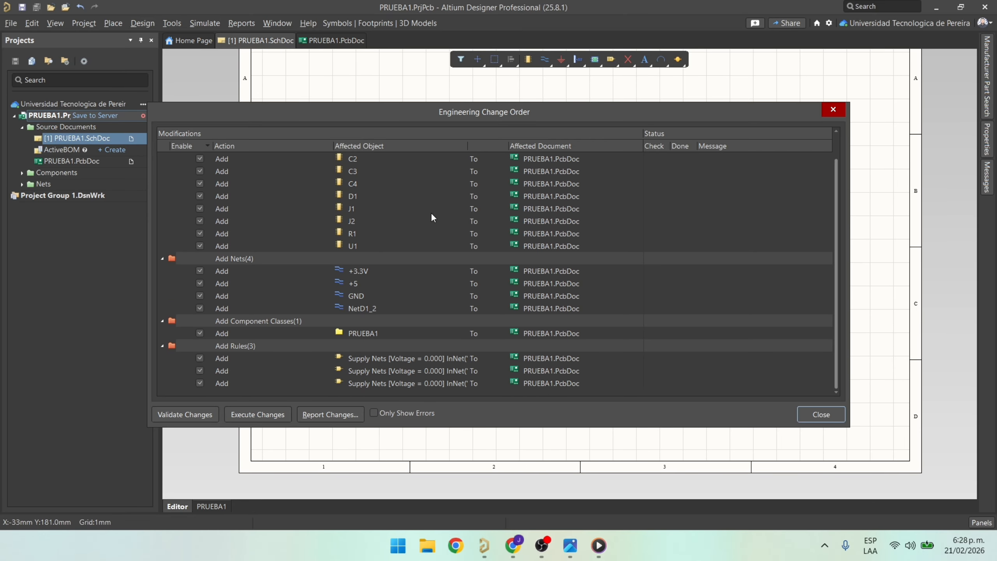
scroll(432, 217, "up", 1)
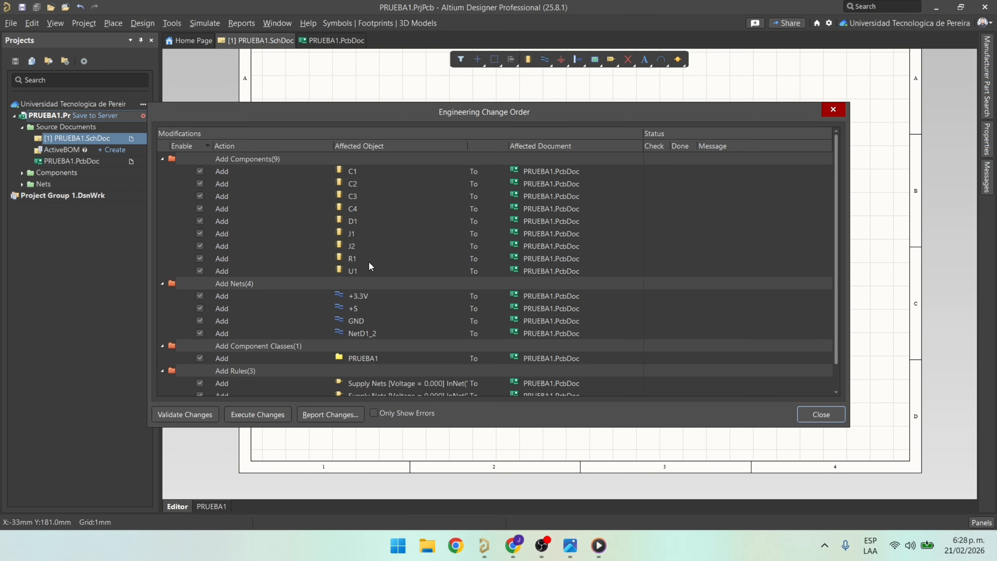
scroll(369, 265, "down", 1)
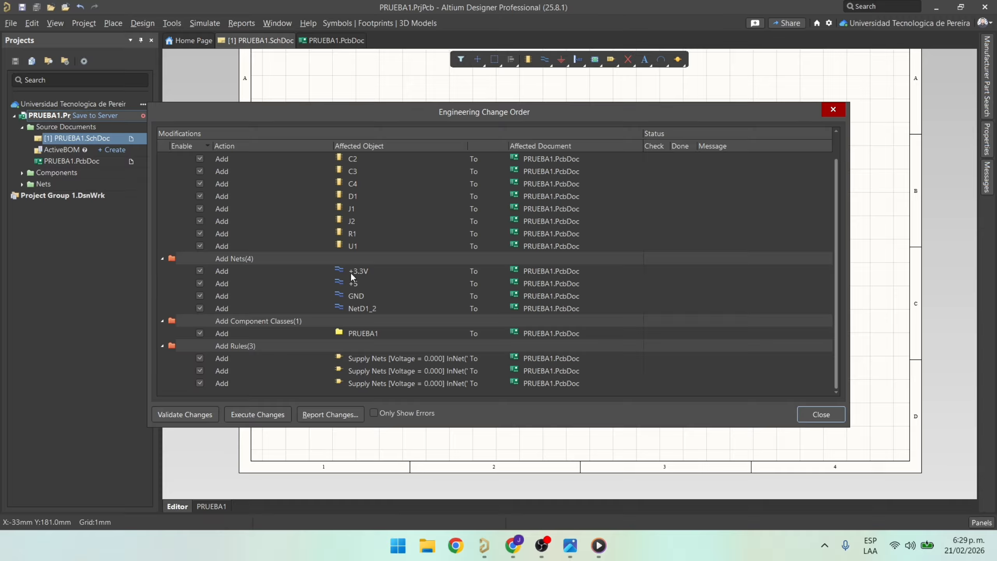
left_click(373, 339)
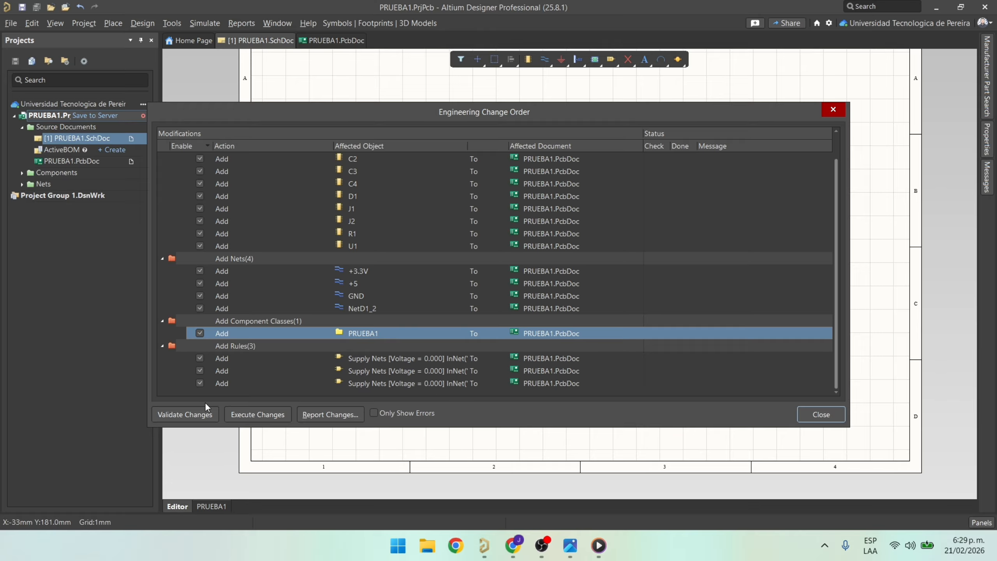
left_click(201, 414)
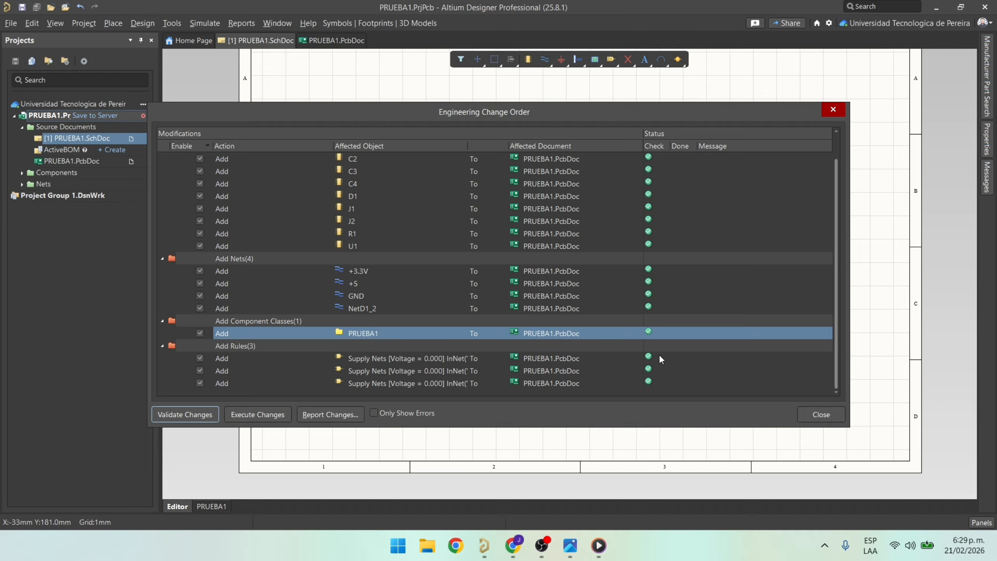
scroll(660, 359, "up", 1)
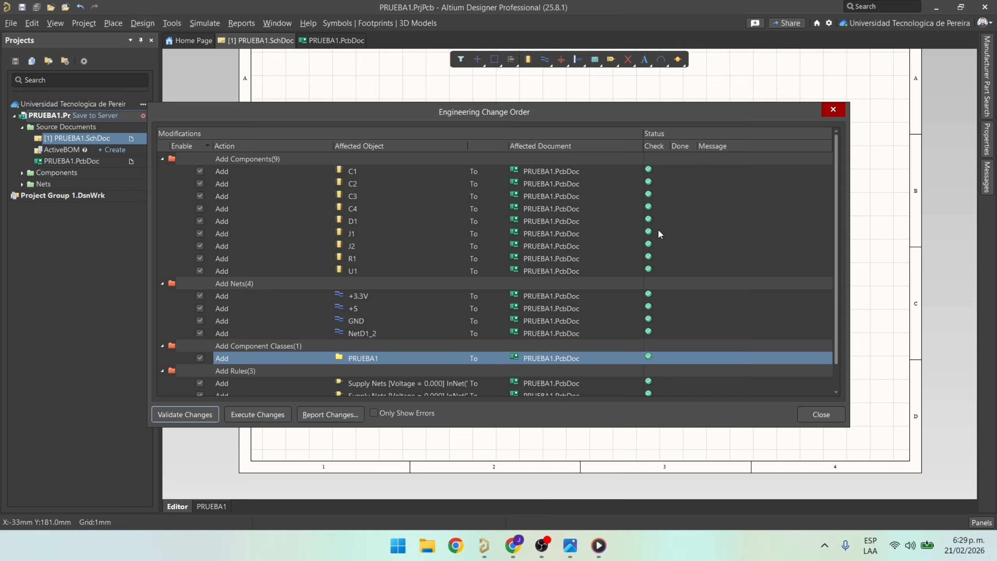
Execute the validated engineering change order to transfer the schematic to PRUEBA1.PcbDoc, and close the change order.
scroll(659, 244, "down", 1)
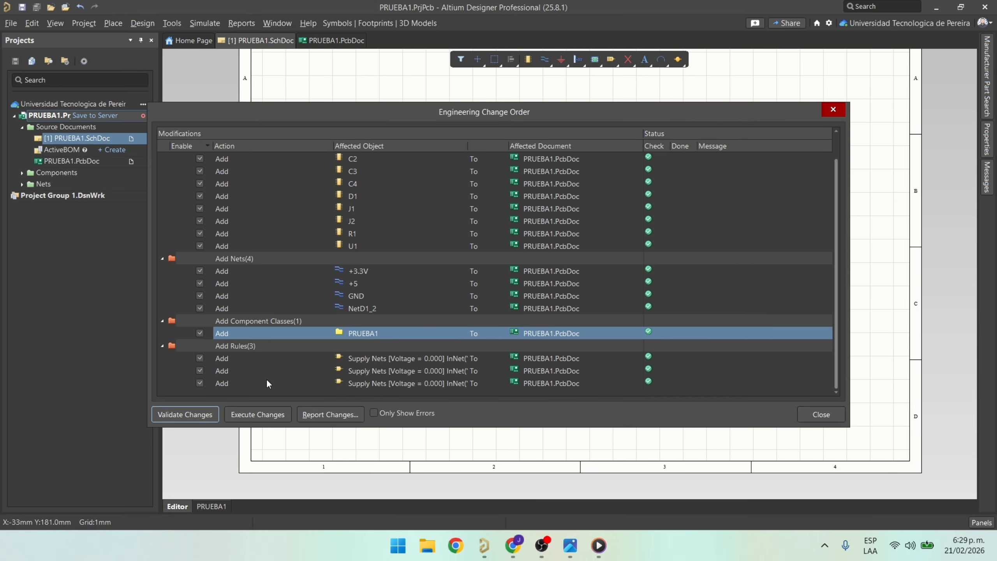
left_click(258, 412)
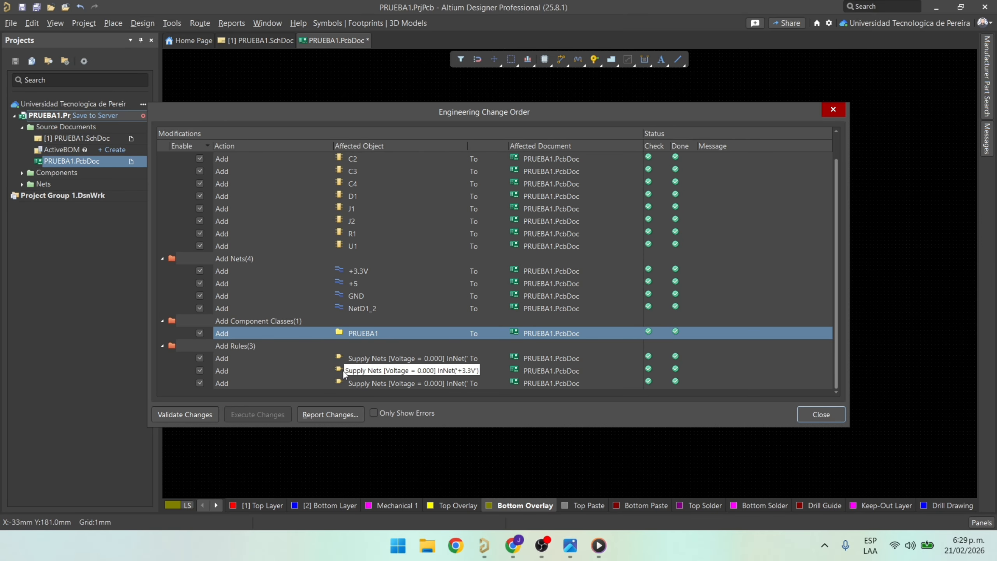
left_click(826, 414)
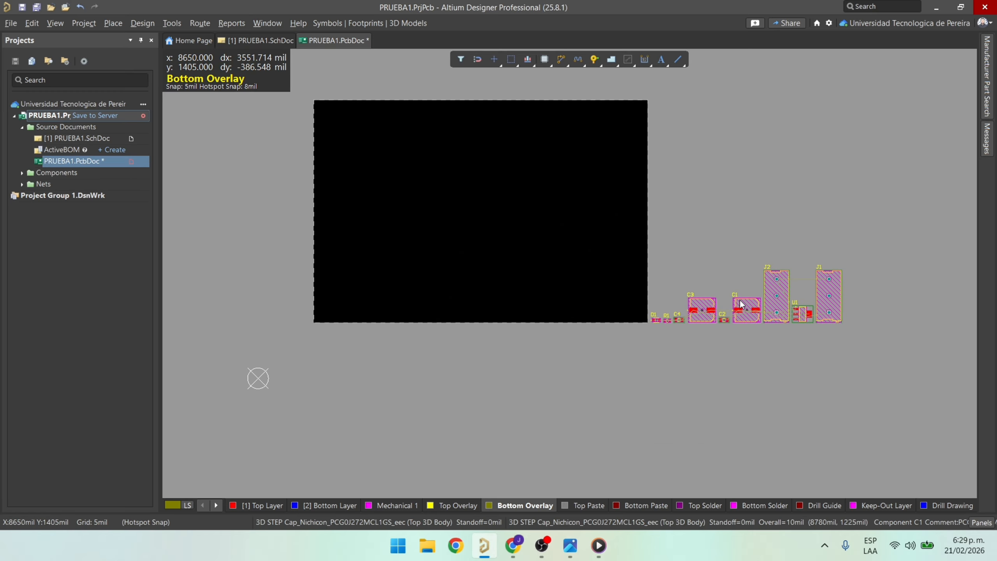
Examine the transferred components beside the empty board in the 2D and 3D views, and return to 2D.
scroll(740, 298, "up", 3, "ctrl")
scroll(740, 298, "down", 4, "ctrl")
scroll(751, 301, "up", 3, "ctrl")
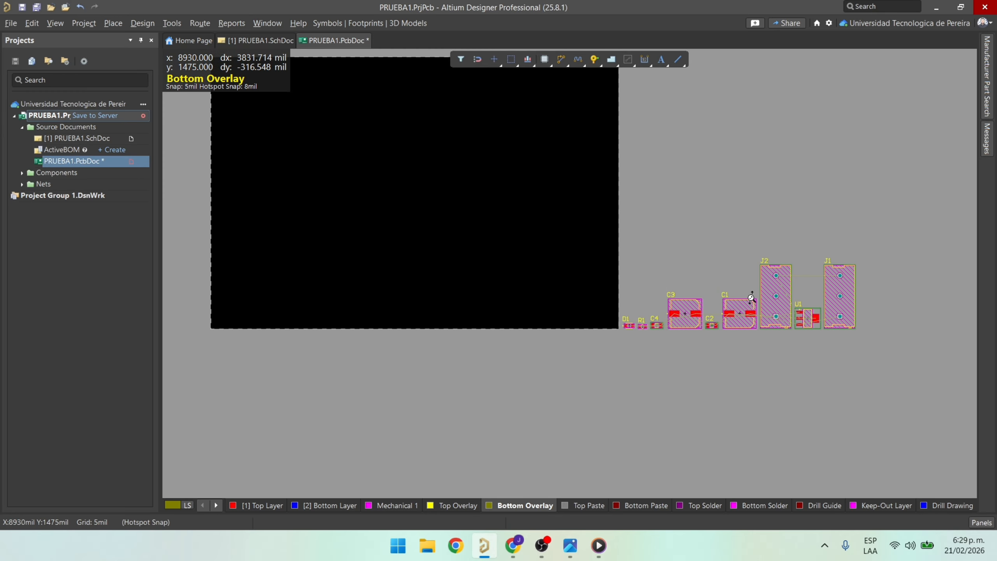
scroll(726, 255, "down", 1, "ctrl")
right_click_drag(690, 219, 675, 281)
scroll(669, 312, "up", 1, "ctrl")
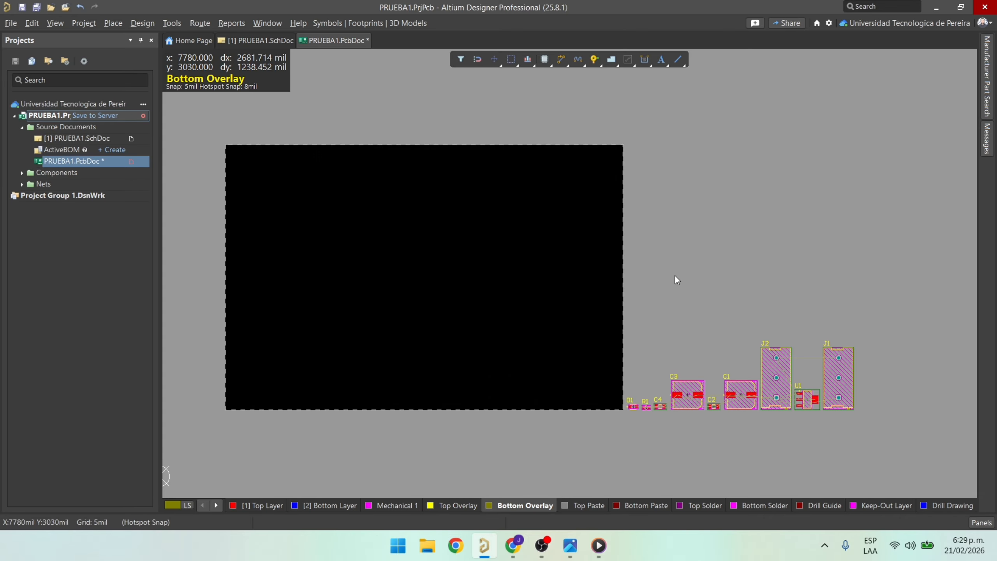
key("3")
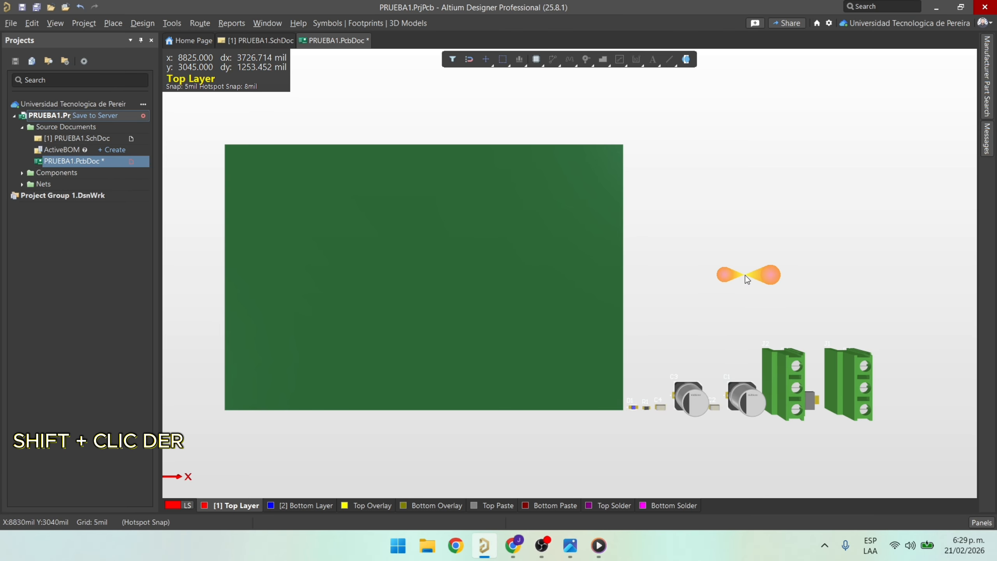
key("shift")
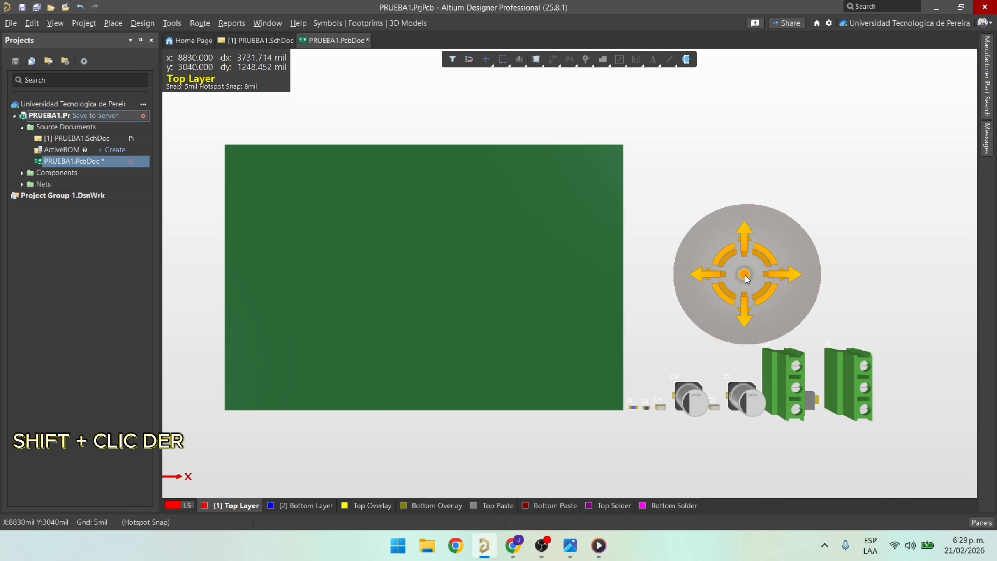
right_click_drag(745, 275, 721, 174, "shift")
middle_click_drag(779, 294, 779, 278)
scroll(779, 278, "down", 3)
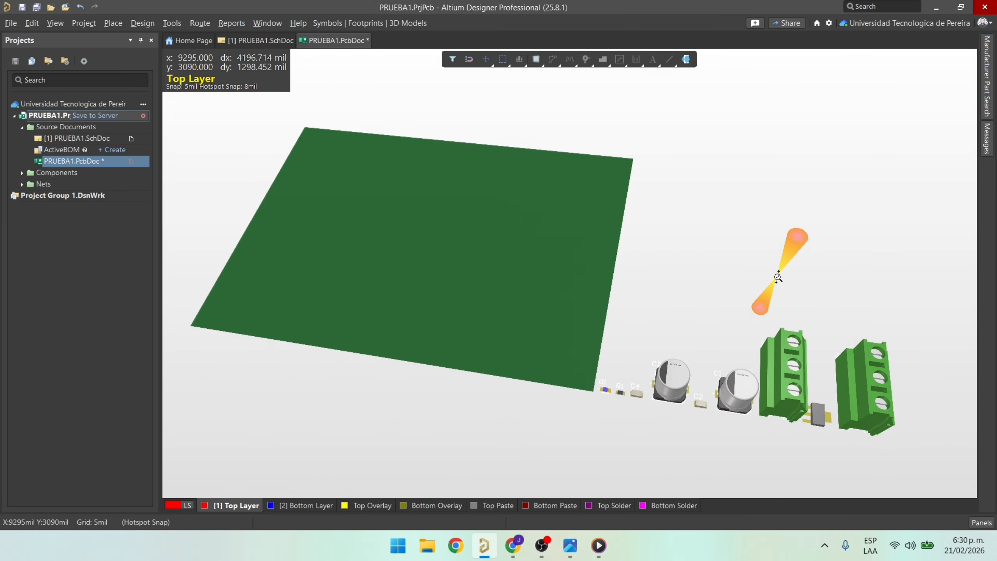
scroll(779, 277, "down", 2)
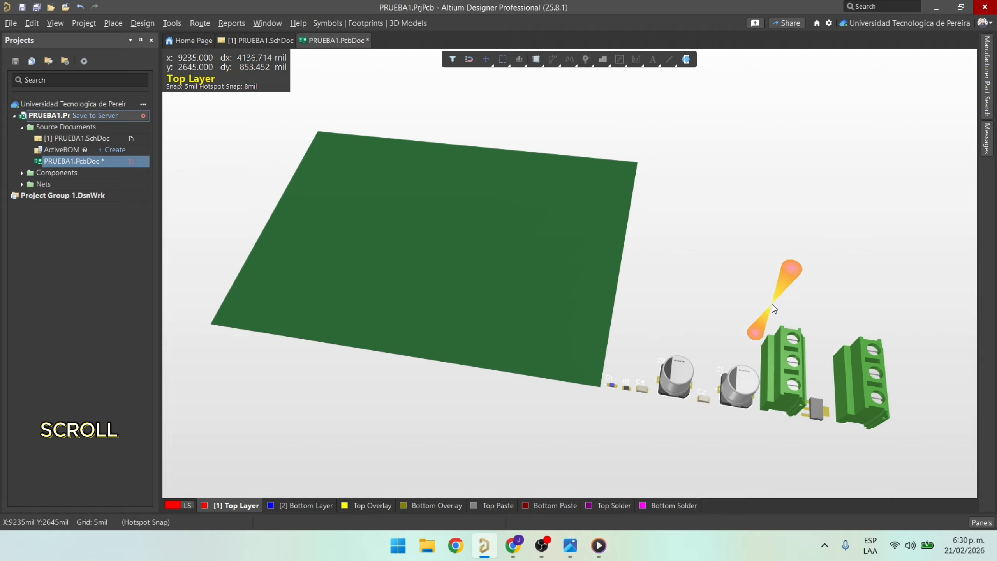
key("2")
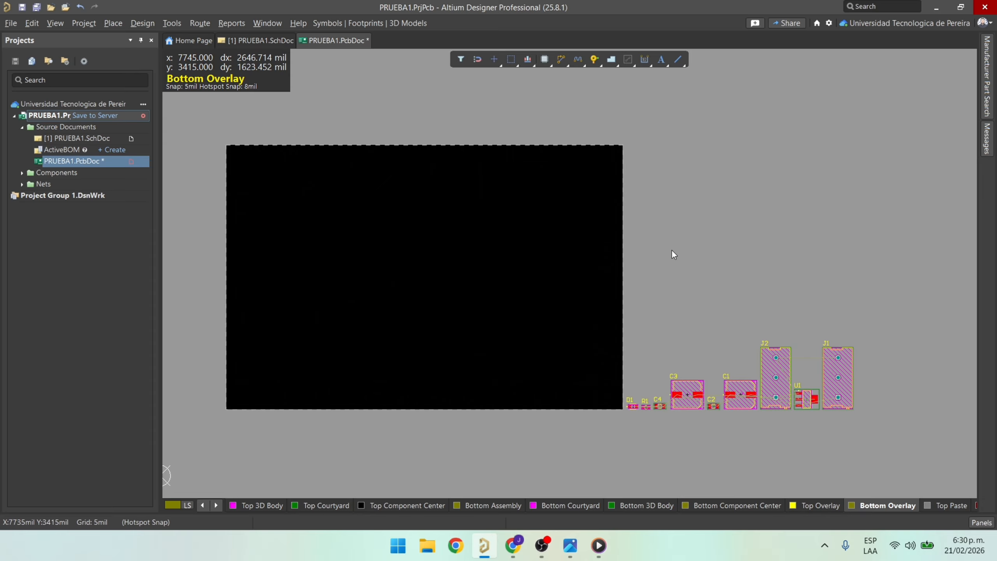
Move all the transferred components together onto the board area and check them in the 3D view.
left_click_drag(885, 432, 627, 332)
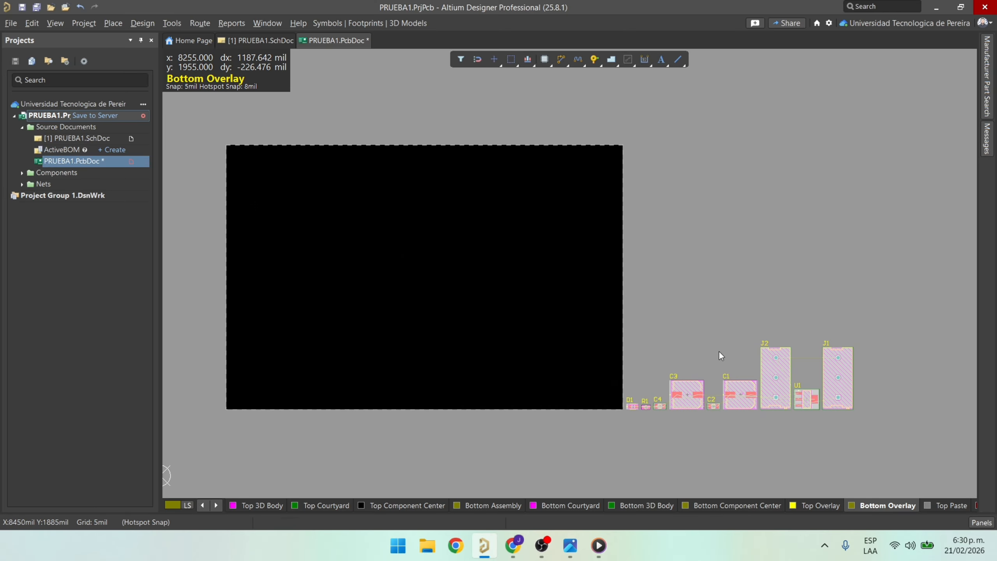
left_click_drag(767, 378, 740, 368)
left_click_drag(508, 323, 420, 337)
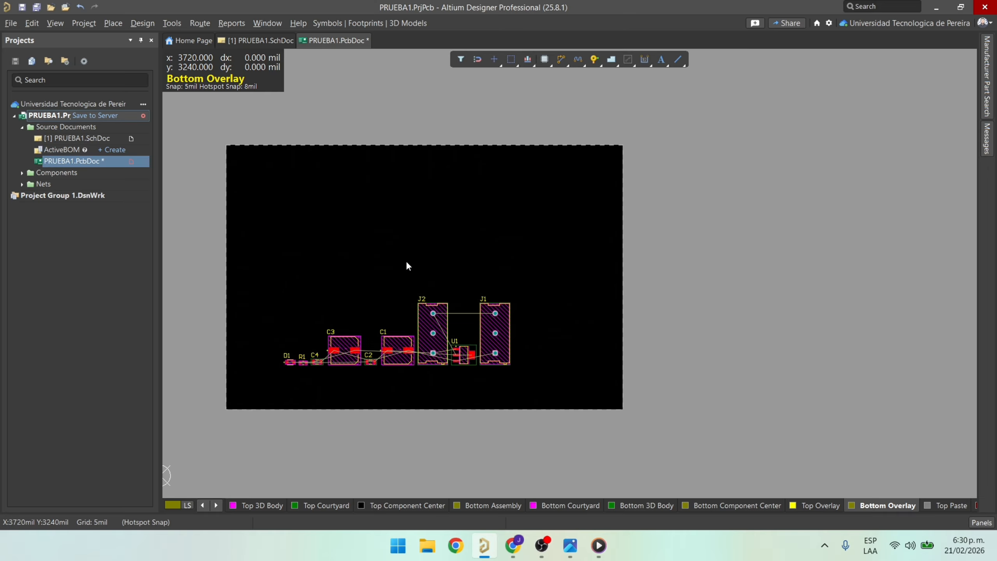
key("3")
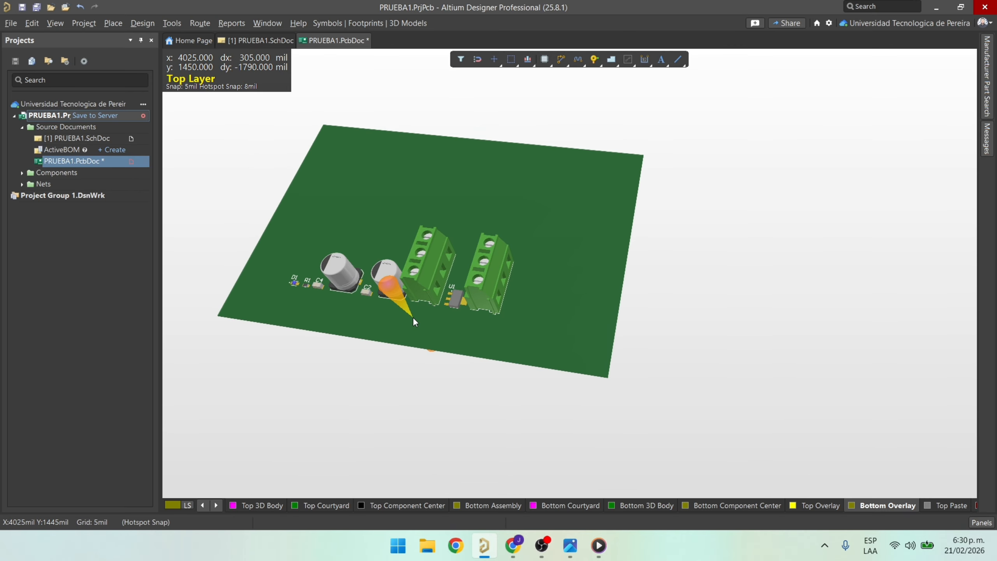
scroll(413, 317, "up", 5, "ctrl")
right_click_drag(452, 332, 542, 345)
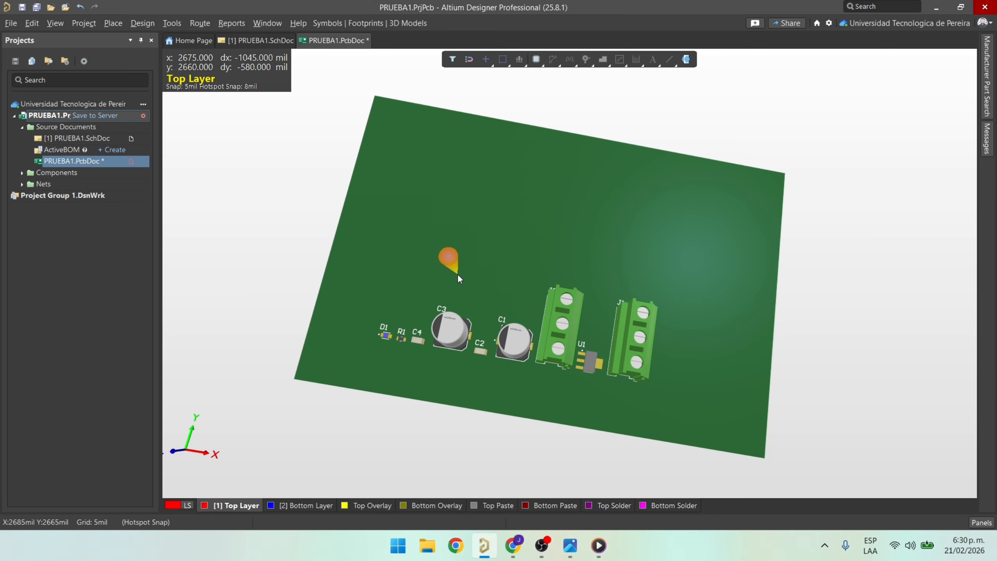
key("2")
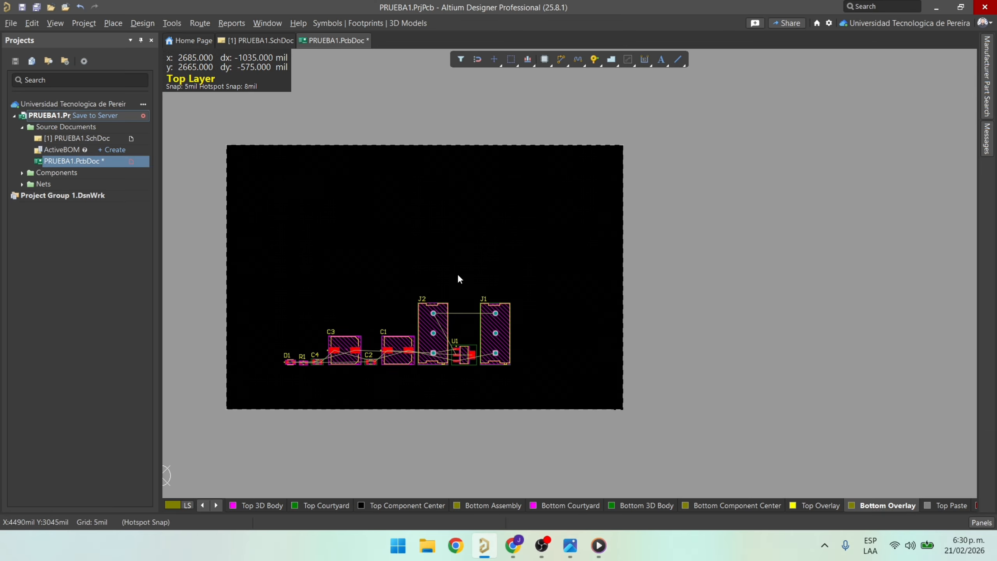
Place connector J1 on the left side of the component row and connector J2 on its right side.
scroll(423, 355, "up", 3, "ctrl")
scroll(430, 347, "up", 1, "ctrl")
right_click_drag(431, 347, 691, 273)
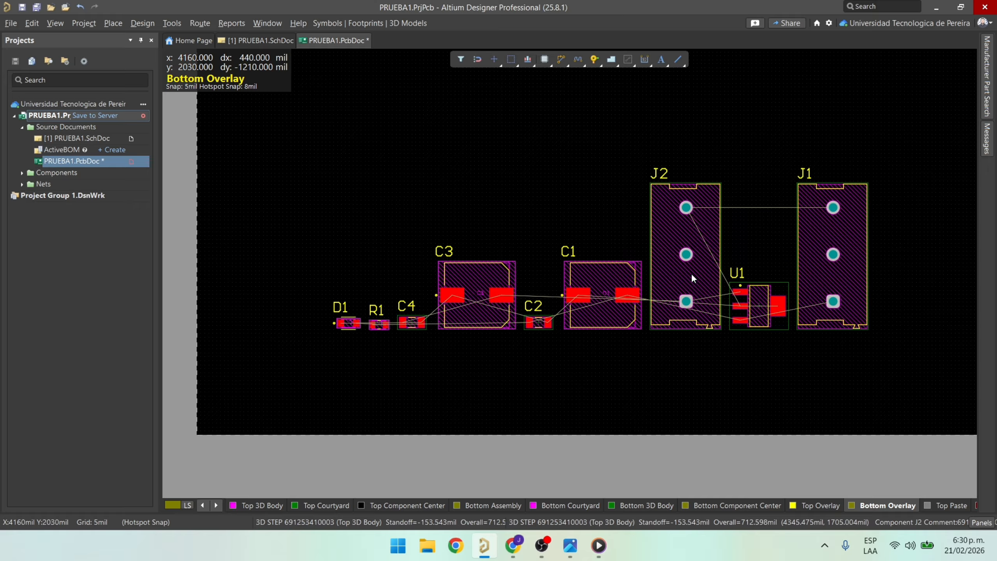
left_click_drag(813, 235, 262, 217)
left_click_drag(687, 254, 872, 244)
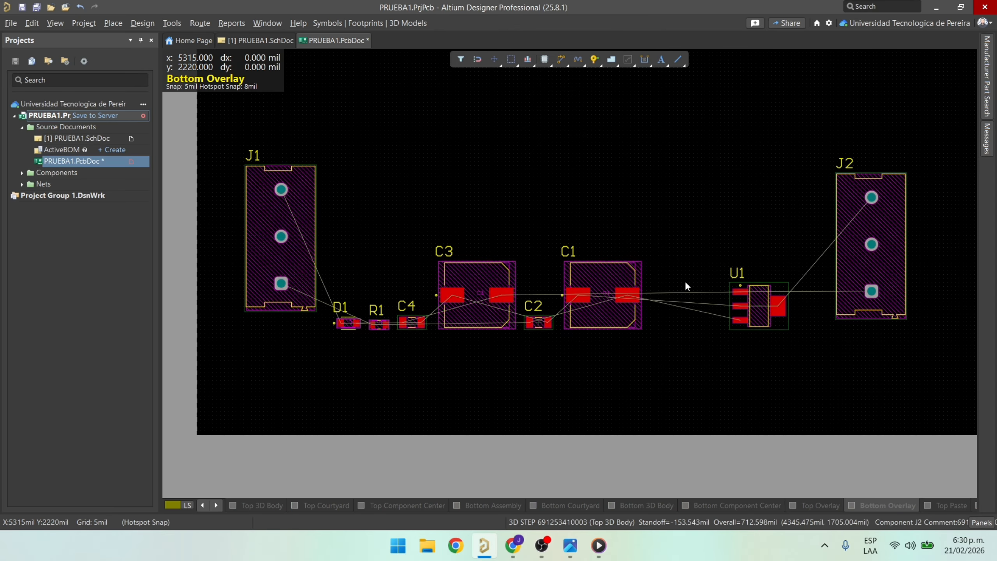
Move capacitor C1 beside connector J1, trying its rotations and leaving it in its original orientation.
left_click_drag(627, 295, 400, 212)
key("space")
key("space")
key("space")
key("space")
key("space")
key("space")
key("space")
key("space")
Move capacitor C3 toward connector J2 and place regulator U1, rotated 90 degrees, between C1 and C3.
left_click_drag(502, 294, 726, 207)
key("space")
left_click_drag(786, 320, 492, 212)
Place capacitor C2, rotated 180 degrees, to the lower right of U1, and move C4 below C1.
scroll(429, 318, "up", 3, "ctrl")
left_click_drag(655, 334, 759, 222)
key("space")
key("space")
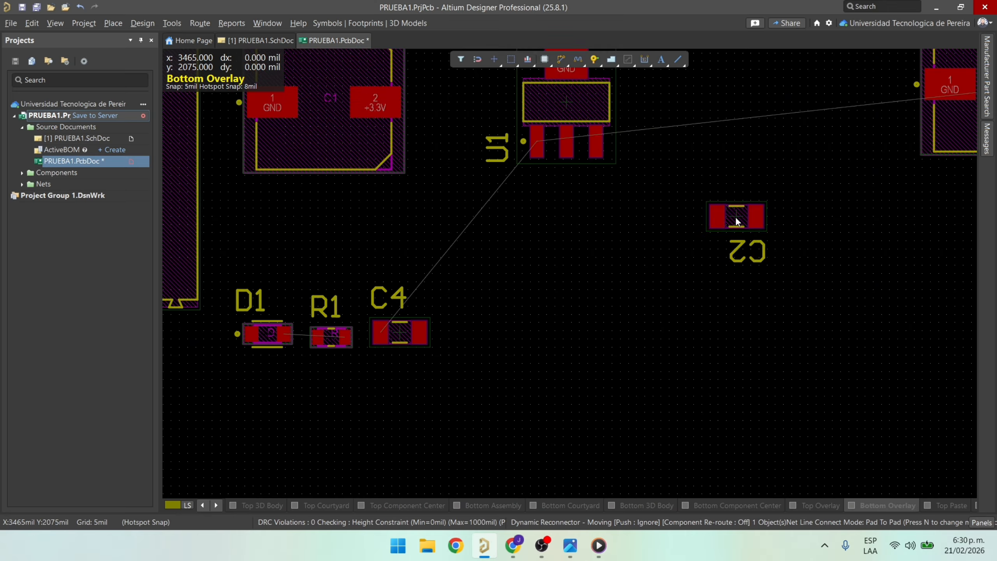
left_click_drag(402, 344, 377, 232)
Move LED D1 below capacitor C2, leaving it in its horizontal orientation.
left_click_drag(271, 334, 738, 312)
key("space")
key("space")
key("space")
key("space")
Place resistor R1 upright to the right of D1 and check the component layout in the 3D view.
left_click_drag(343, 346, 820, 289)
key("space")
key("space")
key("space")
scroll(652, 268, "down", 4, "ctrl")
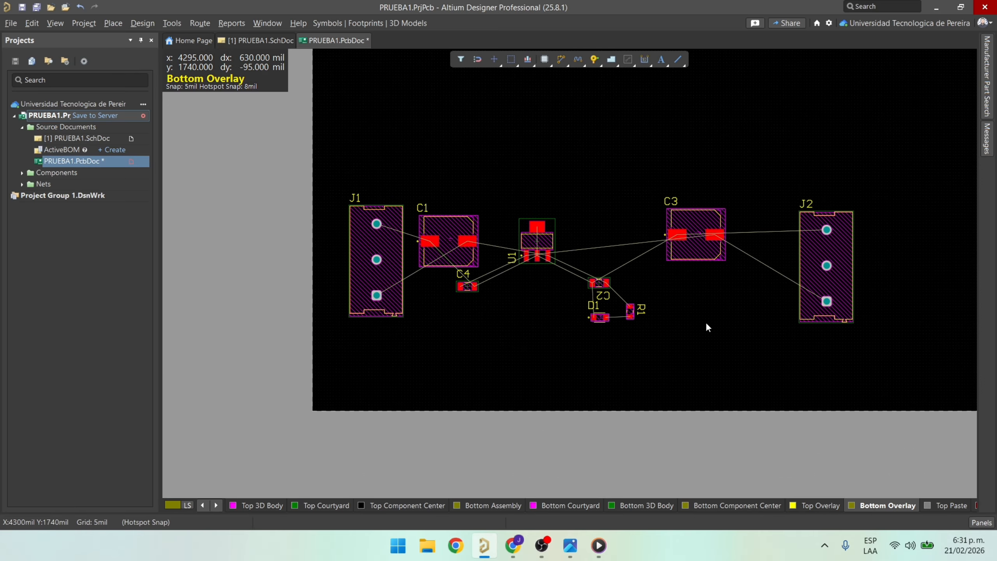
key("3")
scroll(498, 318, "up", 4, "ctrl")
scroll(501, 318, "down", 6, "ctrl")
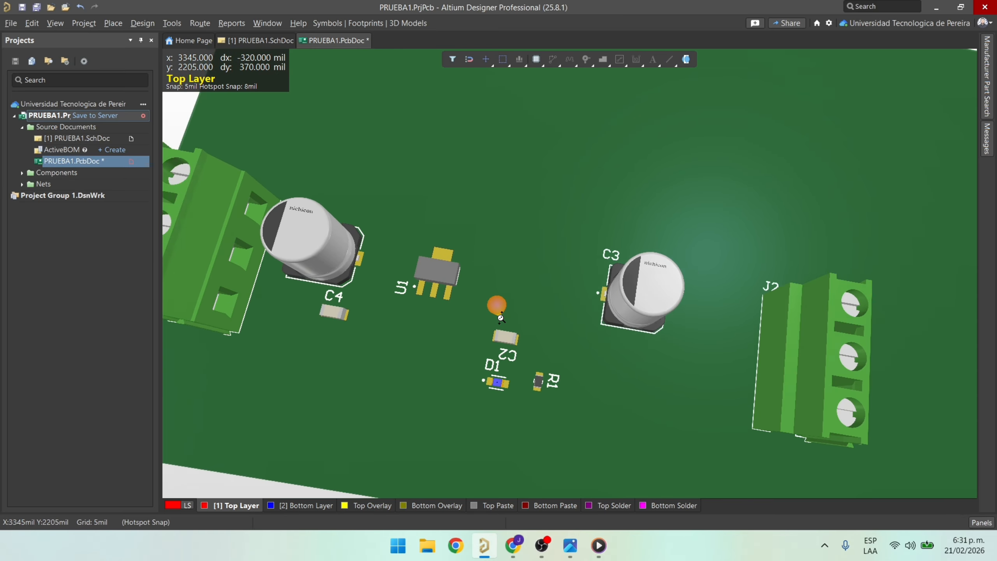
right_click_drag(581, 362, 566, 354, "shift")
key("2")
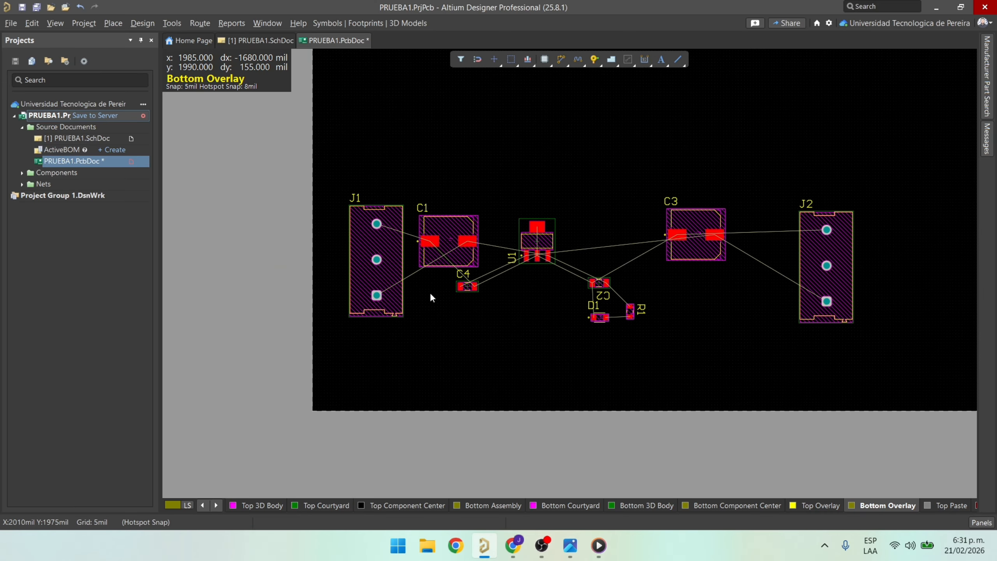
Adjust the position of C1 beside J1 and place C4, rotated 180 degrees, directly below C1.
scroll(411, 251, "up", 3, "ctrl")
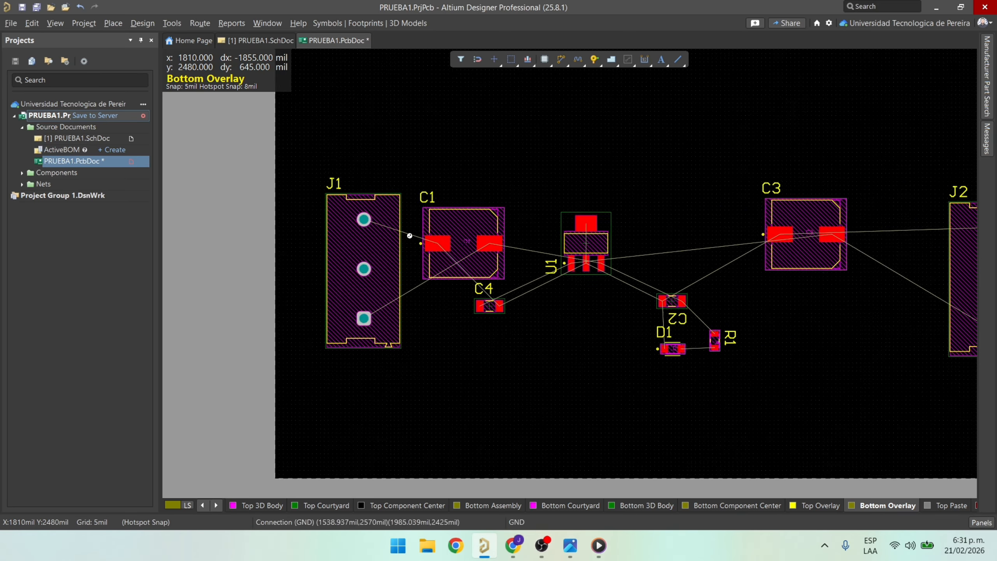
left_click_drag(473, 252, 475, 225)
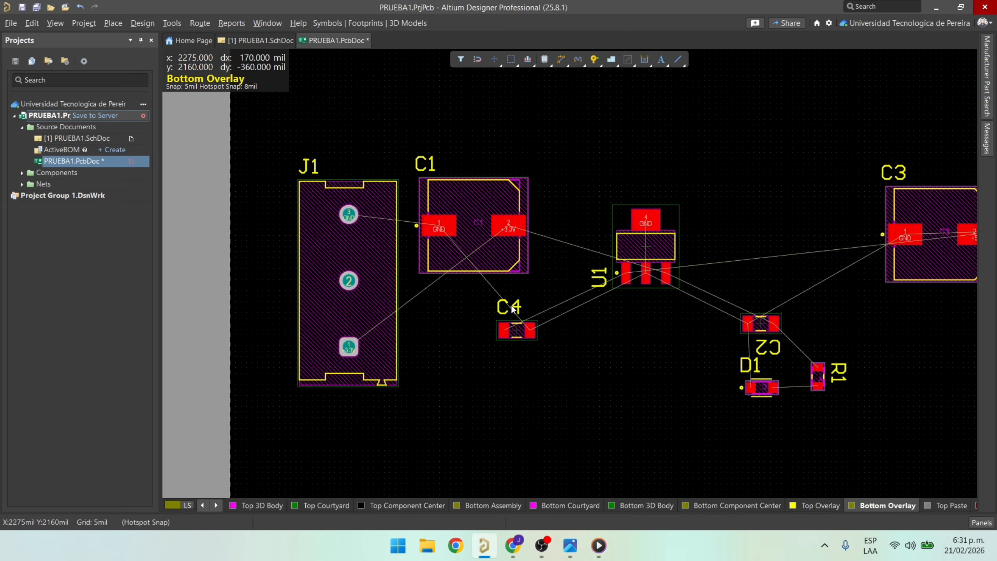
left_click_drag(516, 330, 445, 304)
key("space")
key("space")
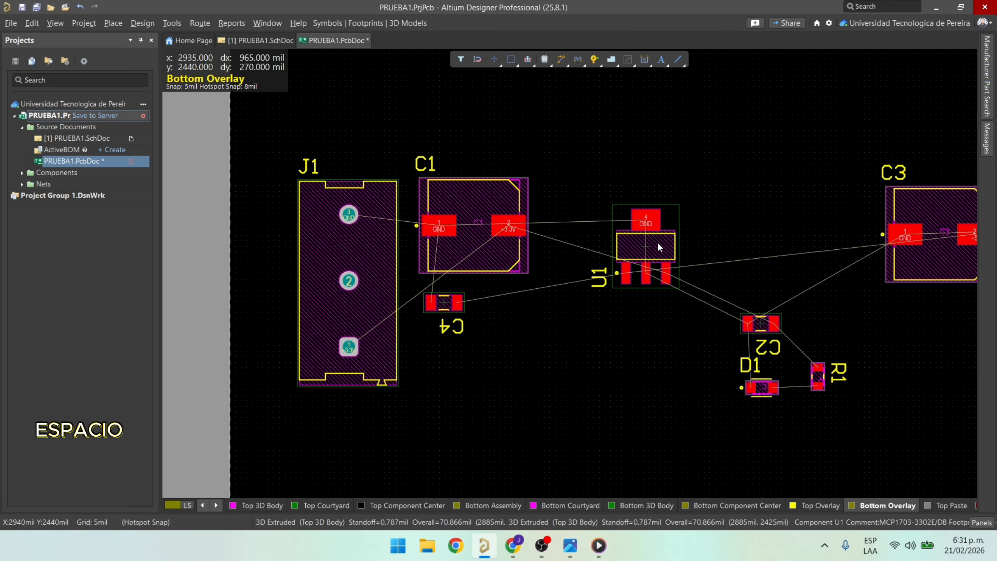
Move regulator U1 closer to C1 and bring C2, D1 and R1 in beneath it.
left_click_drag(646, 245, 598, 227)
left_click_drag(779, 346, 637, 323)
left_click_drag(762, 387, 646, 380)
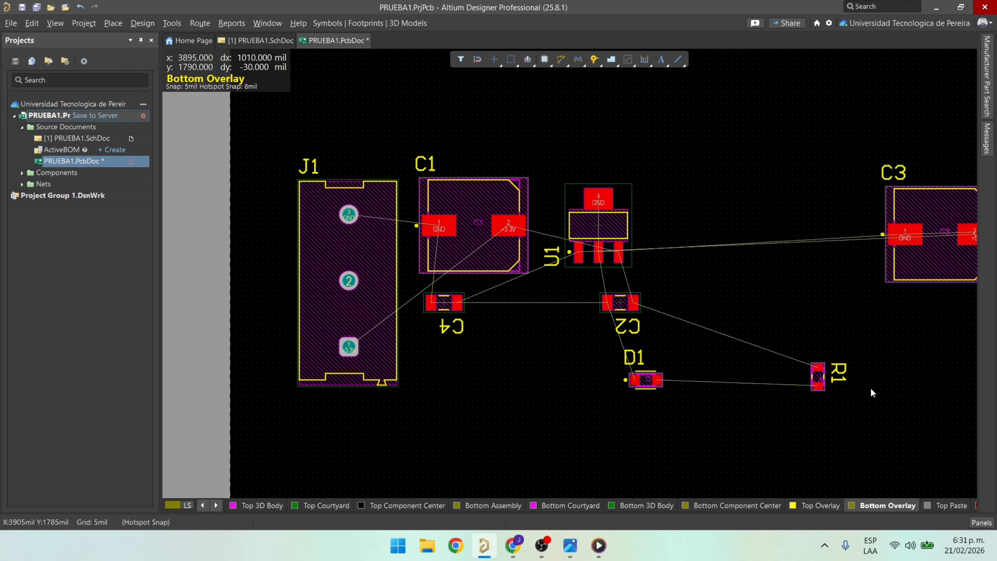
left_click_drag(812, 384, 649, 335)
Tighten the spacing by moving R1 right beside C2 and D1 just below them.
scroll(648, 365, "up", 2, "ctrl")
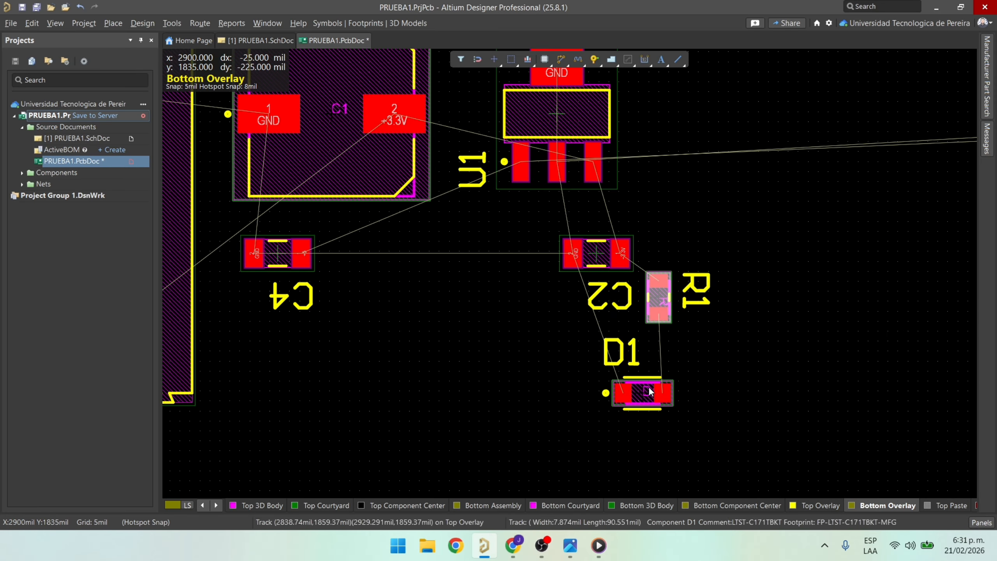
left_click_drag(648, 386, 645, 345)
left_click_drag(659, 292, 665, 263)
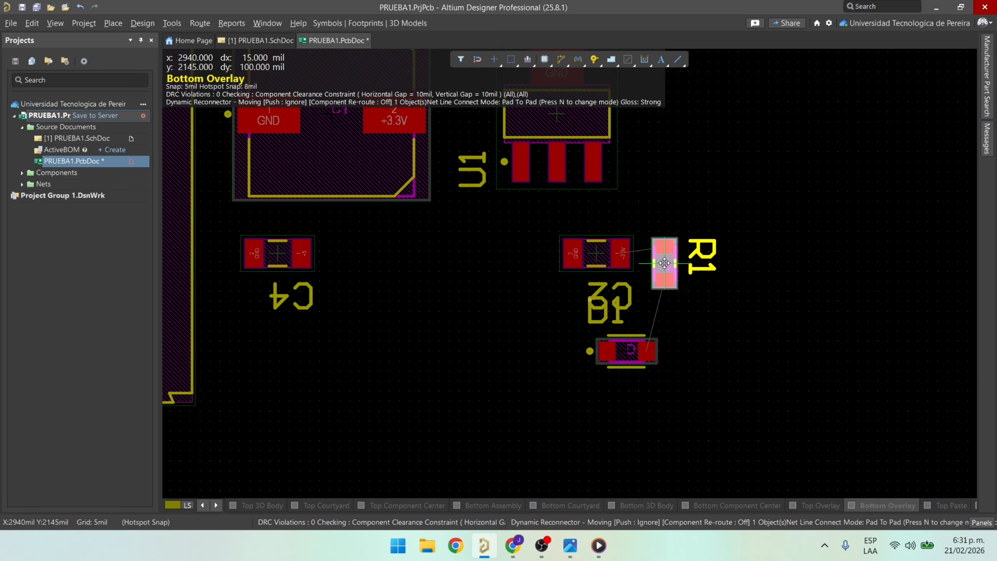
left_click_drag(636, 367, 639, 332)
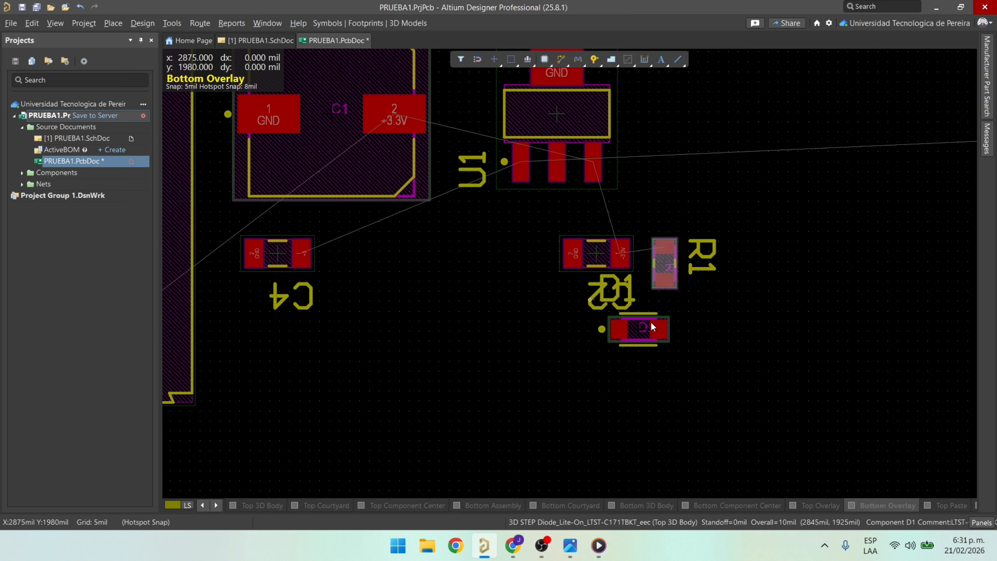
Move capacitor C3 close to the right side of U1 and connector J2 to the right of C3.
scroll(758, 269, "down", 3, "ctrl")
right_click_drag(762, 269, 636, 313)
left_click_drag(799, 260, 638, 249)
key("space")
key("space")
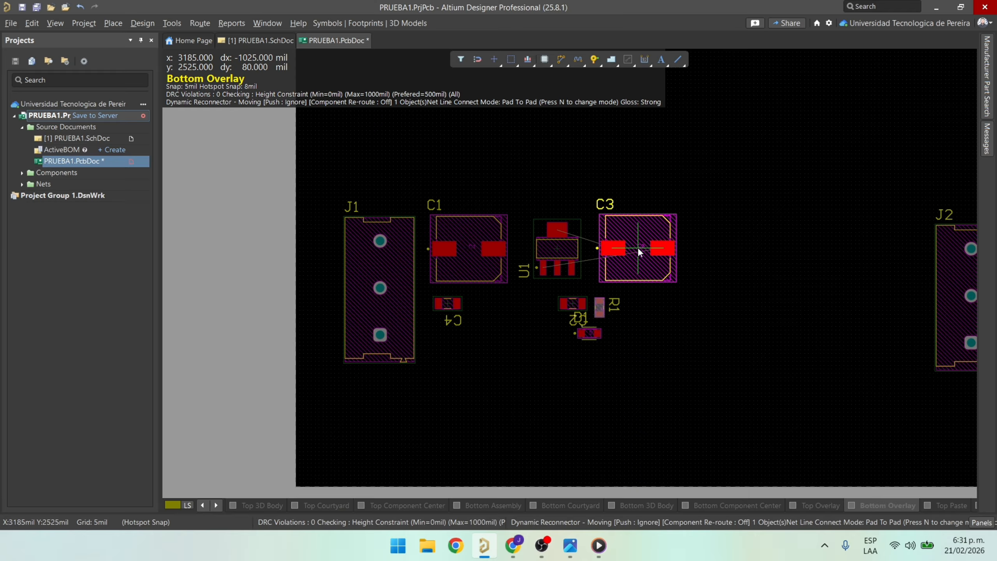
right_click_drag(808, 274, 687, 231)
left_click_drag(873, 248, 612, 230)
Shift the parts between the two connectors down as a group, and move J2 closer to C3.
left_click_drag(521, 310, 346, 179)
left_click_drag(368, 215, 367, 239)
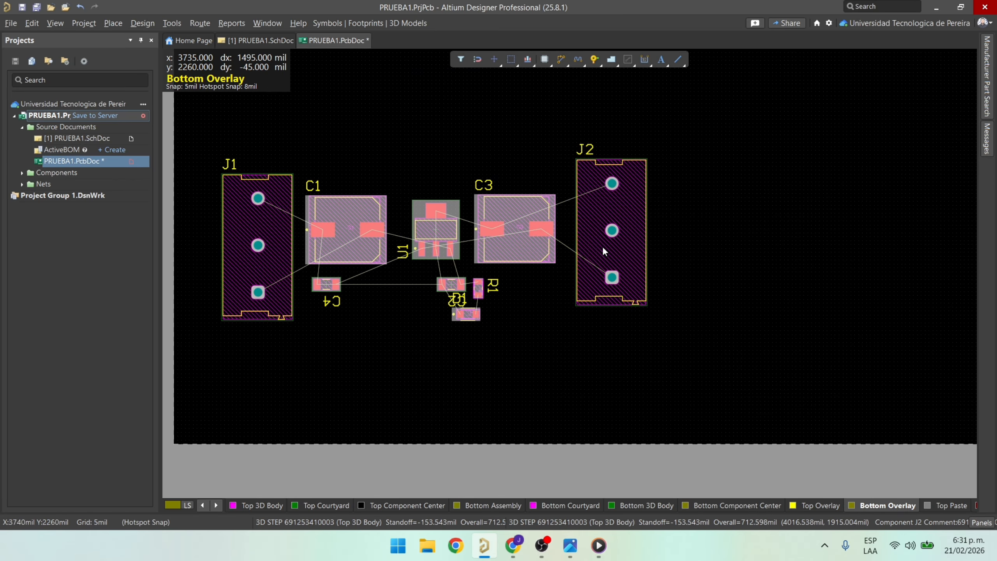
mouse_move(602, 247)
left_mouse_down()
mouse_move(612, 232)
mouse_move(605, 238)
left_mouse_up()
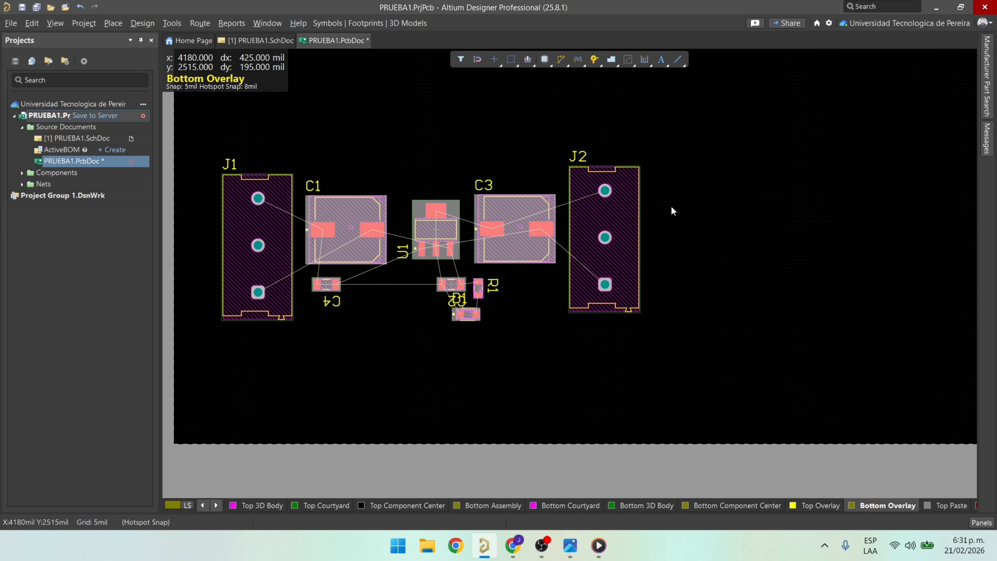
Clear the group selection and nudge connector J1 slightly up to line it up with J2.
scroll(674, 207, "down", 3, "ctrl")
right_click_drag(676, 209, 660, 271)
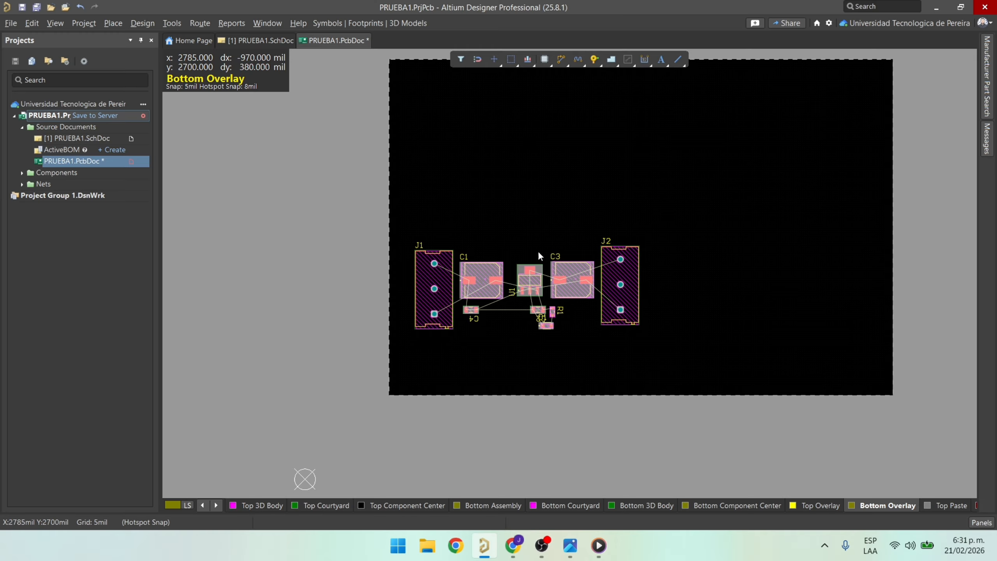
left_click(490, 215)
scroll(490, 215, "up", 1)
scroll(489, 215, "up", 2, "ctrl")
right_click_drag(531, 289, 463, 163)
scroll(463, 171, "down", 1, "ctrl")
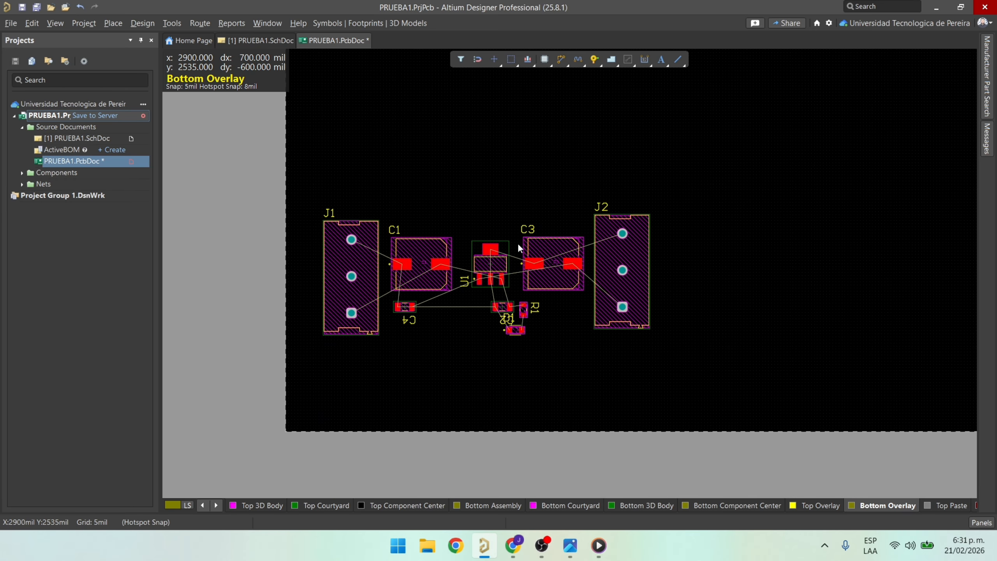
left_click_drag(364, 266, 353, 274)
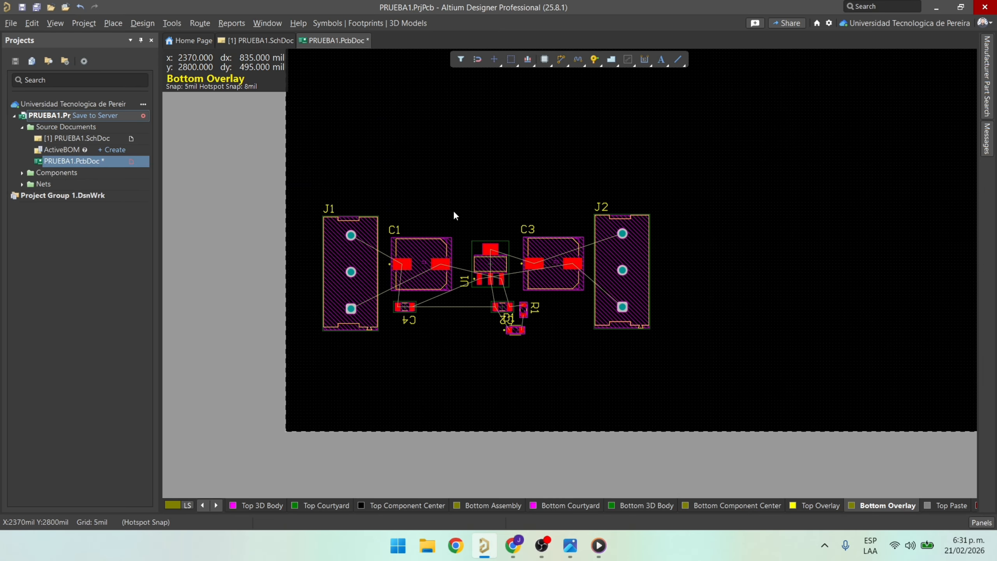
scroll(453, 211, "down", 2, "ctrl")
right_click_drag(467, 209, 421, 269)
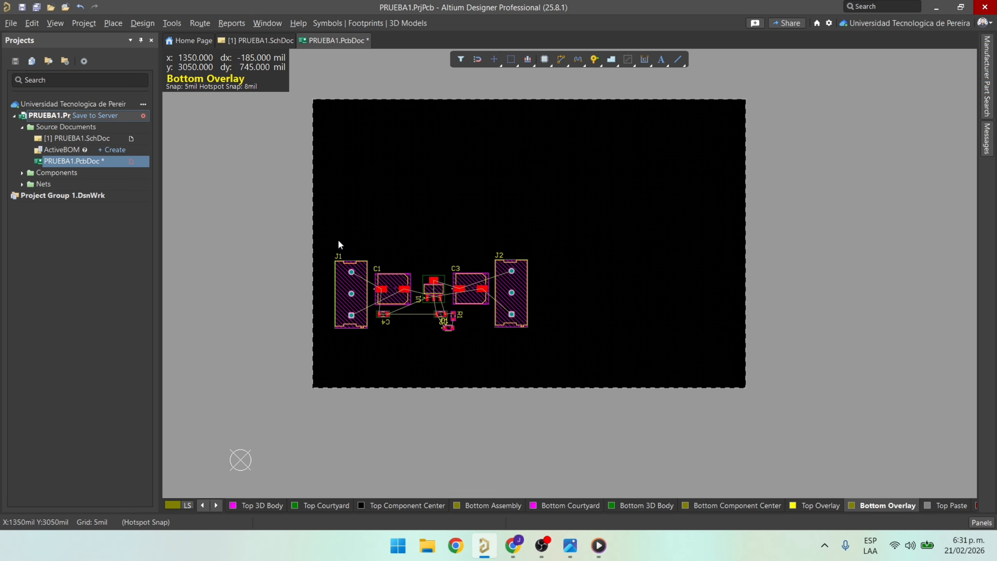
Check the placement briefly in 3D, return to the 2D view and make Mechanical 1 the active layer.
key("3")
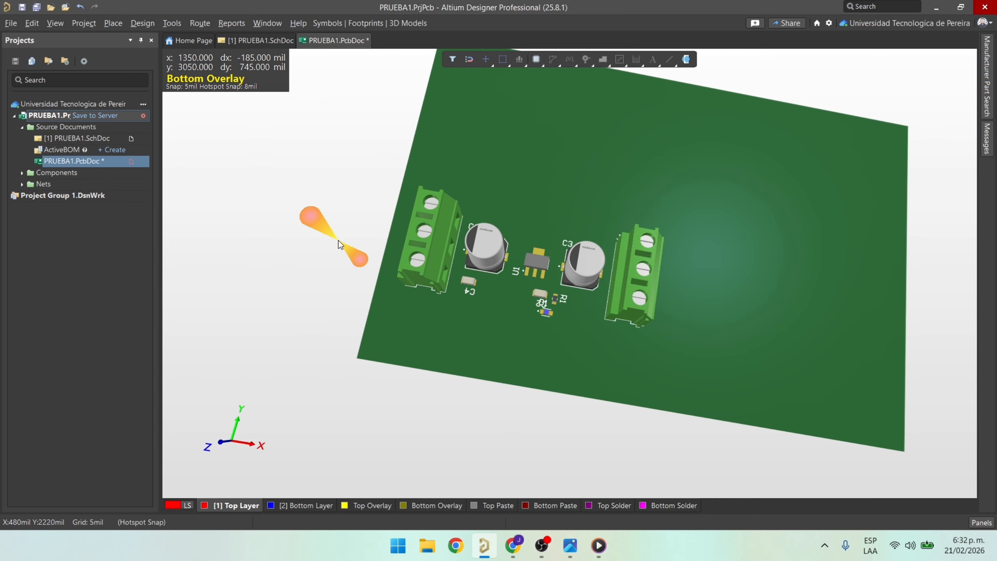
key("2")
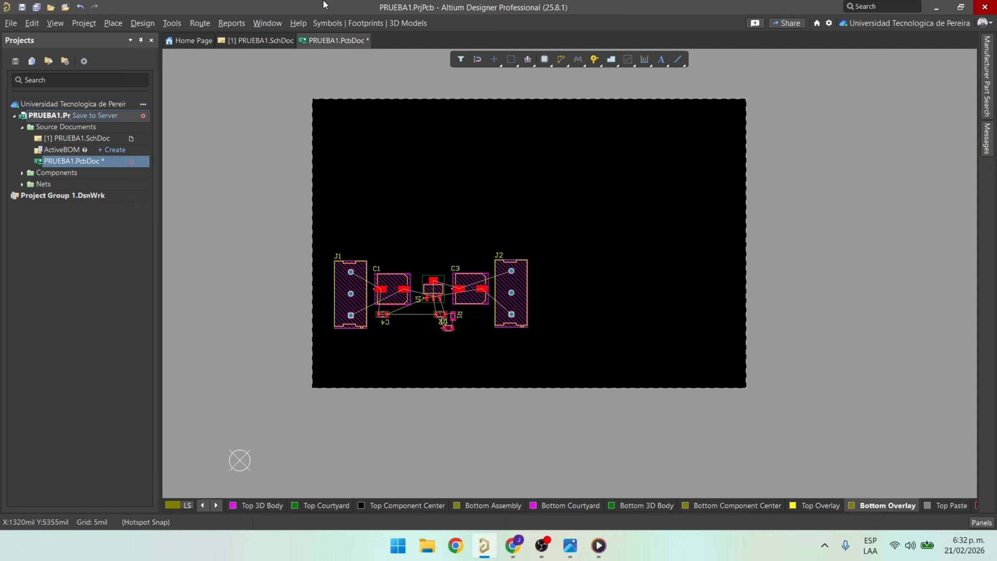
left_click(203, 506)
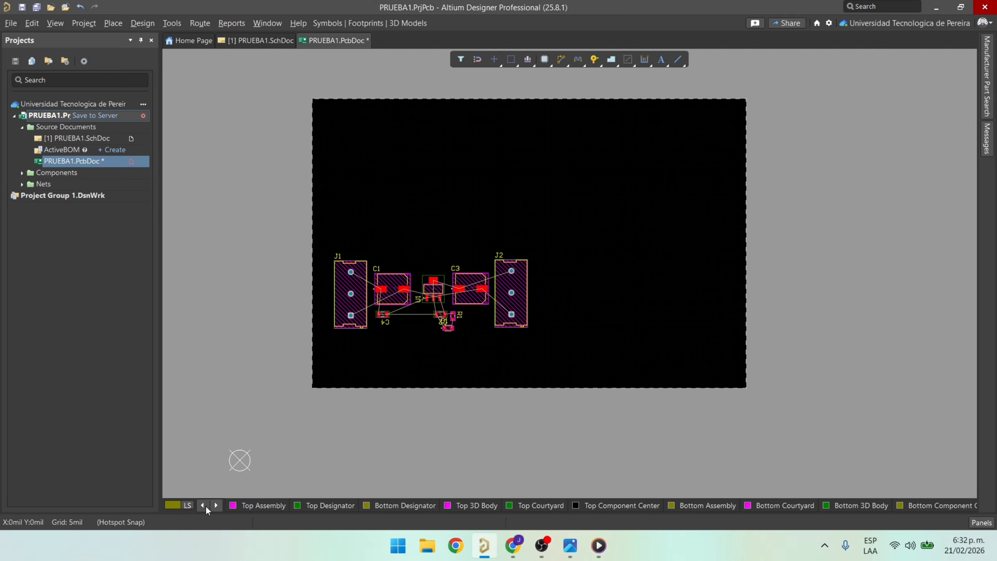
left_click(203, 506)
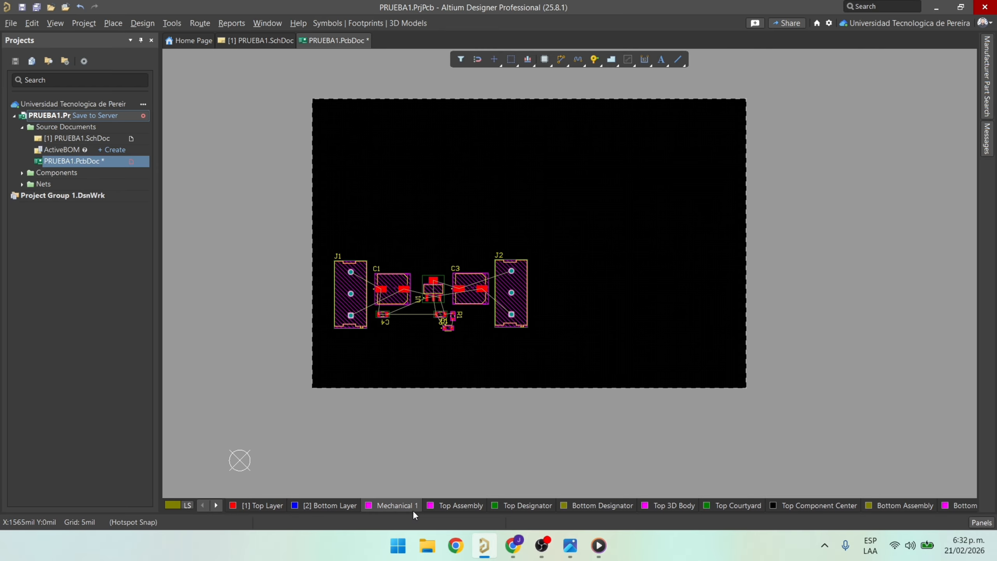
left_click(402, 506)
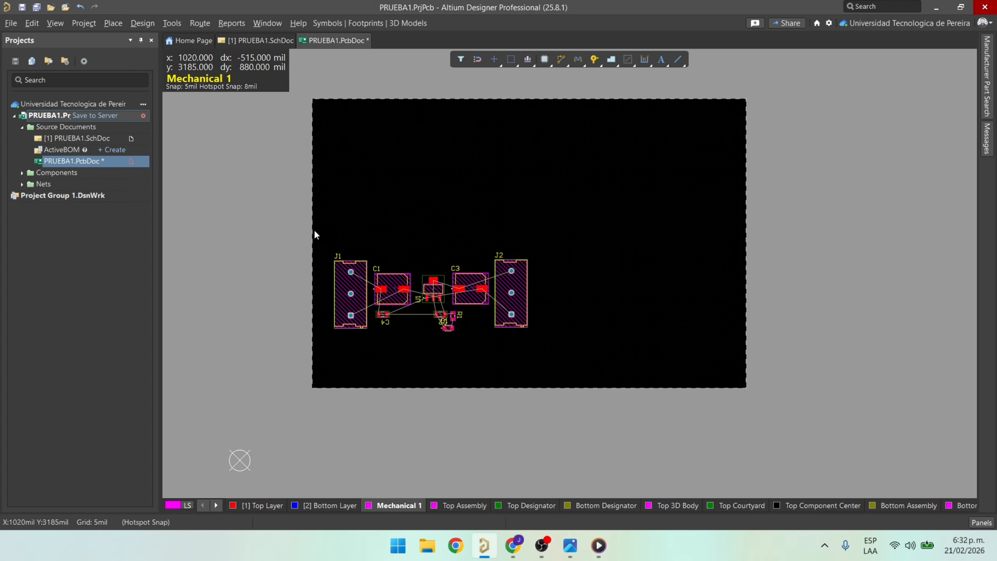
left_click_drag(314, 231, 341, 216)
left_click(547, 349)
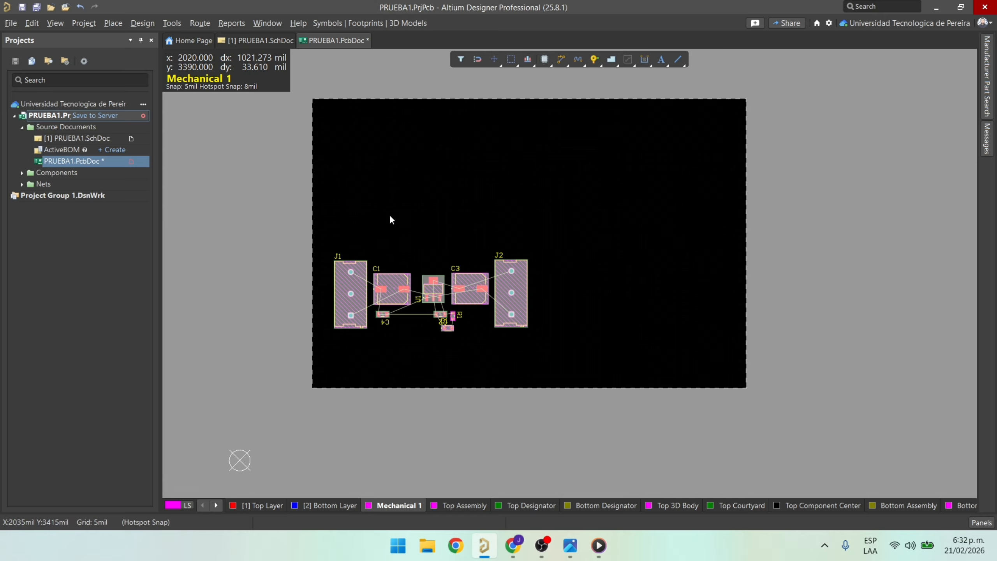
Try a rectangular outline about 2805 by 1270 mil around all components on Mechanical 1, and delete it.
right_click(681, 61)
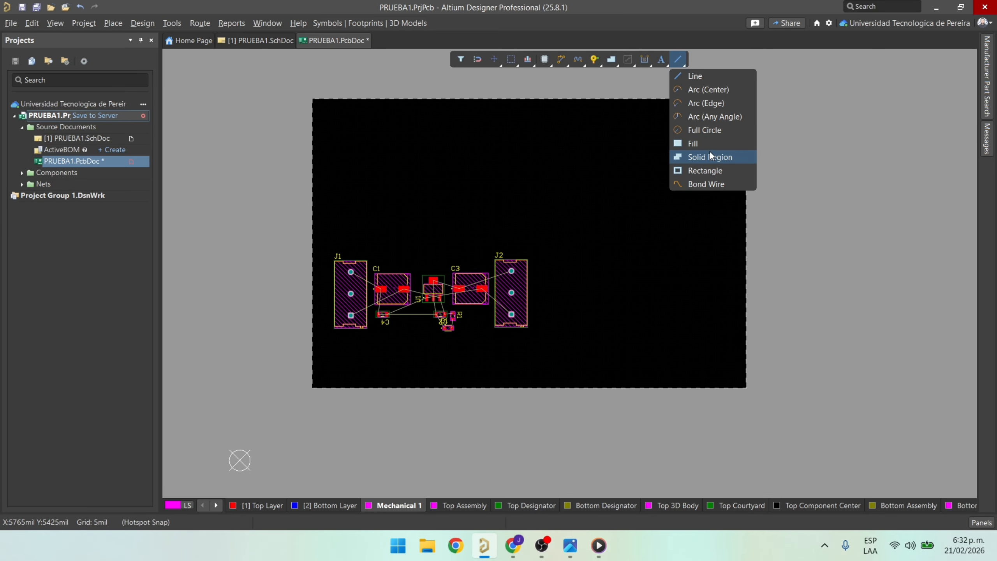
left_click(709, 175)
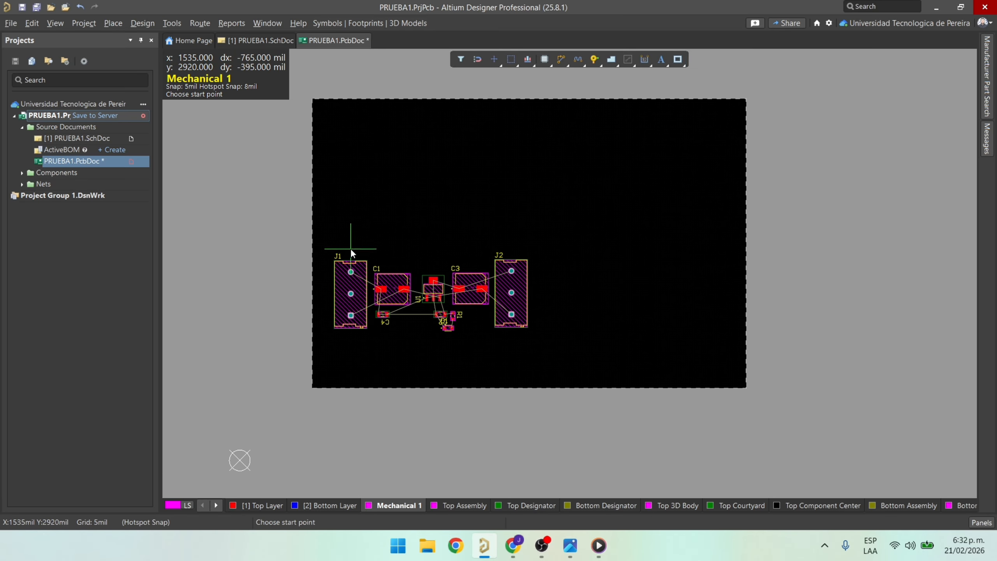
scroll(351, 249, "up", 3, "ctrl")
left_click(303, 255)
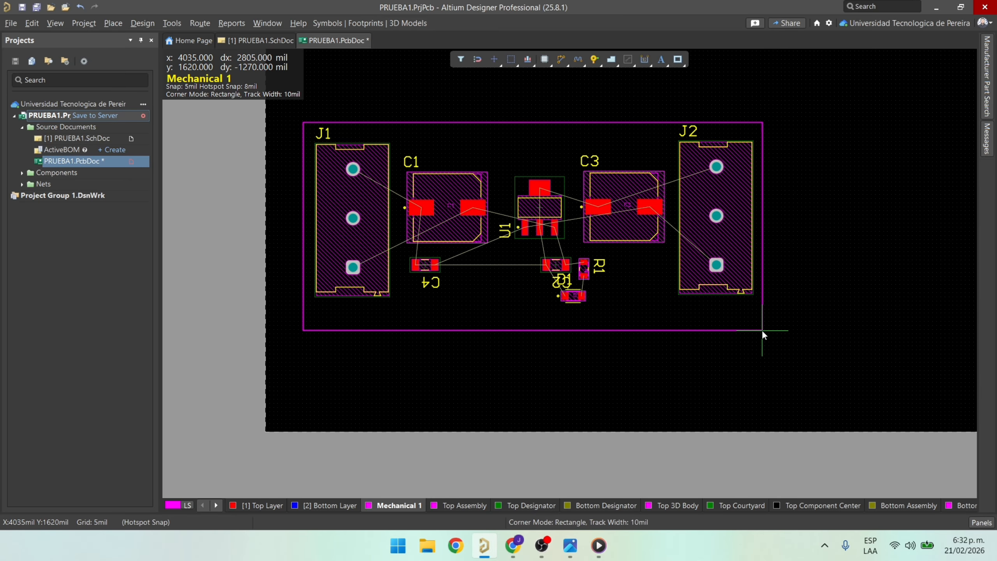
left_click(762, 330)
left_click(778, 277)
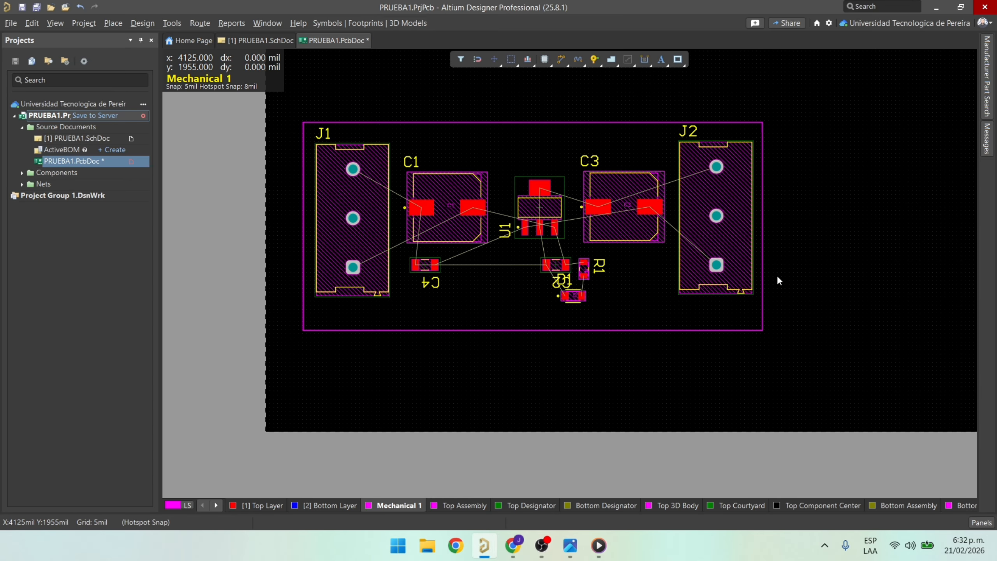
left_click_drag(709, 356, 656, 308)
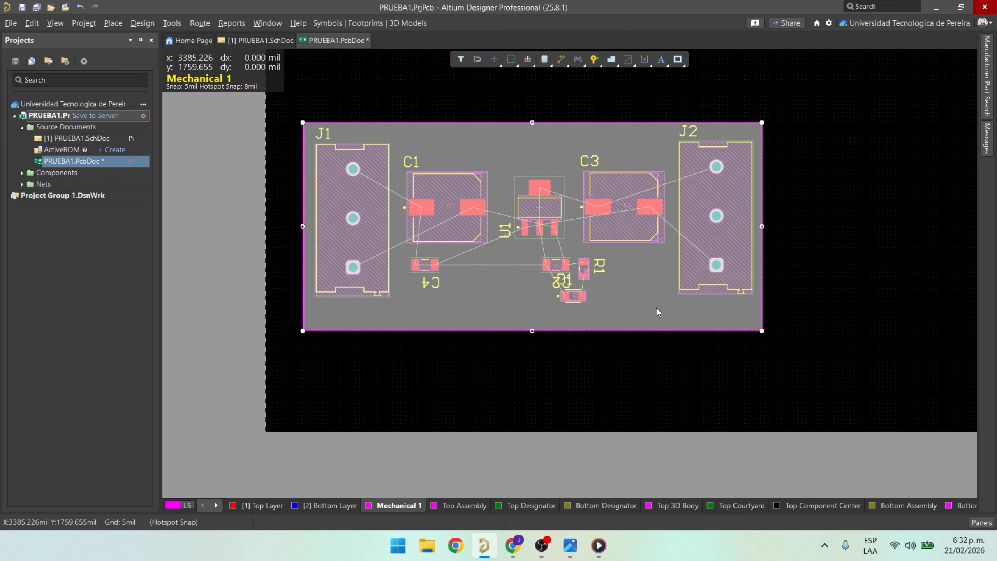
key("Delete")
Draw 10 mil lines on Mechanical 1 above, to the right of and below the components, with 45-degree corners.
right_click(681, 61)
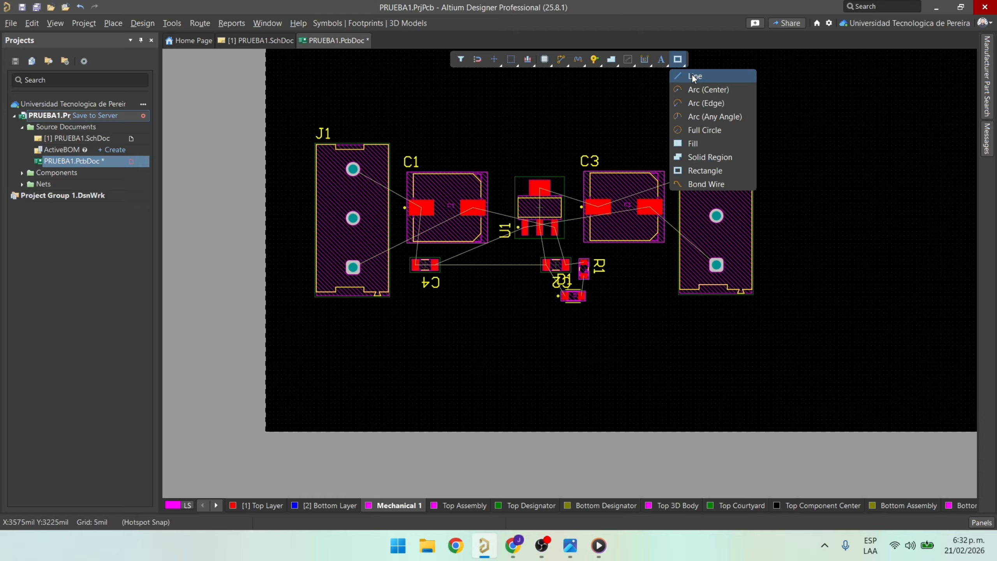
left_click(692, 74)
left_click(298, 123)
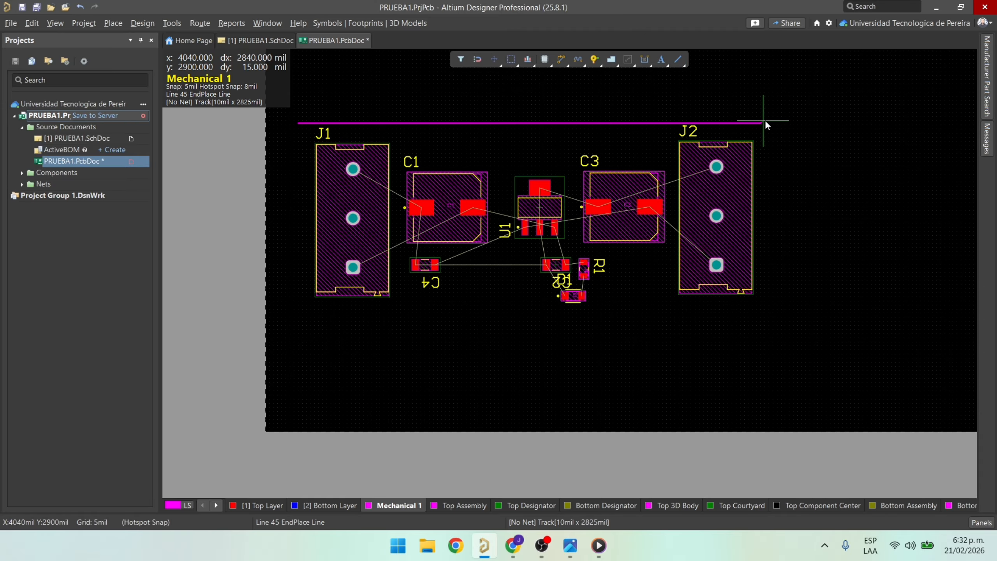
left_click(772, 131)
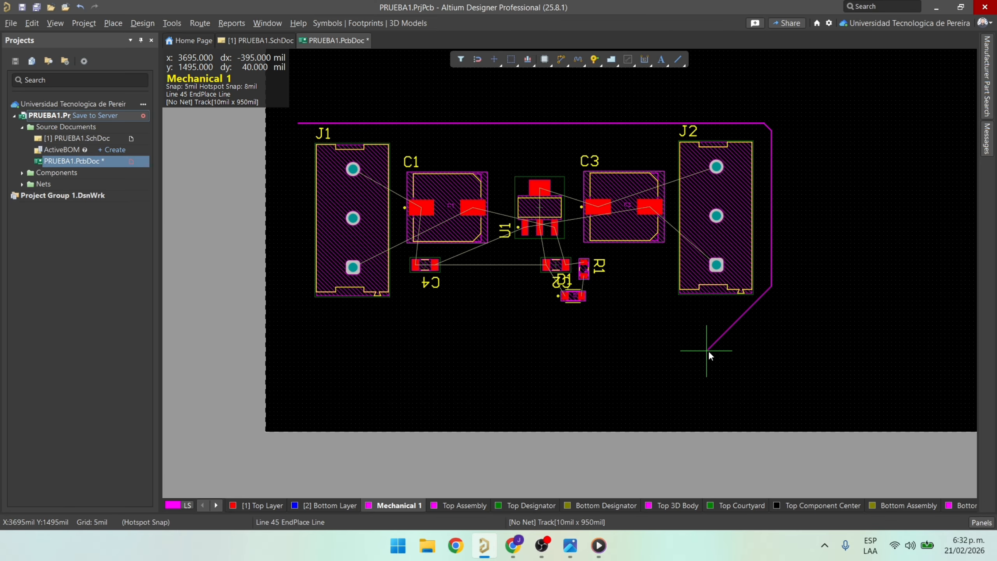
left_click(749, 336)
left_click(302, 331)
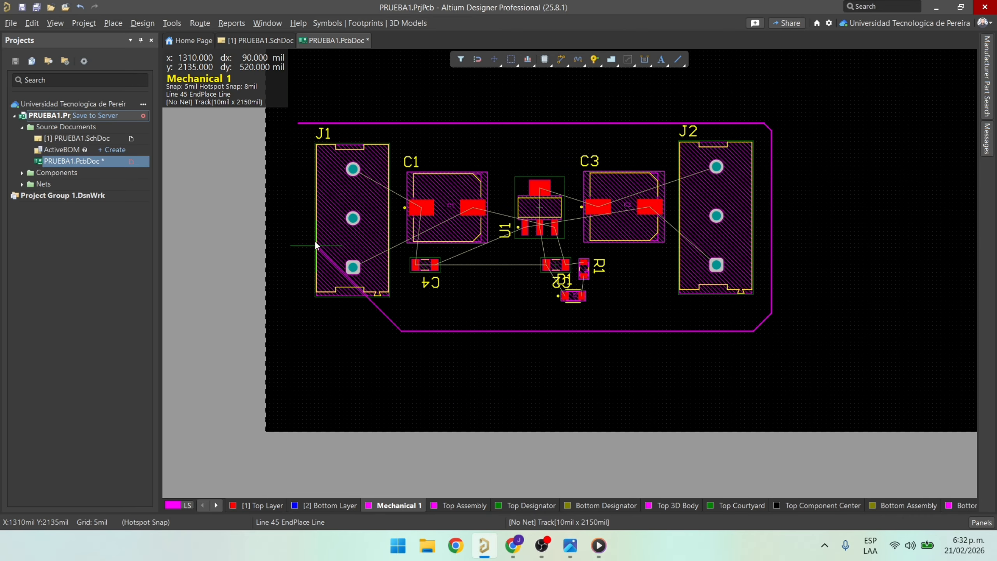
Close the line outline with a vertical line left of J1 that joins the upper and lower lines.
scroll(285, 135, "up", 10, "ctrl")
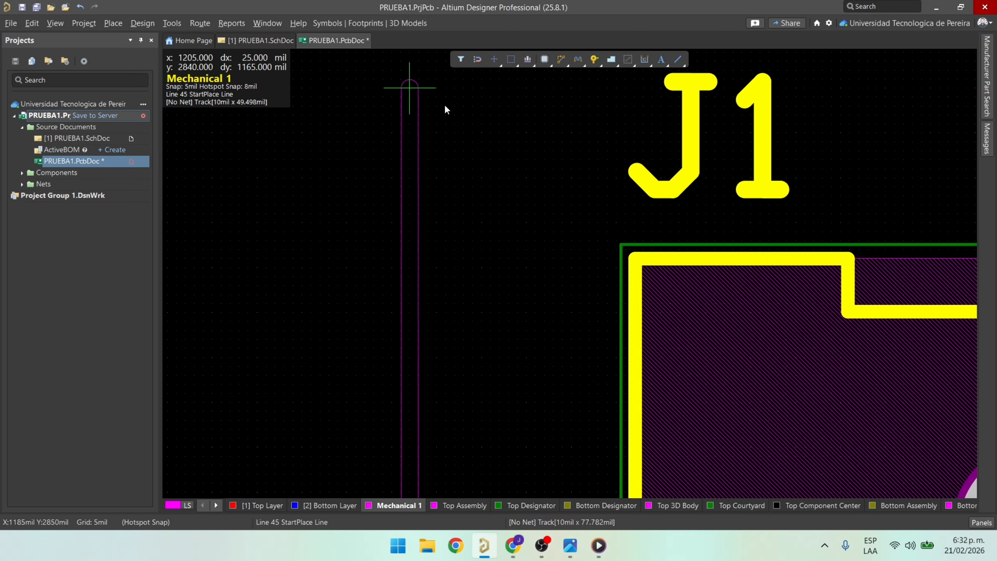
left_click(438, 204)
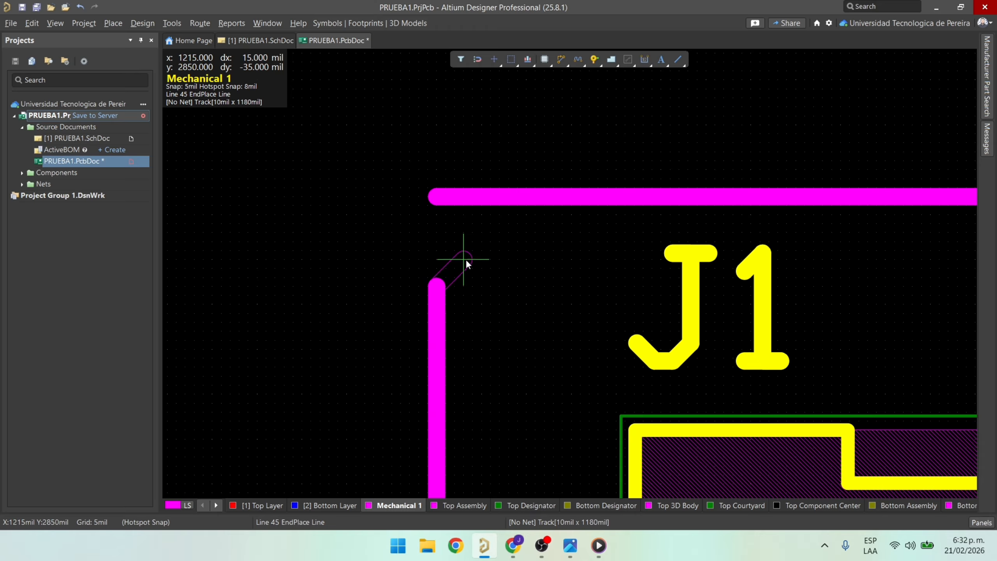
right_click(466, 259)
left_click(446, 205)
scroll(497, 410, "down", 8, "ctrl")
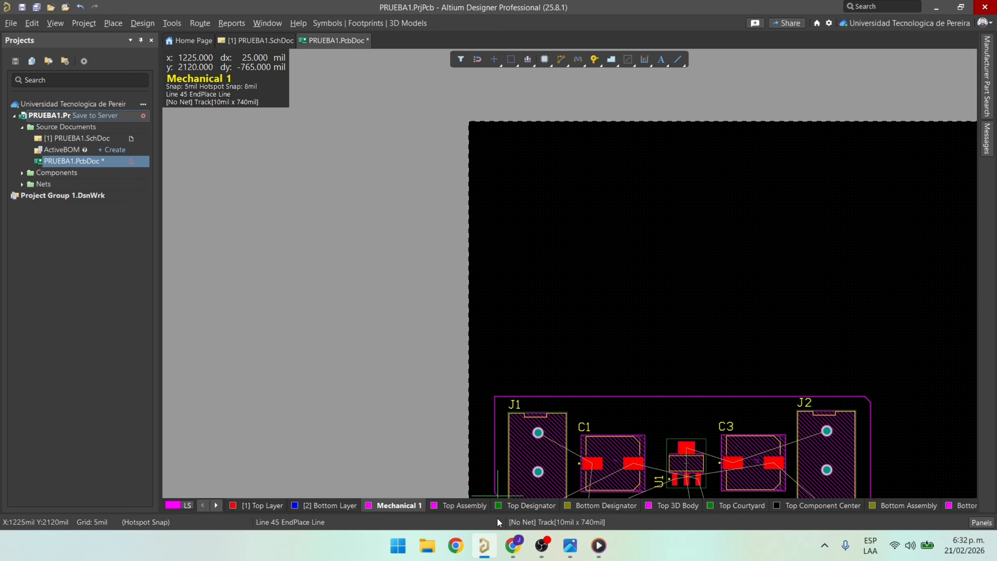
scroll(507, 398, "up", 5, "ctrl")
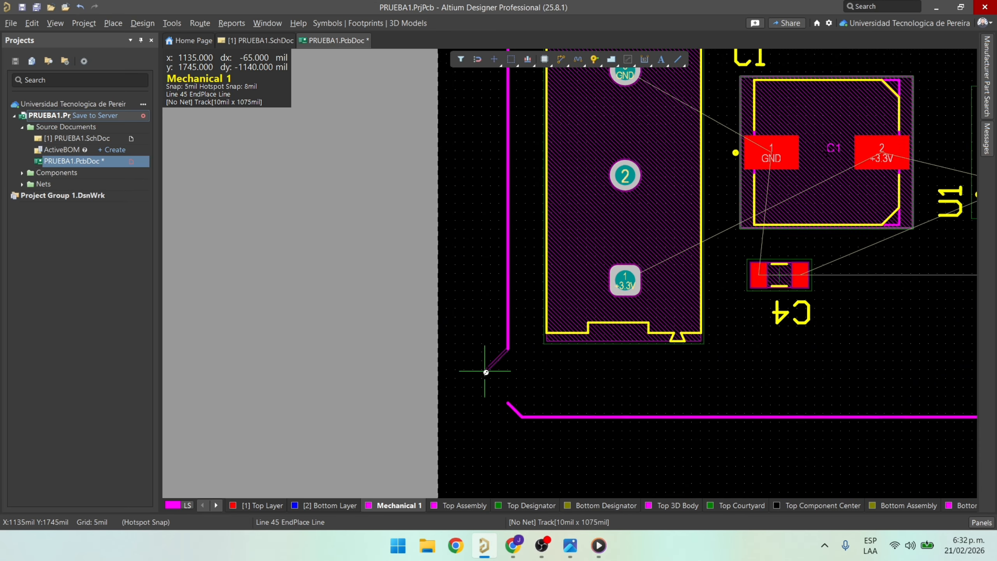
right_click(514, 407)
scroll(518, 382, "up", 2, "ctrl")
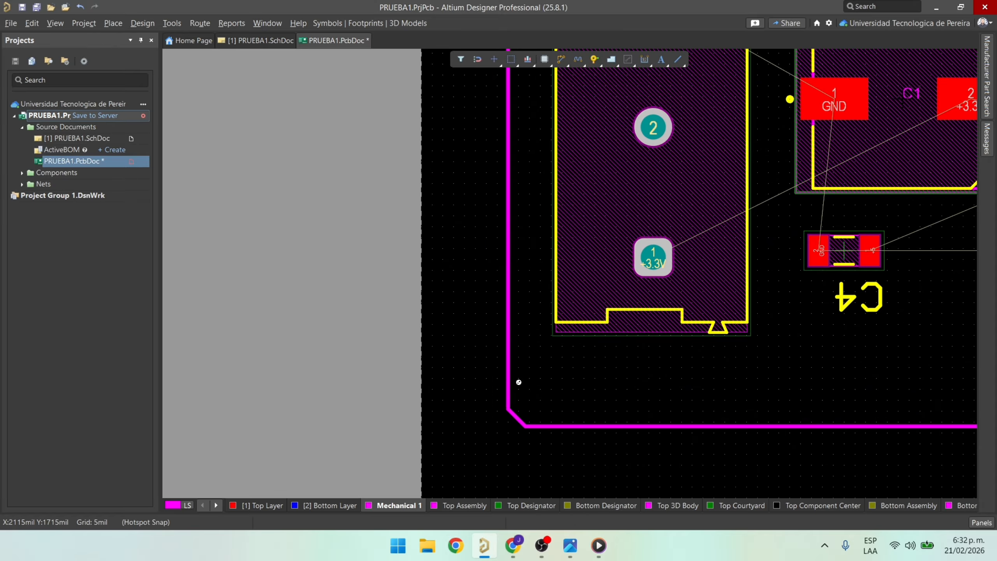
left_click(86, 306)
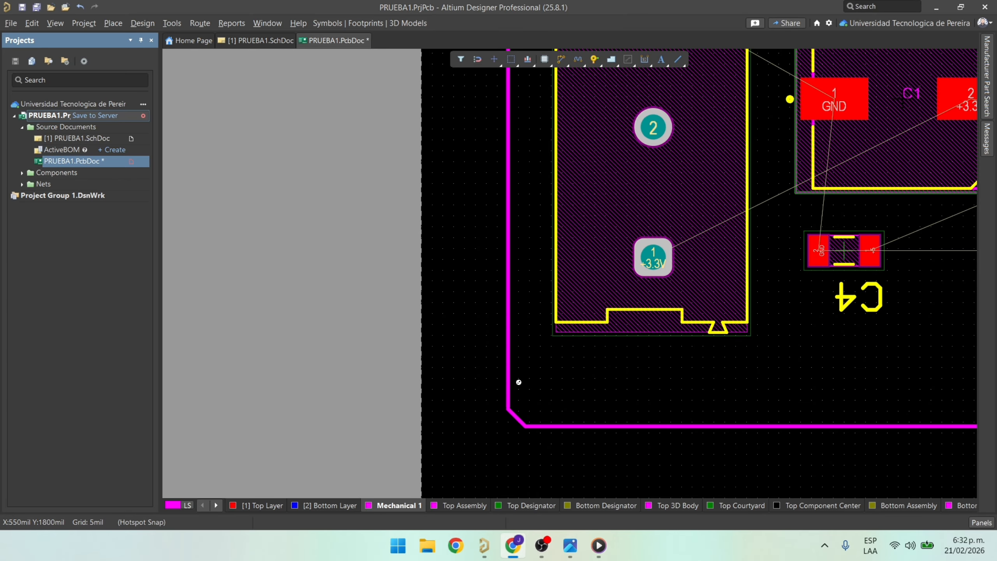
Move the outline's vertical line beside J1 slightly inward, closer to the connector.
mouse_move(519, 244)
middle_mouse_down()
mouse_move(440, 375)
mouse_move(518, 243)
middle_mouse_up()
right_click_drag(518, 243, 392, 295)
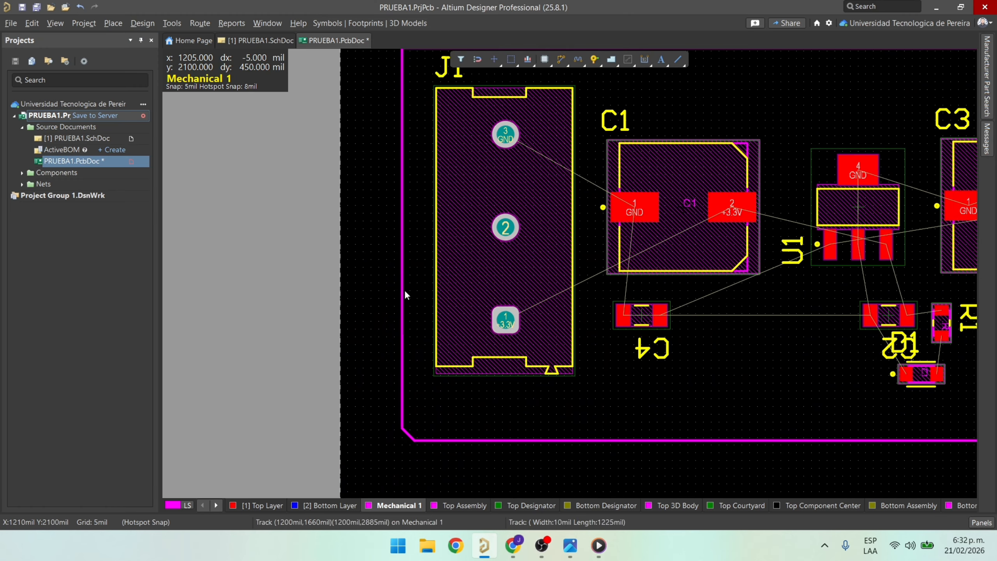
left_click(402, 270)
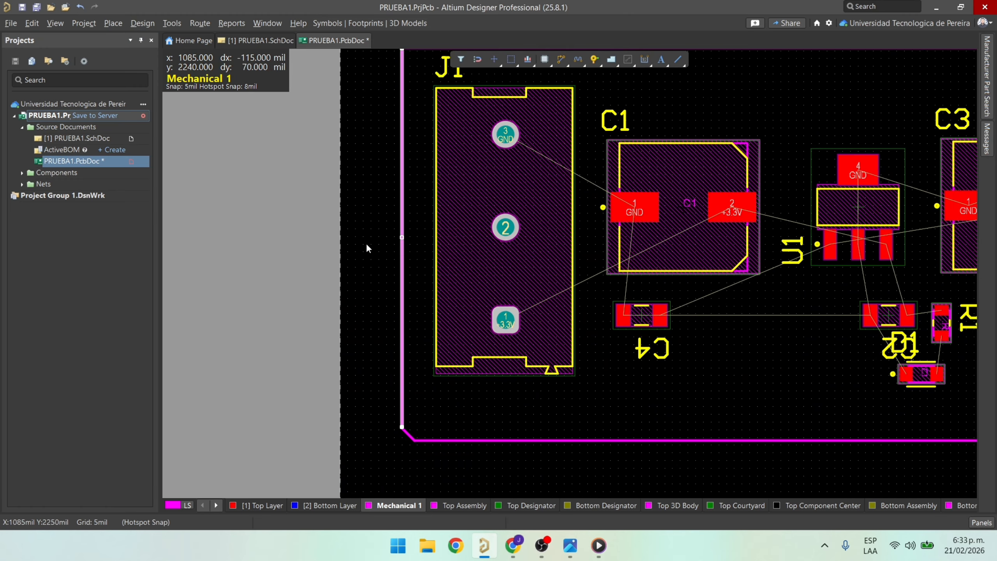
mouse_move(401, 198)
left_mouse_down()
mouse_move(345, 204)
mouse_move(410, 200)
left_mouse_up()
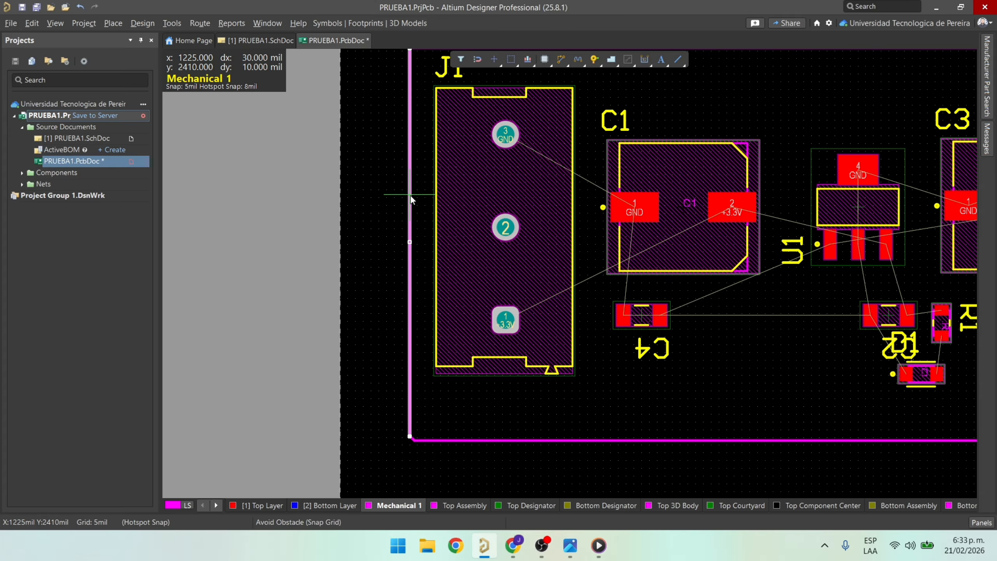
scroll(411, 198, "down", 3, "ctrl")
scroll(416, 262, "up", 3, "ctrl")
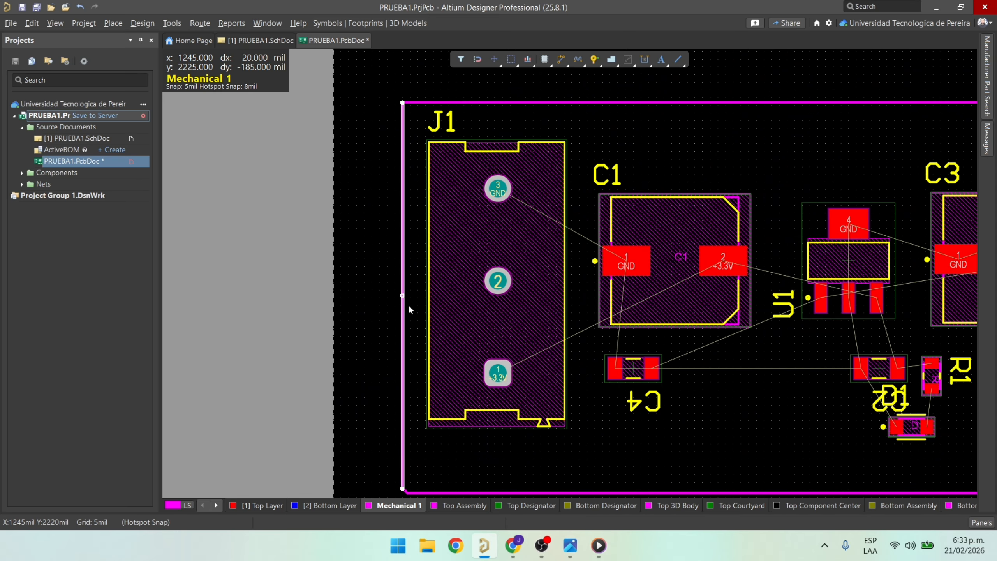
mouse_move(404, 295)
left_mouse_down()
mouse_move(442, 294)
mouse_move(397, 285)
left_mouse_up()
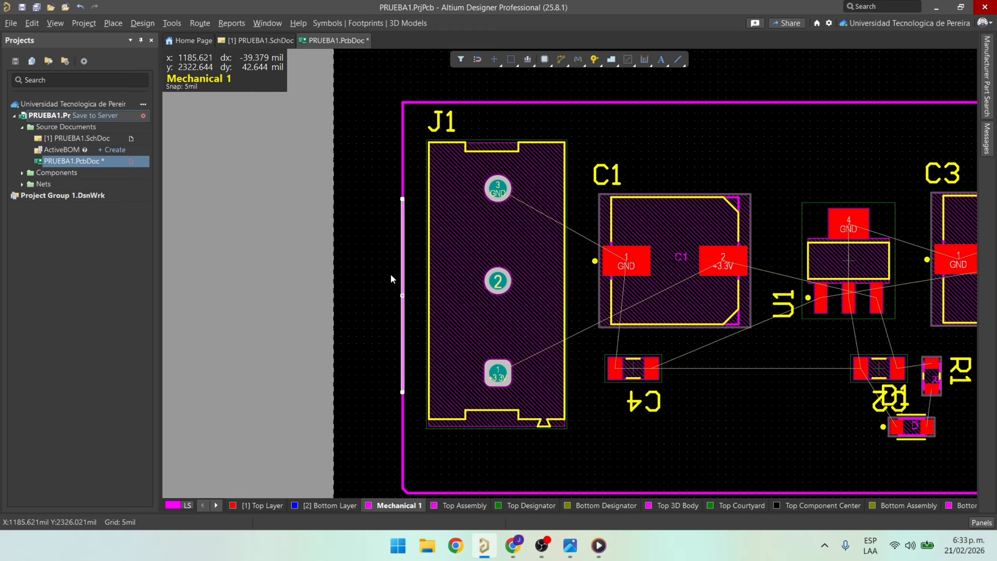
Extend the selection to all connected segments of the line outline and delete them.
scroll(470, 231, "down", 2, "ctrl")
key("Tab")
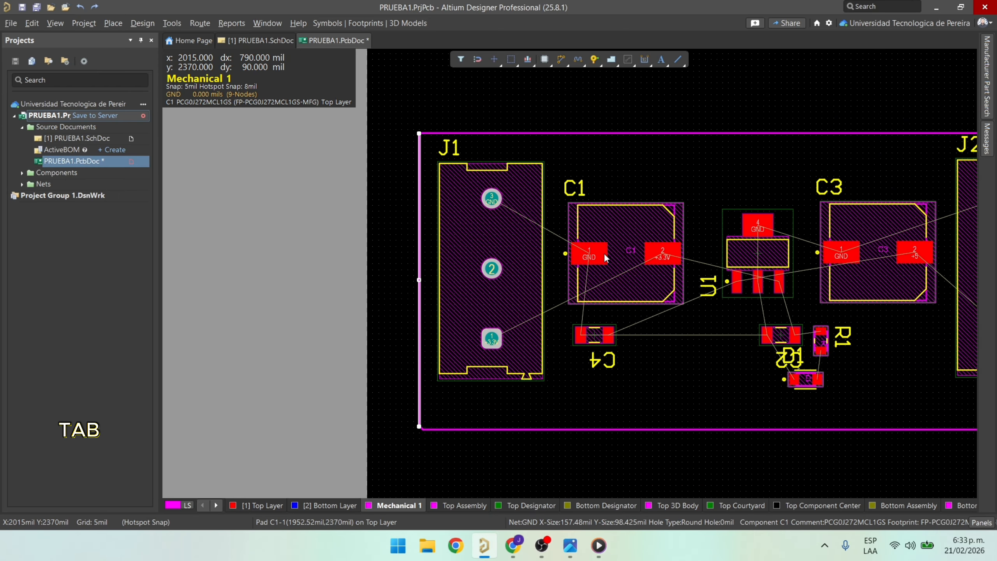
key("Tab")
right_click_drag(810, 226, 690, 240)
right_click_drag(714, 296, 671, 271)
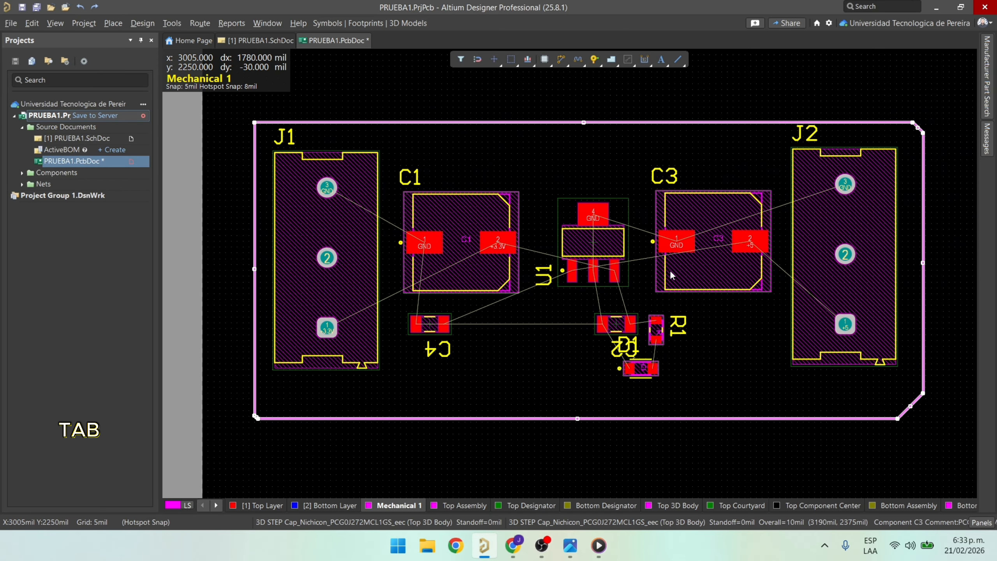
key("Delete")
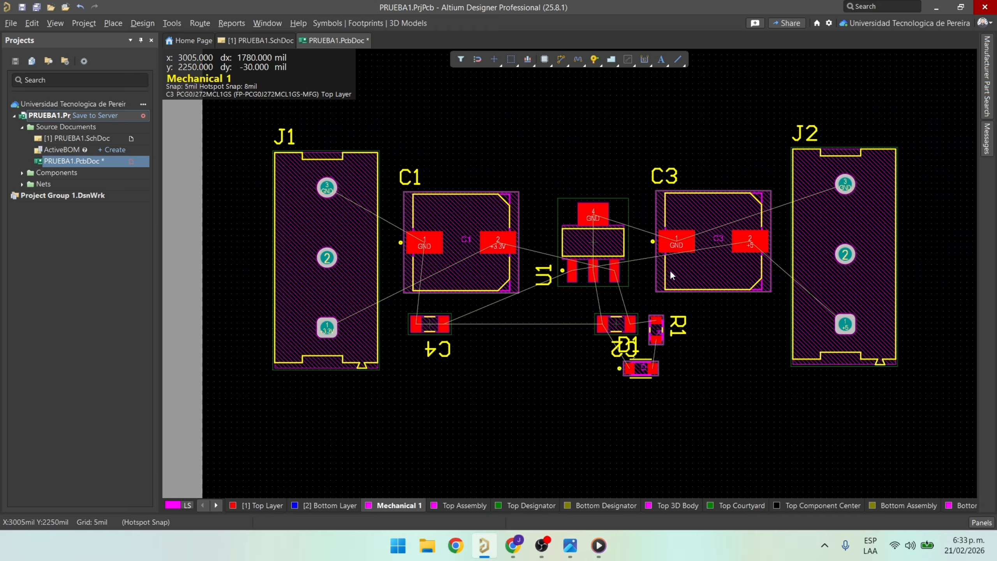
Draw a rectangle about 2780 by 1100 mil around all components on Mechanical 1 as the board outline.
left_click(676, 57)
left_click(729, 173)
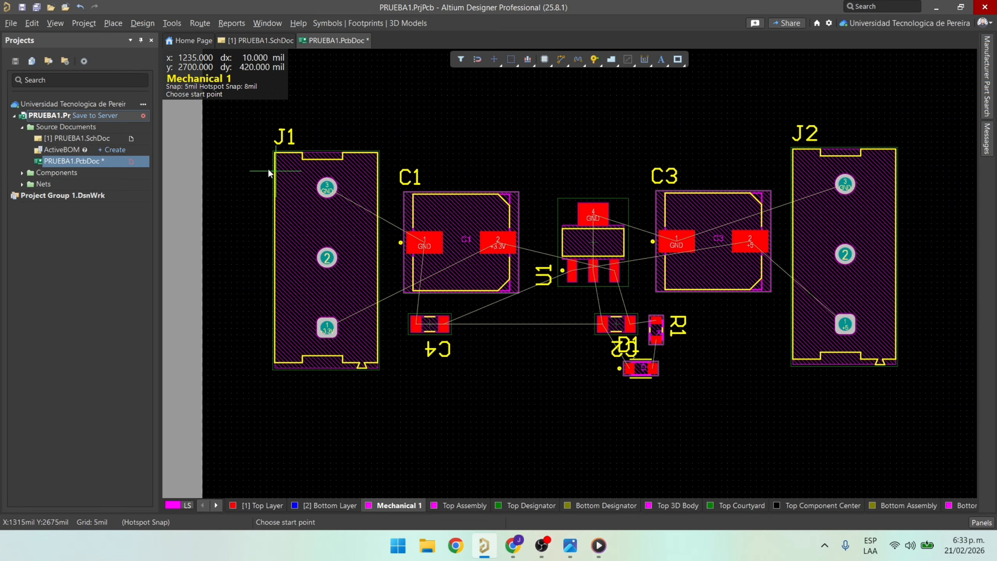
left_click(262, 134)
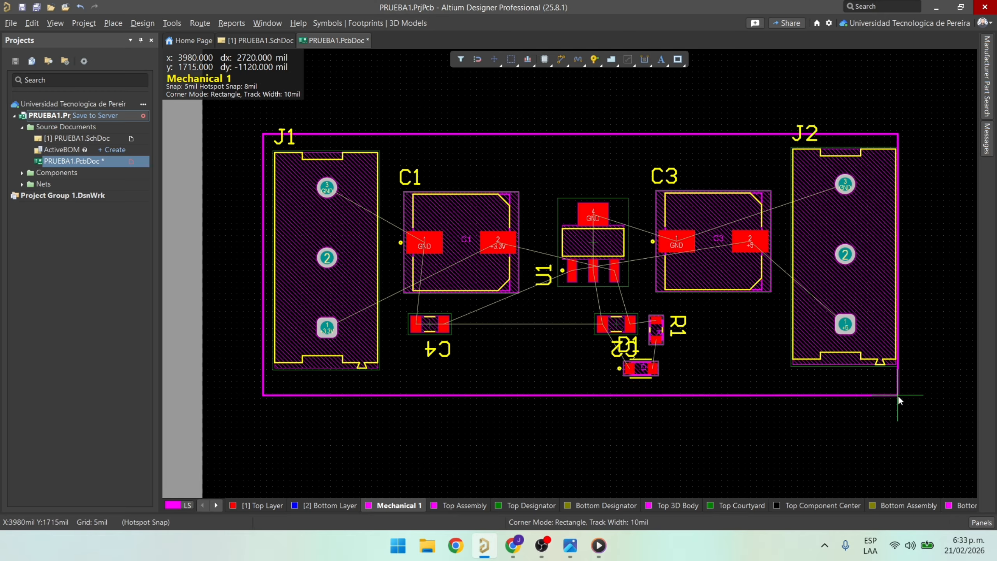
left_click(912, 391)
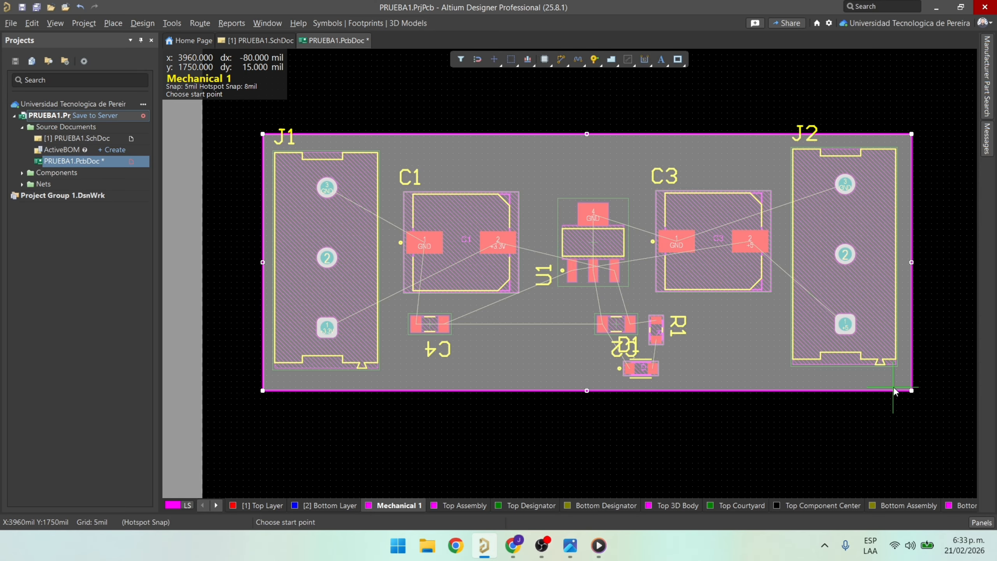
right_click(814, 430)
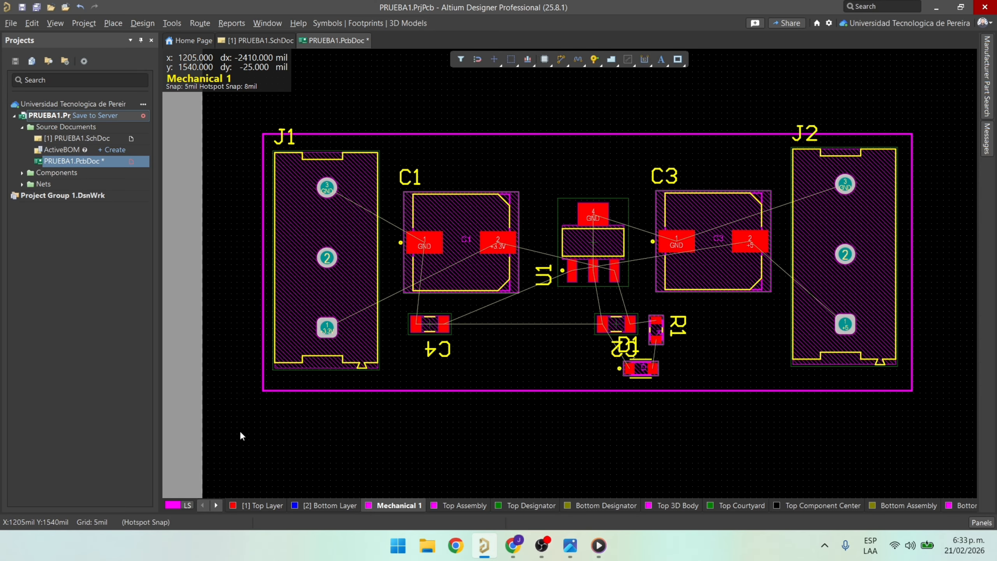
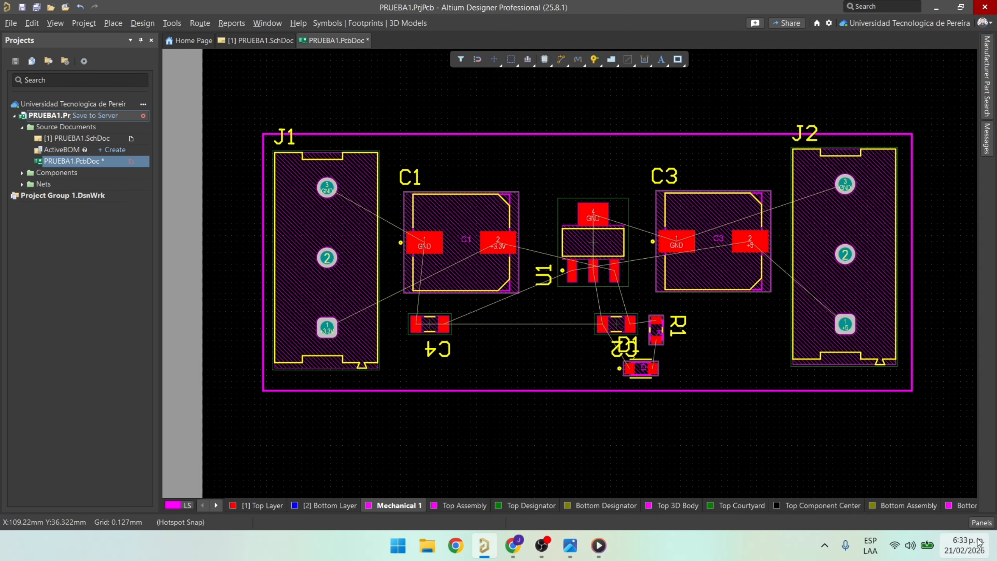
Display the board properties and review the snap options, board information, and grid and guide settings.
left_click(980, 523)
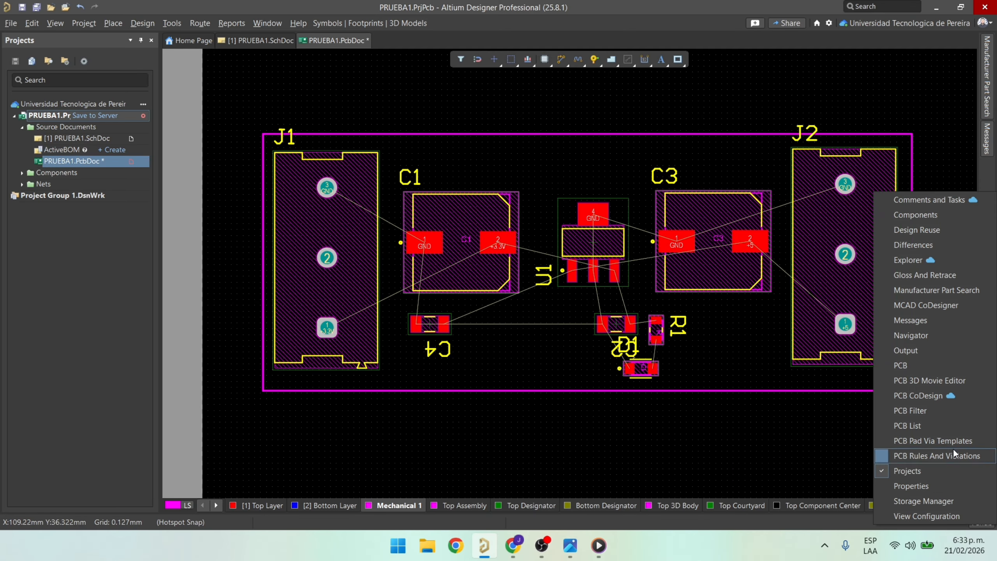
left_click(954, 485)
left_click(884, 263)
scroll(935, 295, "down", 5)
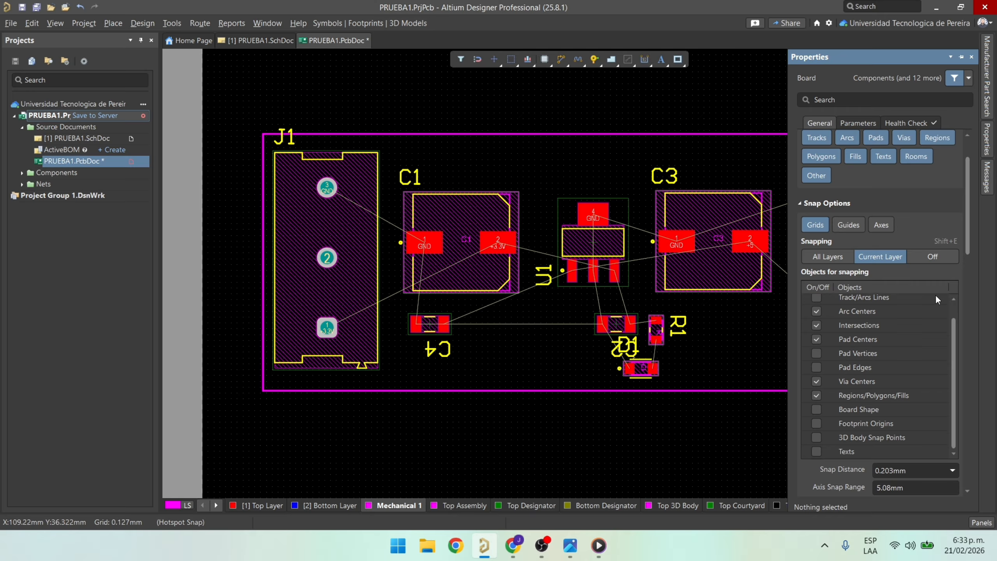
scroll(963, 320, "down", 8)
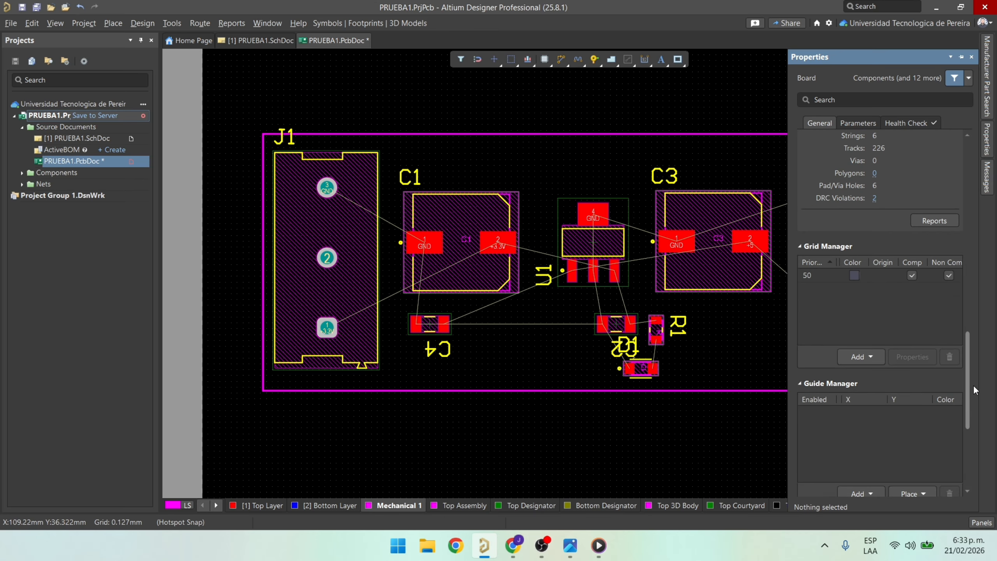
scroll(945, 233, "up", 10)
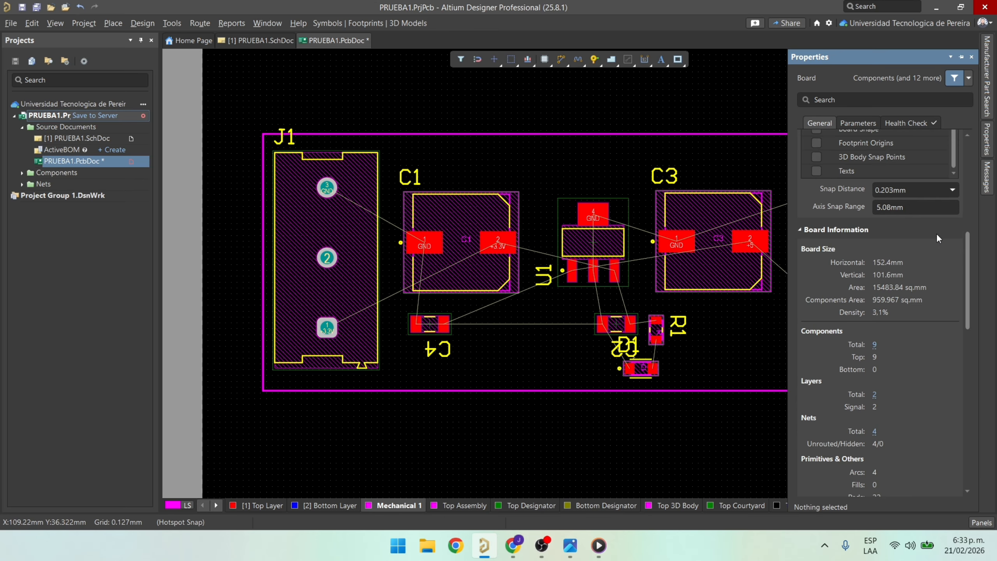
scroll(968, 203, "up", 5)
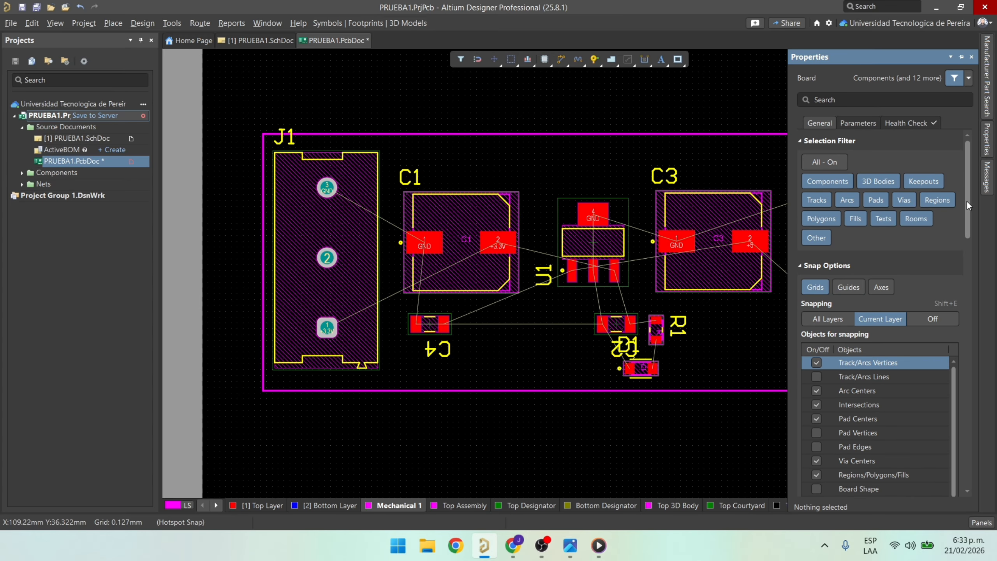
Select the rectangle on Mechanical 1 and define the board shape from it.
scroll(508, 272, "down", 3, "ctrl")
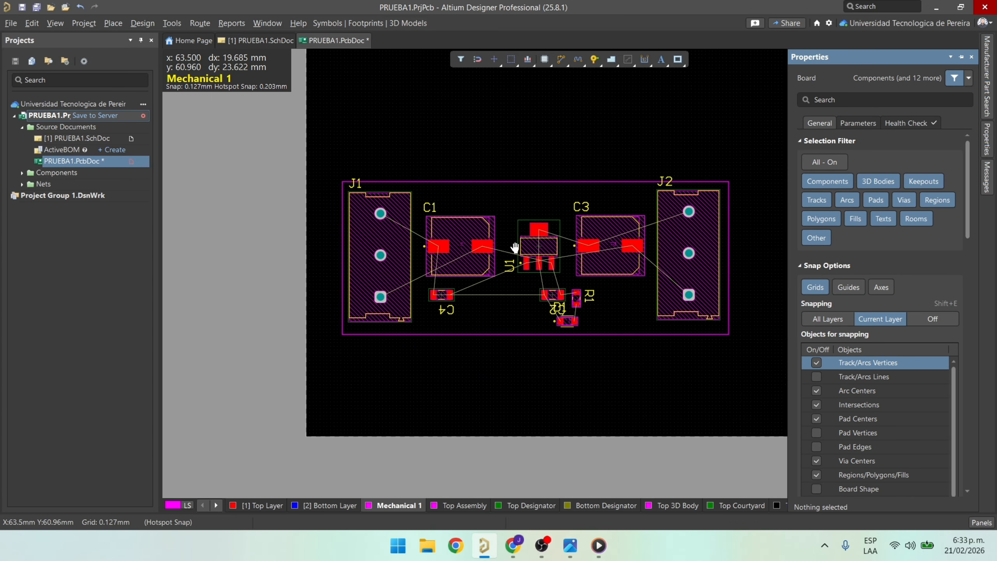
scroll(479, 192, "up", 3, "ctrl")
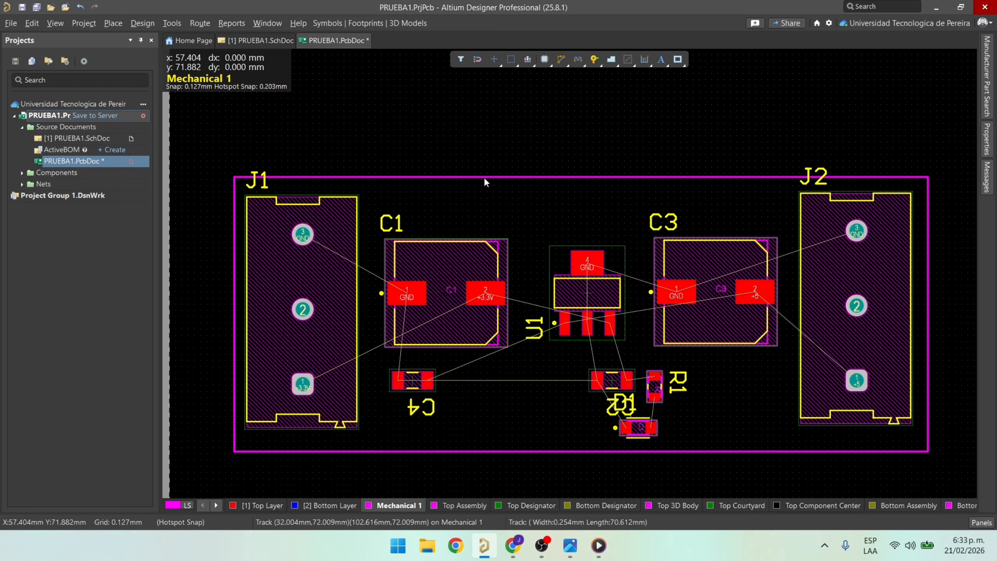
left_click(485, 177)
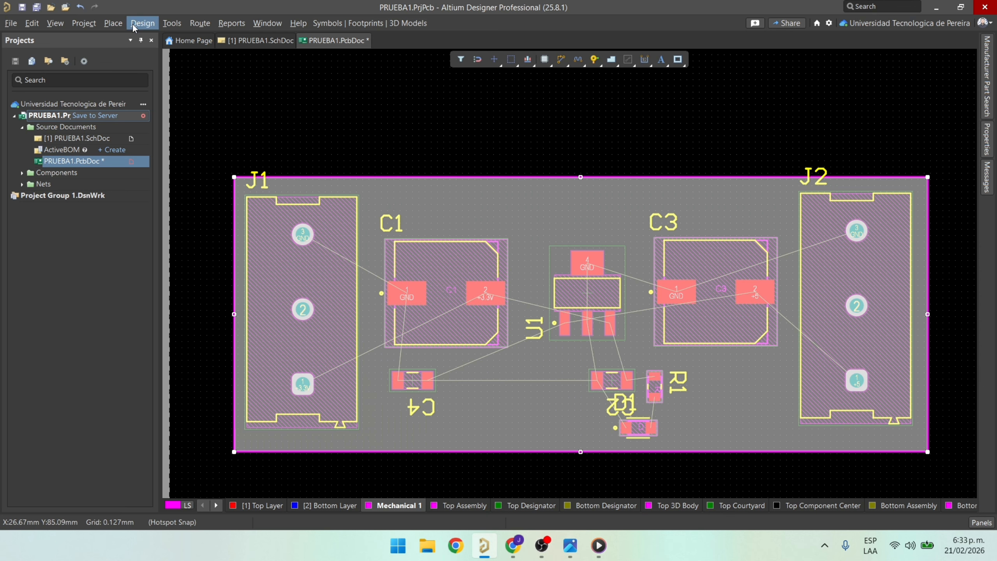
left_click(186, 24)
left_click(349, 178)
left_click(142, 23)
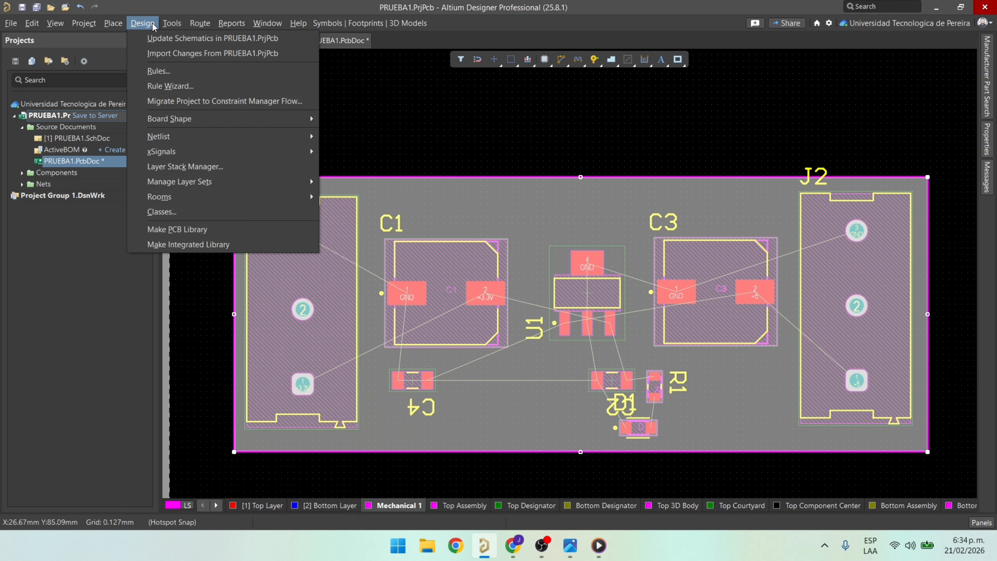
mouse_move(275, 119)
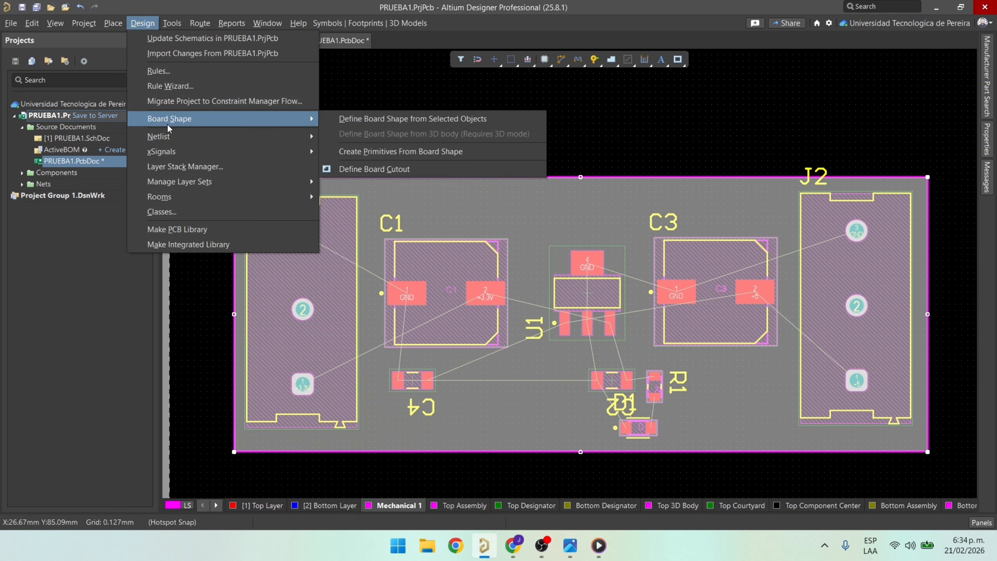
left_click(409, 122)
Switch the board to 3D view and inspect the trimmed board and its components from several angles.
right_click_drag(477, 125, 480, 130, "ctrl")
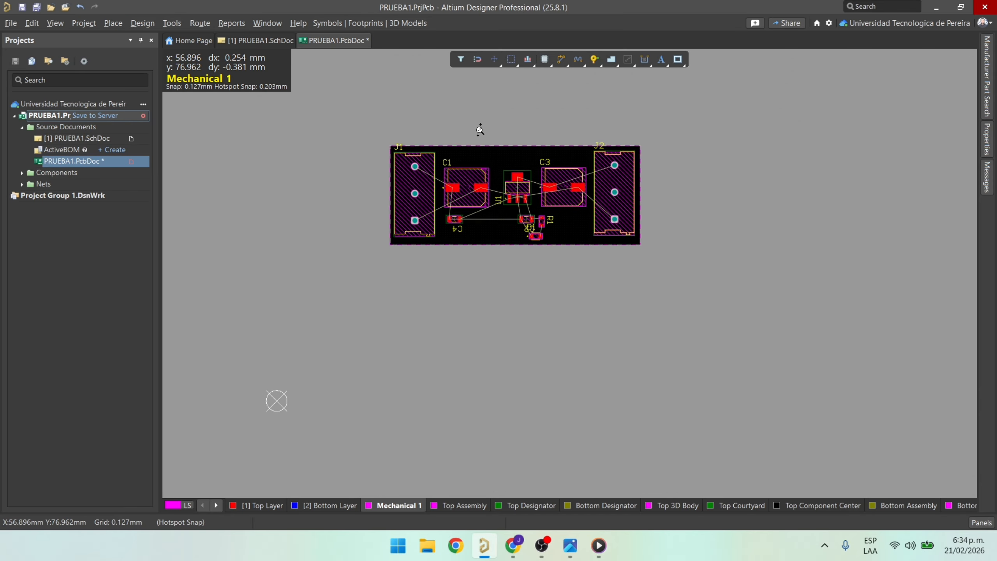
middle_click_drag(480, 130, 481, 137)
right_click_drag(515, 242, 502, 300)
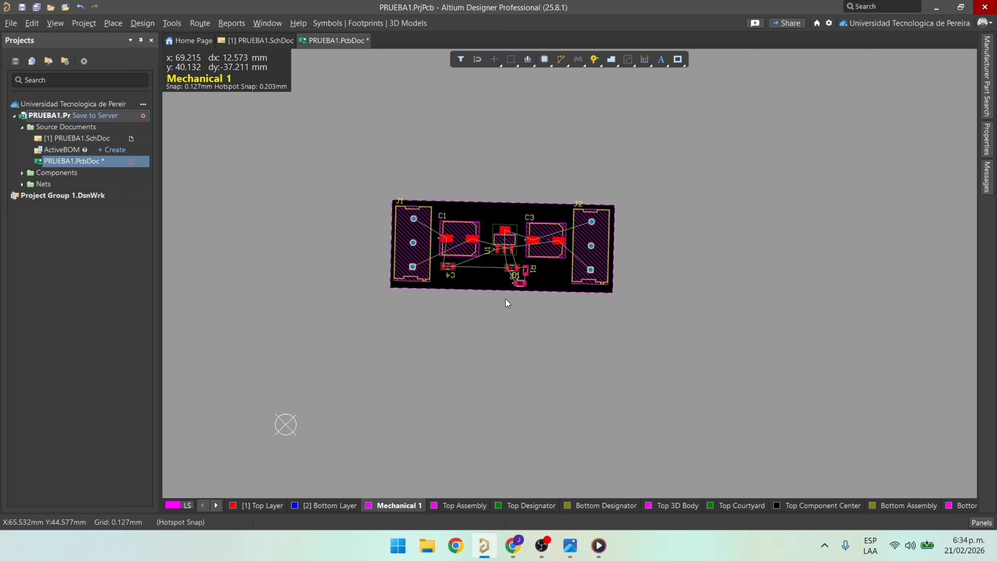
key("3")
scroll(544, 311, "up", 3, "ctrl")
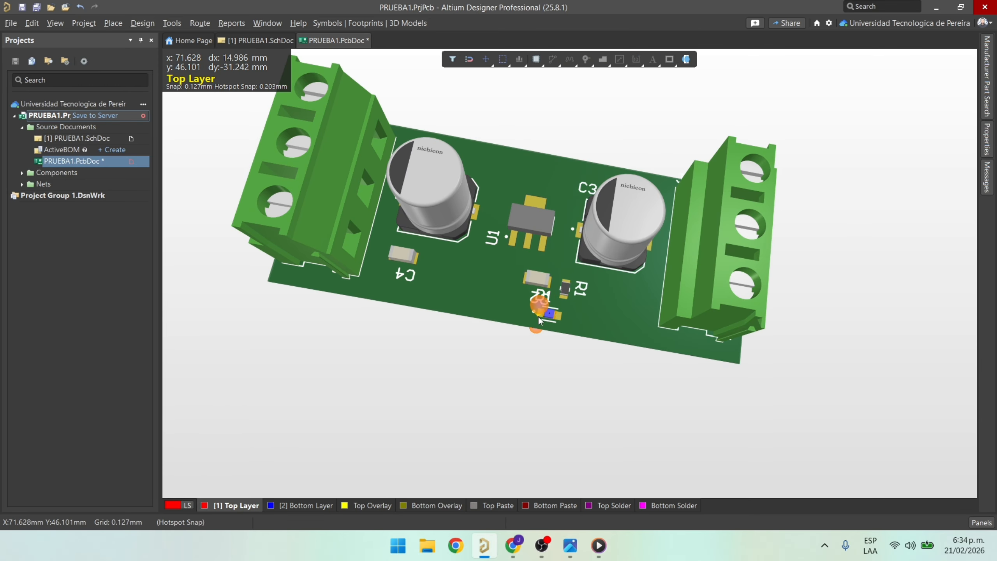
right_click_drag(519, 334, 539, 290, "shift")
scroll(522, 302, "up", 3, "ctrl")
scroll(522, 302, "down", 3, "ctrl")
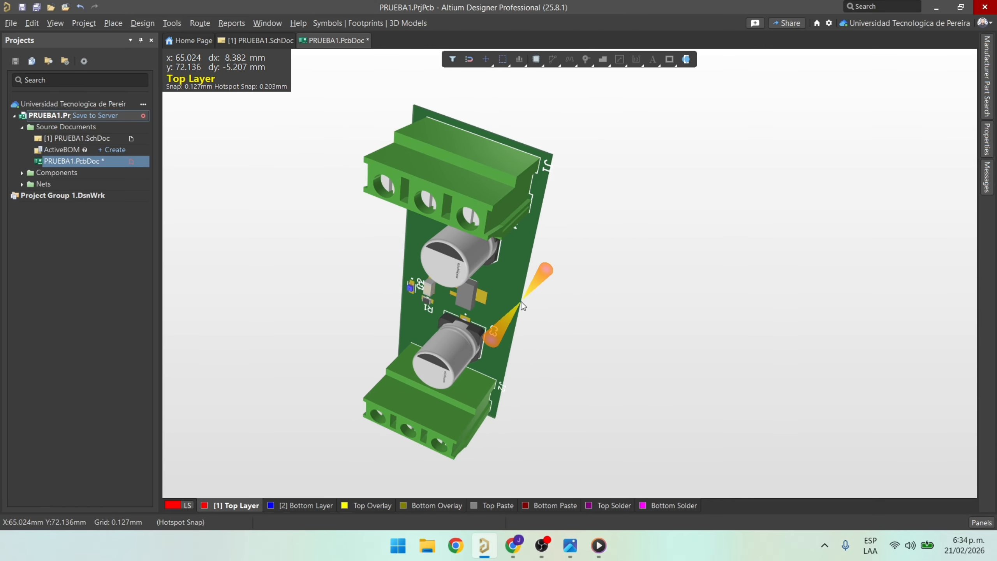
key("KP_1")
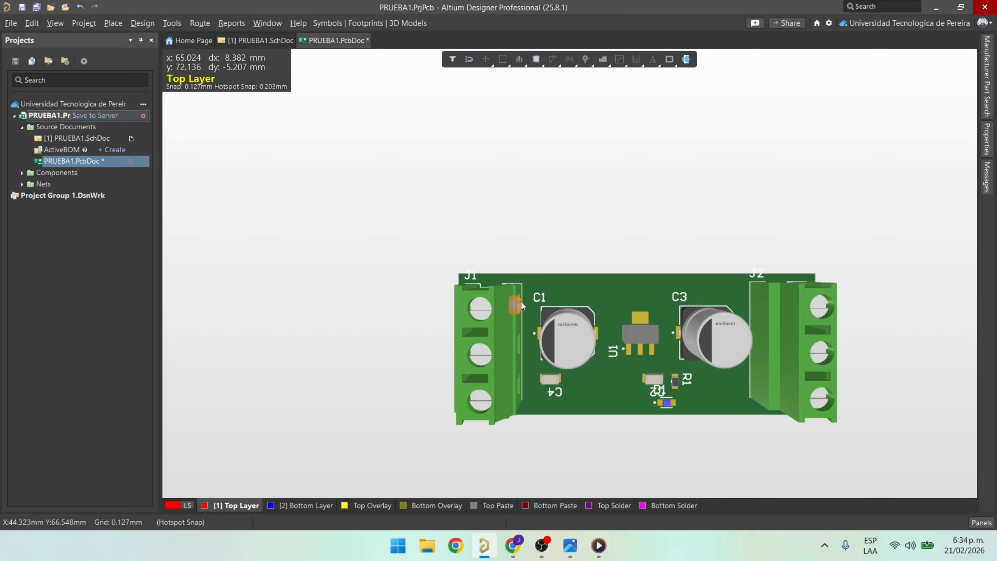
right_click_drag(521, 302, 383, 241)
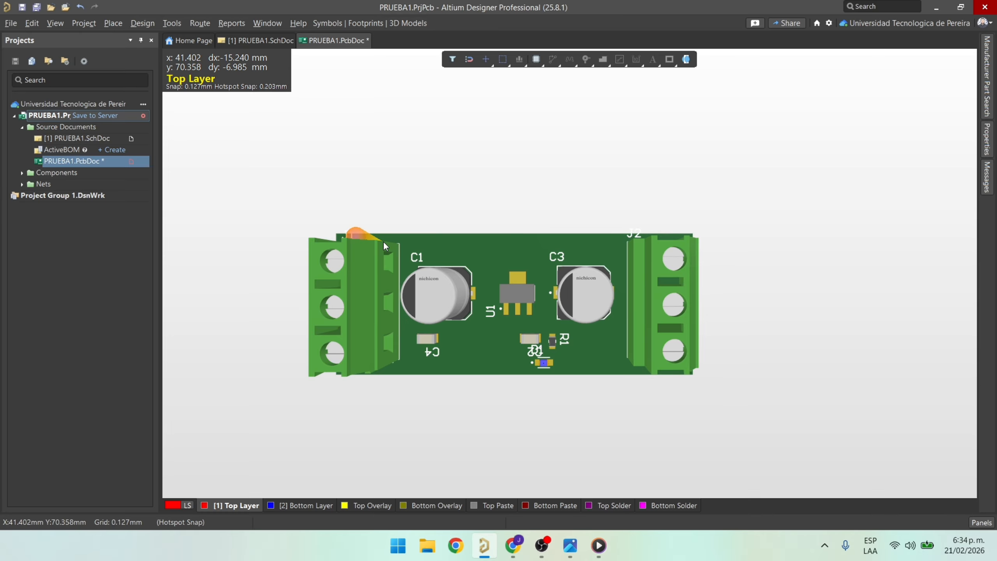
View the 3D board edge-on, tilted and from the side, and return to the straight top view.
key("KP_2")
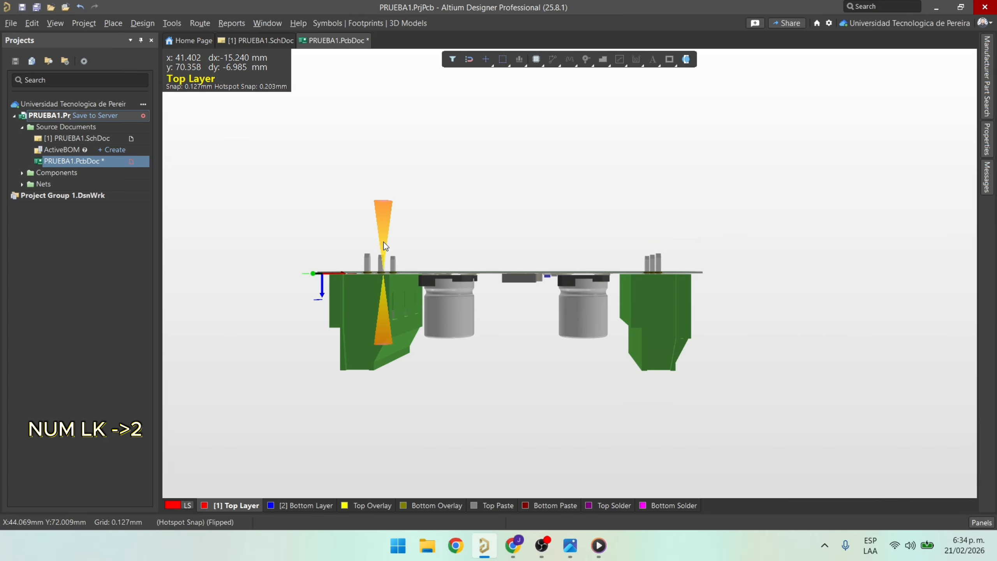
key("KP_2")
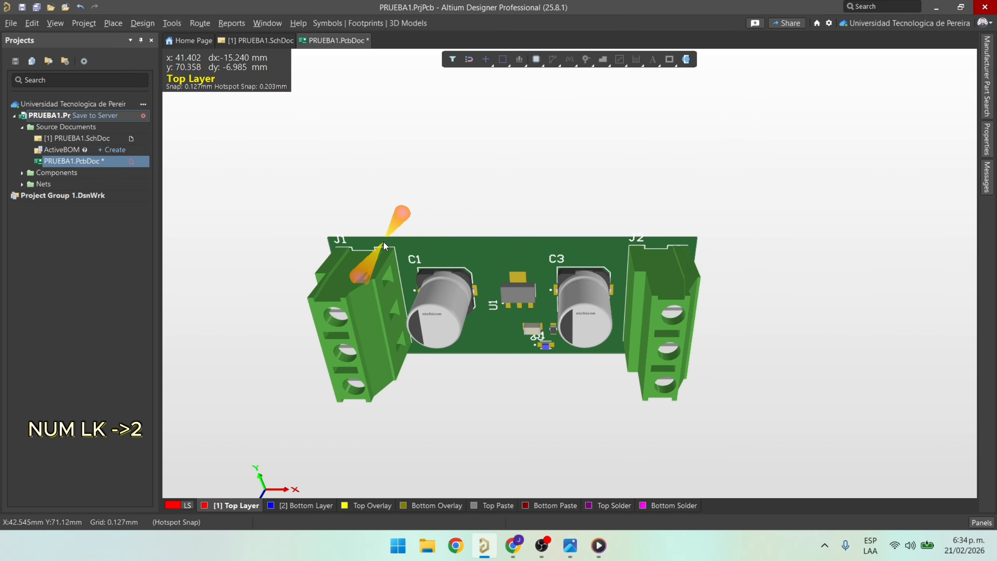
key("KP_8")
key("KP_8")
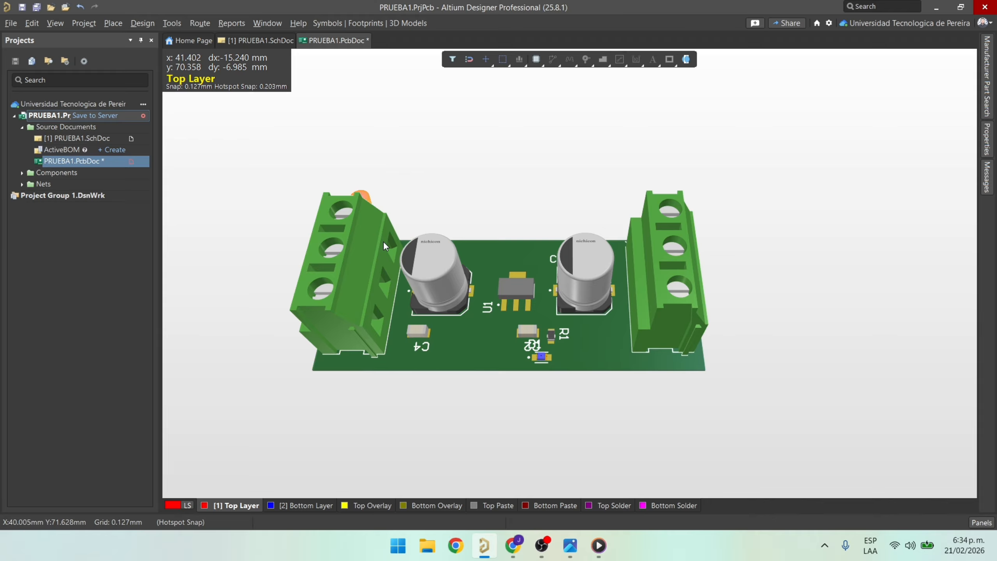
key("KP_4")
key("KP_3")
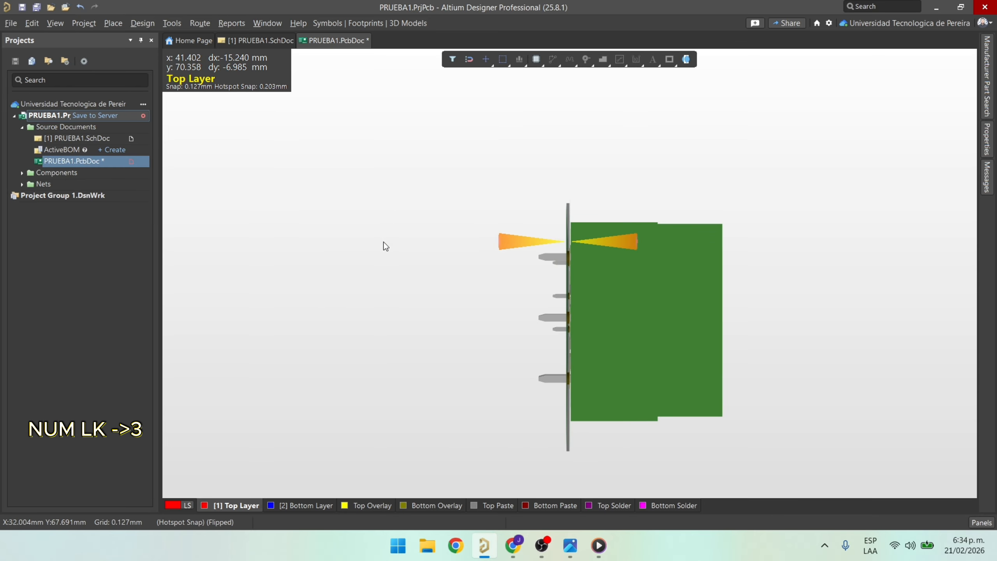
key("KP_0")
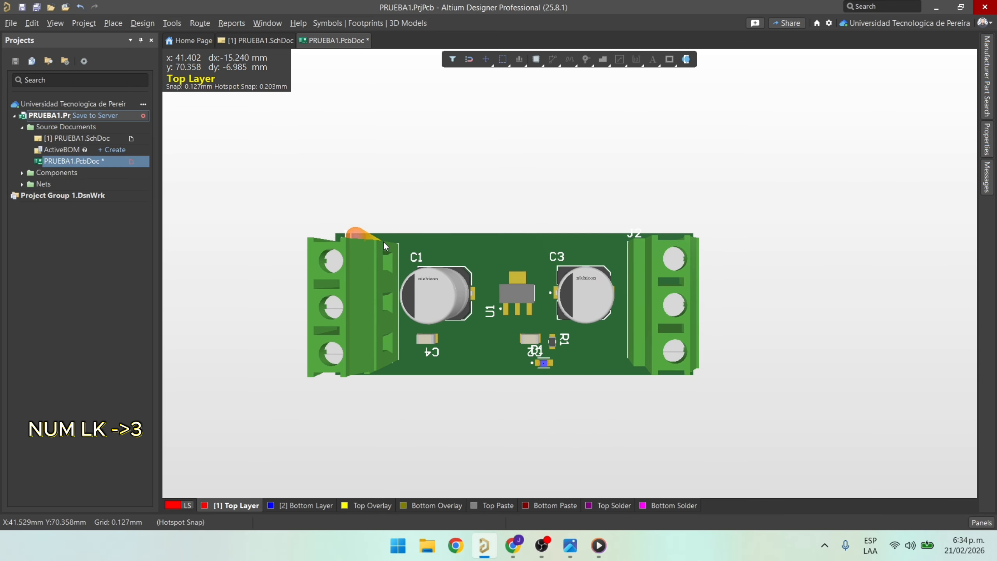
Examine the J1 terminal block and nearby components up close in 3D, and return to the 2D layout.
scroll(527, 332, "down", 2, "ctrl")
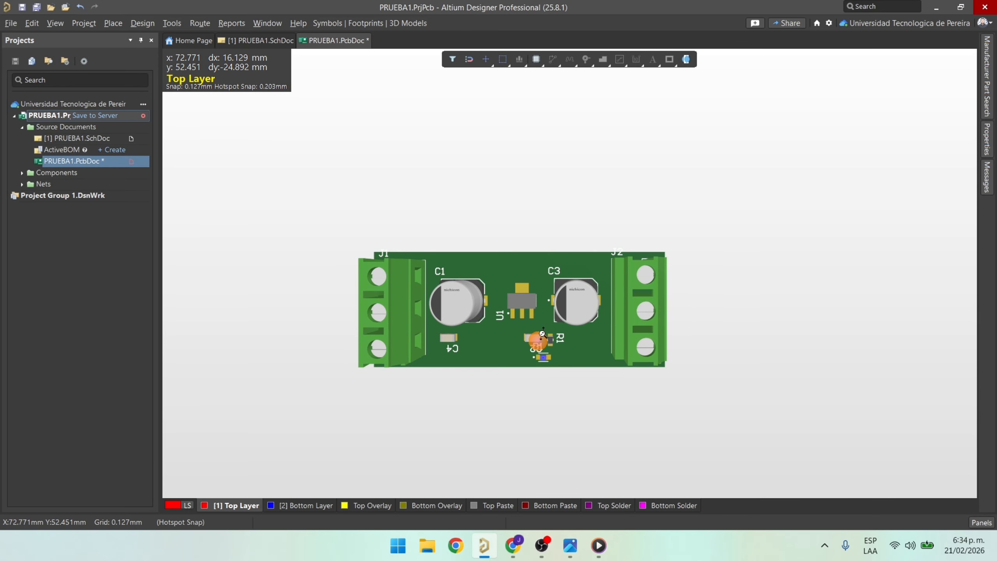
right_click_drag(526, 331, 528, 318)
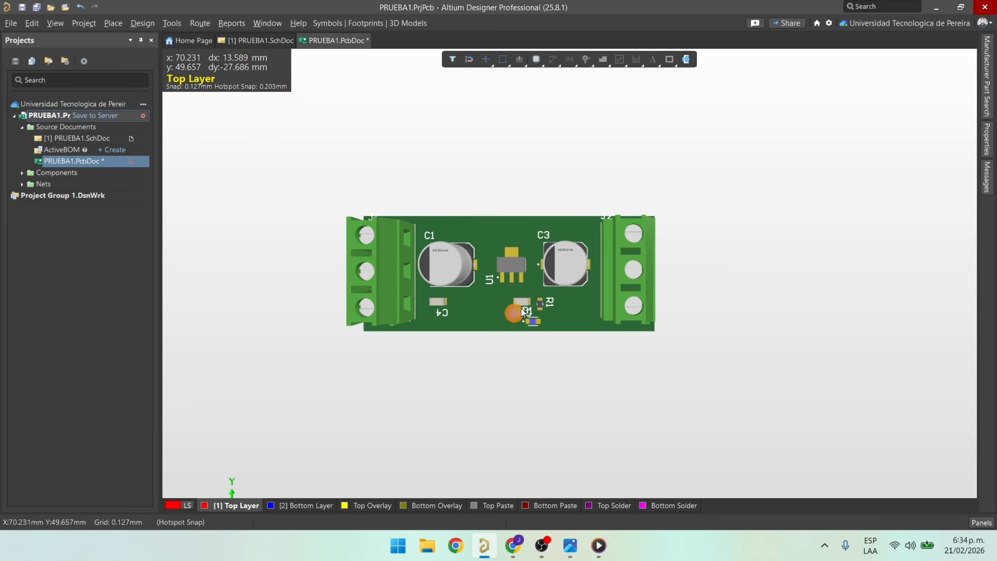
scroll(499, 286, "up", 5, "ctrl")
scroll(488, 278, "down", 2, "ctrl")
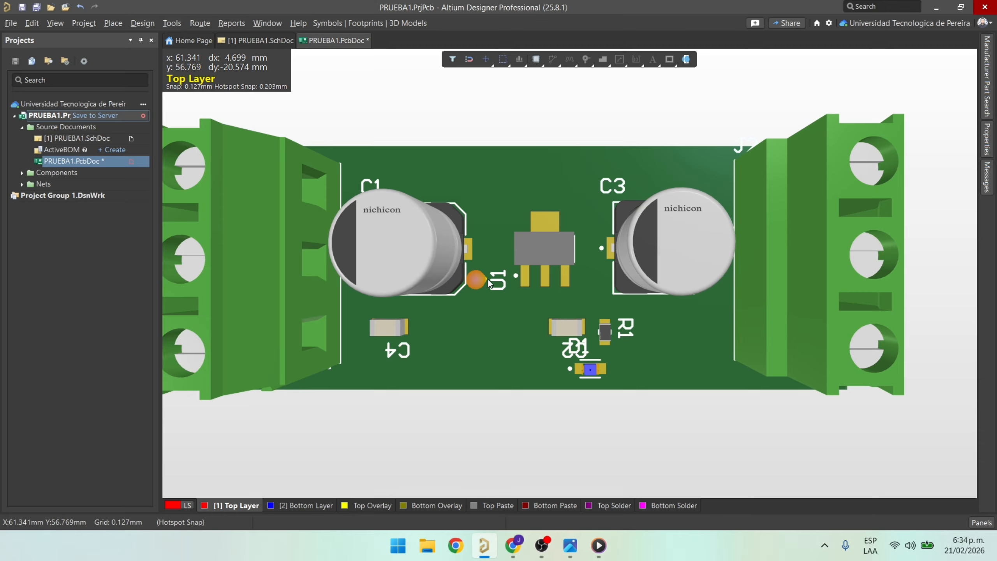
right_click_drag(548, 277, 524, 283, "shift")
scroll(524, 283, "up", 5, "ctrl")
scroll(507, 275, "down", 5, "ctrl")
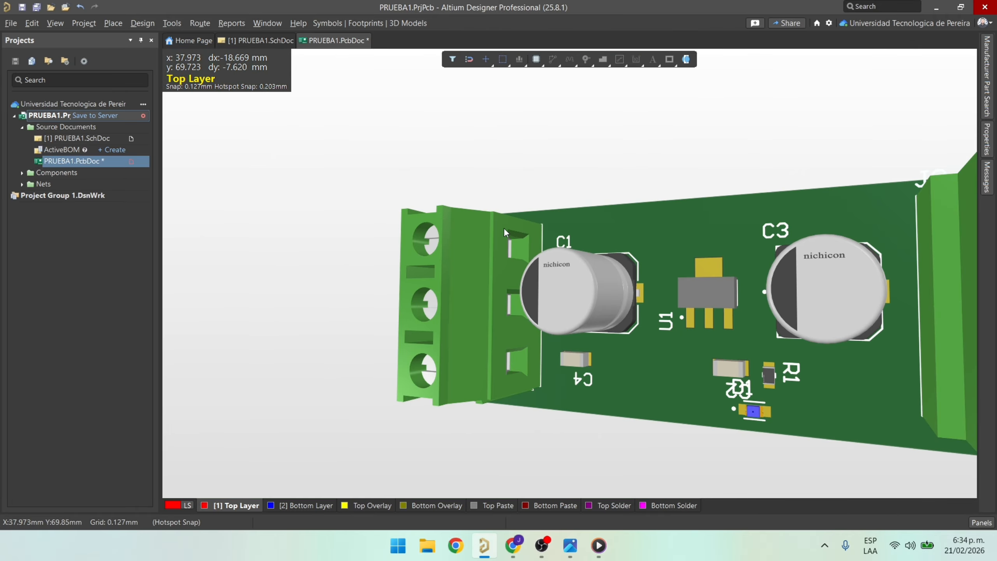
right_click_drag(525, 291, 575, 300)
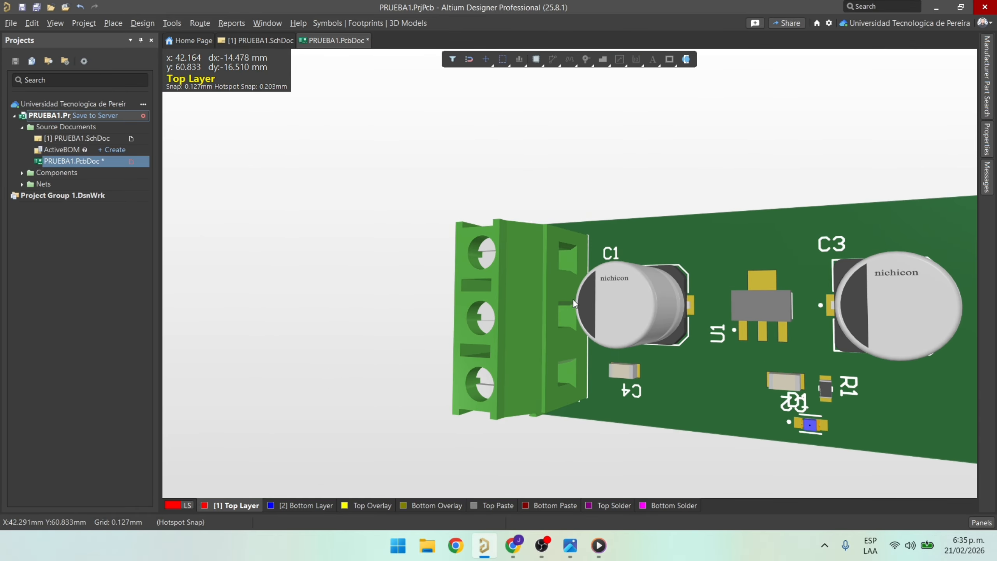
key("2")
Try J1 rotated by 180 degrees at its place beside C1 and adjust the position of its designator.
scroll(433, 246, "up", 6, "ctrl")
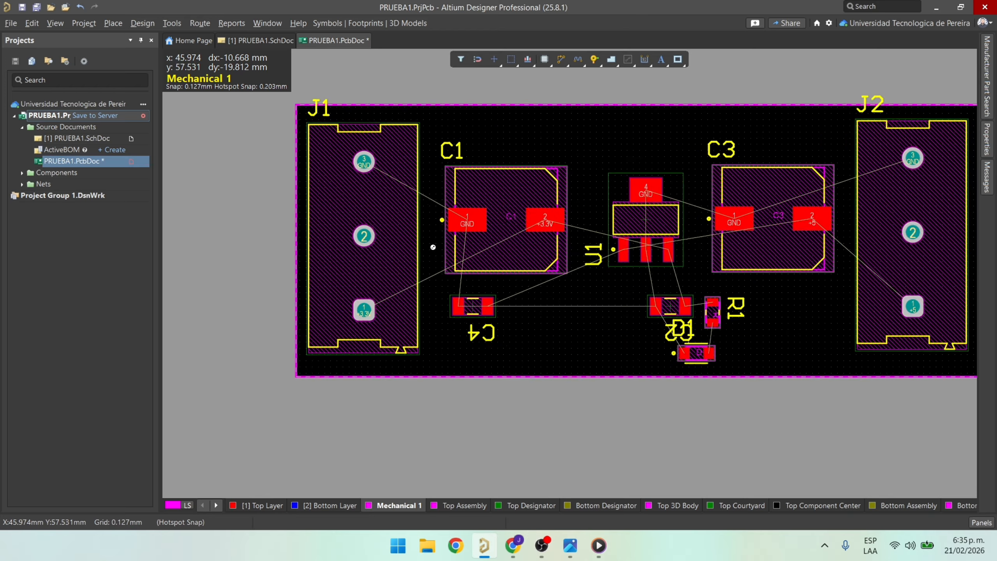
right_click_drag(364, 201, 467, 233)
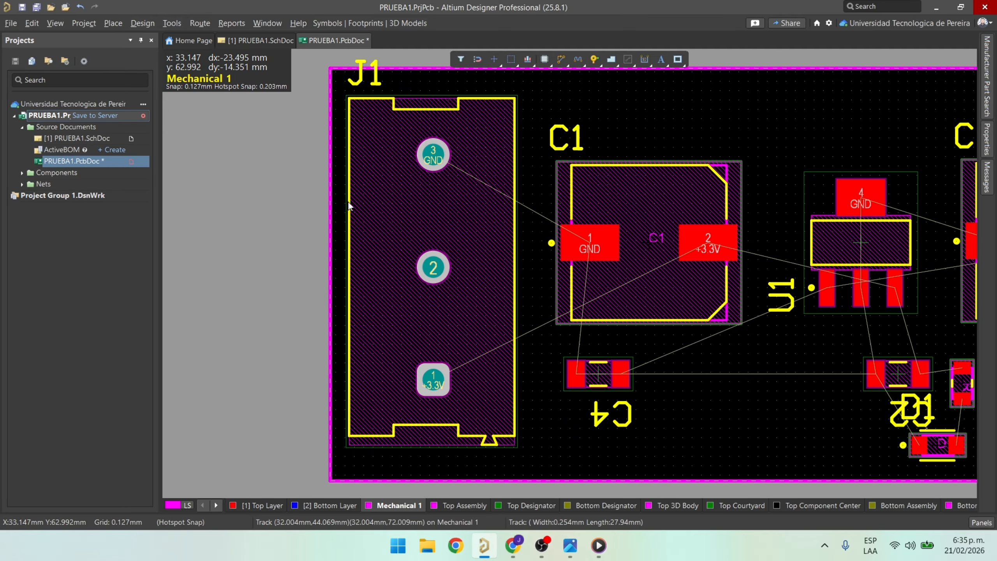
scroll(357, 203, "down", 2, "ctrl")
left_click_drag(400, 219, 404, 244)
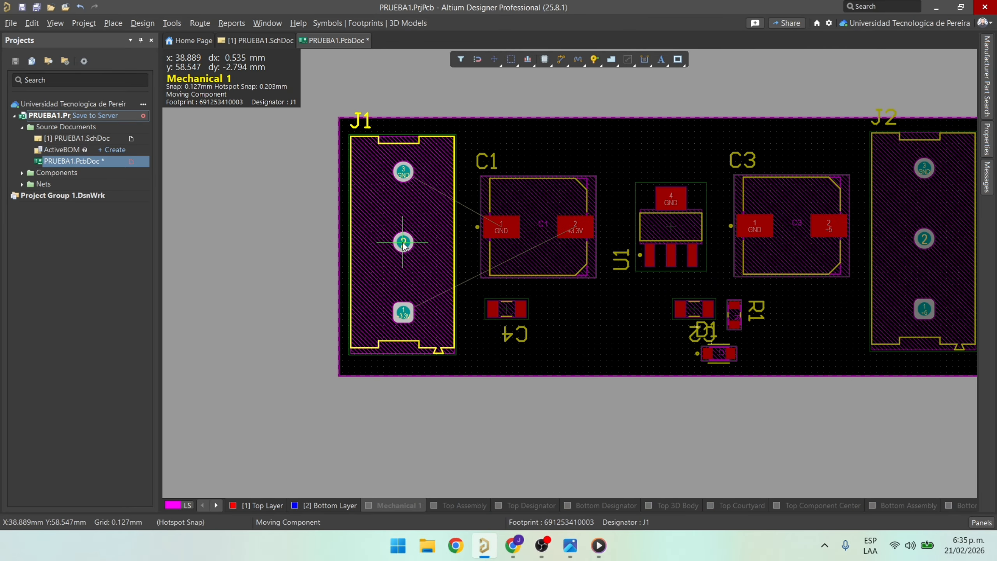
key("space")
key("space")
left_click(403, 242)
scroll(496, 244, "up", 2, "ctrl")
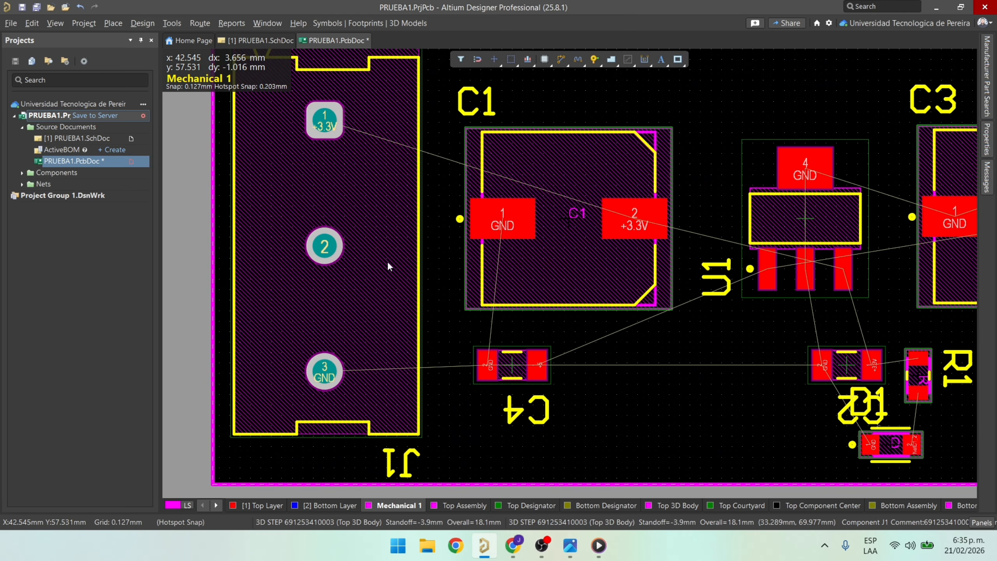
left_click_drag(387, 262, 327, 252)
scroll(340, 249, "down", 1, "ctrl")
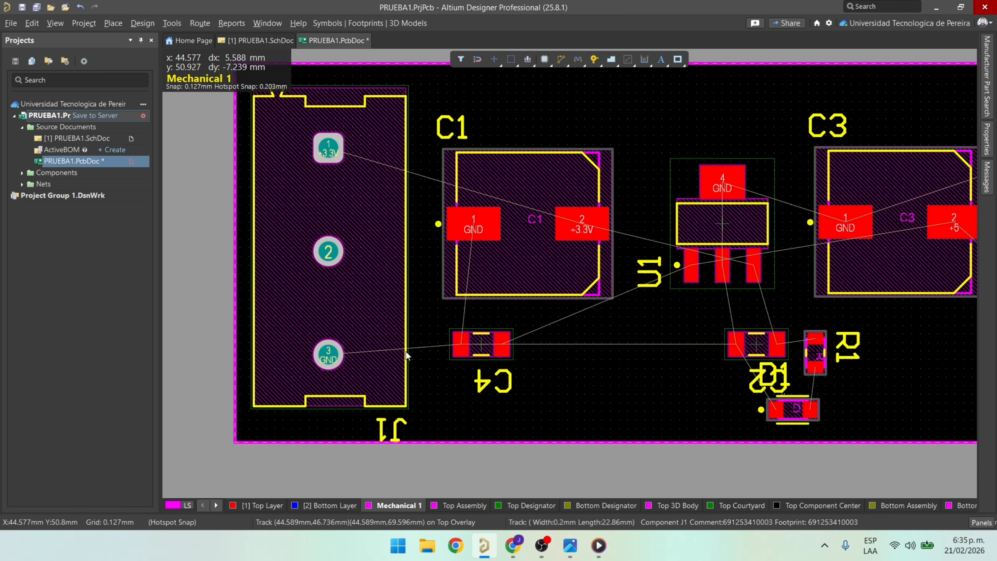
left_click_drag(397, 428, 391, 429)
Undo the rotation and moves of J1 and its designator.
key("ctrl+z")
key("ctrl+z")
key("ctrl+z")
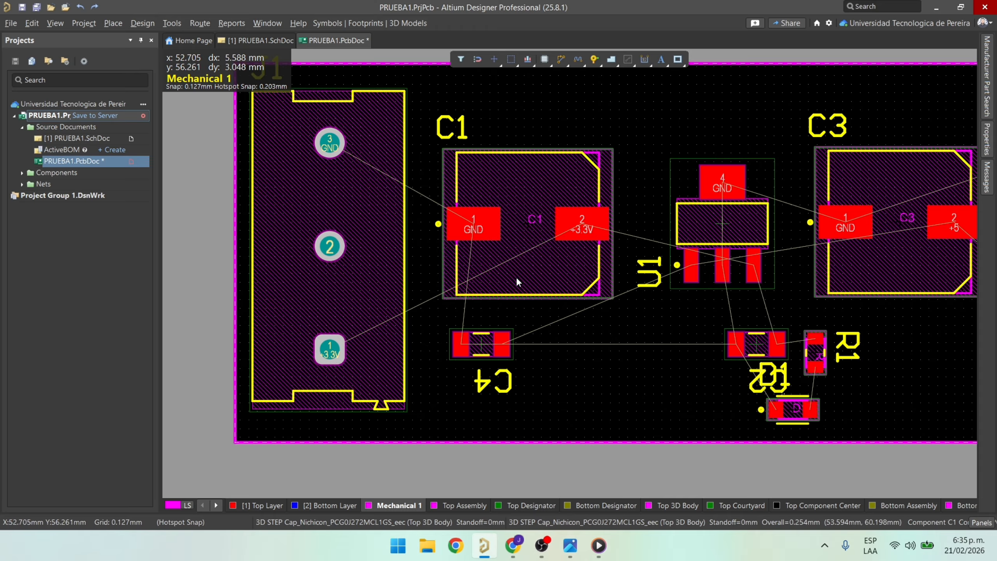
Make Top Layer the active layer with the whole board in view.
scroll(516, 277, "down", 3, "ctrl")
right_click_drag(618, 280, 552, 295)
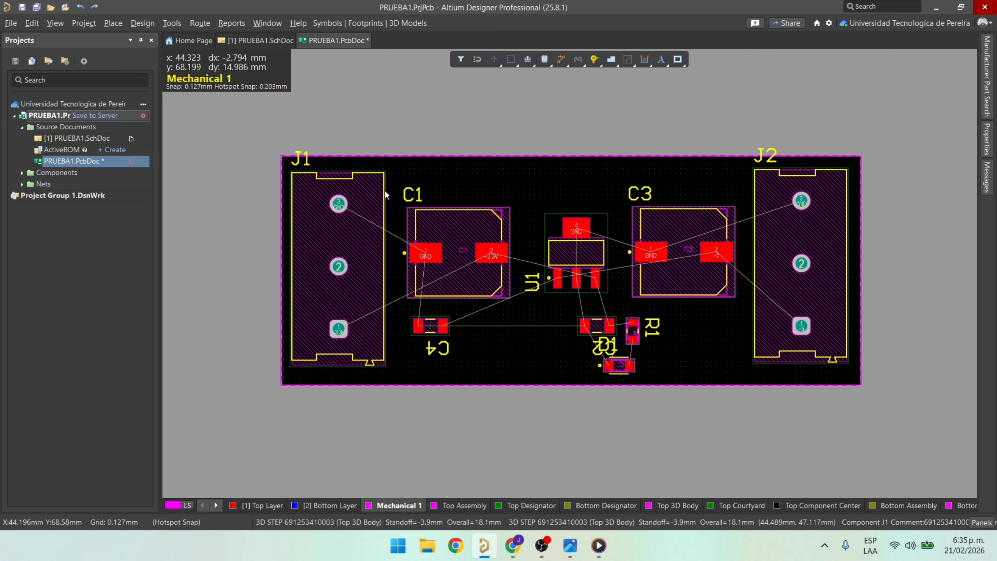
right_click_drag(511, 286, 417, 261)
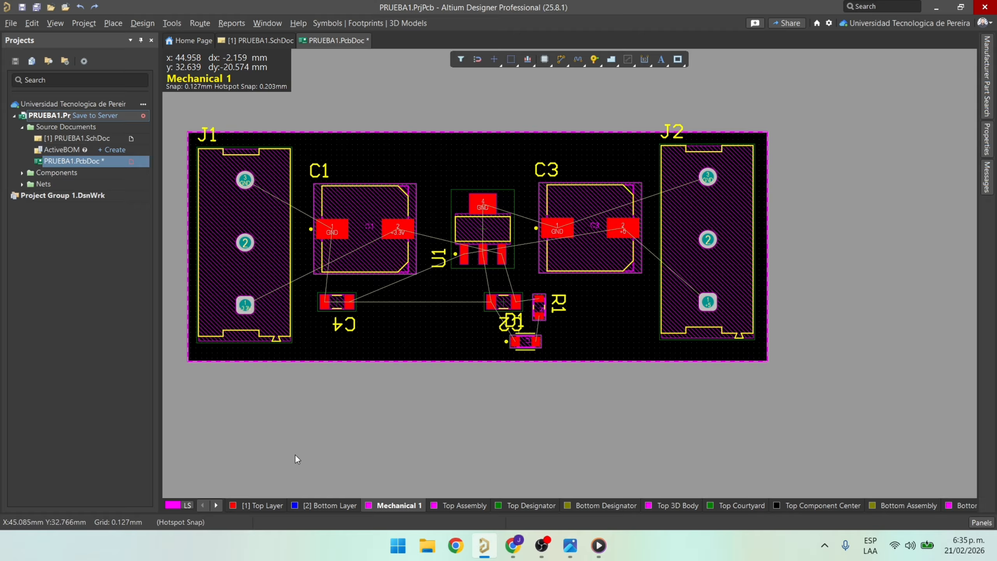
left_click(256, 509)
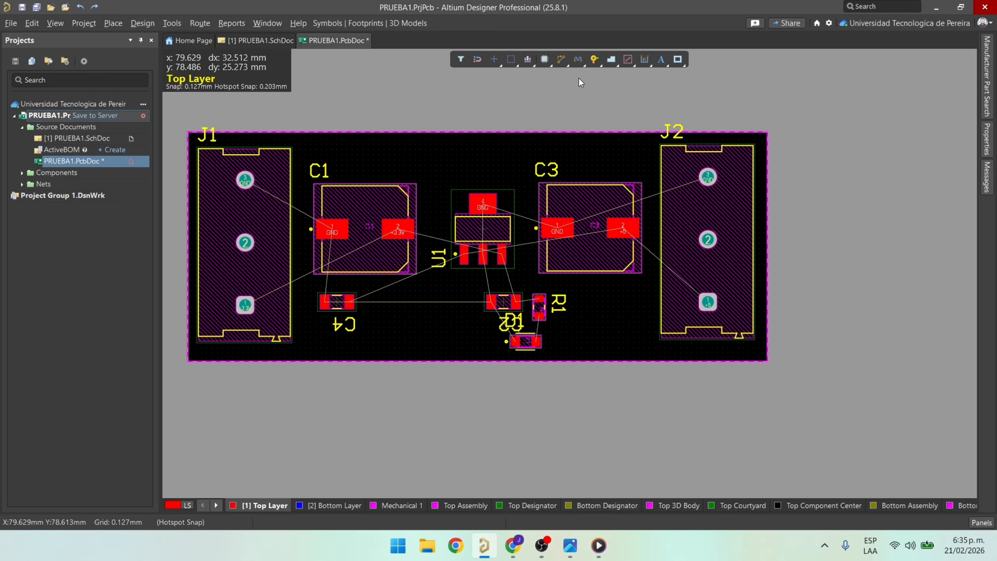
Route a Top Layer +3.3V track with Interactive Routing from J1 pin 1 to C1 pad 2.
left_click(560, 60)
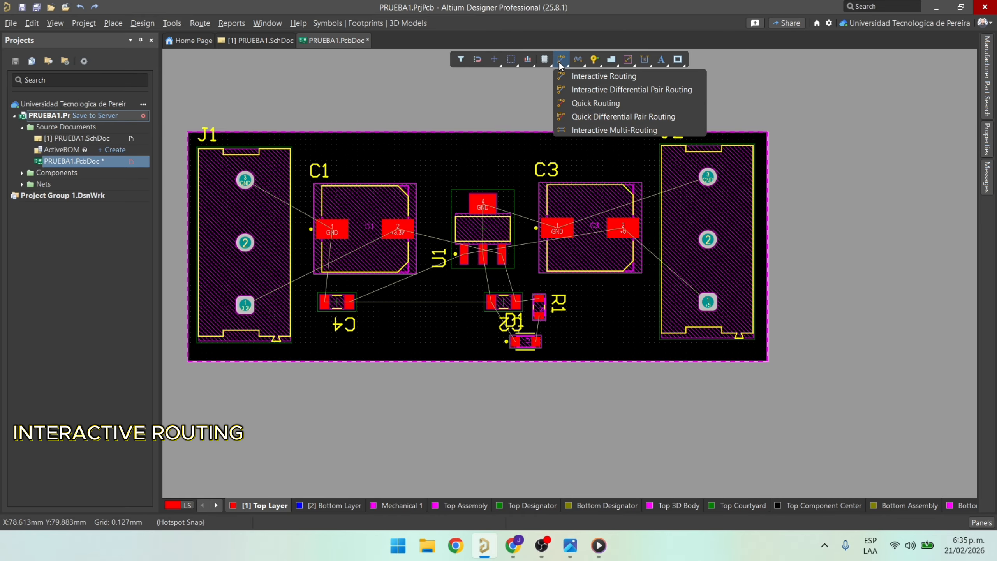
left_click(597, 76)
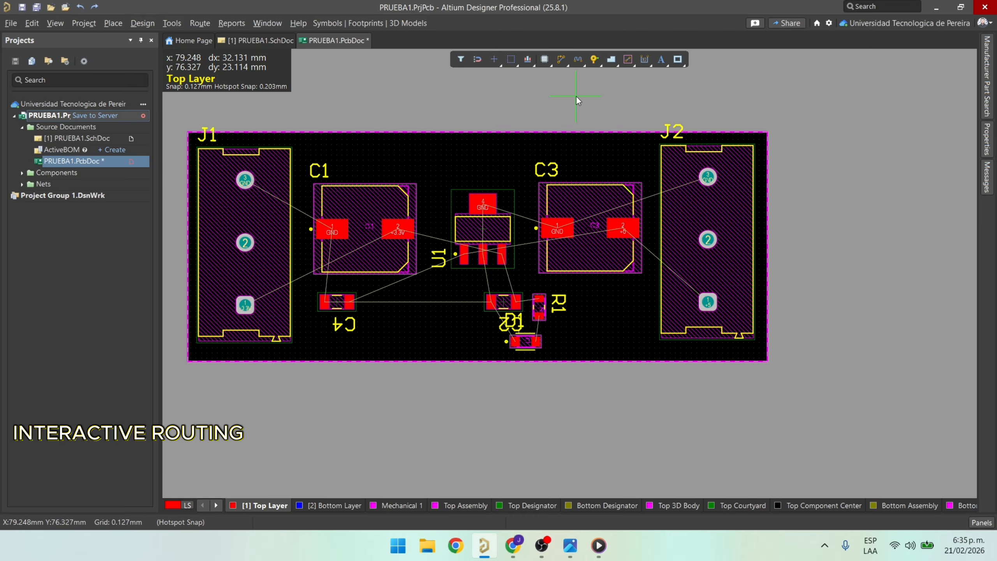
scroll(294, 259, "up", 3, "ctrl")
scroll(295, 259, "down", 3, "ctrl")
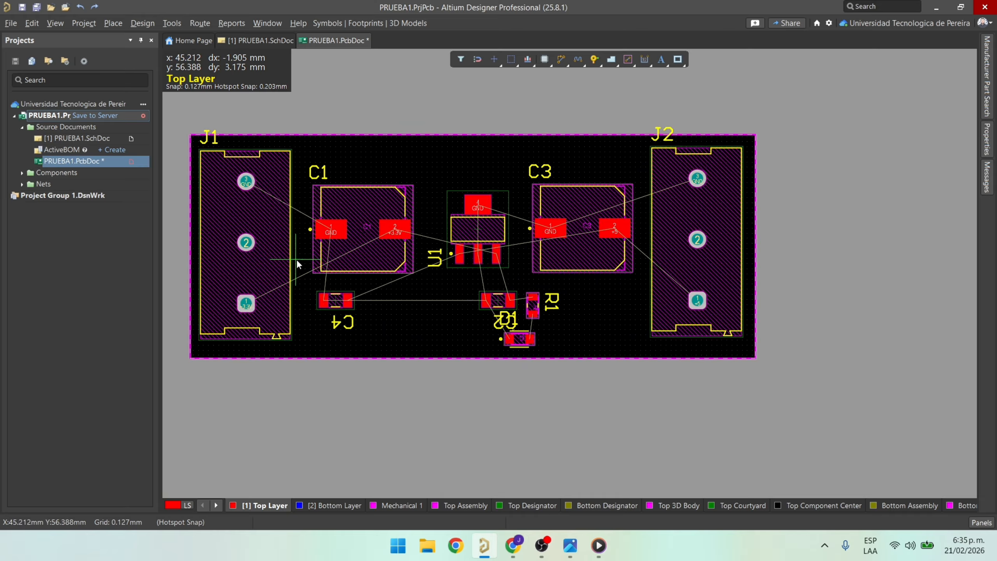
scroll(278, 298, "up", 2, "ctrl")
left_click(214, 318)
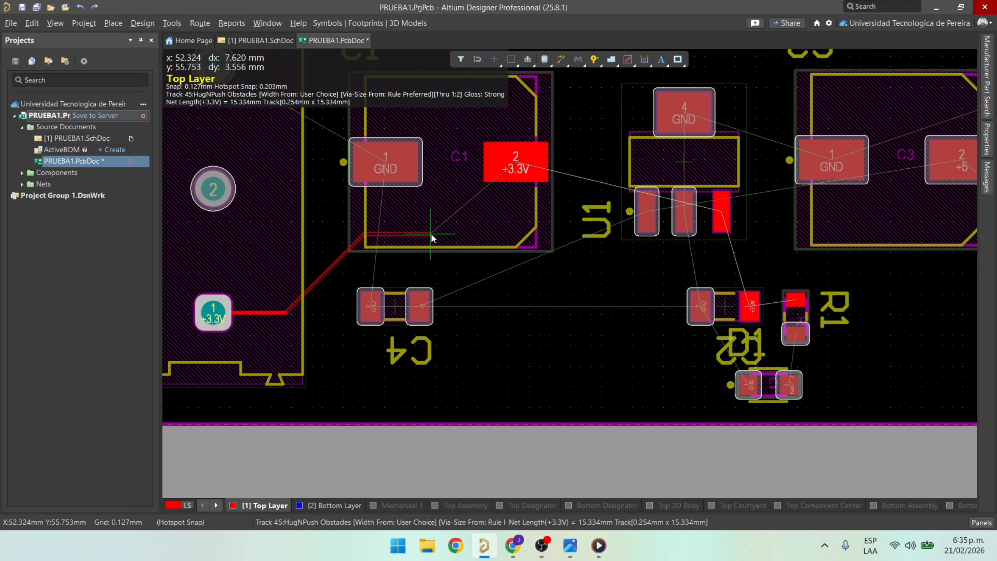
left_click(521, 169)
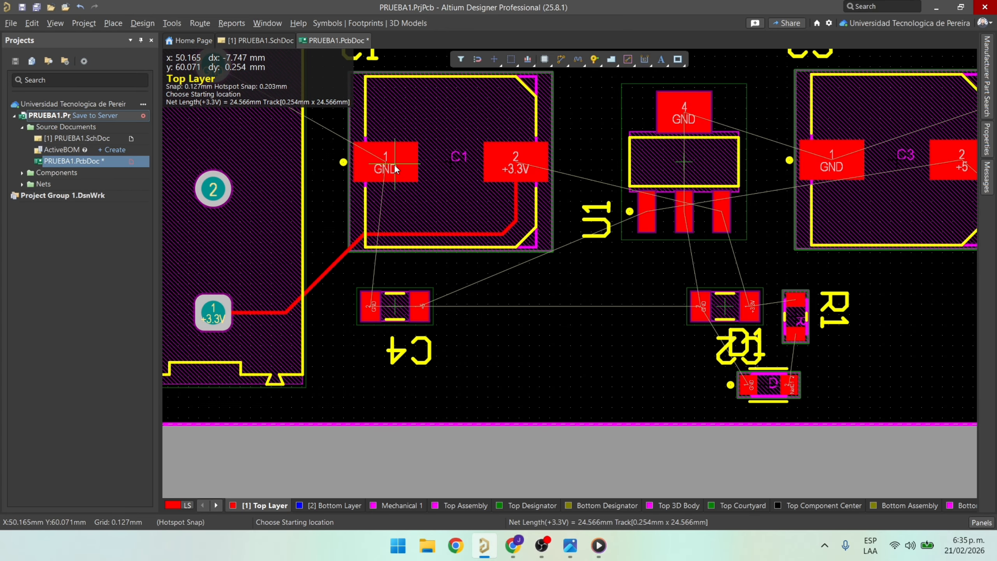
Route the GND track from C1 pad 1 to J1 pin 3 on the Top Layer.
left_click(395, 164)
right_click_drag(414, 225, 472, 375)
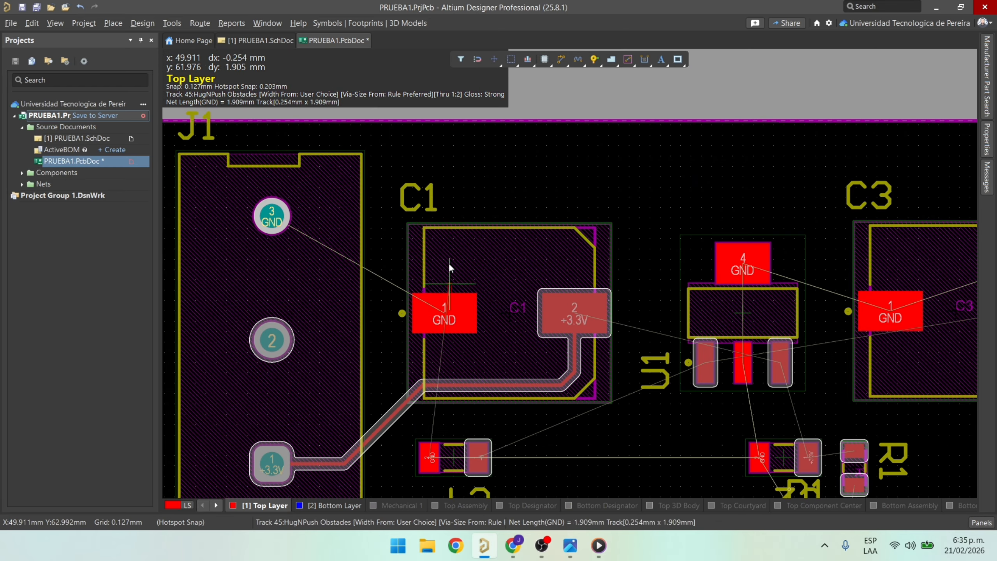
left_click(444, 229)
left_click(272, 216)
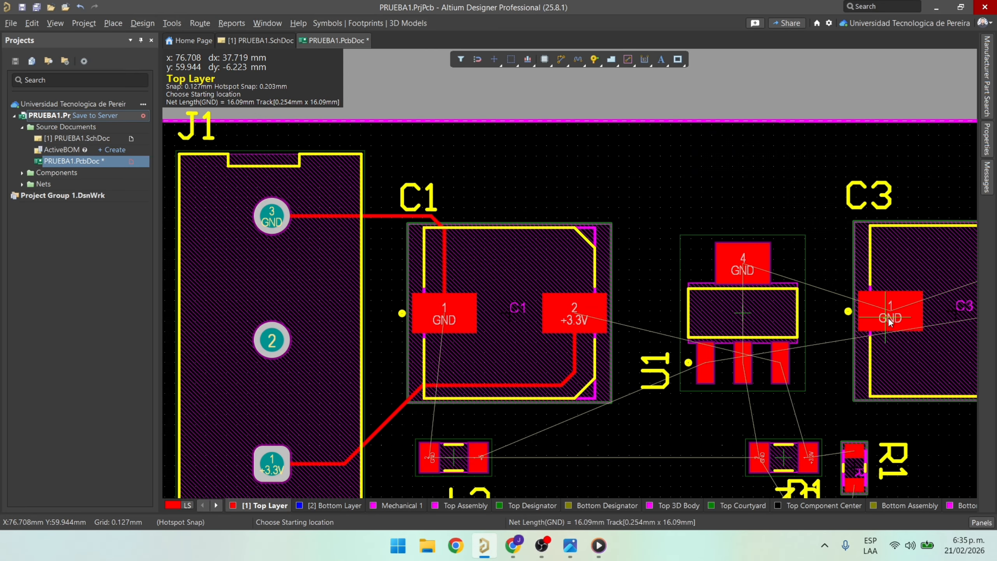
Route the GND track from U1 pad 4 to C3 pad 1 on the Top Layer.
right_click_drag(710, 297, 394, 270)
left_click(428, 240)
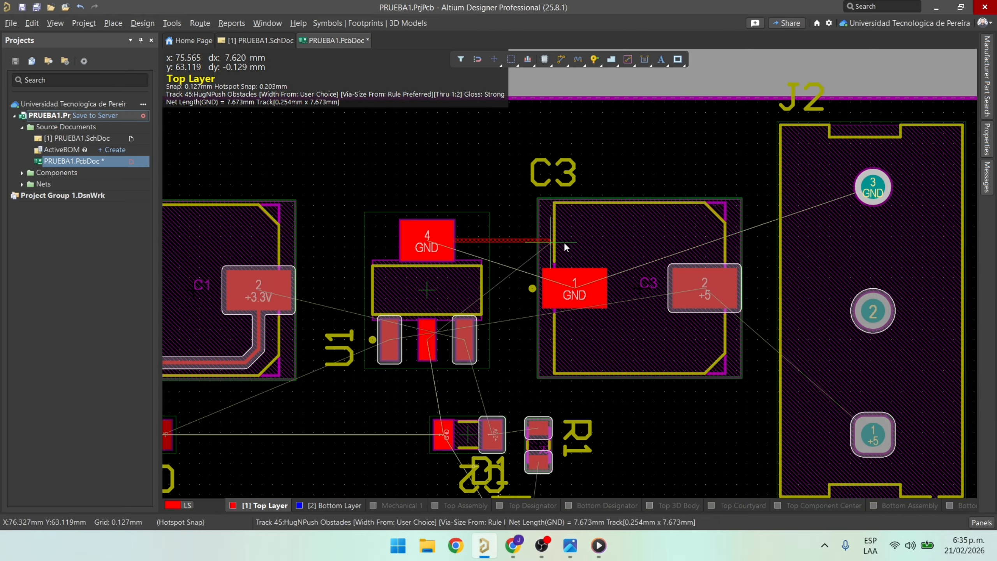
left_click(579, 270)
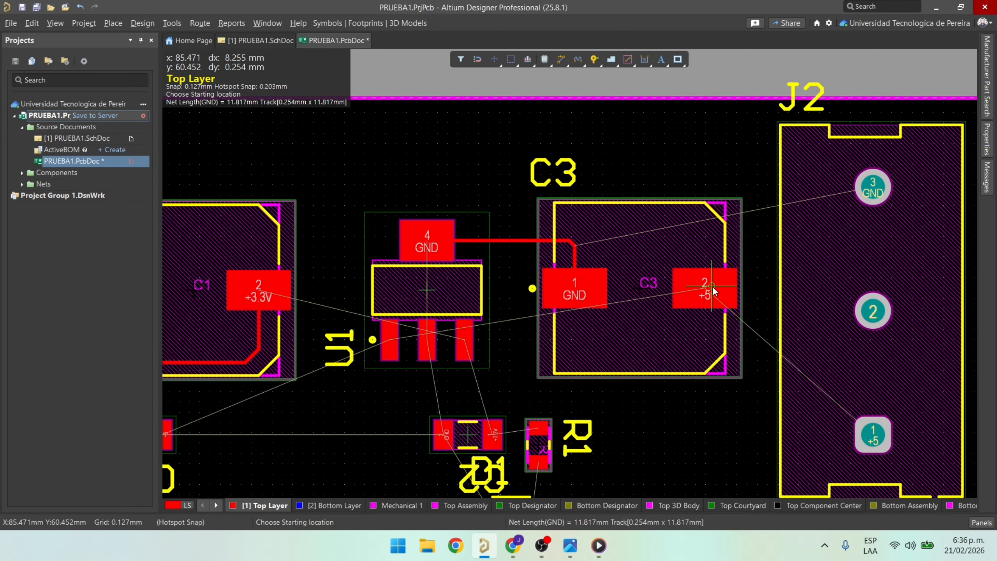
Route the +5 track from C3 pad 2 around to J2 pin 1.
left_click(713, 287)
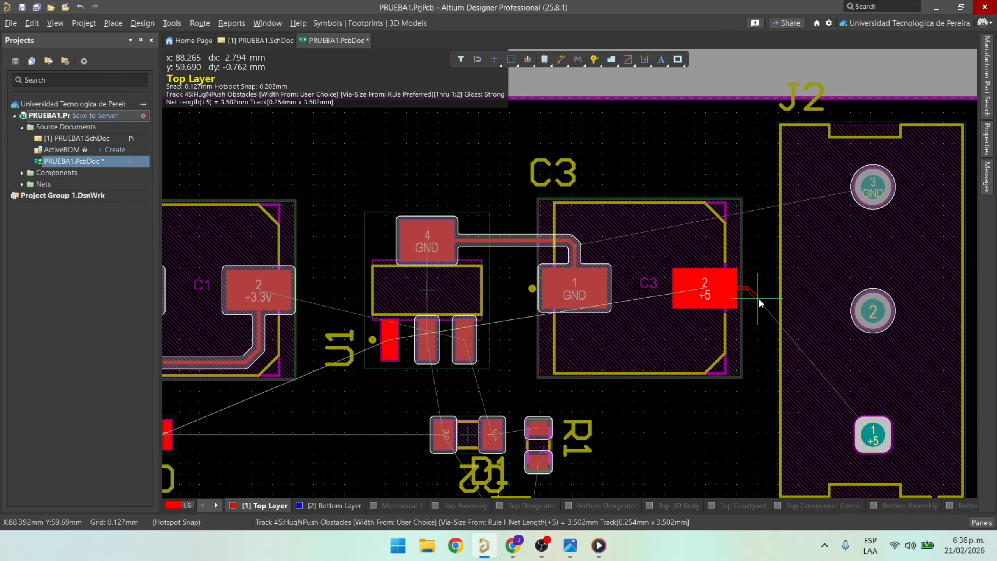
left_click(789, 307)
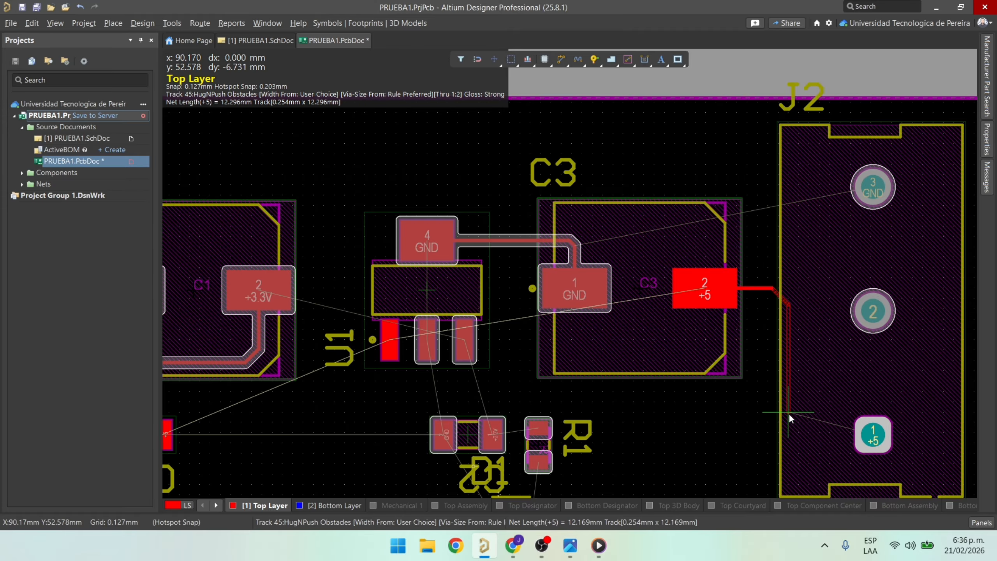
left_click(877, 437)
key("ctrl+Page_Down")
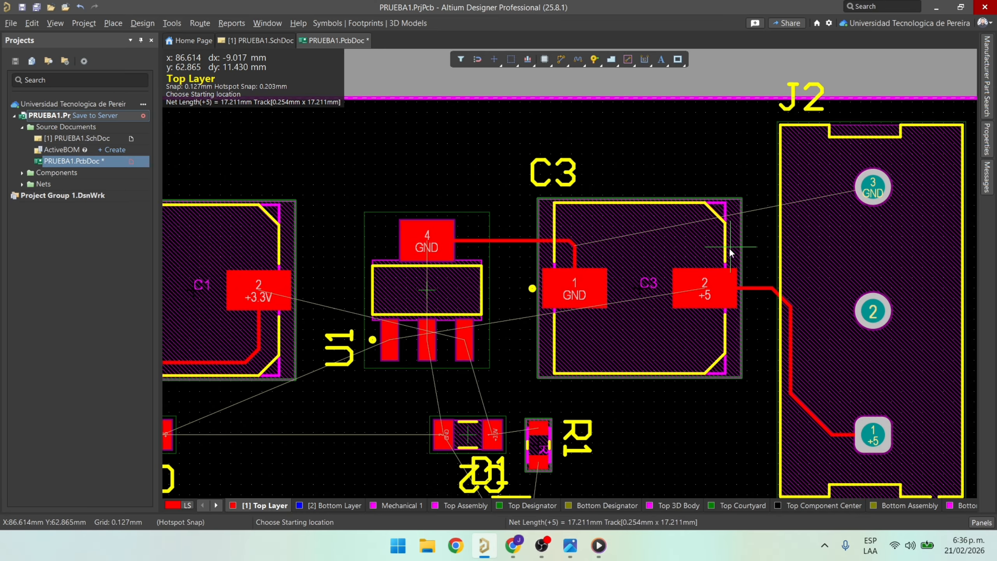
scroll(390, 253, "up", 3, "ctrl")
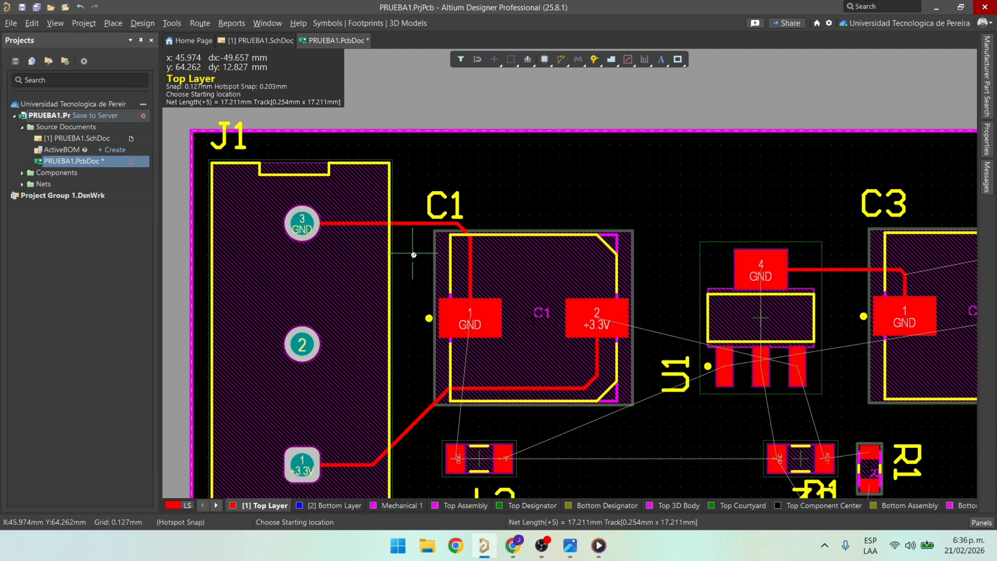
scroll(421, 258, "down", 2, "ctrl")
right_click_drag(589, 305, 484, 234)
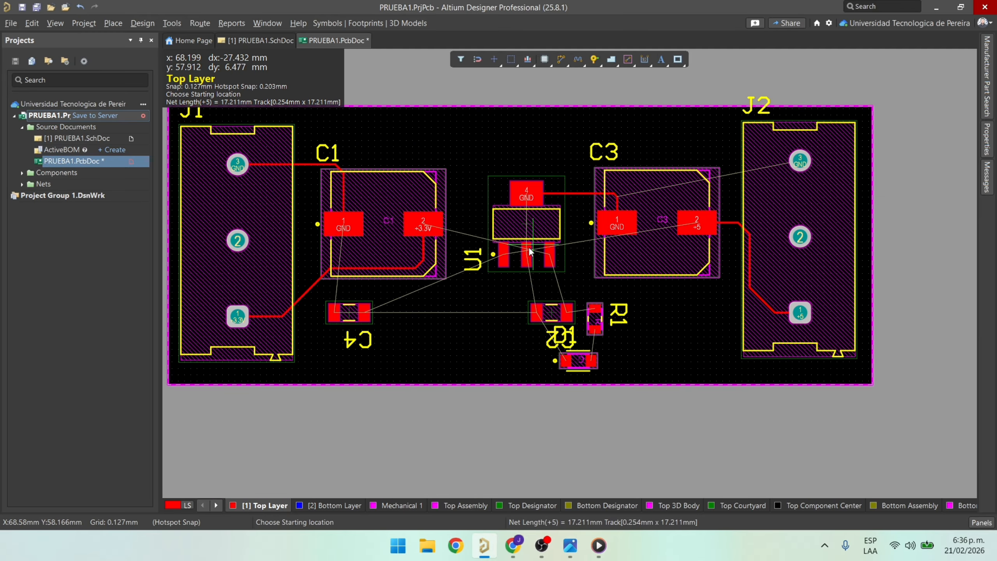
scroll(314, 311, "up", 2, "ctrl")
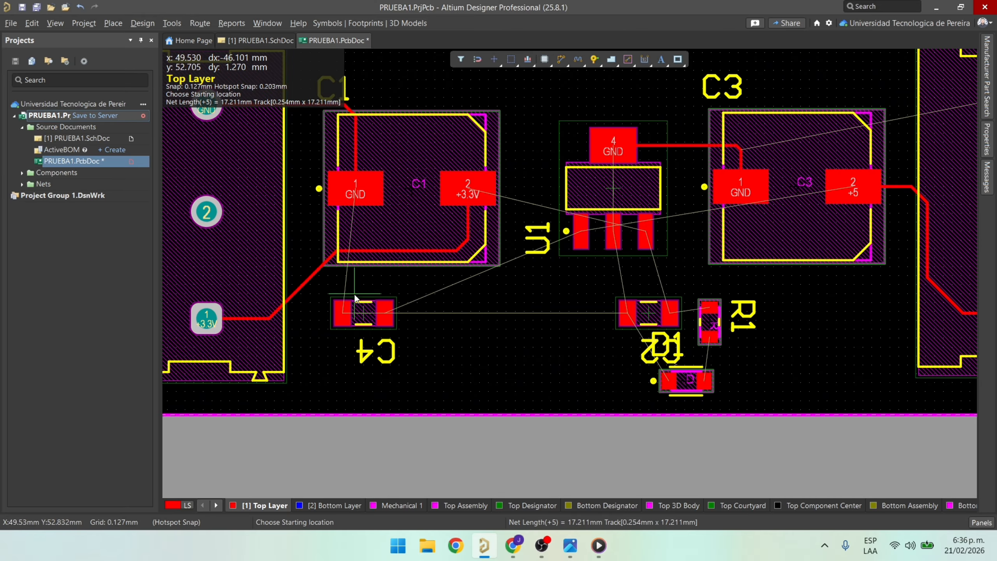
scroll(342, 314, "up", 3, "ctrl")
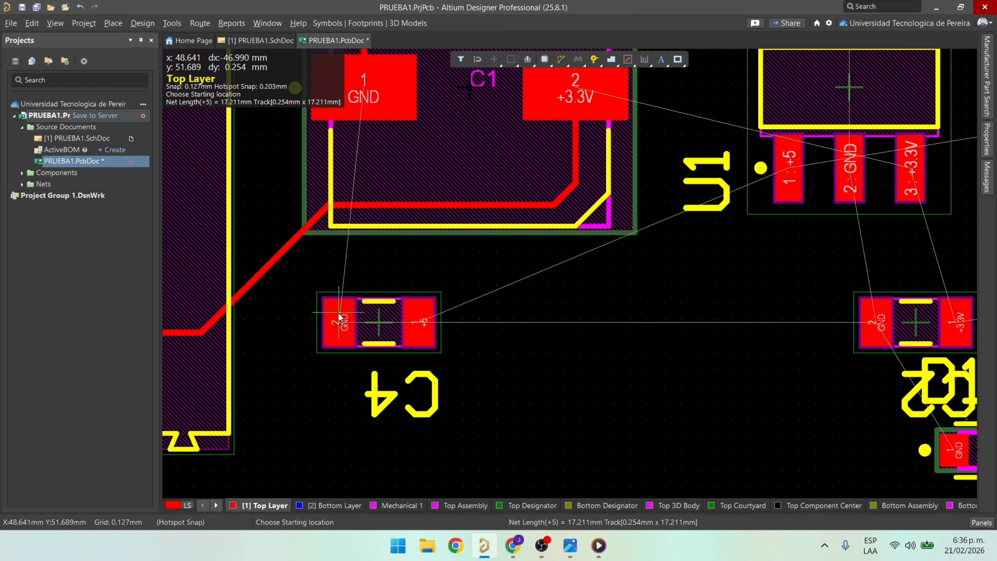
scroll(340, 318, "down", 4, "ctrl")
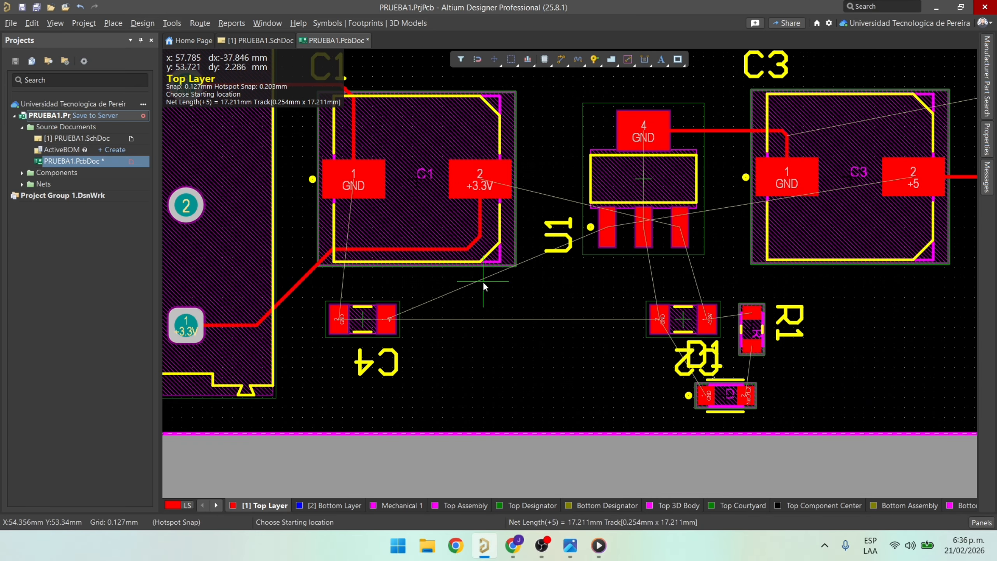
scroll(638, 259, "up", 3, "ctrl")
left_click(581, 199)
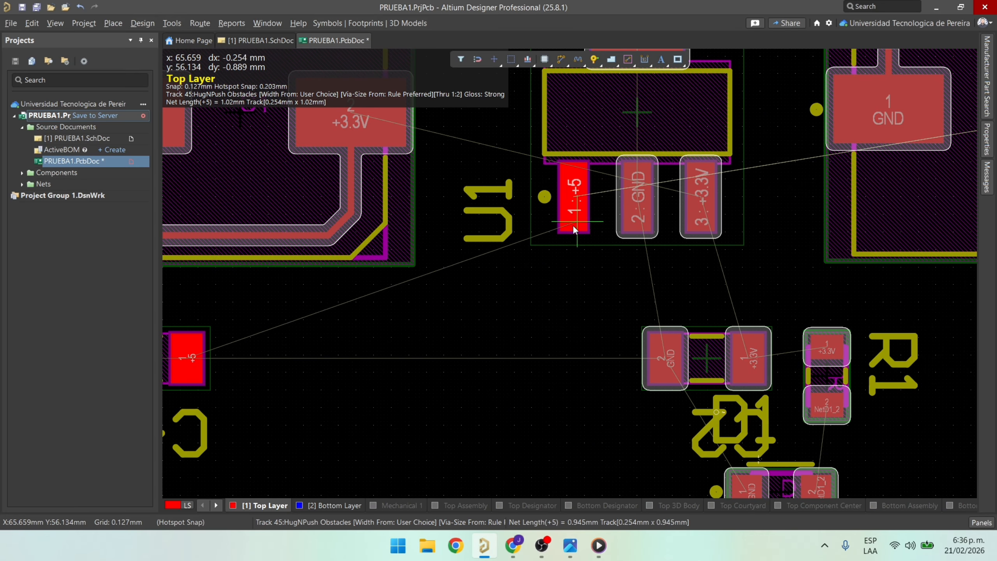
scroll(573, 232, "down", 4, "ctrl")
scroll(577, 247, "up", 2, "ctrl")
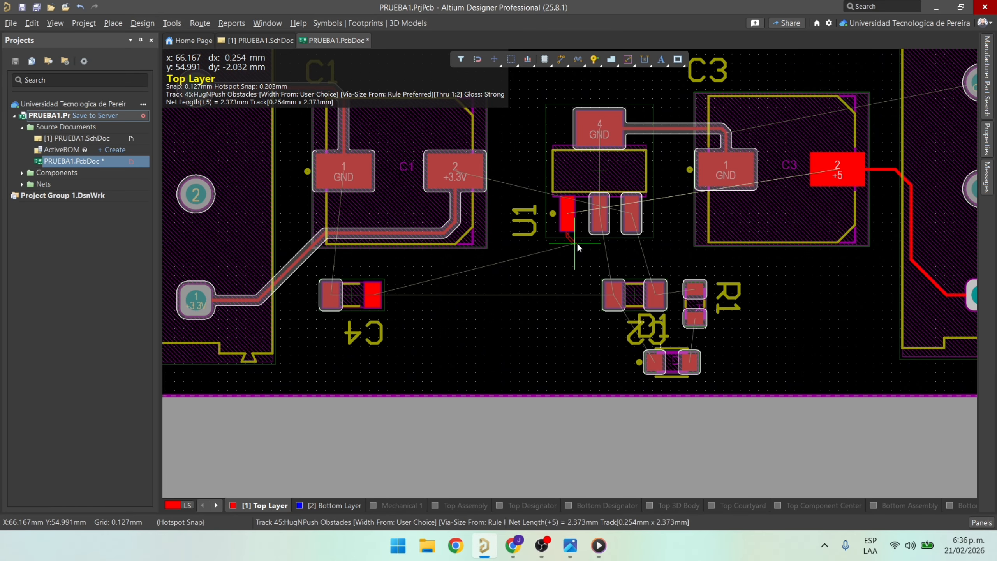
scroll(577, 243, "down", 4, "ctrl")
scroll(574, 242, "up", 3, "ctrl")
scroll(573, 237, "up", 1, "ctrl")
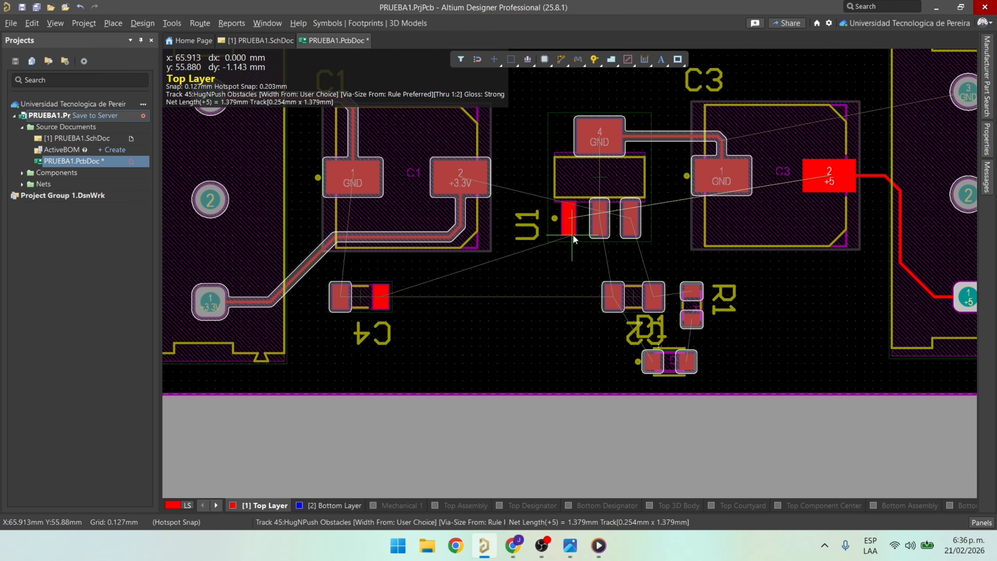
key("Escape")
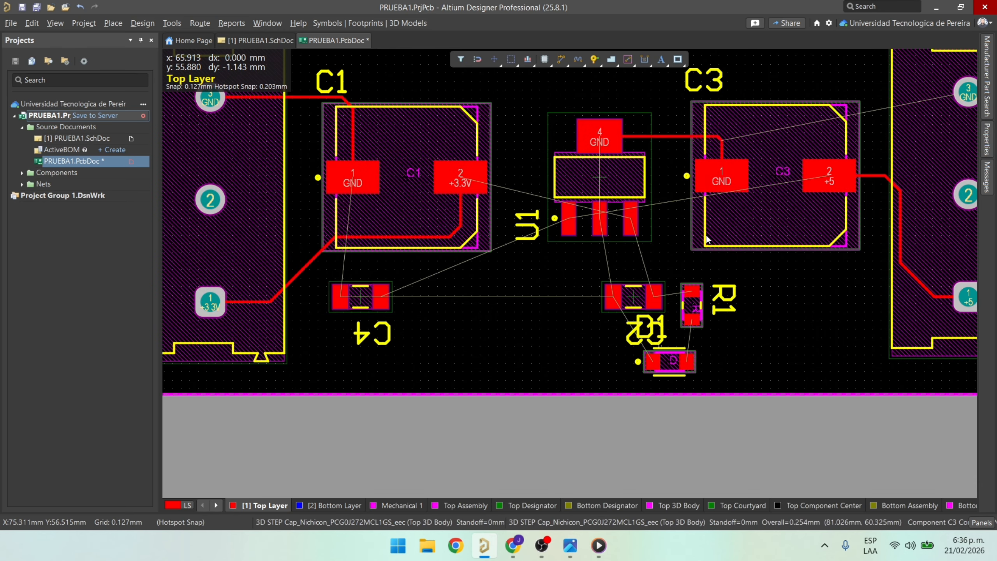
Switch to the image viewer to check the regulator's reference circuit diagram, and return to the PCB layout.
scroll(729, 235, "down", 1, "ctrl")
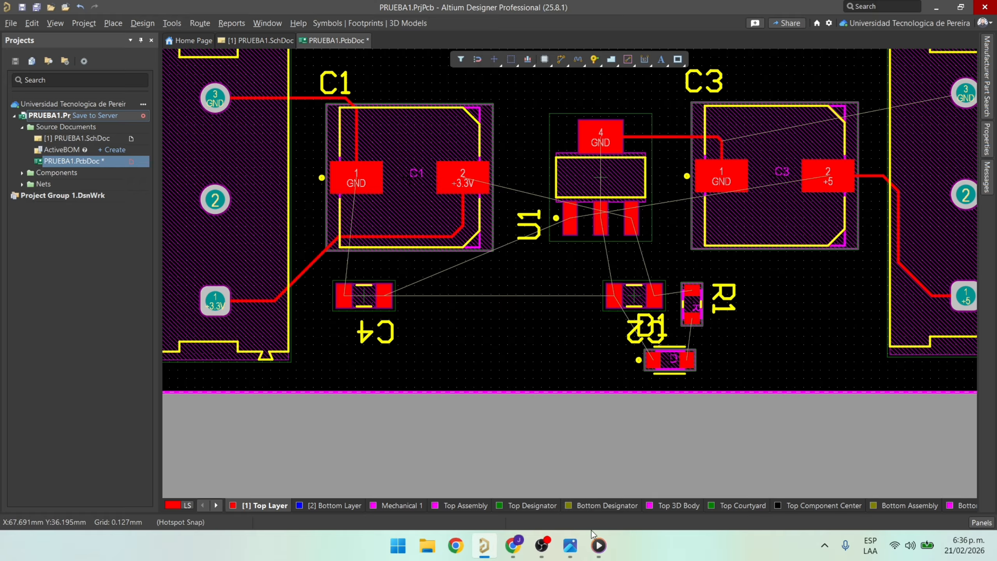
left_click(570, 546)
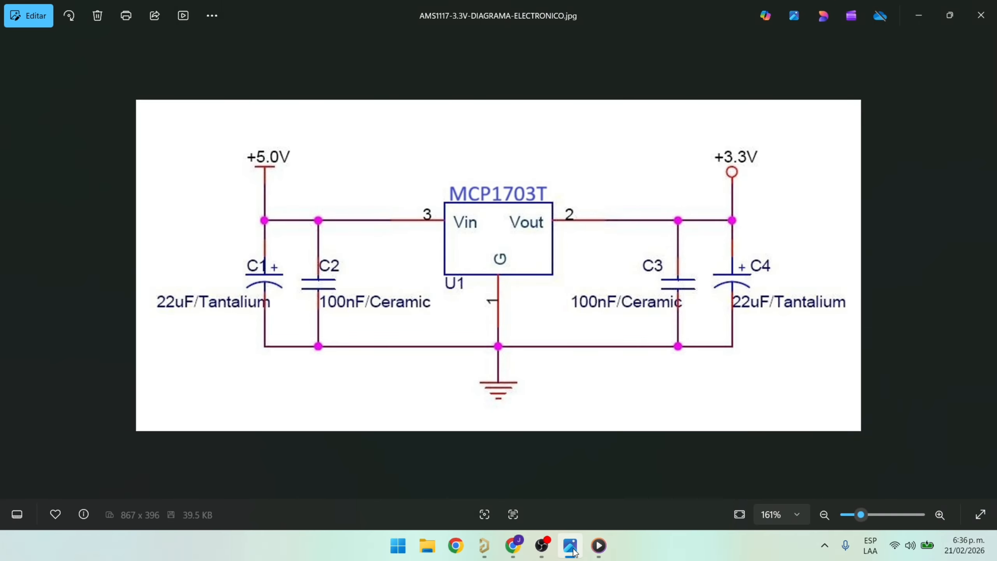
left_click(570, 547)
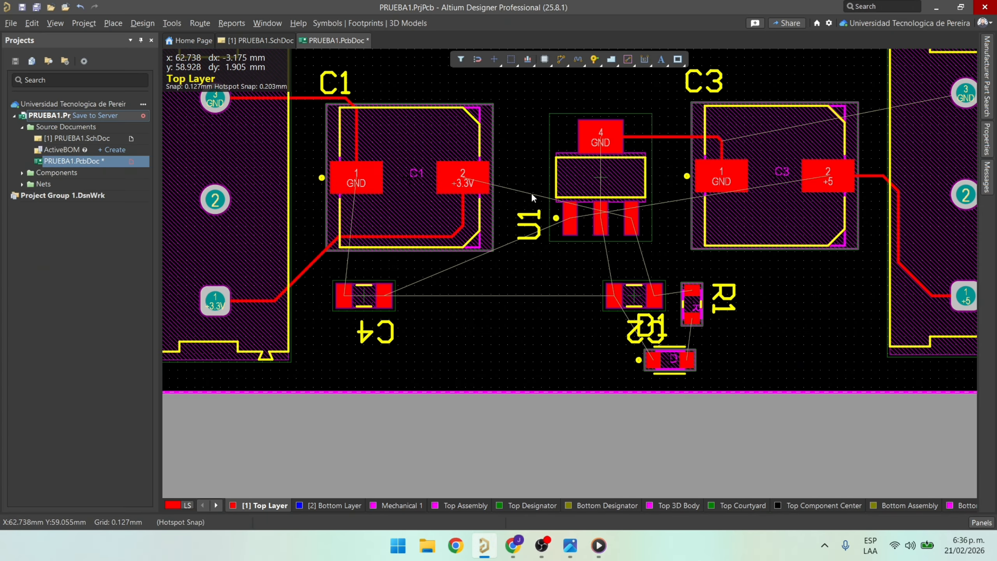
scroll(533, 193, "down", 1, "ctrl")
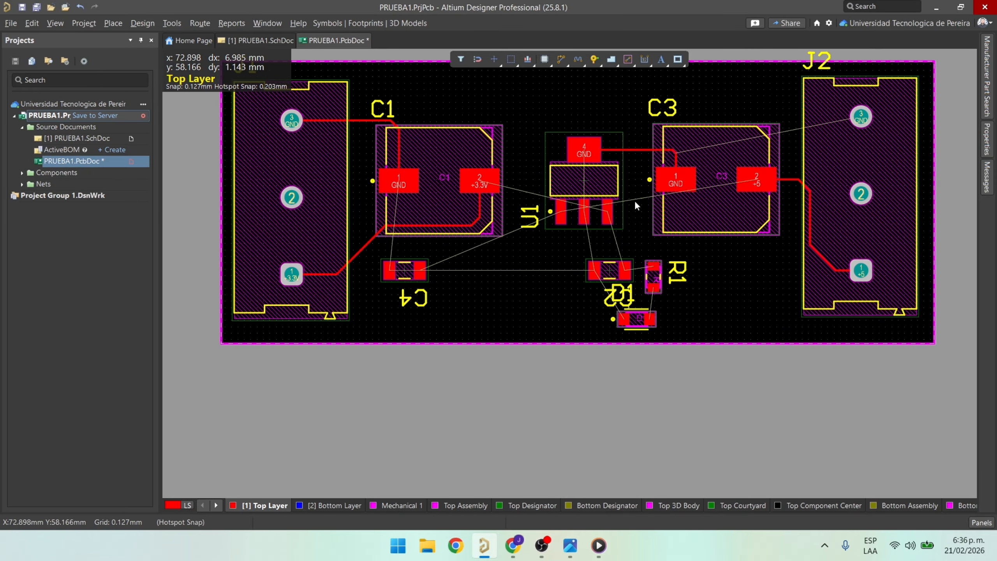
Try moving terminal block J2 across to the J1 side of the board.
scroll(634, 206, "down", 3, "ctrl")
right_click_drag(634, 210, 587, 272)
left_click_drag(905, 266, 237, 263)
left_click(235, 275)
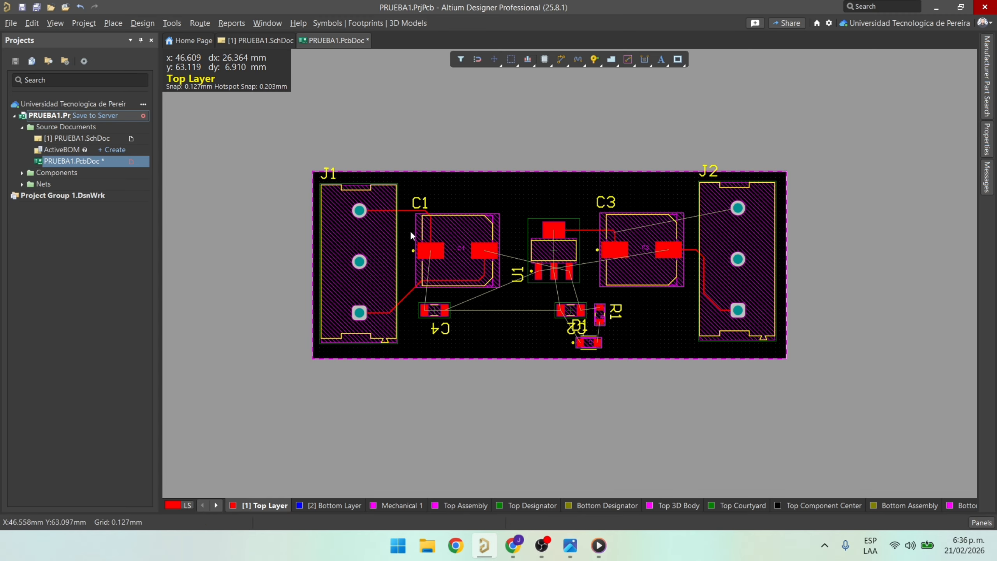
Undo the routed tracks at J1, C1, U1, C3 and J2.
key("ctrl+z")
key("ctrl+z")
key("ctrl+z")
key("ctrl+z")
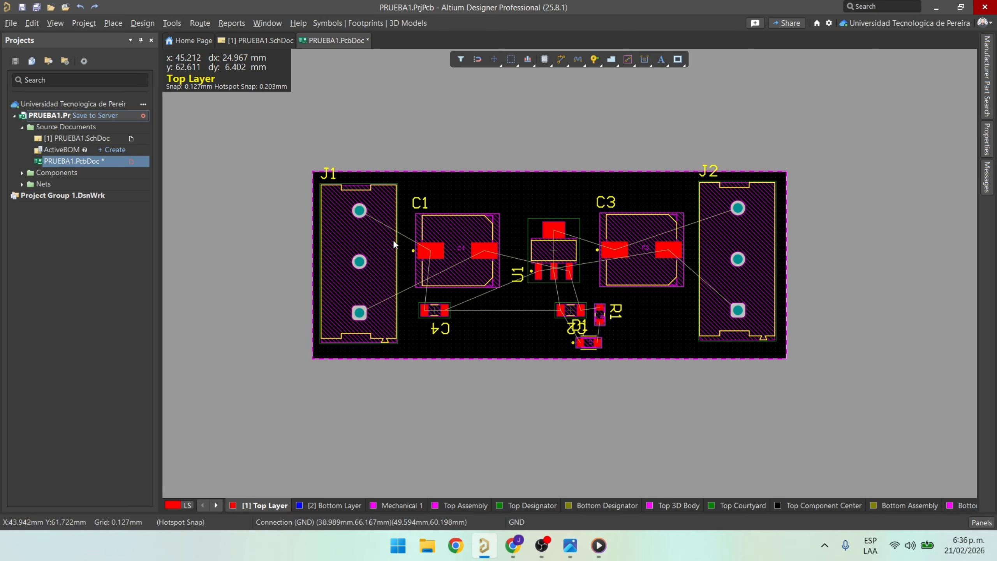
Move J1 off the board past its right edge and J2 to the board's left end, rotating both by 180 degrees.
left_click_drag(360, 247, 903, 260)
key("space")
key("space")
key("space")
left_click_drag(625, 210, 354, 264)
key("space")
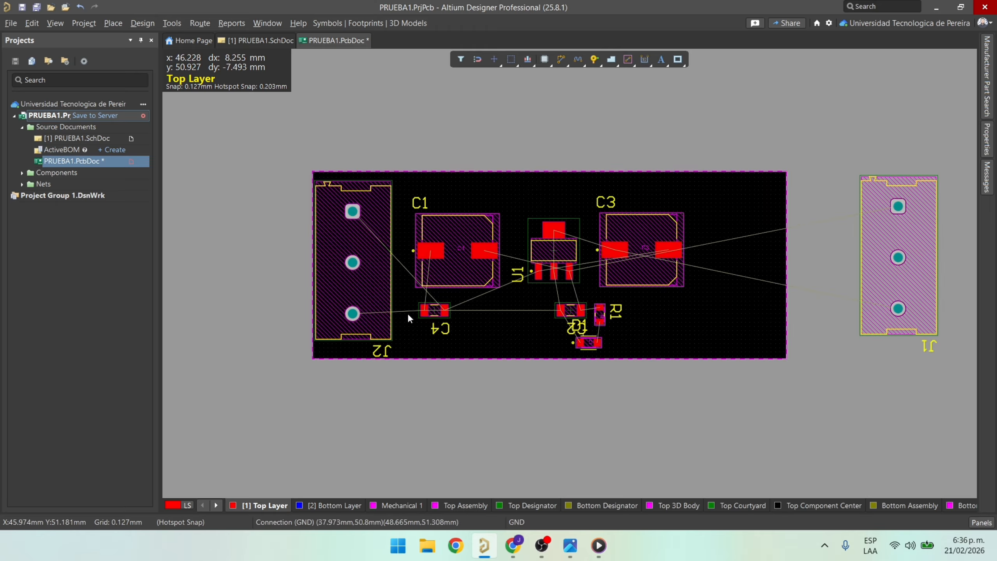
Swap the two large capacitors, placing C1 on the far side of U1 and C3 beside J2.
scroll(421, 269, "up", 5, "ctrl")
scroll(502, 242, "down", 6, "ctrl")
right_click_drag(538, 275, 380, 272)
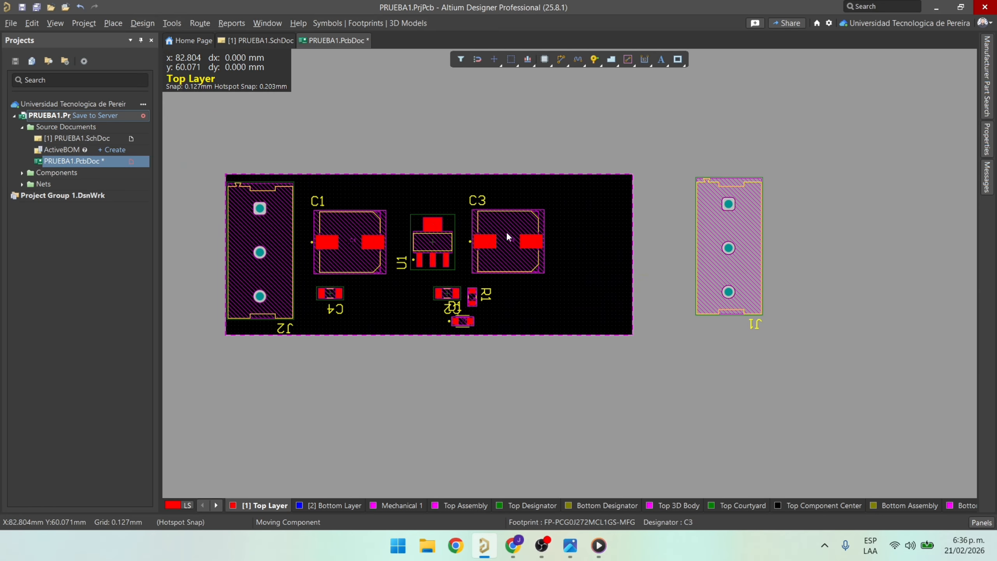
left_click_drag(355, 251, 522, 236)
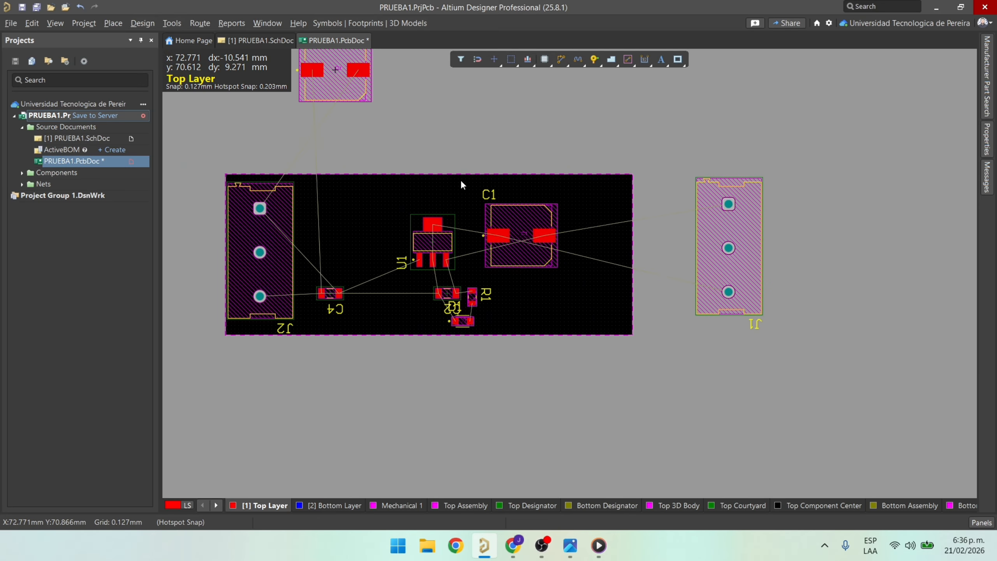
right_click_drag(378, 96, 393, 130)
left_click_drag(349, 103, 356, 218)
scroll(354, 267, "up", 3, "ctrl")
scroll(356, 219, "down", 1, "ctrl")
scroll(356, 218, "down", 1, "ctrl")
right_click_drag(355, 218, 443, 224)
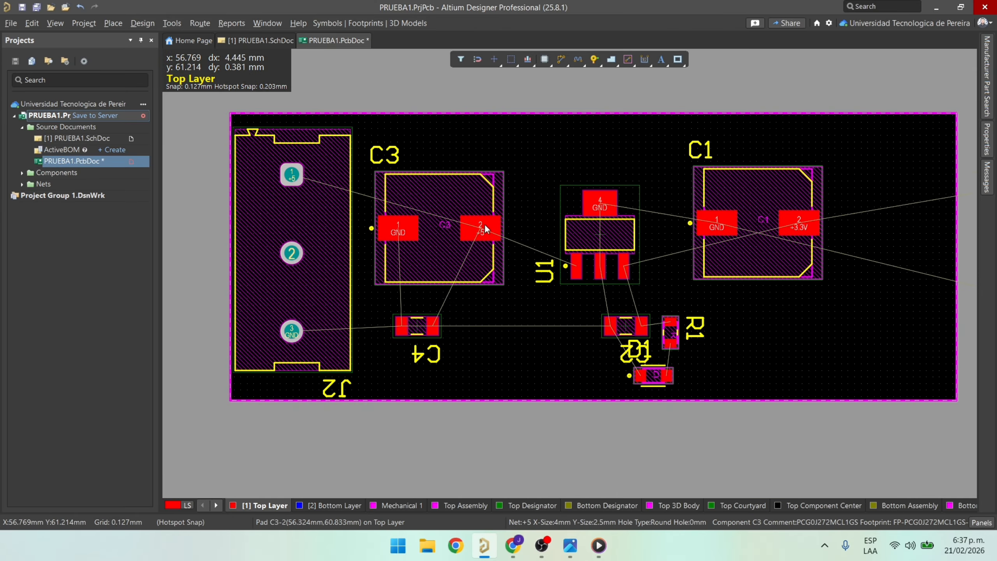
left_click_drag(439, 225, 438, 232)
Rotate the J2 designator upright just below its terminal block, and briefly check the board in 3D.
left_click_drag(330, 395, 340, 388)
key("space")
key("space")
left_click(338, 390)
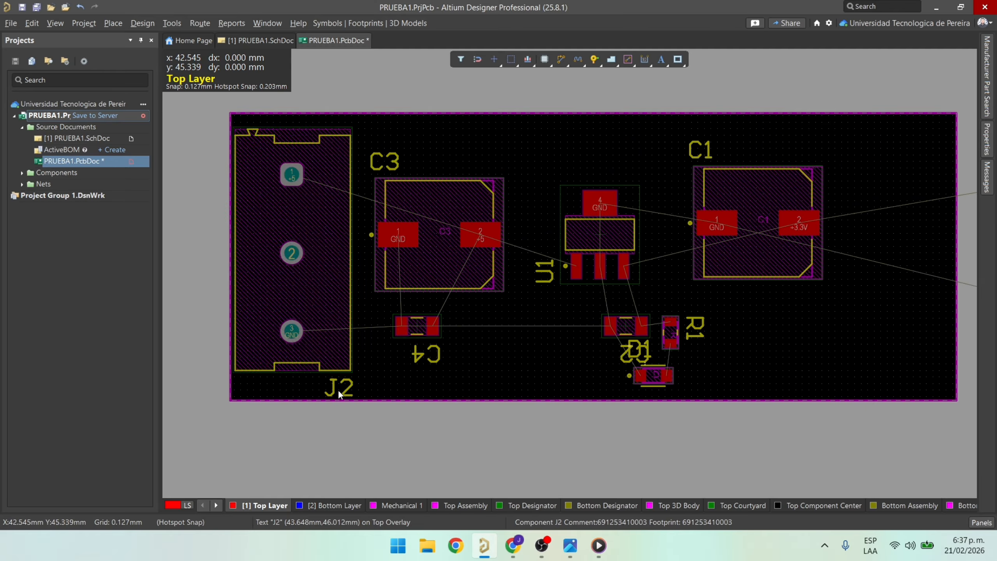
key("3")
key("2")
Move terminal block J1 onto the free right end of the board beside C1.
scroll(660, 309, "down", 1, "ctrl")
right_click_drag(661, 309, 375, 309)
left_click_drag(777, 236, 573, 243)
left_click(706, 186)
Inspect the terminal block orientation in 3D, and shift J1 slightly down toward the board's right edge in the 2D layout.
key("3")
right_click_drag(706, 187, 366, 181)
scroll(475, 240, "down", 4, "ctrl")
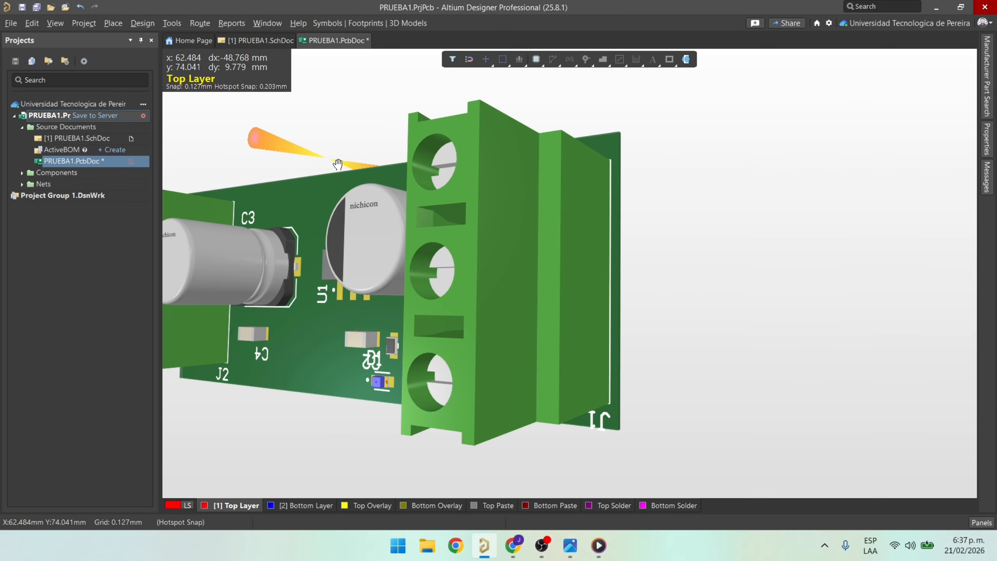
right_click_drag(438, 298, 591, 251, "shift")
key("2")
scroll(471, 242, "up", 1, "ctrl")
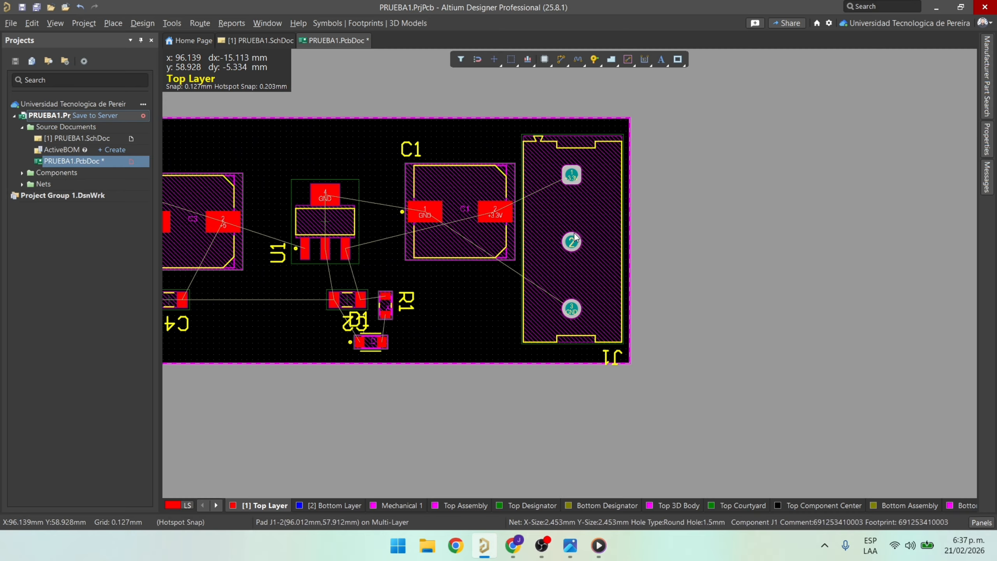
left_click_drag(573, 239, 576, 245)
right_click_drag(503, 244, 745, 260)
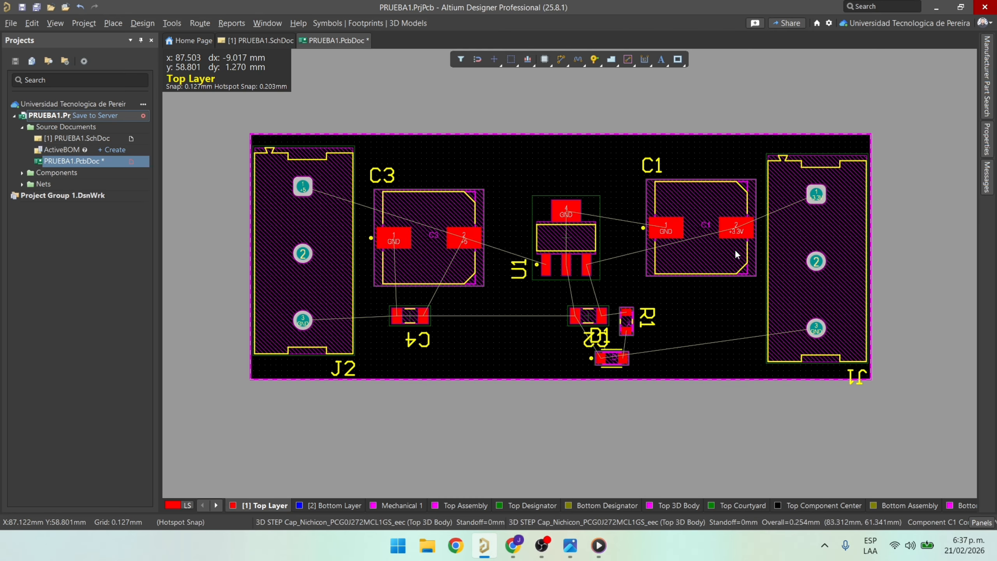
Shift C1 and C3 closer to U1, and bring C4 up to sit centred just below C3.
left_click_drag(710, 249, 691, 234)
left_click_drag(406, 243, 404, 238)
left_click_drag(410, 315, 434, 303)
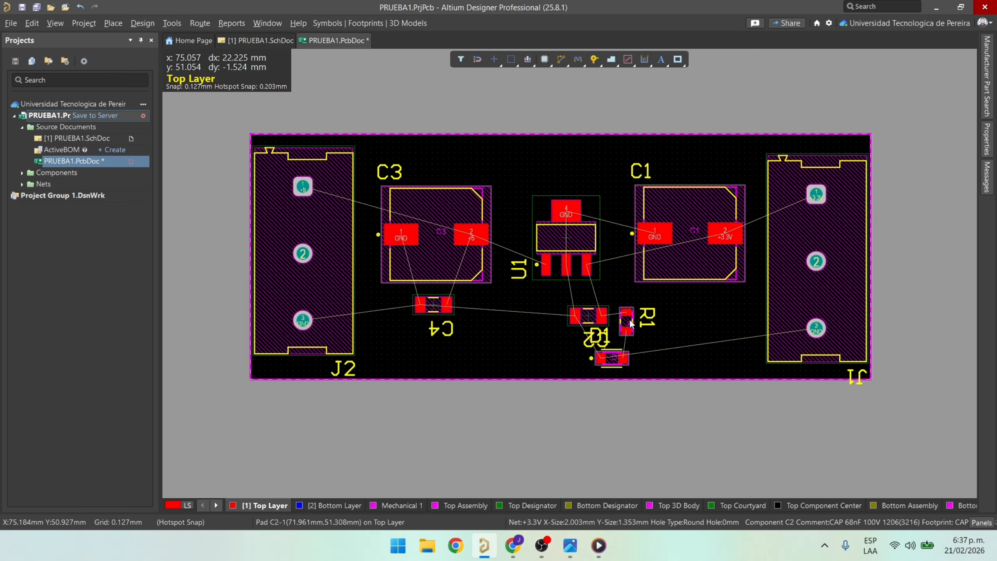
Arrange C2, a horizontal R1 and D1 with its GND pad facing J1 in a row below U1 and C1, and check the board in 3D.
scroll(630, 323, "up", 3, "ctrl")
left_click_drag(607, 325, 666, 325)
key("space")
left_click_drag(551, 323, 574, 309)
left_click_drag(590, 393, 756, 323)
key("space")
scroll(643, 265, "down", 1, "ctrl")
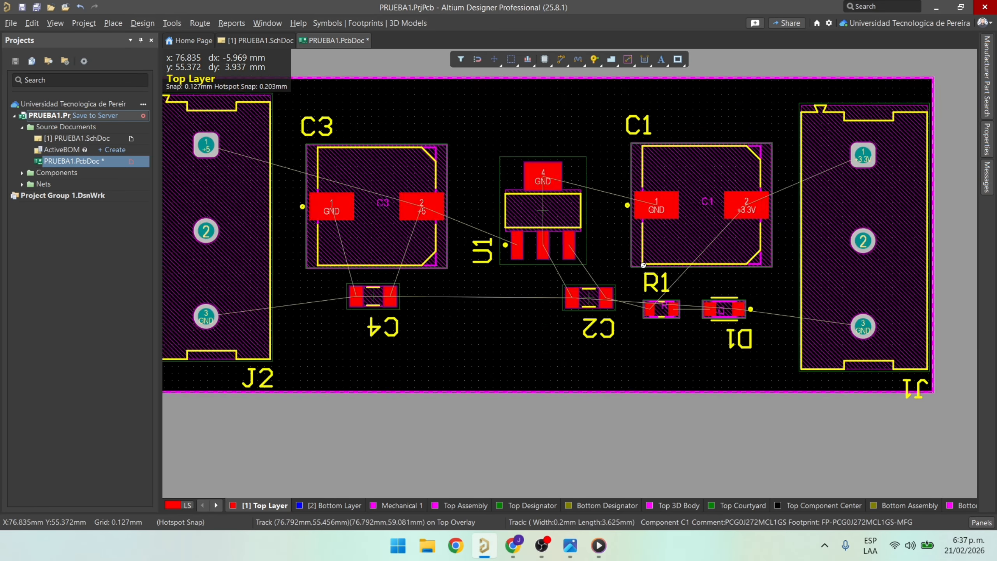
scroll(643, 265, "down", 1, "ctrl")
key("3")
right_click_drag(499, 302, 358, 396, "shift")
key("2")
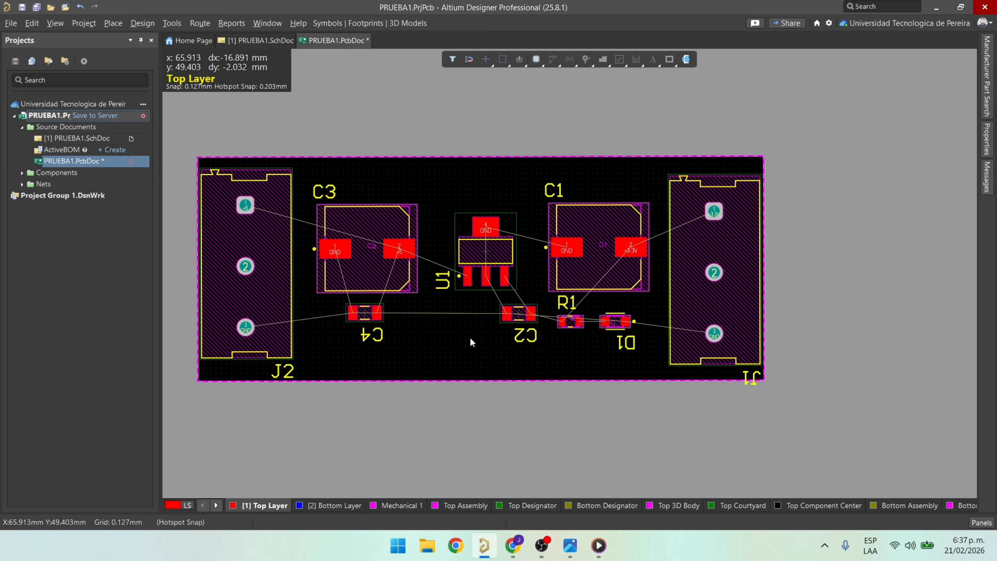
Open the command settings of Interactive Routing to review its assigned primary shortcut, and close them.
scroll(357, 155, "up", 3, "ctrl")
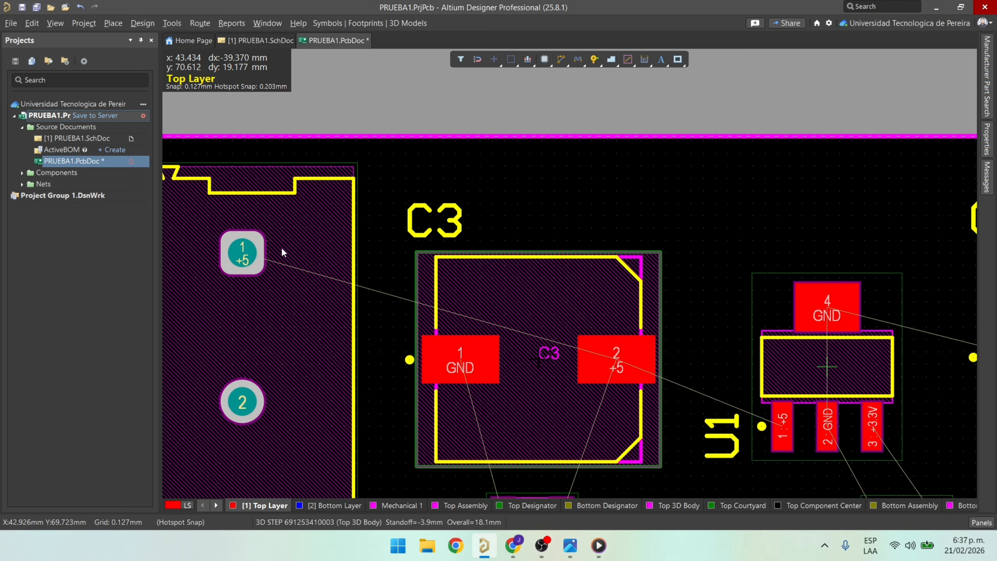
right_click(564, 58)
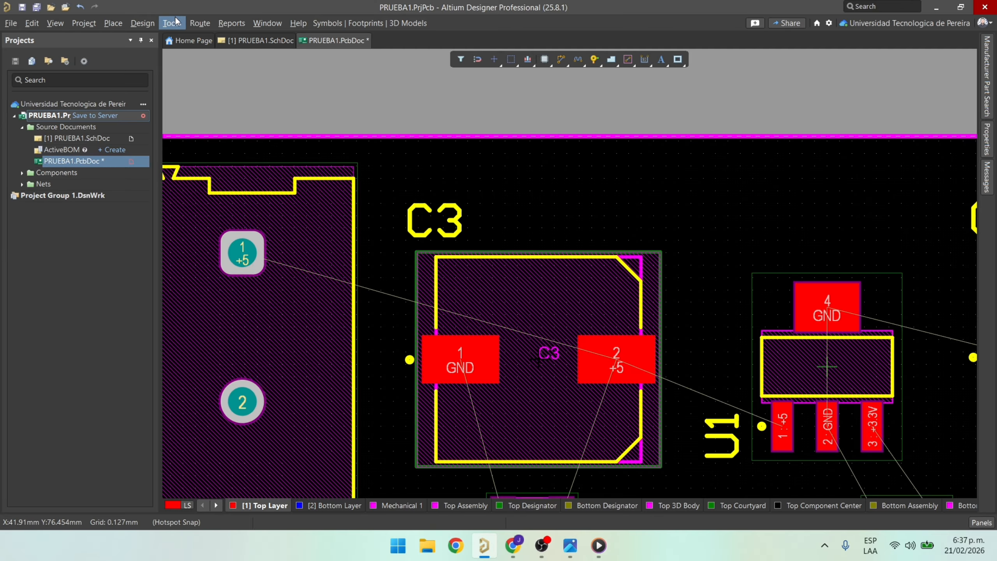
left_click(112, 23)
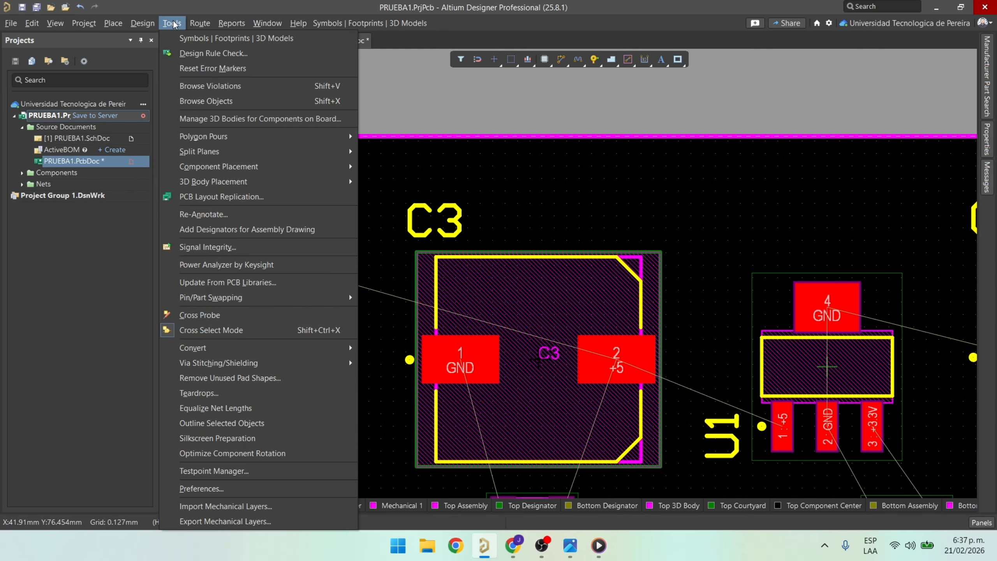
mouse_move(195, 23)
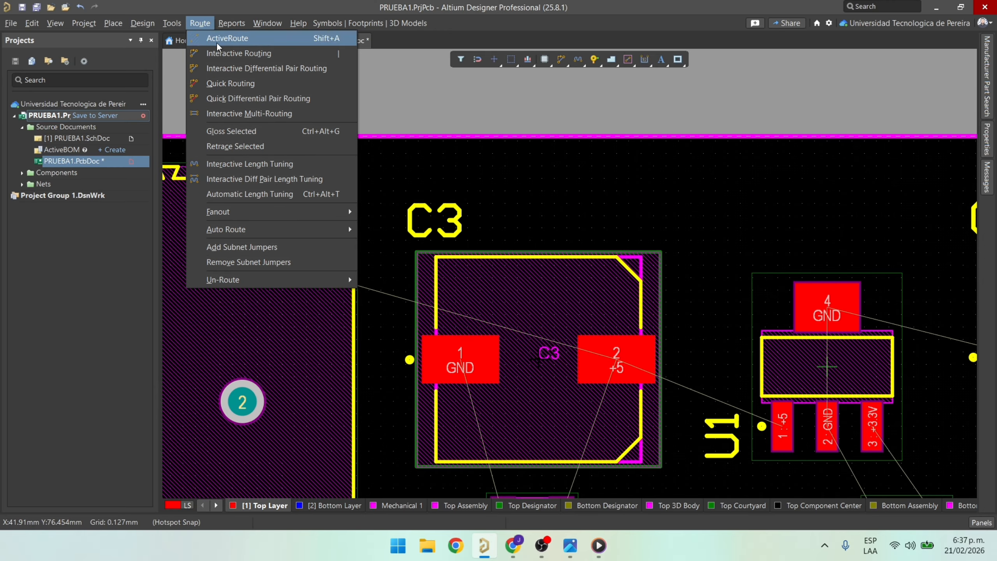
left_click(222, 53, "ctrl")
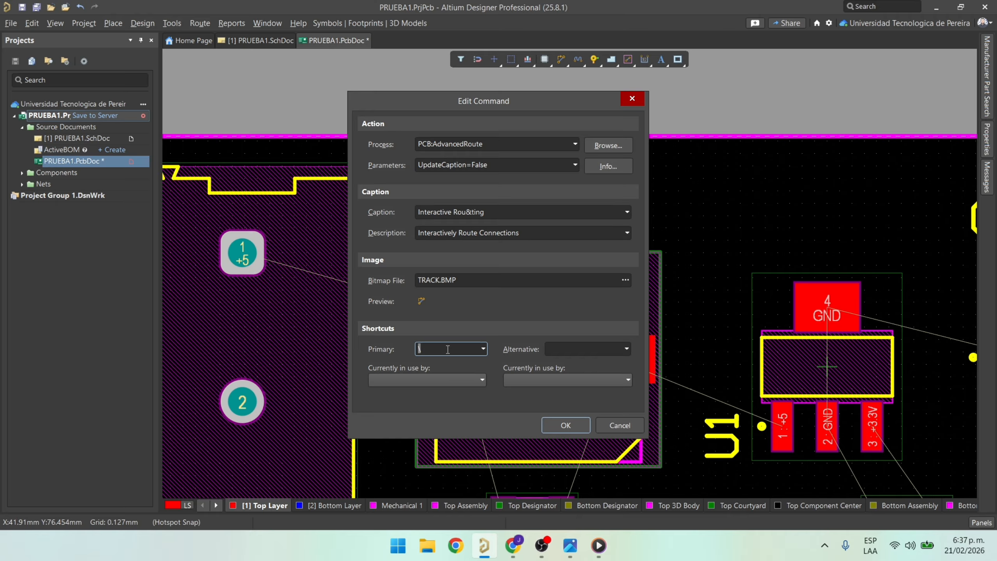
left_click(549, 417)
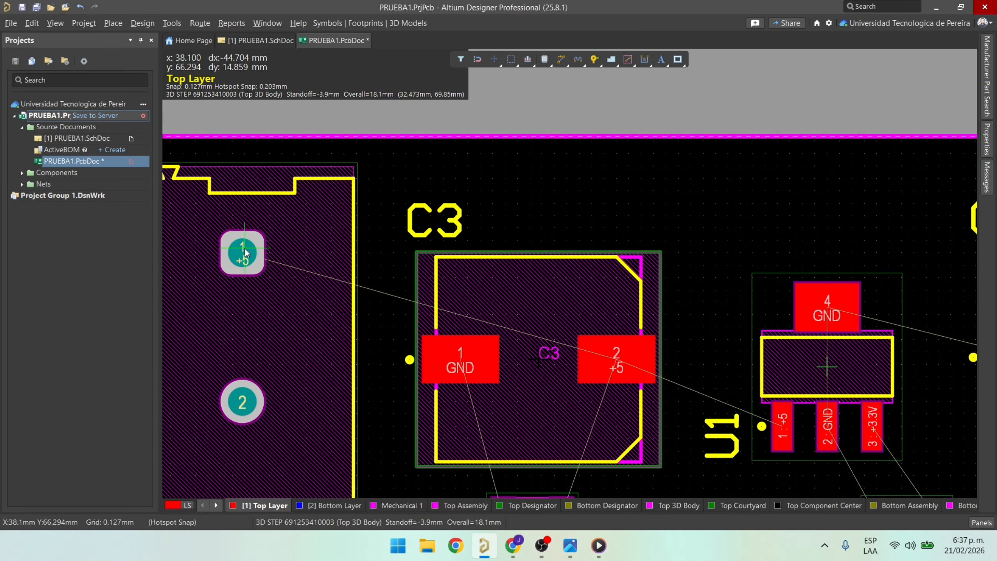
Route a +5 track on the Top Layer from J2 pin 1 above C3 and down to C3 pad 2.
left_click(244, 253)
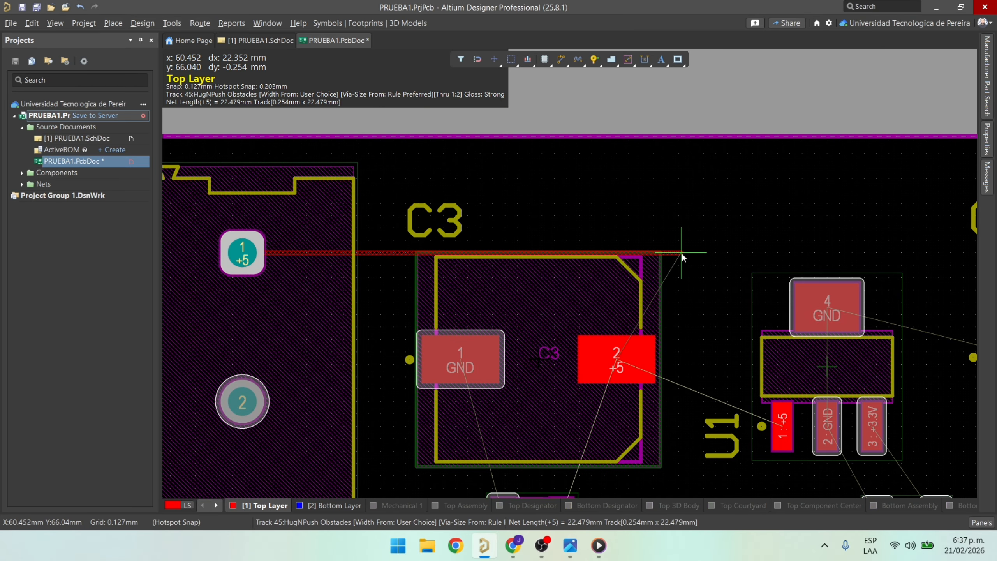
left_click(618, 265)
left_click(623, 356)
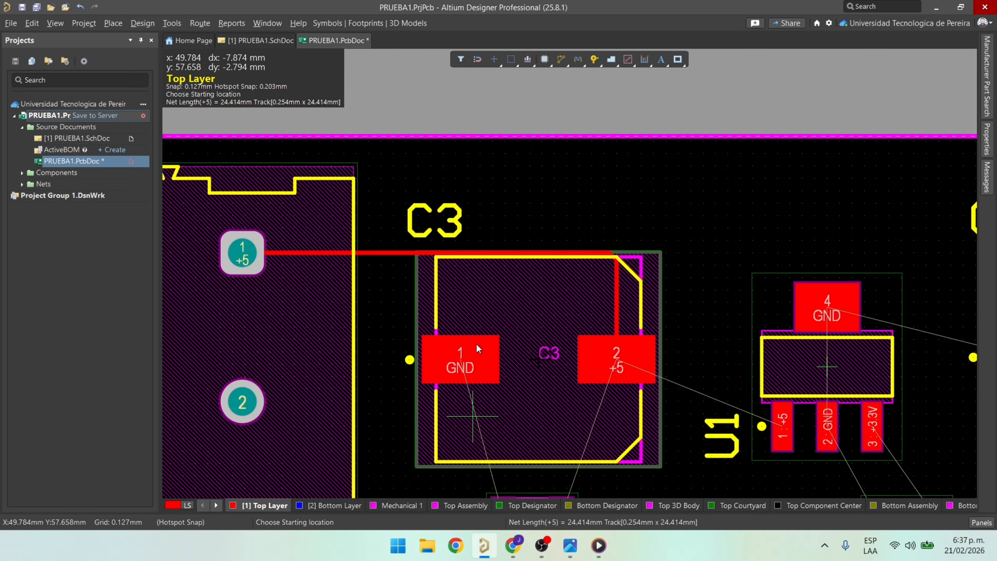
Route a GND track on the Top Layer from C4 pad 2 up to C3 pad 1.
right_click_drag(478, 349, 491, 195)
left_click(533, 336)
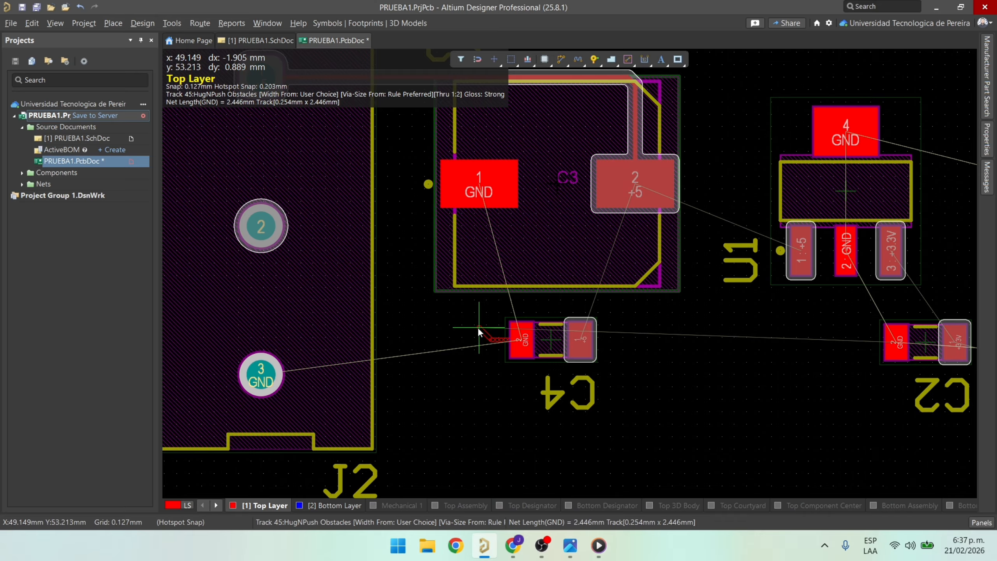
left_click(478, 188)
Route a GND track from J2 pin 3 to the lower edge of C4 pad 2, and end the routing command.
left_click(259, 387)
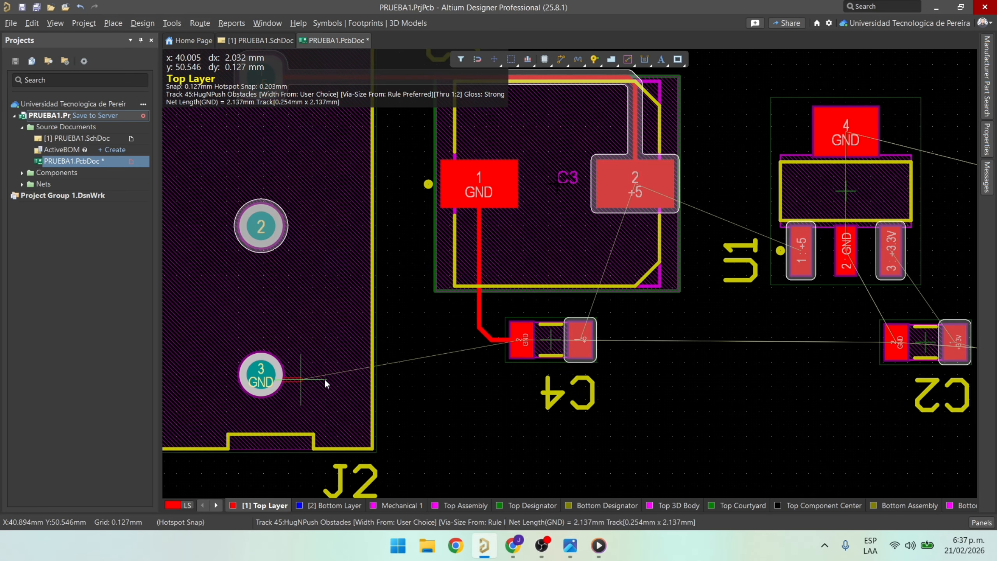
scroll(494, 375, "up", 4, "ctrl")
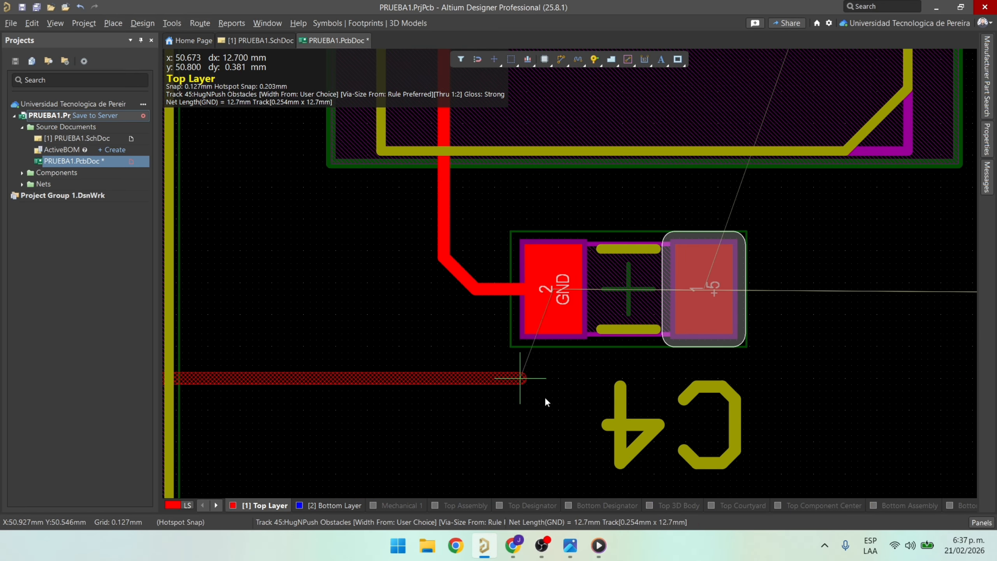
left_click(553, 359)
scroll(550, 293, "down", 3, "ctrl")
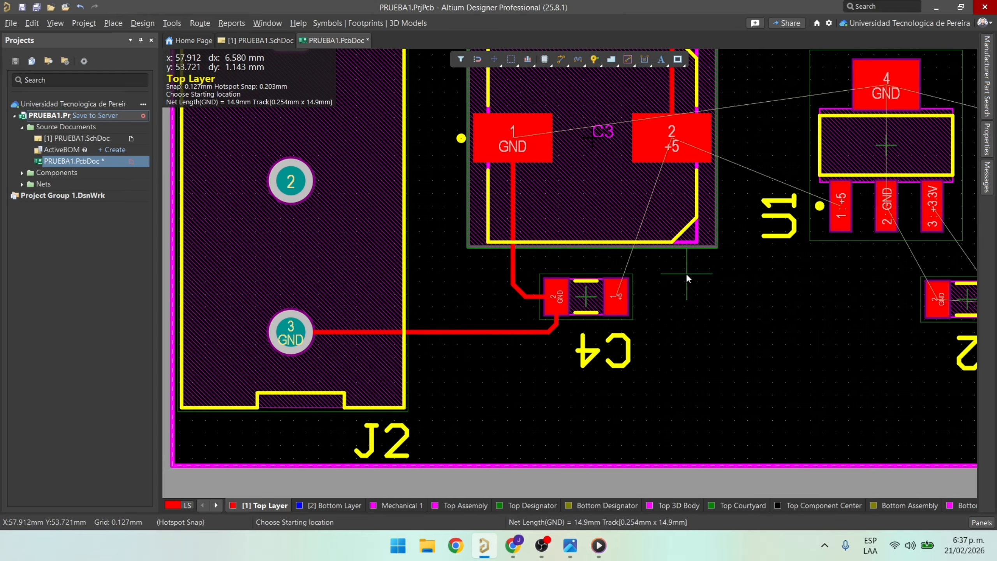
scroll(548, 294, "up", 4, "ctrl")
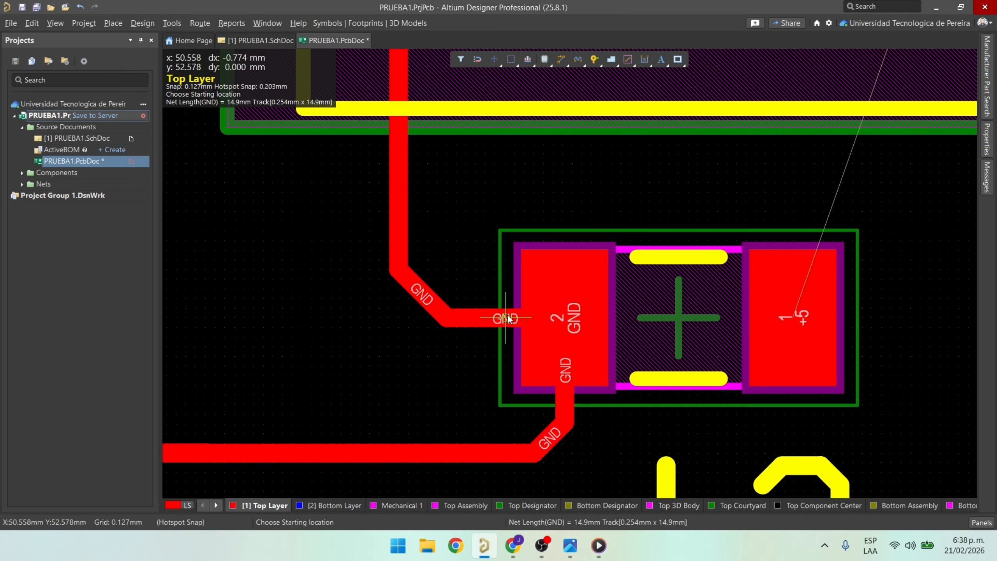
key("Escape")
mouse_move(477, 320)
left_mouse_down()
mouse_move(480, 244)
mouse_move(516, 261)
mouse_move(521, 317)
left_mouse_up()
Route a +5 track on the Top Layer from C4 pad 1 up to C3 pad 2.
scroll(746, 362, "down", 3, "ctrl")
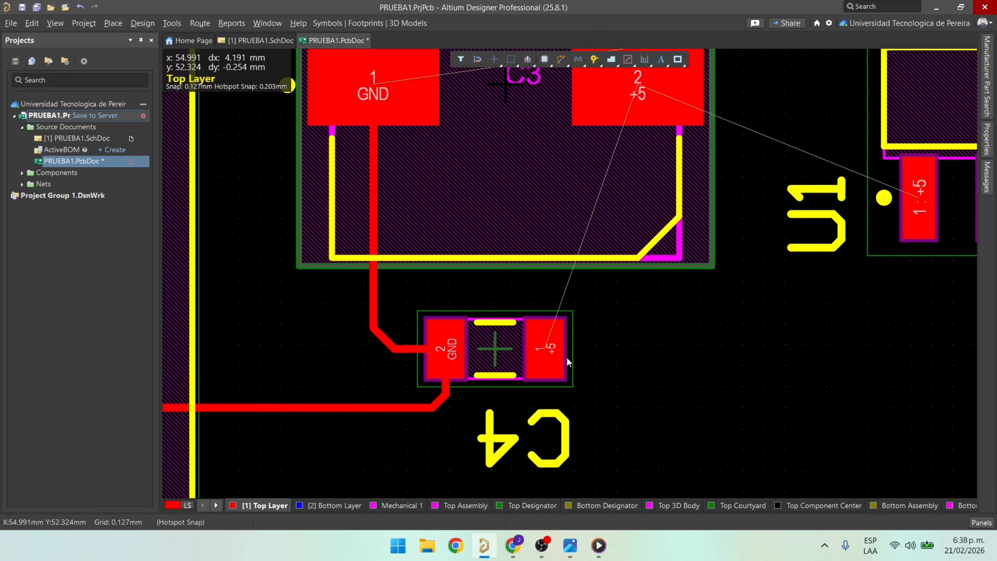
key("ctrl+w")
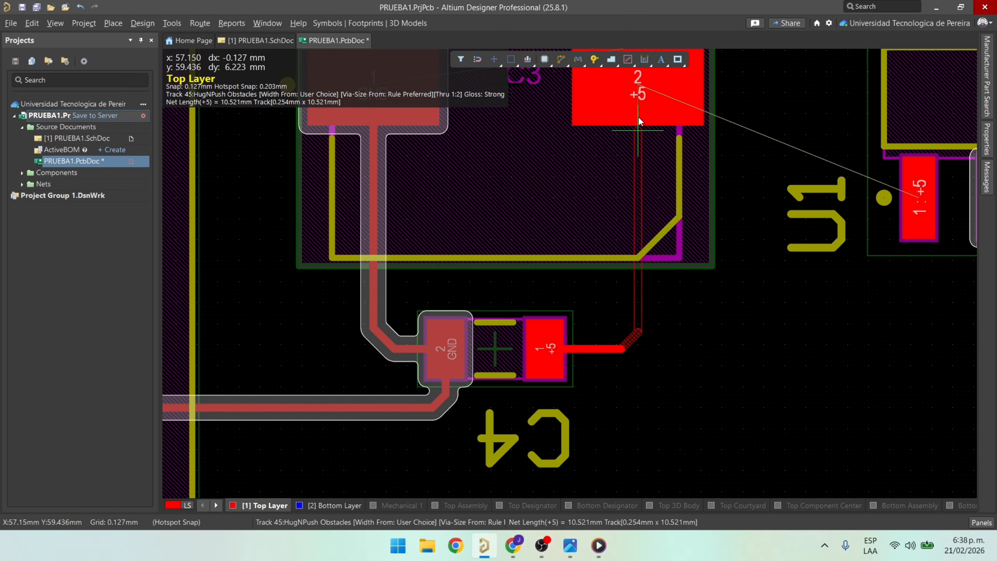
scroll(732, 237, "down", 5, "ctrl")
Route a GND track from C2 pad 2 up to U1 pin 2.
right_click_drag(731, 237, 498, 341)
scroll(498, 341, "up", 5, "ctrl")
left_click(698, 324)
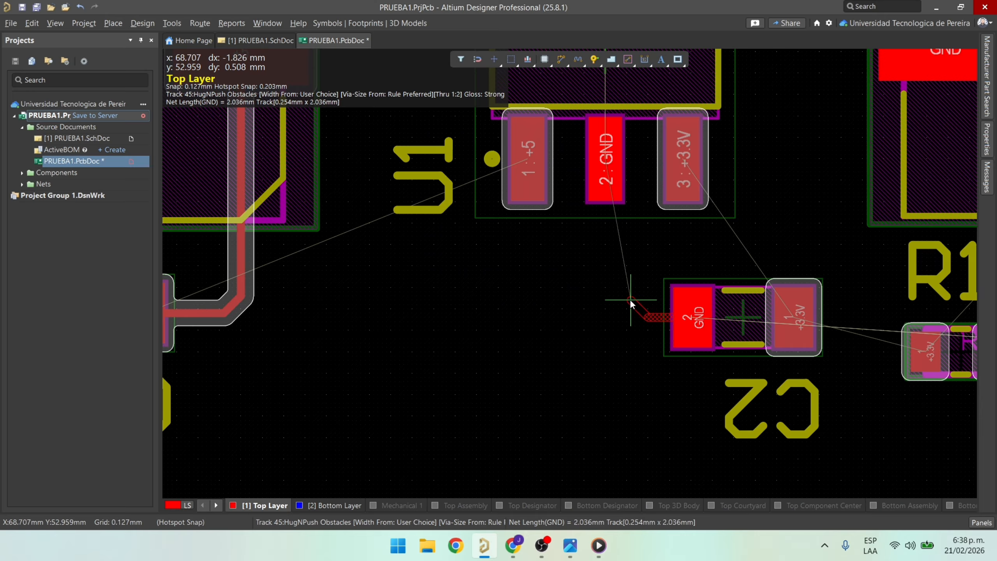
left_click(603, 165)
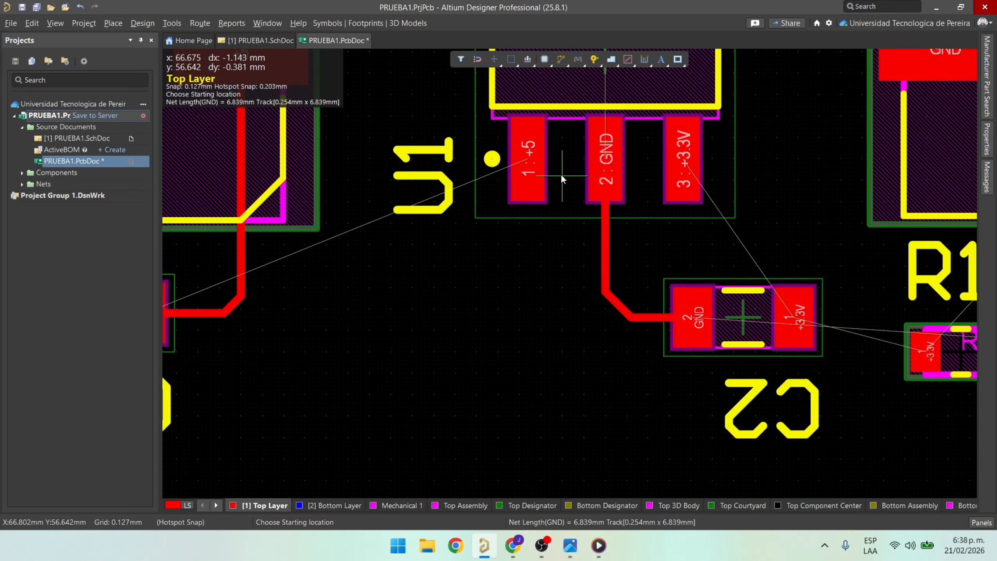
Route a +5 track from U1 pin 1 to the corner of the track joining C4 and C3, and inspect the junction.
left_click(525, 159)
scroll(495, 312, "down", 3, "ctrl")
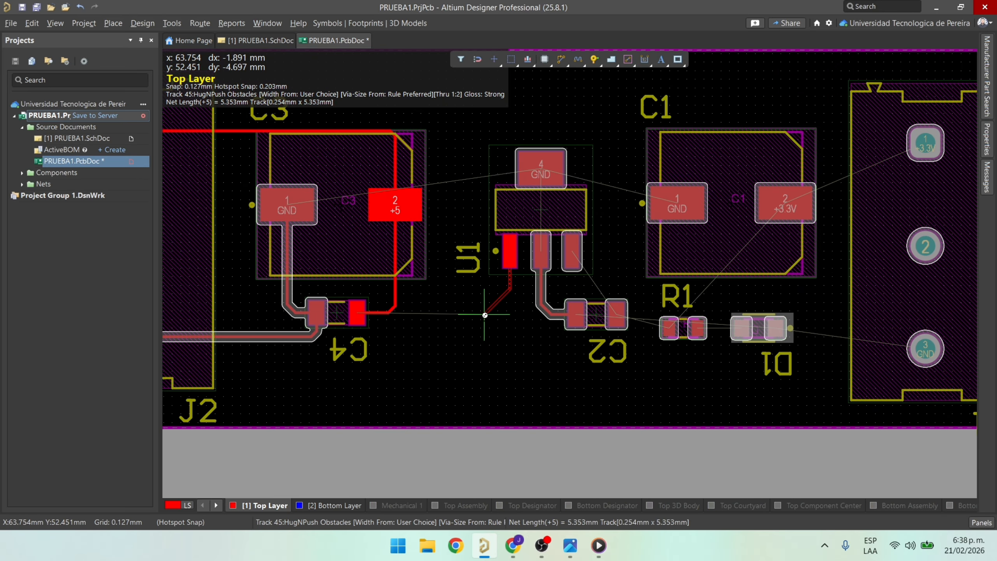
scroll(484, 313, "up", 3, "ctrl")
left_click(505, 302)
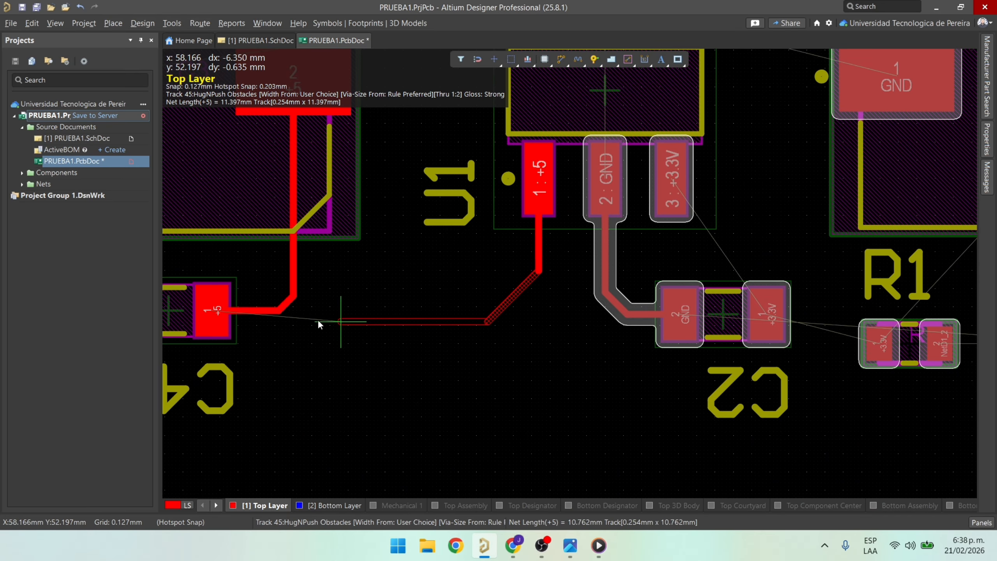
left_click(309, 314)
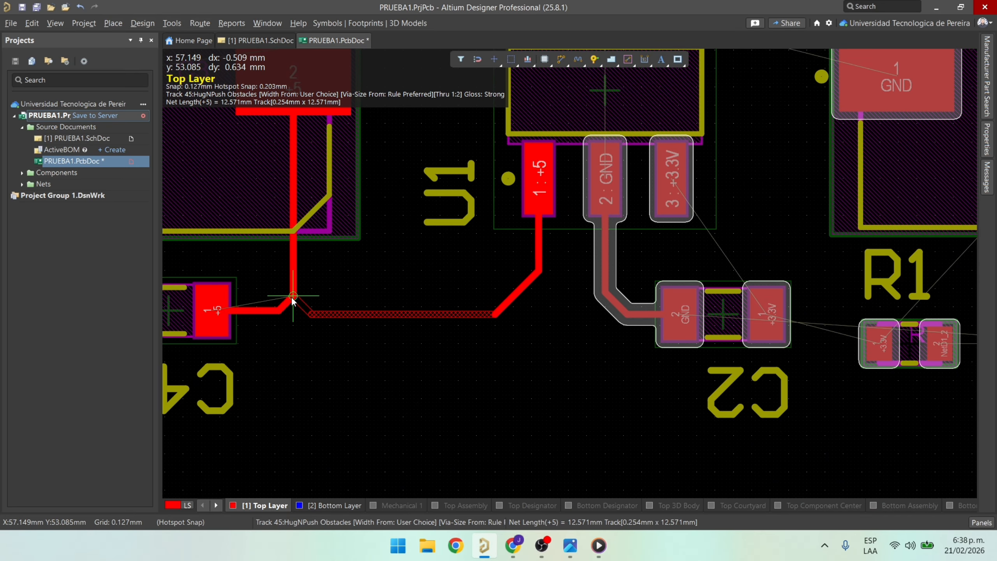
left_click(293, 300)
scroll(297, 291, "up", 3, "ctrl")
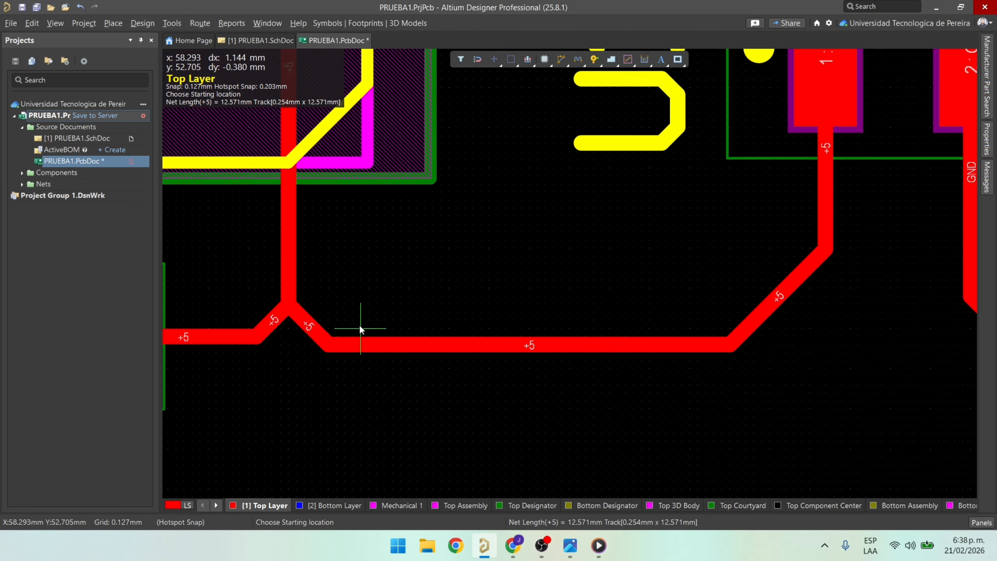
scroll(360, 328, "down", 3, "ctrl")
scroll(332, 322, "up", 4, "ctrl")
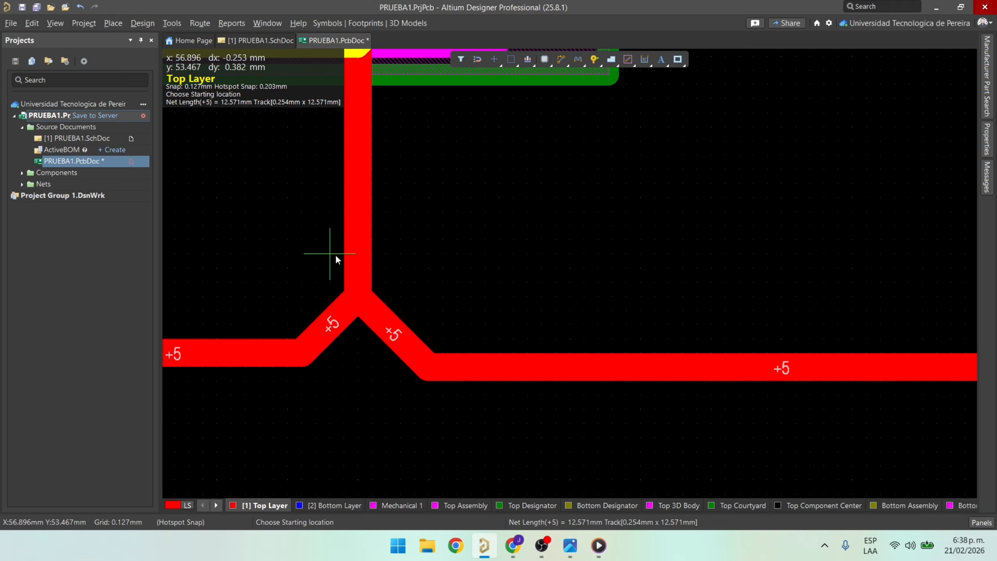
scroll(371, 269, "down", 3, "ctrl")
scroll(548, 196, "down", 4, "ctrl")
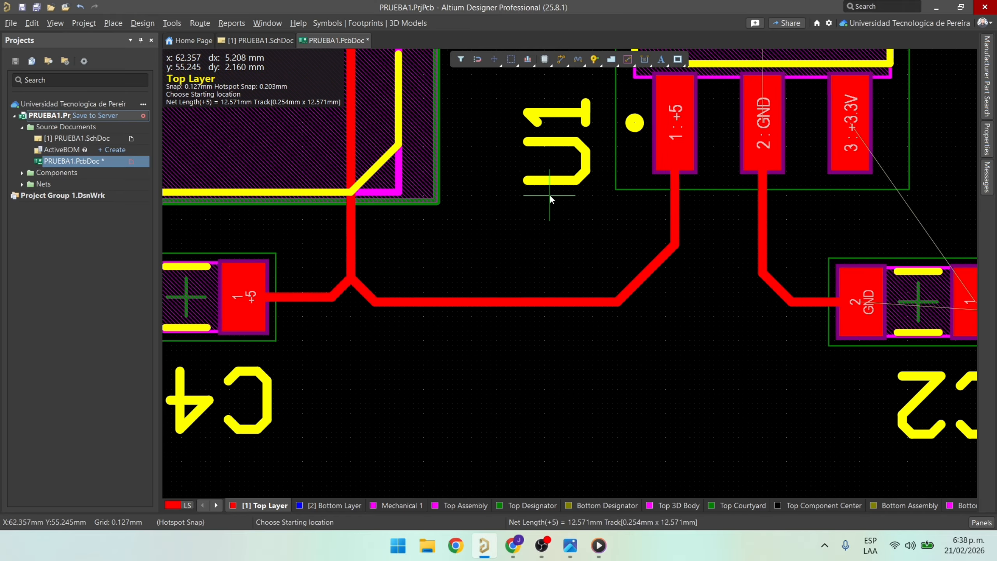
Route a GND track from U1 tab pad 4 across to C1 pad 1.
scroll(576, 182, "down", 1, "ctrl")
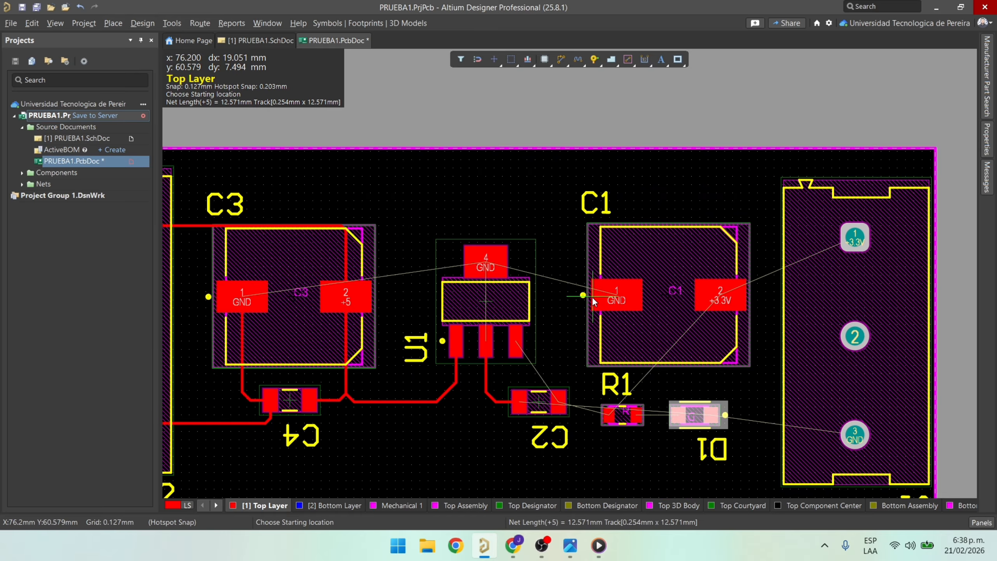
scroll(346, 234, "up", 5, "ctrl")
left_click(265, 233)
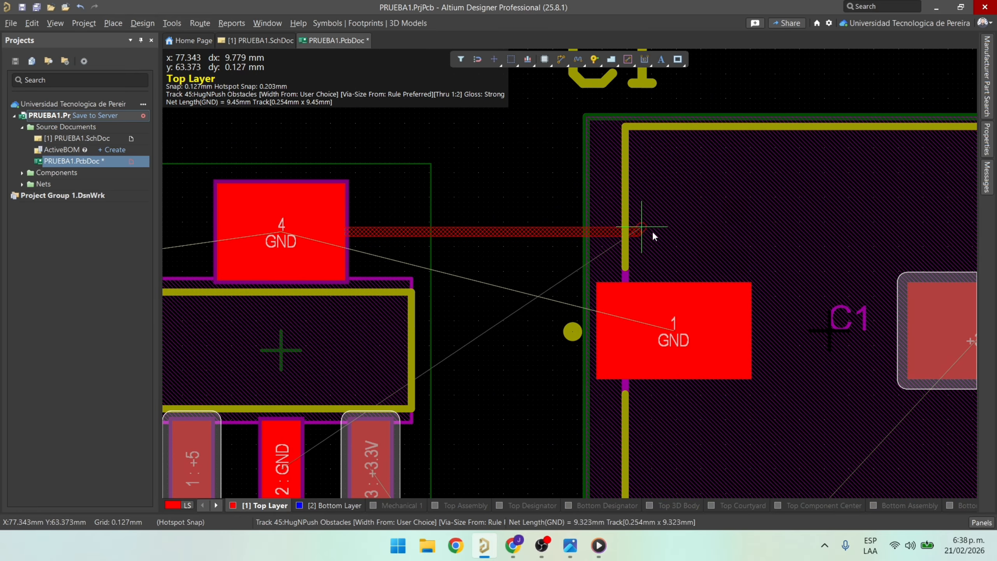
left_click(682, 310)
scroll(683, 311, "down", 3, "ctrl")
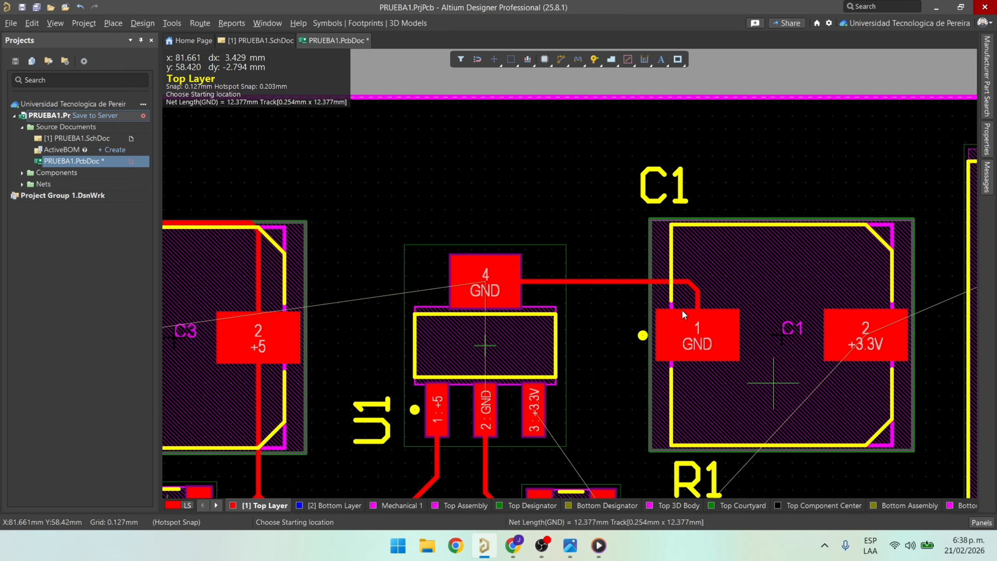
Route a +3.3V track on the Top Layer from C1 pad 2 to J1 pin 1.
scroll(398, 140, "up", 3, "ctrl")
left_click(539, 195)
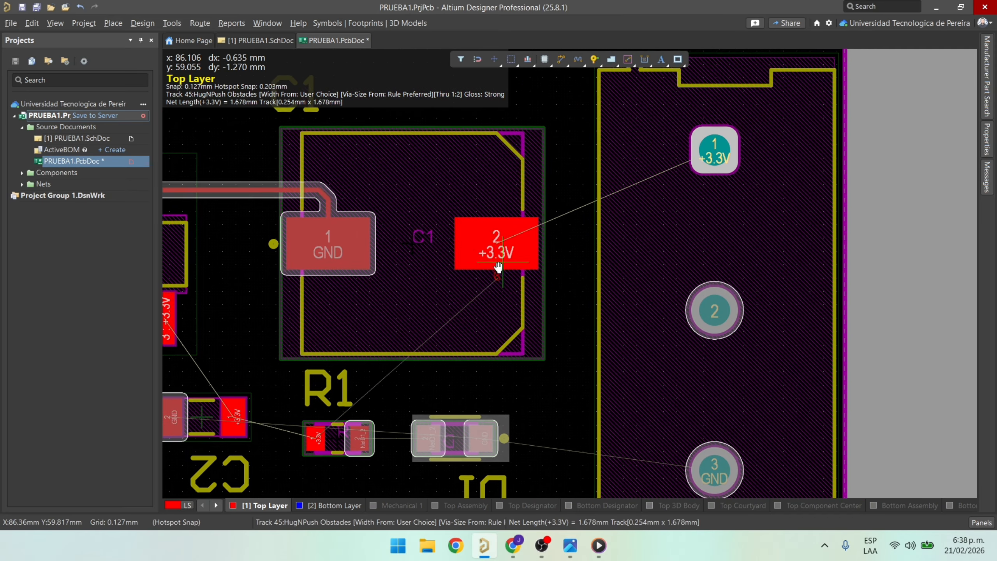
left_click(702, 151)
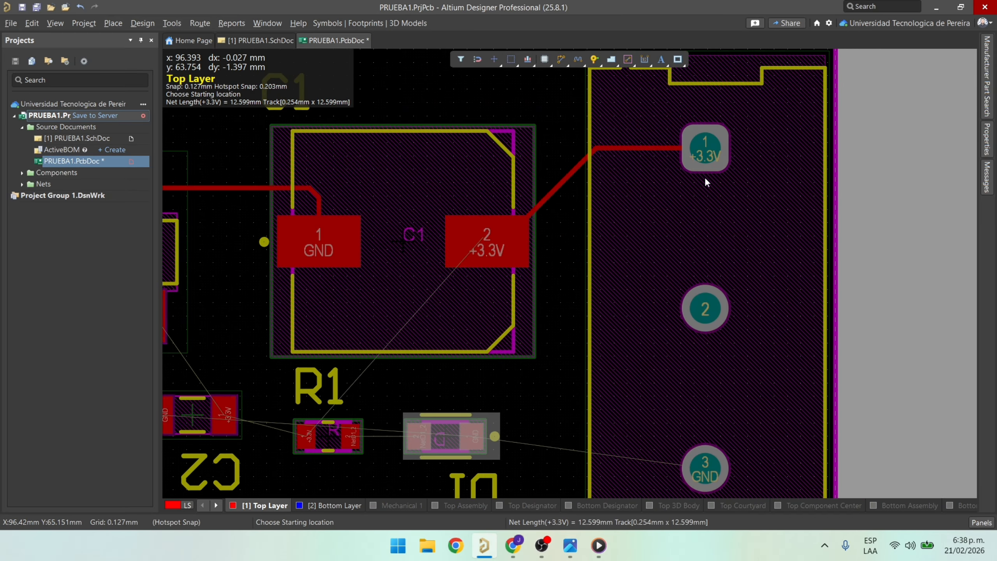
Clear the selection on D1 and route a GND track from D1 pad 1 to J1 pin 3.
scroll(537, 398, "down", 2, "ctrl")
scroll(483, 405, "up", 3, "ctrl")
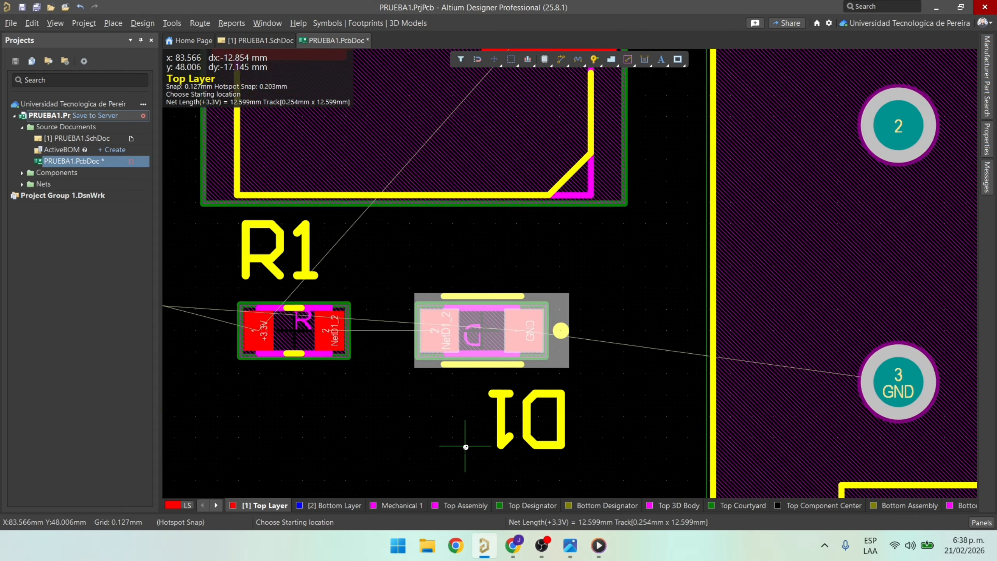
key("Escape")
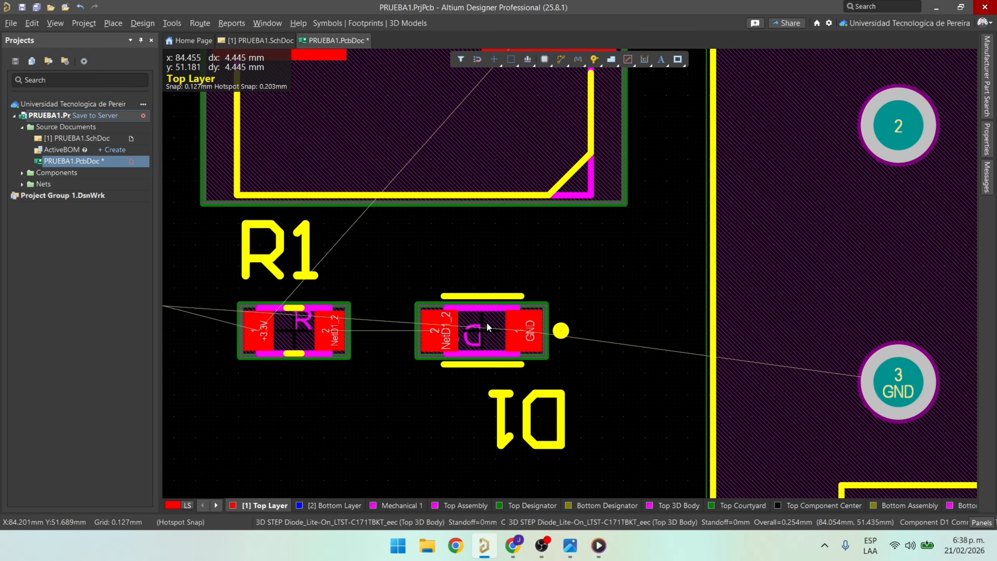
key("ctrl+w")
left_click(537, 322)
scroll(721, 290, "down", 3, "ctrl")
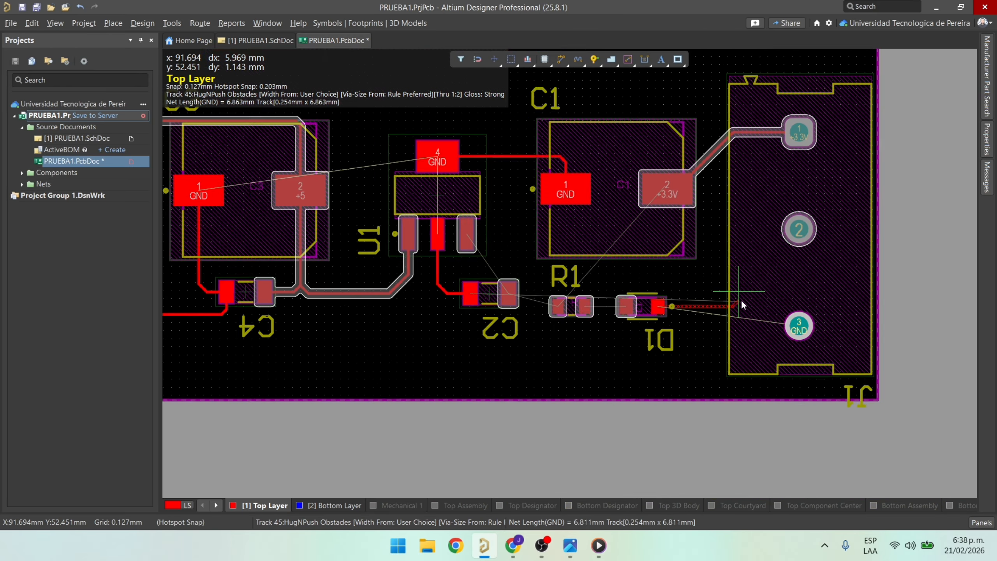
left_click(797, 325)
scroll(659, 312, "up", 4, "ctrl")
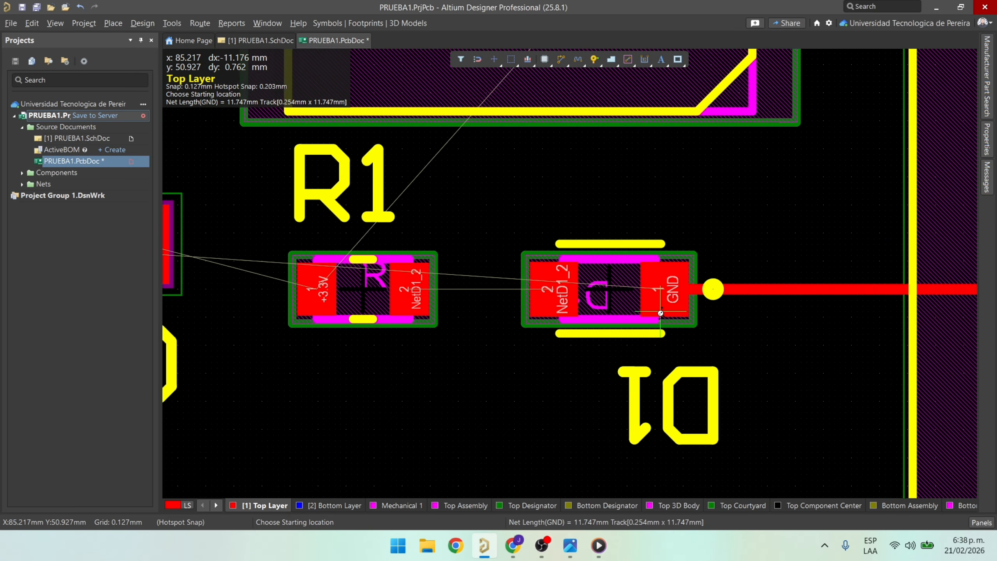
Route R1's Top Layer tracks: NetD1_2 from D1 pad 2 to R1 pad 2, and +3.3V from R1 pad 1 to C1 pad 2.
left_click(527, 293)
left_click(392, 289)
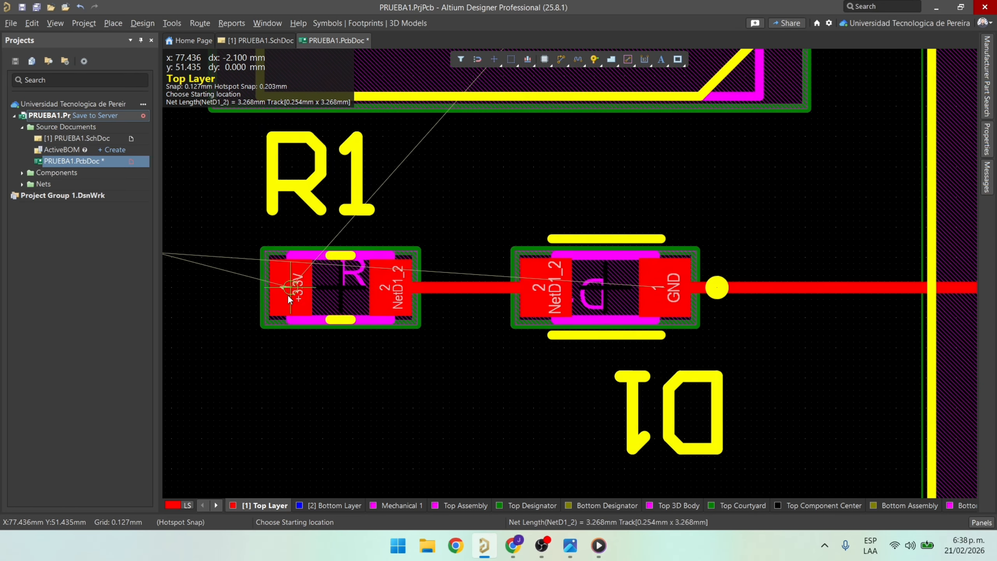
scroll(288, 294, "down", 4, "ctrl")
right_click_drag(303, 306, 429, 368)
scroll(430, 368, "up", 3, "ctrl")
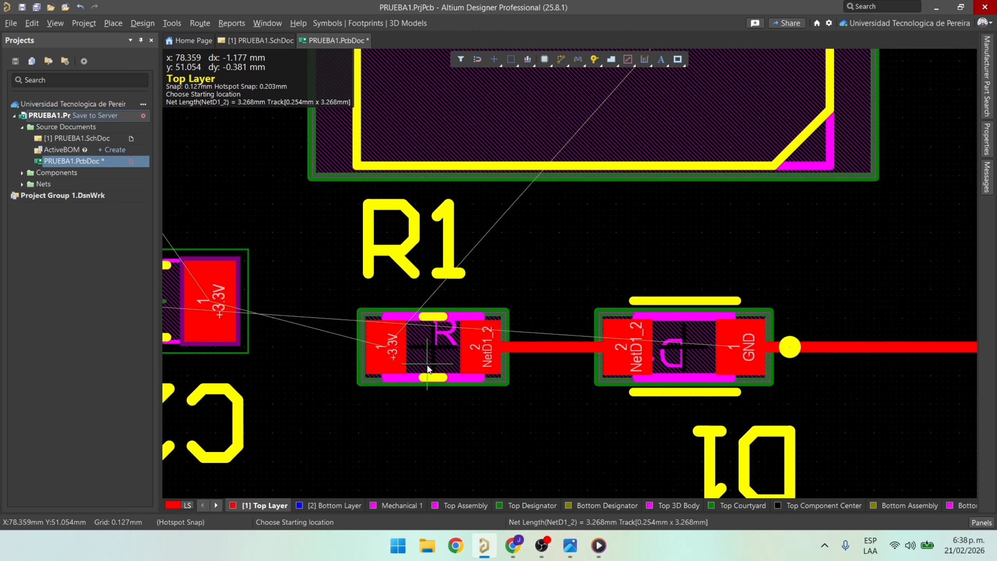
left_click(386, 346)
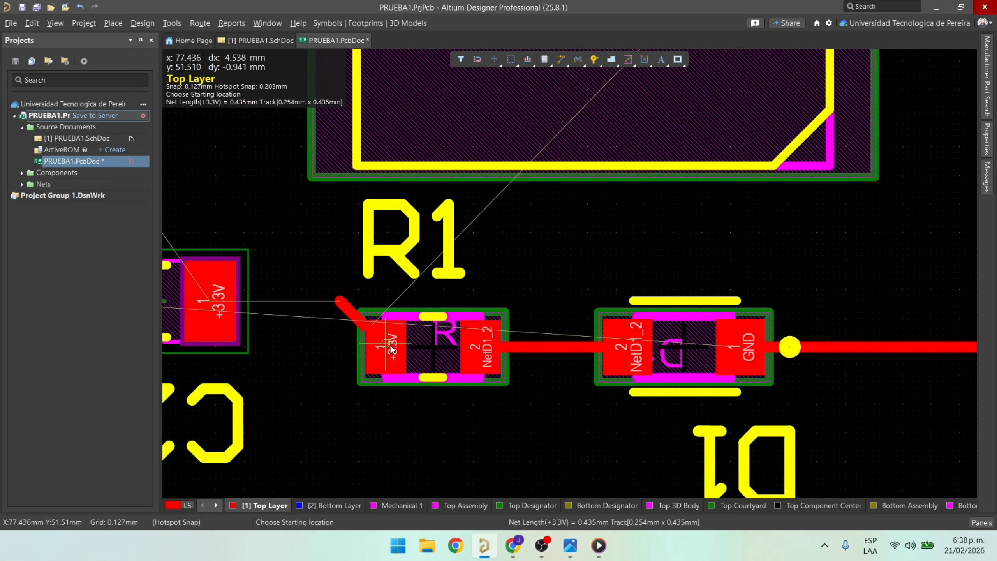
scroll(416, 212, "down", 3, "ctrl")
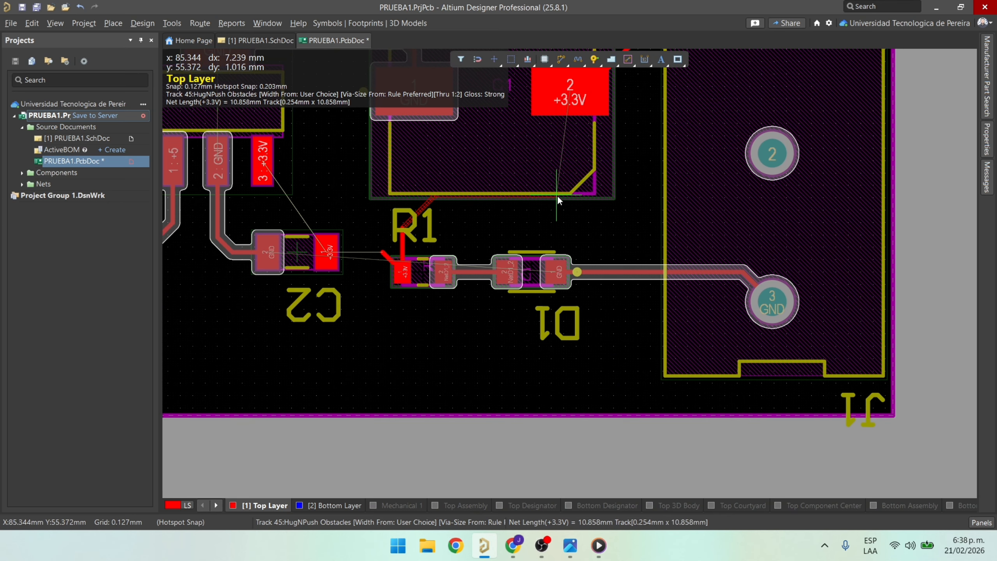
left_click(565, 90)
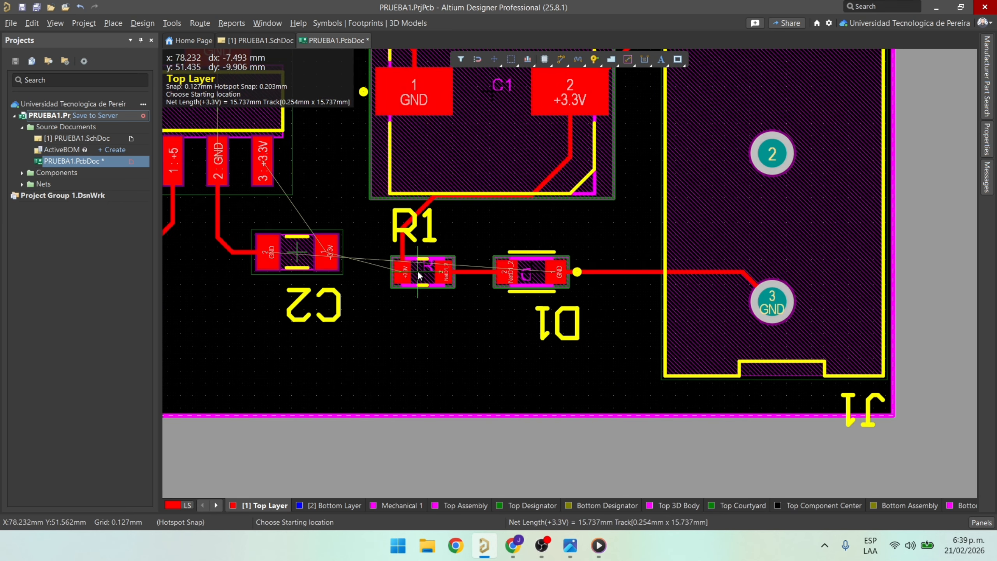
Route a +3.3V track on the Top Layer from R1 pad 1 to C2 pad 1.
scroll(403, 271, "up", 4, "ctrl")
left_click(406, 266)
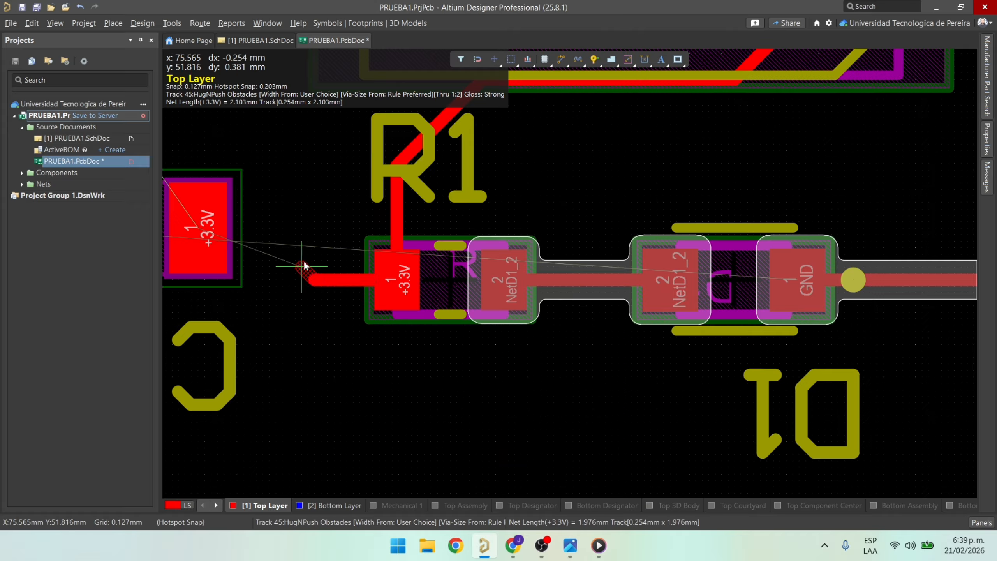
left_click(204, 227)
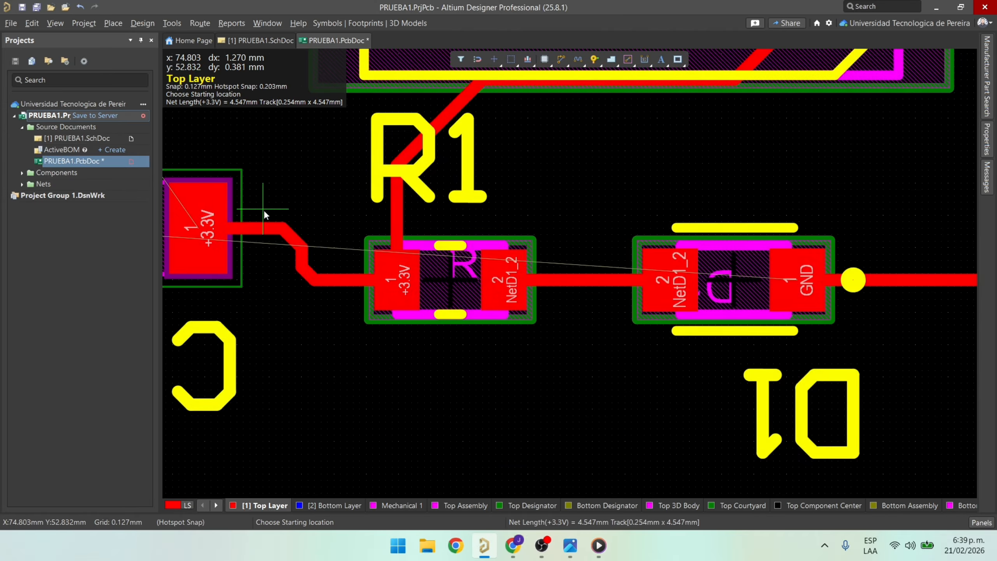
Route a +3.3V track from C2 pad 1 up to U1 pin 3.
scroll(271, 218, "down", 4, "ctrl")
scroll(517, 314, "up", 5, "ctrl")
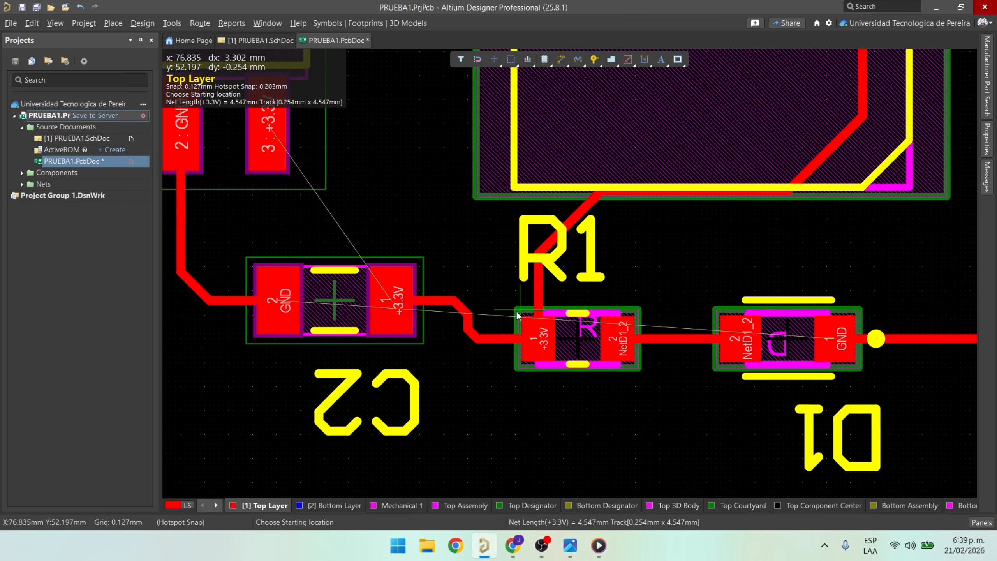
left_click(410, 305)
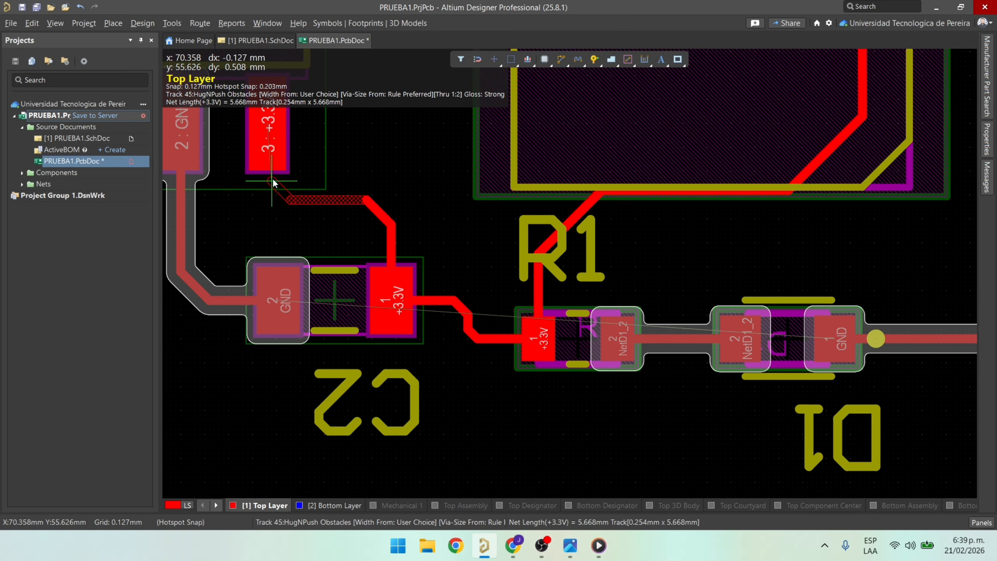
left_click(273, 181)
scroll(266, 141, "up", 3, "ctrl")
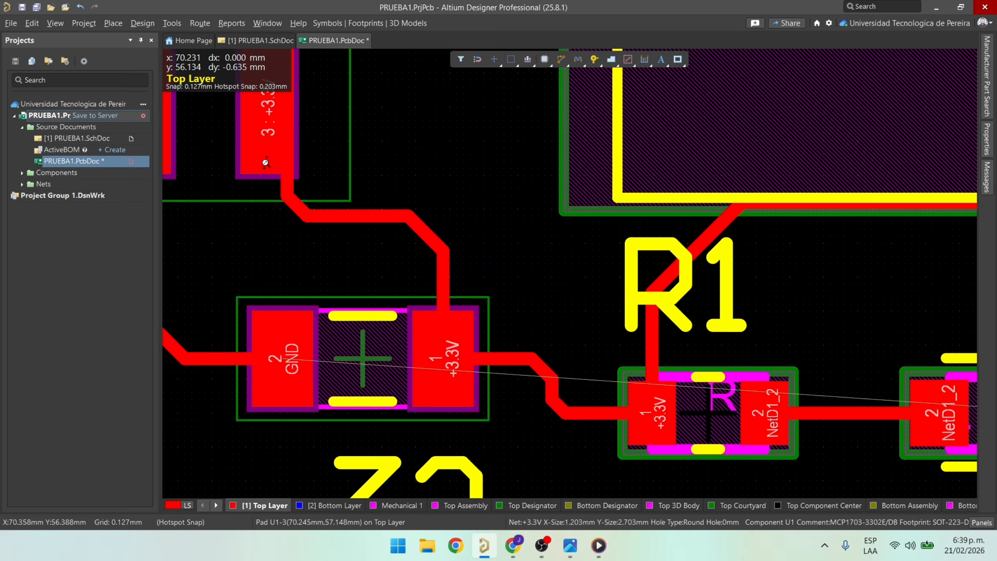
Shift the short vertical track segment below U1 pin 3 so it lines up with the pad's centre.
right_click_drag(559, 148, 660, 266)
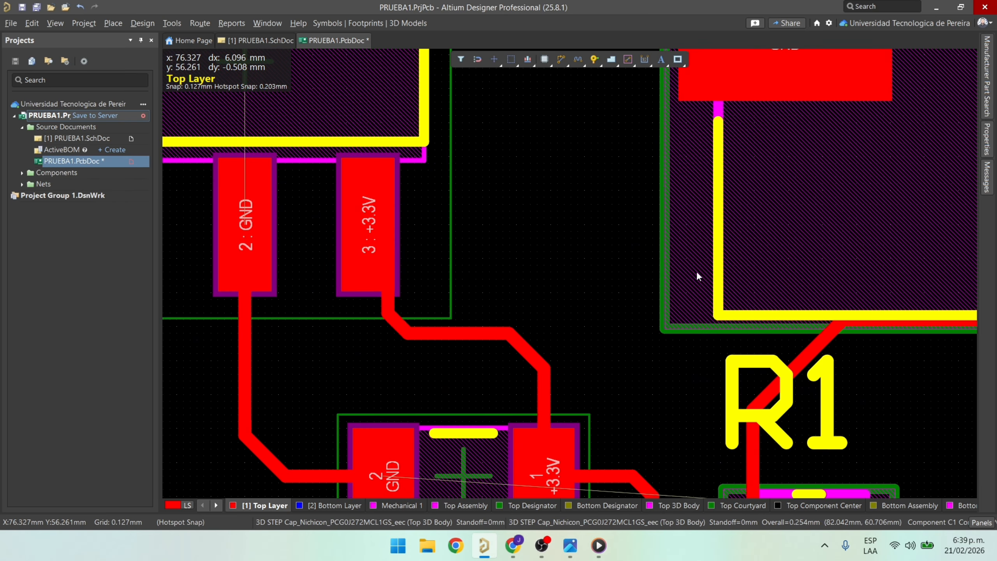
mouse_move(387, 310)
left_mouse_down()
mouse_move(359, 309)
mouse_move(379, 299)
mouse_move(370, 347)
mouse_move(384, 336)
mouse_move(381, 346)
mouse_move(367, 331)
left_mouse_up()
scroll(367, 331, "down", 6, "ctrl")
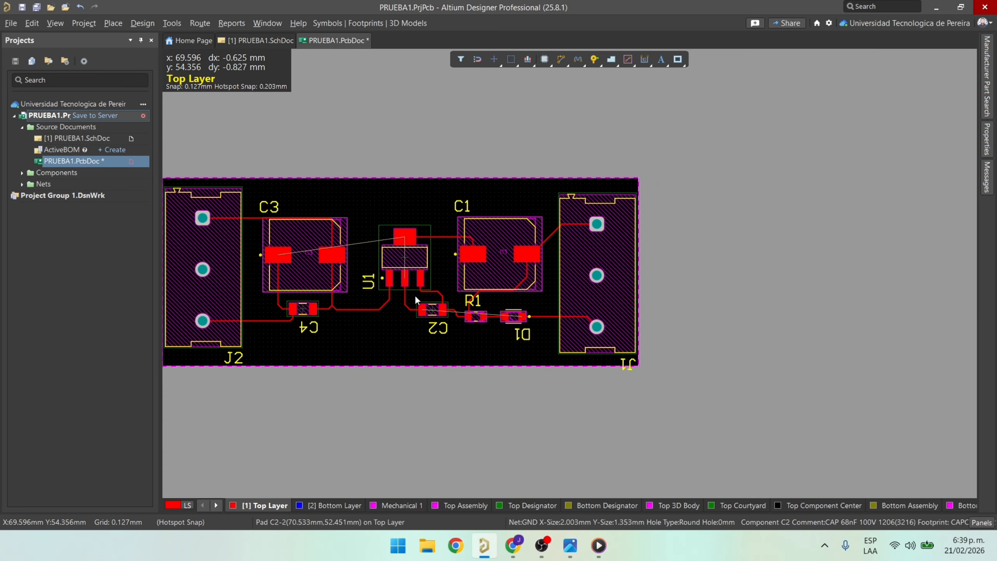
Select the vertical +5 track above C3 pad 2 and review the routing around C3.
right_click_drag(265, 249, 383, 345)
scroll(423, 352, "up", 3, "ctrl")
scroll(423, 353, "up", 2, "ctrl")
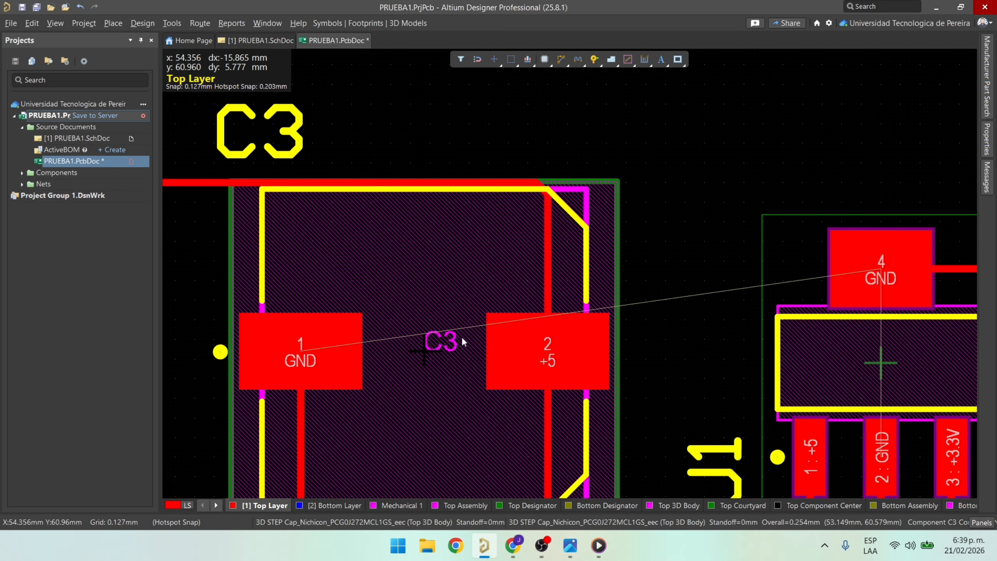
left_click(546, 264)
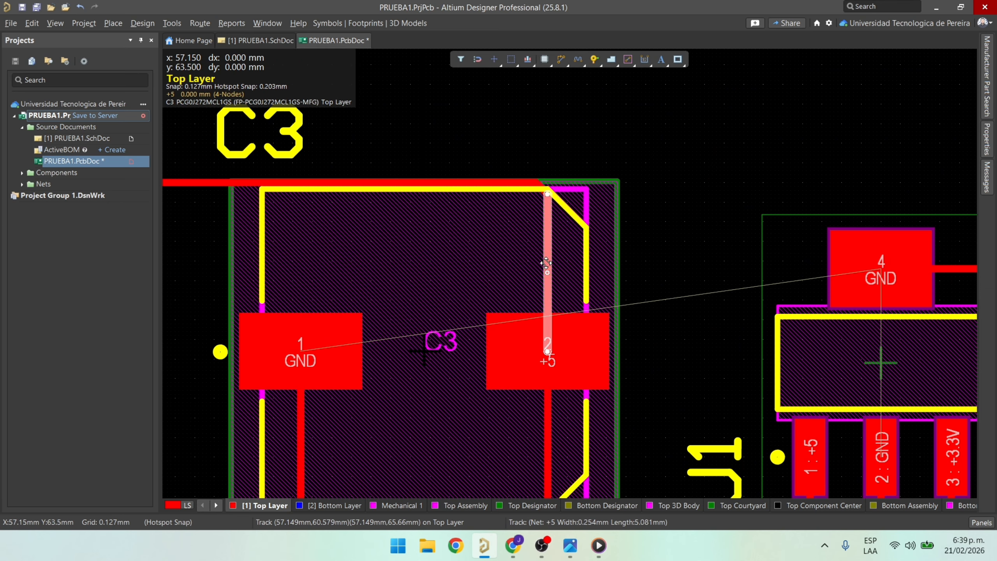
scroll(491, 267, "down", 2, "ctrl")
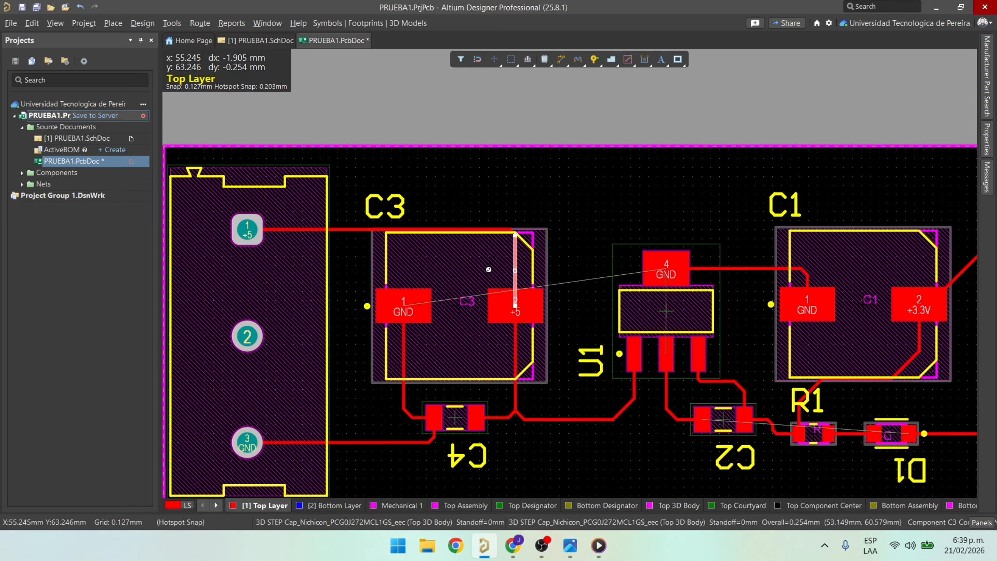
Reposition the C4 designator below its capacitor and rotate it 180 degrees so it reads upright.
right_click_drag(598, 399, 571, 228)
scroll(356, 341, "up", 2, "ctrl")
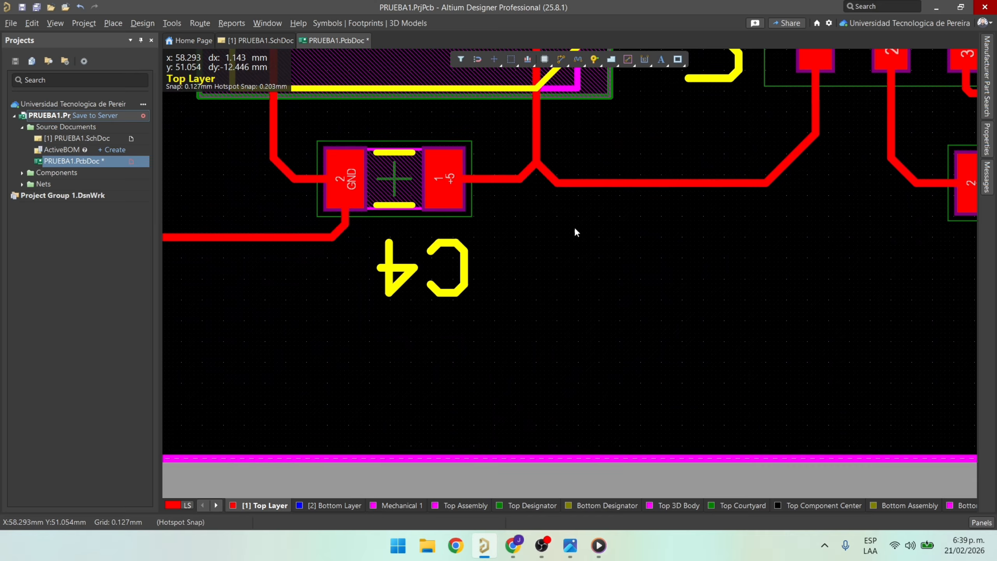
left_click_drag(436, 283, 422, 266)
key("space")
key("space")
scroll(422, 267, "down", 2, "ctrl")
Move the J2 designator beside the upper corner of its connector and centre the C3 designator above C3.
left_click_drag(234, 330, 453, 274)
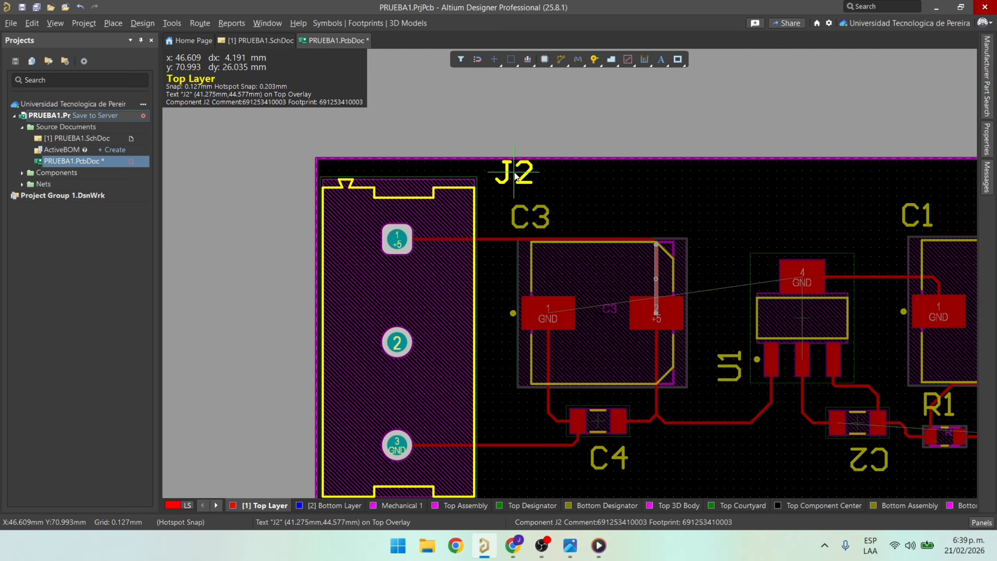
left_click_drag(496, 180, 495, 181)
left_click_drag(535, 217, 595, 220)
right_click_drag(670, 292, 550, 193)
left_click(593, 149)
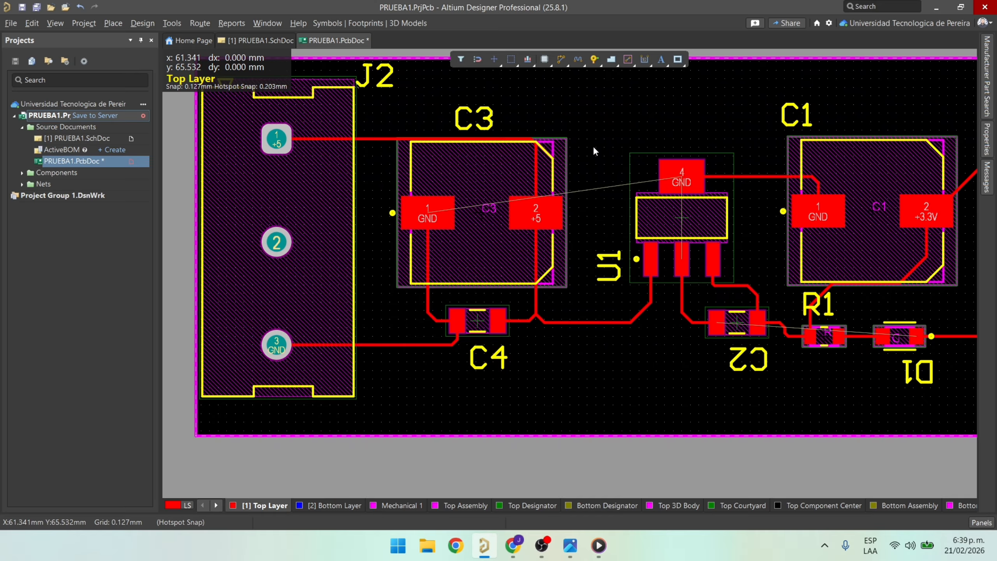
Route a GND track from C2 pad 2 beneath C2 and R1 to D1 pad 1, aligning its final vertical segment with the pad.
right_click_drag(802, 184, 716, 183)
right_click_drag(732, 291, 685, 261)
right_click_drag(800, 300, 646, 265)
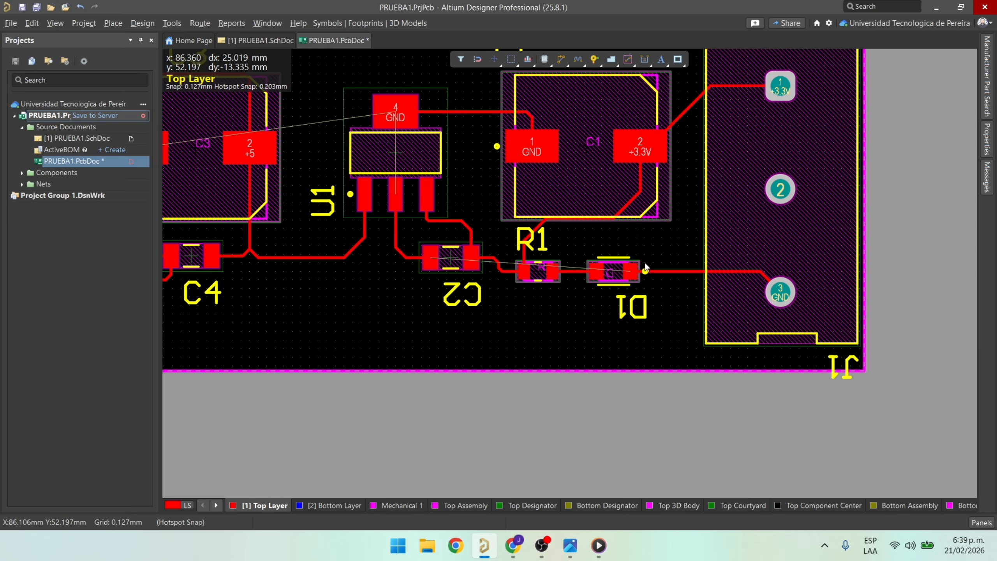
scroll(475, 258, "up", 2, "ctrl")
right_click_drag(536, 338, 509, 247)
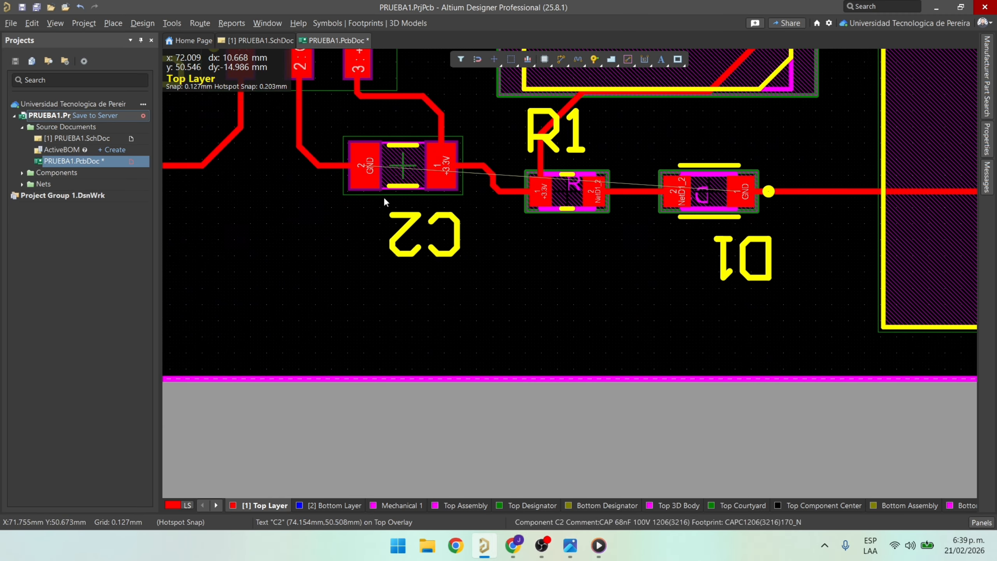
left_click(359, 166)
scroll(360, 247, "down", 3, "ctrl")
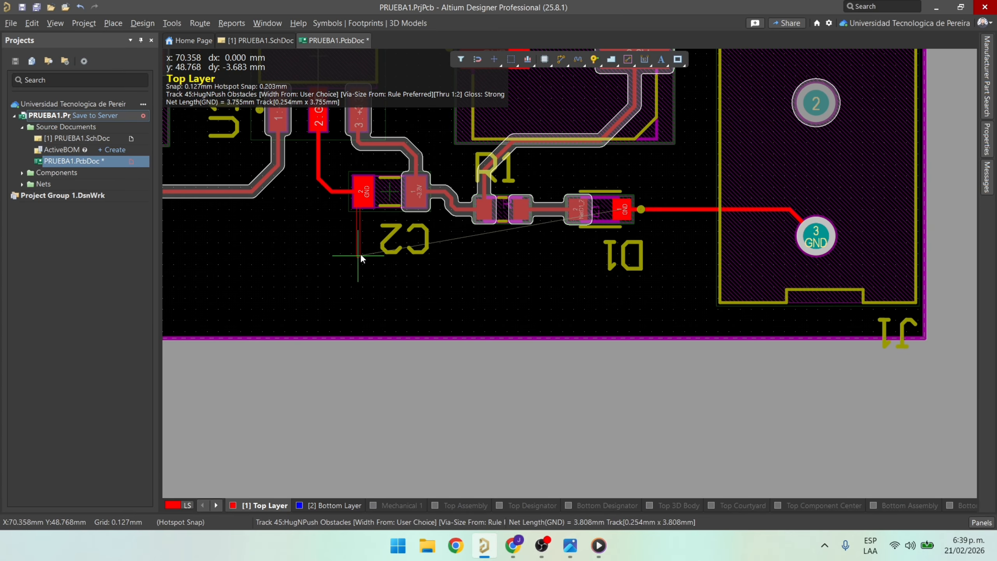
left_click(370, 253)
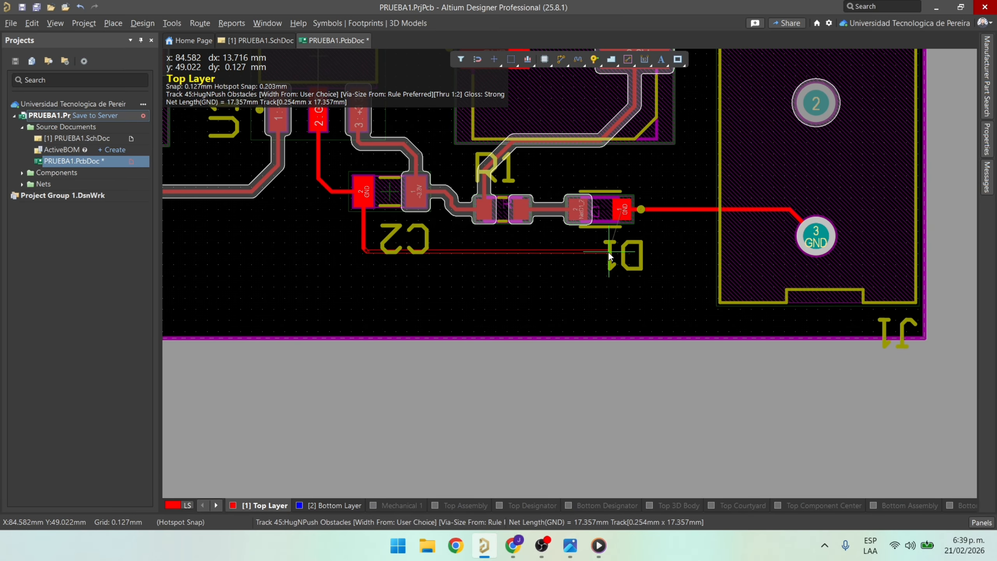
left_click(625, 241)
scroll(624, 239, "up", 4, "ctrl")
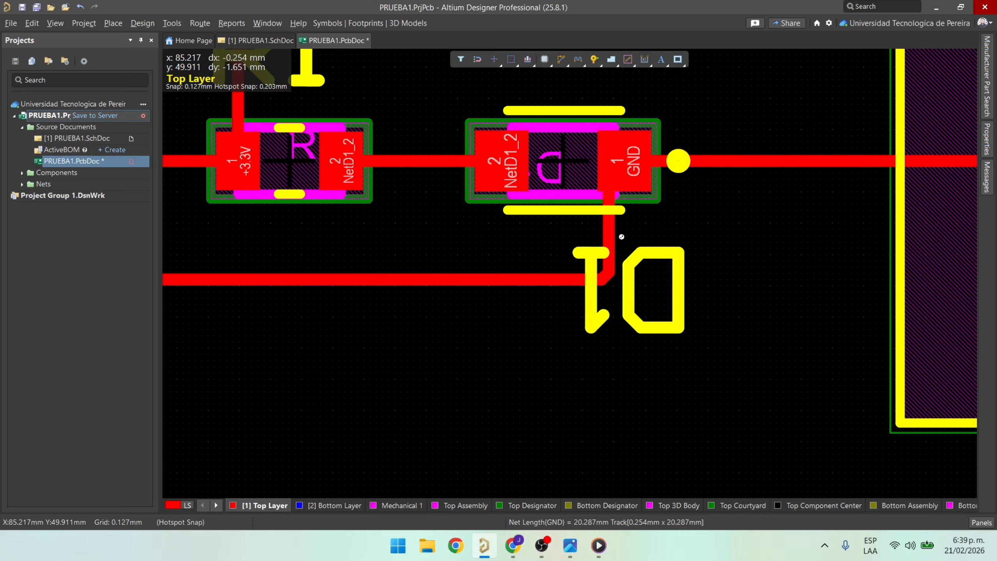
right_click_drag(621, 237, 338, 316)
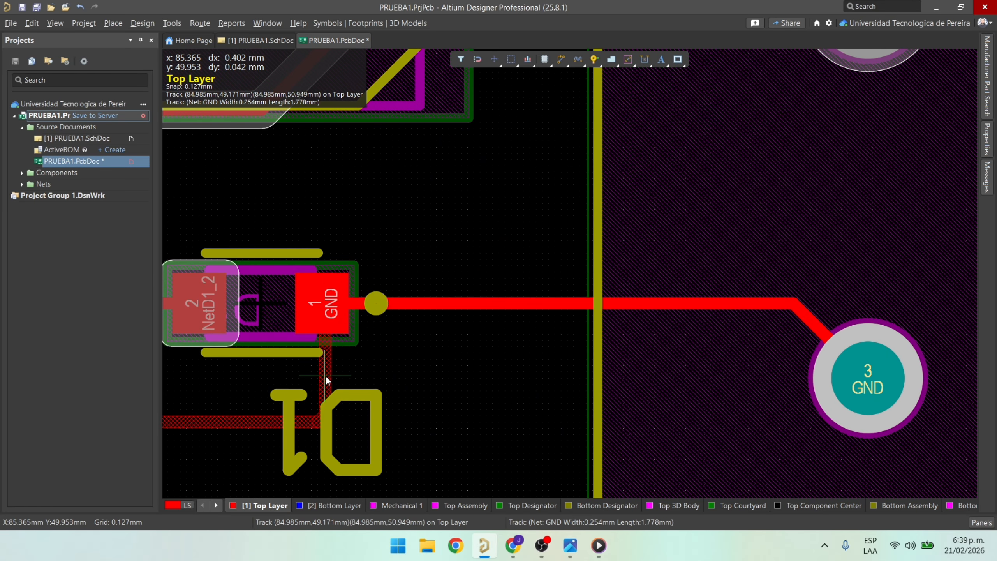
Review the whole board for unrouted GND connections between C3, U1 and C1, and highlight the GND copper connected to C3 pad 1.
scroll(326, 376, "down", 4, "ctrl")
right_click_drag(568, 314, 573, 306)
scroll(538, 259, "down", 4, "ctrl")
right_click_drag(488, 239, 666, 263)
scroll(433, 223, "up", 3, "ctrl")
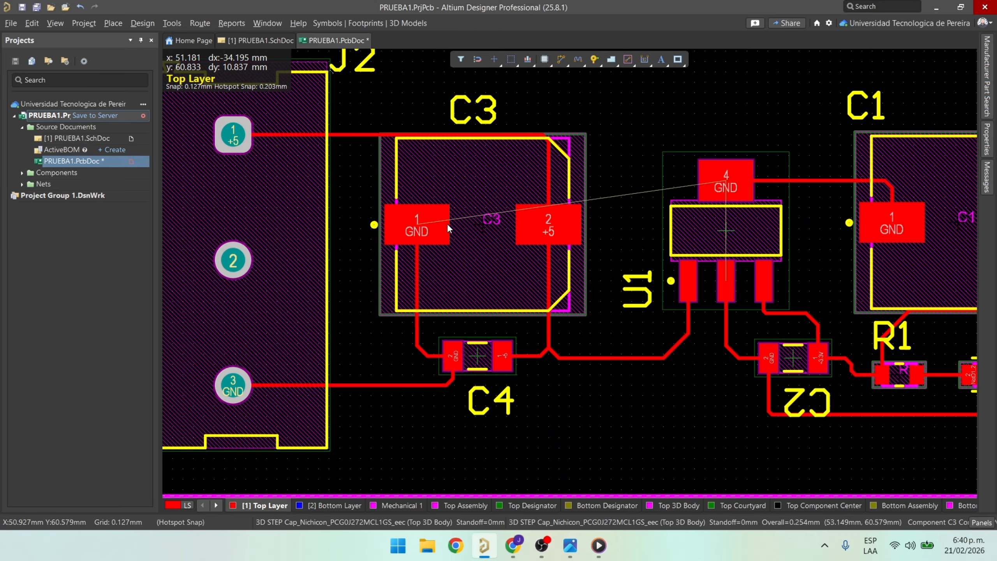
right_click_drag(463, 213, 370, 194)
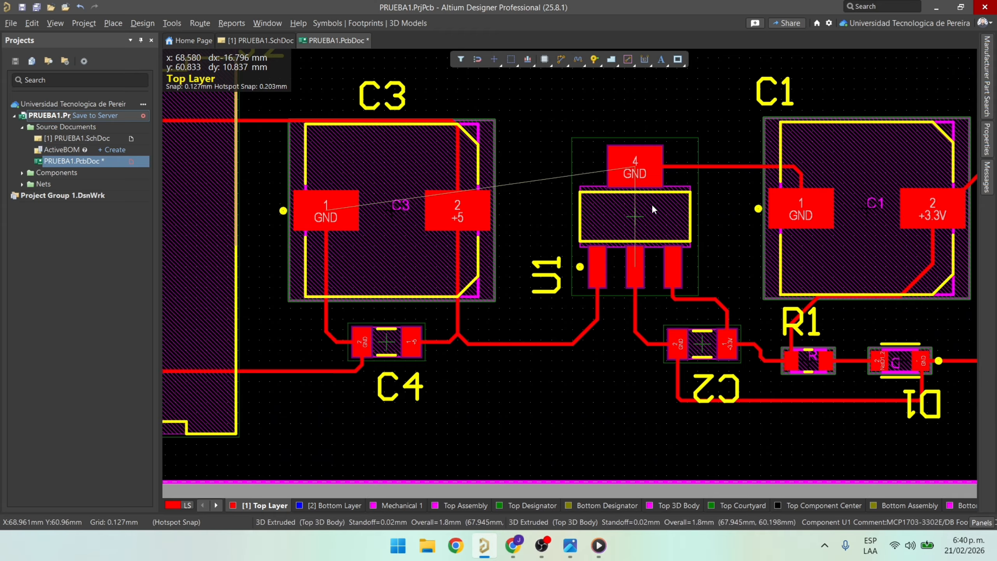
scroll(723, 251, "down", 2, "ctrl")
right_click_drag(729, 262, 634, 267)
scroll(628, 273, "up", 4, "ctrl")
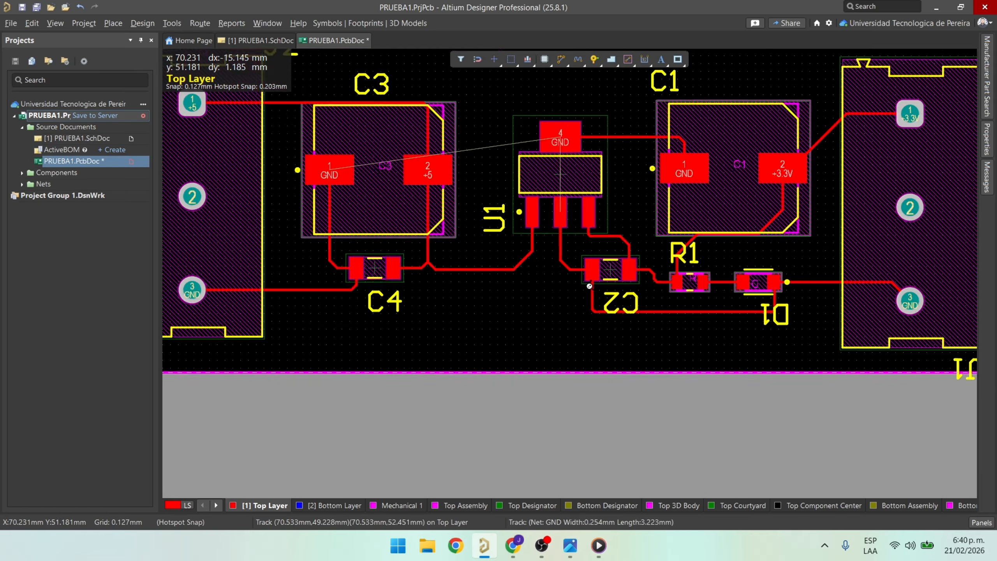
scroll(627, 277, "down", 4, "ctrl")
right_click_drag(555, 270, 482, 290)
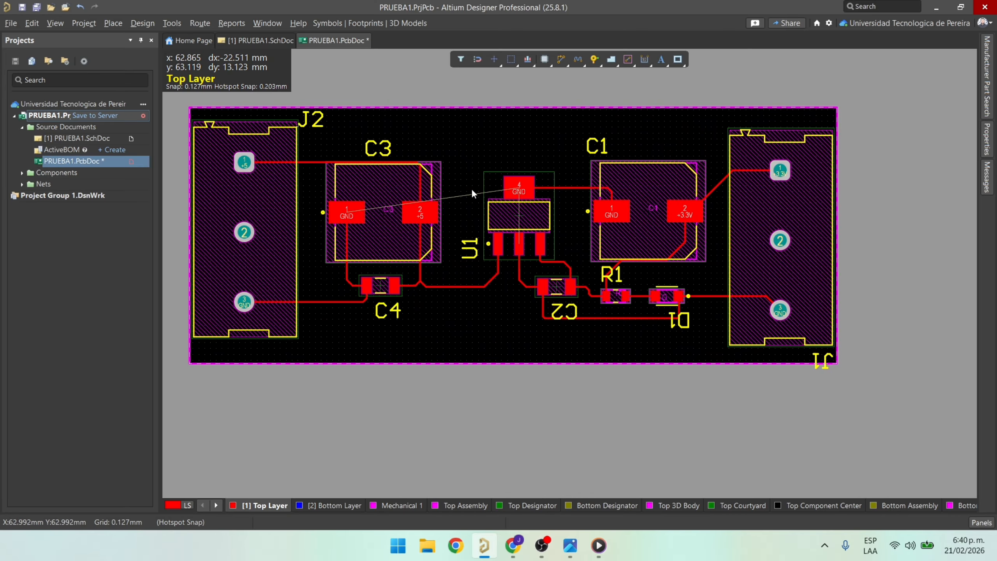
scroll(472, 190, "up", 3, "ctrl")
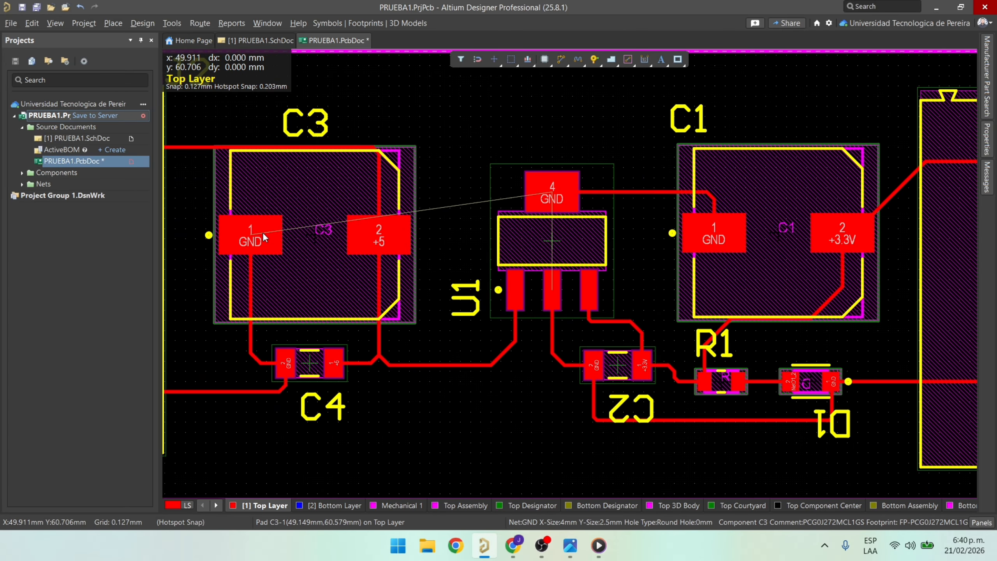
left_click(263, 236)
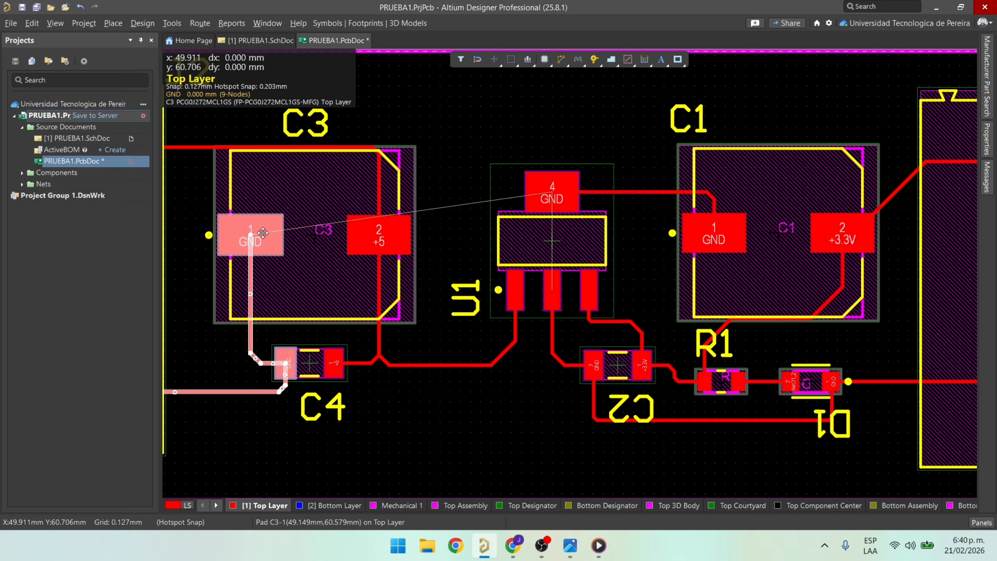
left_click(348, 89)
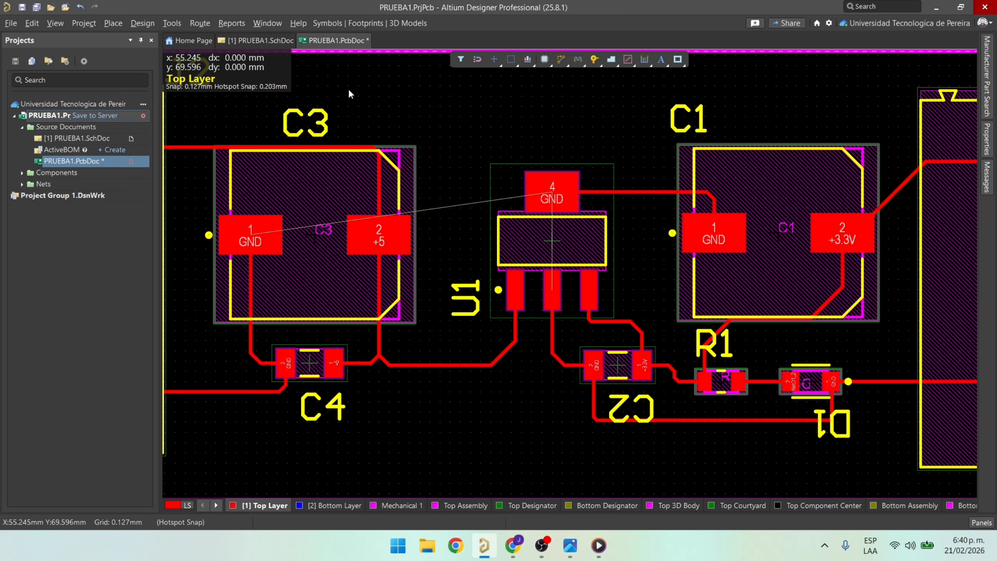
left_click(245, 234)
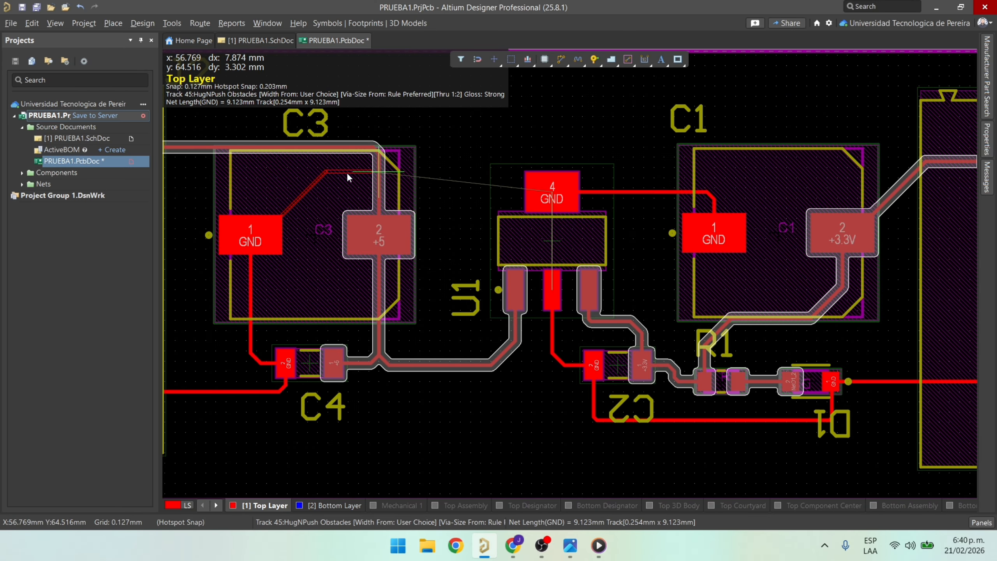
right_click(265, 176)
left_click(285, 386)
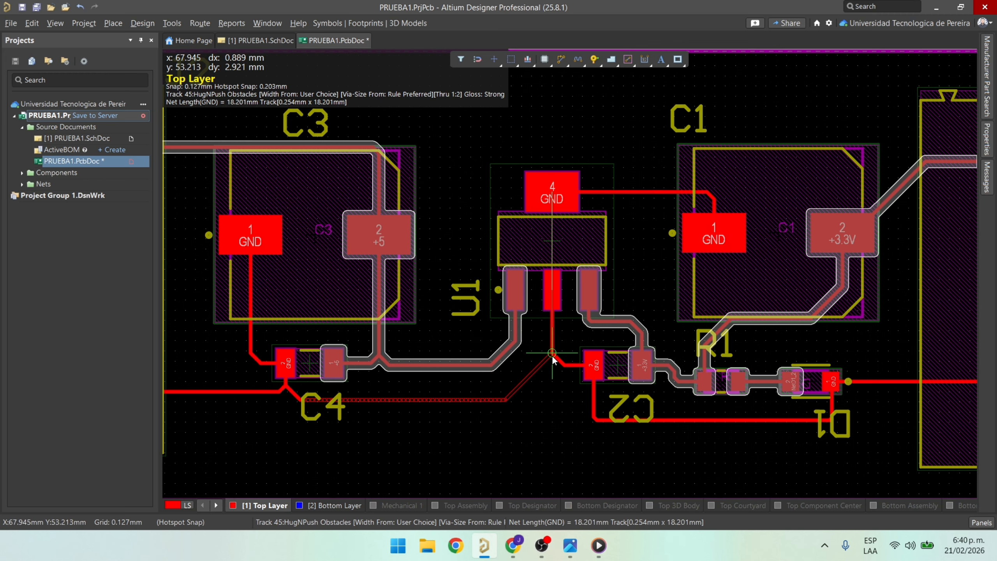
right_click(530, 369)
right_click(276, 393)
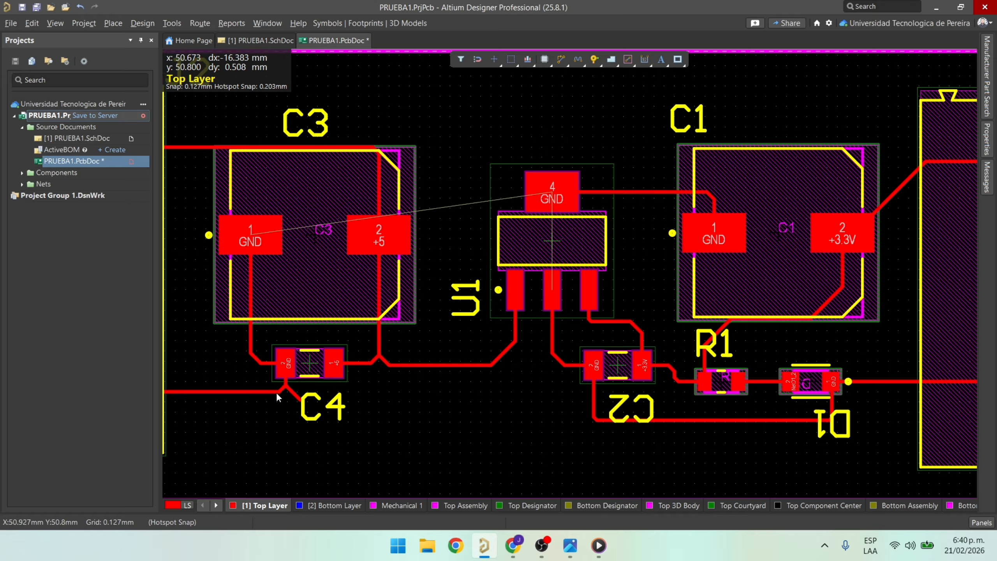
Route a GND track about 3.6 mm outward from C3 pad 1 on the Top Layer, ending with a via to the Bottom Layer.
scroll(241, 221, "up", 1, "ctrl")
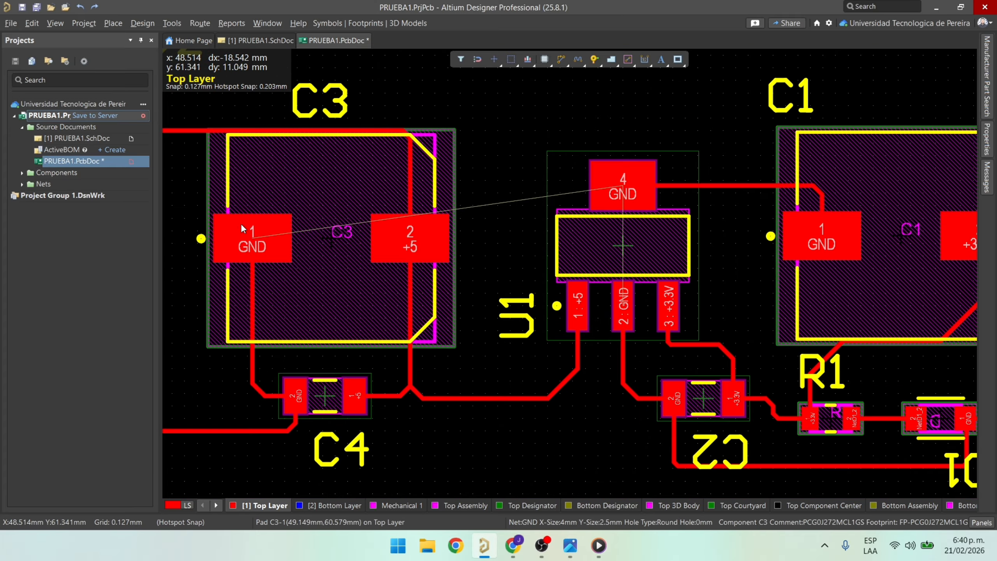
right_click_drag(241, 223, 371, 208)
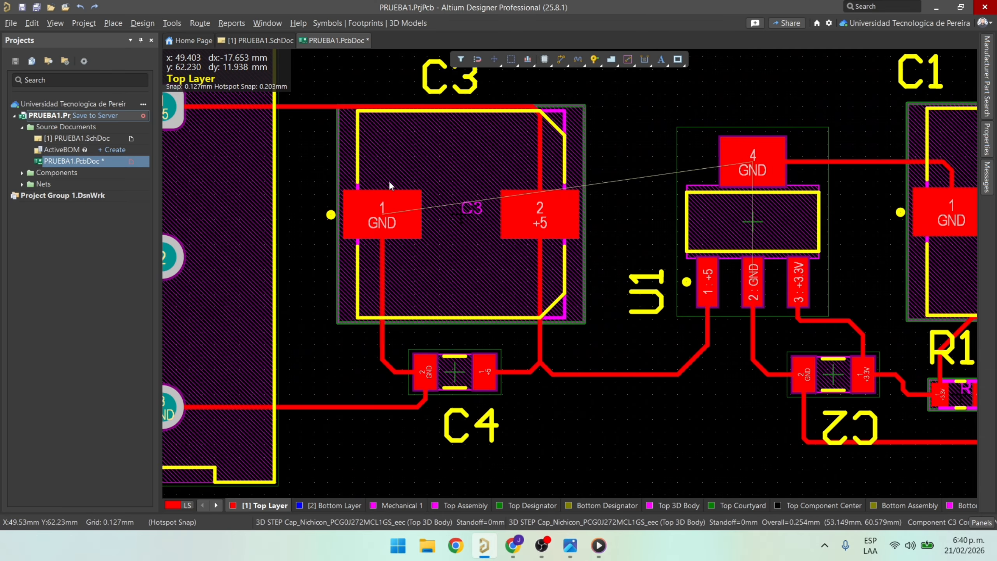
left_click(387, 220)
scroll(318, 212, "up", 4, "ctrl")
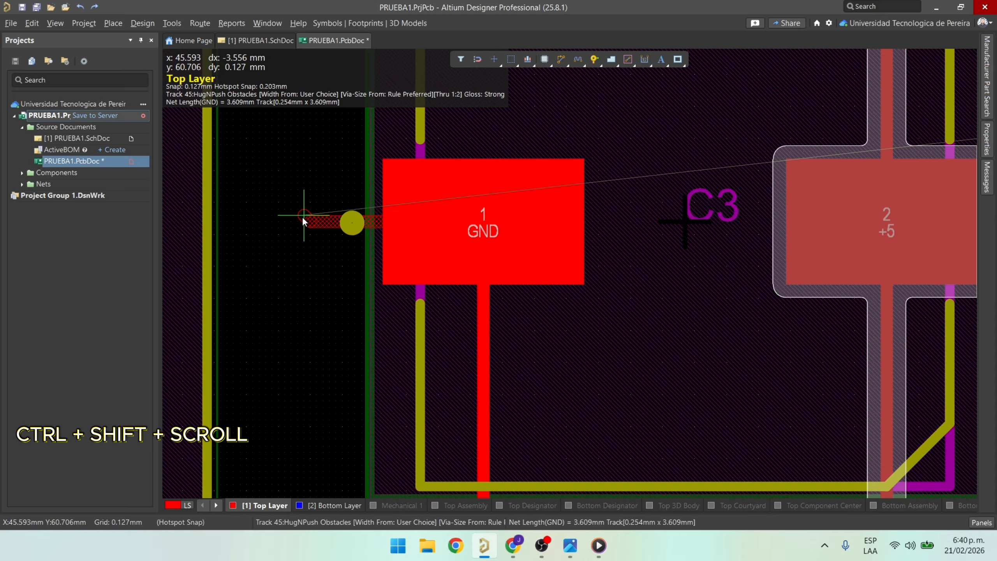
scroll(303, 221, "down", 1, "ctrl+shift")
scroll(303, 217, "up", 1, "ctrl+shift")
scroll(303, 218, "down", 1, "ctrl+shift")
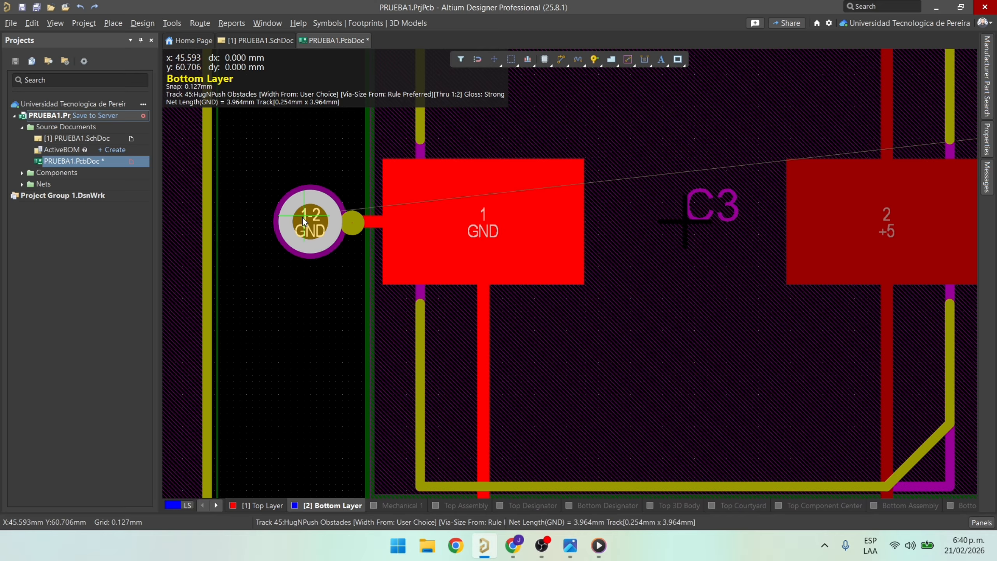
Route the GND track on the Bottom Layer from the via up past C3 and across to just above U1's pad 4.
scroll(309, 177, "down", 2, "ctrl")
scroll(309, 180, "down", 3, "ctrl")
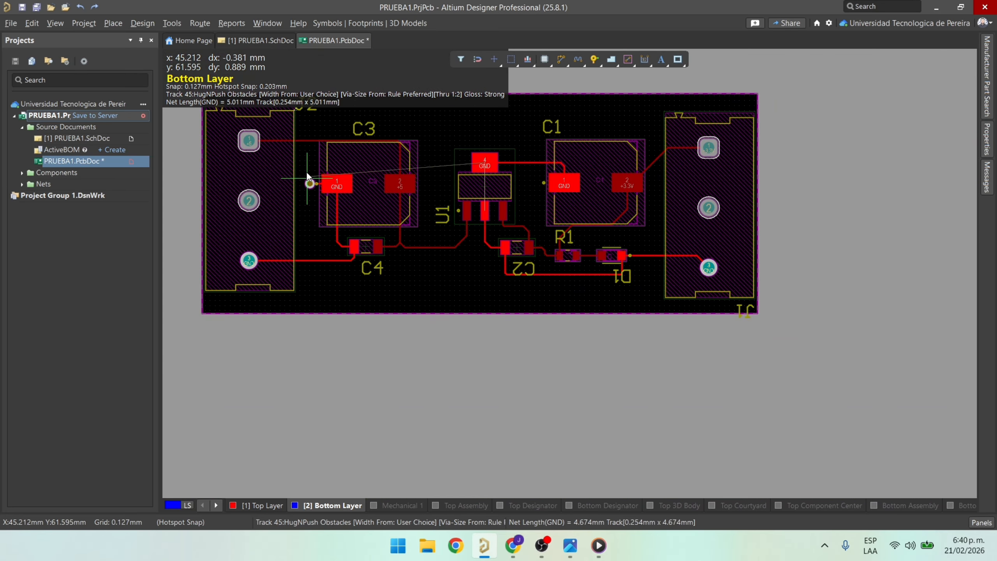
left_click(316, 140)
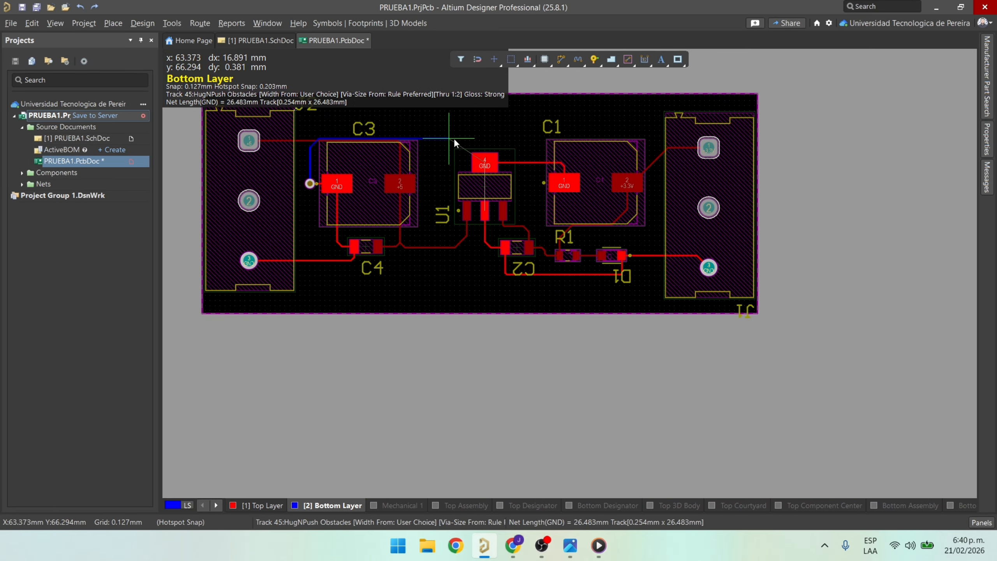
scroll(481, 141, "up", 4, "ctrl")
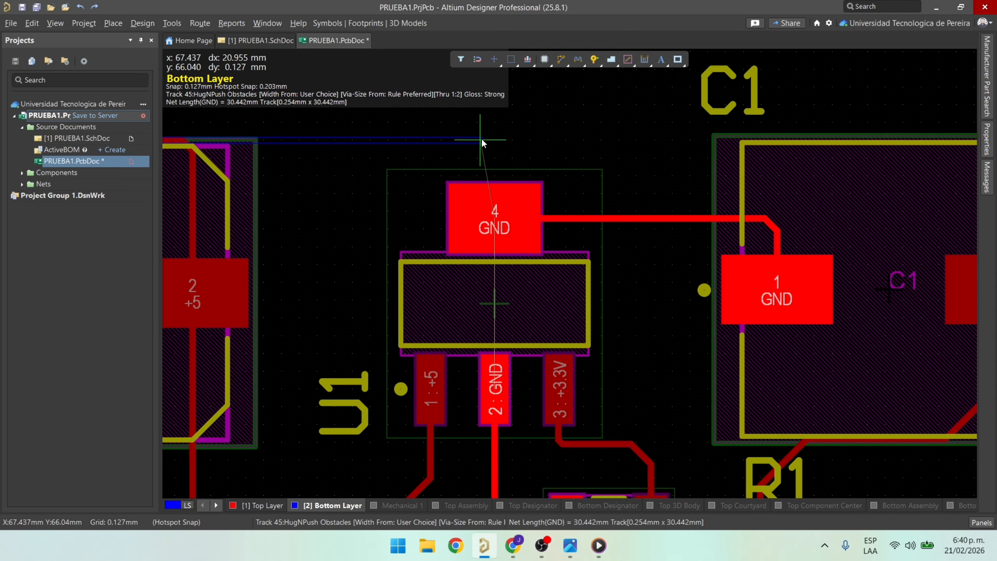
left_click(487, 141)
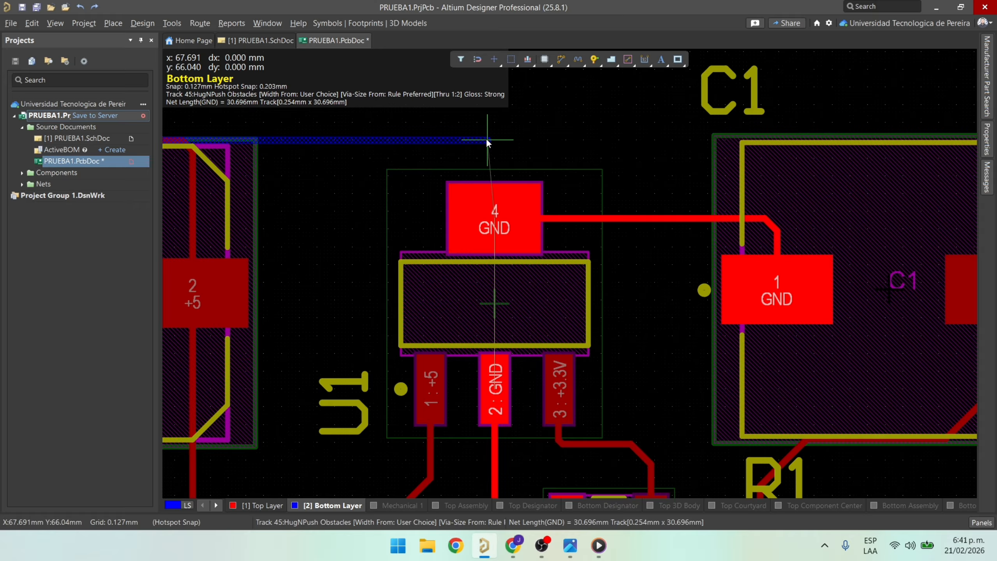
Add a via back to the Top Layer above U1, connect it to U1's GND pad 4 and finish routing.
scroll(487, 142, "up", 1, "ctrl+shift")
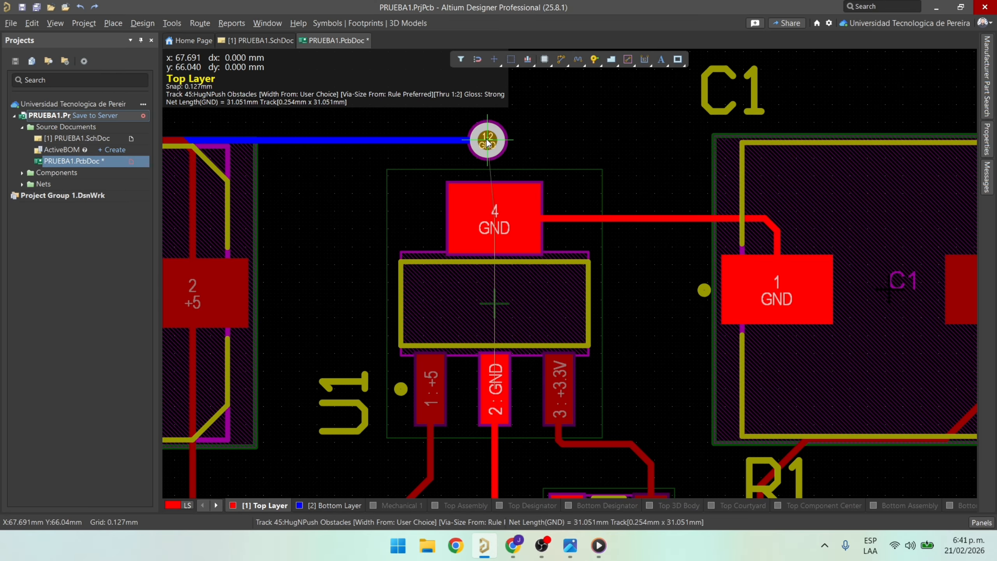
left_click(494, 221)
scroll(523, 185, "down", 5, "ctrl")
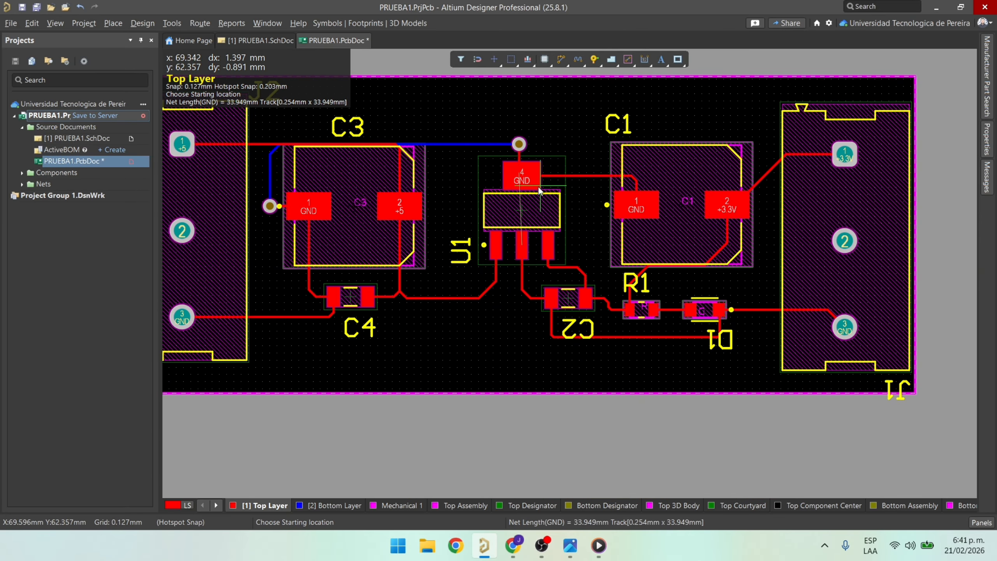
scroll(539, 190, "up", 4, "ctrl")
scroll(534, 188, "down", 4, "ctrl")
scroll(531, 274, "up", 2, "ctrl")
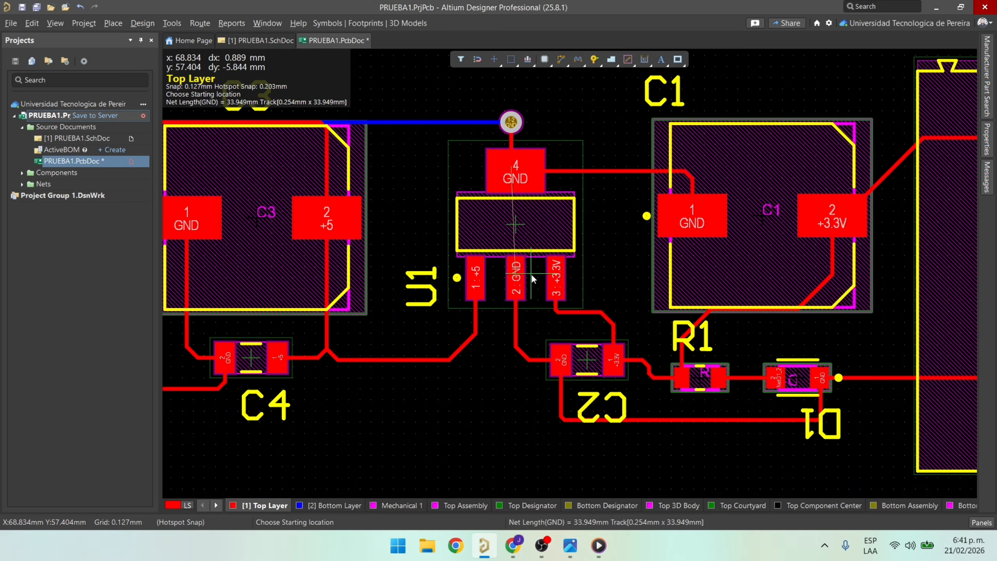
key("Escape")
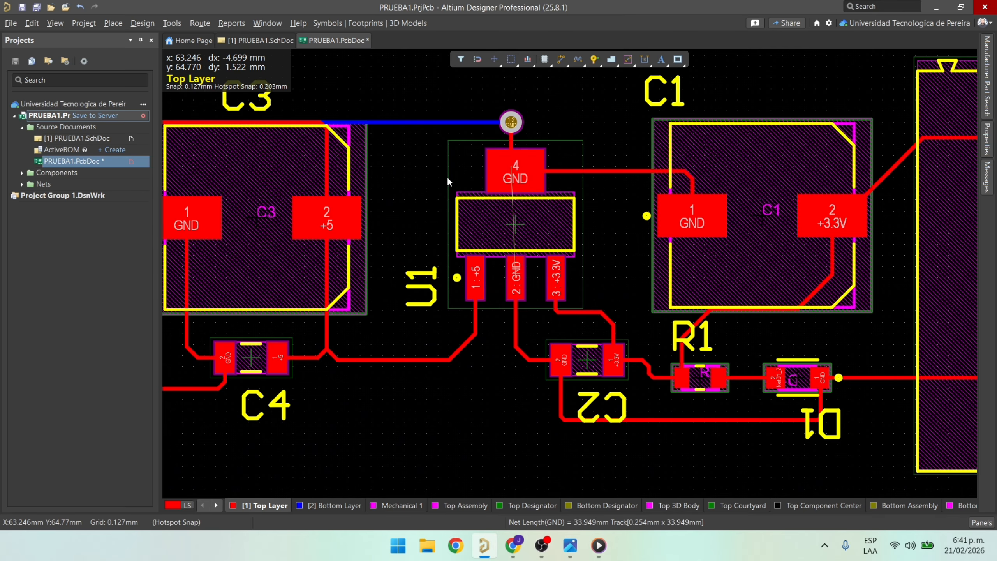
right_click(544, 211)
Place the C2, R1 and D1 designators directly below their components, turning the upside-down C2 and D1 texts upright.
right_click_drag(432, 178, 533, 187)
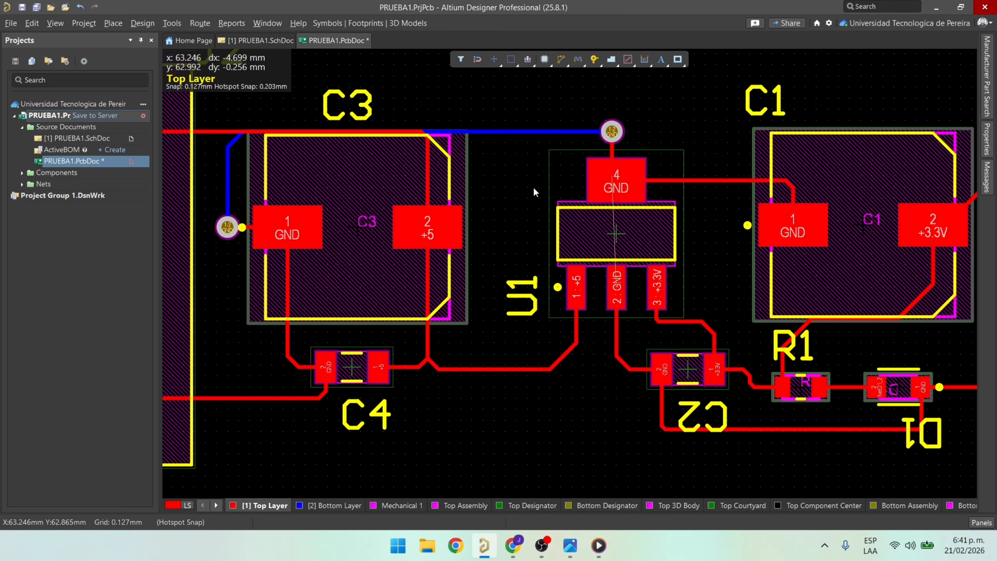
scroll(533, 187, "down", 3, "ctrl")
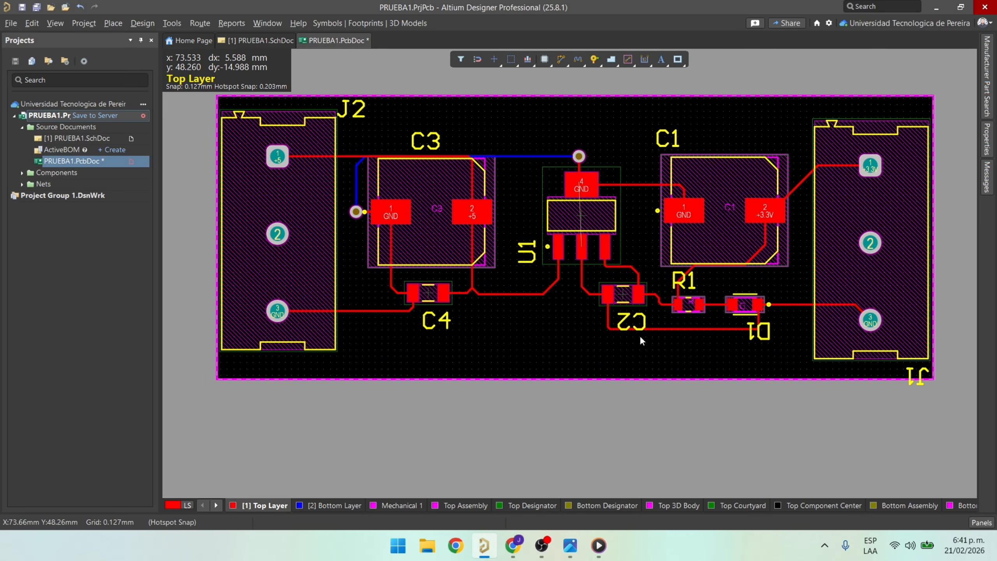
mouse_move(632, 325)
left_mouse_down()
mouse_move(589, 300)
mouse_move(625, 322)
left_mouse_up()
left_click_drag(685, 284, 695, 329)
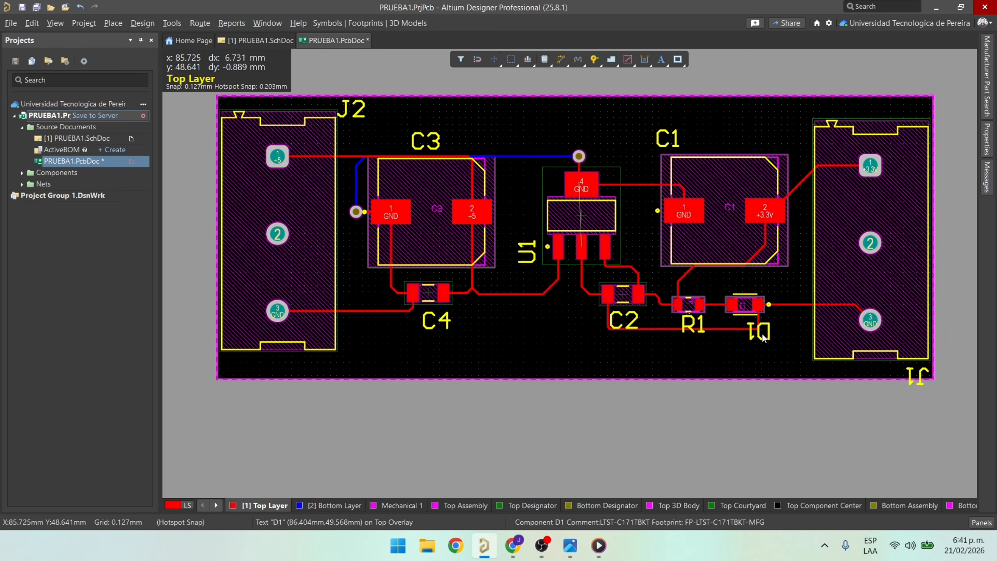
scroll(762, 331, "up", 3, "ctrl")
key("space")
key("space")
left_click_drag(762, 332, 727, 319)
Turn the J1 designator upright beside the connector's lower inner corner and centre the C1 designator above its capacitor.
scroll(738, 321, "down", 3, "ctrl")
right_click_drag(713, 319, 588, 317)
left_click_drag(741, 355, 631, 333)
key("space")
key("space")
left_click_drag(537, 148, 593, 151)
Adjust the J2 and C3 designators beside their components and turn the U1 designator horizontal next to the regulator.
right_click_drag(326, 184, 445, 197)
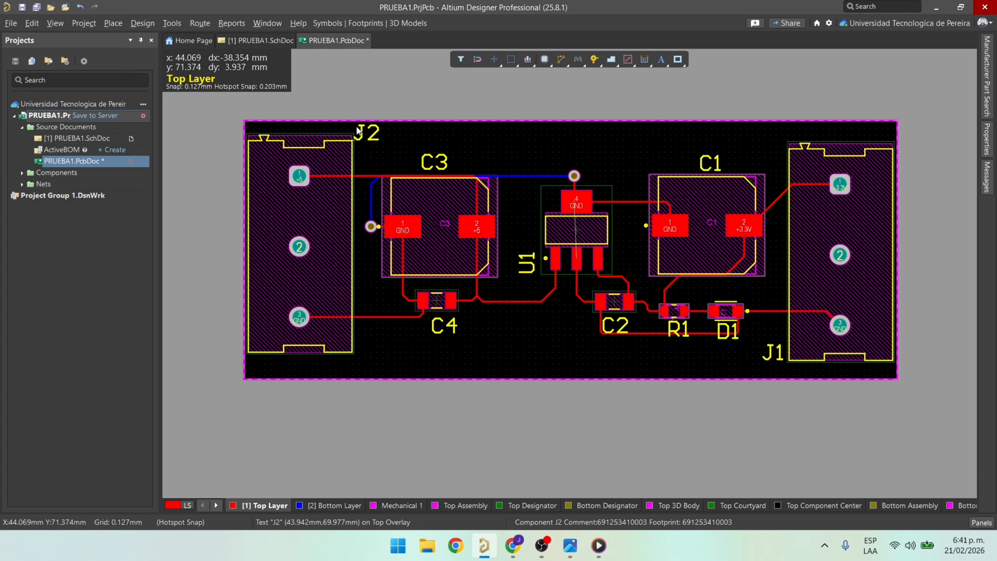
left_click_drag(372, 135, 368, 151)
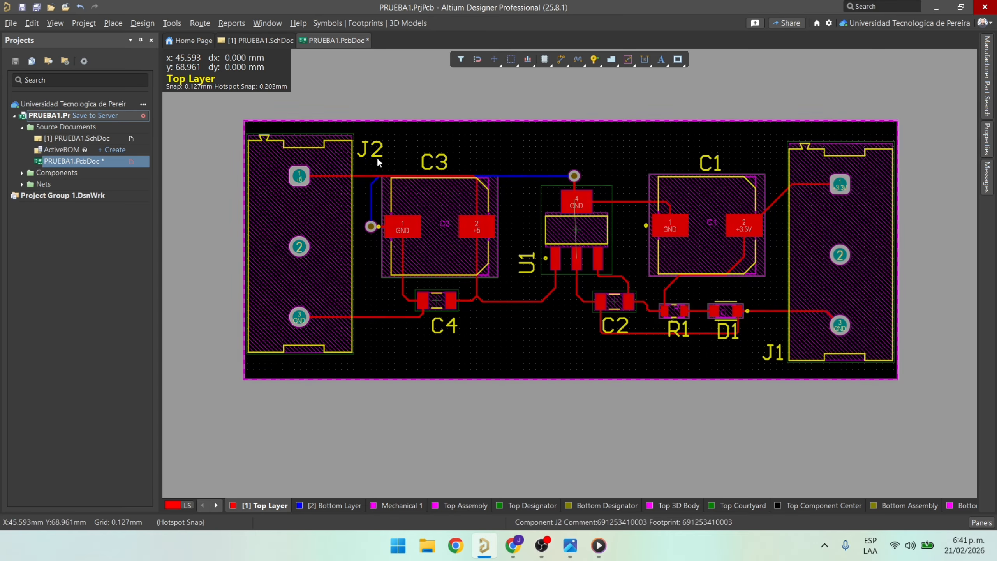
left_click_drag(434, 165, 436, 169)
left_click(436, 168)
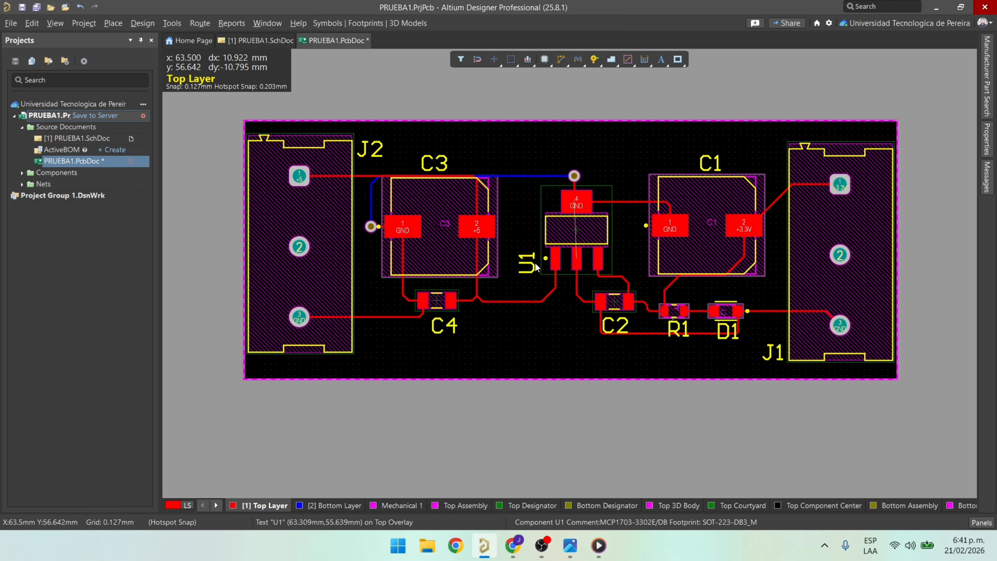
left_click_drag(527, 263, 529, 267)
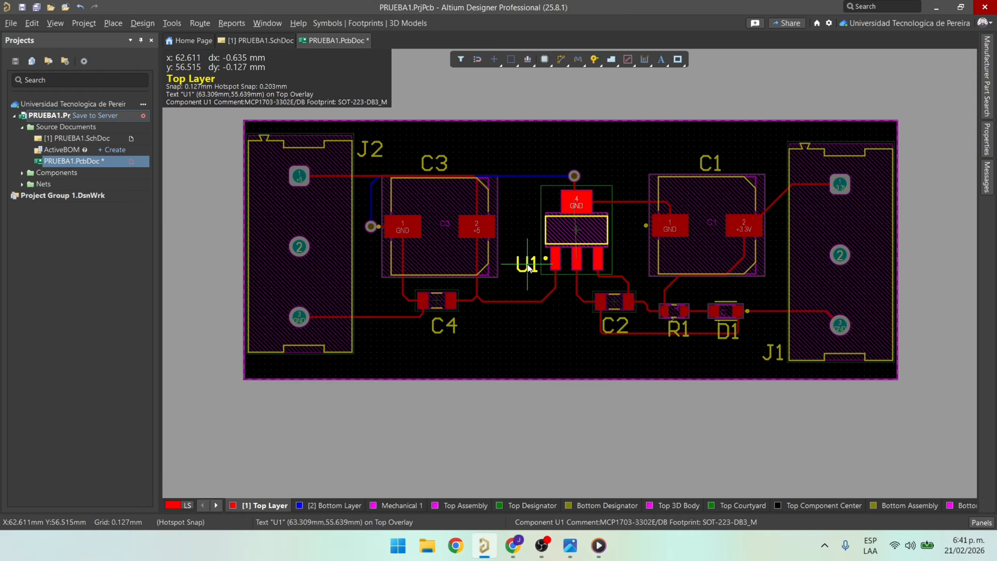
left_click(528, 265)
Inspect the board in 3D, examining which way connector J1's wire openings face, and return to J1 in the 2D layout.
key("3")
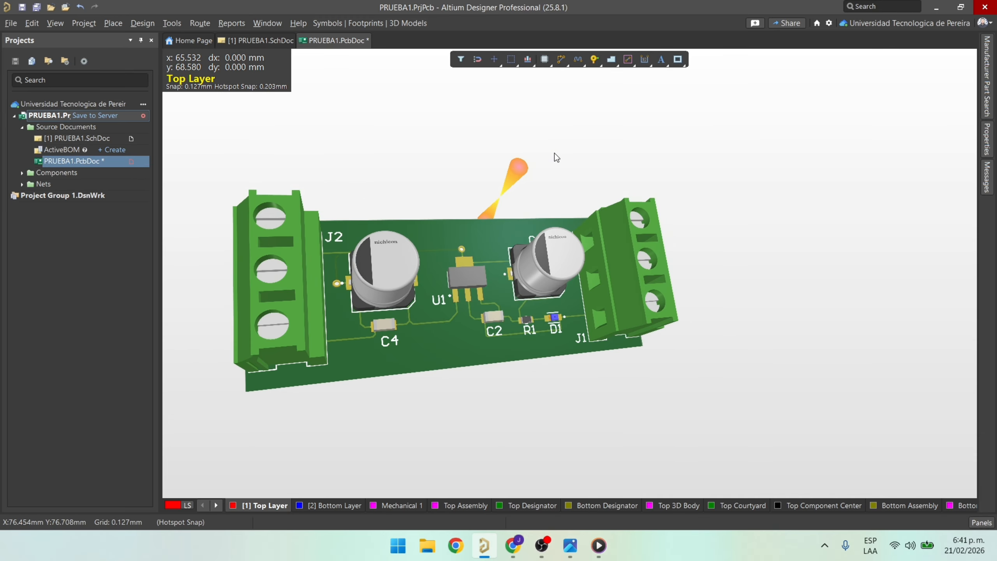
right_click_drag(575, 251, 679, 318, "shift")
scroll(555, 289, "up", 5, "ctrl")
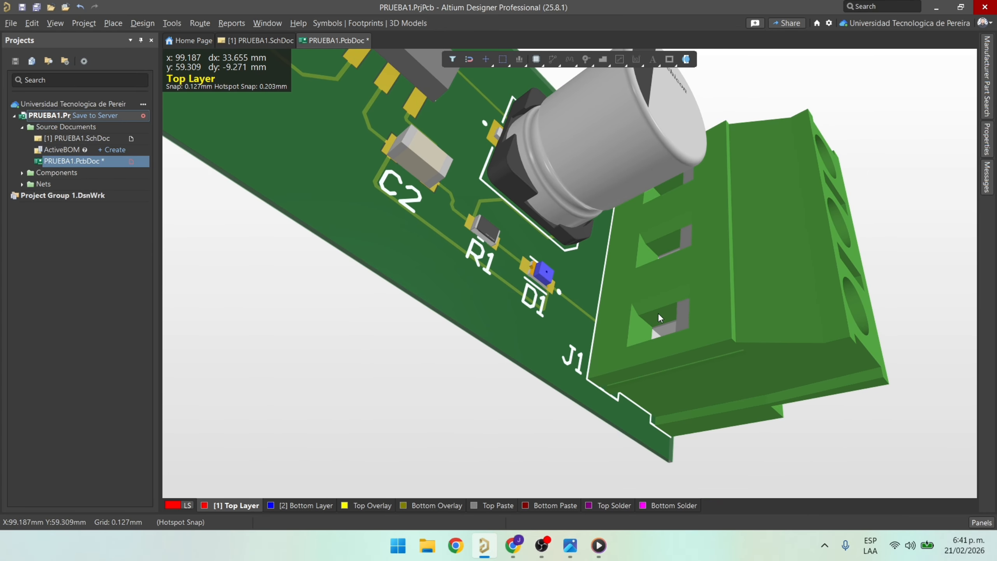
scroll(675, 225, "down", 5, "ctrl")
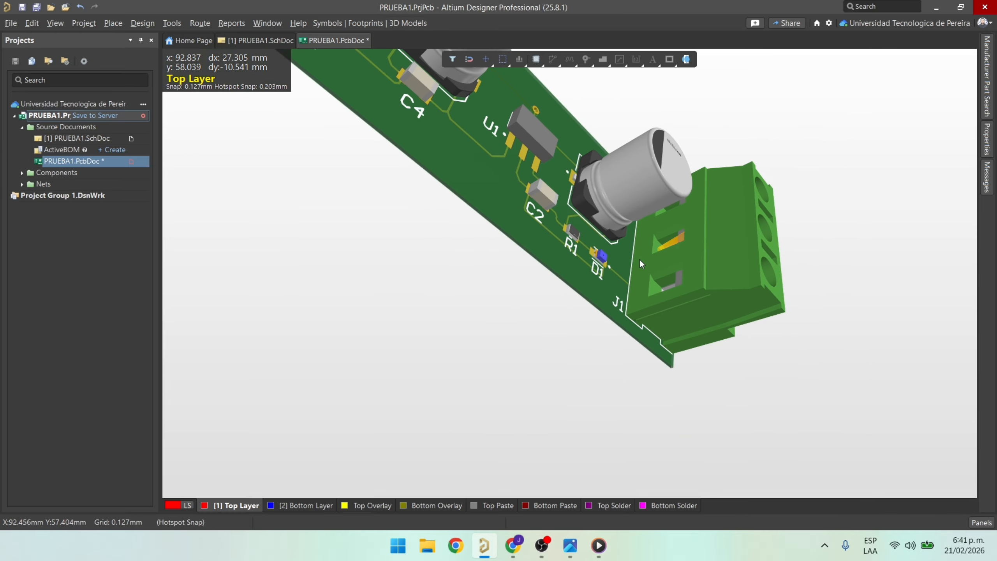
key("2")
scroll(641, 263, "up", 5, "ctrl")
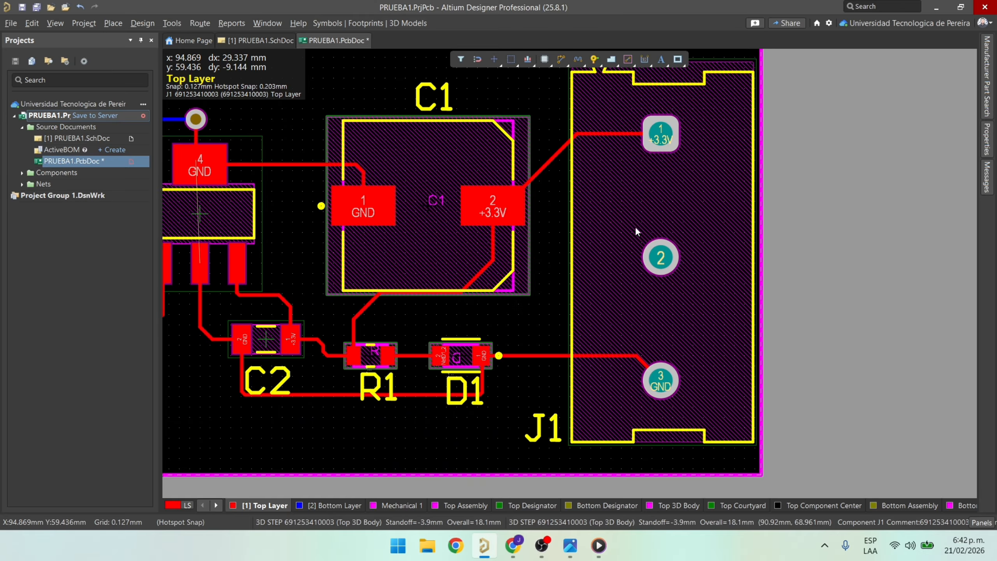
scroll(610, 170, "up", 3, "ctrl")
scroll(568, 169, "down", 5, "ctrl")
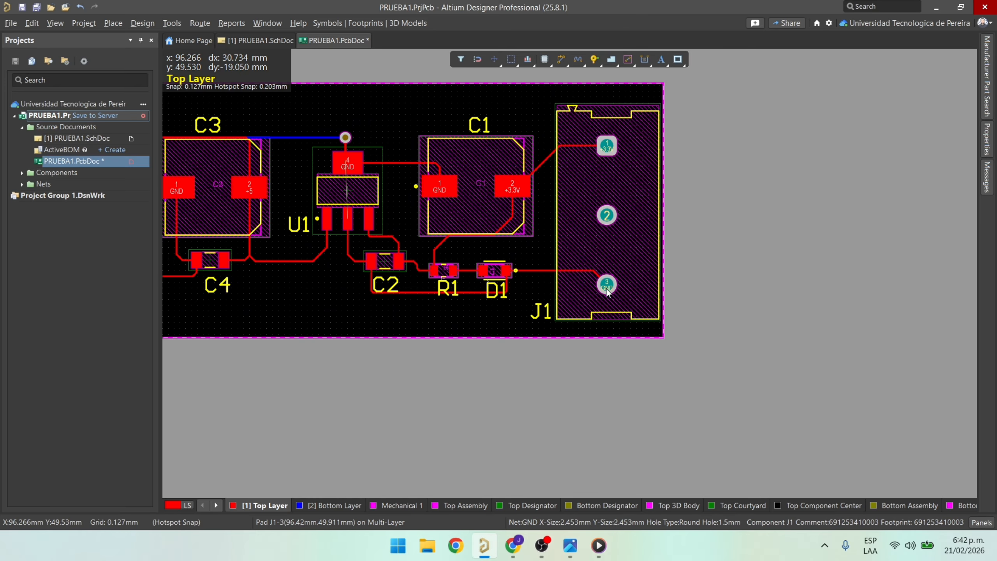
Reshape the +3.3V track between C1 pad 2 and J1 pad 1 so it leaves the C1 pad horizontally before angling up.
scroll(544, 167, "up", 4, "ctrl")
left_click_drag(534, 162, 537, 211)
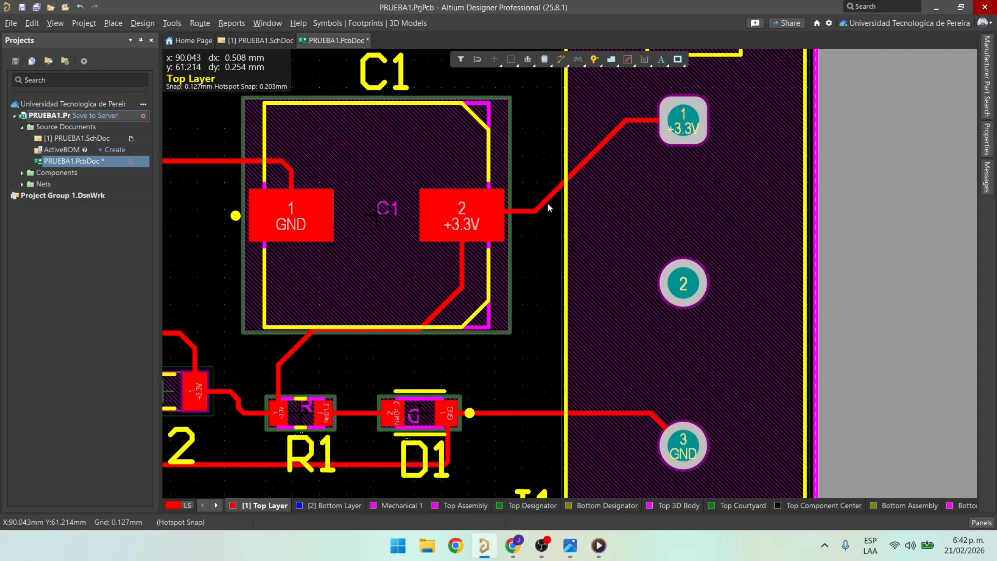
scroll(547, 202, "down", 2, "ctrl")
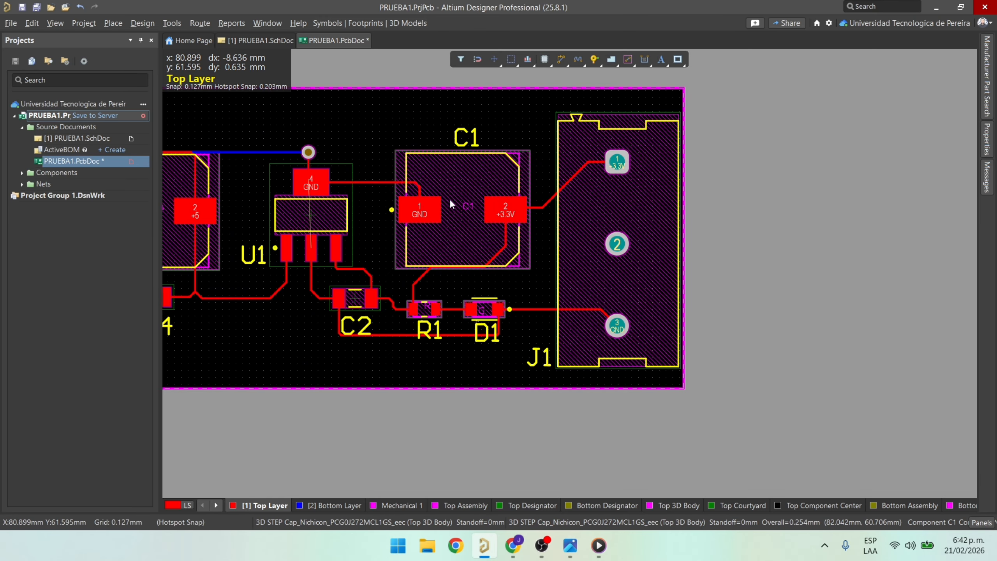
In the PRUEBA1.SchDoc schematic, delete the wires connected to pins 1 and 3 of connector J1.
right_click_drag(391, 219, 494, 209)
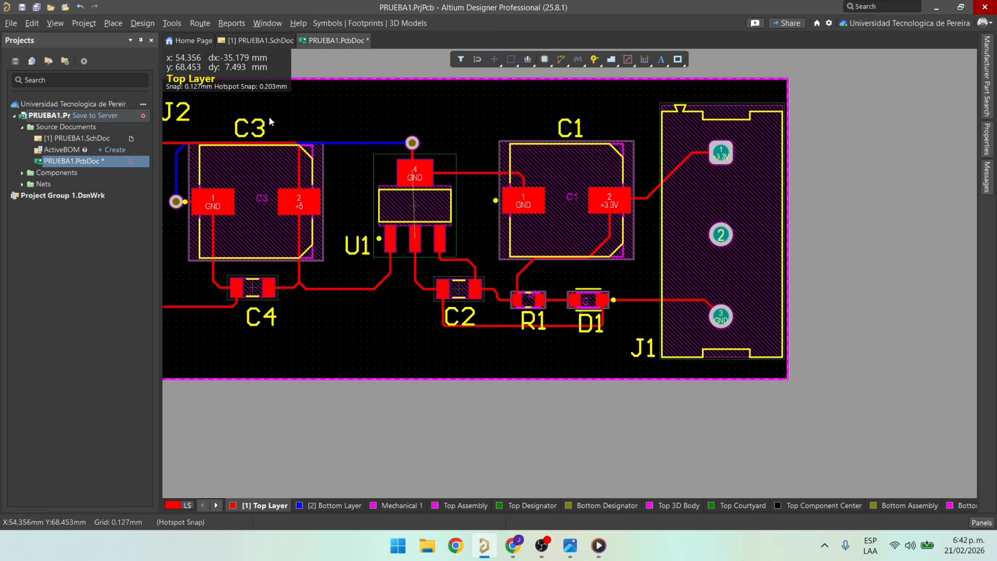
left_click(262, 40)
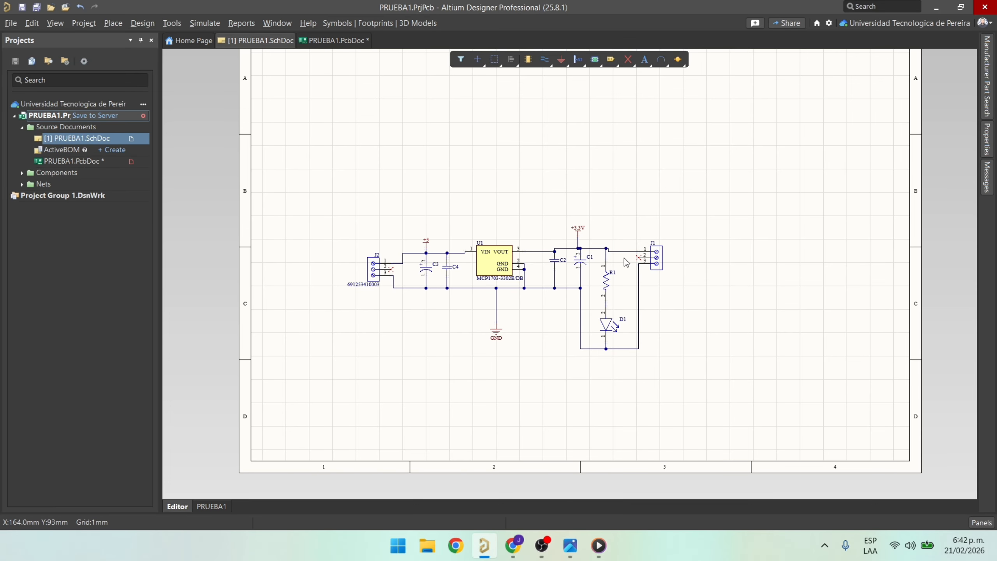
right_click_drag(613, 209, 466, 145)
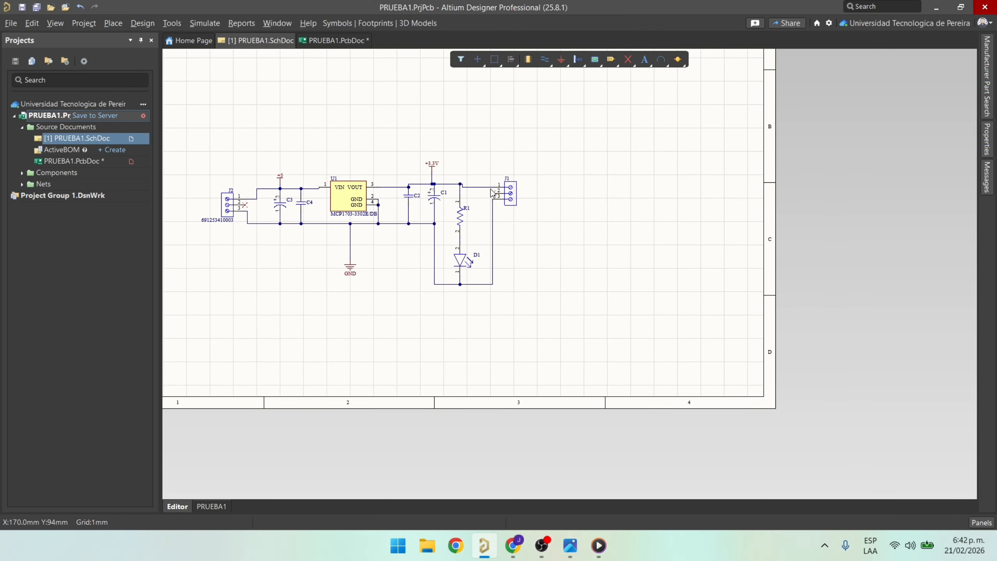
scroll(491, 190, "up", 8, "ctrl")
left_click(493, 201)
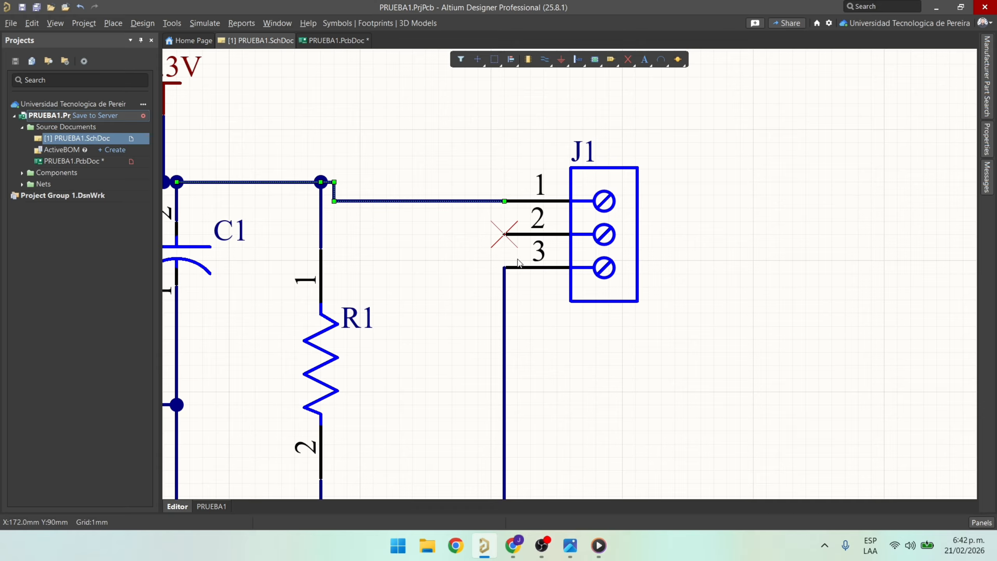
key("Delete")
left_click(506, 291)
key("Delete")
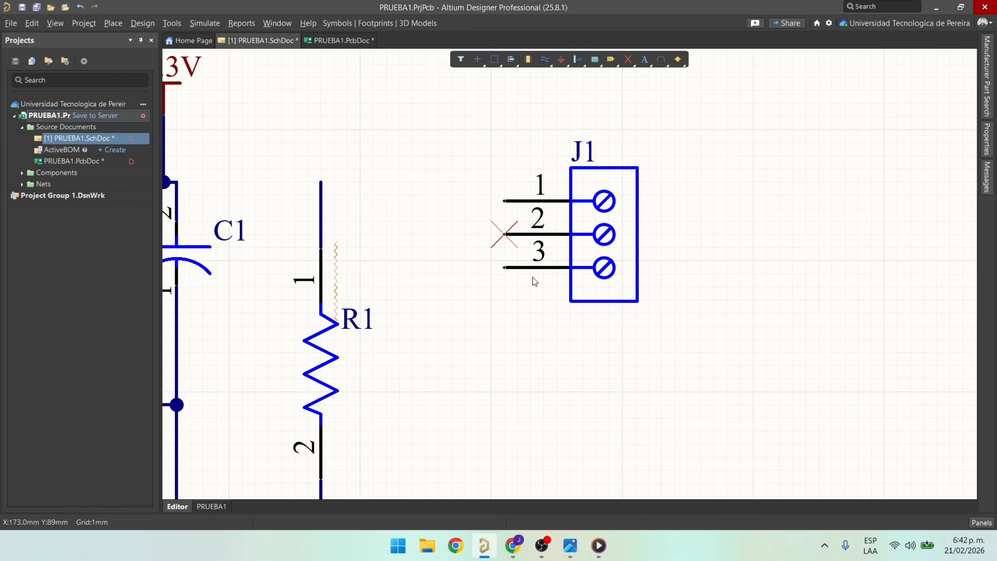
Flip connector J1 vertically so its pin order is reversed, and place its designator above the symbol.
left_click_drag(589, 238, 505, 234)
key("y")
left_click(505, 235)
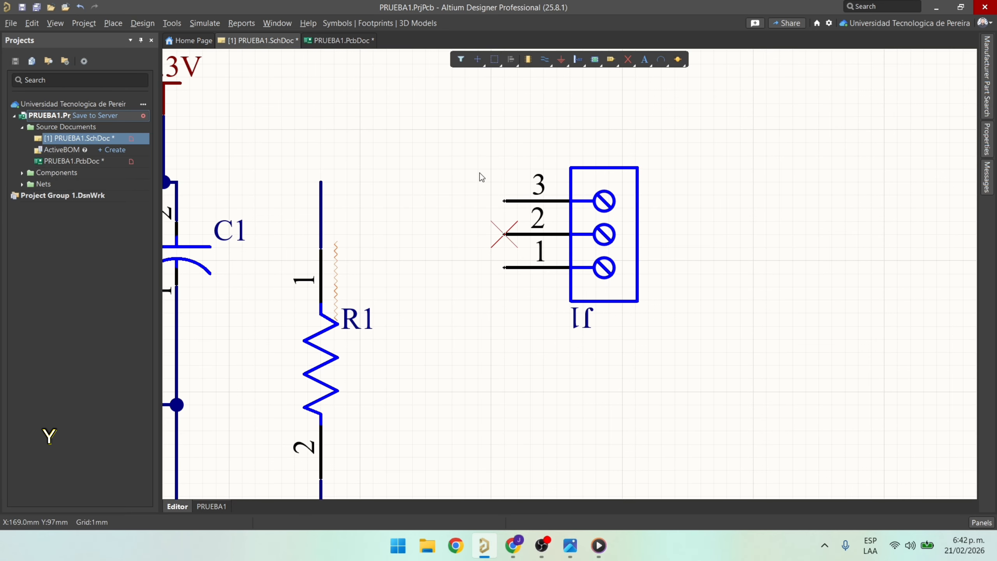
left_click_drag(585, 319, 594, 149)
Wire J1 pin 3 to the top of R1 and on to the +3.3V node at C1 pin 2.
scroll(515, 152, "up", 2, "ctrl")
right_click_drag(514, 154, 582, 151)
key("ctrl+w")
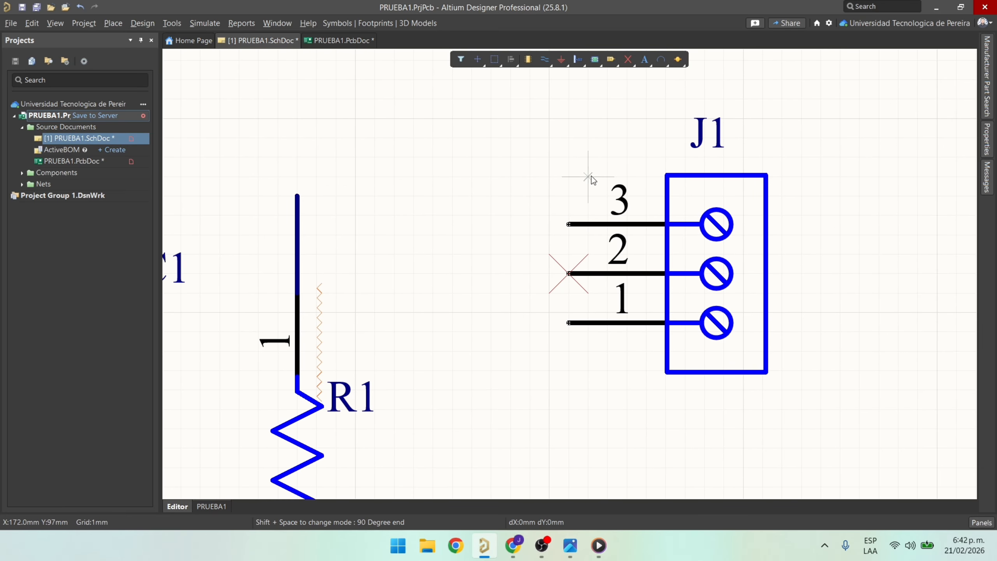
left_click(571, 225)
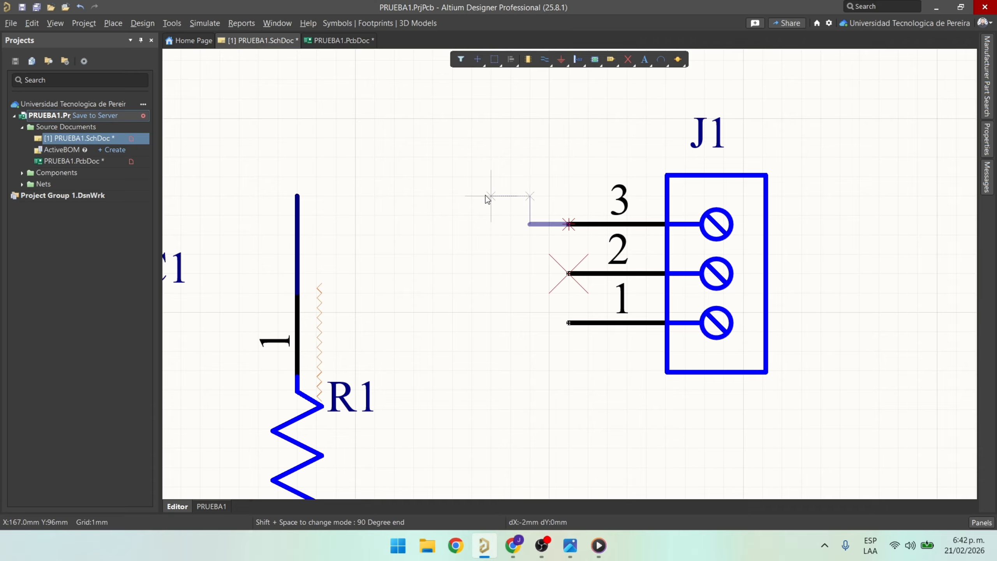
left_click(296, 195)
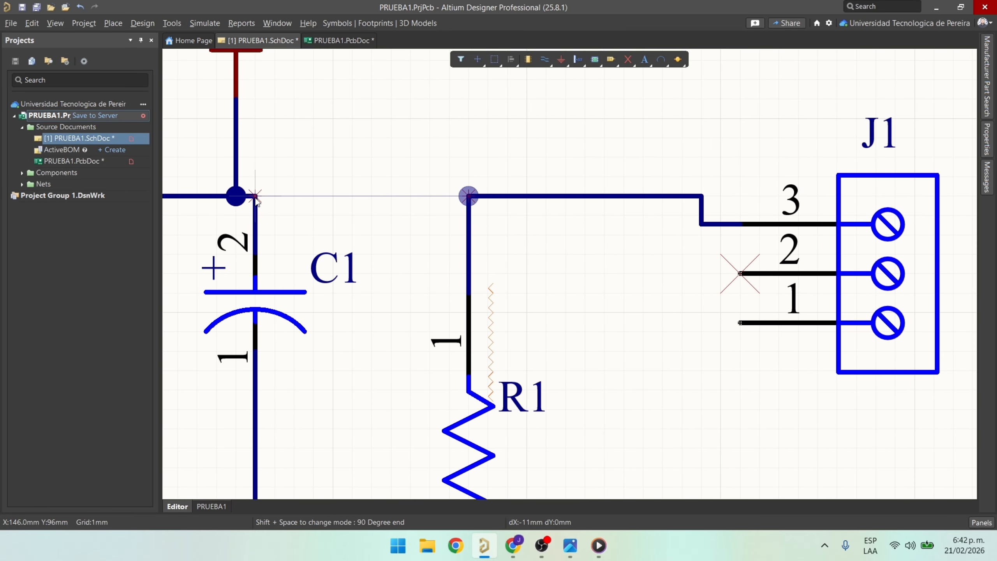
left_click(255, 196)
right_click(604, 400)
Wire the open end of the GND line below D1 to the LED's pin 1.
scroll(551, 321, "down", 4, "ctrl")
right_click_drag(583, 332, 511, 171)
scroll(470, 300, "up", 3, "ctrl")
scroll(535, 380, "up", 7, "ctrl")
key("ctrl+w")
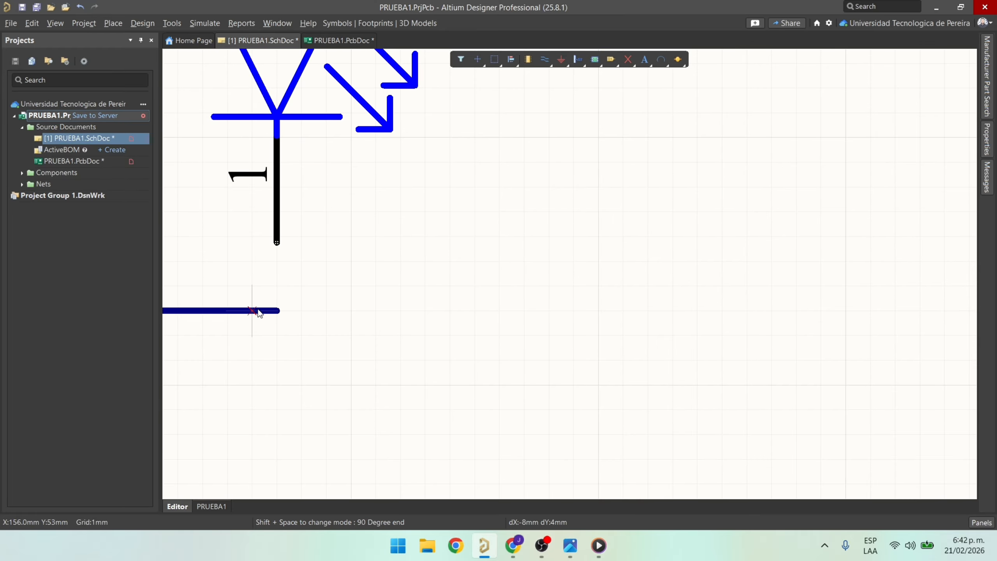
left_click(277, 310)
left_click(277, 242)
Wire the GND corner below D1 to J1 pin 1, running horizontally and then straight up to the pin.
left_click(277, 311)
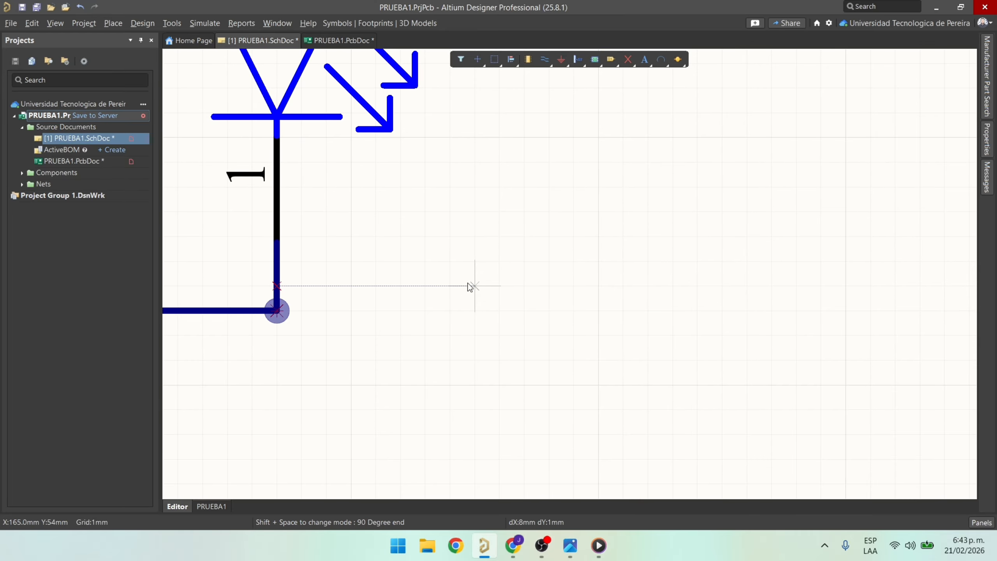
scroll(470, 287, "down", 5, "ctrl")
key("space")
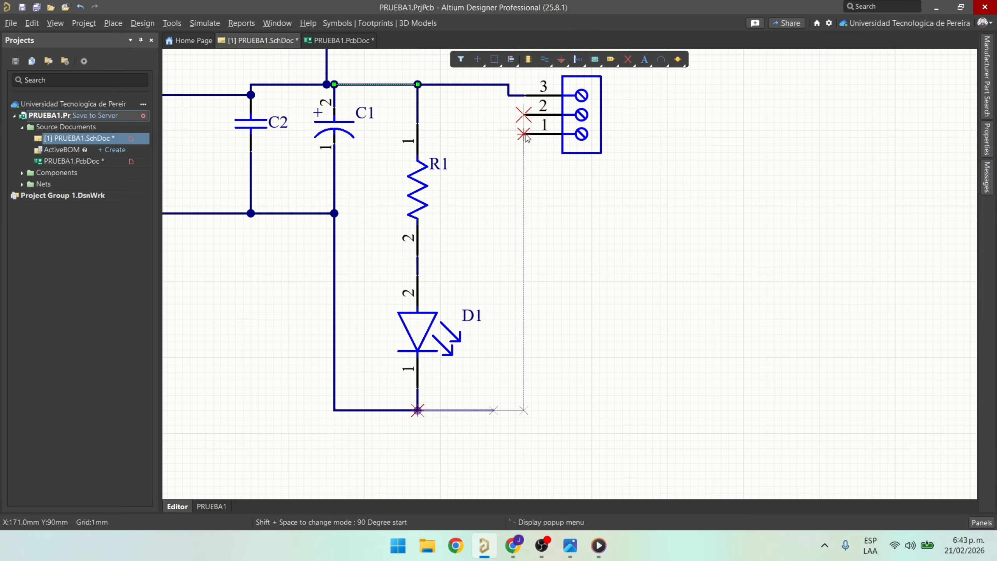
scroll(524, 134, "up", 5, "ctrl")
left_click(516, 149)
scroll(559, 195, "down", 7, "ctrl")
right_click(582, 227)
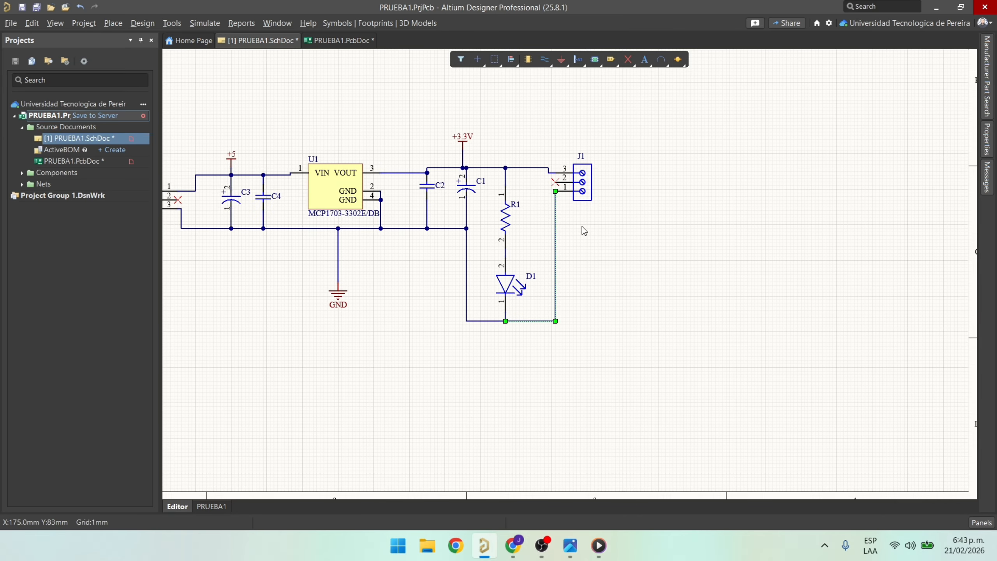
left_click(606, 240)
right_click_drag(356, 240, 503, 265)
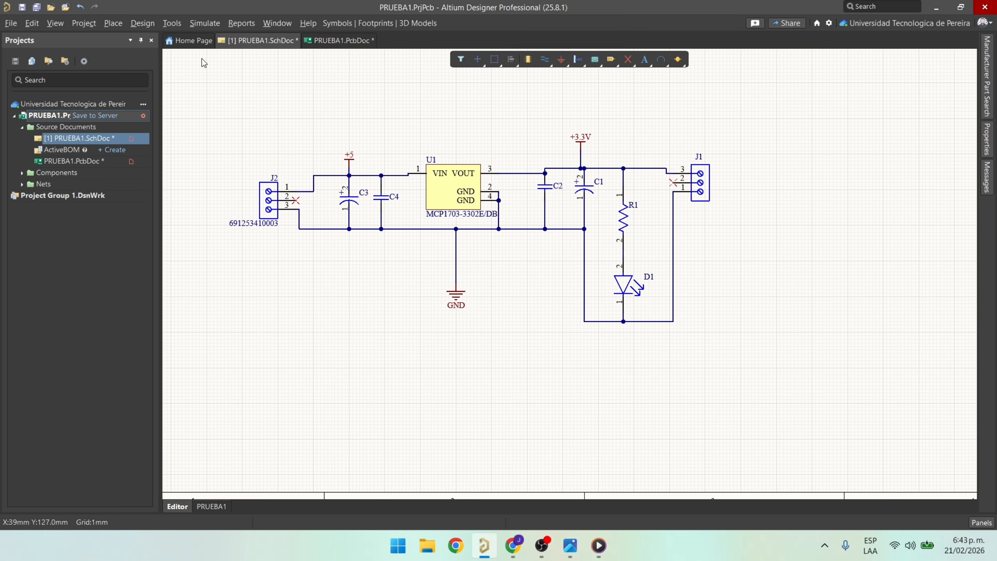
Save all documents and update PRUEBA1.PcbDoc from the schematic, validating and executing the J1 net changes.
left_click(37, 8)
left_click(140, 25)
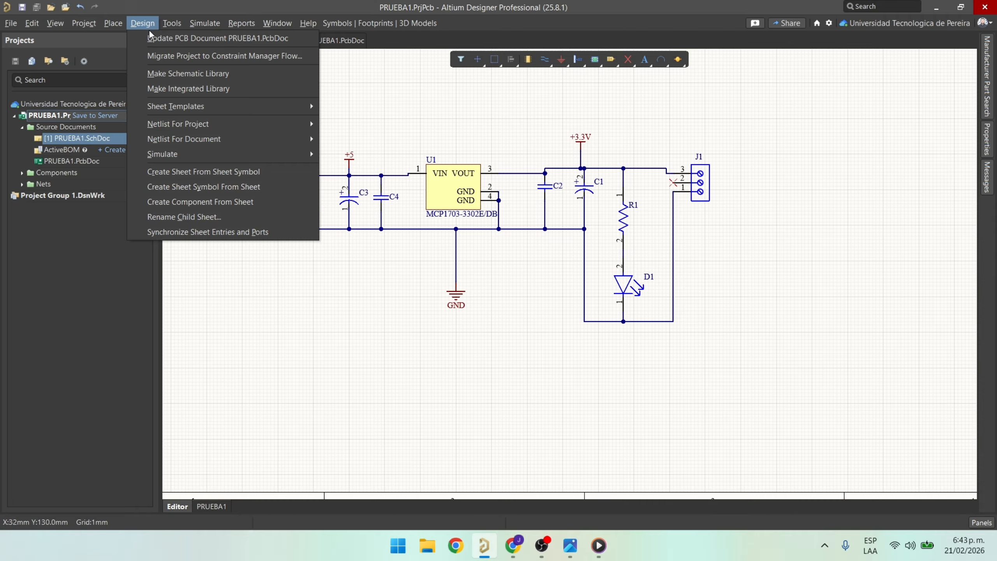
left_click(156, 39)
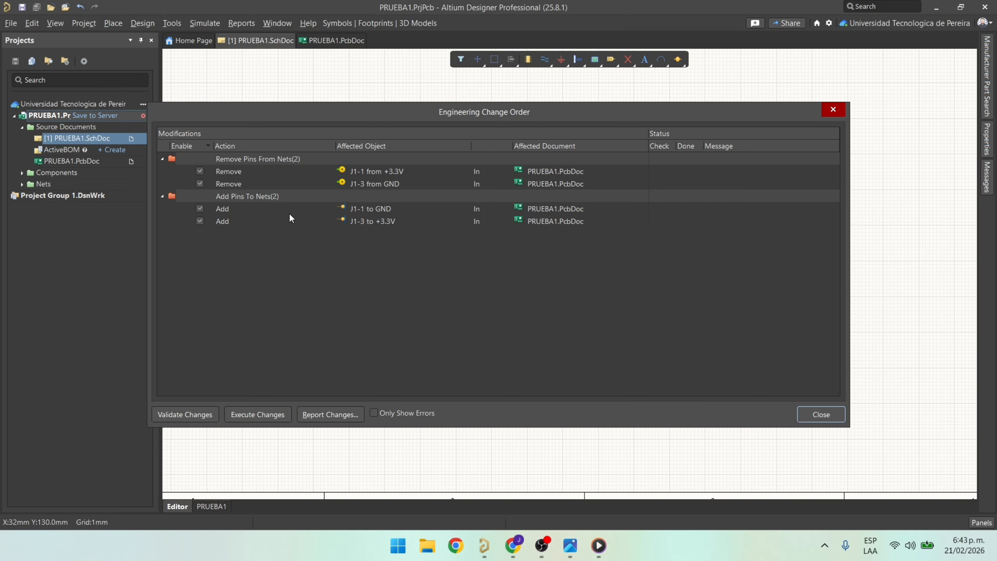
left_click(212, 414)
left_click(254, 415)
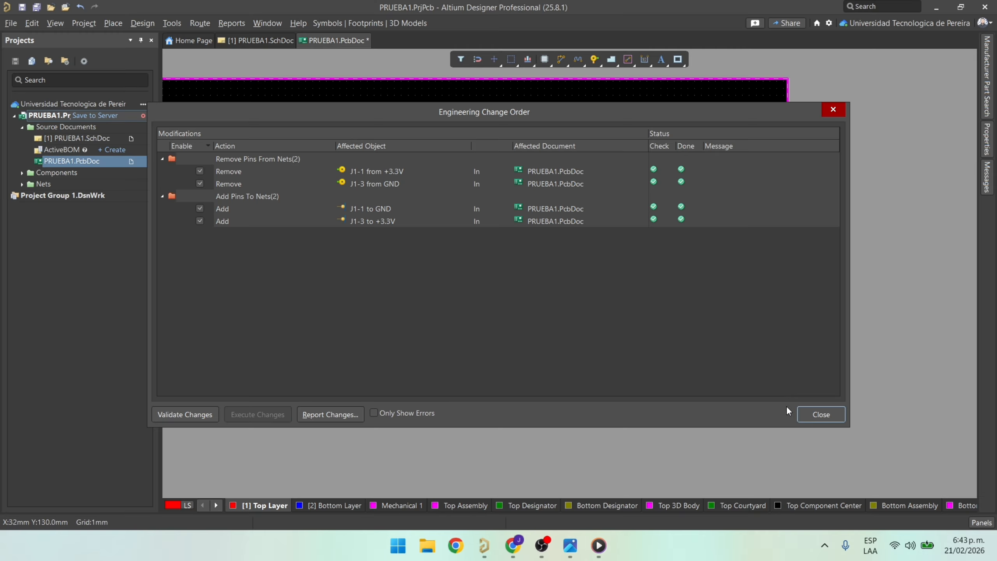
left_click(810, 417)
Rotate connector J1 by 180 degrees on the PCB so pads 1 and 3 meet the existing GND and +3.3V tracks.
scroll(745, 231, "up", 5, "ctrl")
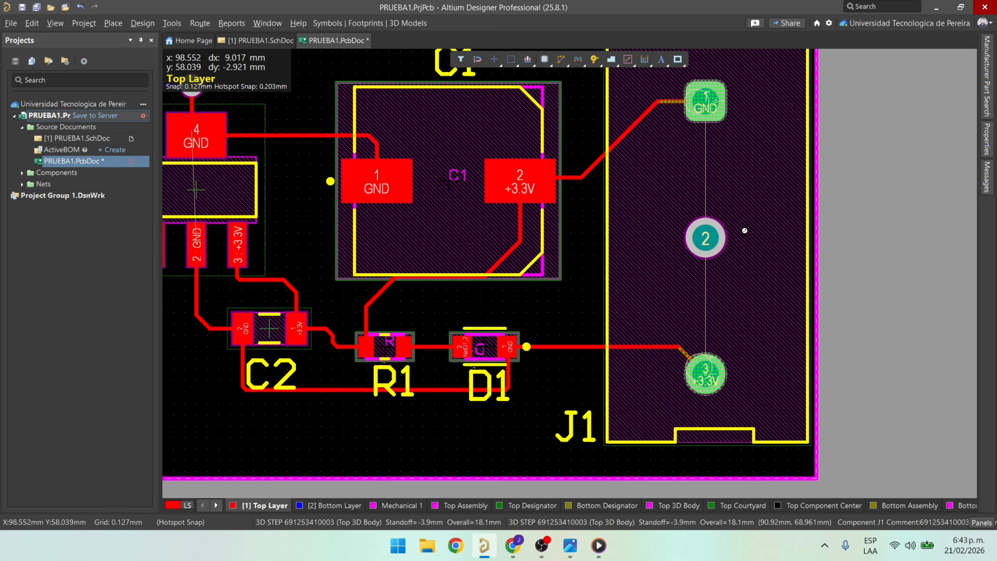
scroll(745, 232, "down", 3, "ctrl")
right_click_drag(745, 233, 618, 266)
scroll(550, 184, "up", 3, "ctrl")
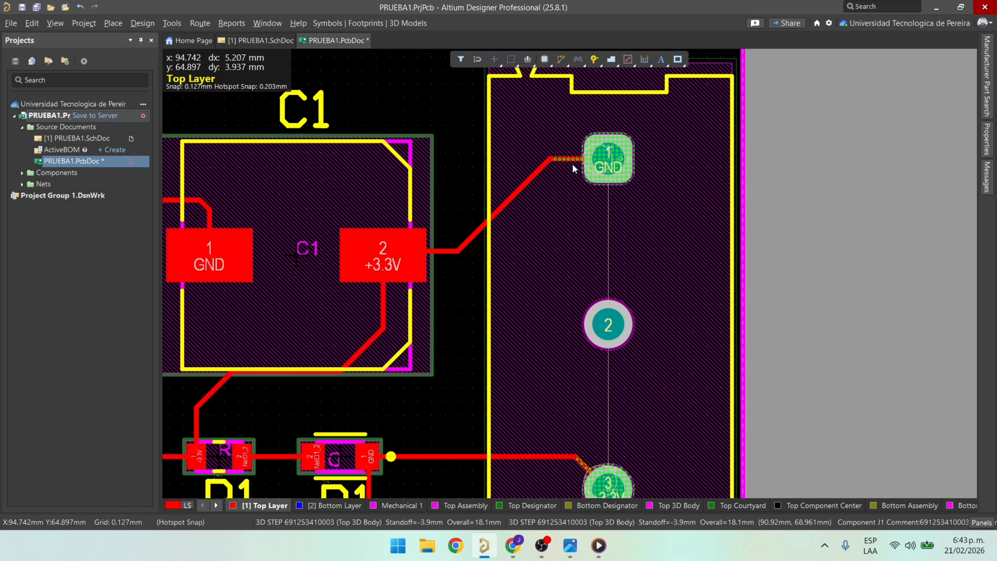
left_click(607, 165)
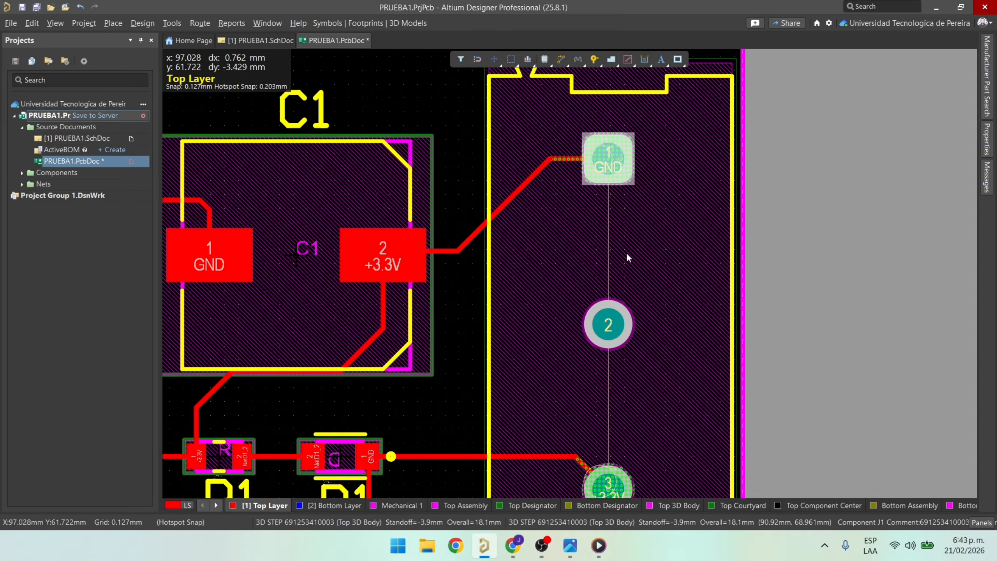
right_click_drag(641, 309, 601, 206)
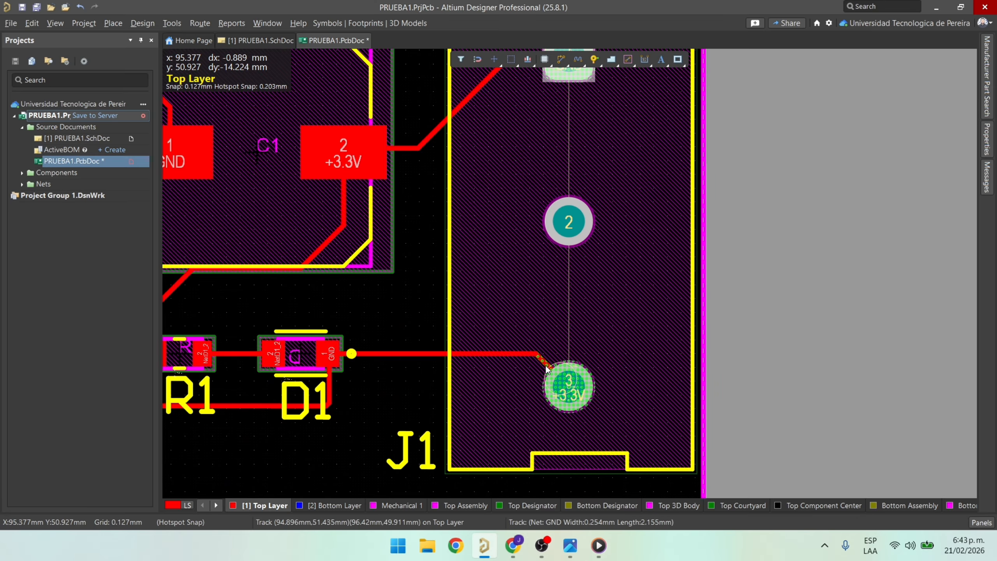
scroll(550, 365, "up", 2, "ctrl")
scroll(599, 334, "down", 6, "ctrl")
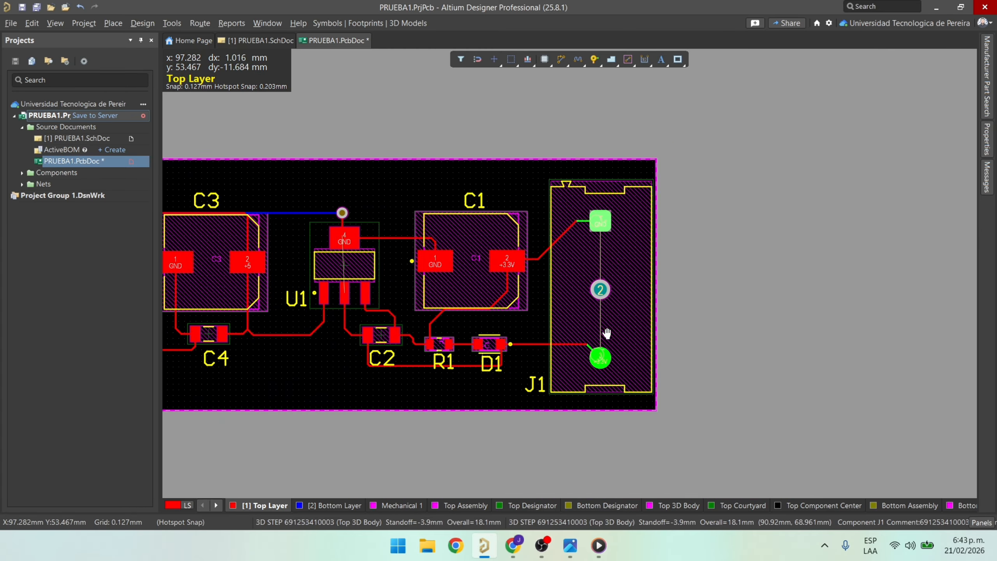
left_click_drag(608, 316, 596, 296)
key("space")
key("space")
scroll(680, 277, "up", 2, "ctrl")
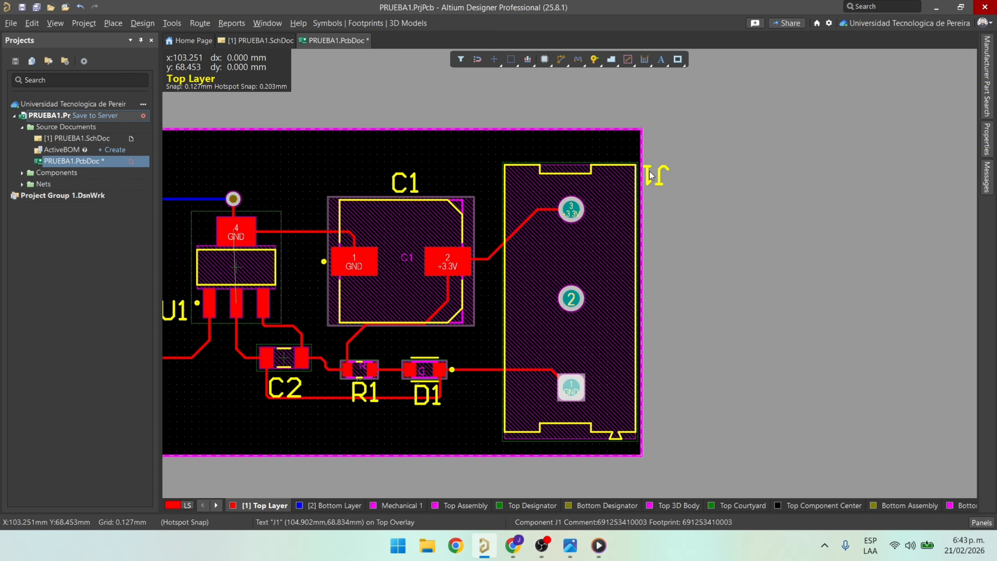
Rotate the J1 designator upright and place it centred above the connector outline.
left_click_drag(651, 175, 578, 152)
key("space")
key("space")
scroll(586, 246, "up", 3, "ctrl")
scroll(586, 246, "down", 2, "ctrl")
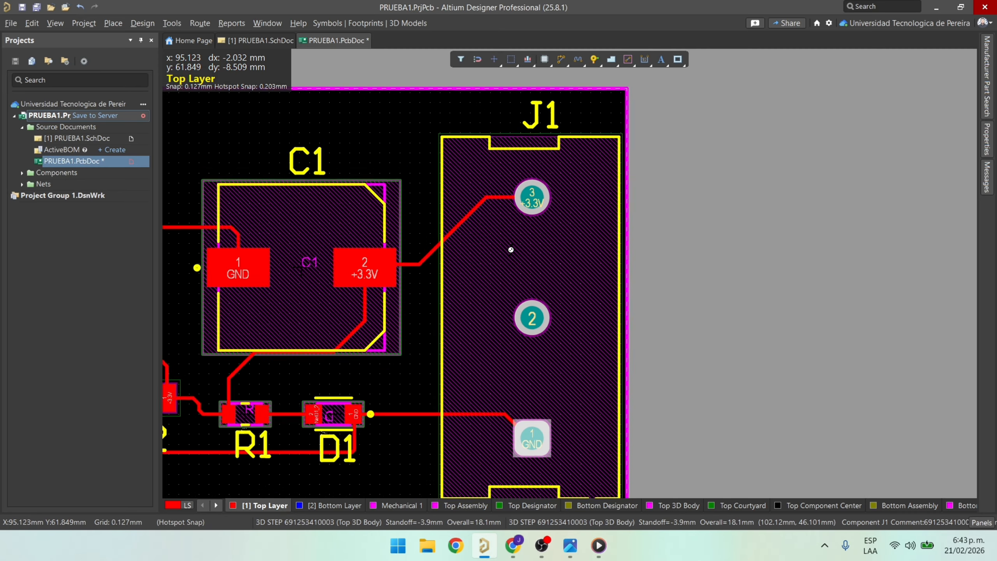
right_click_drag(628, 389, 684, 337)
left_click(719, 296)
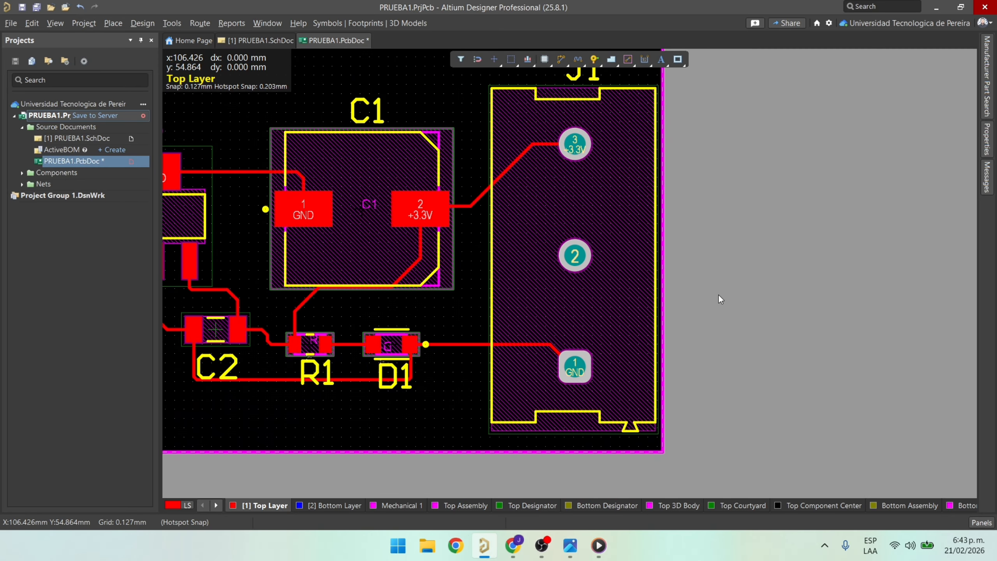
Inspect the board in 3D, examining the orientation of J1's wire openings, and return to the 2D layout.
key("3")
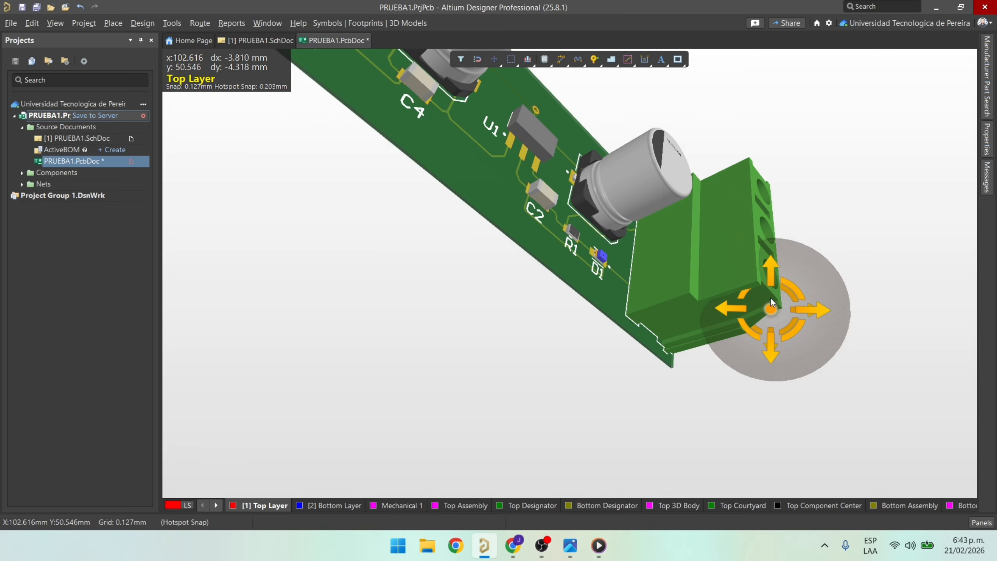
right_click_drag(770, 297, 742, 316, "shift")
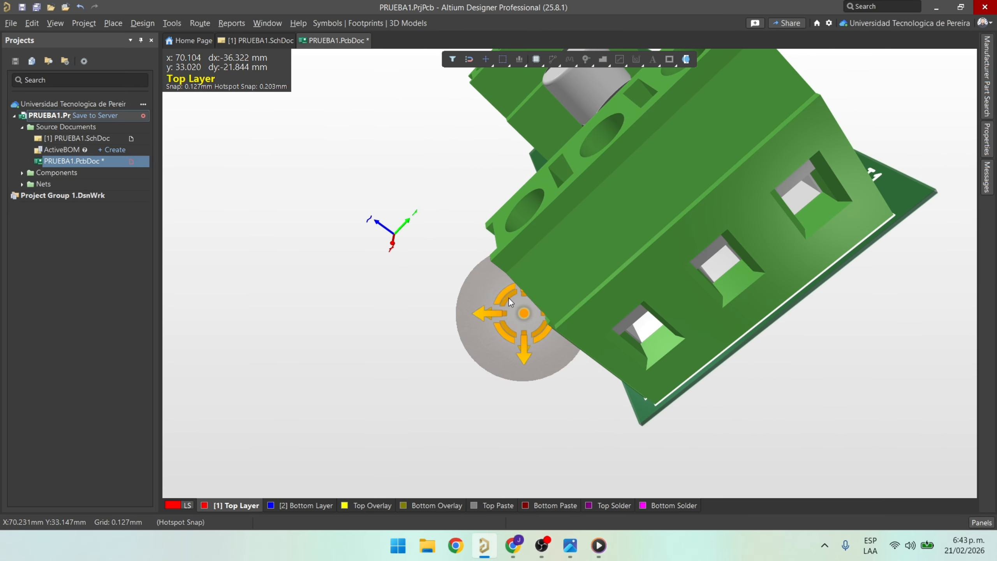
right_click_drag(523, 313, 478, 334, "shift")
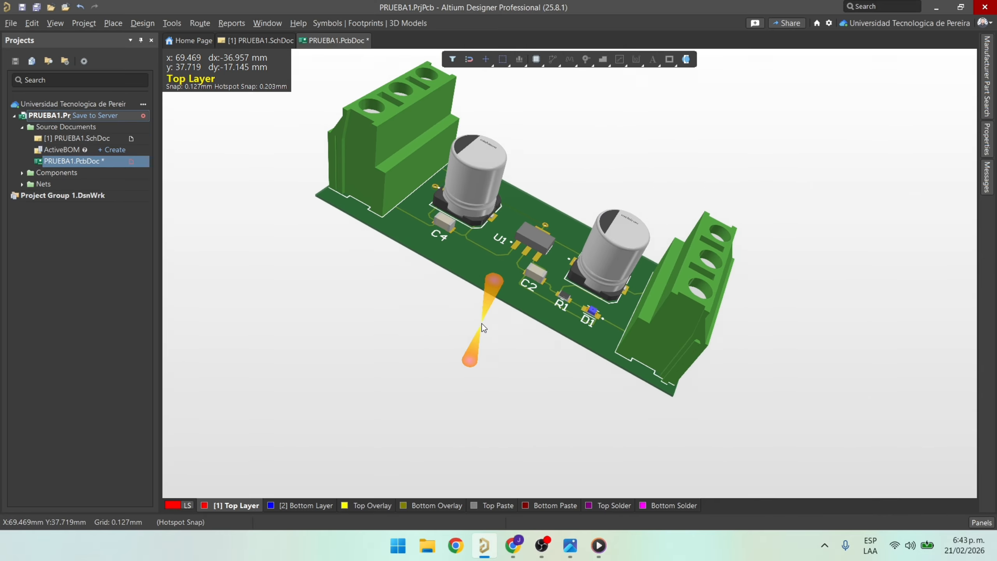
key("2")
scroll(483, 326, "down", 3, "ctrl")
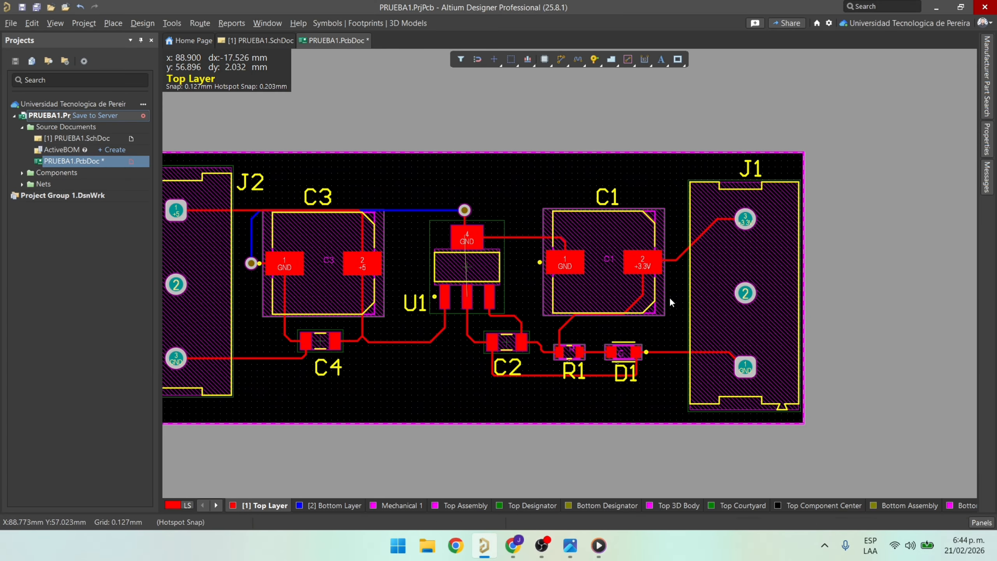
Examine the tracks between C1, D1 and J1, selecting the short +3.3V segment leaving C1 pad 2.
scroll(679, 263, "up", 4, "ctrl")
scroll(679, 262, "down", 2, "ctrl")
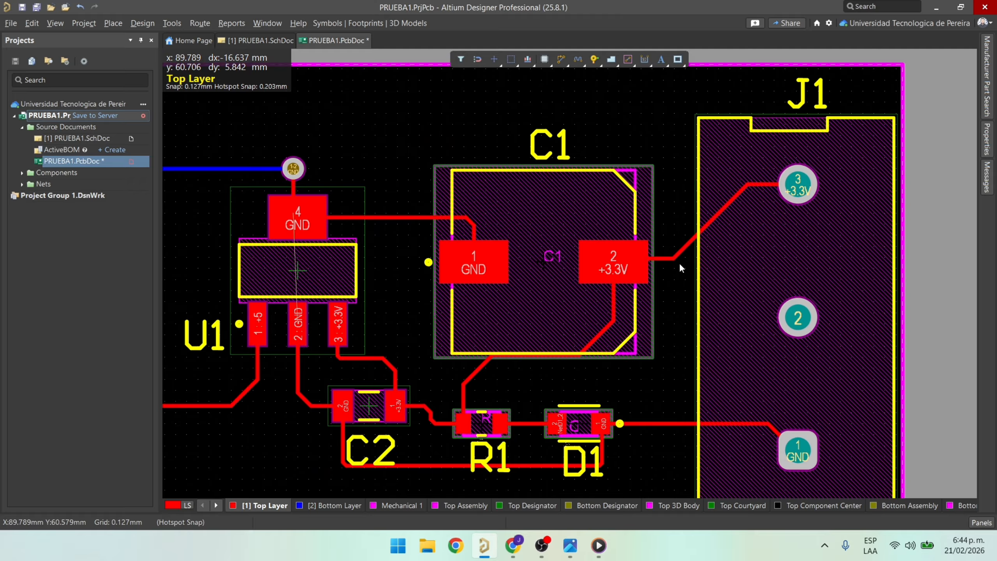
right_click_drag(679, 263, 559, 277)
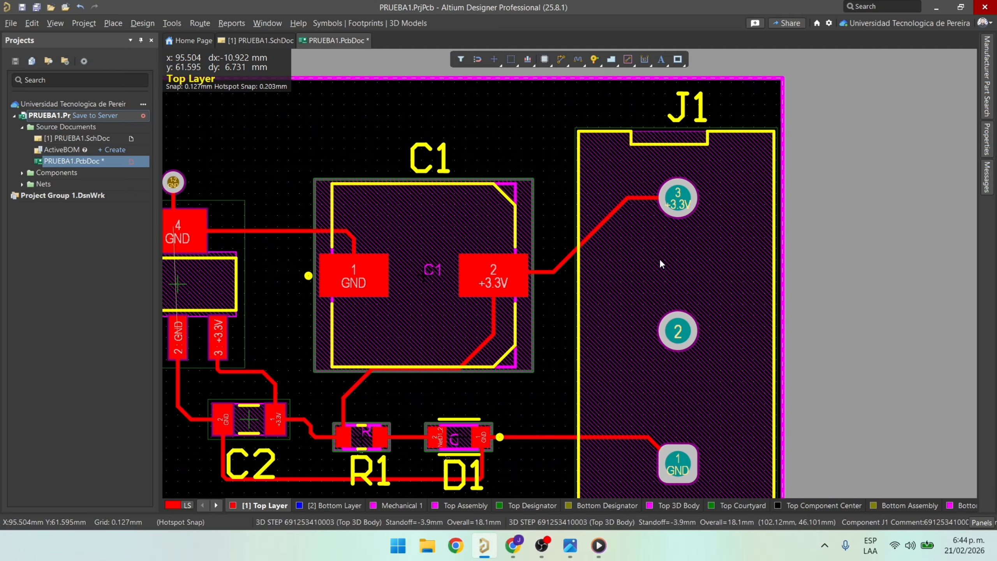
scroll(660, 263, "down", 2, "ctrl")
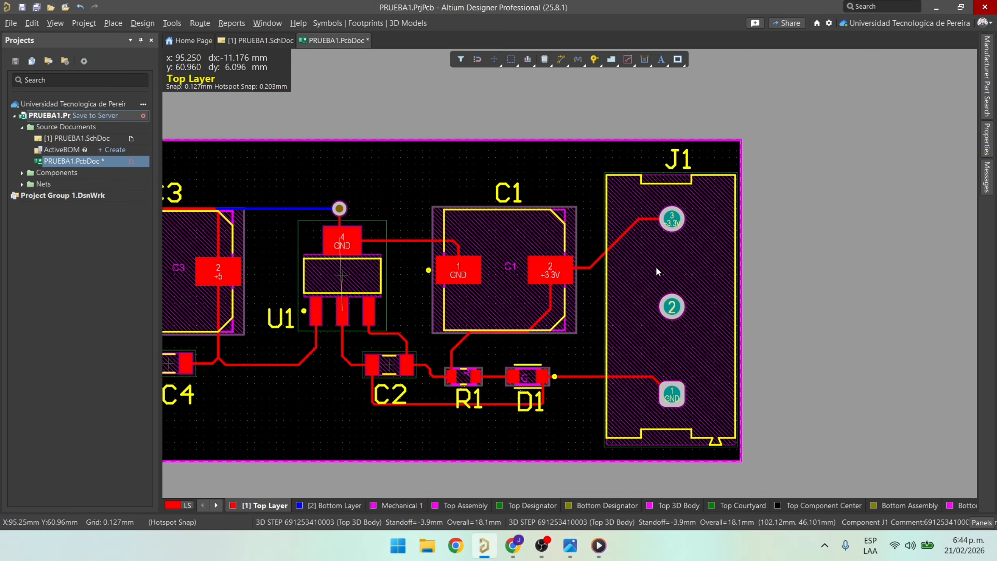
scroll(610, 255, "down", 1, "ctrl")
scroll(608, 260, "up", 3, "ctrl")
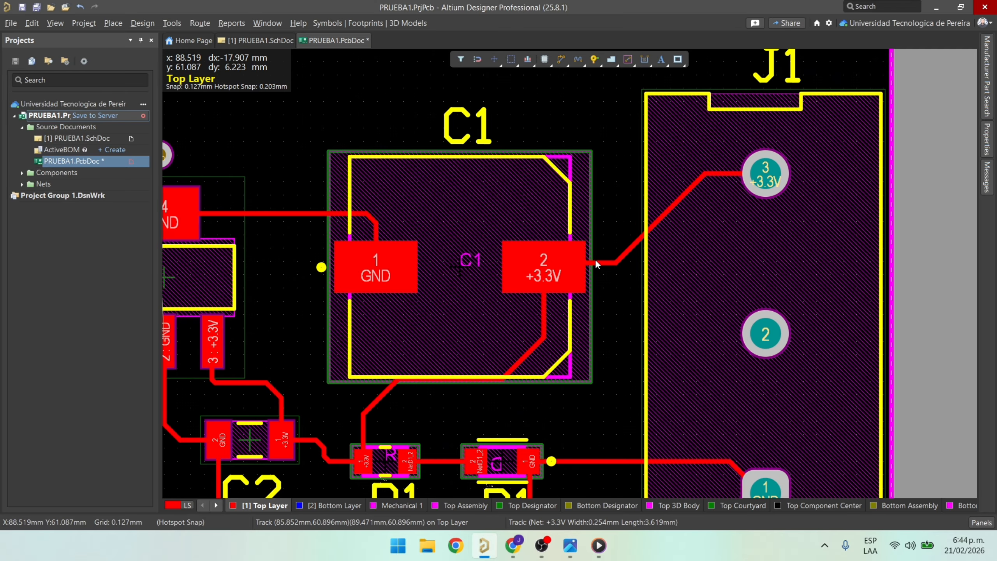
left_click(598, 262)
scroll(589, 291, "down", 2, "ctrl")
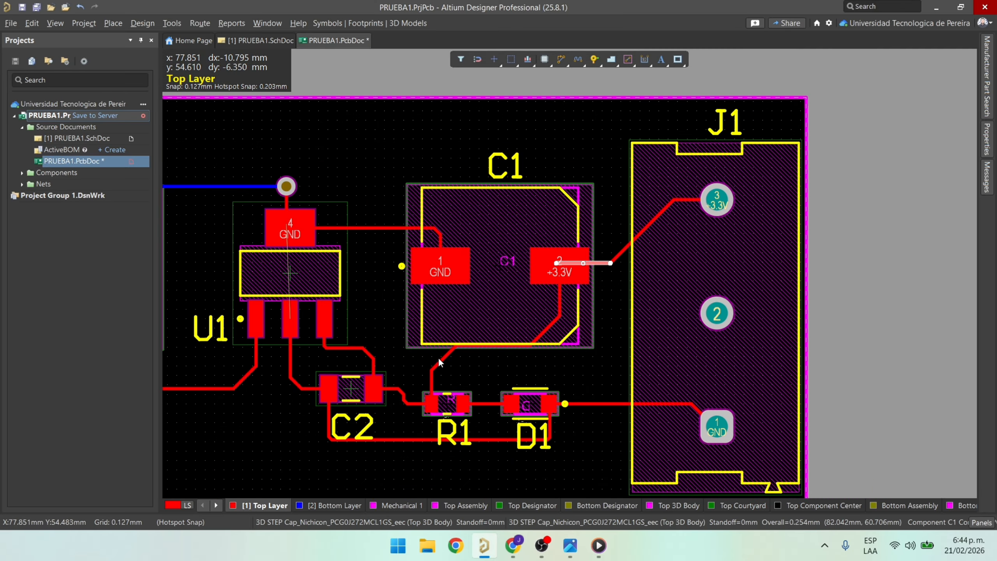
Examine the connection between U1's two GND pads and review the routing across the whole board.
scroll(585, 320, "up", 1, "ctrl")
scroll(477, 257, "down", 1, "ctrl")
scroll(452, 275, "up", 4, "ctrl")
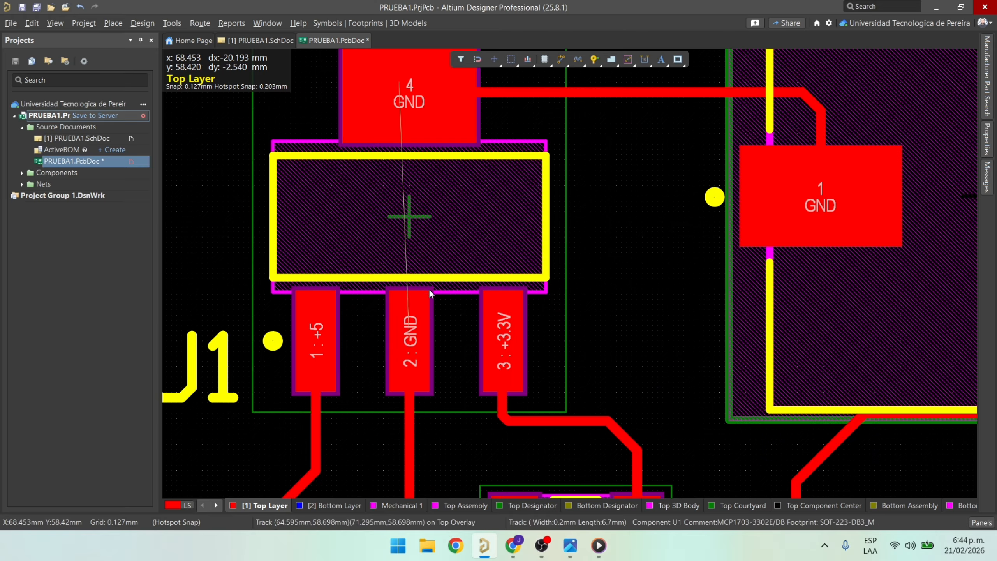
scroll(420, 336, "down", 1, "ctrl")
scroll(418, 196, "up", 1, "ctrl")
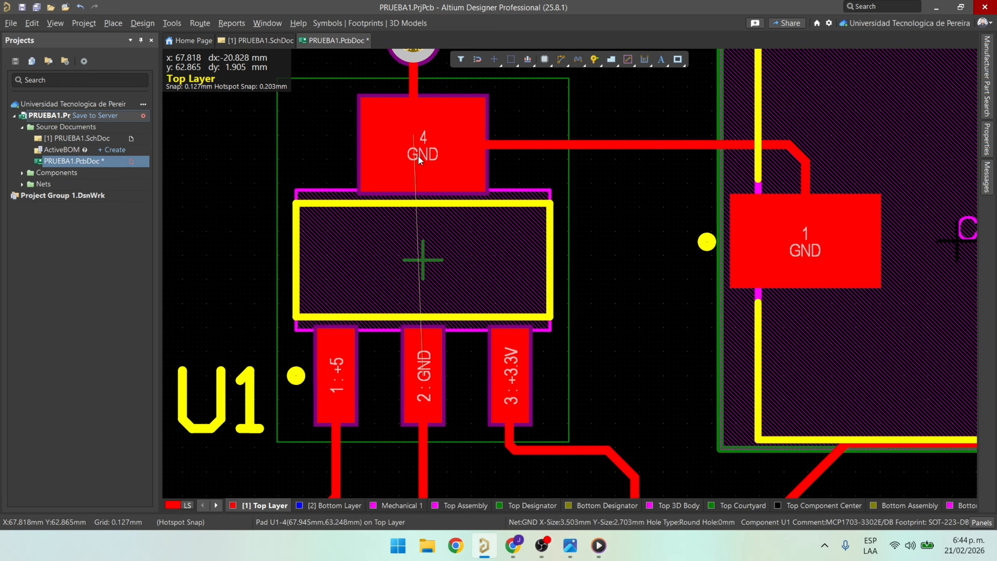
scroll(418, 155, "down", 2, "ctrl")
scroll(432, 242, "down", 3, "ctrl")
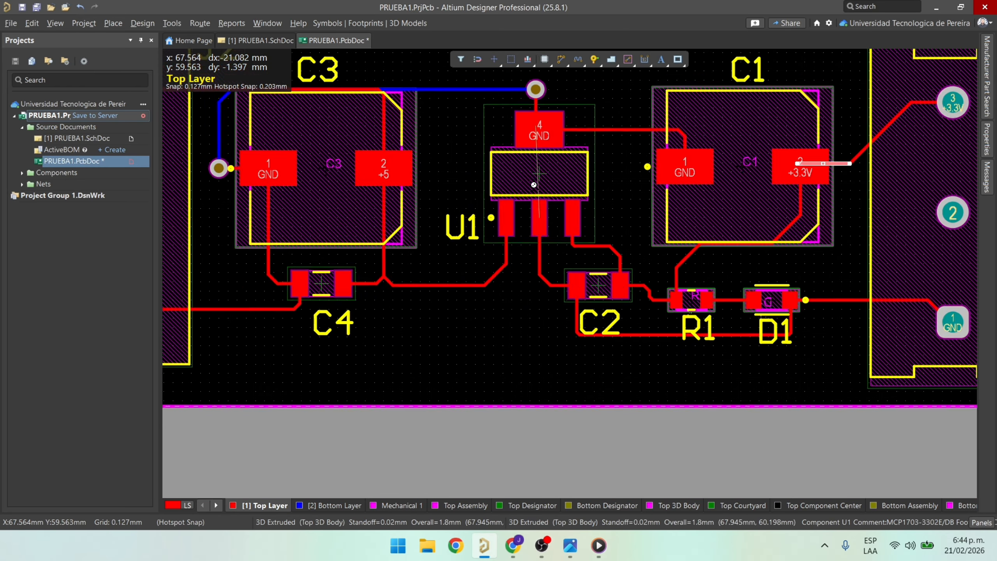
right_click_drag(381, 307, 434, 307)
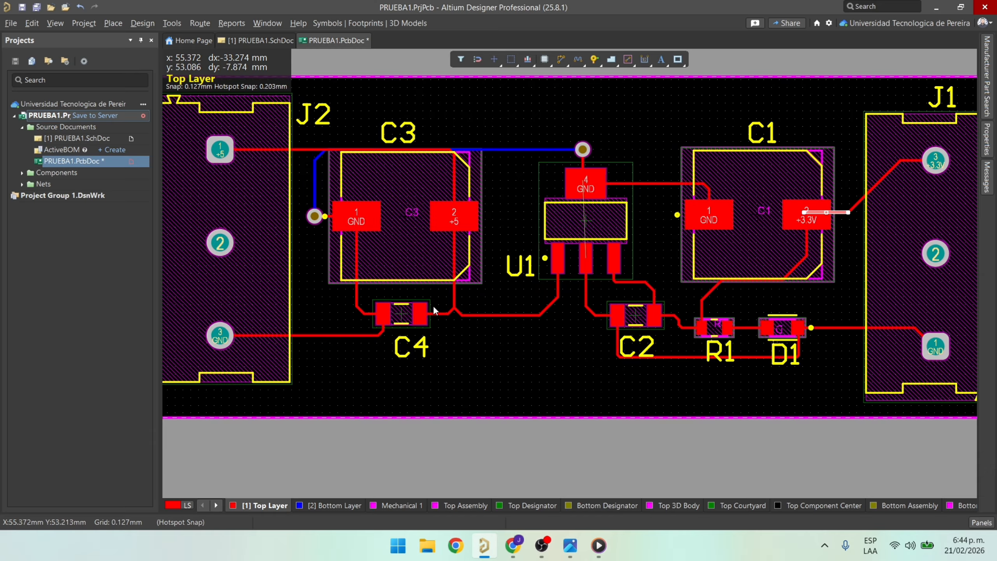
scroll(433, 306, "down", 2, "ctrl")
right_click_drag(654, 275, 590, 282)
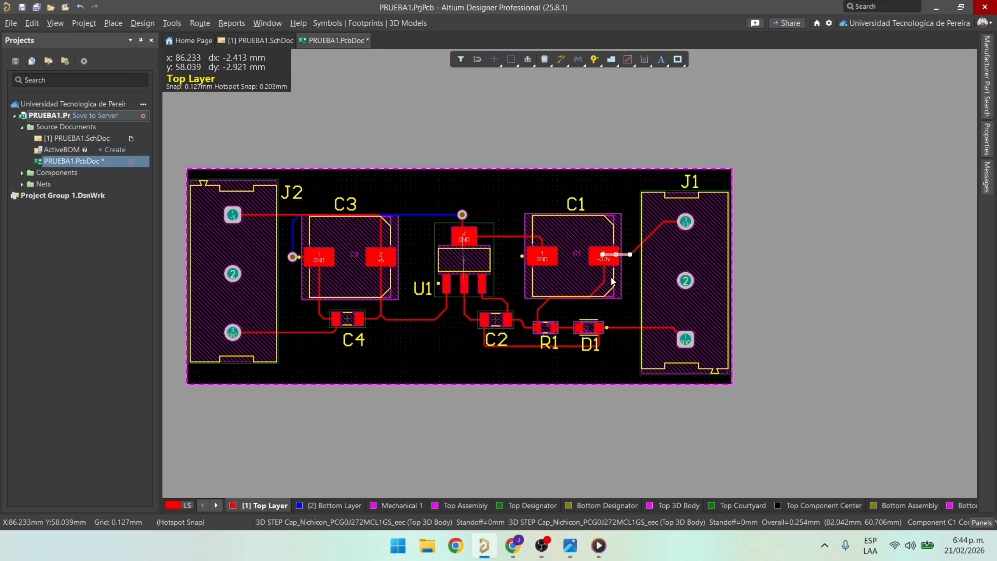
right_click_drag(570, 320, 582, 311)
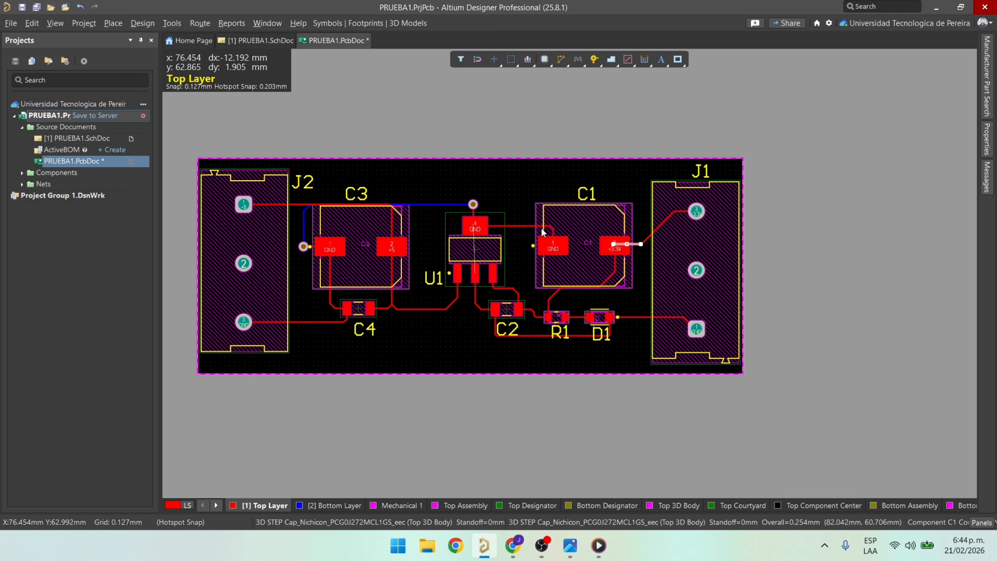
Place three free pads in the board's empty areas: one above C3, one below C4 and one below R1.
right_click(595, 58)
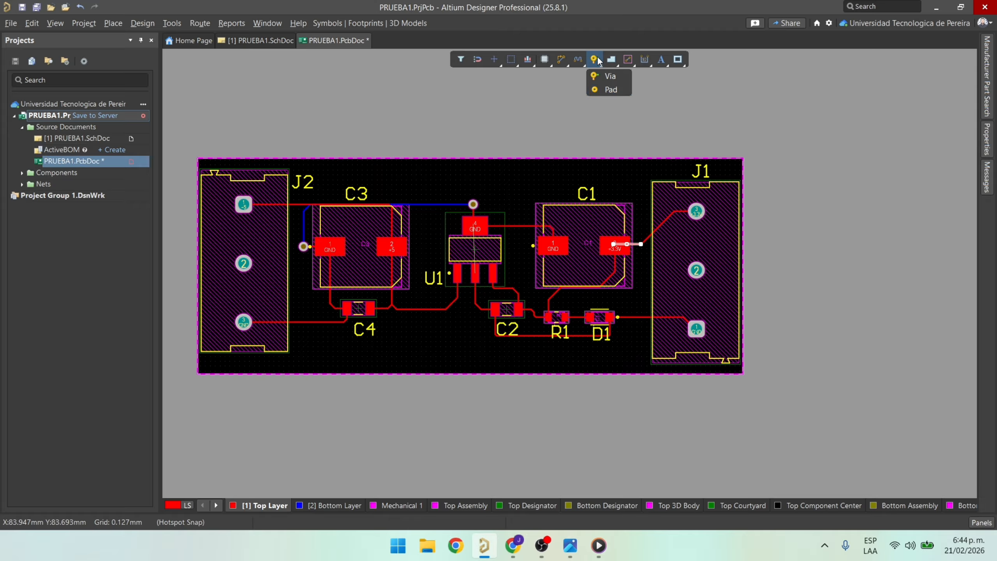
left_click(607, 89)
scroll(340, 174, "up", 4, "ctrl")
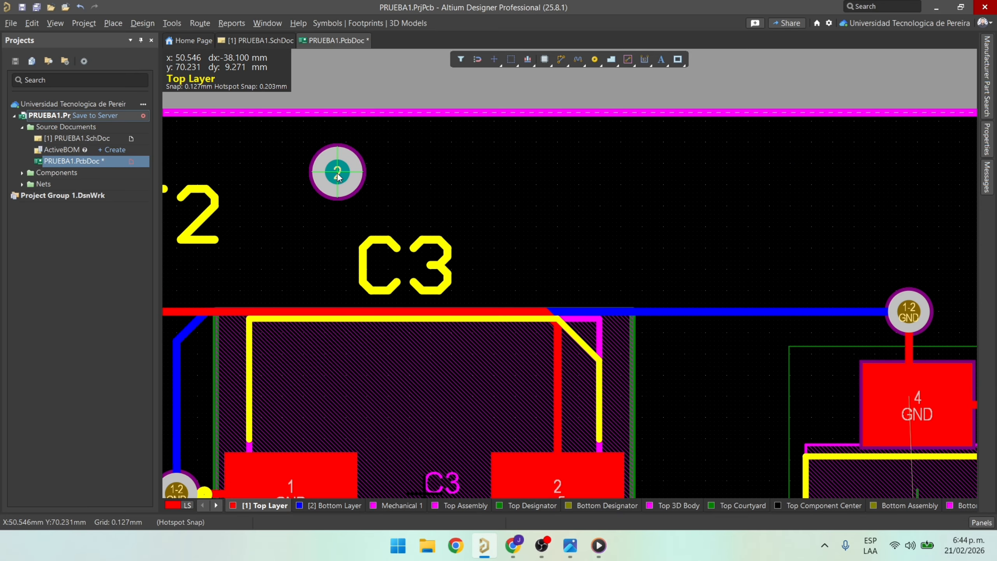
left_click(338, 174)
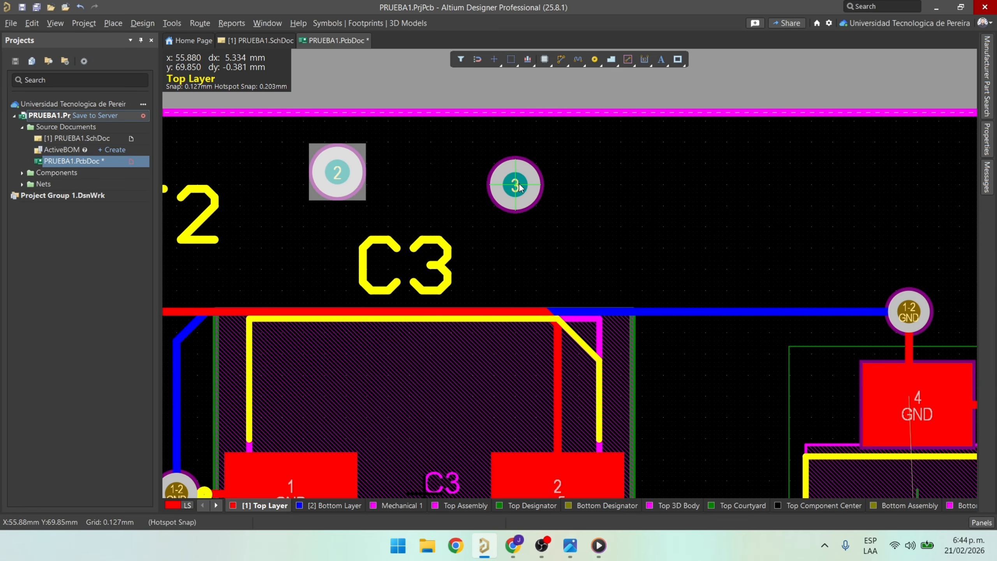
scroll(512, 179, "down", 4, "ctrl")
scroll(495, 247, "up", 4, "ctrl")
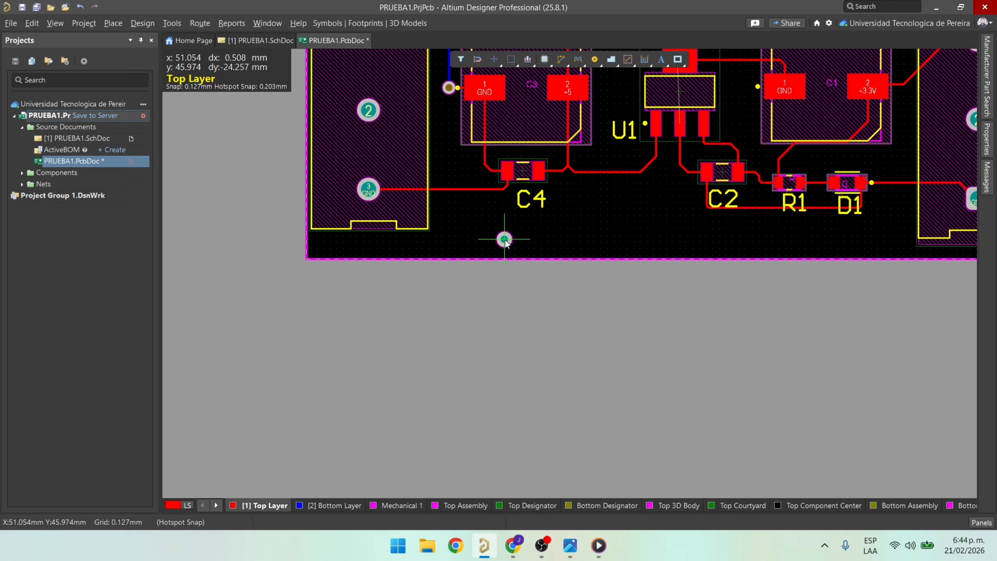
left_click(503, 236)
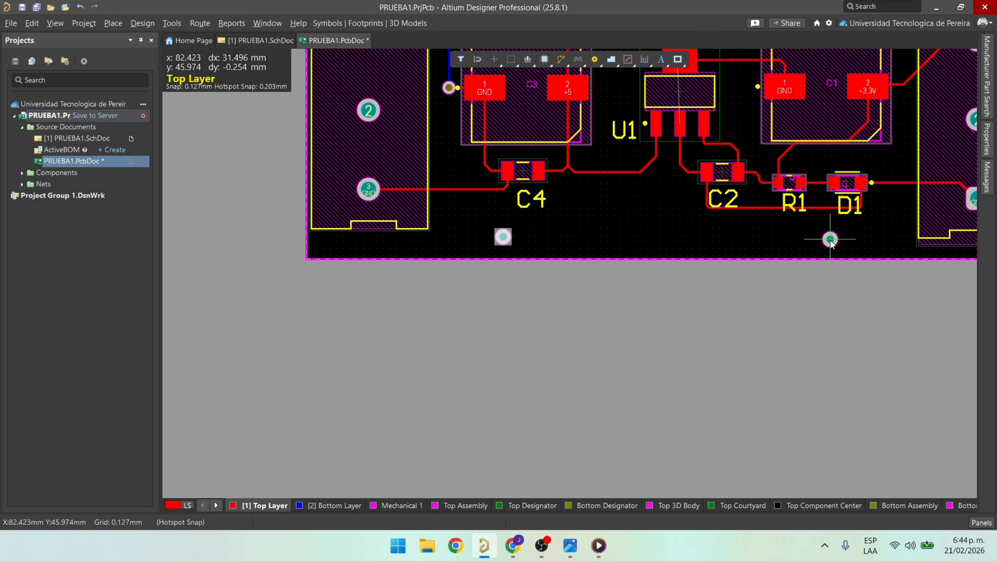
left_click(804, 240)
scroll(797, 161, "down", 1, "ctrl")
scroll(799, 161, "up", 3)
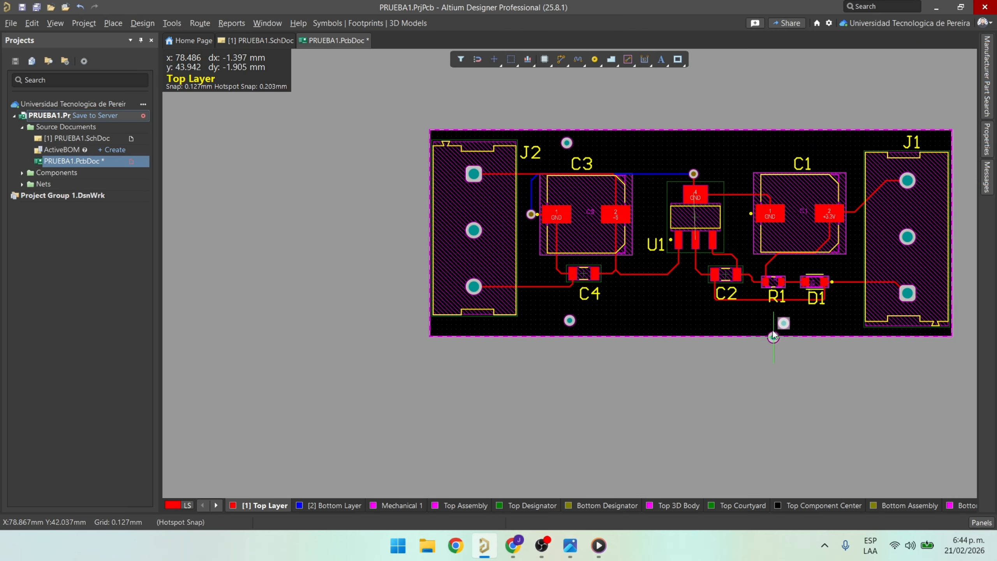
left_click(771, 109)
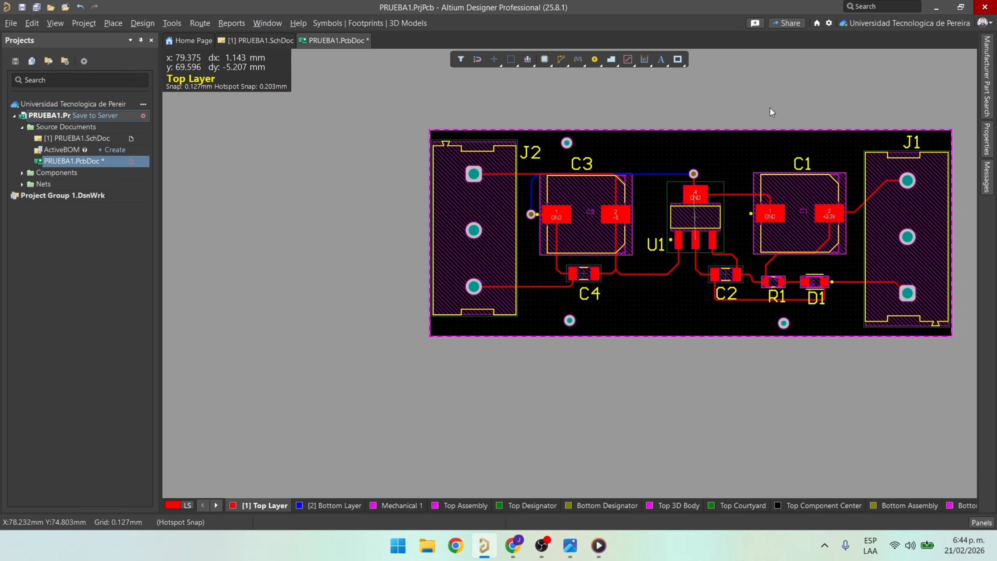
Set the layer of the free pad above C3 to Top Layer.
scroll(566, 146, "up", 4, "ctrl")
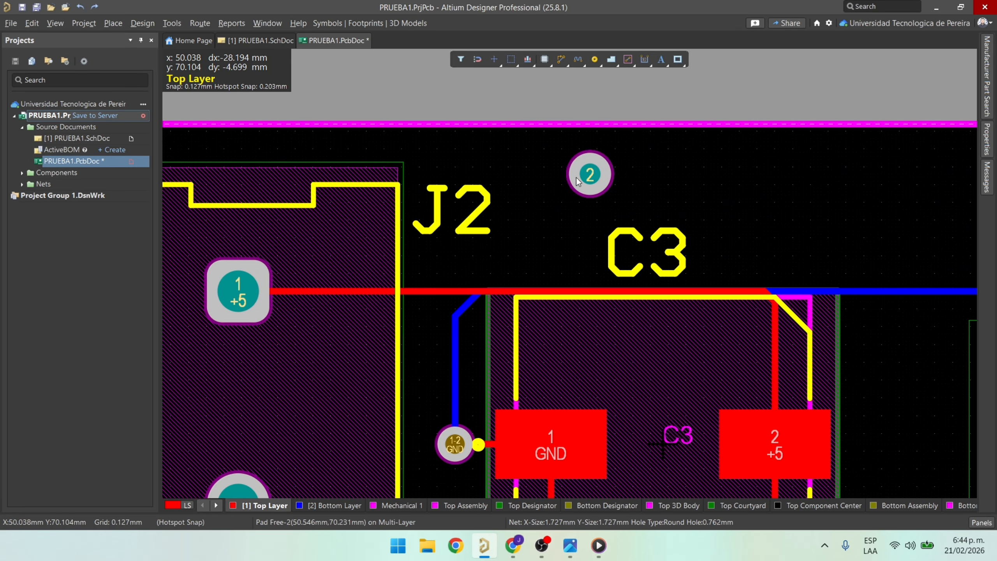
double_click(593, 178)
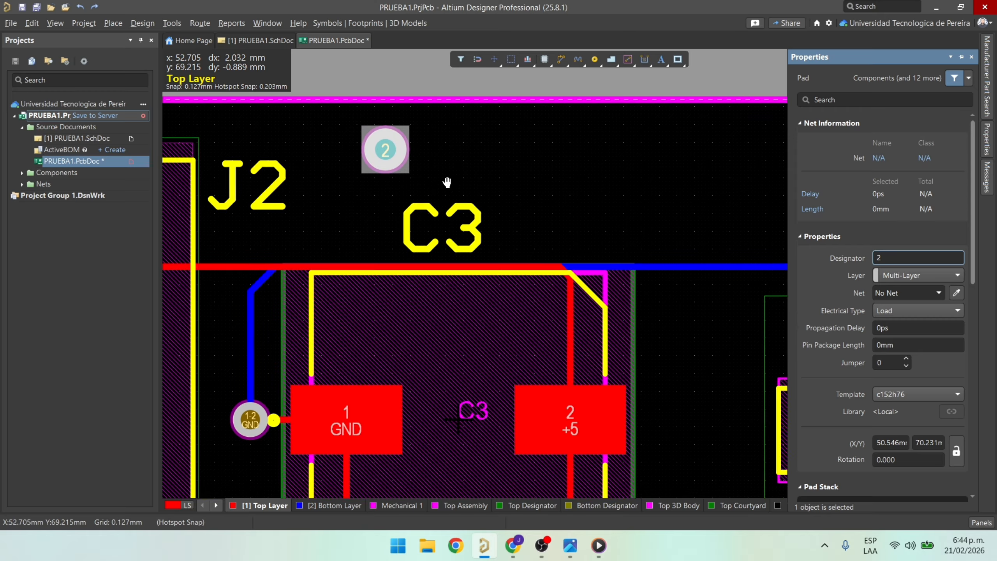
left_click(892, 279)
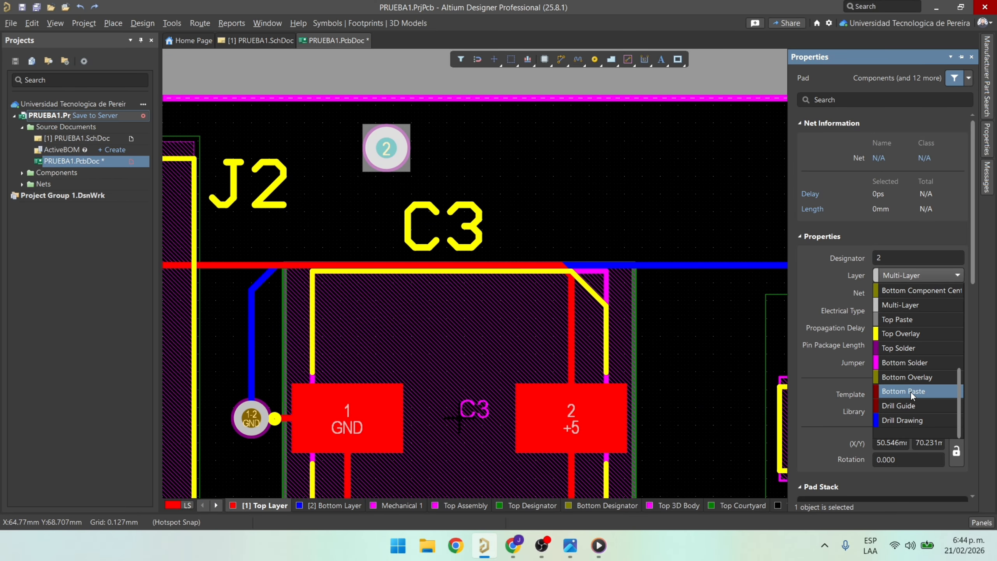
scroll(913, 318, "up", 4)
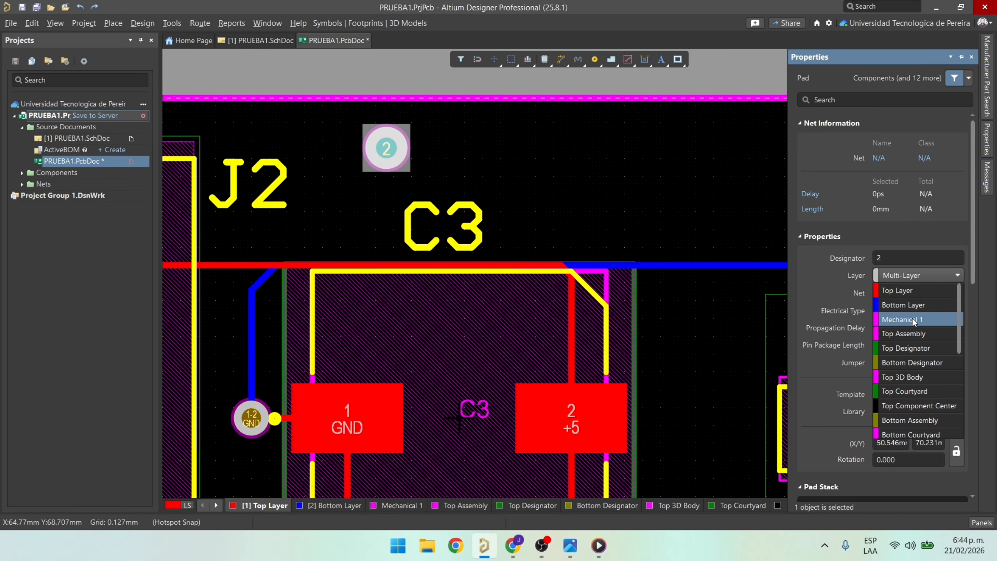
left_click(911, 292)
left_click(617, 207)
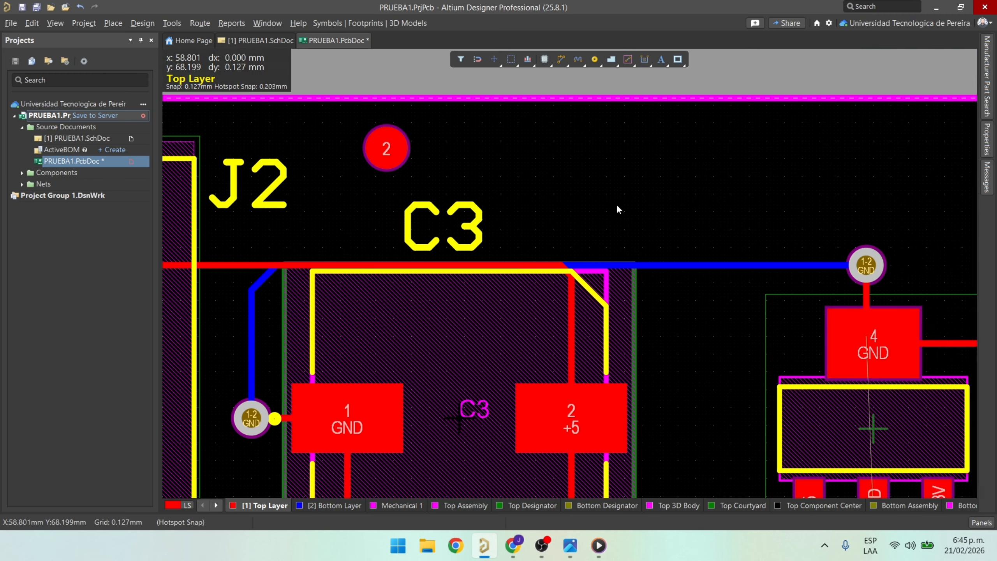
Examine the free pad above C3 in the 3D board view and return to the 2D layout.
key("3")
right_click_drag(535, 196, 462, 225, "shift")
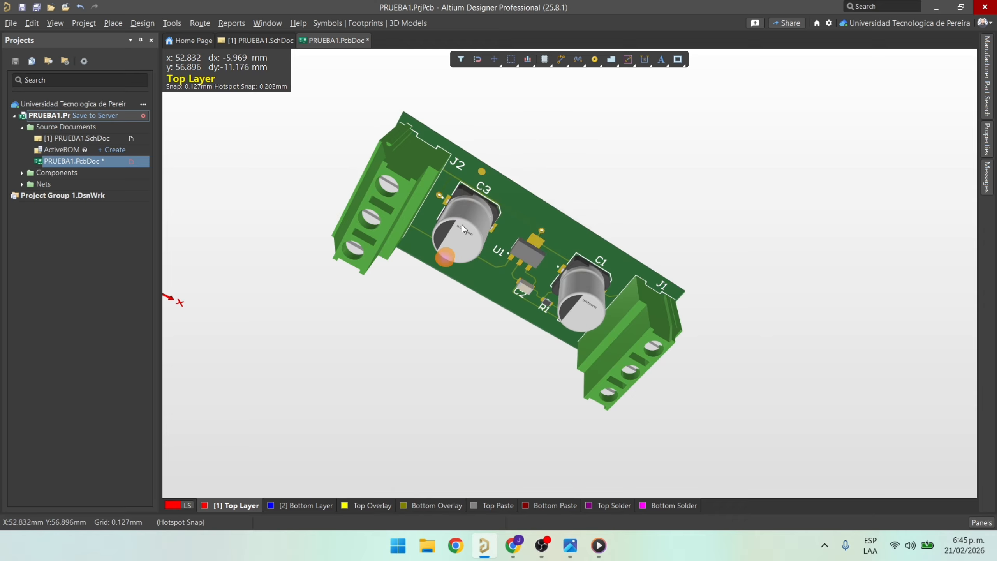
scroll(462, 225, "up", 10, "ctrl")
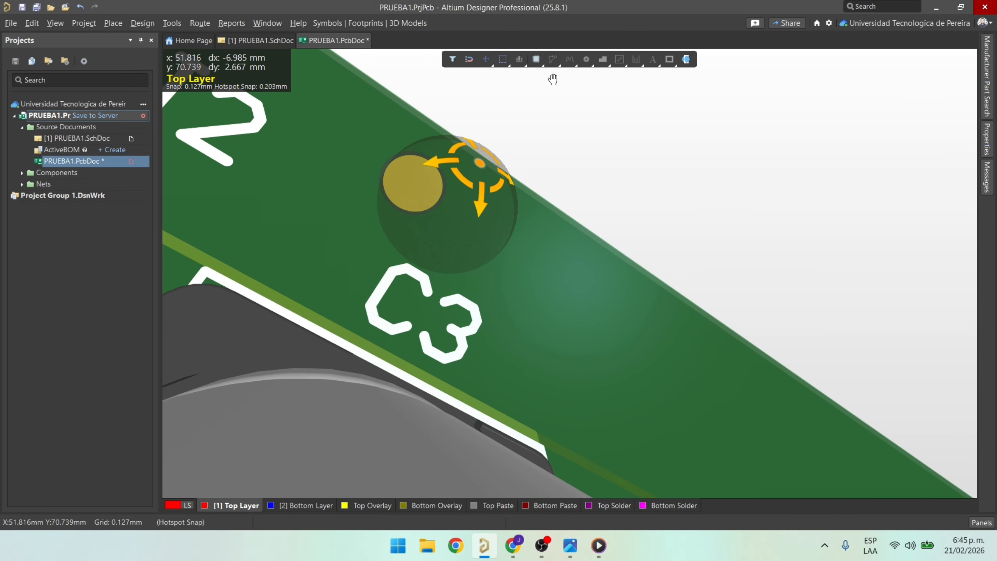
key("2")
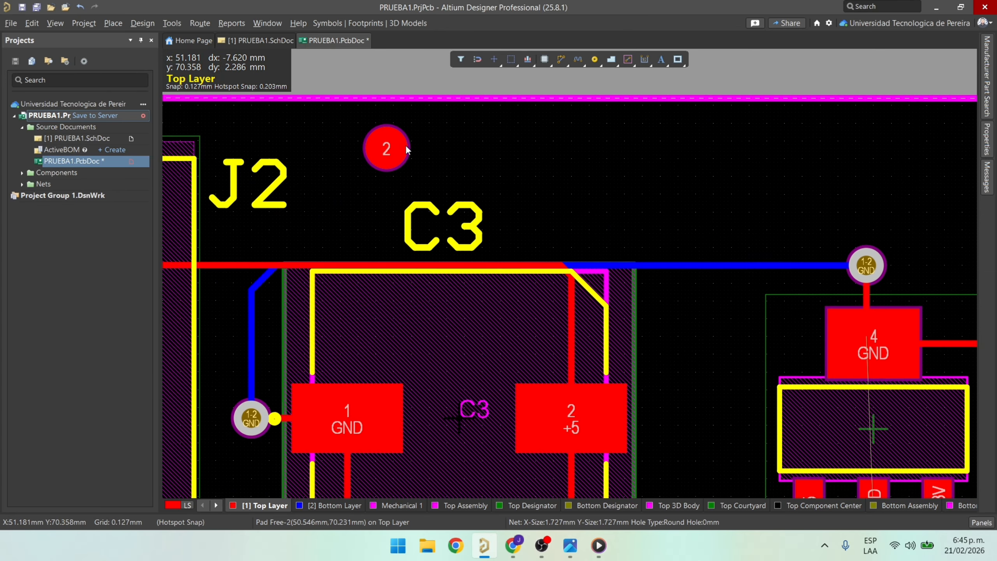
Set the layer of the free pad above C3 back to Multi-Layer.
double_click(399, 147)
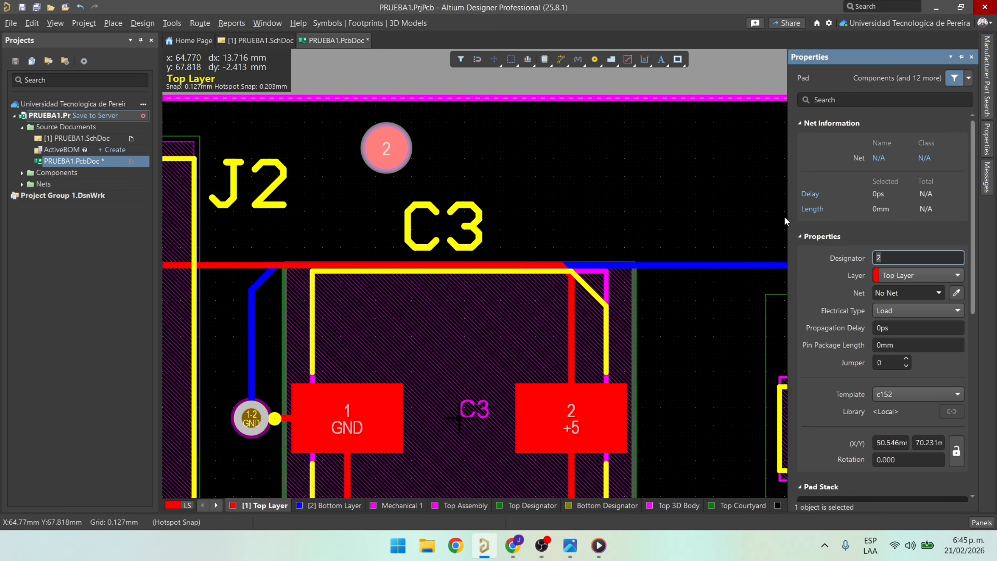
left_click(929, 276)
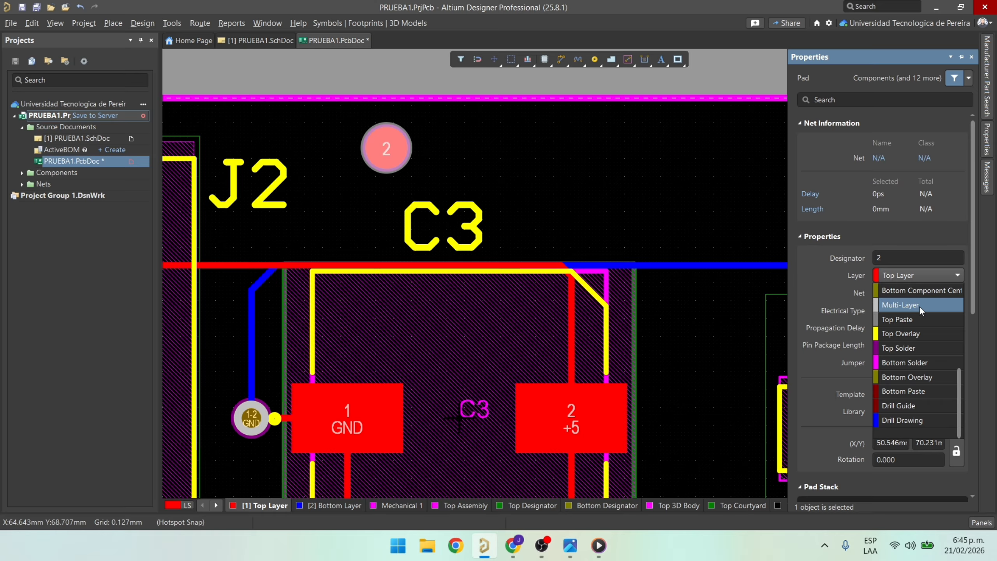
left_click(920, 306)
left_click(557, 242)
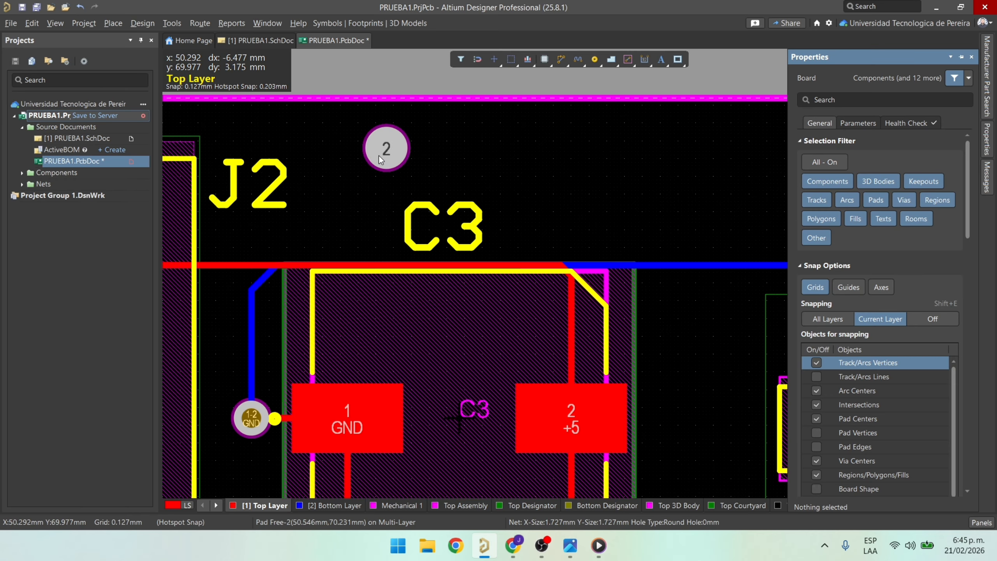
Apply the c225h150 template to the free pad above C3.
left_click(379, 156)
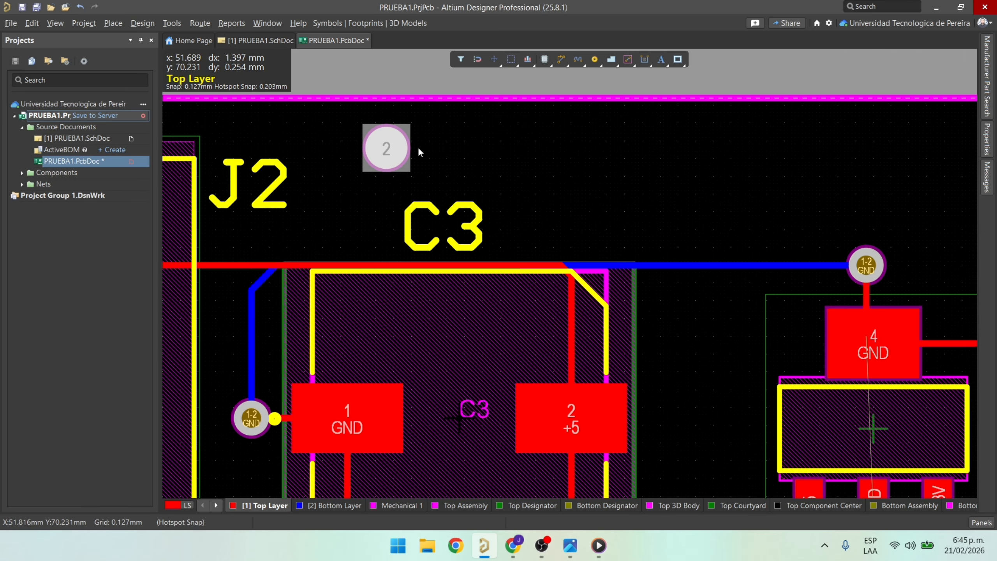
double_click(387, 149)
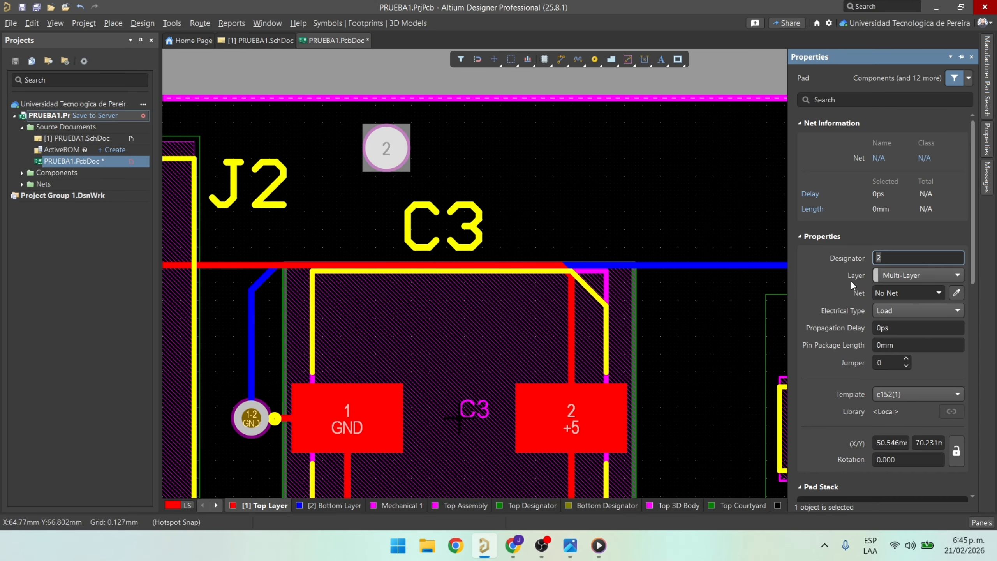
scroll(933, 345, "down", 3)
left_click(921, 270)
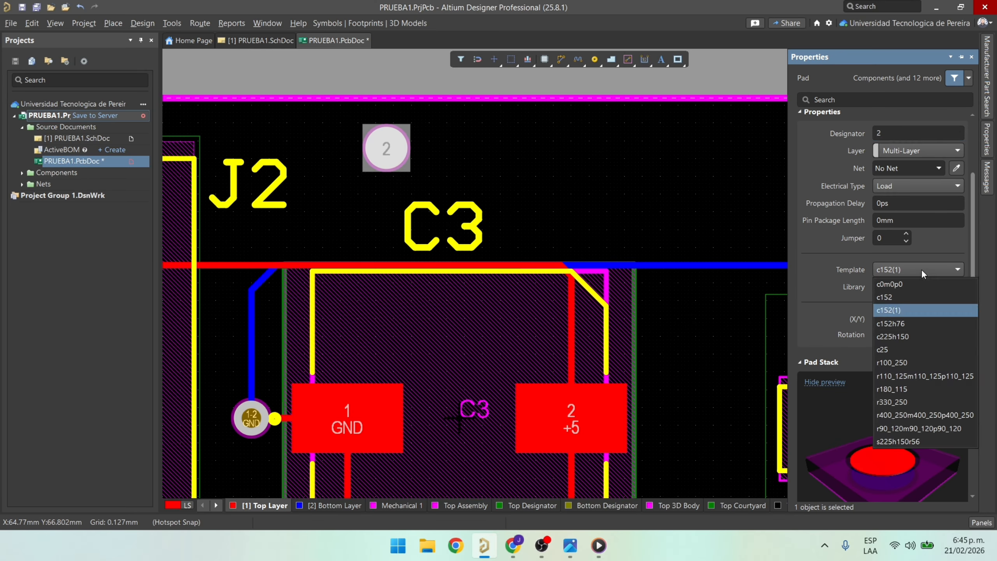
left_click(915, 311)
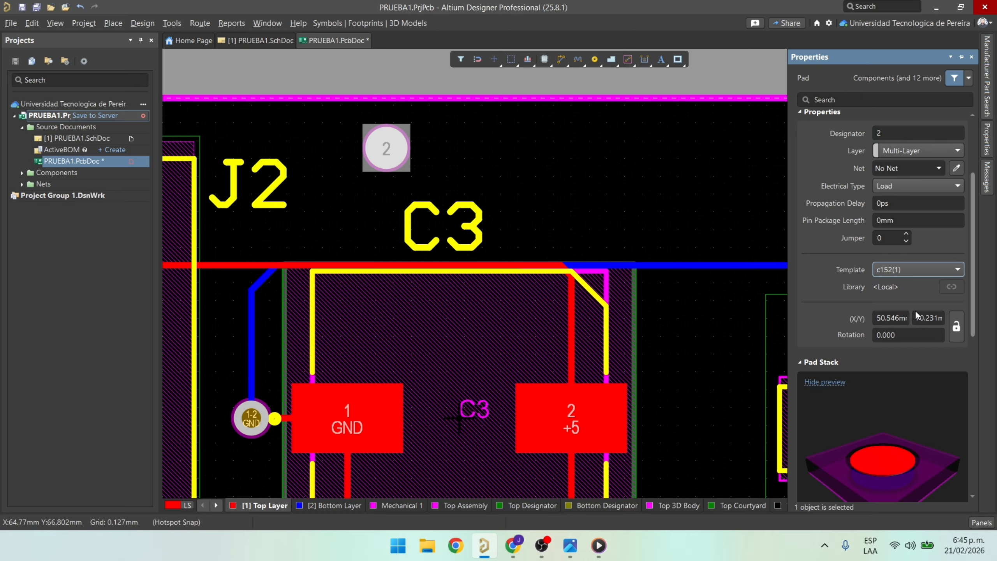
left_click(918, 270)
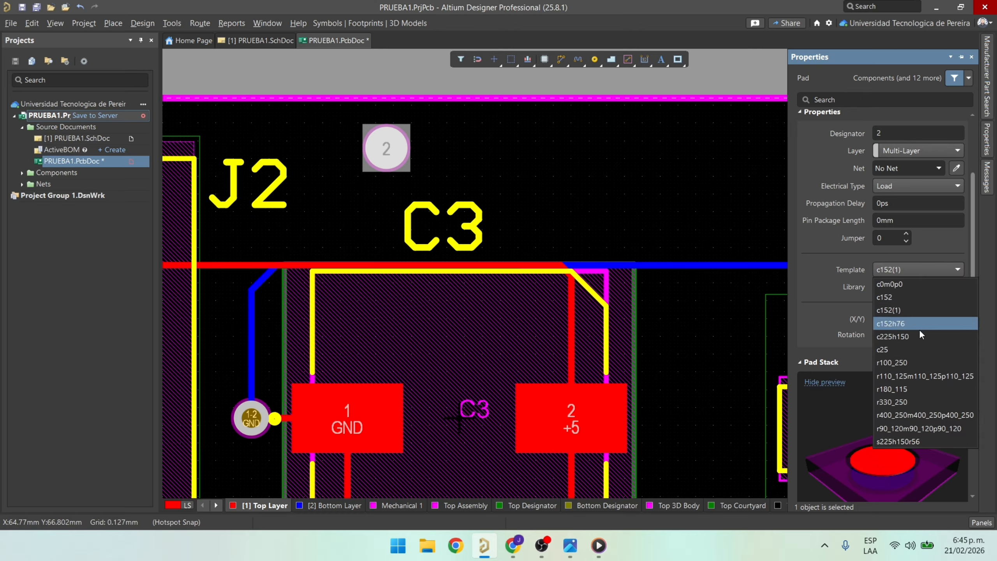
left_click(920, 333)
left_click(917, 271)
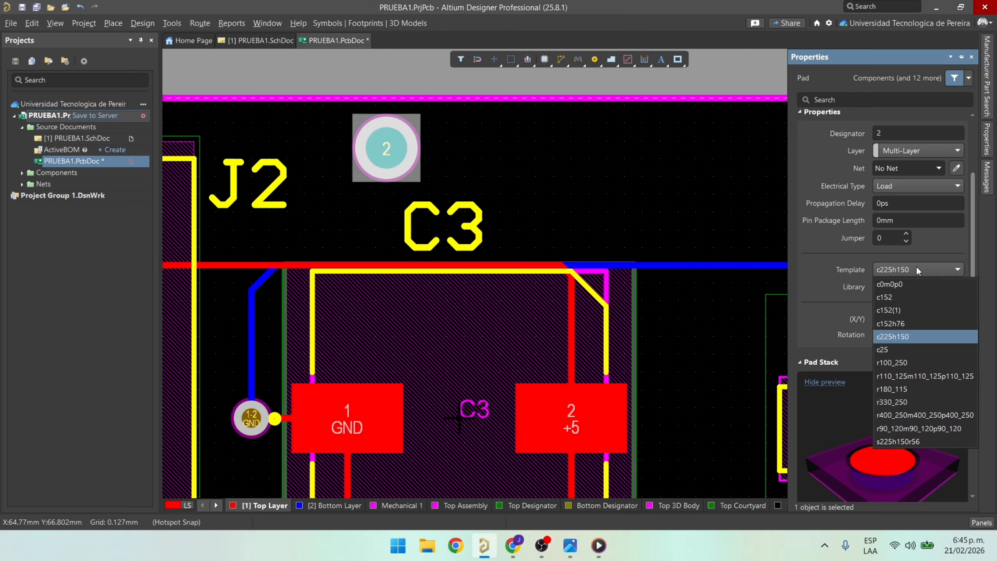
left_click(830, 296)
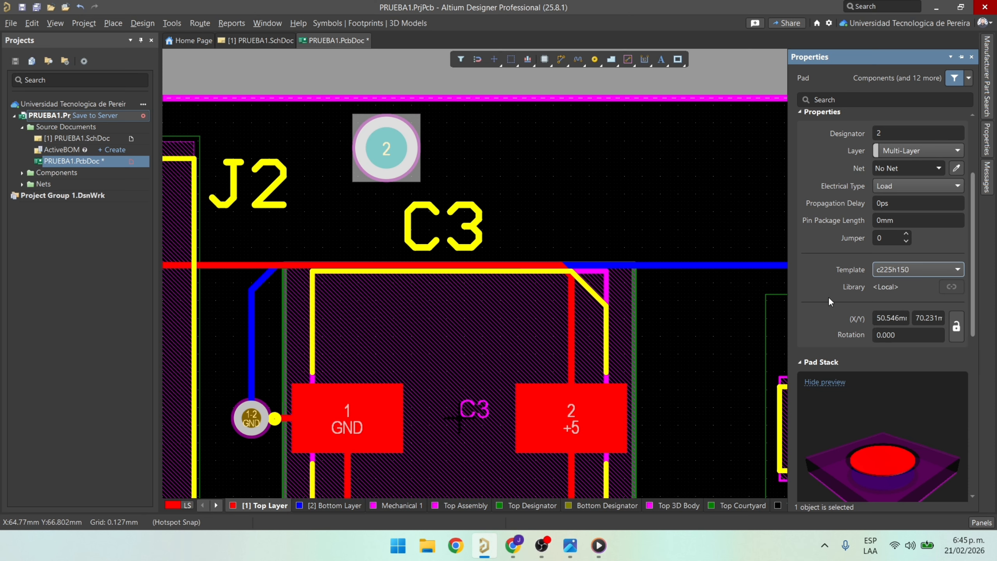
Set the pad's copper X-size and Y-size to 2.6 mm and its hole size to 2.55 mm.
scroll(829, 296, "down", 5)
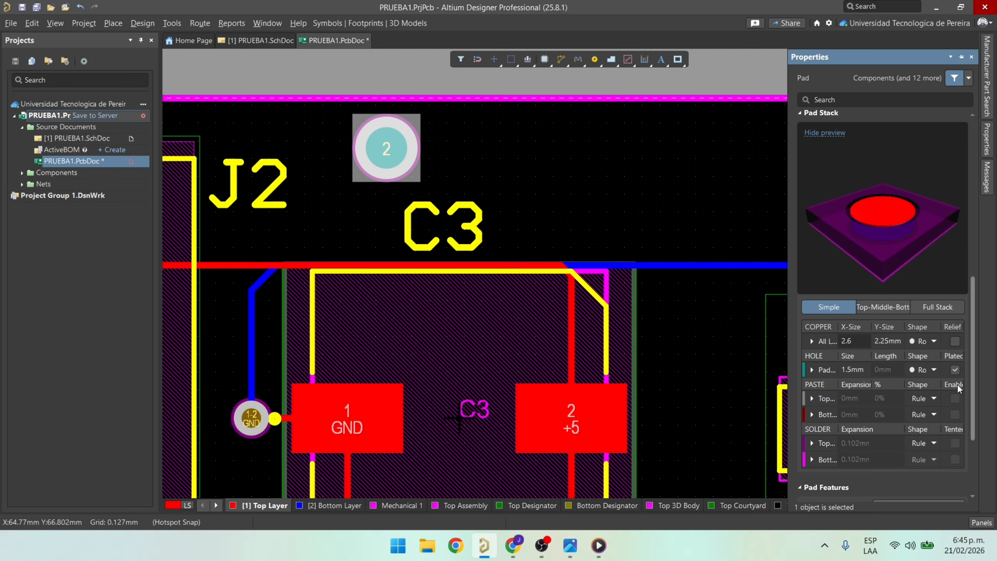
left_click(896, 340)
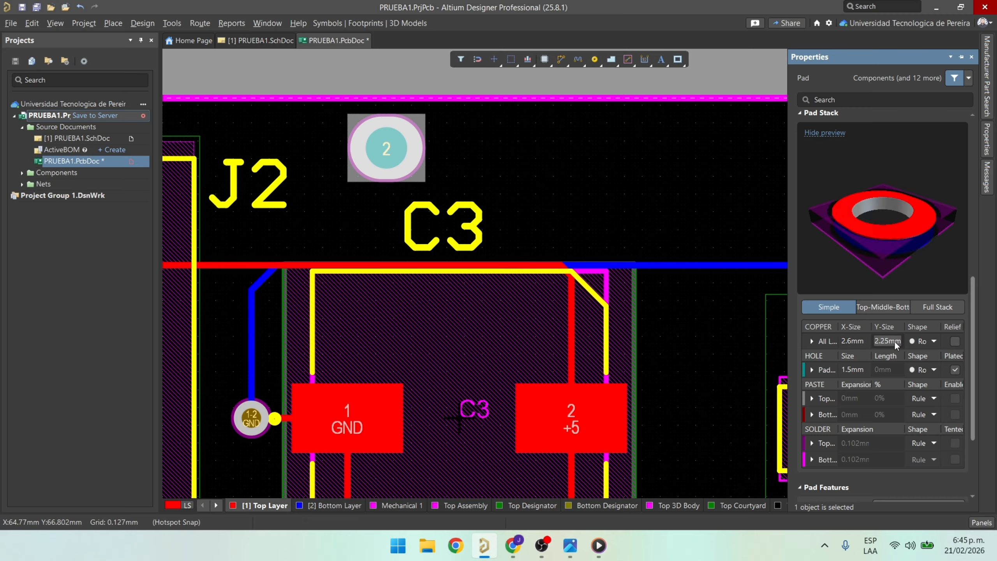
type("2.6")
key("Tab")
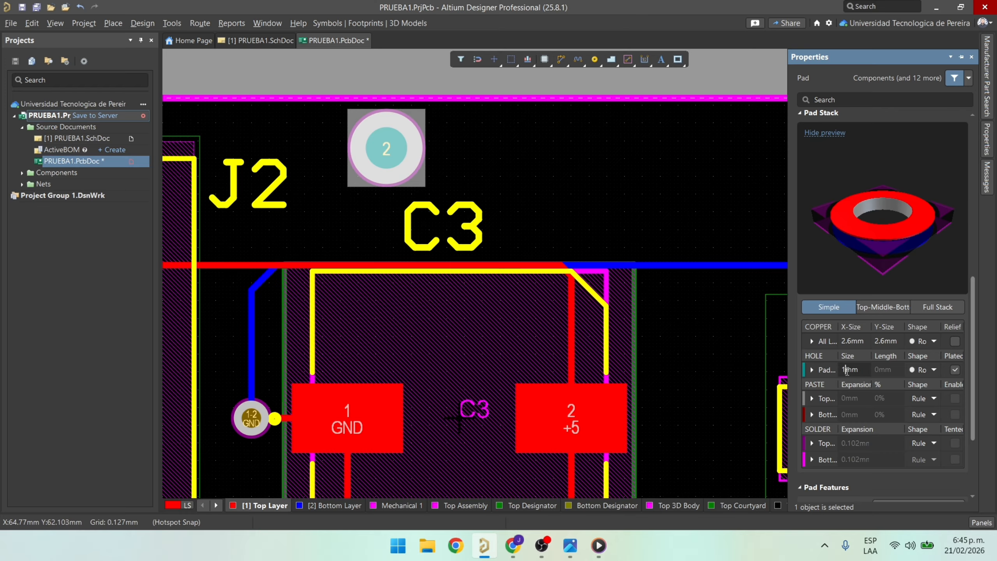
key("Return")
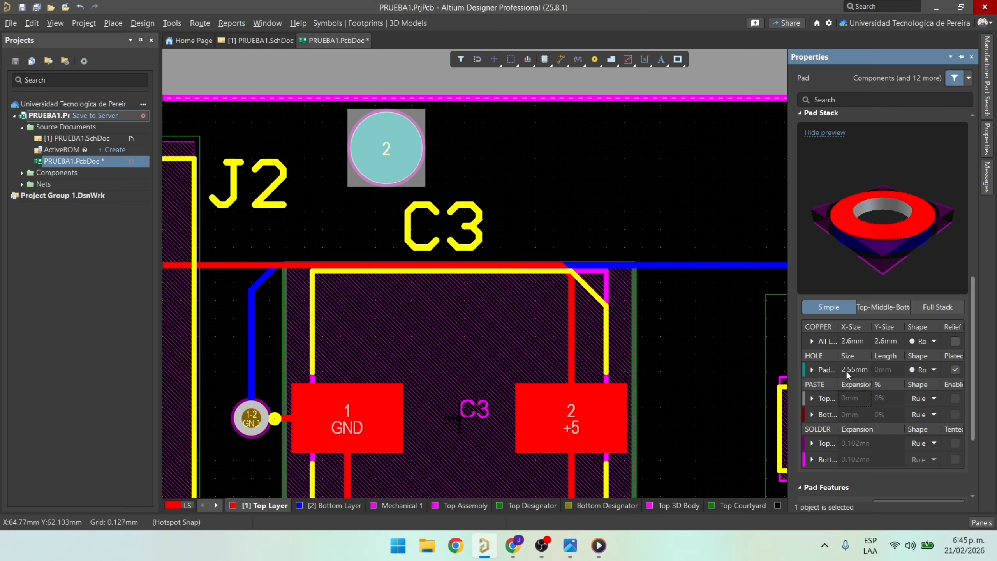
Try the rectangular and slot hole shapes on the pad, restore the round hole and keep the copper shape Round.
left_click(933, 370)
left_click(938, 397)
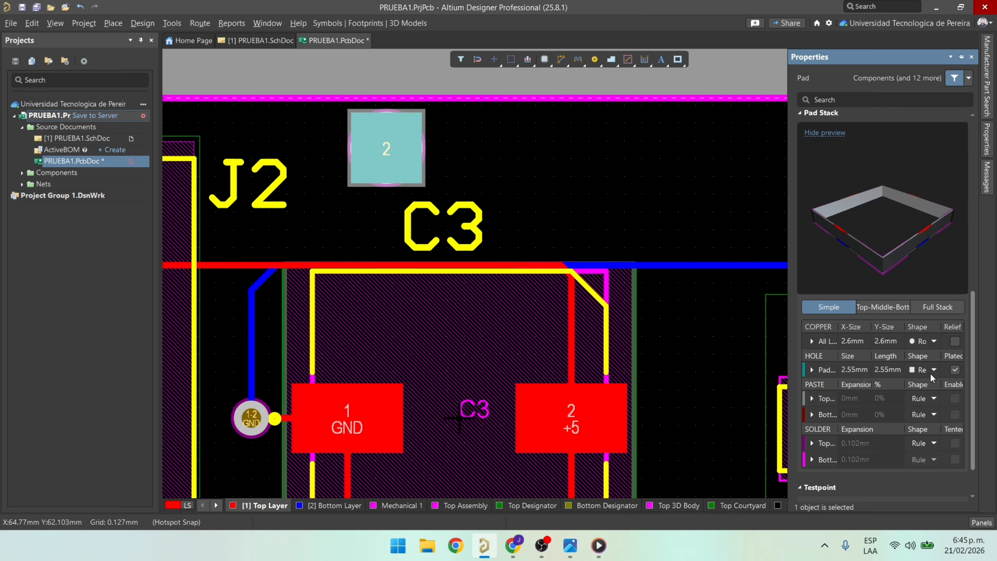
left_click(937, 409)
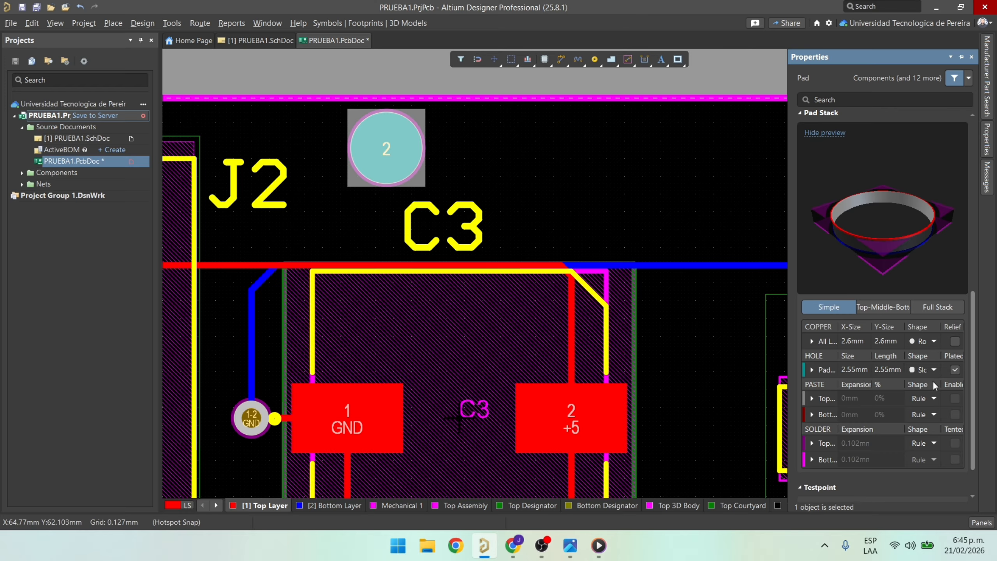
left_click(934, 370)
left_click(936, 385)
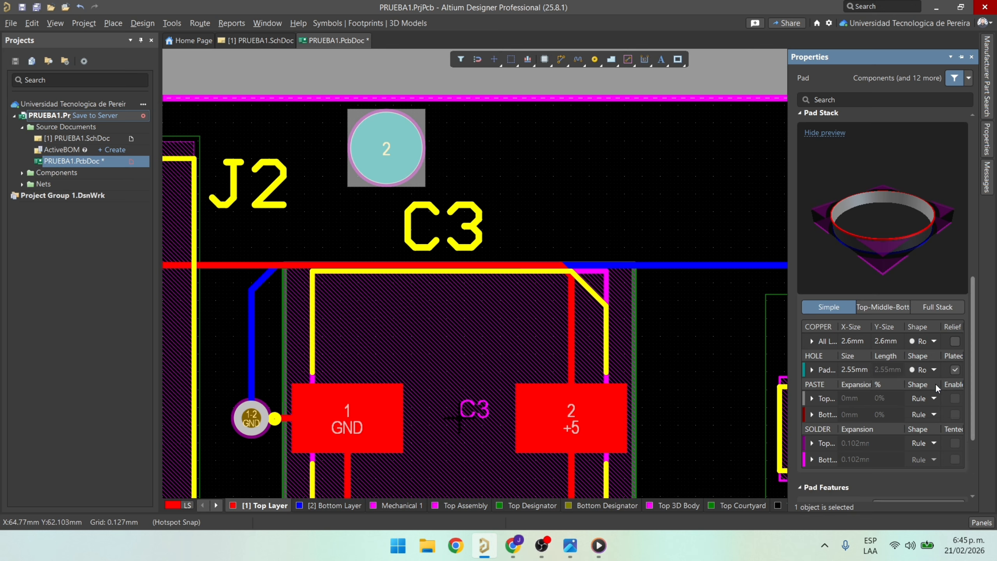
left_click(935, 341)
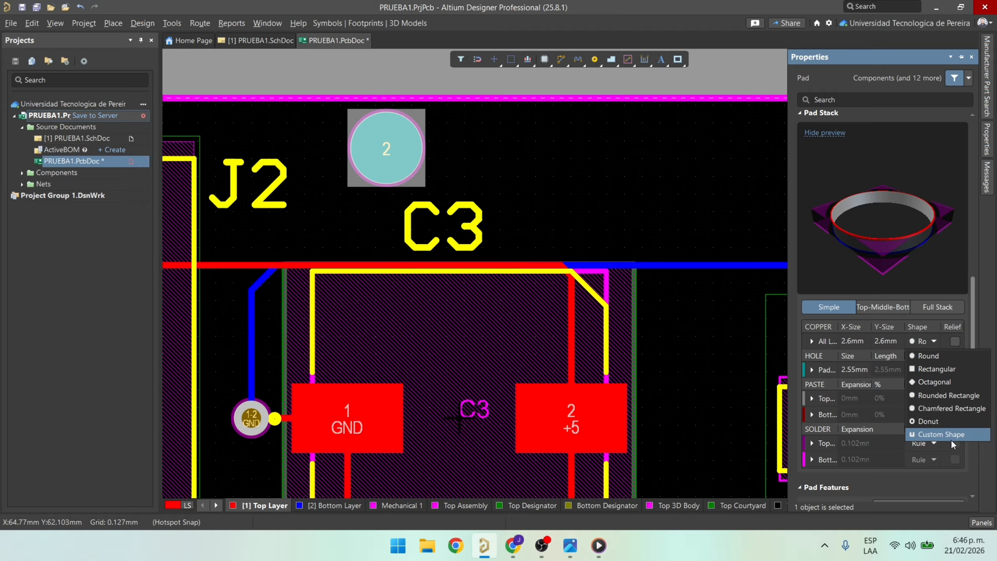
left_click(923, 358)
Deselect the pad above C3 and inspect its enlarged hole in the 3D board view.
left_click(592, 184)
scroll(591, 183, "down", 2, "ctrl")
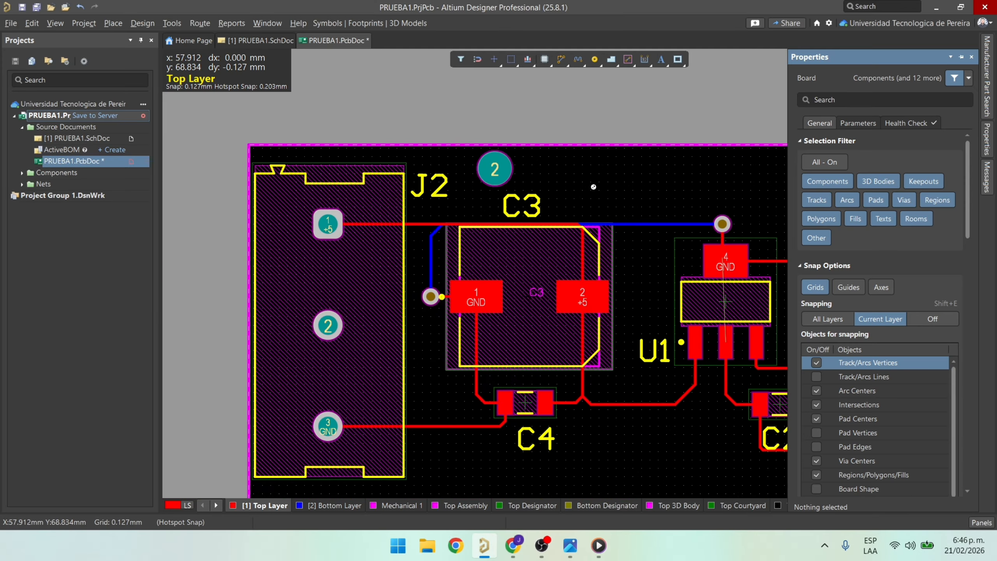
key("3")
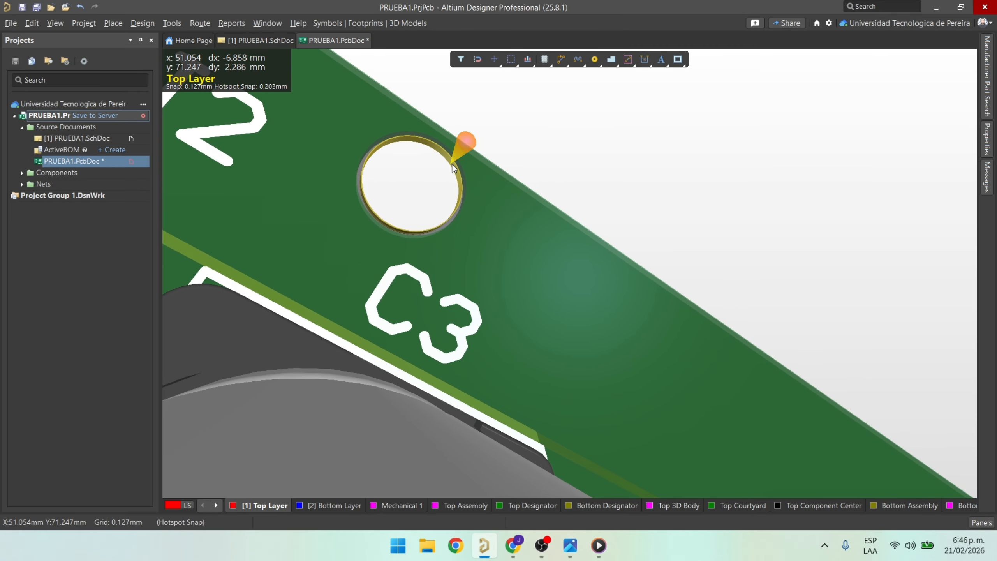
Inspect the hole above C3 from other 3D angles and return to the 2D board view.
right_click_drag(396, 271, 383, 289, "shift")
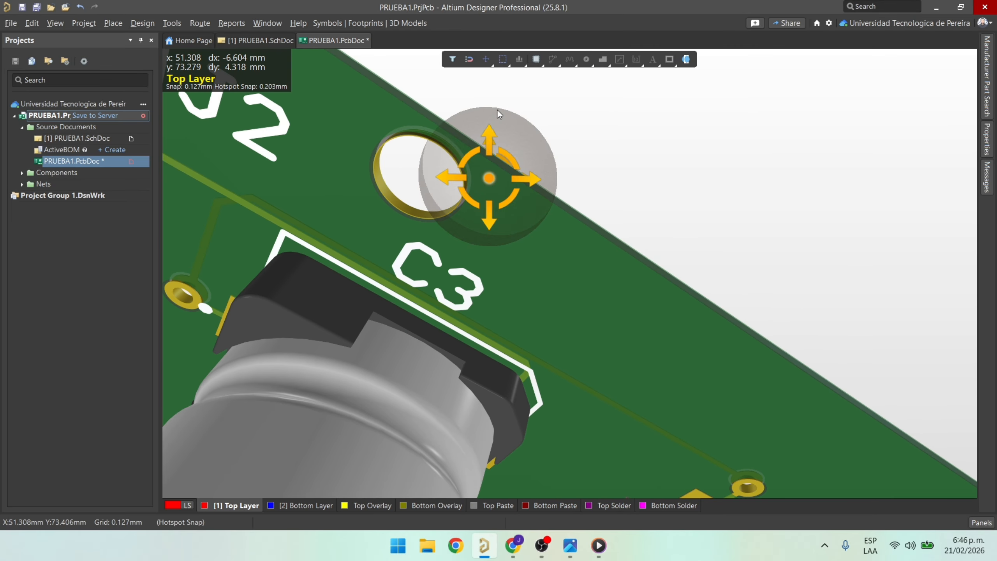
right_click_drag(497, 110, 377, 271, "shift")
right_click_drag(489, 134, 468, 254, "shift")
key("2")
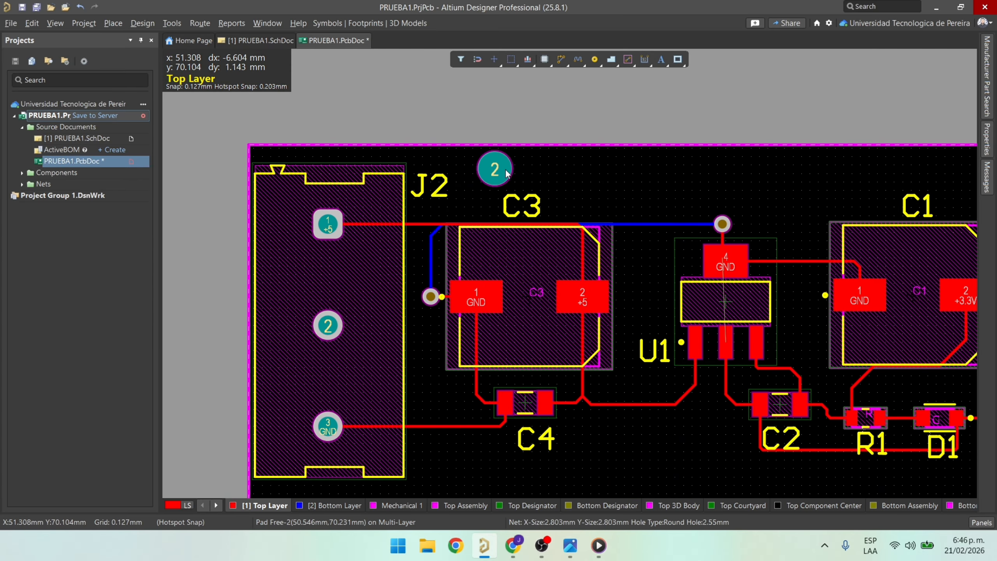
Copy the large free pad above C3, using its centre as the reference point.
scroll(480, 169, "down", 1, "ctrl")
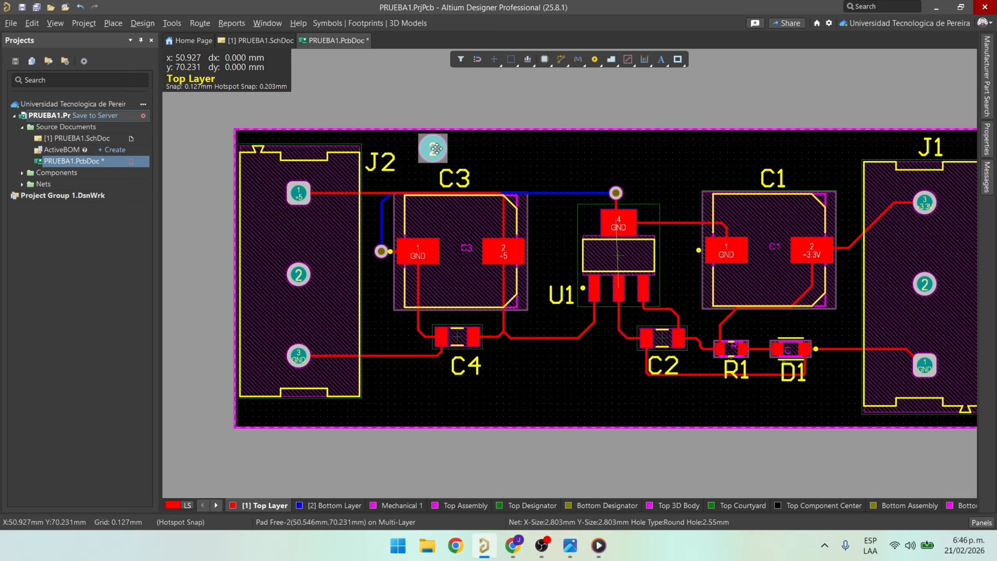
key("ctrl+c")
scroll(436, 146, "up", 6, "ctrl")
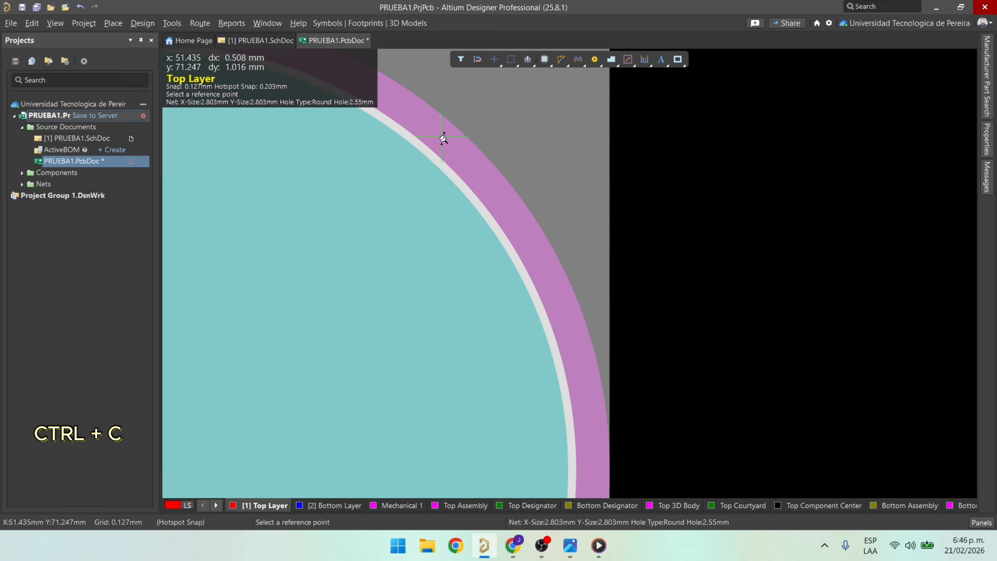
scroll(441, 137, "down", 3, "ctrl")
scroll(443, 138, "down", 1, "ctrl")
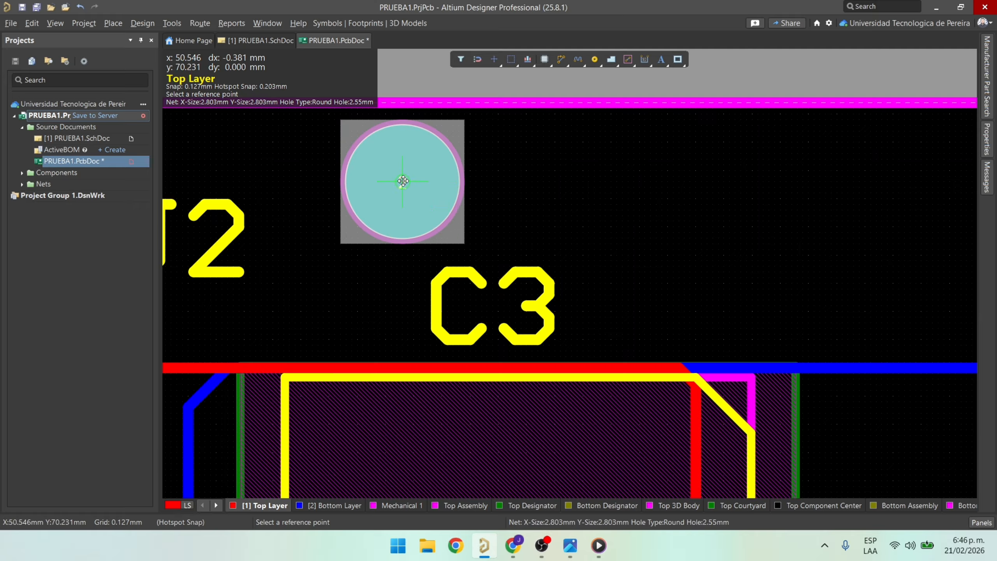
left_click(403, 181)
Paste three copies of the pad: one below C4, one below C2, and one above the gap between U1 and C1.
scroll(587, 181, "down", 4, "ctrl")
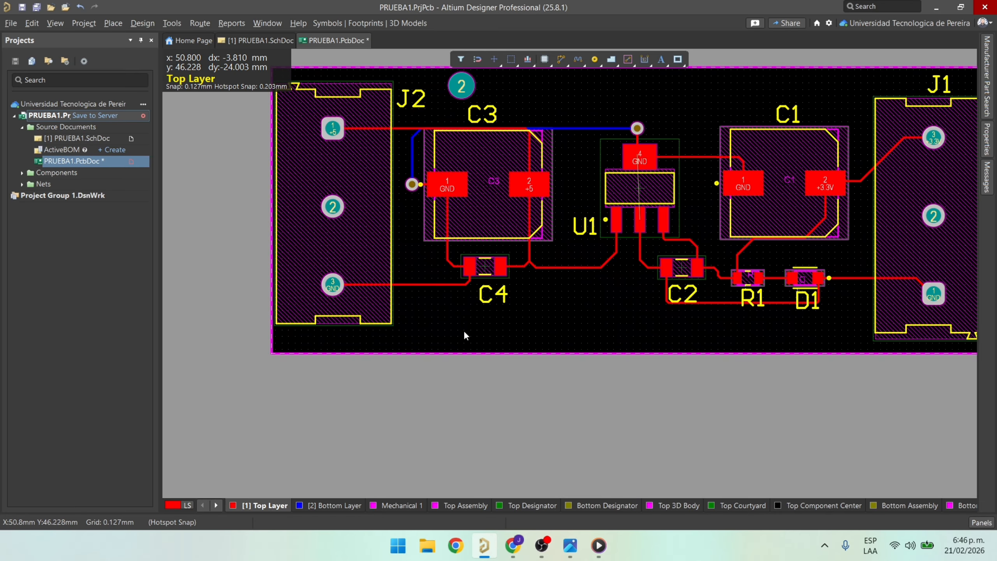
key("ctrl+v")
scroll(455, 332, "up", 2, "ctrl")
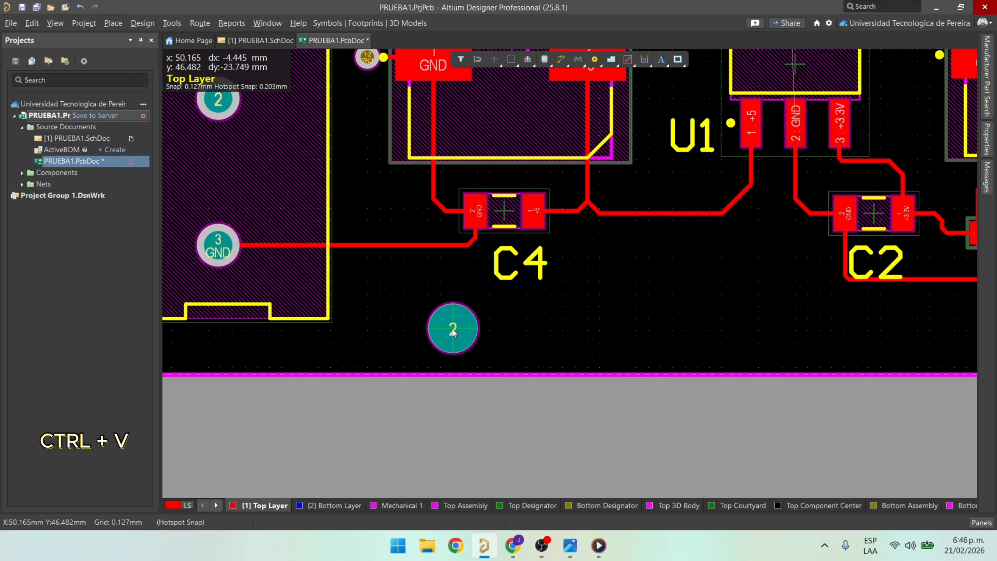
scroll(604, 306, "down", 2, "ctrl")
right_click_drag(692, 317, 429, 316)
key("ctrl+v")
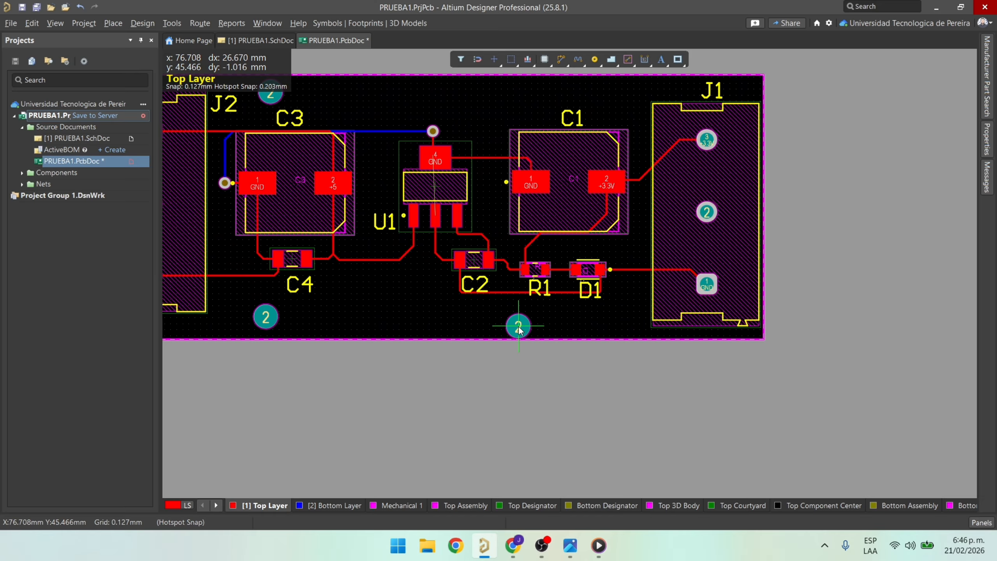
left_click(509, 317)
key("ctrl+v")
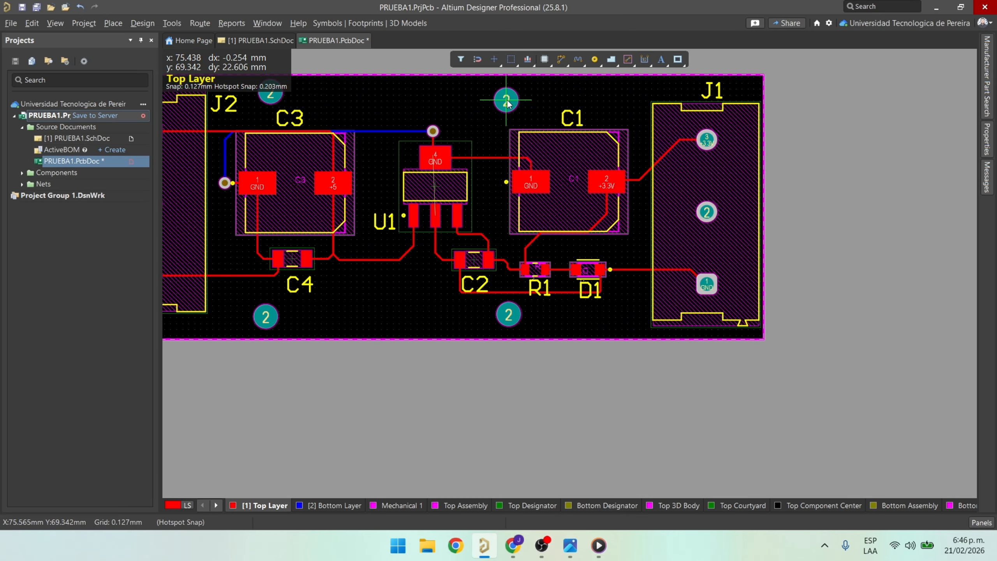
left_click(501, 96)
scroll(465, 153, "down", 2, "ctrl")
scroll(463, 195, "up", 3, "ctrl")
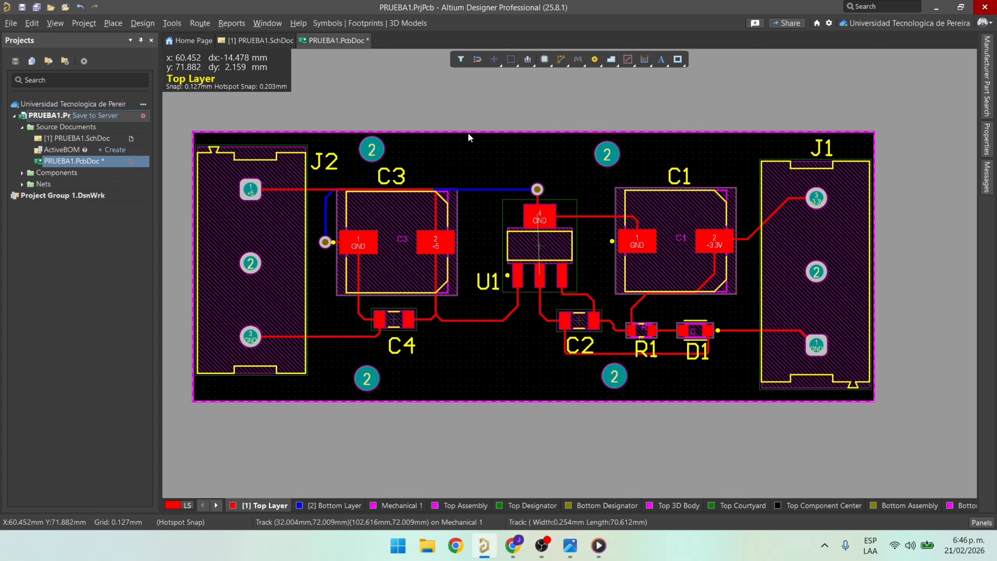
Stretch the Mechanical 1 outline rectangle beyond the board's upper and lower edges to a height of about 35.4 mm.
left_click(192, 132)
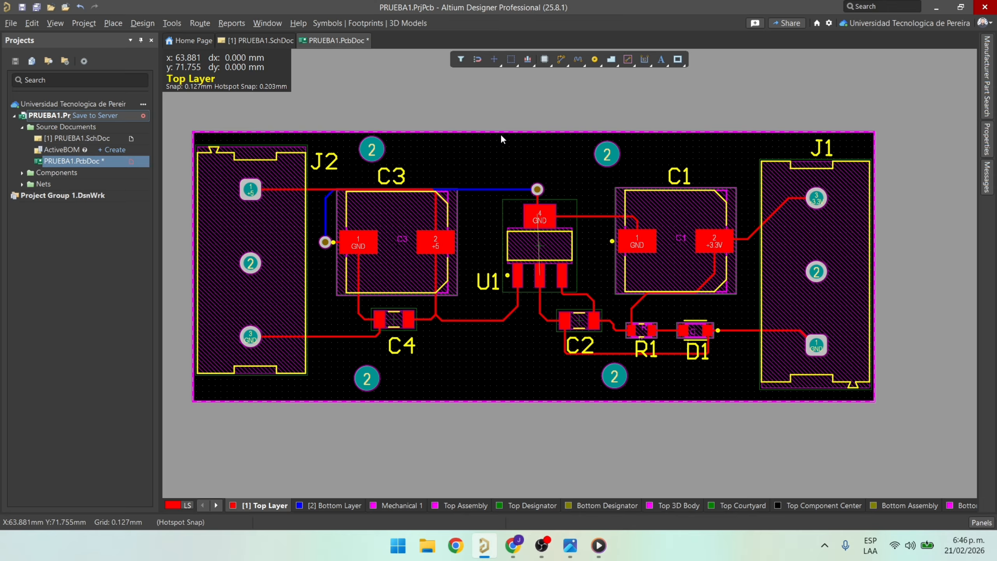
left_click(513, 134)
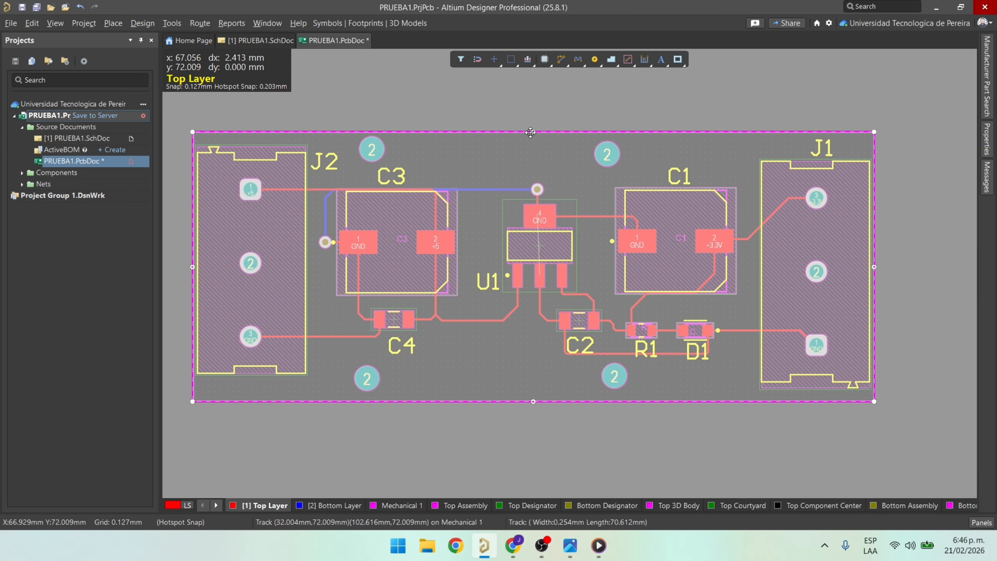
left_click_drag(535, 132, 534, 94)
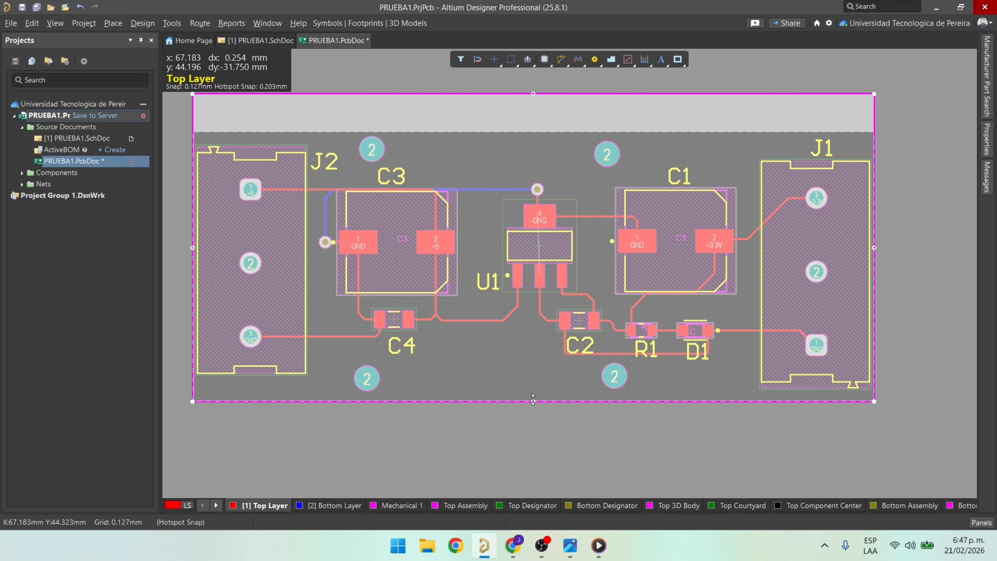
left_click_drag(534, 407, 534, 436)
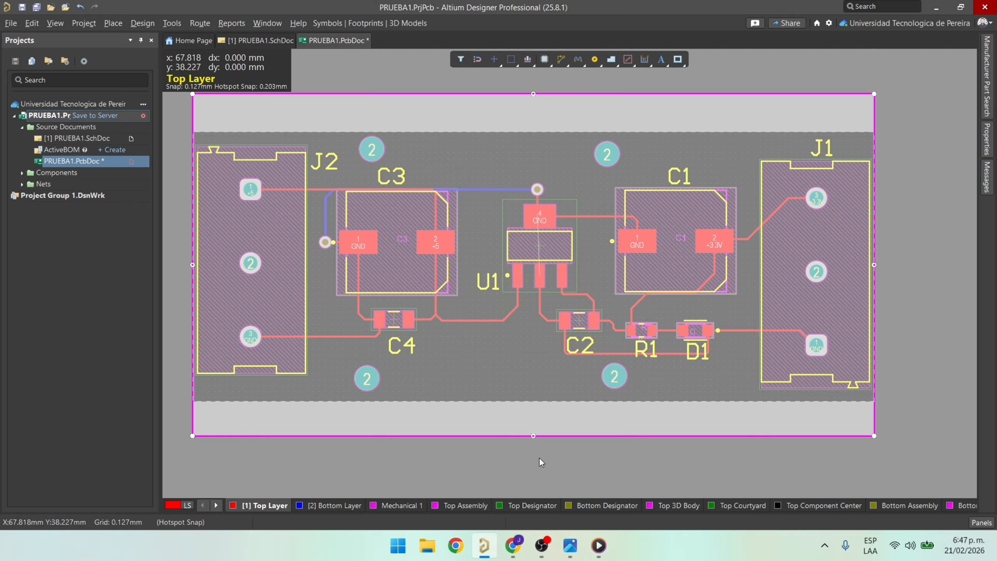
left_click(539, 457)
Move the four mounting-hole pads into the corners of the enlarged outline, in the new strips above and below the board.
left_click_drag(367, 381, 242, 419)
left_click_drag(371, 152, 250, 118)
left_click_drag(616, 154, 859, 119)
left_click_drag(615, 377, 829, 415)
Align the two lower mounting-hole pads with each other using Align Bottom.
scroll(731, 404, "down", 1, "ctrl")
right_click_drag(731, 404, 663, 252)
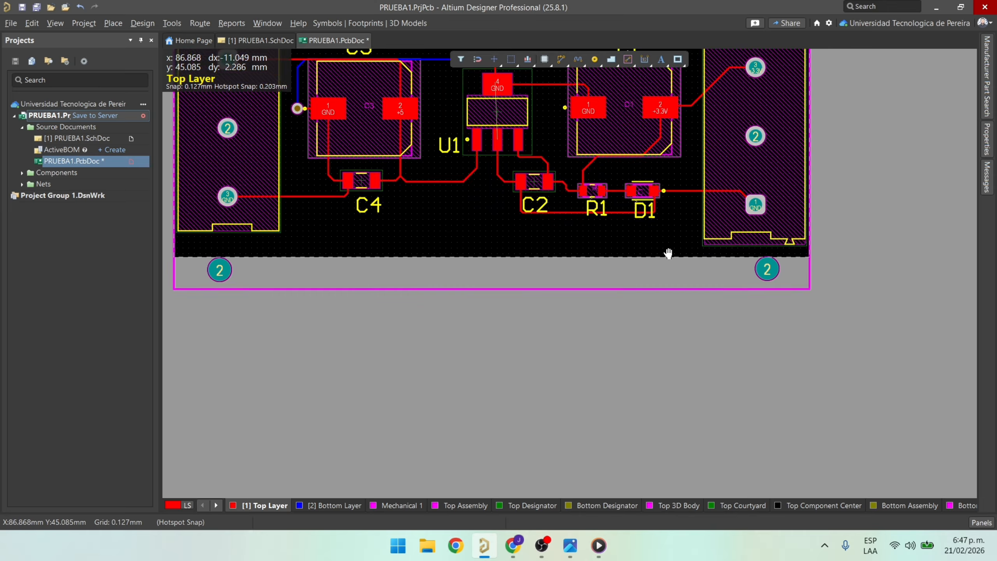
right_click_drag(233, 281, 271, 330)
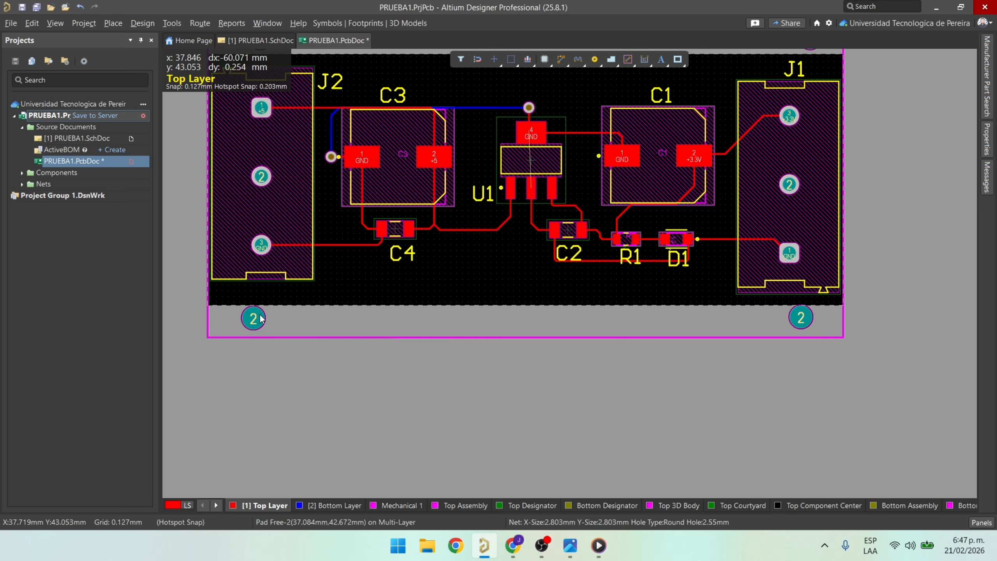
left_click(259, 319)
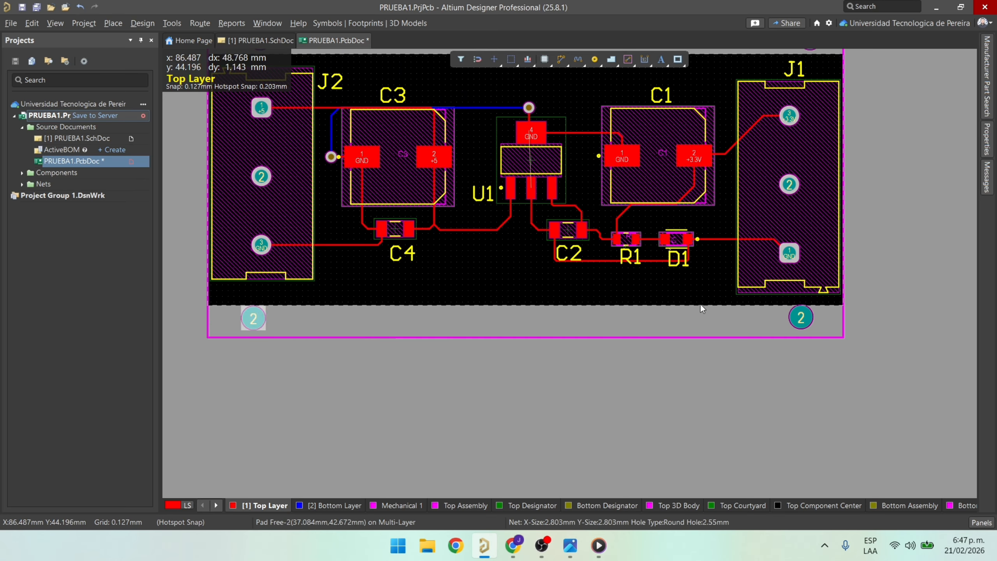
right_click(802, 321)
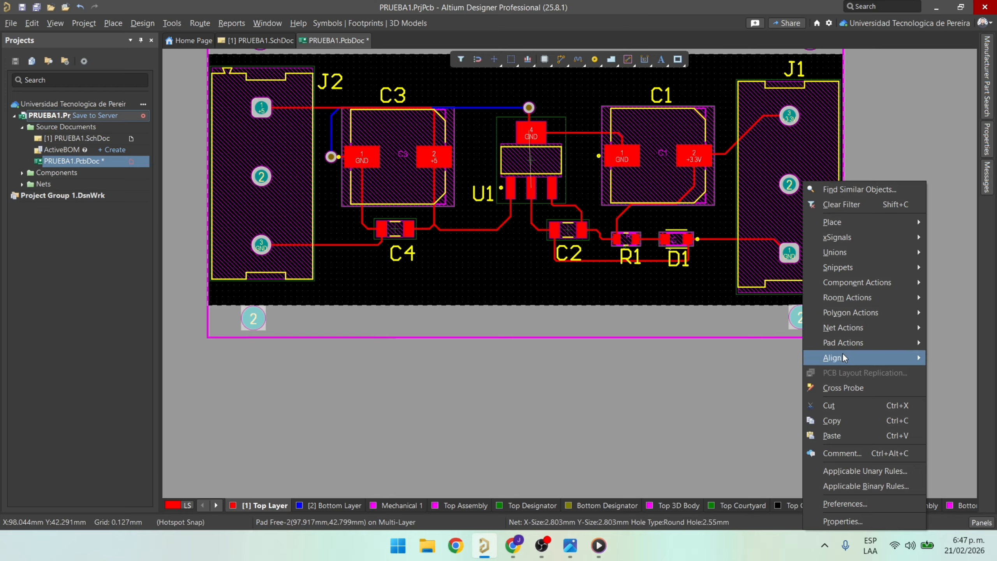
mouse_move(844, 355)
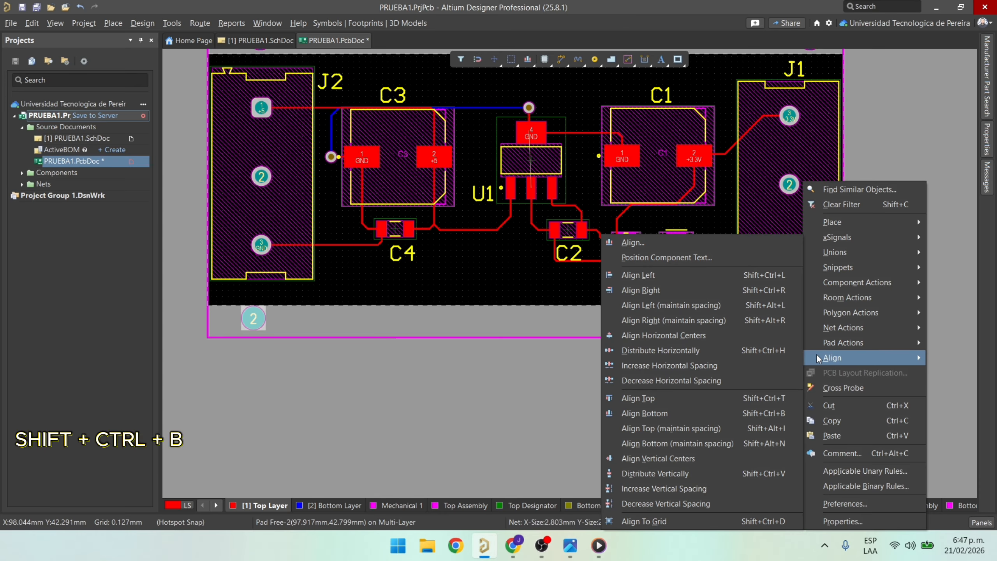
left_click(650, 413)
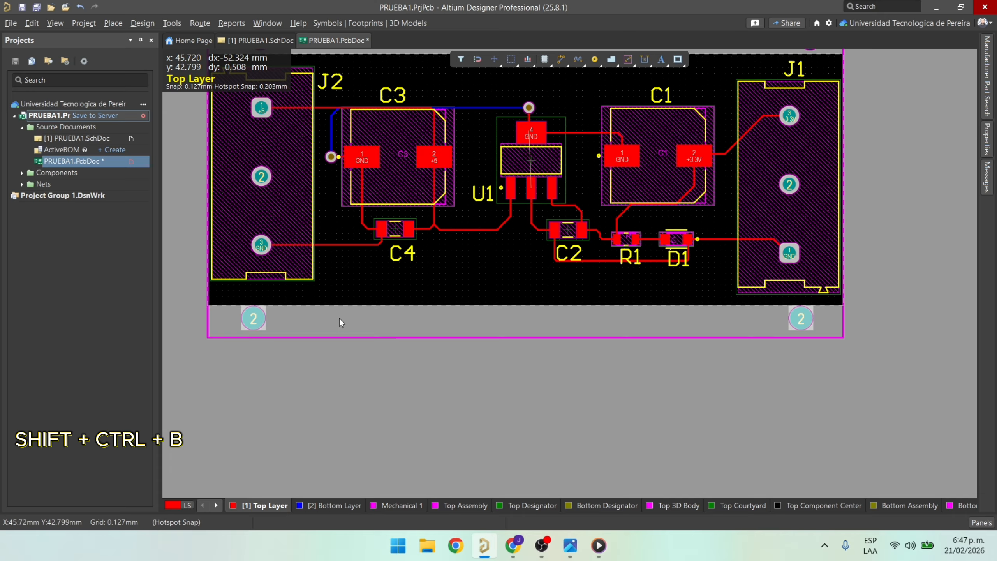
left_click(755, 371)
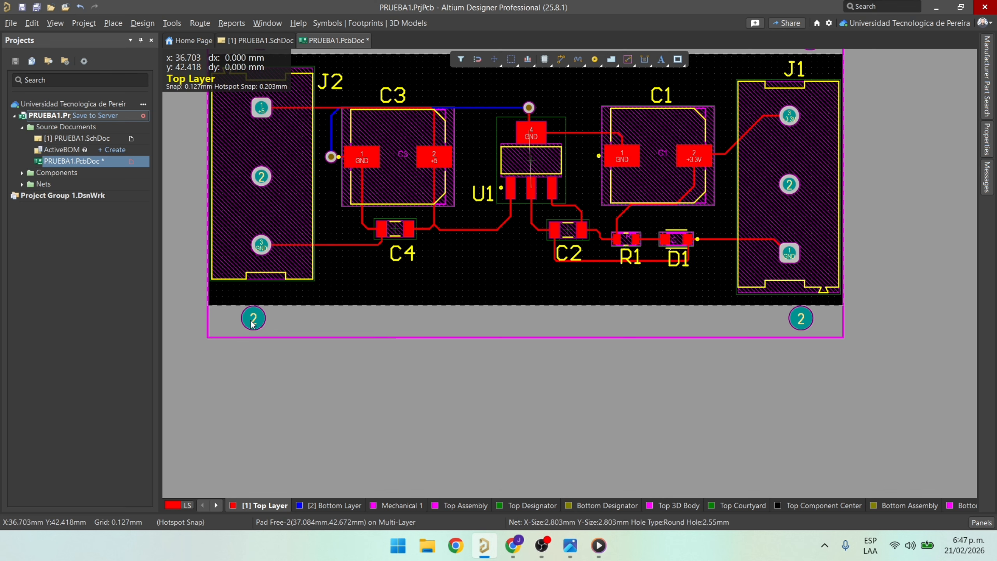
Try shifting the mounting-hole pad below J2 toward the outline corner, undo the move and reselect the pad.
left_click_drag(252, 323, 244, 321)
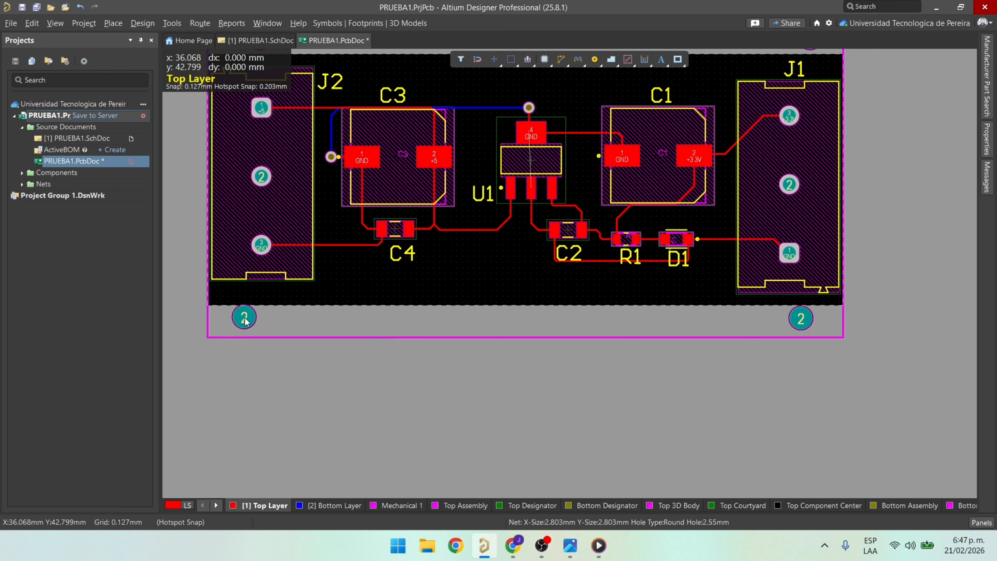
key("ctrl+z")
left_click(254, 318)
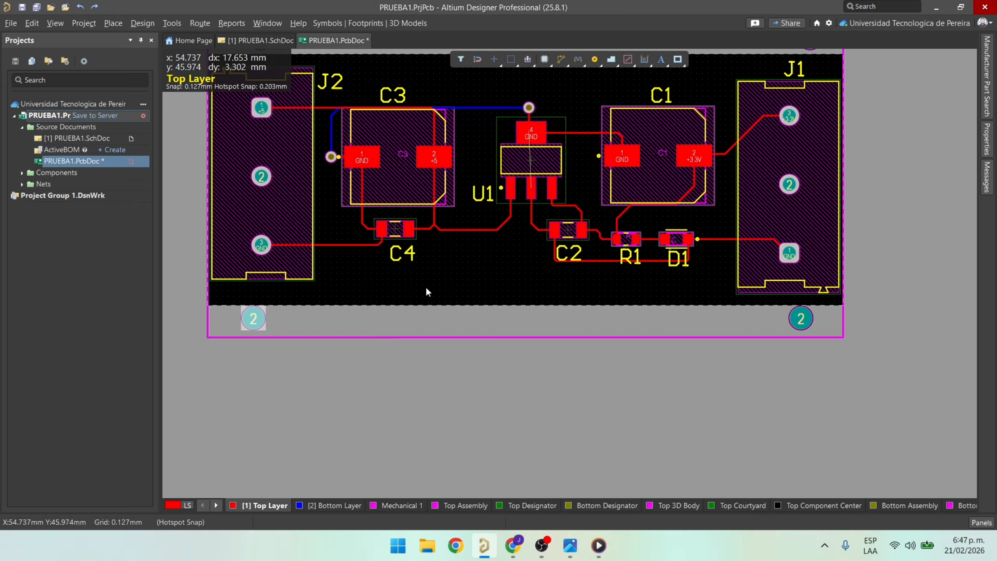
Check the X/Y location of the pad below J2 in its properties and deselect it.
double_click(253, 318)
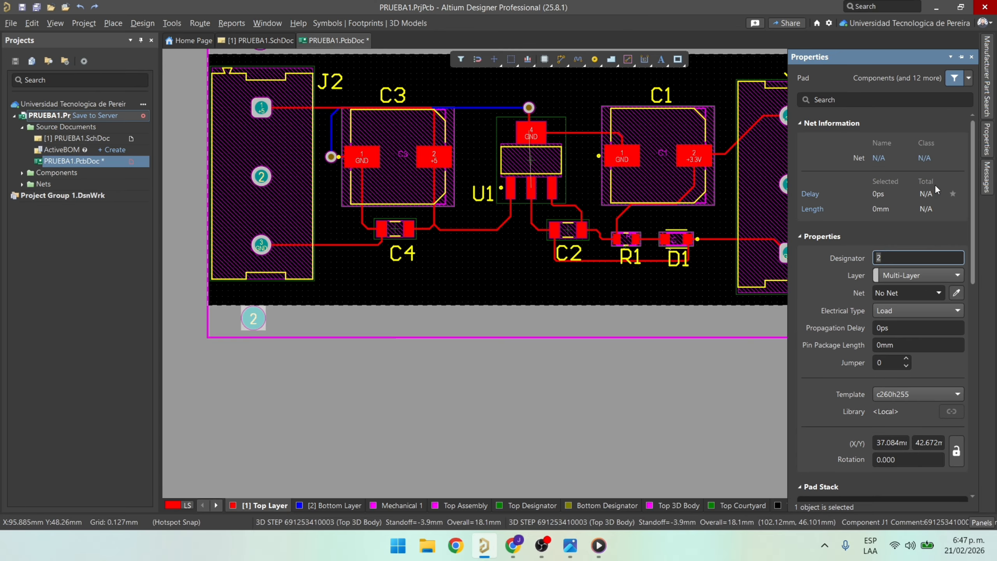
scroll(922, 220, "down", 4)
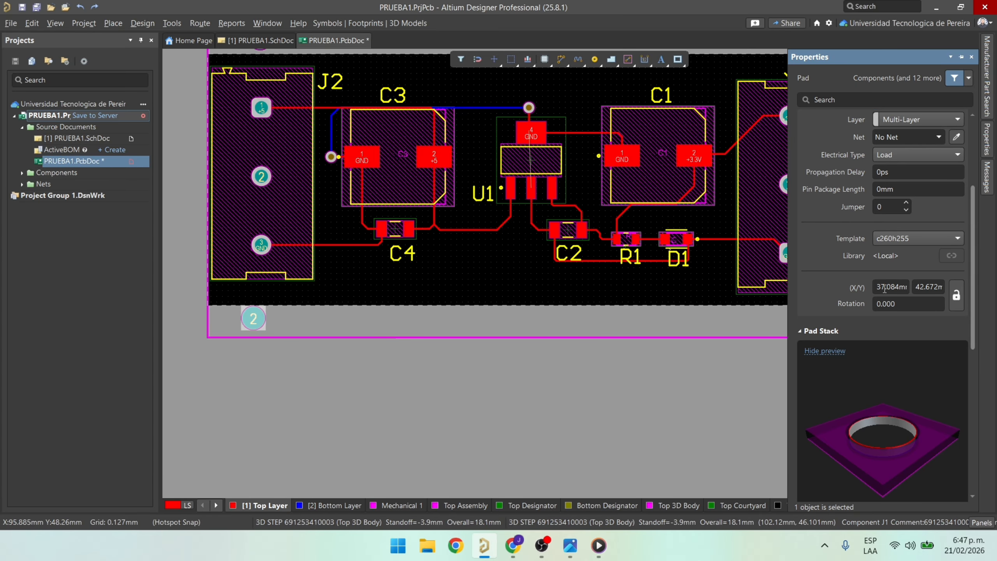
left_click(400, 368)
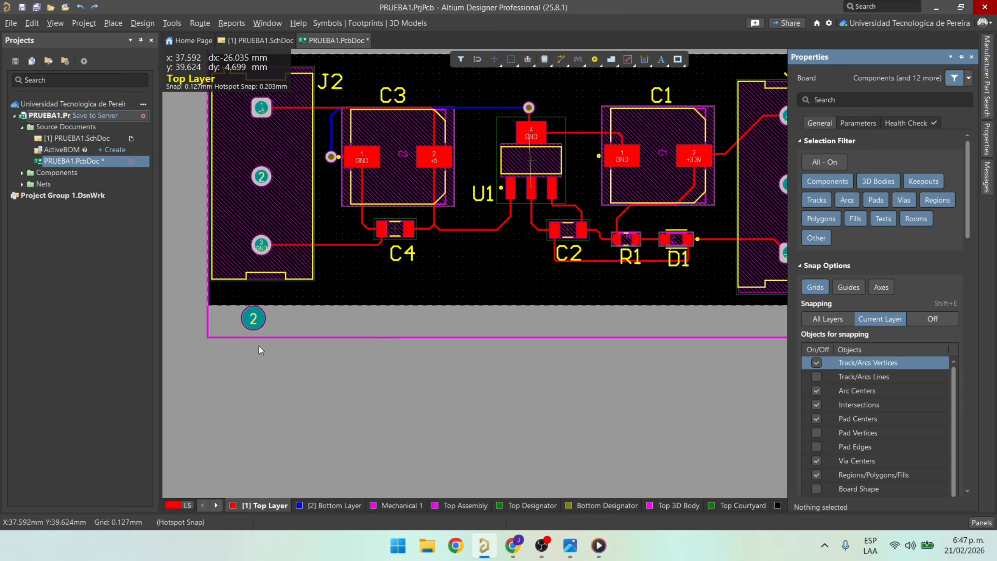
Examine where the coordinate origin lies relative to the board and inspect the outline's lower-left corner.
scroll(280, 357, "down", 3, "ctrl")
right_click_drag(280, 356, 557, 149)
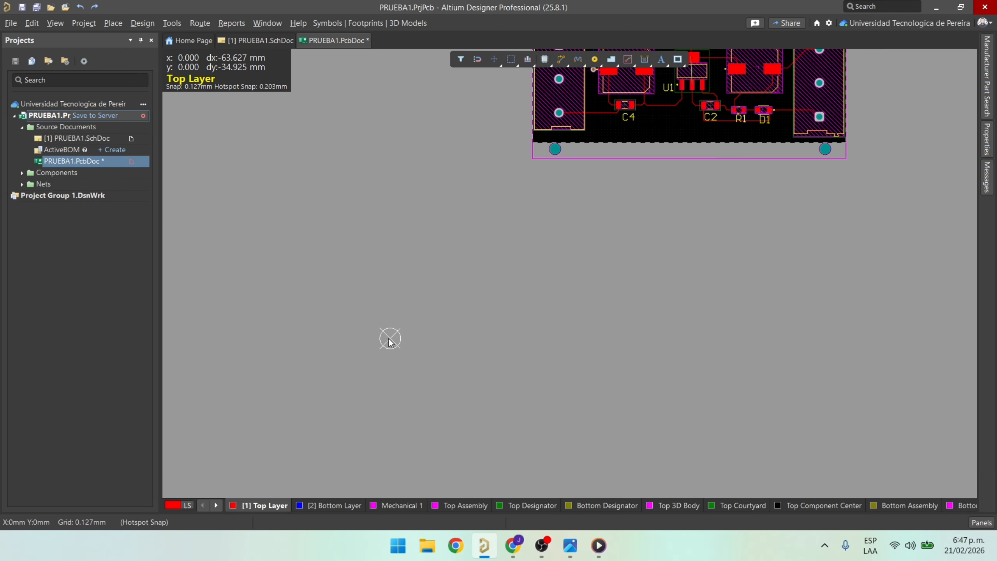
right_click_drag(523, 202, 437, 263)
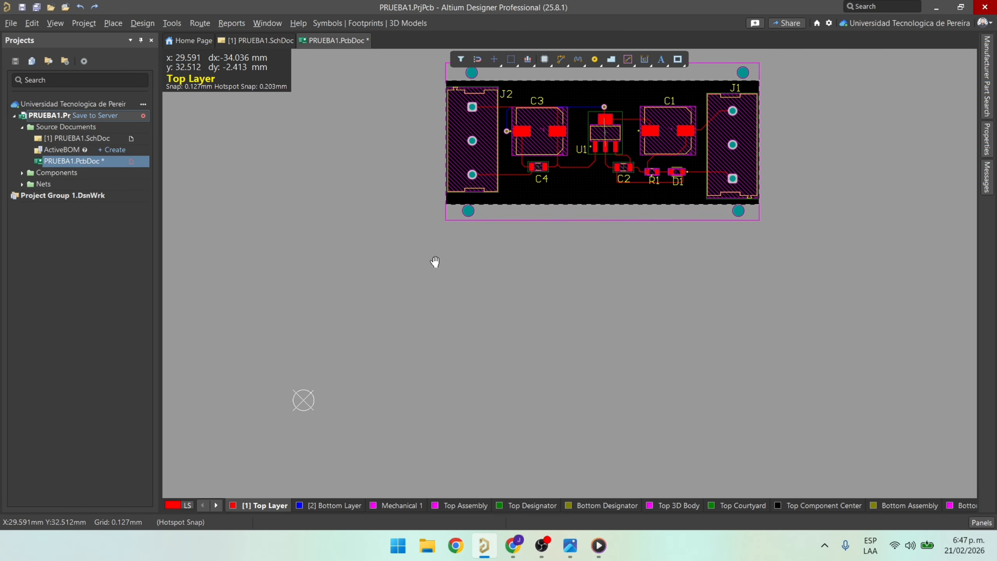
mouse_move(479, 229)
right_mouse_down()
mouse_move(439, 257)
mouse_move(447, 230)
right_mouse_up()
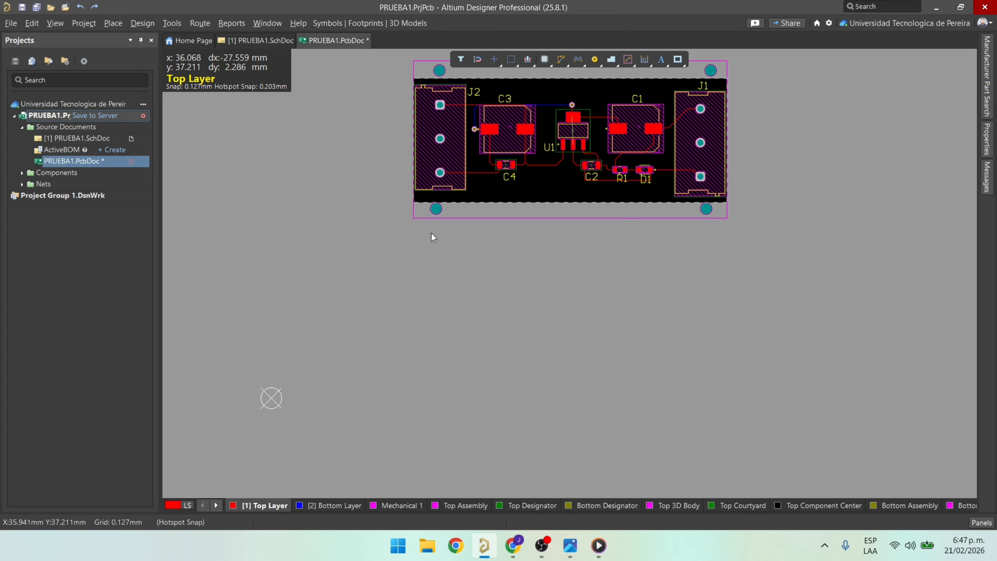
scroll(431, 233, "up", 8, "ctrl")
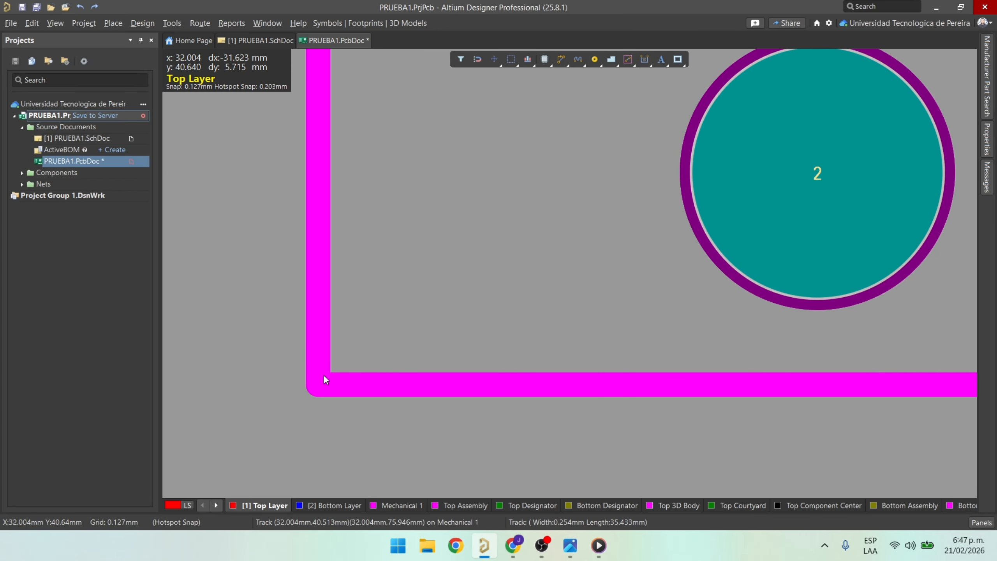
scroll(269, 271, "down", 3, "ctrl")
scroll(269, 272, "down", 5, "ctrl")
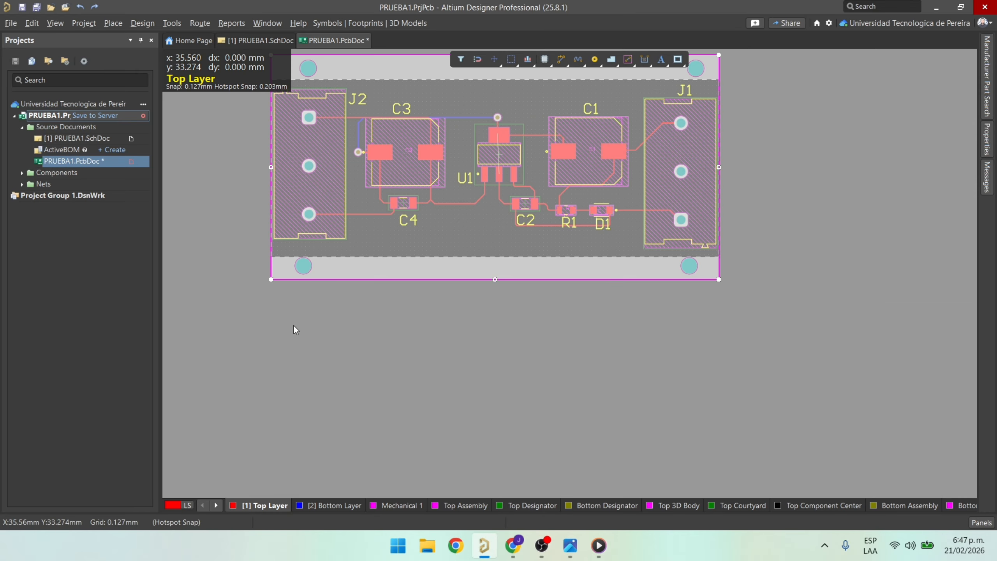
Set a new coordinate origin at the lower-left corner of the magenta board outline.
left_click(38, 25)
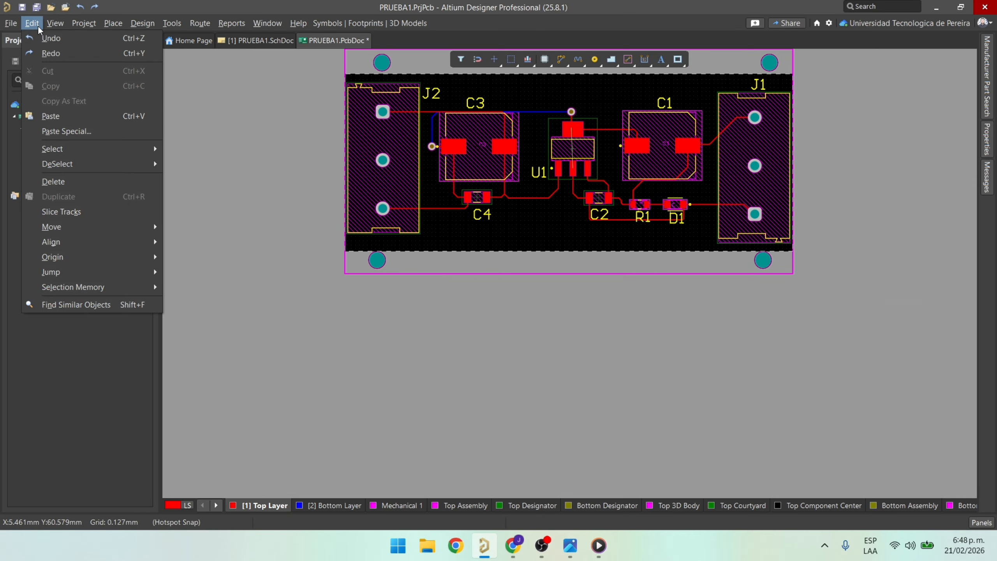
mouse_move(79, 258)
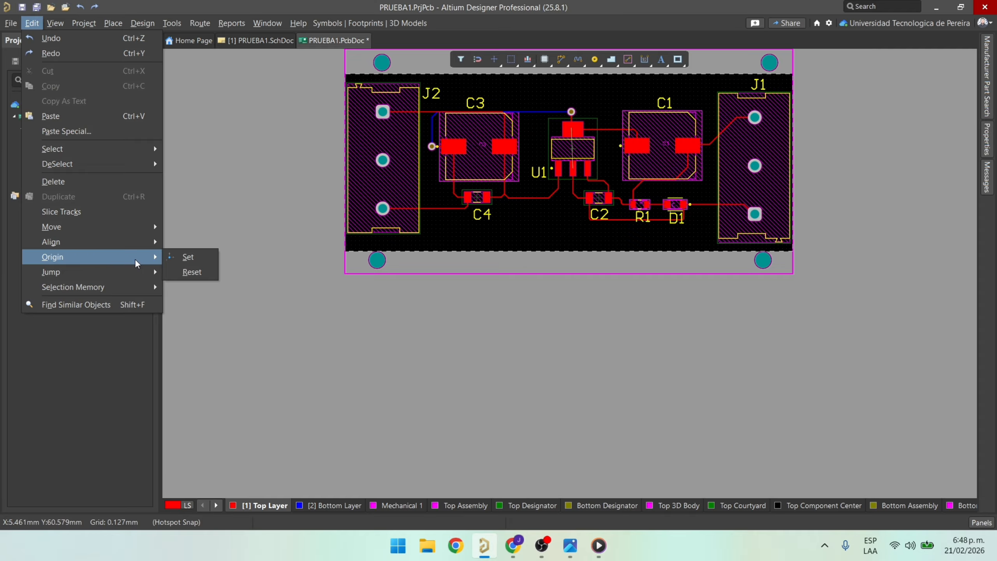
left_click(188, 259)
scroll(350, 275, "up", 5, "ctrl")
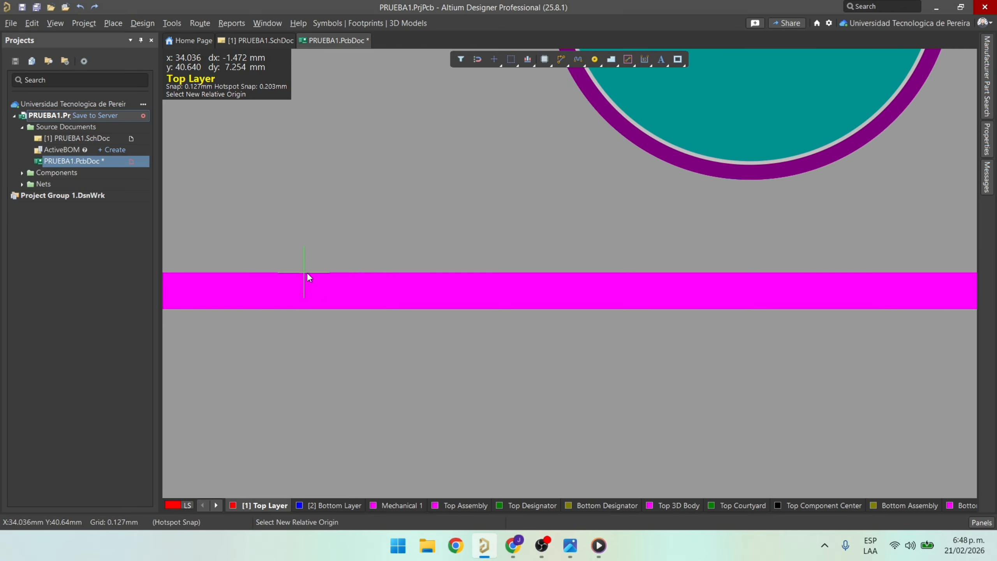
right_click_drag(485, 238, 701, 221)
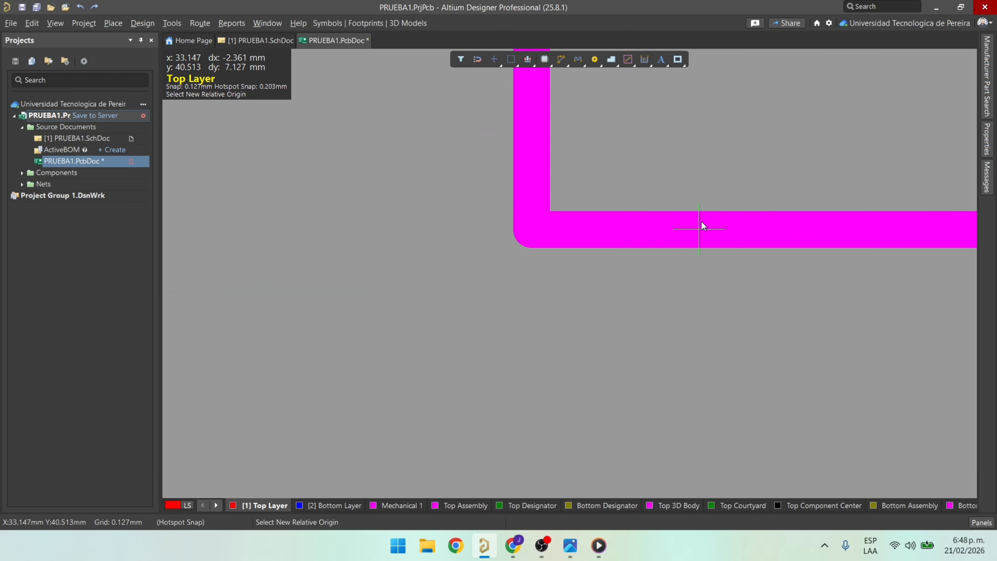
left_click(533, 223)
scroll(530, 225, "down", 5, "ctrl")
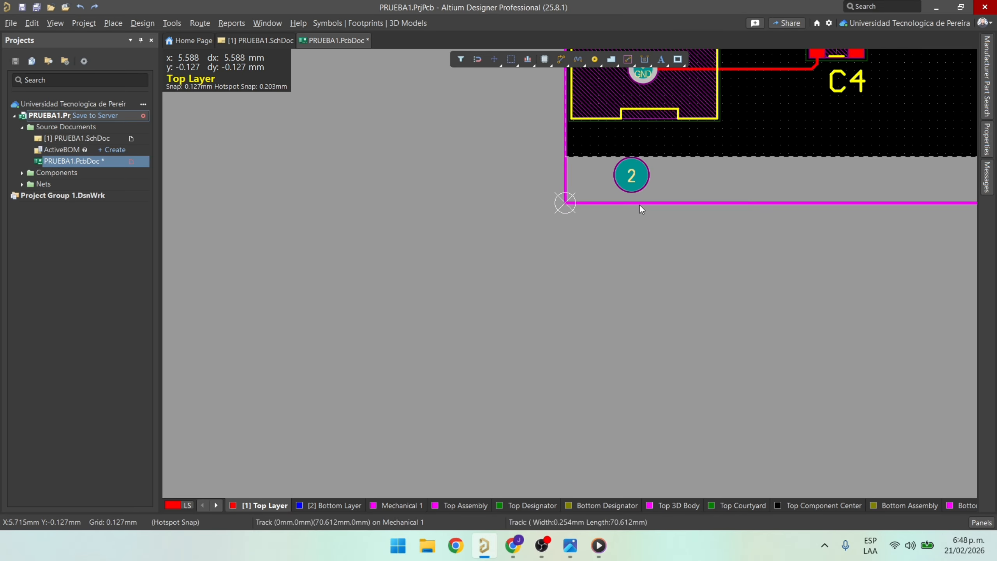
Set the X location of the mounting-hole pad below J2 to 2.5 mm and deselect it.
double_click(509, 209)
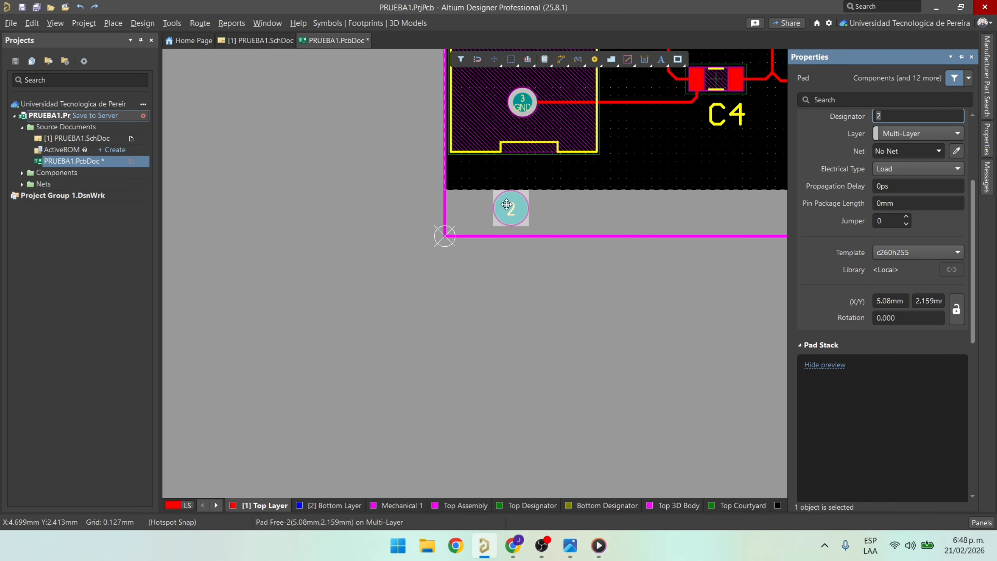
left_click(905, 300)
type("2")
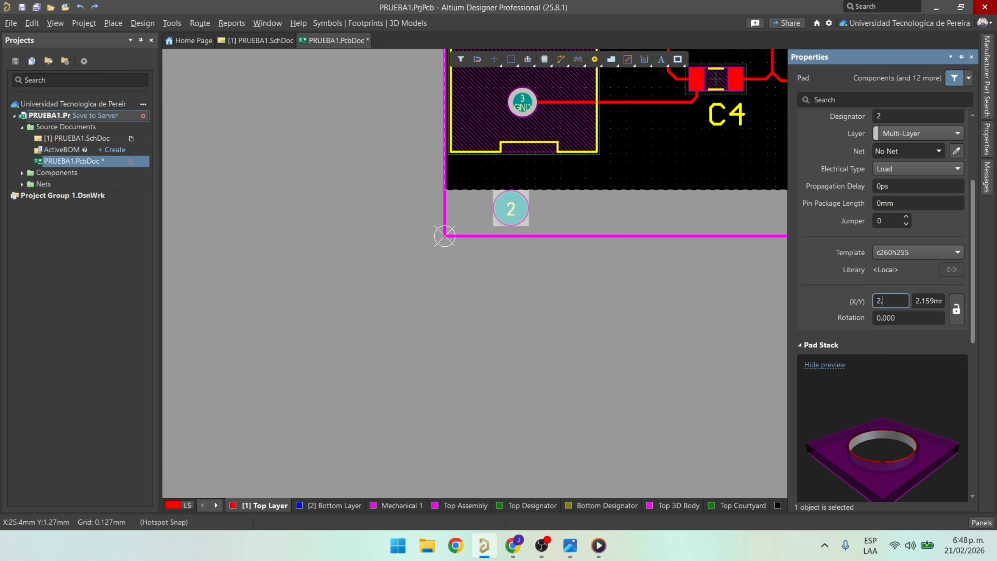
type(".5")
key("Return")
left_click(695, 317)
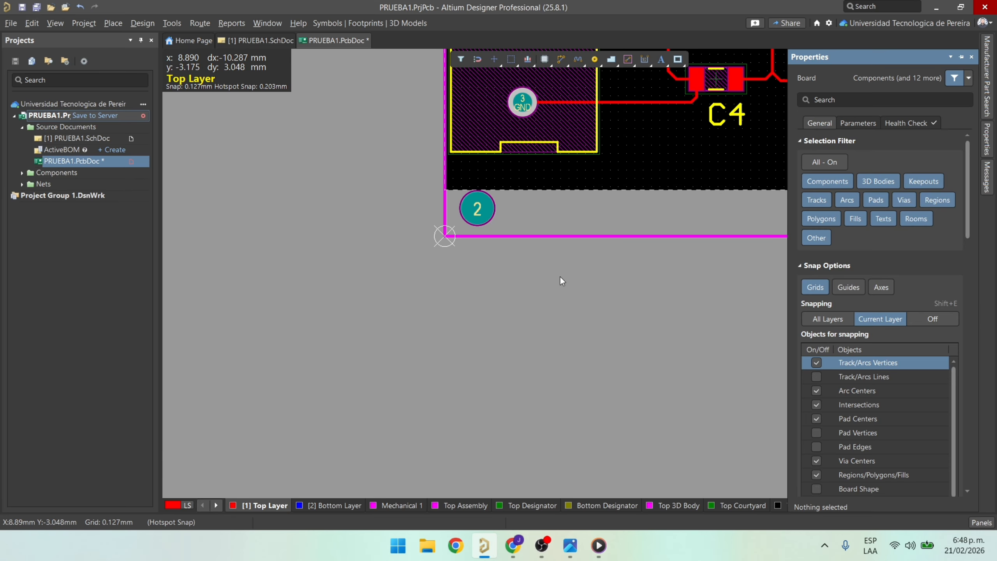
Set the width of the outline rectangle on Mechanical 1 to 70 mm.
scroll(560, 278, "down", 1, "ctrl")
right_click_drag(558, 278, 319, 297)
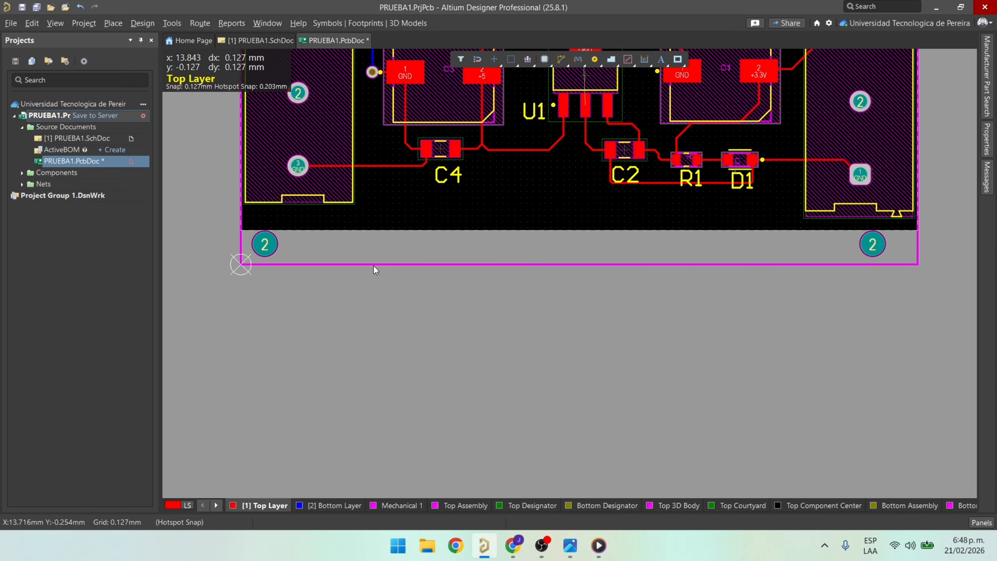
left_click(373, 267)
left_click(528, 309)
scroll(597, 265, "down", 1, "ctrl")
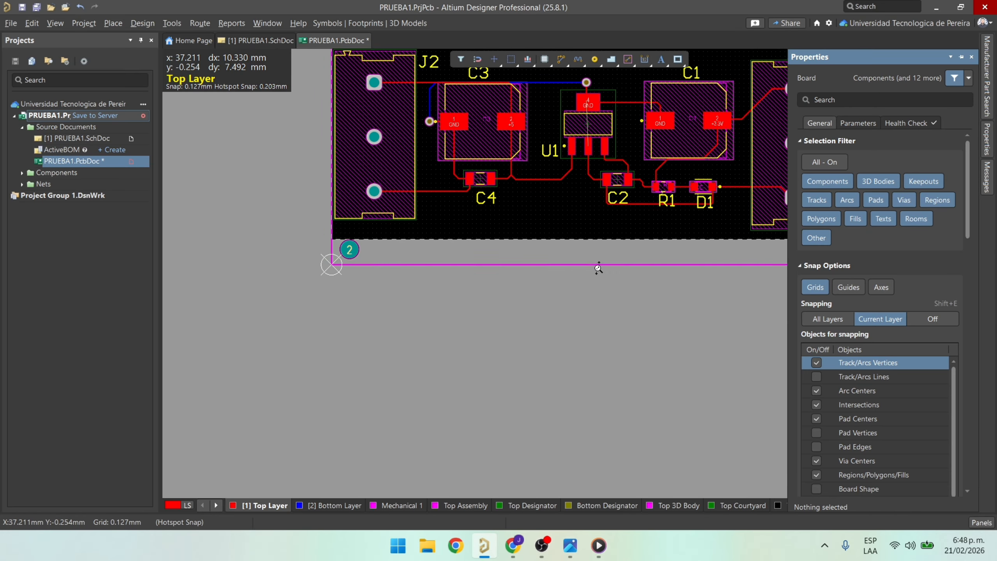
right_click_drag(597, 265, 469, 285)
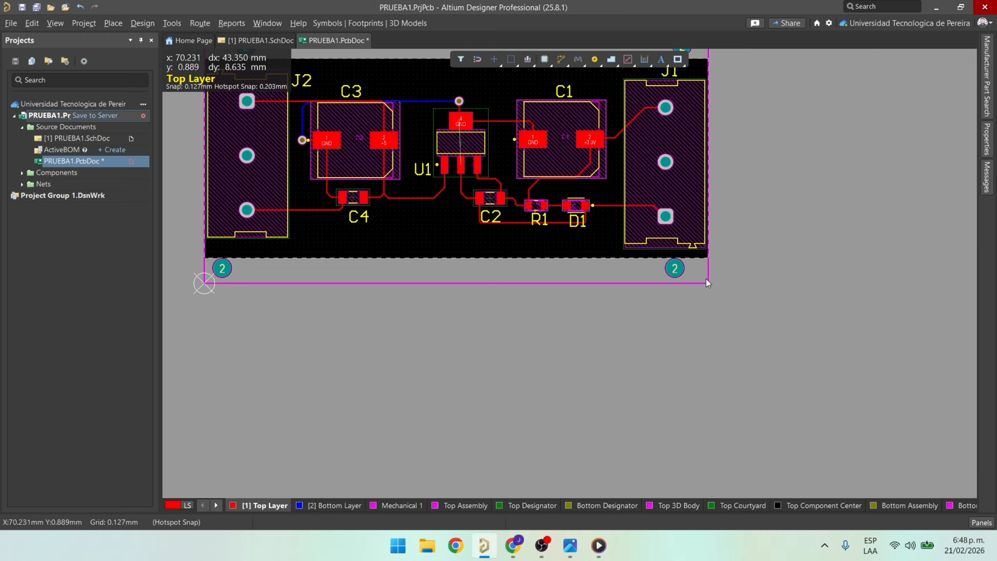
scroll(707, 271, "up", 2, "ctrl")
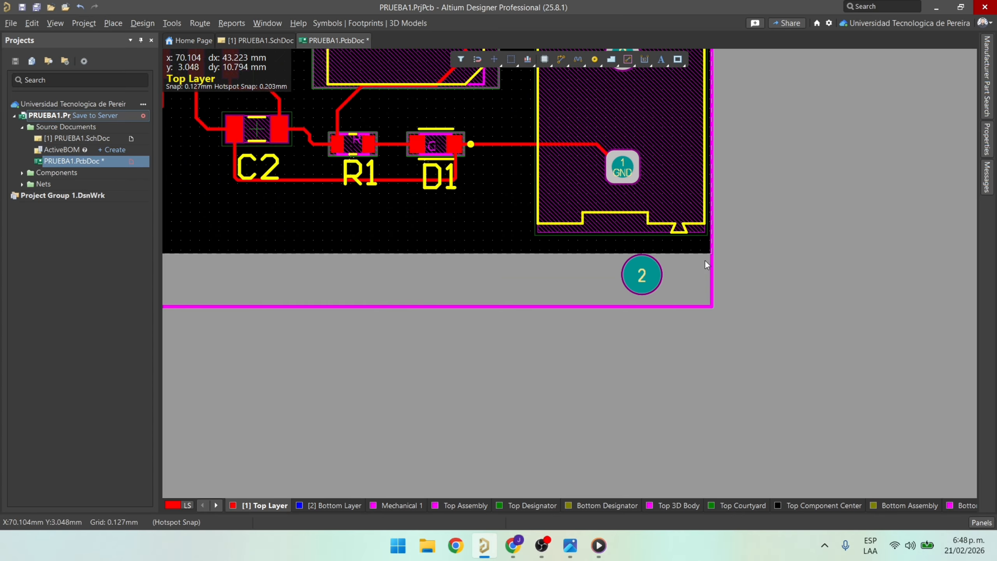
left_click(675, 306)
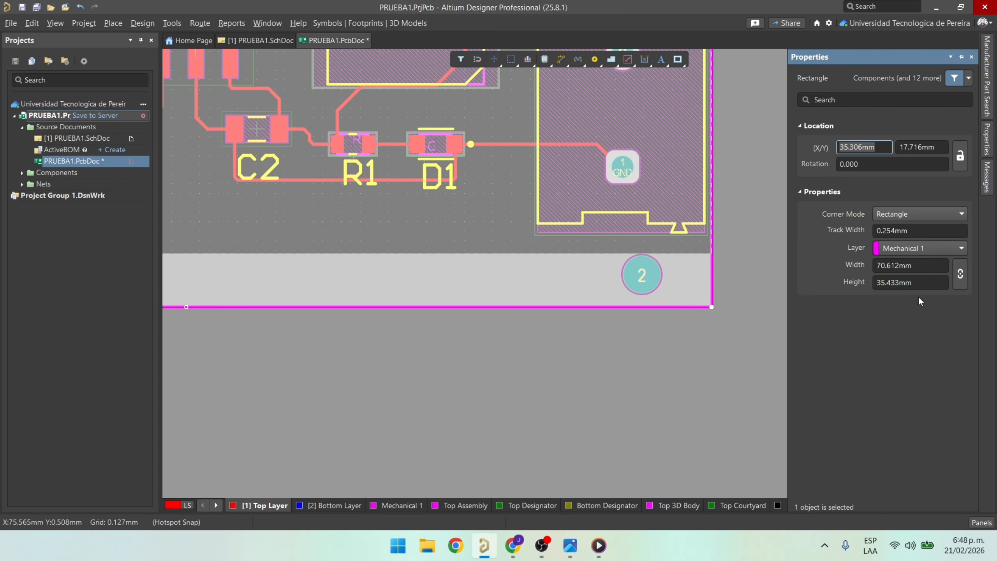
left_click(899, 265)
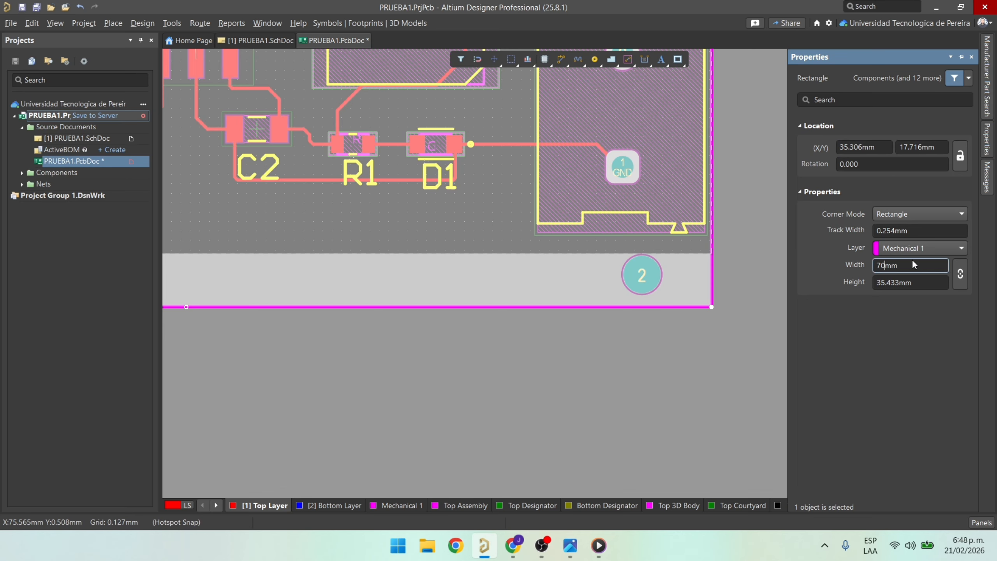
key("Return")
left_click(600, 361)
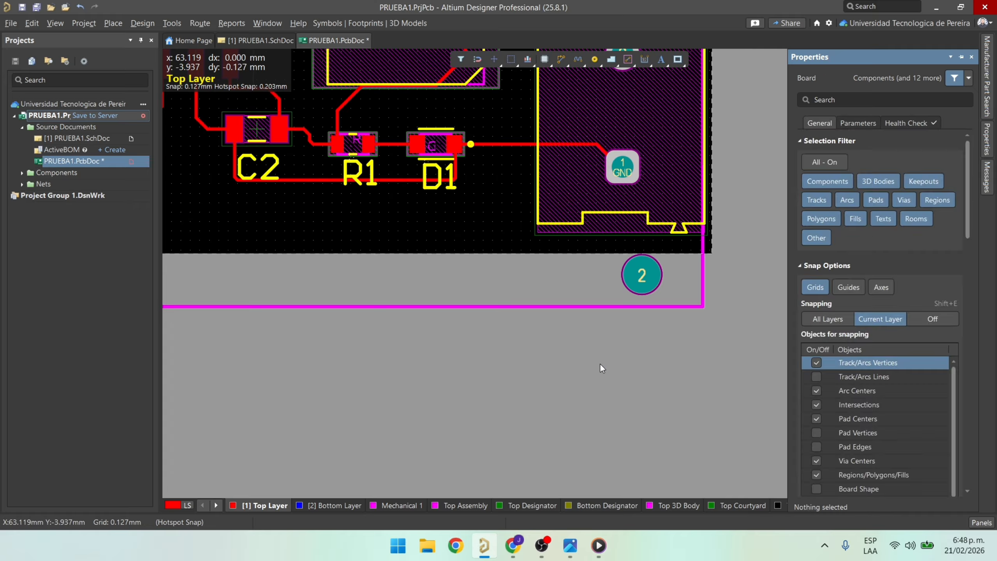
Select all components with their routing and nudge them slightly left to fit inside the narrowed outline.
scroll(599, 358, "down", 2, "ctrl")
scroll(644, 321, "down", 2, "ctrl")
right_click_drag(641, 333, 772, 342)
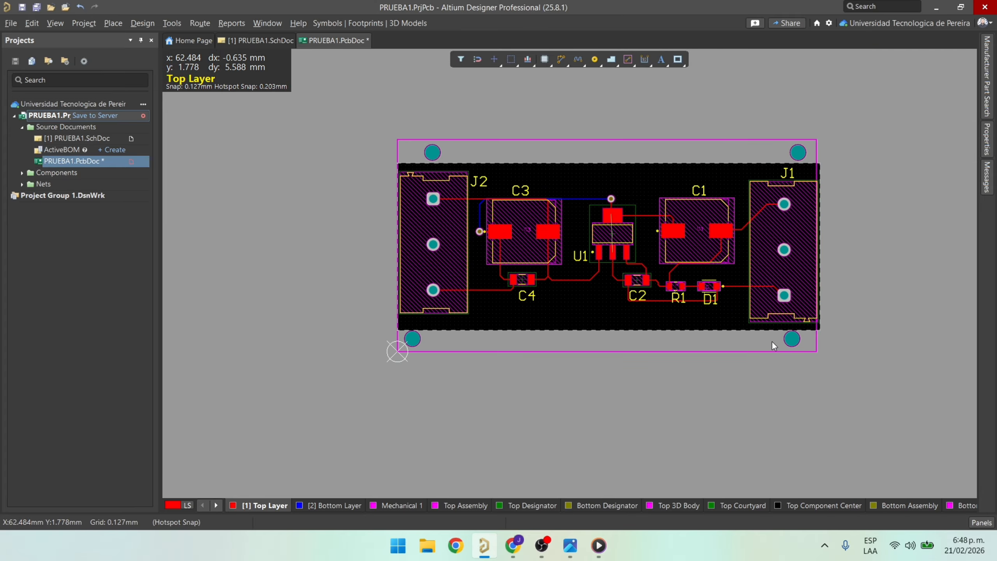
left_click_drag(810, 329, 435, 176)
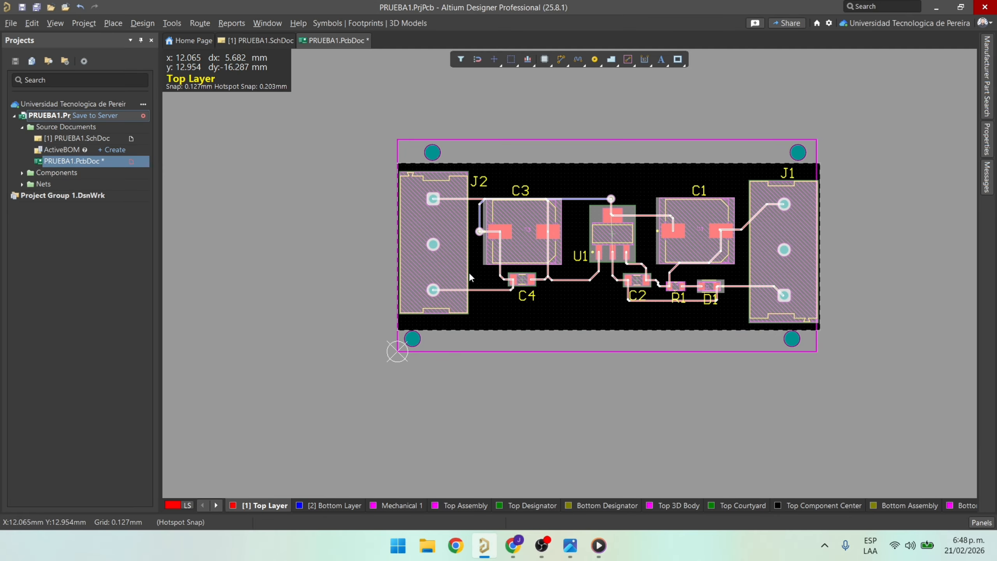
scroll(405, 276, "up", 4, "ctrl")
left_click_drag(453, 283, 461, 288)
middle_click_drag(460, 287, 463, 334)
right_click_drag(743, 339, 511, 310)
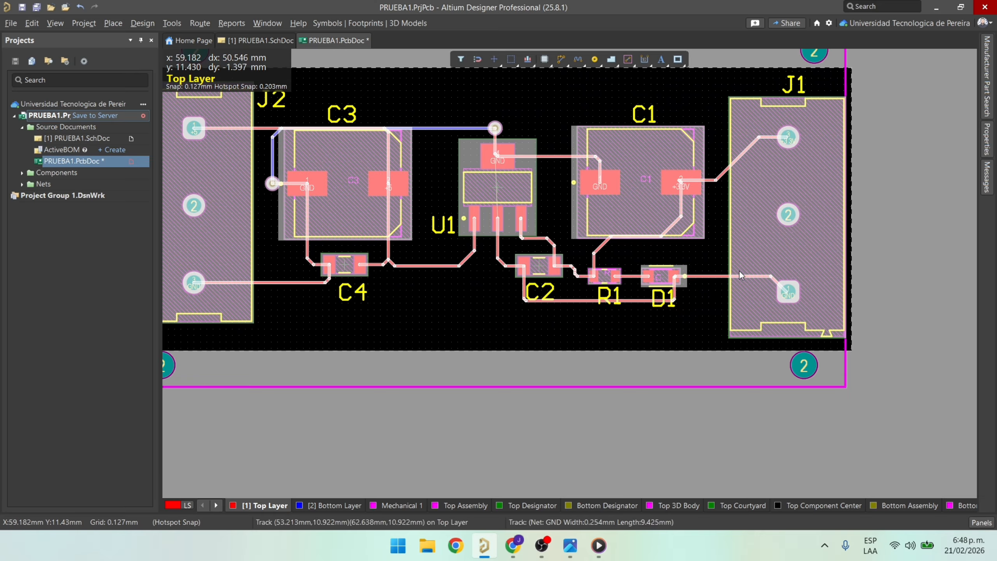
left_click(900, 249)
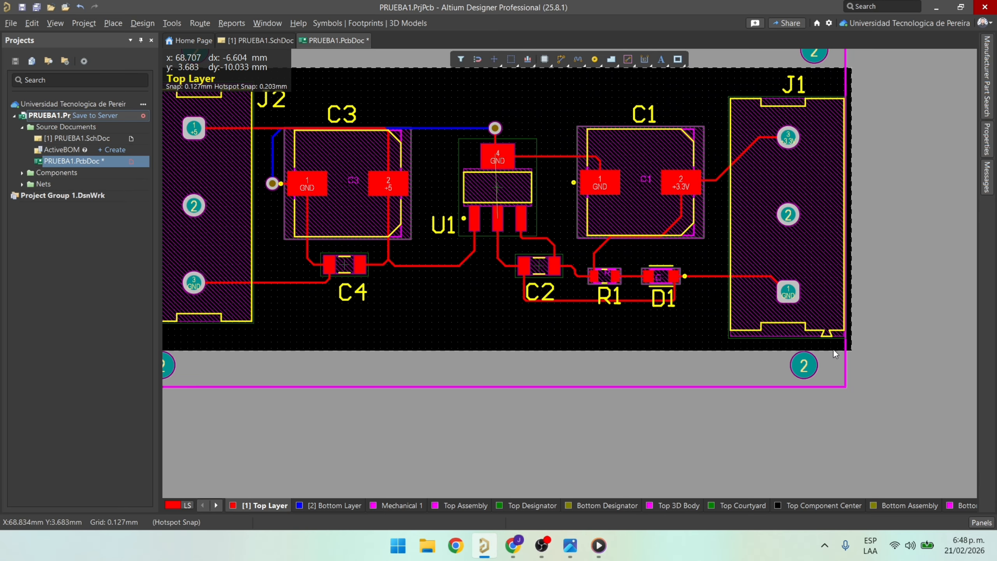
Move the mounting-hole pad below J1 closer to the outline corner and calculate 70 - 2.5 in the Windows Calculator.
left_click_drag(806, 367, 822, 367)
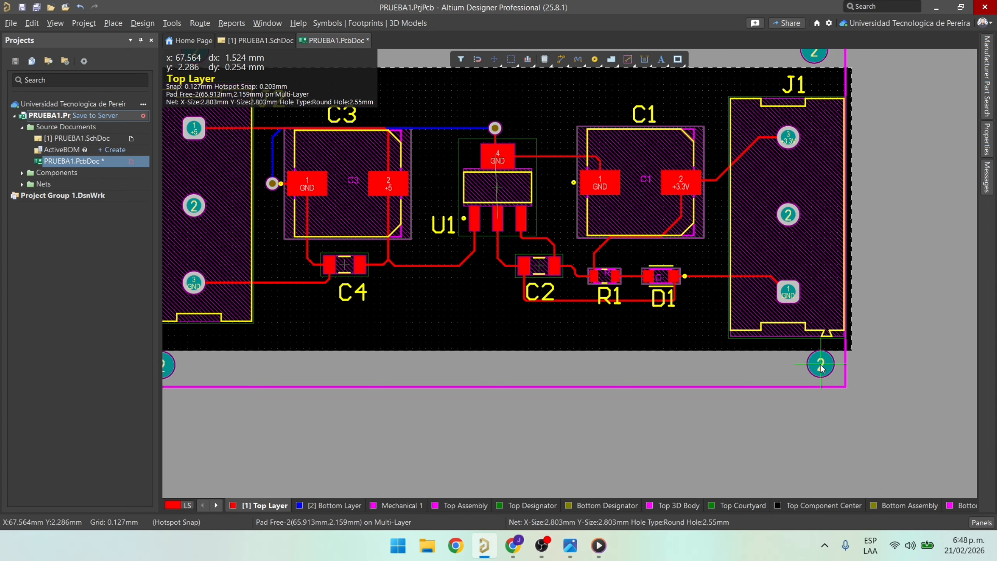
key("super")
type("CA")
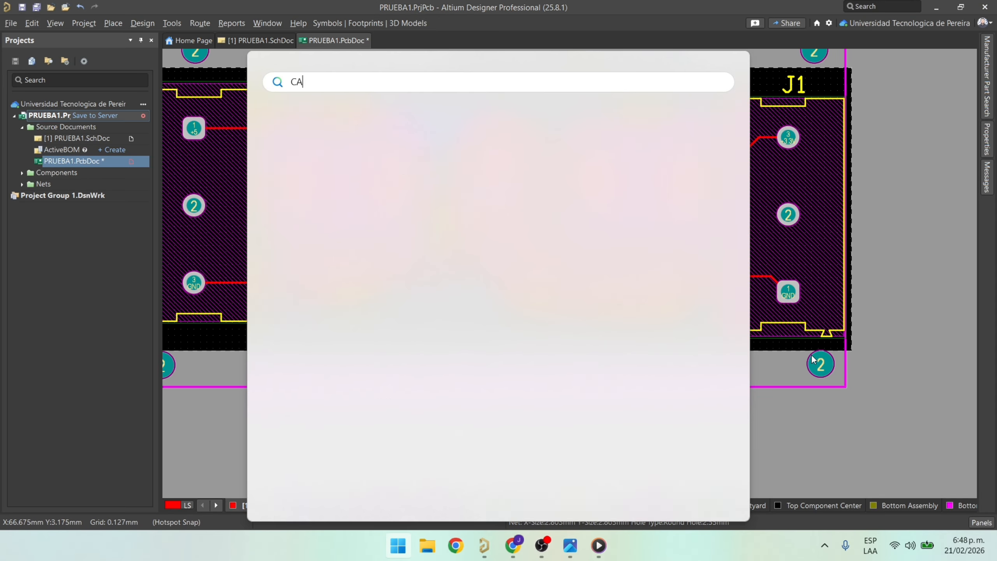
type("L")
key("Return")
type("7")
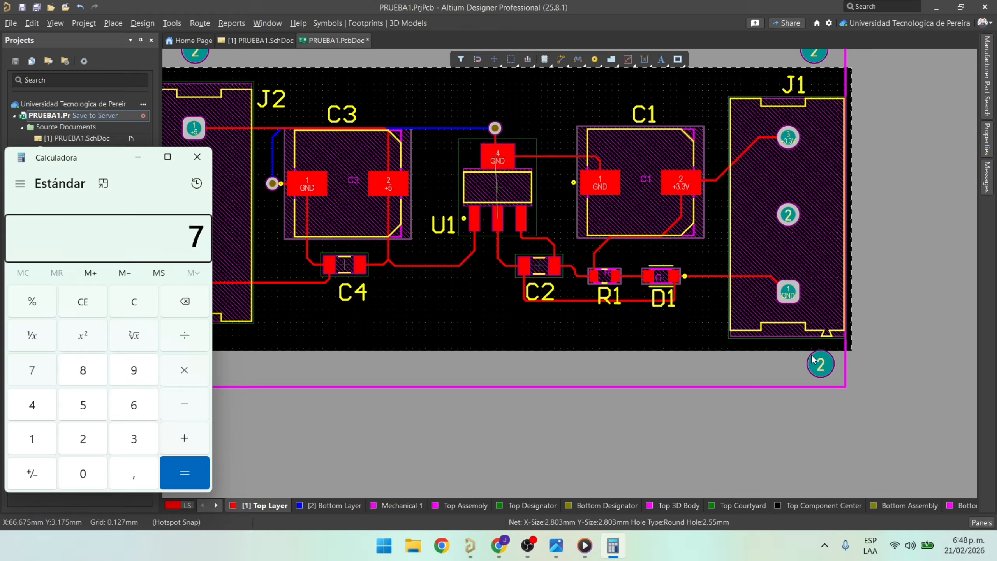
type("0 - 2,5")
key("Return")
left_click(207, 166)
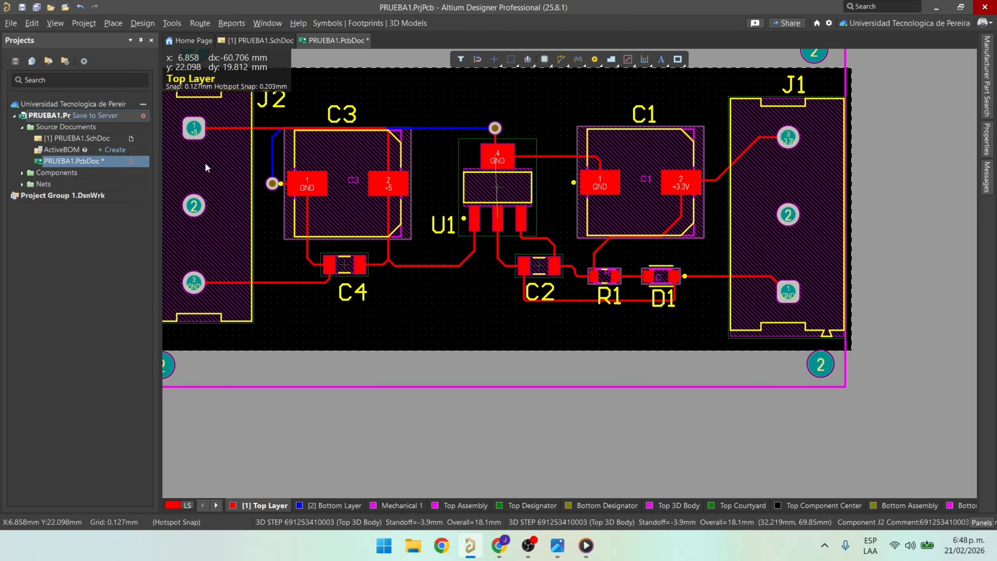
Set the X location of the mounting-hole pad below J1 to 67.5 mm and deselect it.
double_click(808, 362)
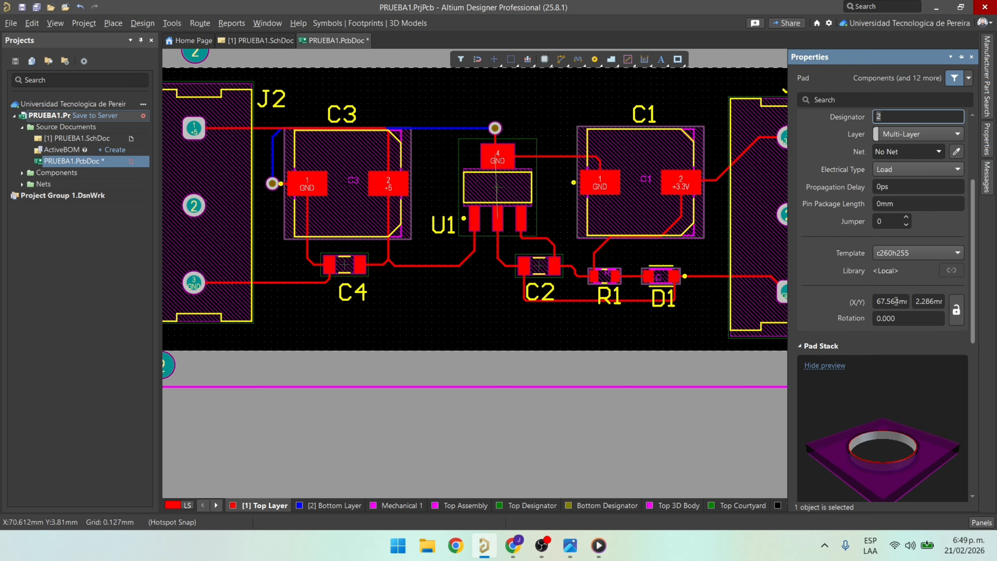
left_click(896, 301)
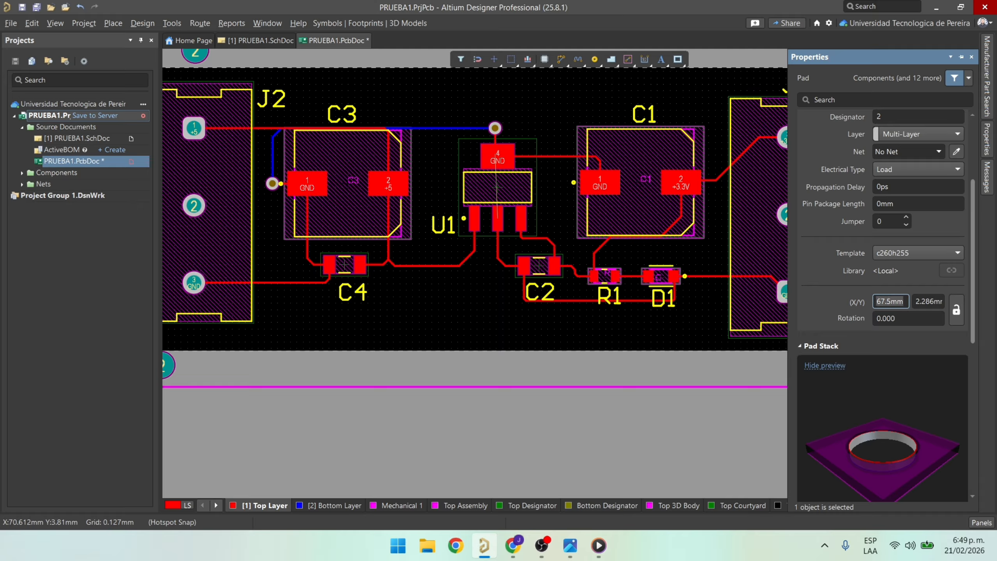
left_click(741, 435)
Set the height of the outline rectangle to 35 mm and deselect it.
scroll(706, 423, "down", 3, "ctrl")
right_click_drag(708, 418, 695, 319)
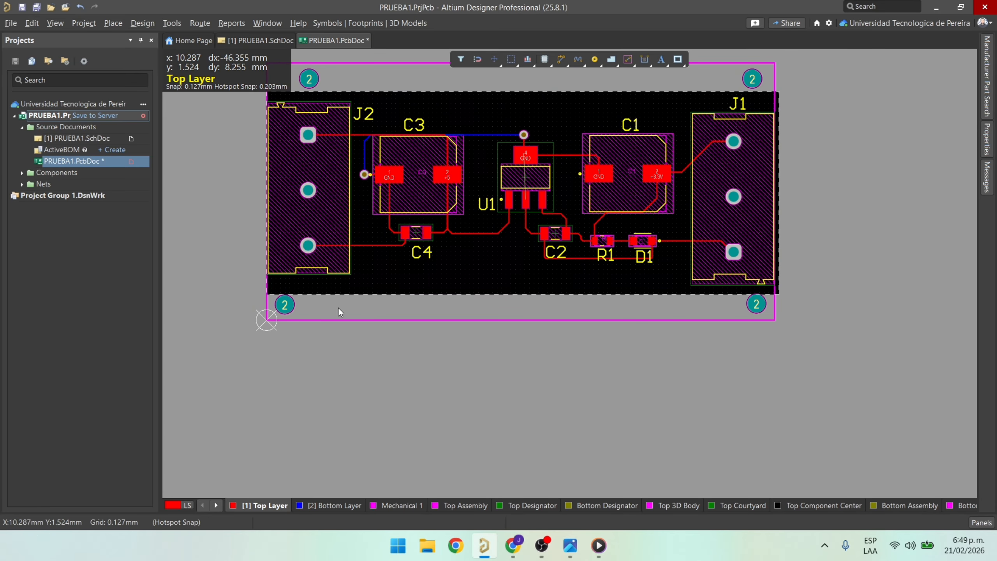
right_click_drag(348, 101, 443, 207)
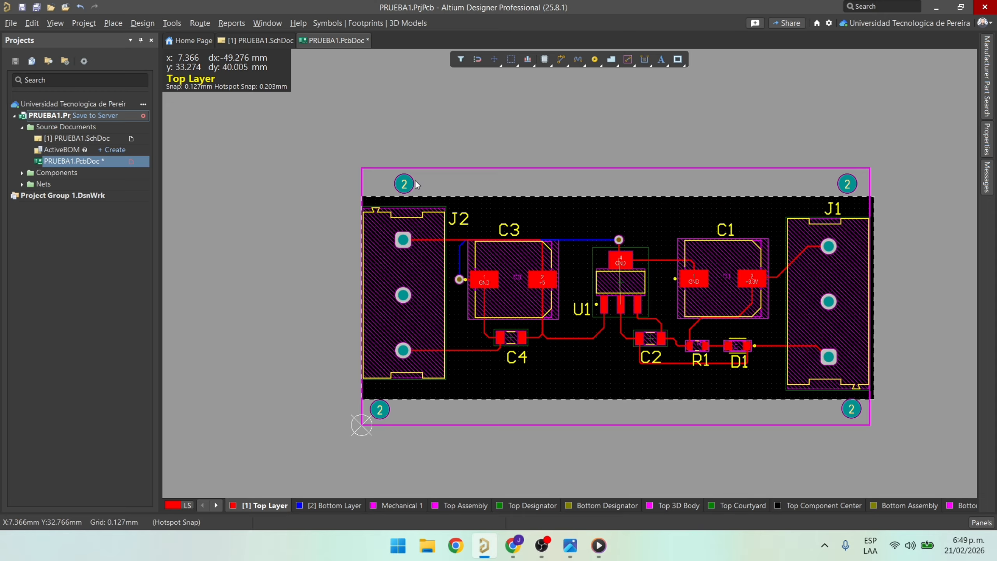
double_click(434, 168)
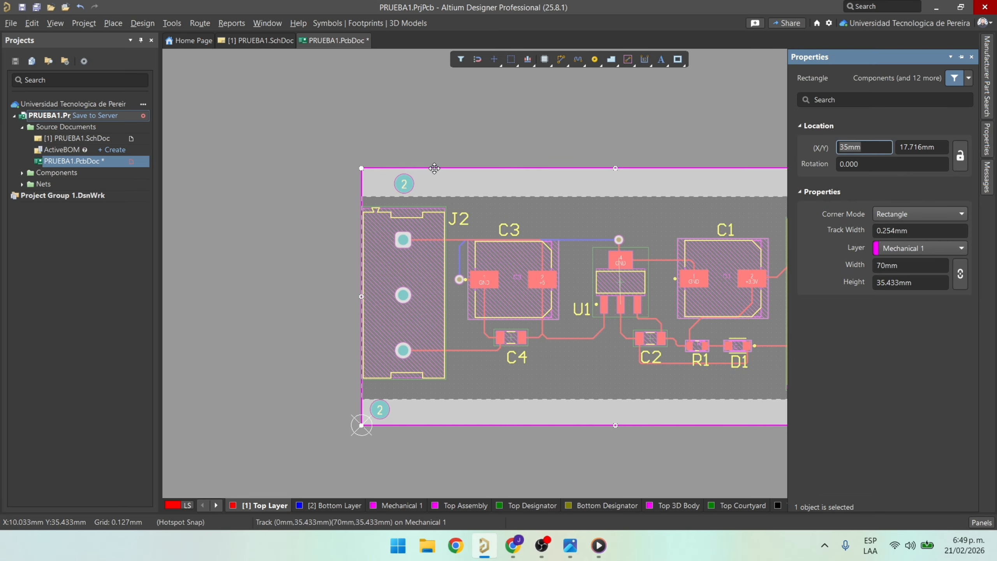
left_click(901, 283)
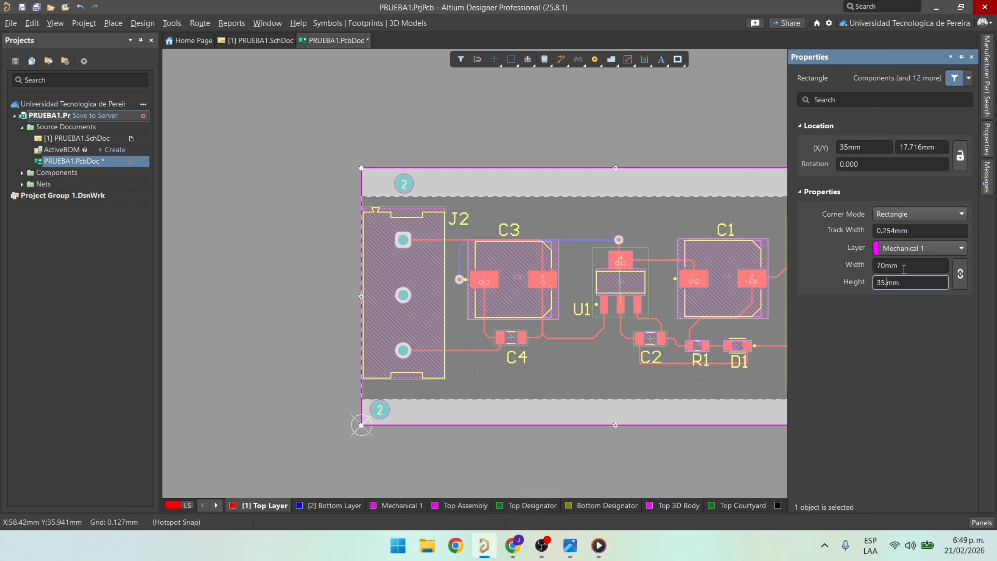
key("Return")
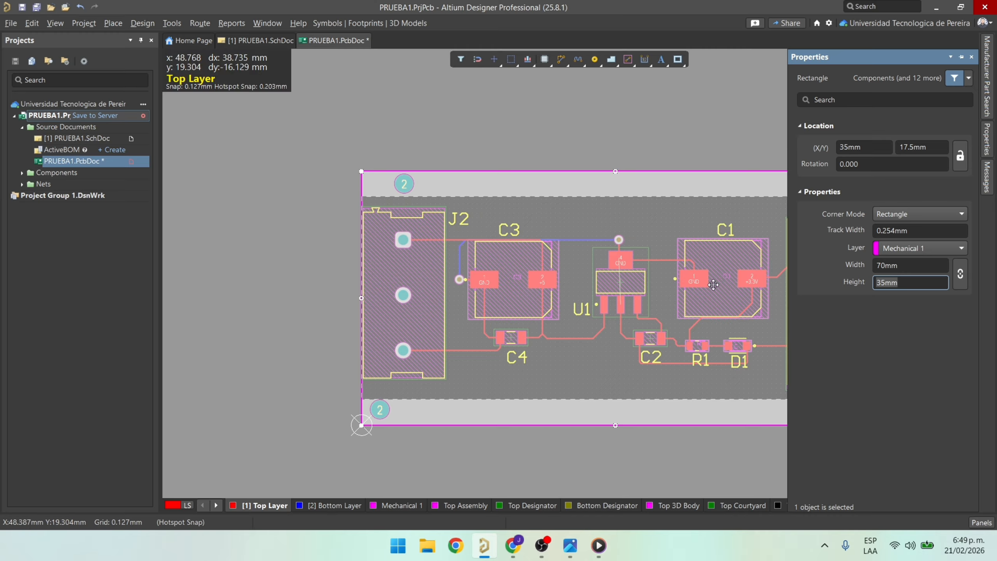
left_click(572, 122)
Set the X location of the mounting-hole pad above J2 to 2.5 mm and deselect it.
scroll(571, 123, "down", 2, "ctrl")
right_click_drag(545, 132, 476, 140)
scroll(391, 178, "up", 3, "ctrl")
scroll(397, 170, "up", 2, "ctrl")
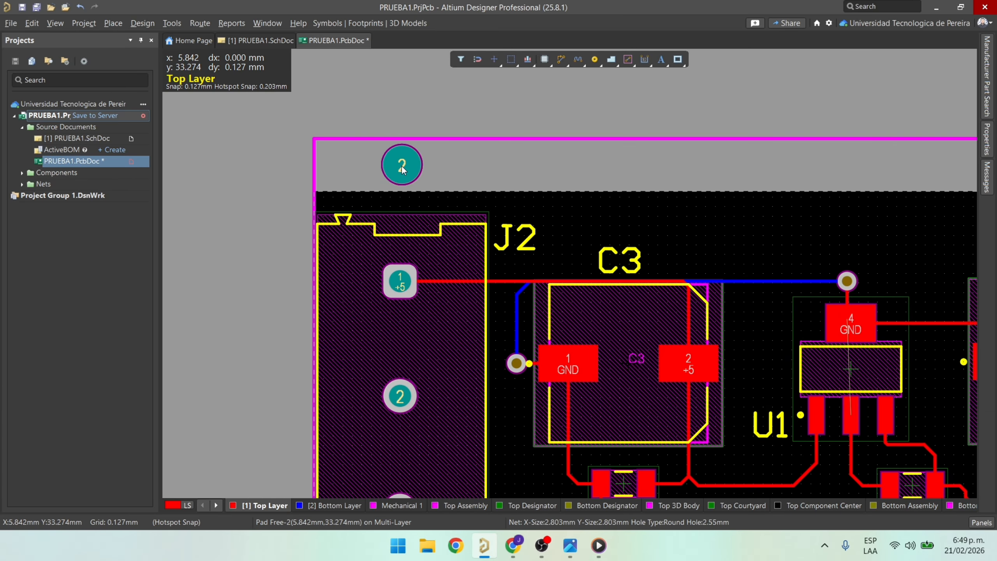
left_click(402, 165)
double_click(402, 166)
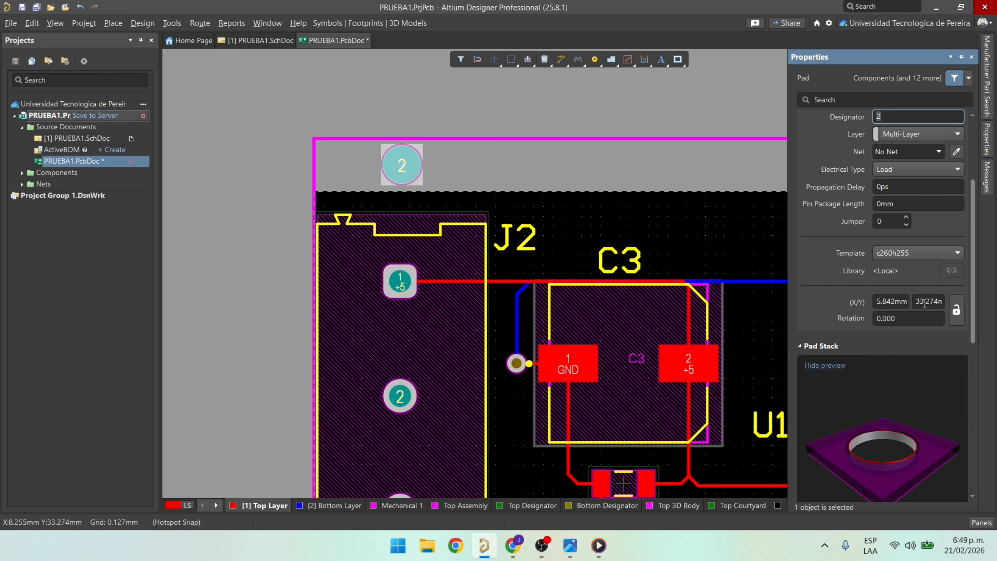
left_click(897, 301)
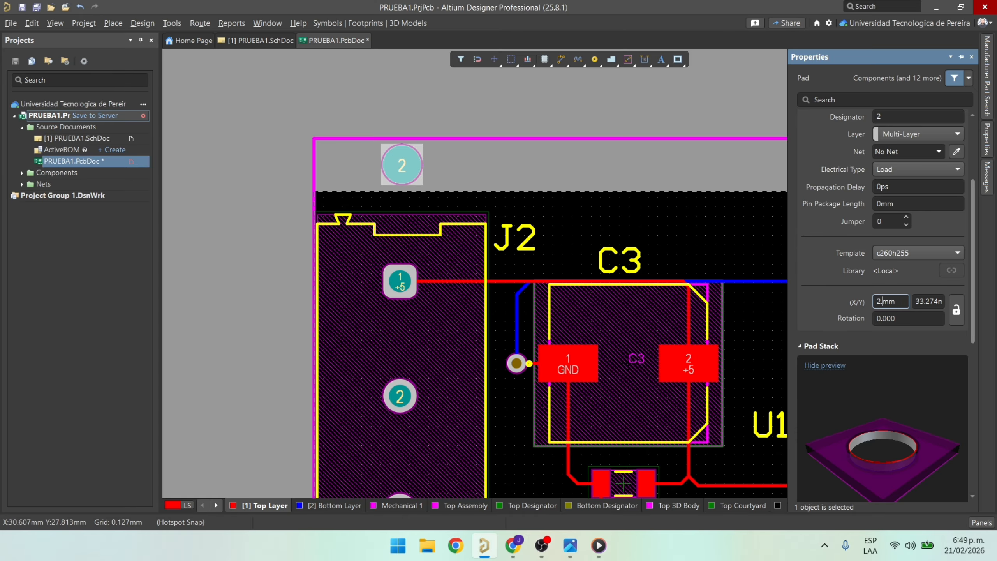
type("2.5")
key("Return")
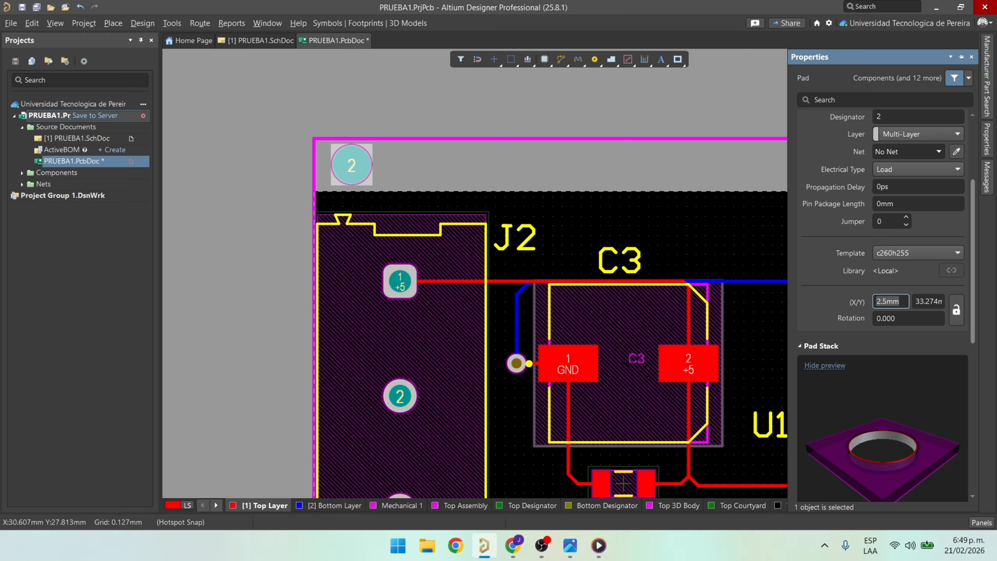
left_click(670, 116)
Try setting the X location of the mounting-hole pad above J1 to 2.5 mm and undo that change.
scroll(653, 181, "down", 1, "ctrl")
right_click_drag(653, 182, 186, 306)
left_click(711, 298)
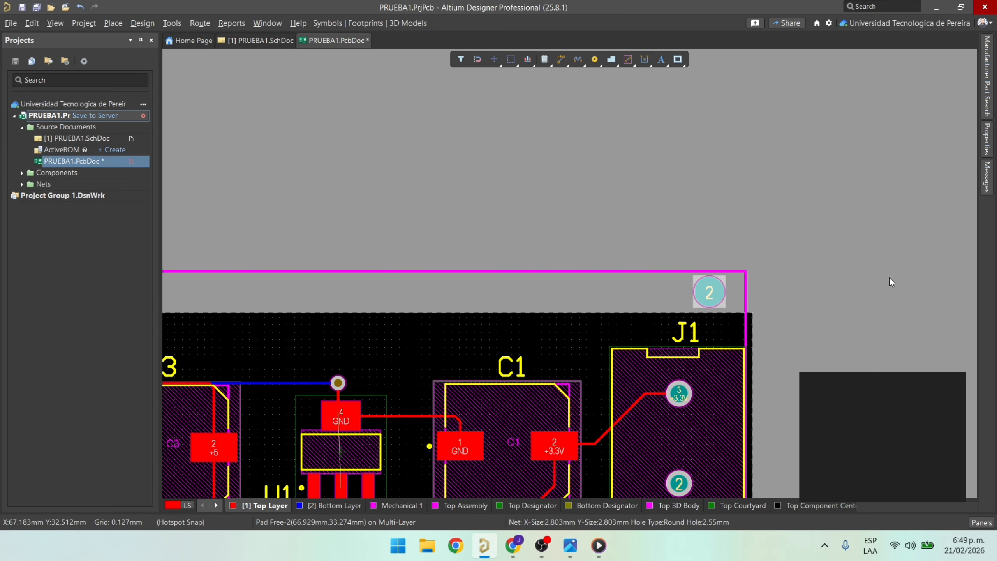
left_click(891, 301)
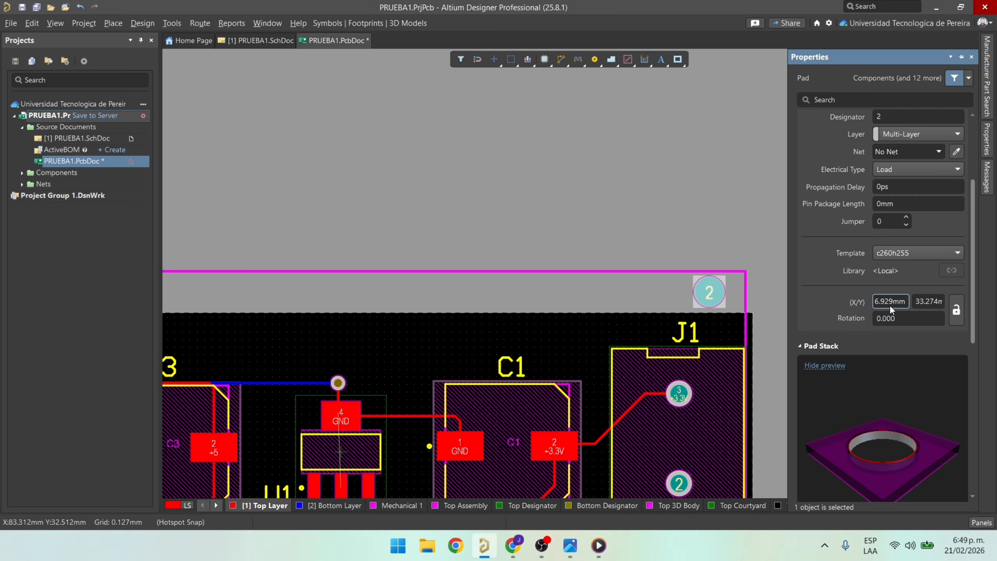
type("2.5")
key("Return")
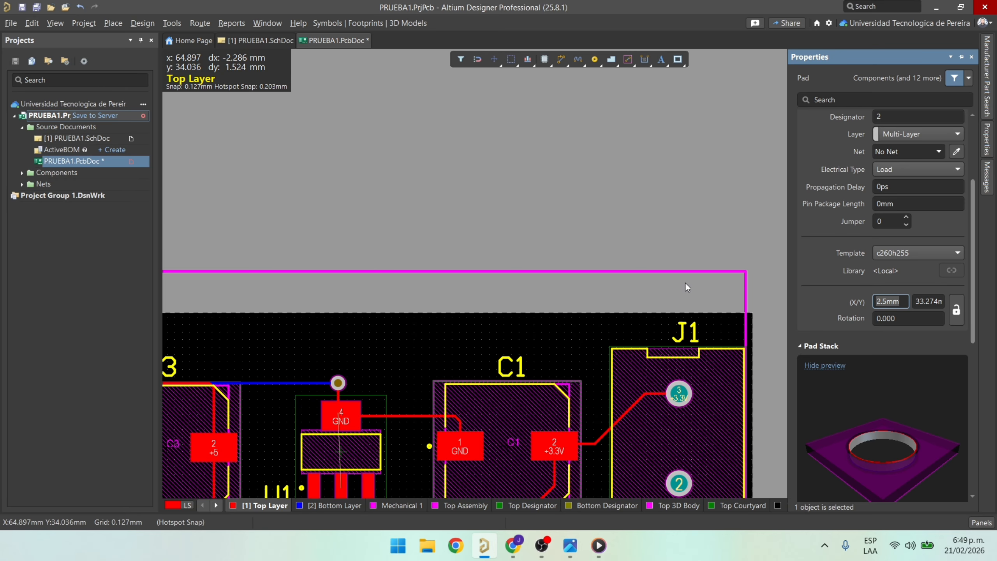
scroll(672, 212, "down", 2, "ctrl")
left_click(673, 212)
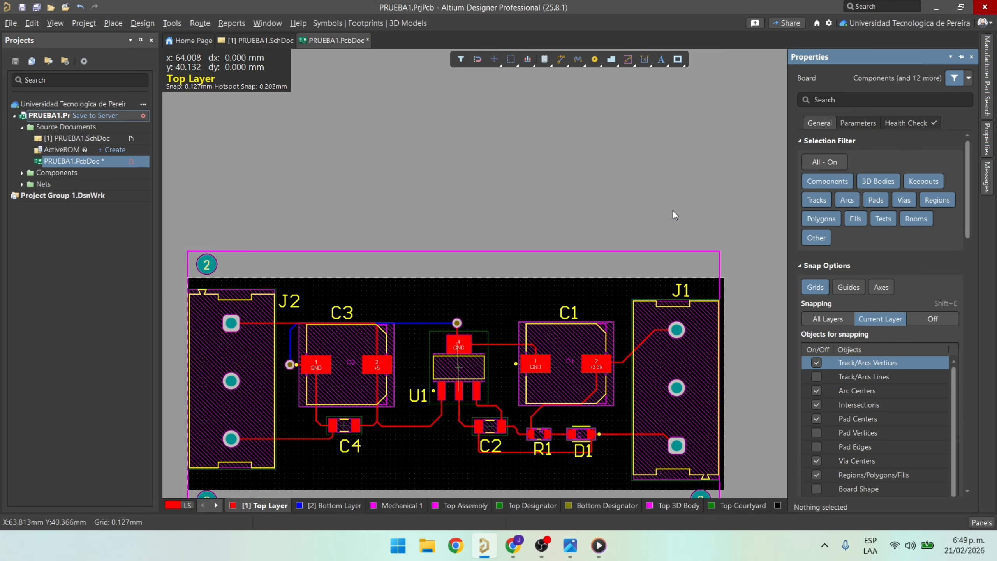
key("ctrl+z")
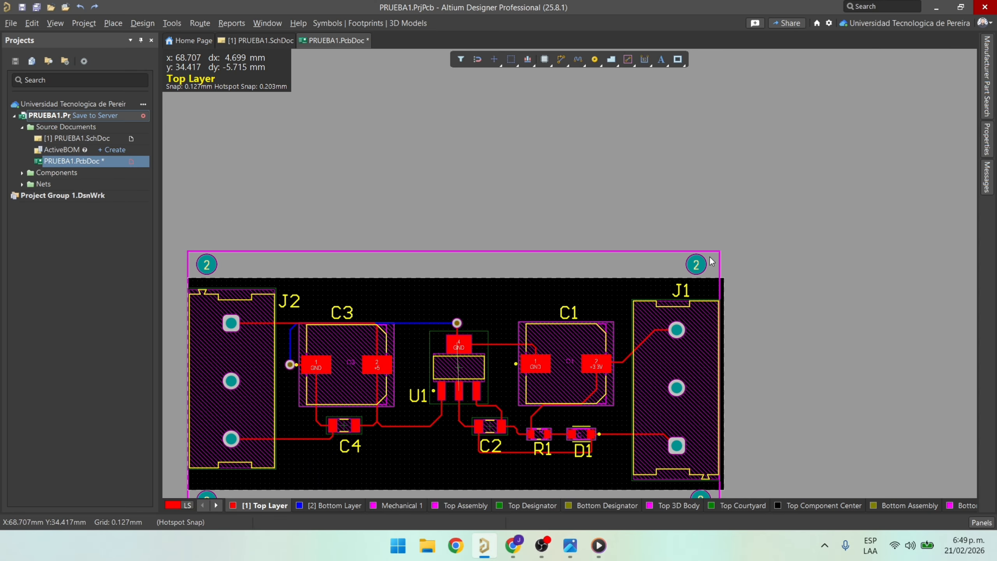
Set the X location of the mounting-hole pad above J1 to 67.5 mm and deselect it.
double_click(697, 265)
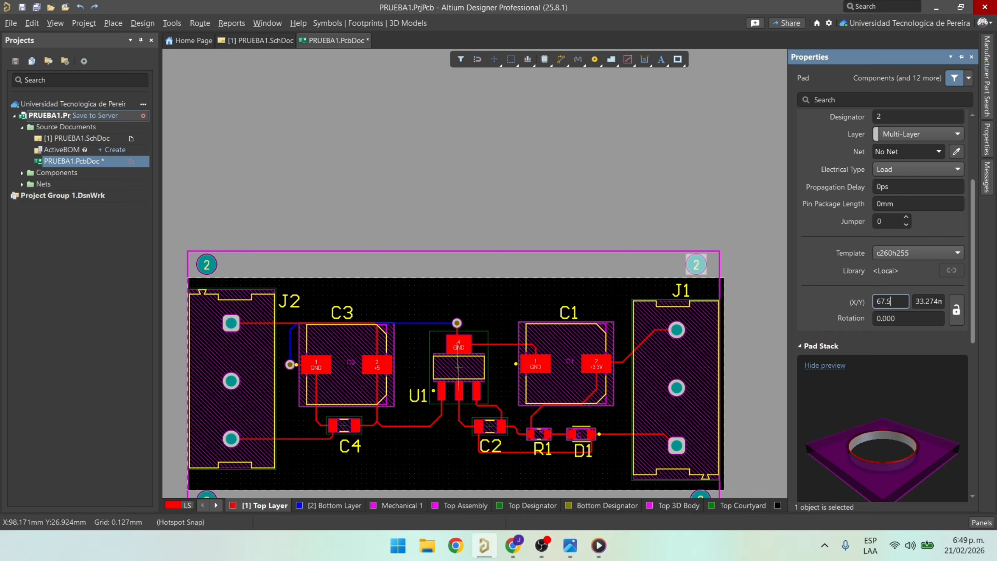
key("Return")
left_click(741, 267)
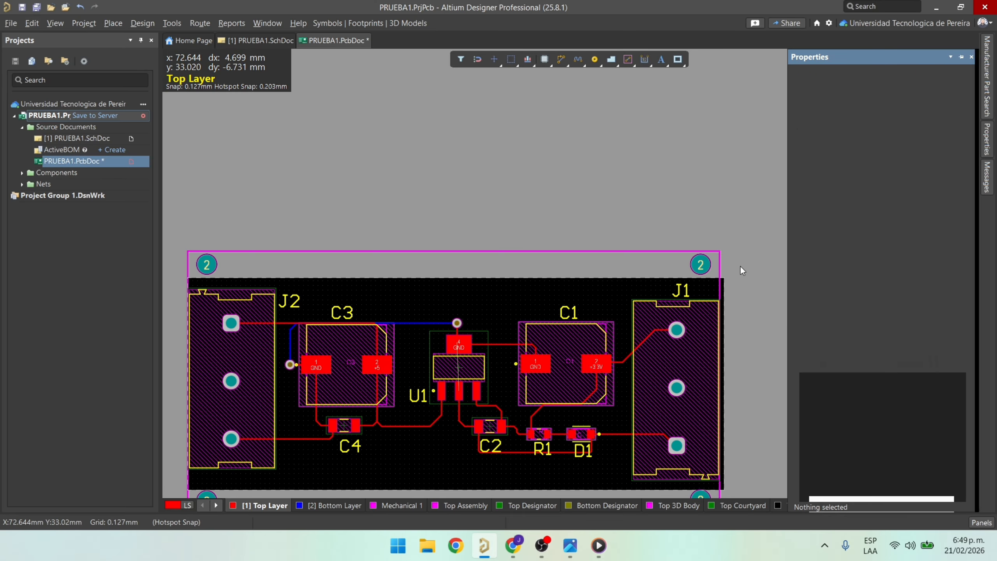
Open the Windows Calculator and check the dimensions of the outline rectangle in the PCB document.
key("super")
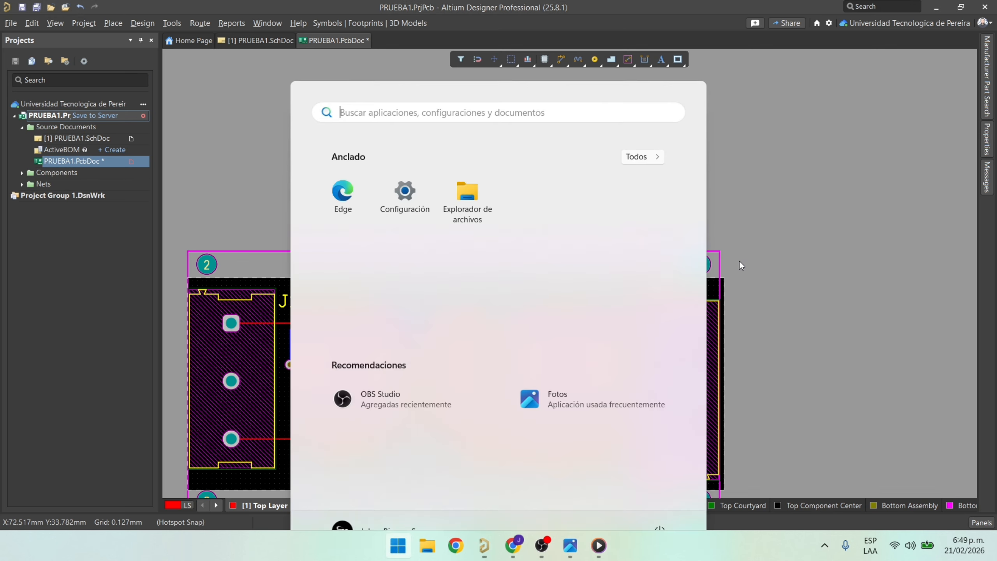
type("CAL")
key("Escape")
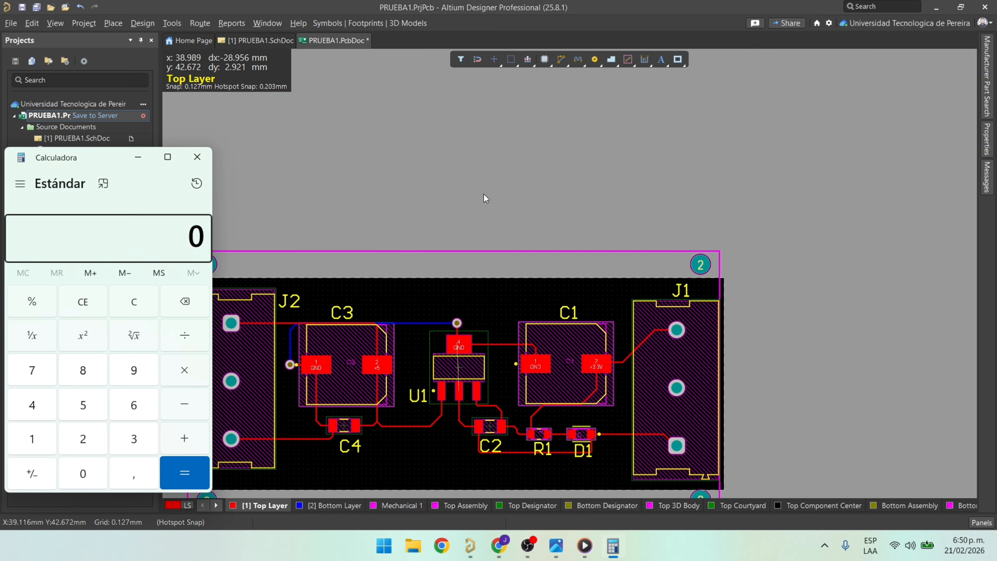
scroll(602, 244, "up", 4, "ctrl")
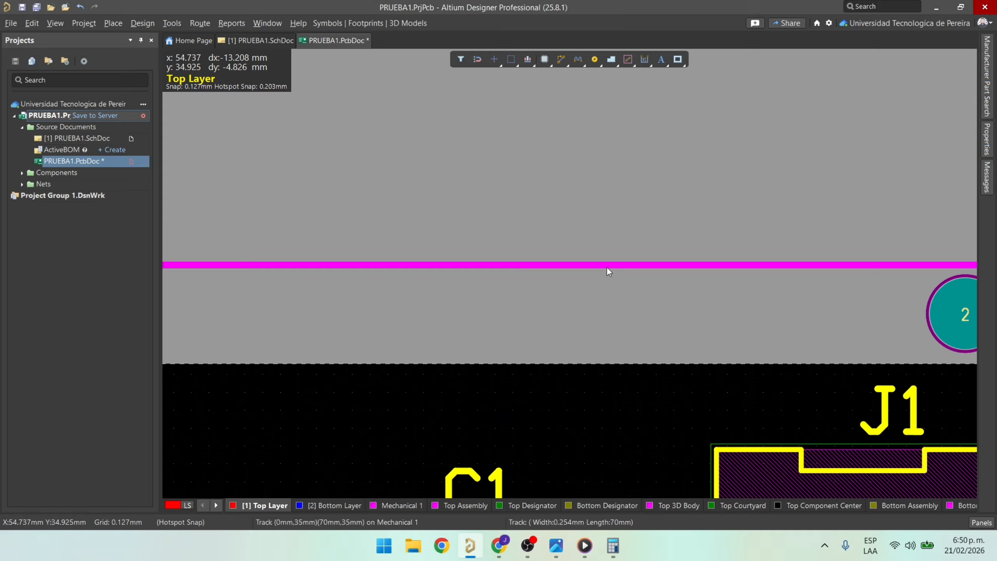
left_click_drag(606, 267, 569, 274)
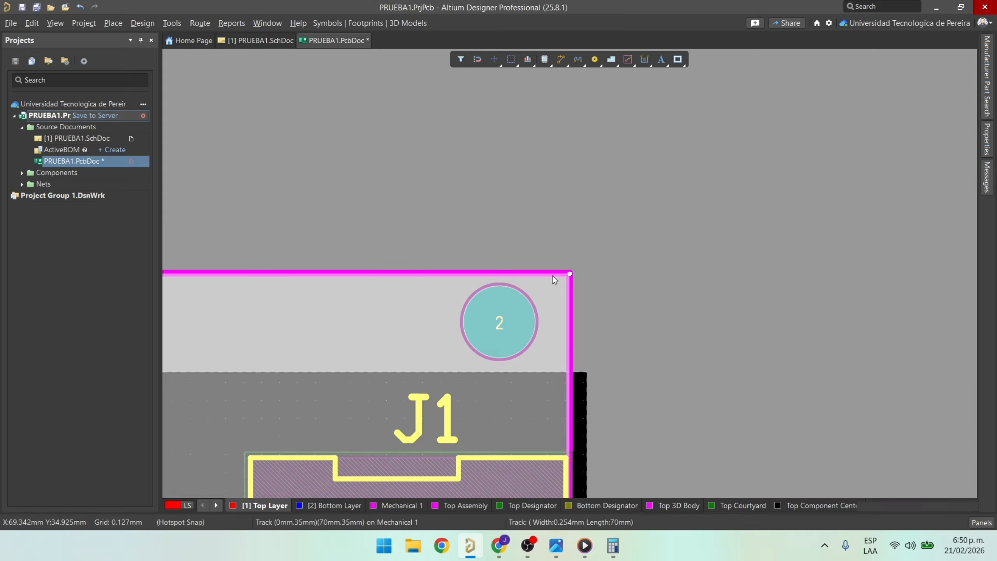
double_click(553, 276)
scroll(557, 221, "down", 5, "ctrl")
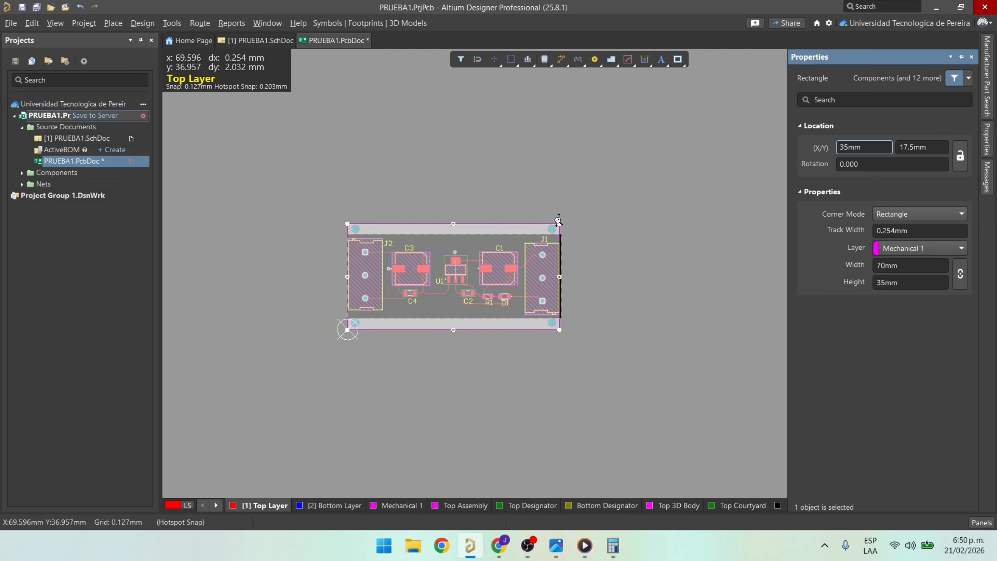
Calculate 35 - 2.5 in the Windows Calculator and close it.
left_click(607, 546)
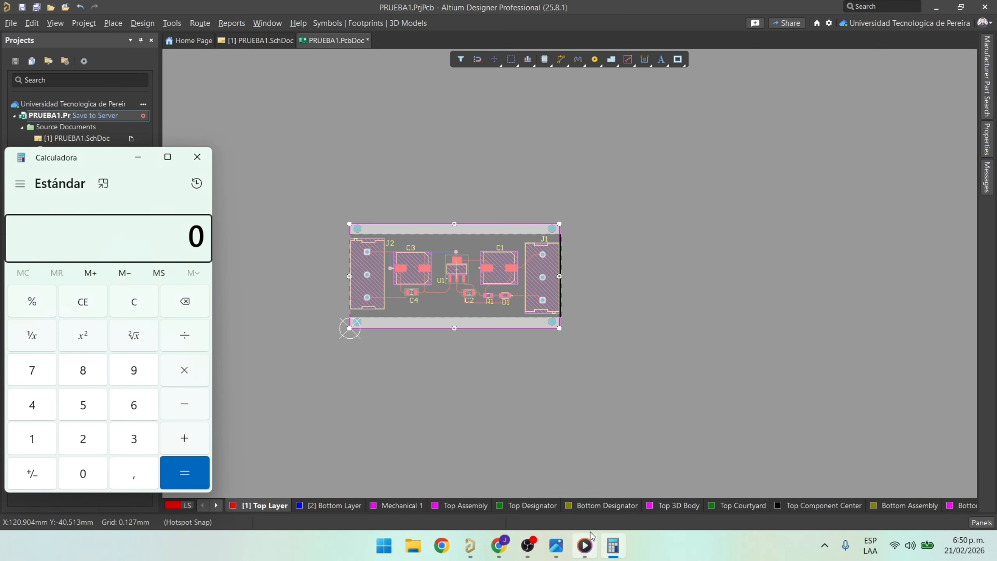
type("35")
mouse_move(592, 537)
key("Return")
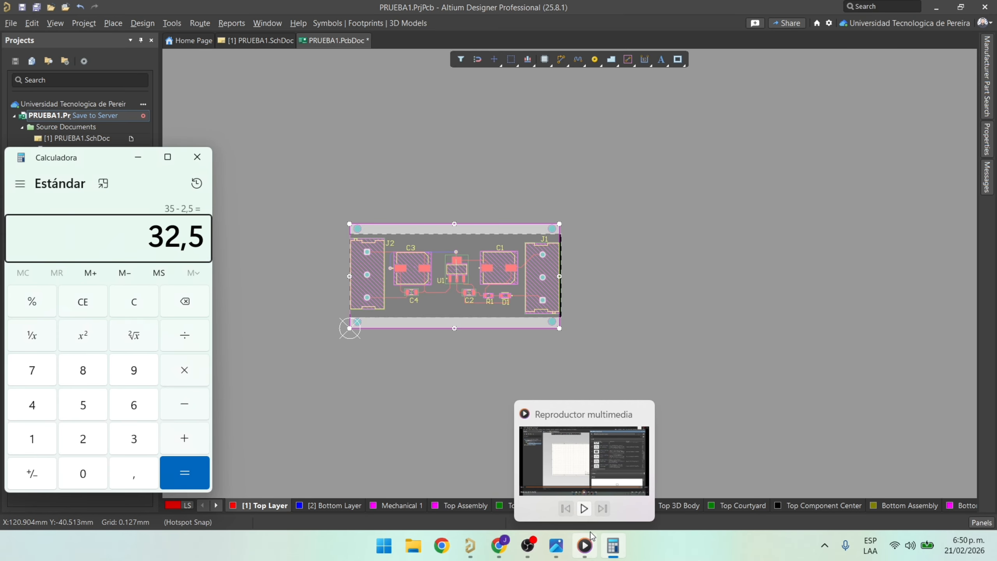
left_click(207, 163)
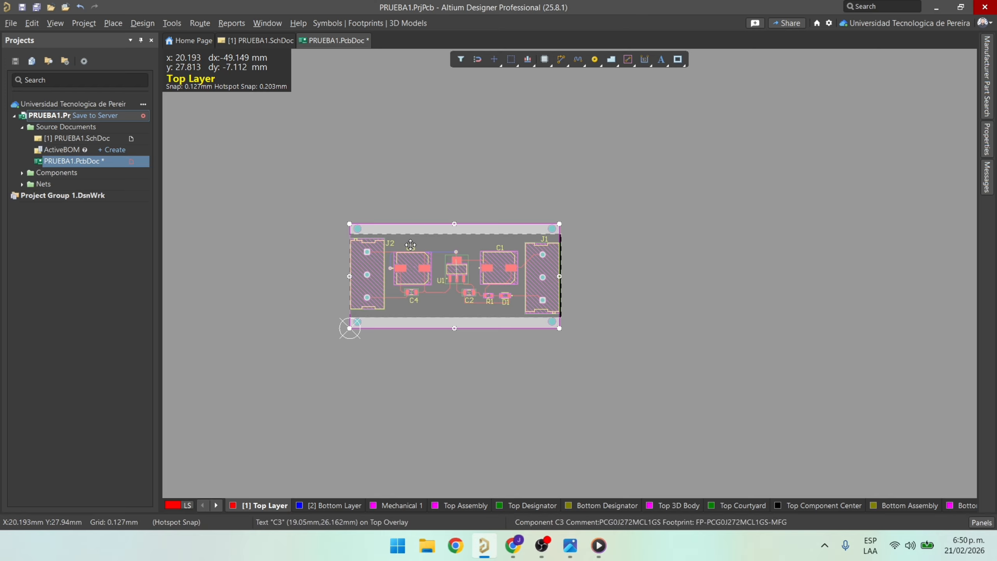
Set the Y location of the mounting-hole pad above J2 to 32.5 mm and deselect it.
scroll(410, 242, "up", 6, "ctrl")
right_click_drag(352, 97, 510, 179)
left_click(509, 179)
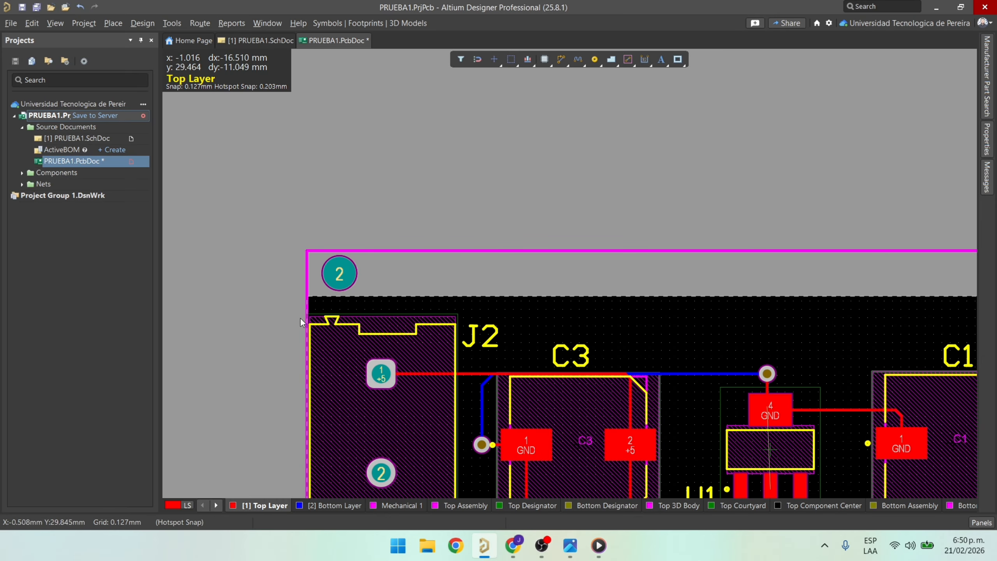
double_click(339, 274)
left_click(933, 302)
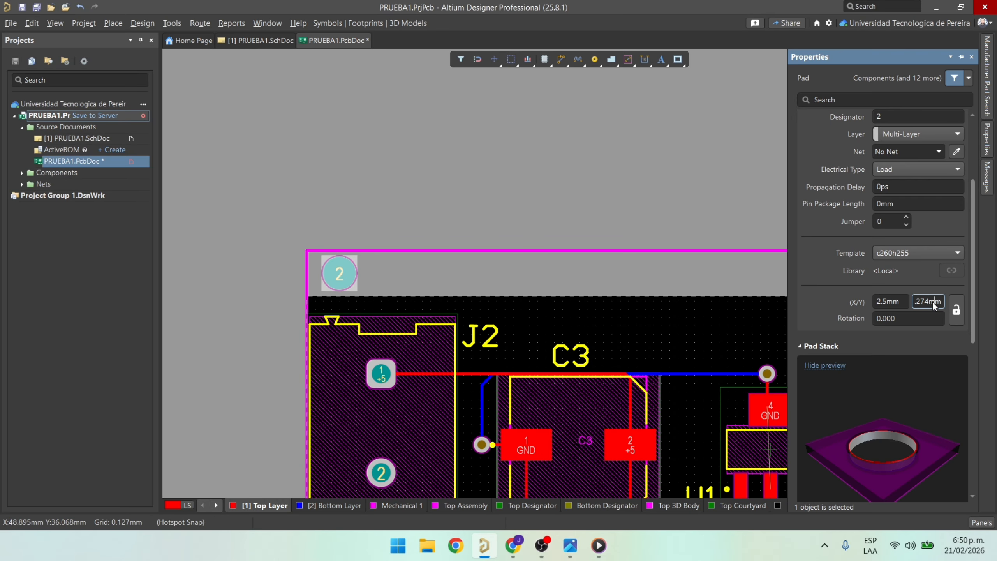
key("BackSpace")
key("BackSpace")
key("BackSpace")
key("BackSpace")
key("Return")
left_click(578, 131)
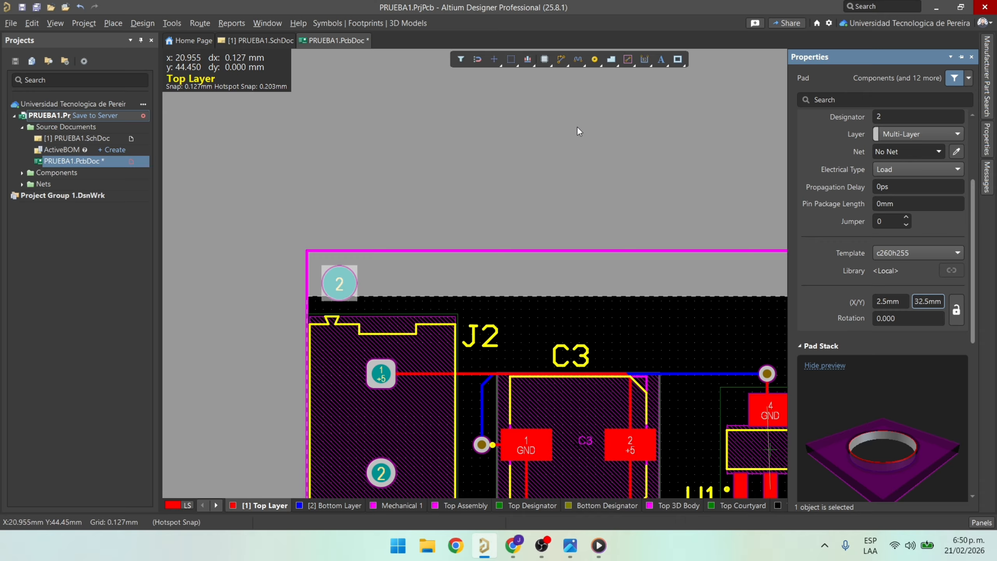
Set the Y location of the mounting-hole pad above J1 to 32.5 mm and deselect it.
scroll(584, 133, "down", 5, "ctrl")
right_click_drag(785, 242, 685, 255)
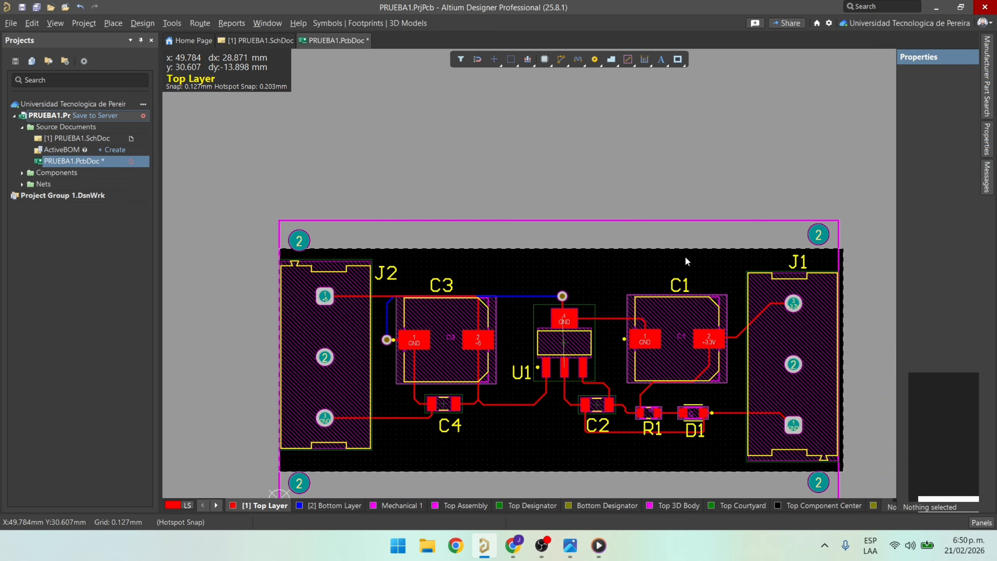
double_click(818, 234)
left_click(936, 301)
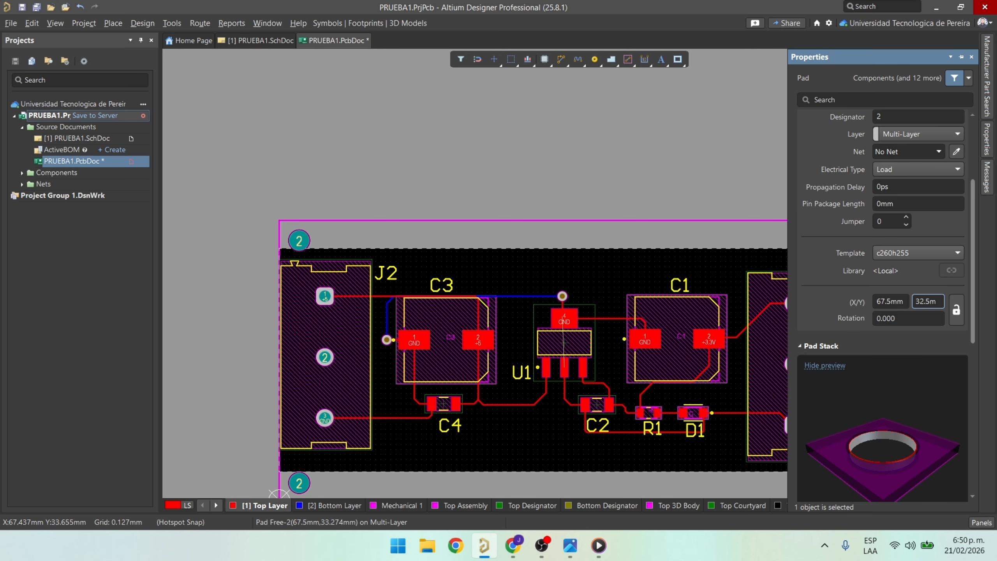
key("Return")
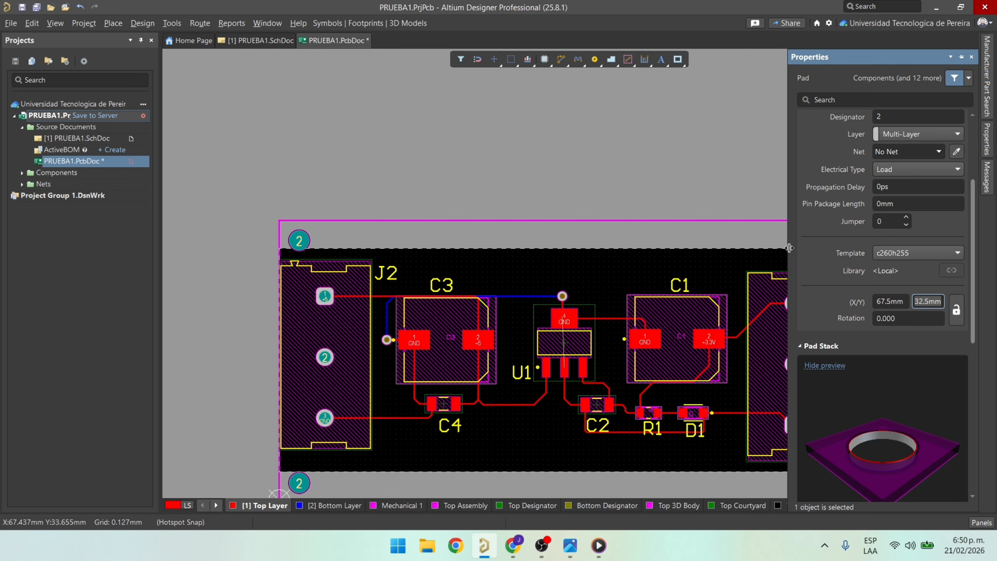
left_click(661, 192)
Inspect the position of the corner mounting-hole pads relative to the board edges in 3D and return to the 2D layout.
scroll(322, 208, "down", 1, "ctrl")
key("3")
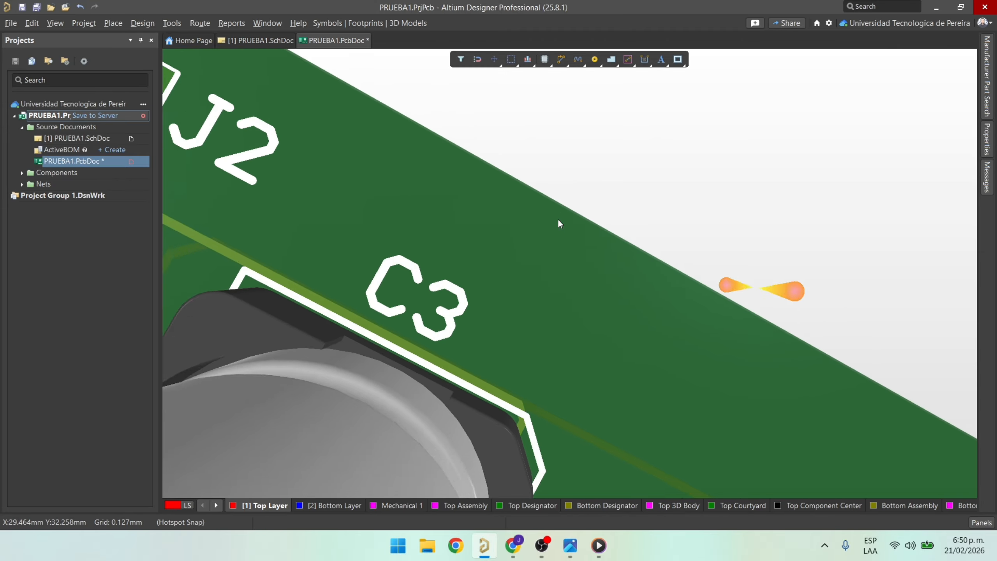
mouse_move(700, 365)
right_mouse_down("shift")
mouse_move(670, 334)
mouse_move(667, 240)
mouse_move(694, 315)
mouse_move(671, 349)
mouse_move(691, 374)
mouse_move(703, 345)
right_mouse_up("shift")
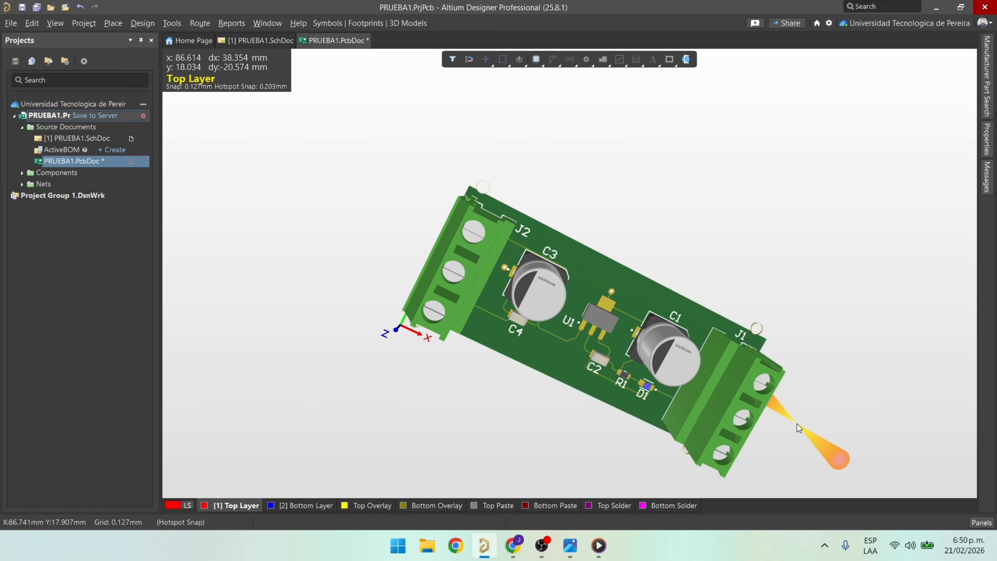
right_click_drag(828, 446, 503, 199, "shift")
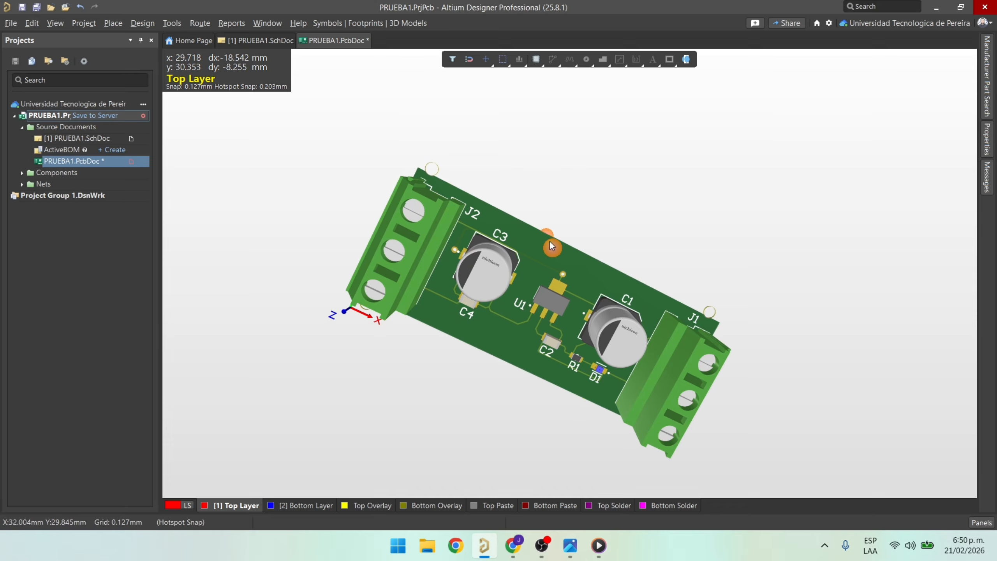
key("2")
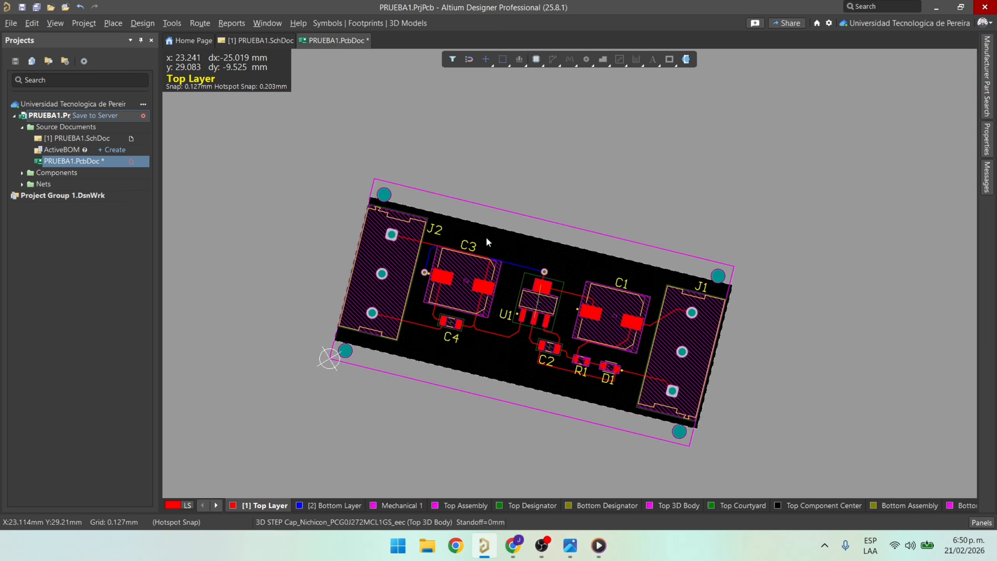
Make Mechanical 1 the active layer and define the board shape from the selected outline rectangle.
scroll(502, 221, "up", 2, "ctrl")
right_click_drag(505, 227, 609, 193)
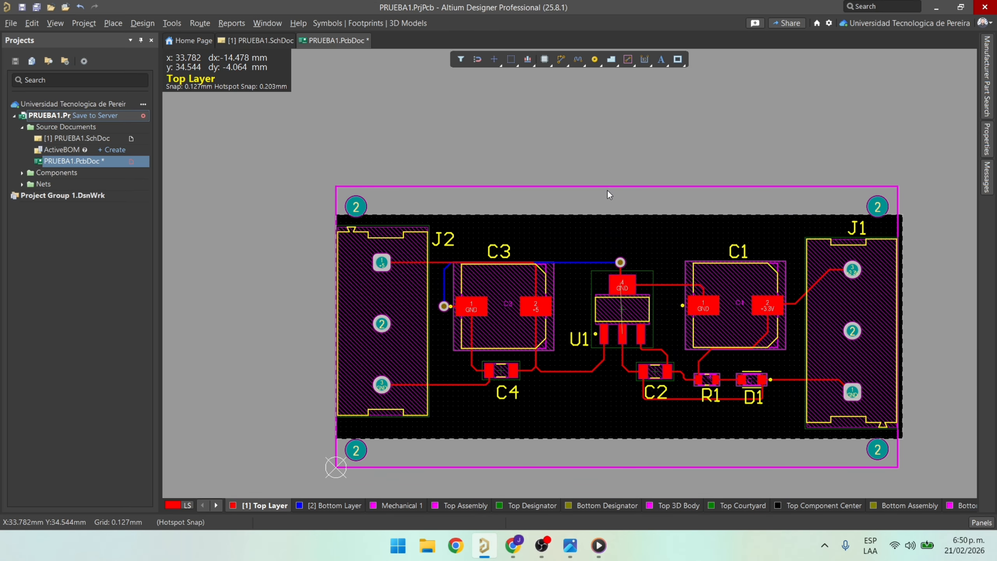
left_click(390, 503)
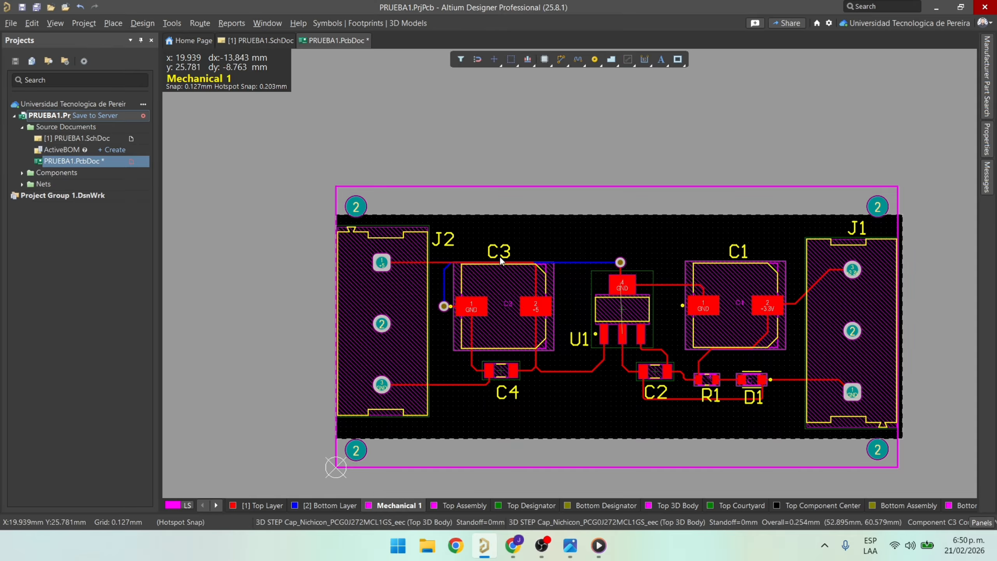
left_click(528, 188)
left_click(526, 187)
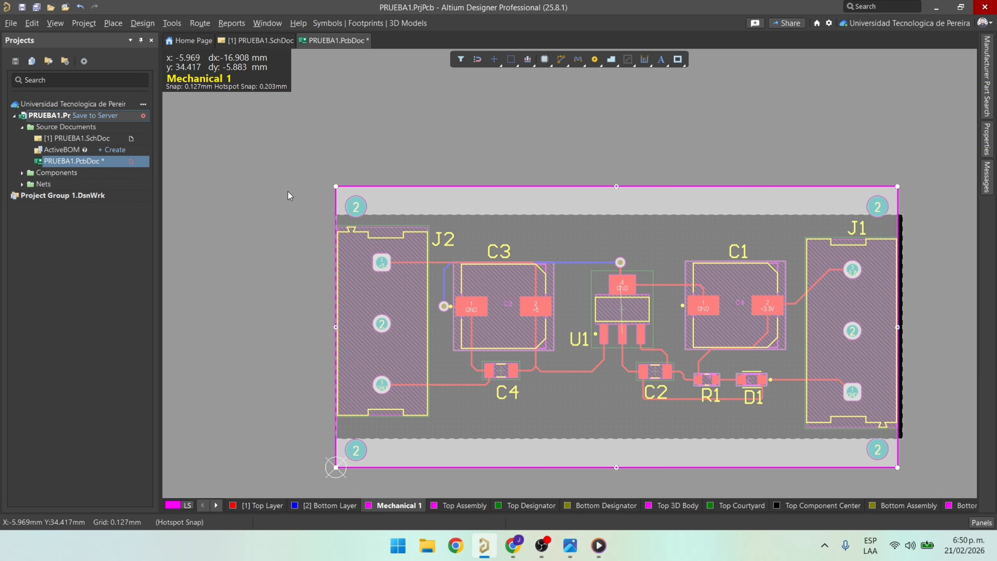
left_click(142, 23)
mouse_move(185, 123)
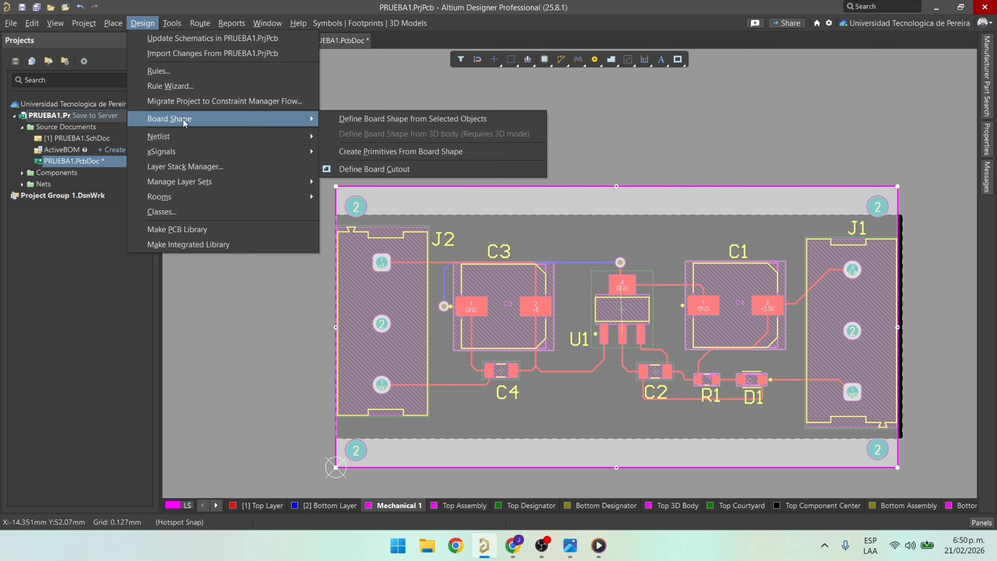
left_click(386, 119)
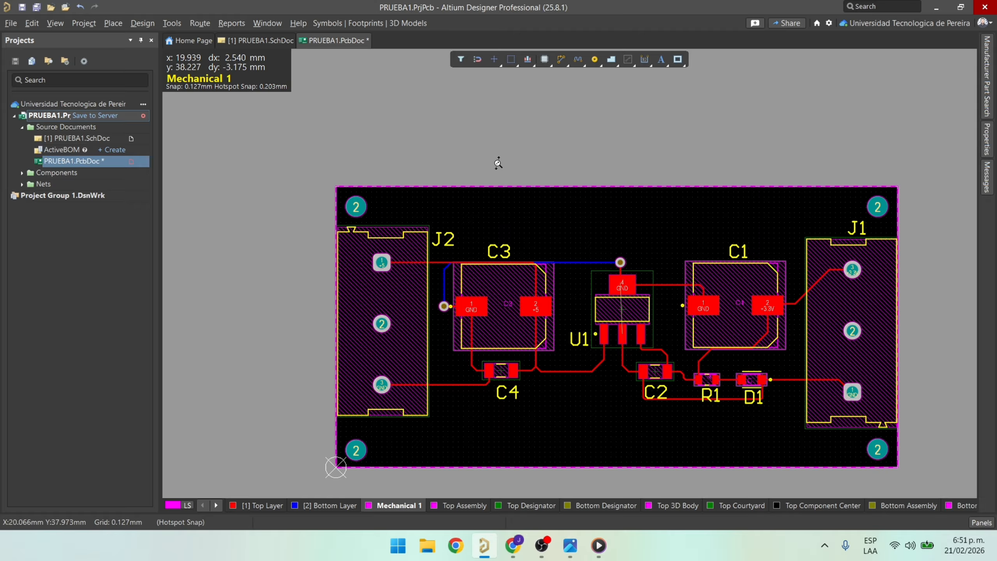
Examine the redefined board shape and its mounting holes in 3D and return to the 2D layout.
key("3")
left_click(614, 356)
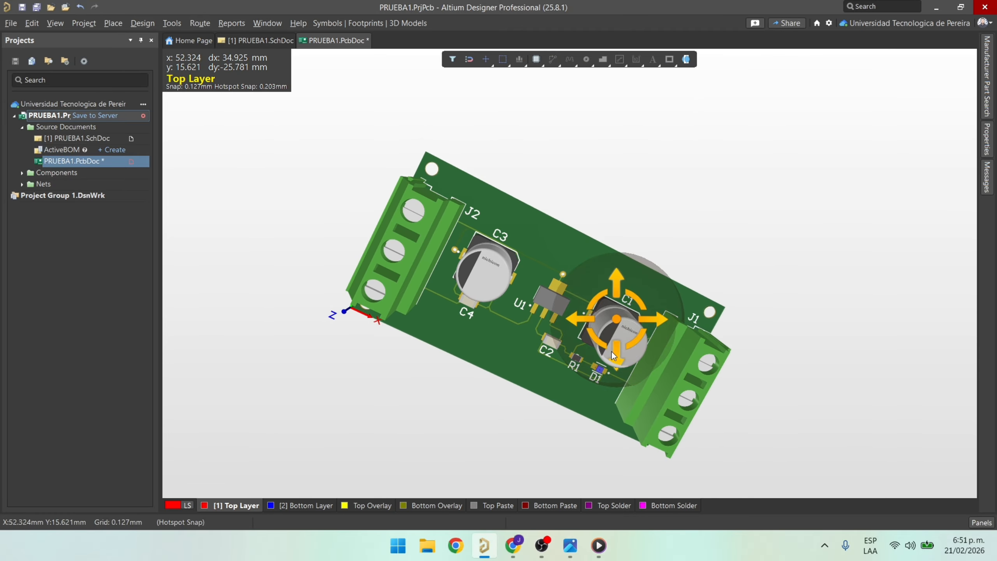
right_click_drag(614, 355, 543, 276, "shift")
key("2")
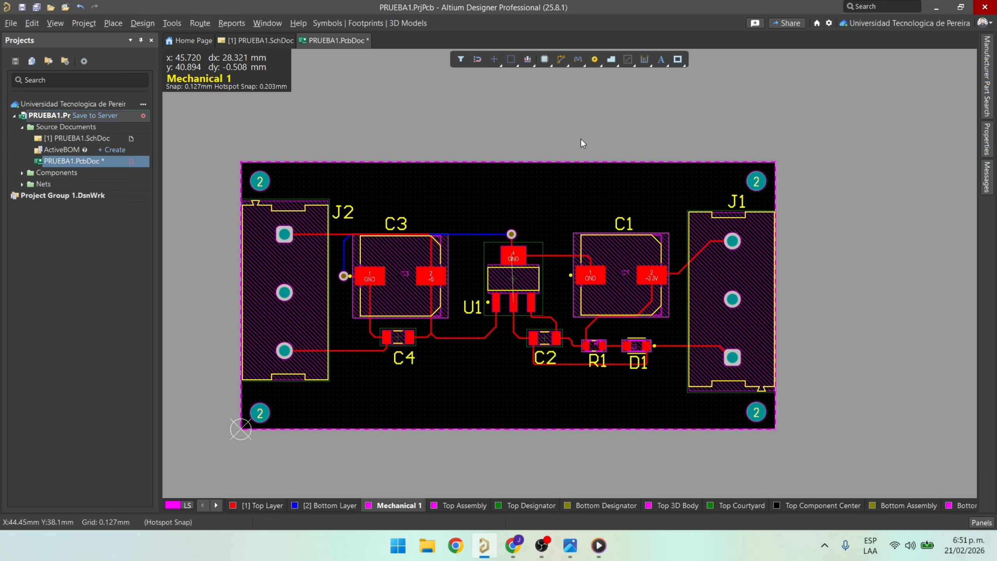
Switch between the Top Layer and Bottom Layer, leaving the Top Layer active around C4.
left_click(264, 506)
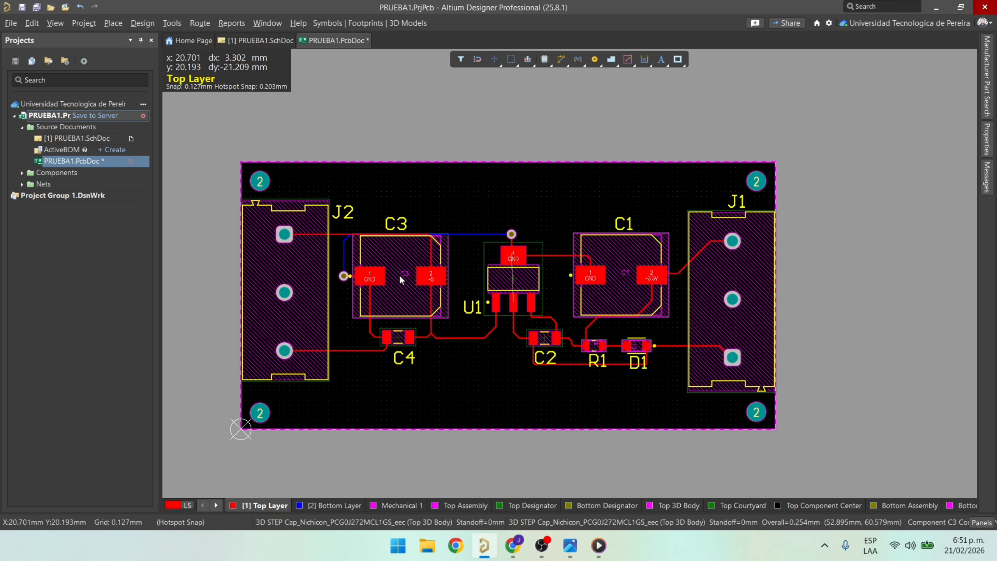
left_click(330, 506)
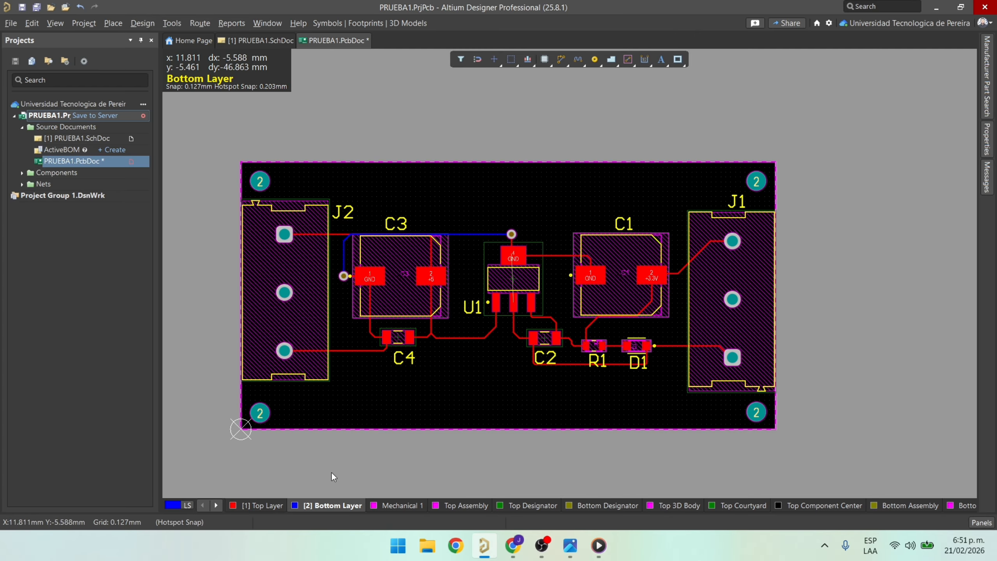
left_click(262, 507)
scroll(383, 367, "up", 4, "ctrl")
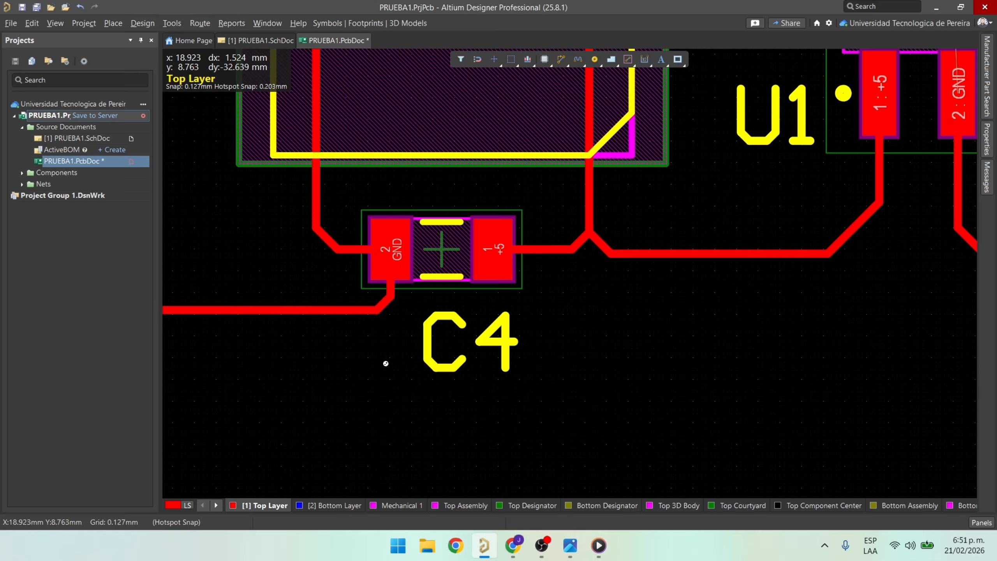
Review the minimum, preferred and maximum values of the routing Width rule and close the rules editor without editing them.
scroll(386, 364, "down", 6, "ctrl")
mouse_move(386, 364)
middle_mouse_down()
mouse_move(386, 348)
mouse_move(386, 360)
middle_mouse_up()
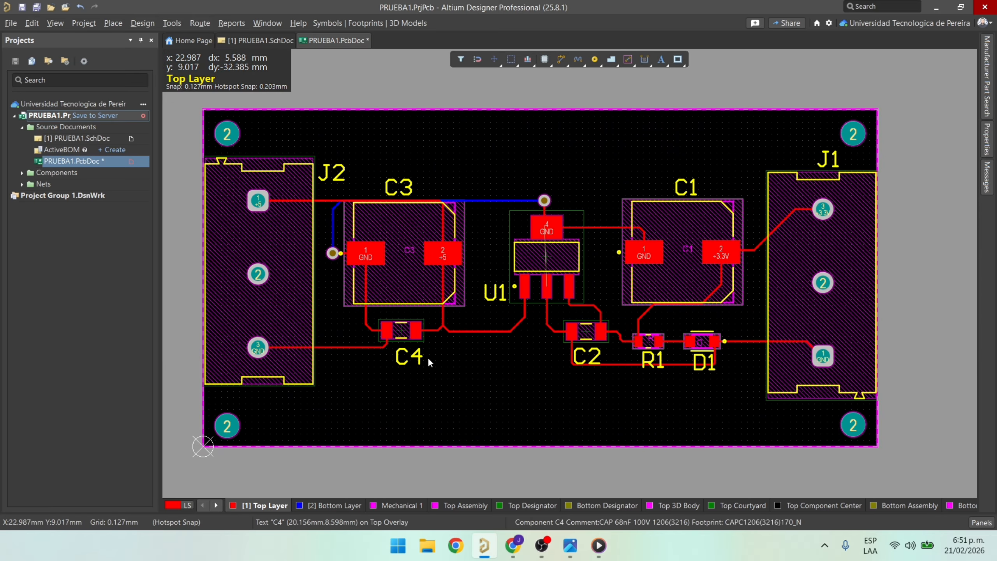
right_click_drag(457, 334, 489, 313)
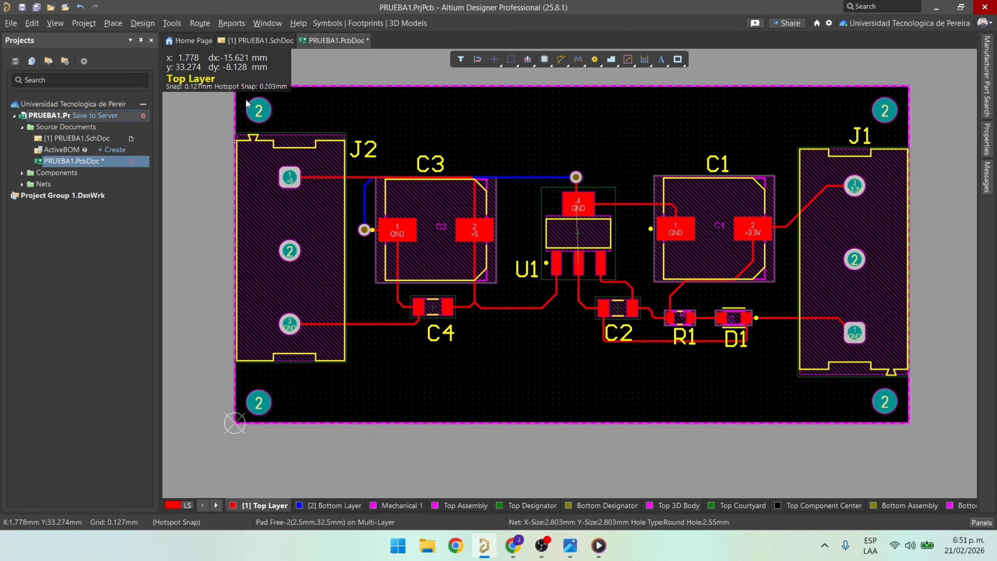
left_click(142, 24)
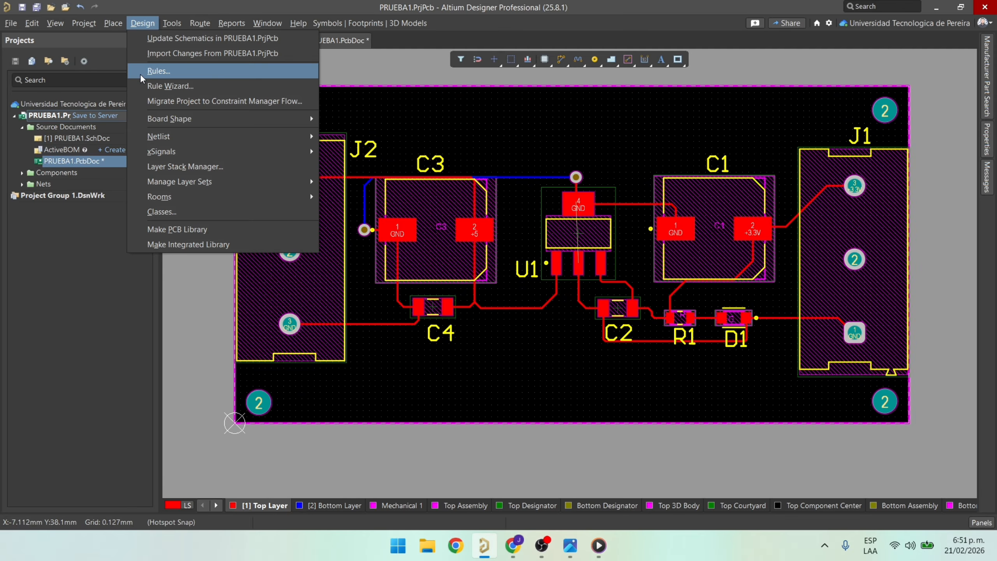
left_click(153, 72)
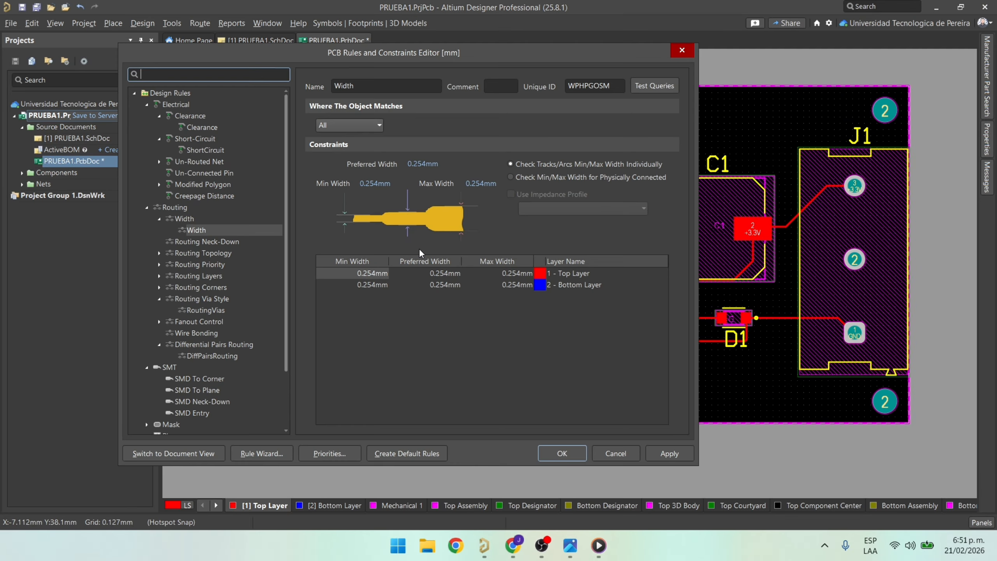
left_click(226, 230)
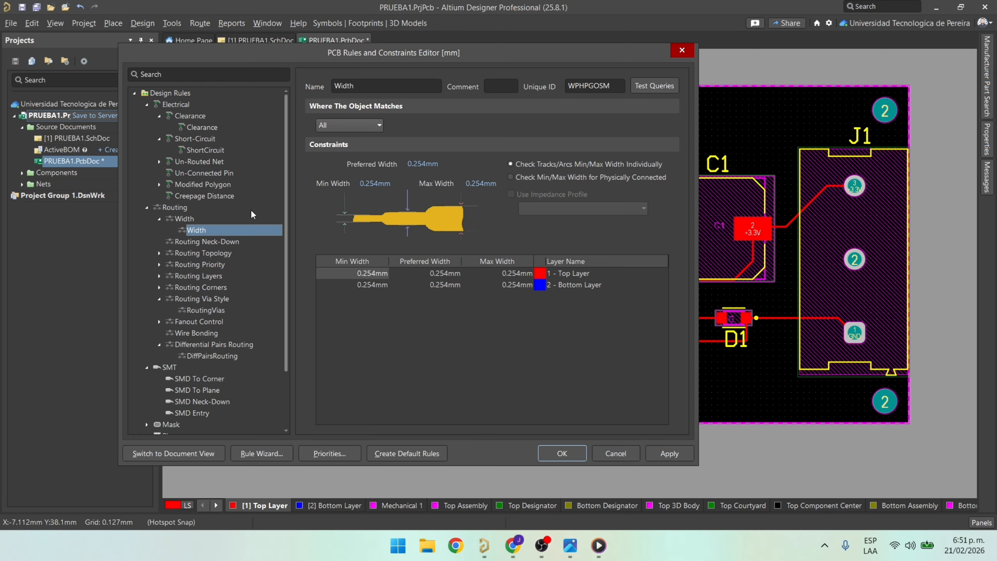
left_click(369, 184)
left_click(380, 185)
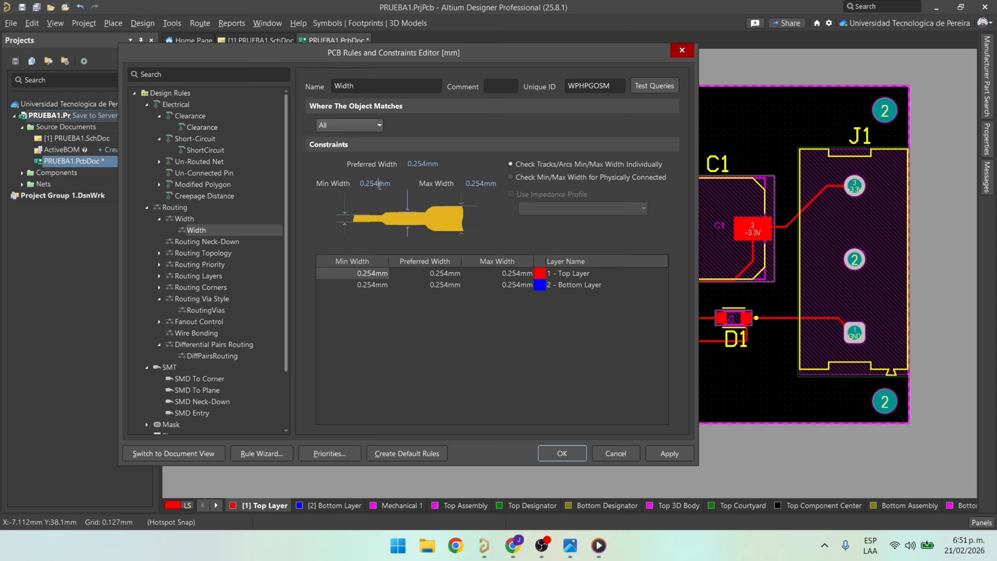
left_click(424, 162)
left_click(478, 184)
left_click(682, 50)
Try a 1 mm width on the horizontal +5 track from J2 to C3 and undo the change.
scroll(428, 183, "up", 5, "ctrl")
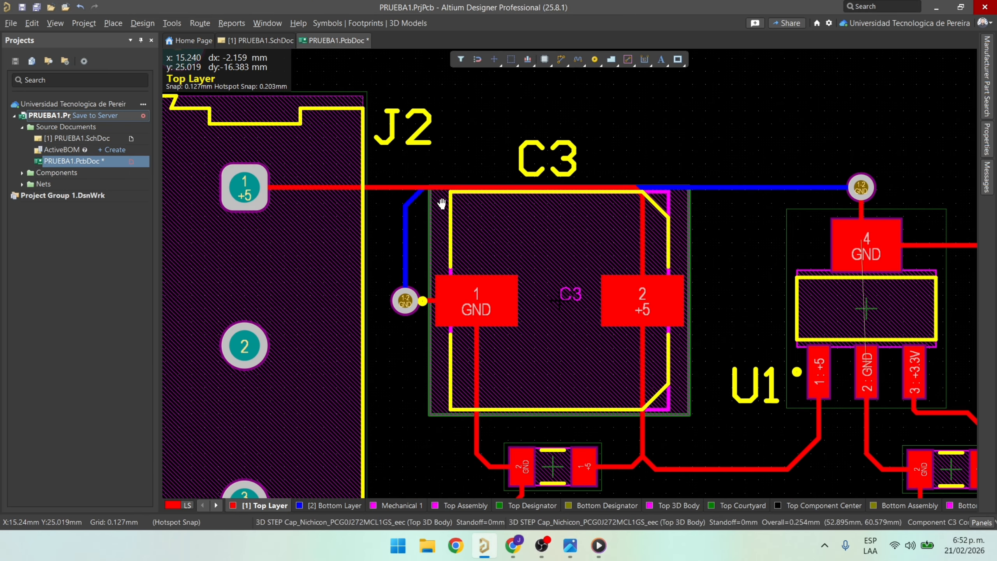
scroll(374, 190, "up", 3, "ctrl")
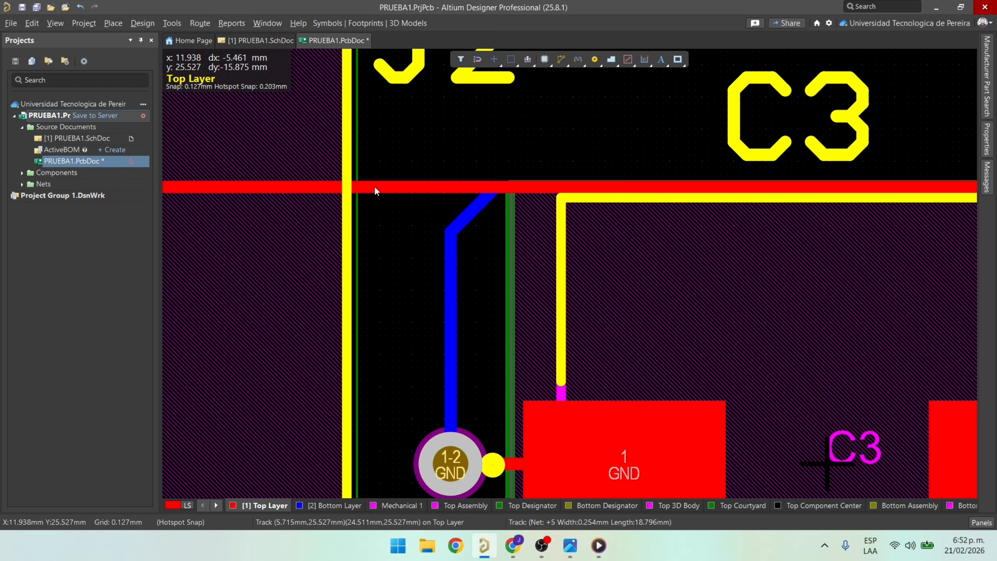
double_click(374, 186)
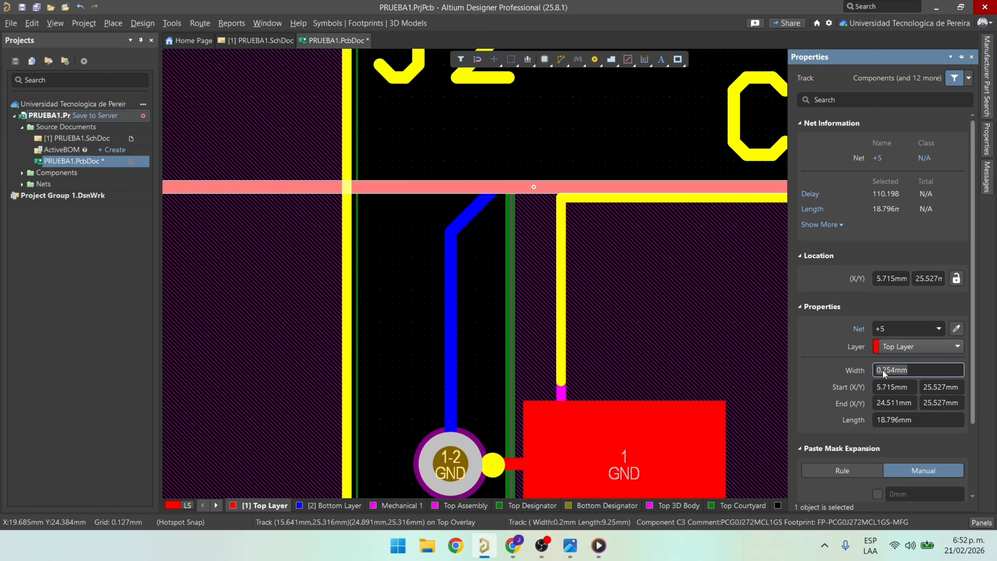
type("1")
key("Return")
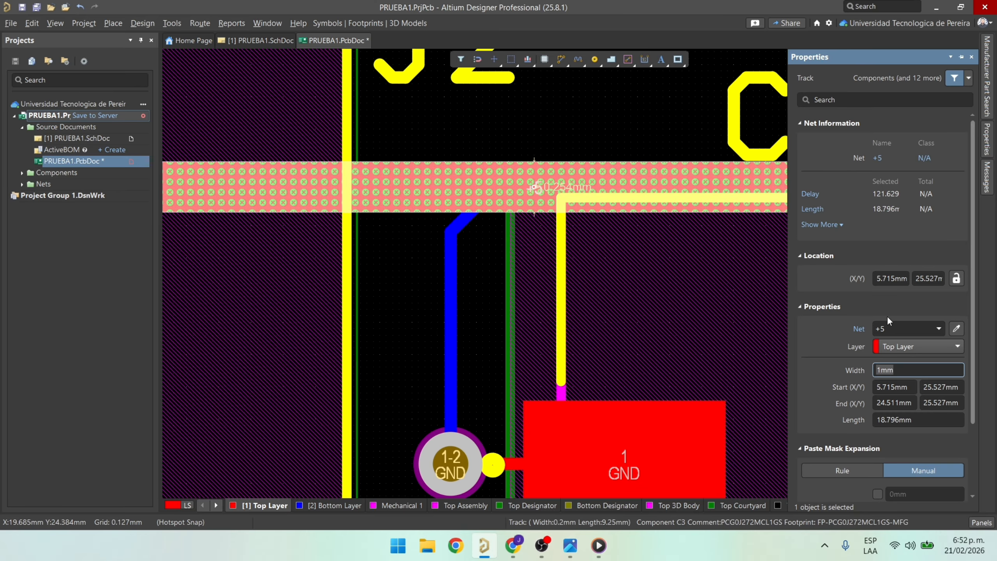
scroll(646, 215, "down", 4, "ctrl")
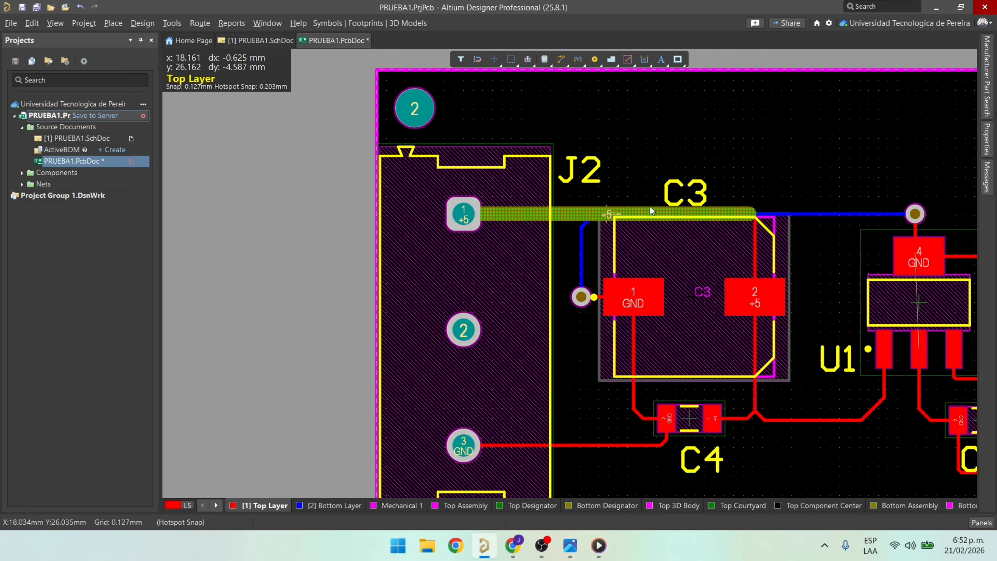
scroll(644, 208, "up", 3, "ctrl")
scroll(625, 210, "down", 3, "ctrl")
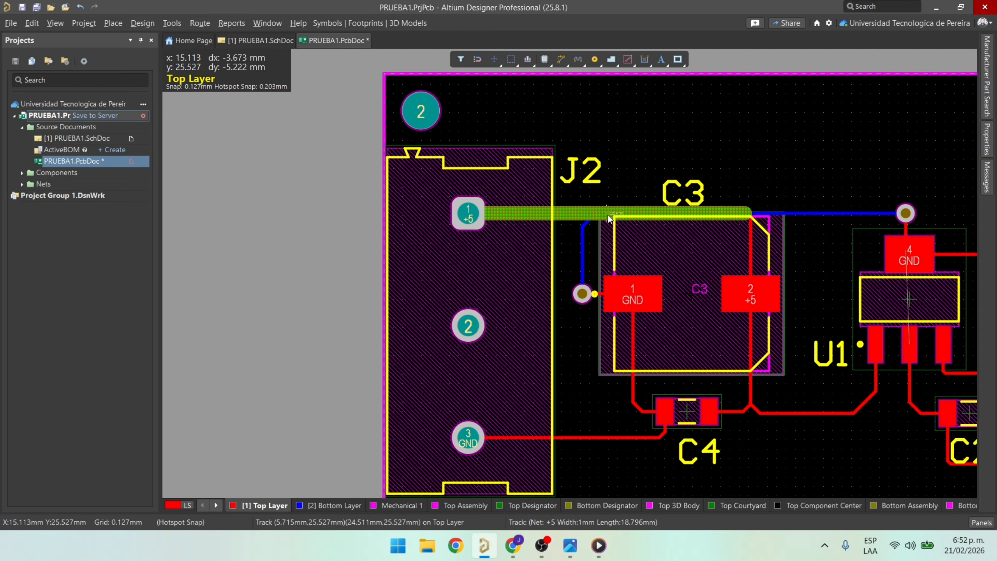
left_click(637, 156)
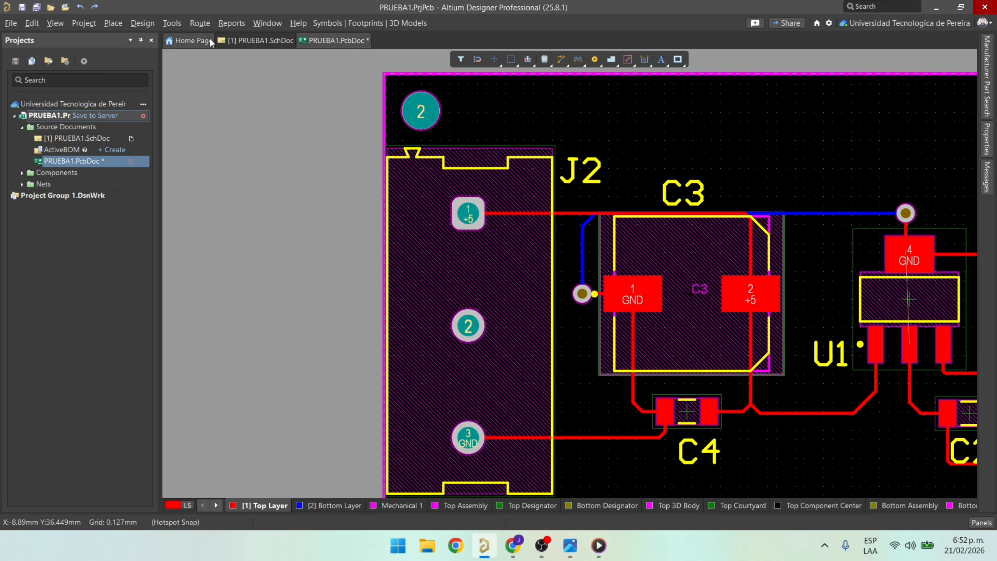
Set the routing Width rule to a 0.5 mm preferred width and a 1 mm maximum width, and apply it.
left_click(140, 24)
left_click(149, 66)
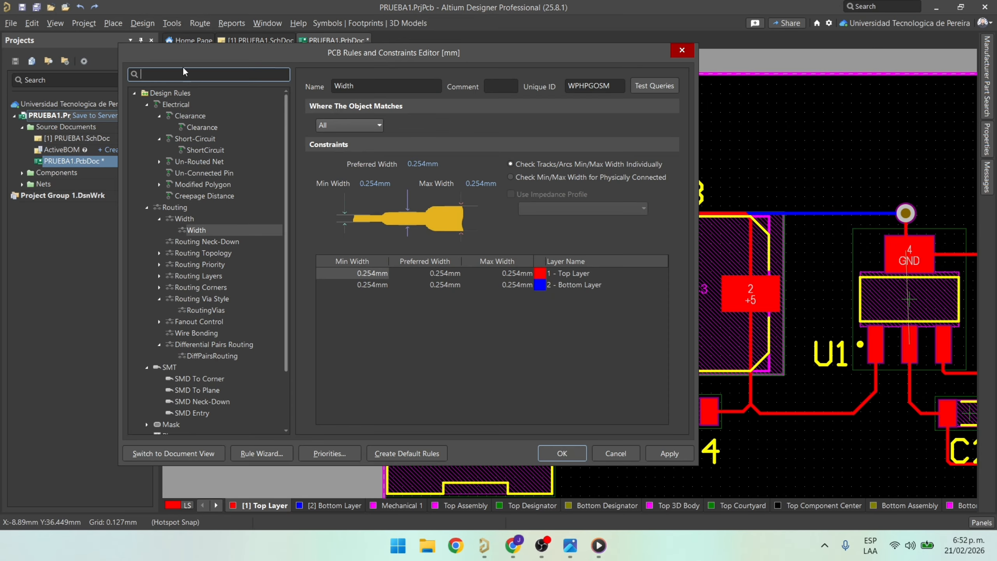
left_click(423, 165)
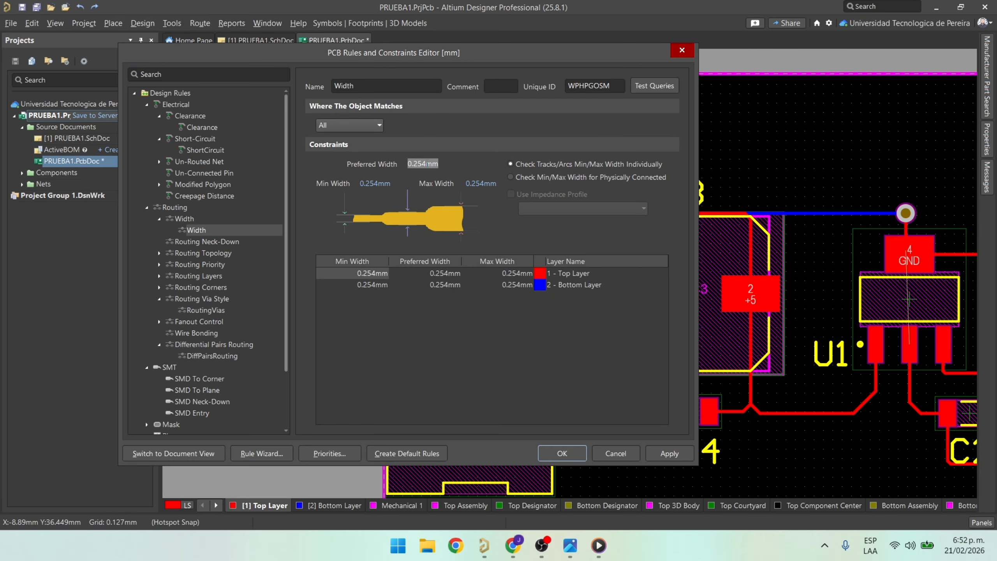
type("0.5")
key("Return")
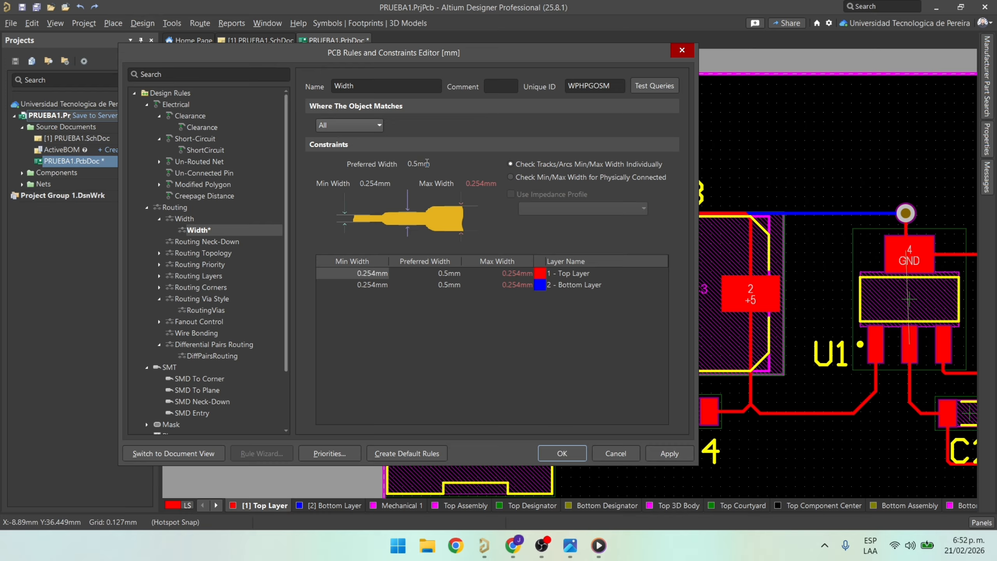
left_click(482, 183)
type("1")
key("Return")
left_click(668, 454)
left_click(564, 455)
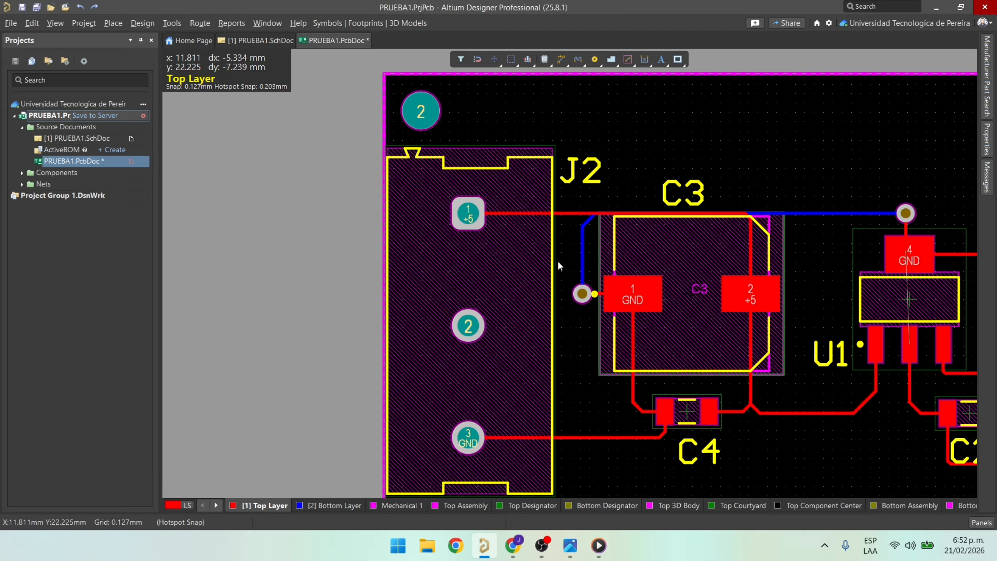
scroll(560, 266, "up", 5, "ctrl")
left_click(586, 184)
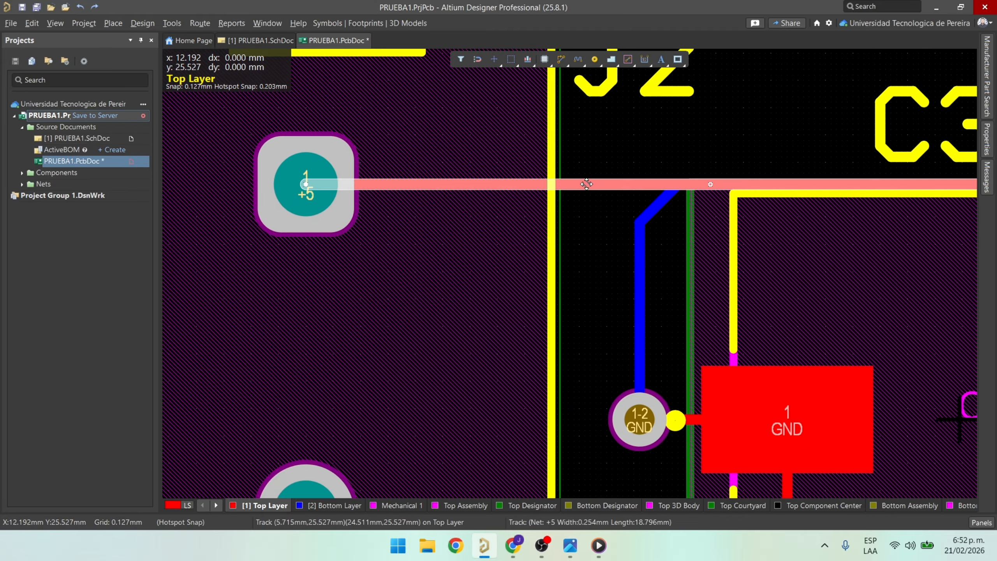
scroll(586, 184, "down", 6, "ctrl")
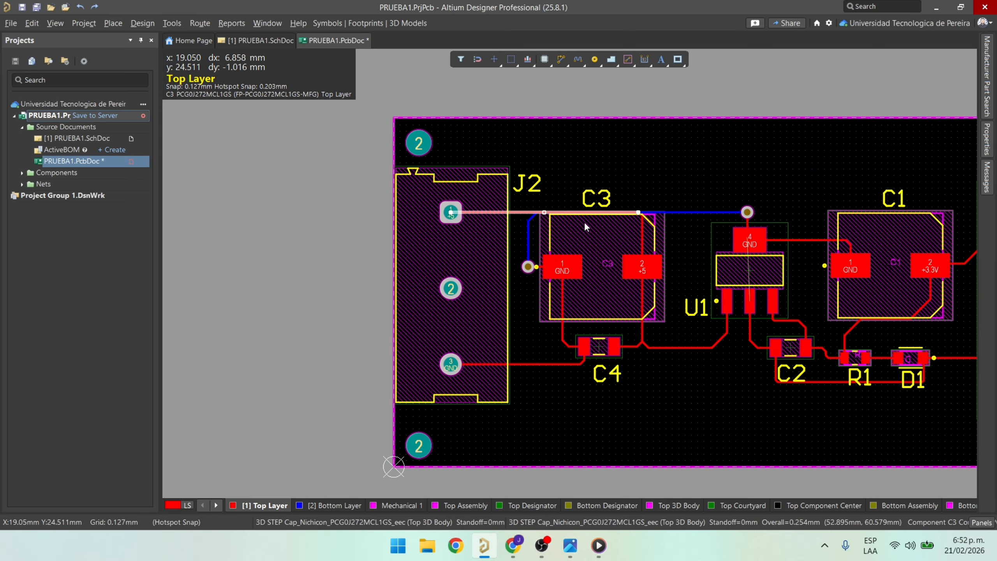
key("Tab")
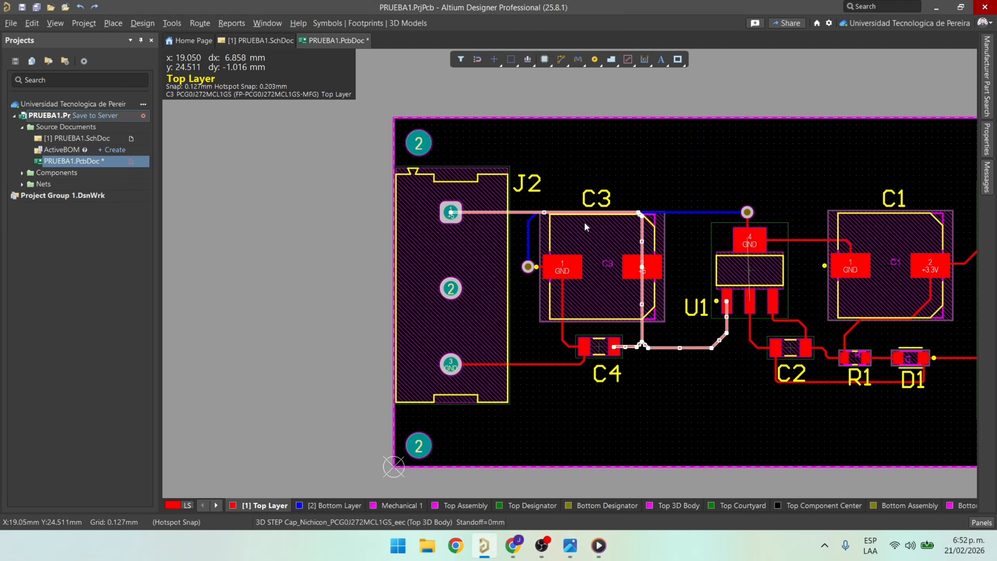
left_click(631, 137)
Select the entire connected +5 route from J2 through C3 and C4 to U1 and set its track width to 0.5 mm.
scroll(524, 181, "up", 4, "ctrl")
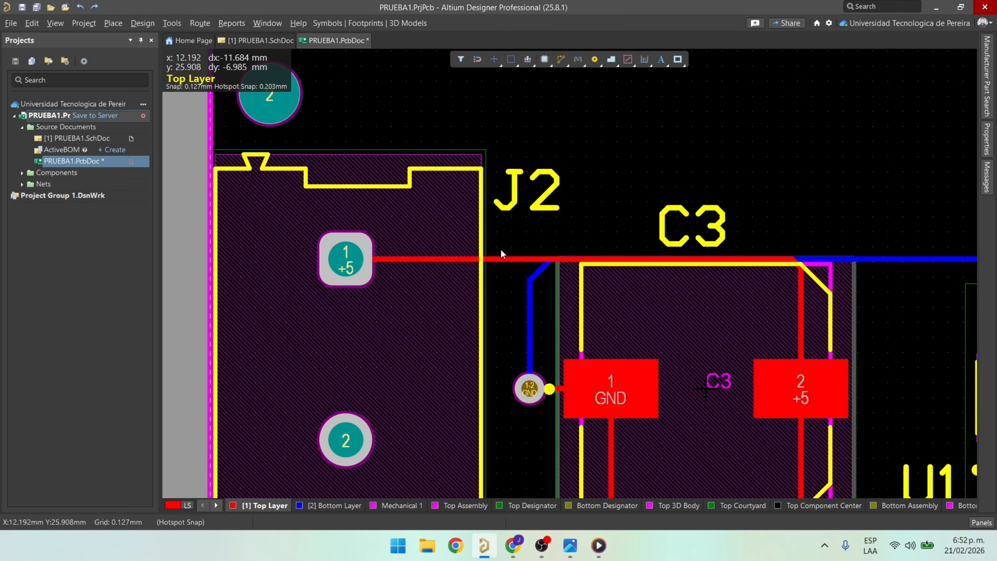
left_click(502, 259)
key("Tab")
scroll(667, 212, "down", 4, "ctrl")
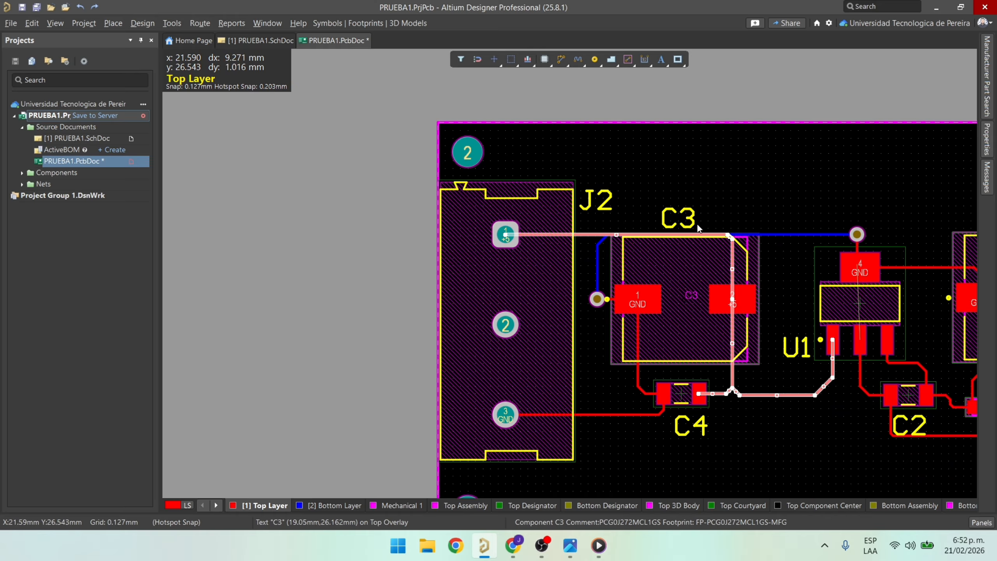
right_click_drag(710, 224, 615, 164)
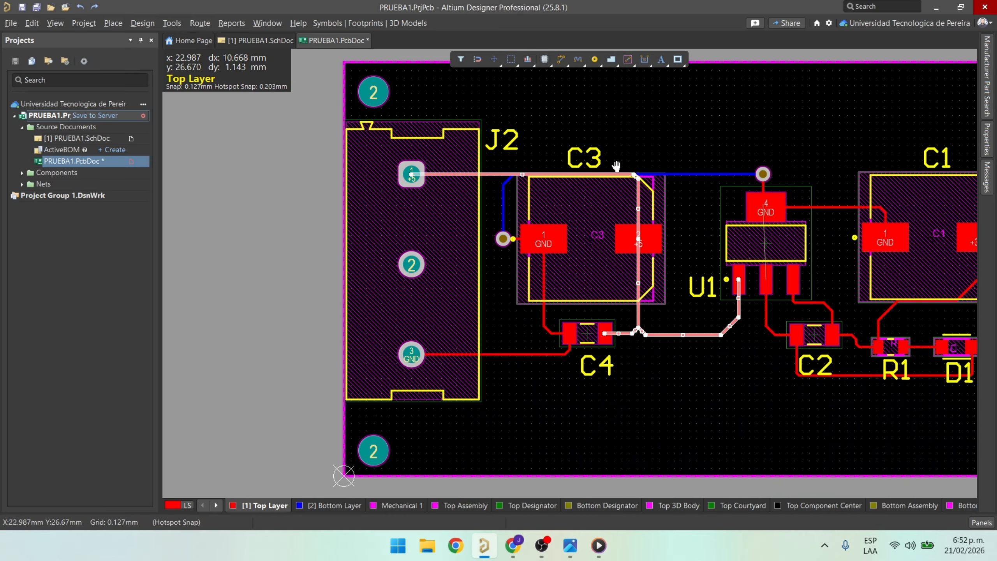
left_click(987, 145)
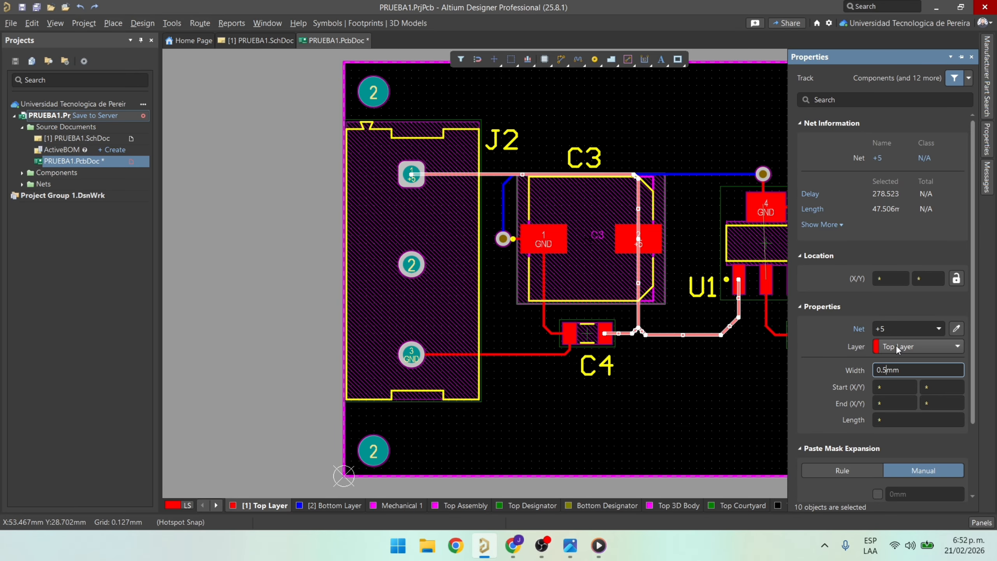
key("Return")
left_click(610, 164)
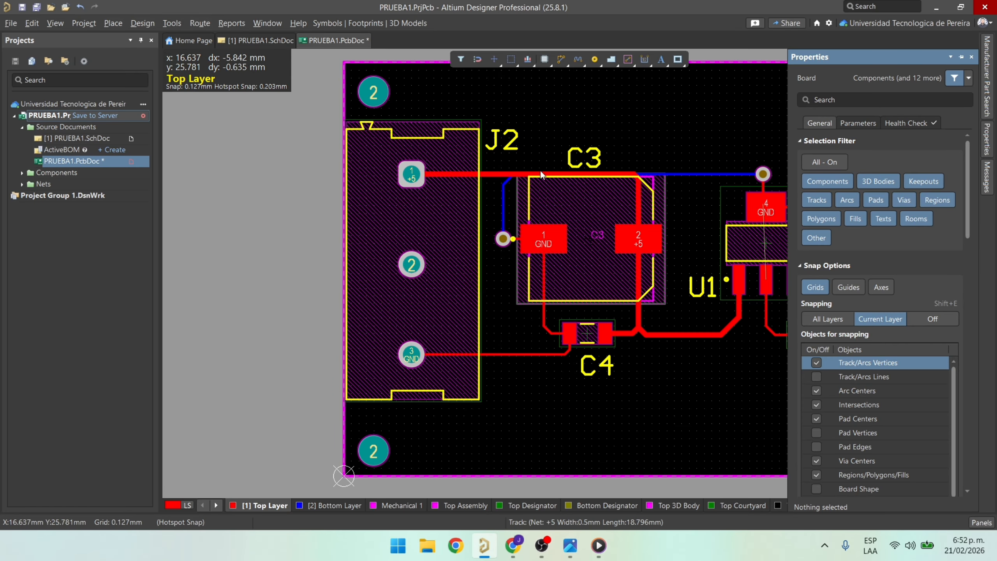
Examine the widened +5 route from J2 to U1 against the neighbouring tracks around C3, C4 and C2.
scroll(541, 174, "up", 5, "ctrl")
left_click(421, 190)
scroll(426, 194, "down", 3, "ctrl")
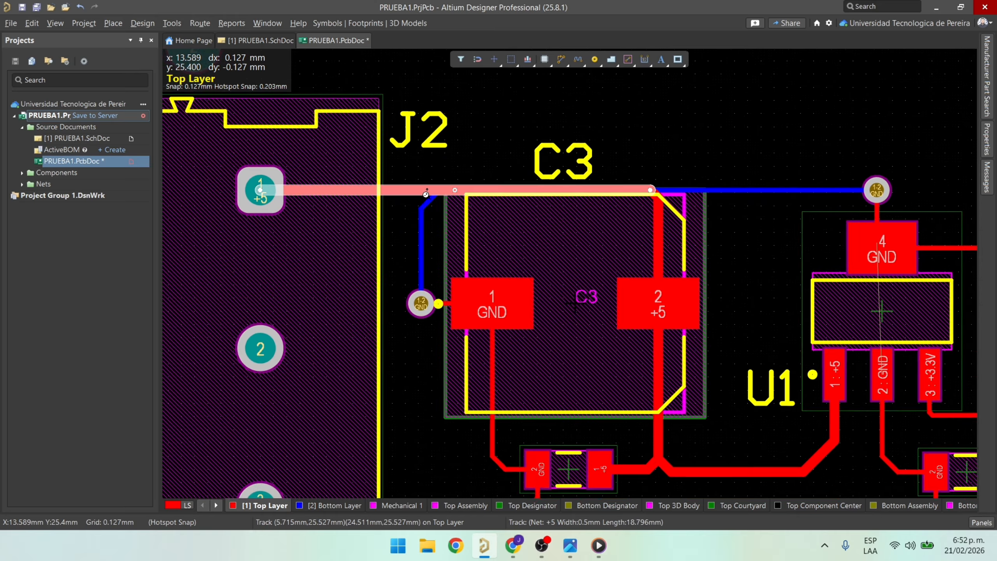
left_click(701, 134)
scroll(701, 134, "down", 3, "ctrl")
scroll(615, 324, "up", 2, "ctrl")
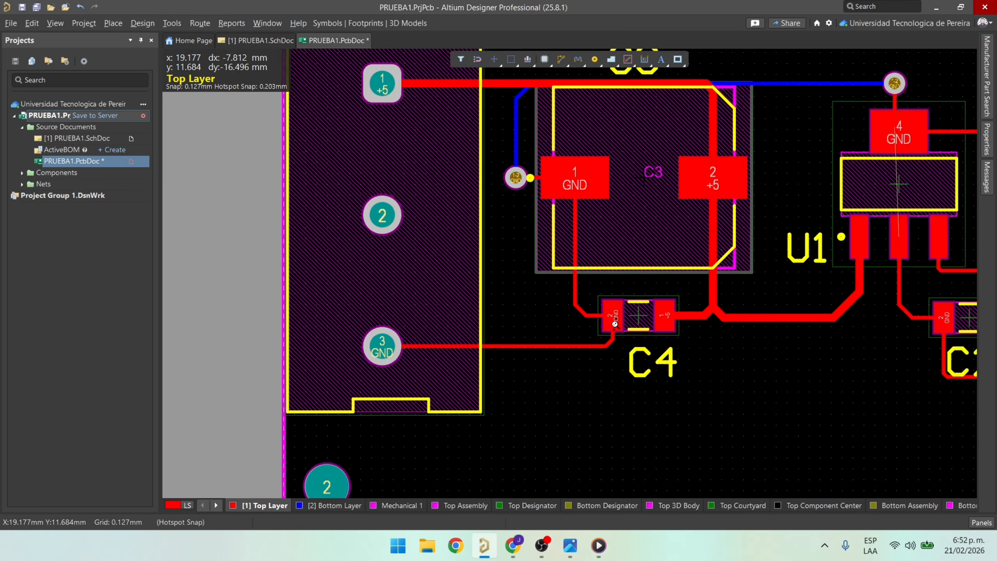
scroll(615, 323, "up", 2, "ctrl")
scroll(615, 323, "down", 3, "ctrl")
right_click_drag(759, 362, 568, 374)
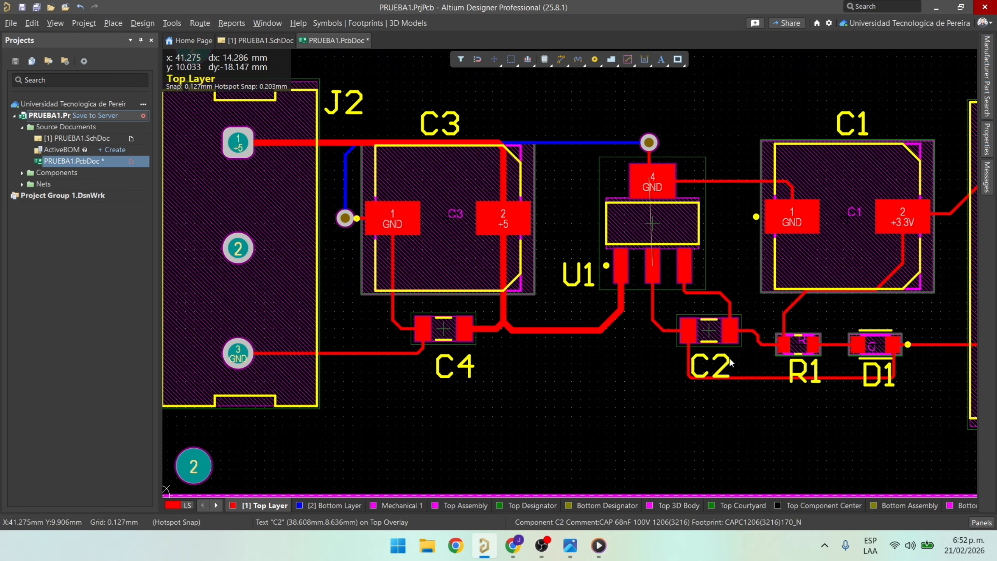
mouse_move(715, 365)
right_mouse_down()
mouse_move(640, 350)
mouse_move(760, 357)
mouse_move(725, 358)
right_mouse_up()
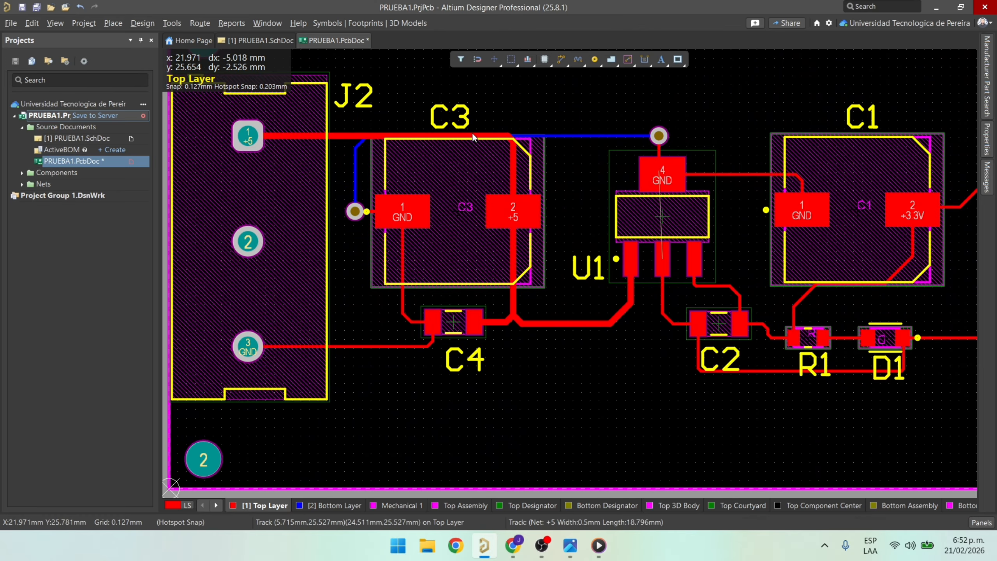
Examine the GND connections at U1's pads and the tracks running towards C2, C1 and J1.
right_click_drag(725, 156, 621, 163)
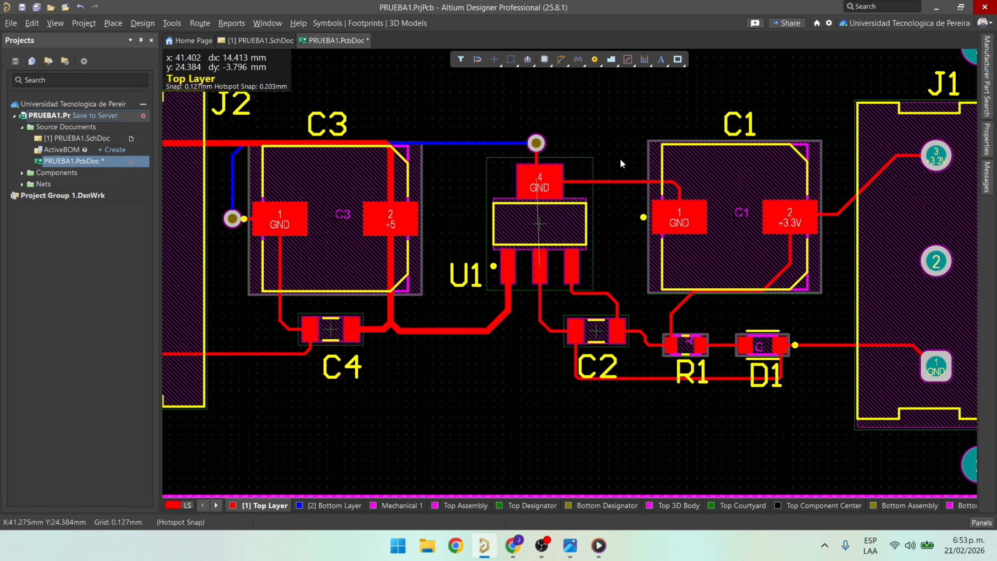
scroll(552, 186, "up", 4, "ctrl")
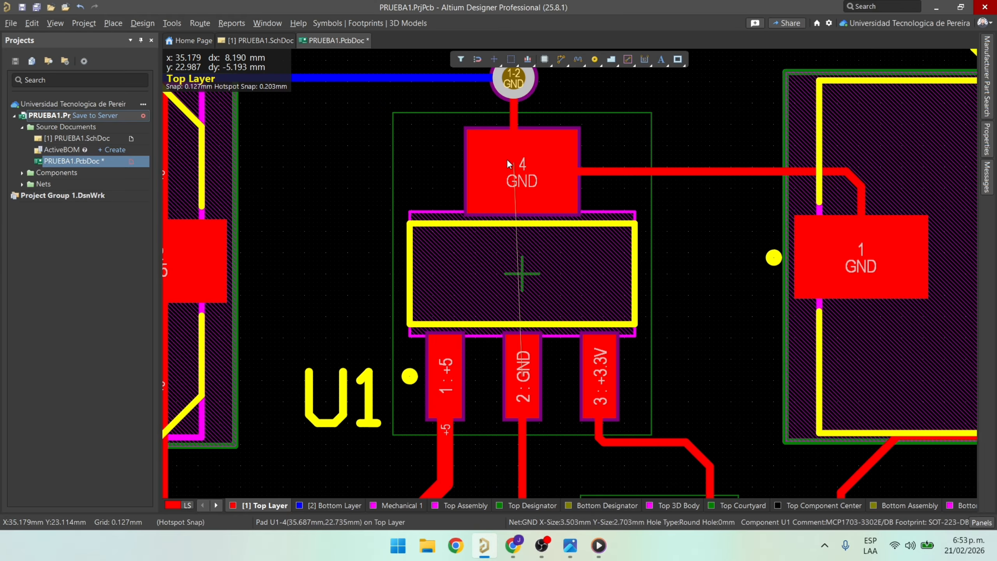
scroll(509, 165, "down", 3, "ctrl")
scroll(518, 271, "up", 3, "ctrl")
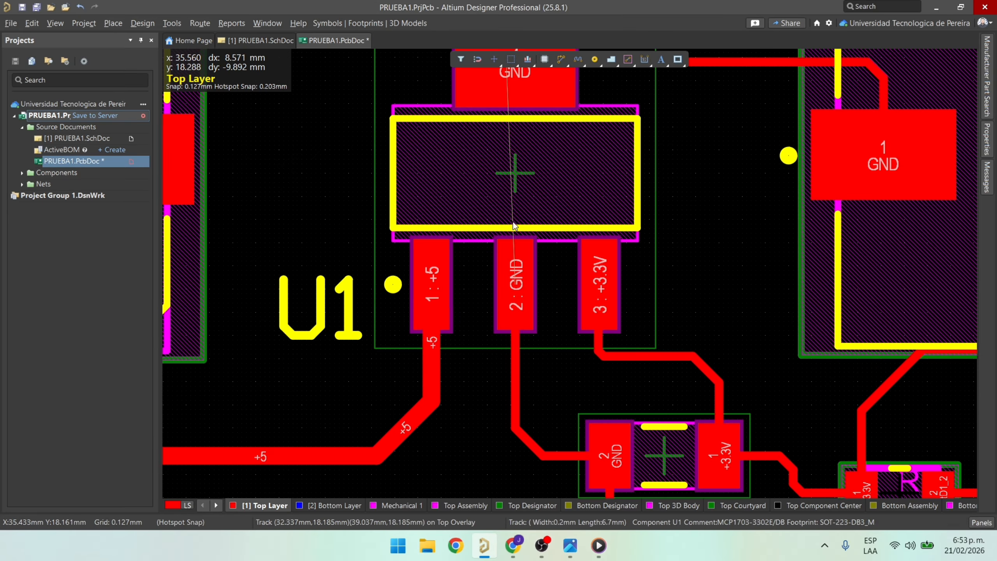
scroll(516, 222, "down", 2, "ctrl")
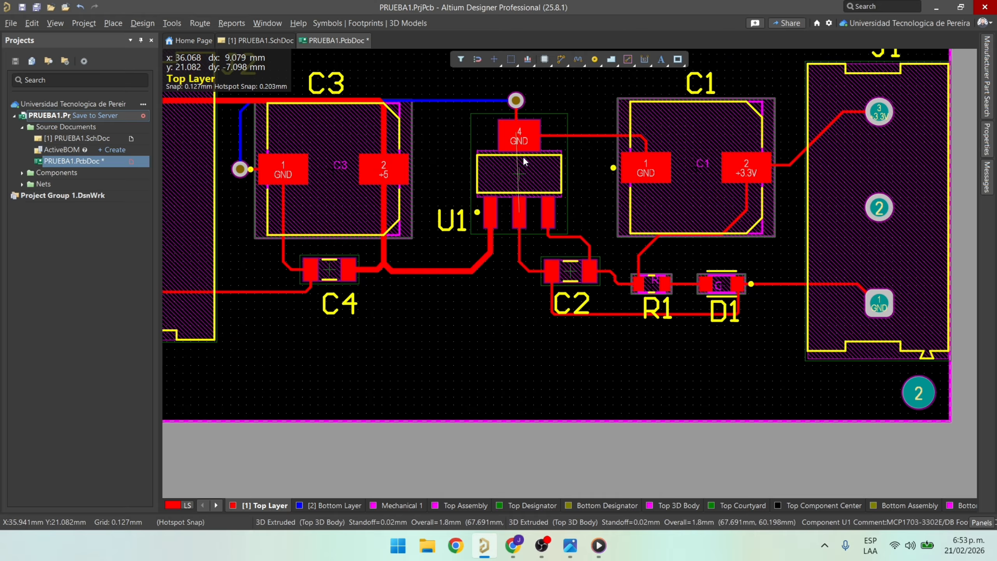
scroll(519, 181, "down", 2, "ctrl")
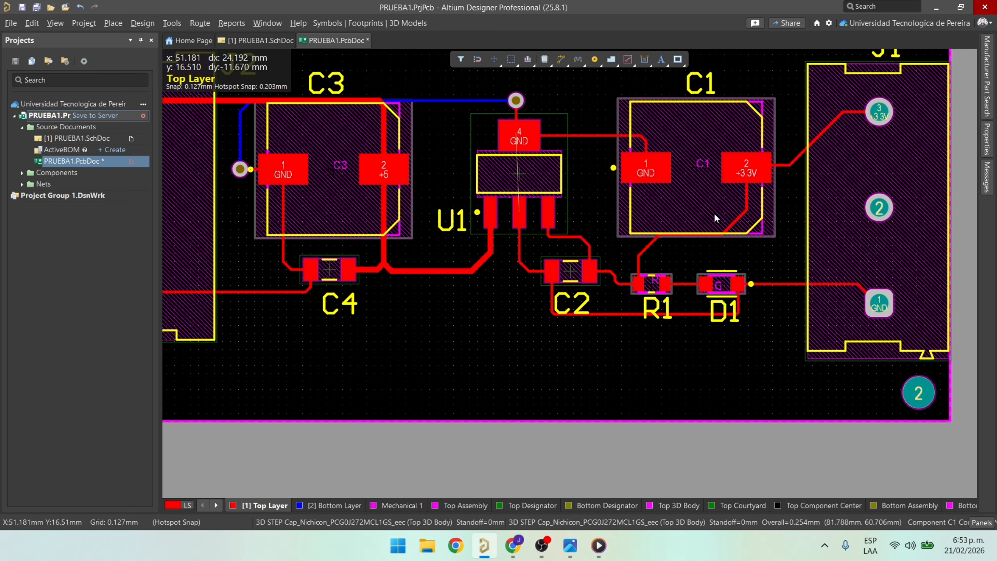
scroll(522, 169, "up", 1, "ctrl")
scroll(524, 157, "up", 1, "ctrl")
right_click_drag(898, 161, 688, 226)
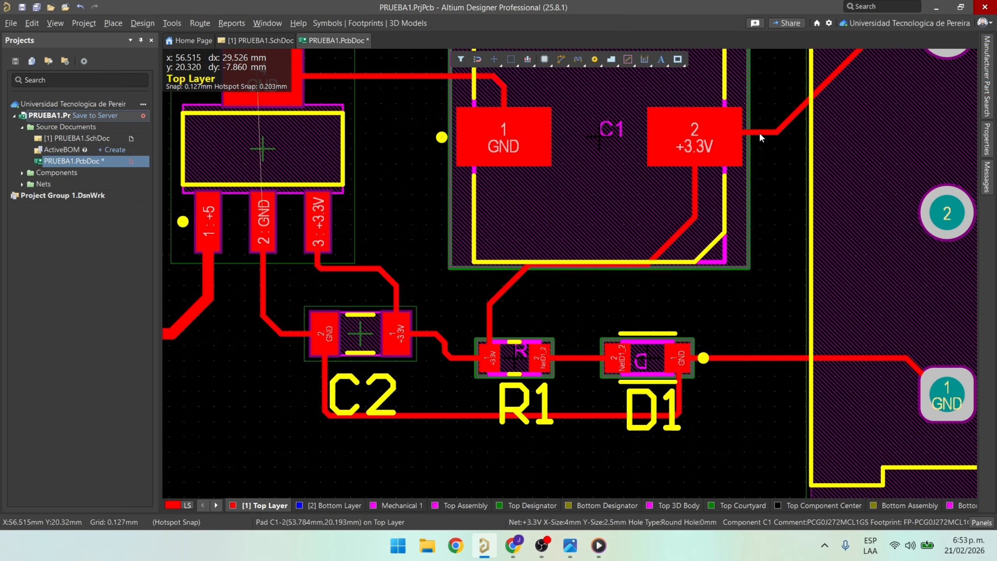
Select the entire connected +3.3V route from U1 through C2, R1 and C1 to J1 and set its track width to 0.4 mm.
right_click_drag(777, 126, 679, 212)
left_click(686, 210)
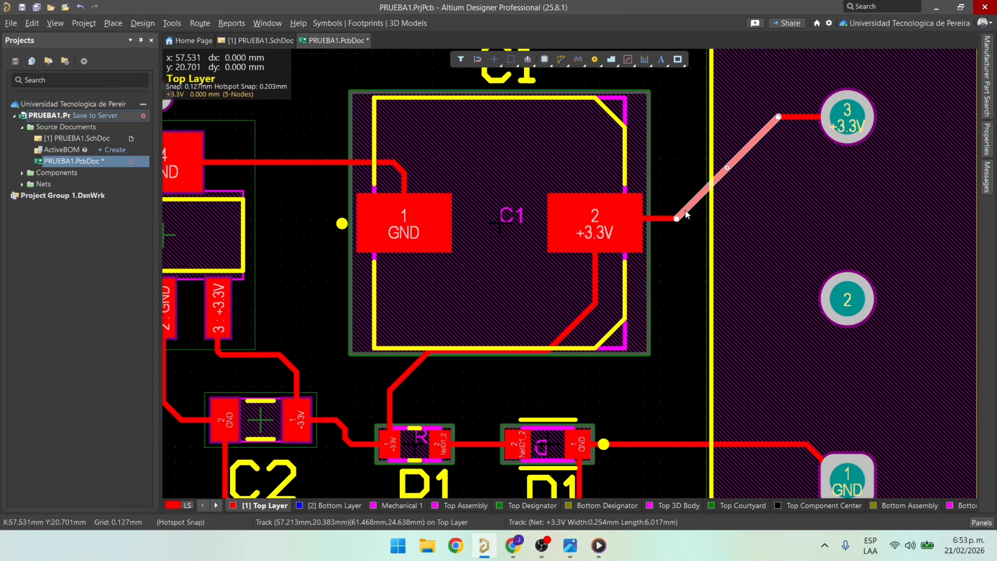
key("Tab")
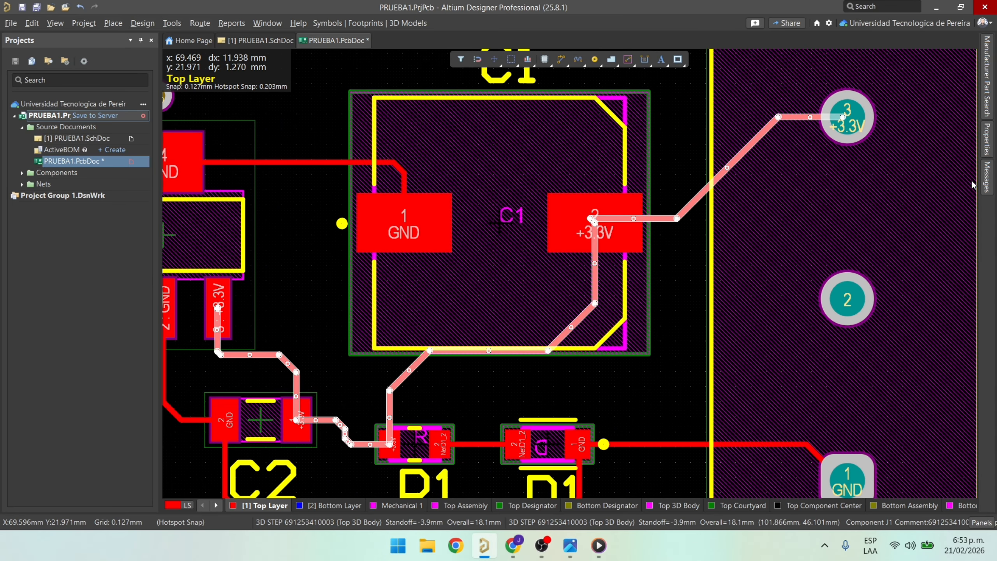
left_click(988, 157)
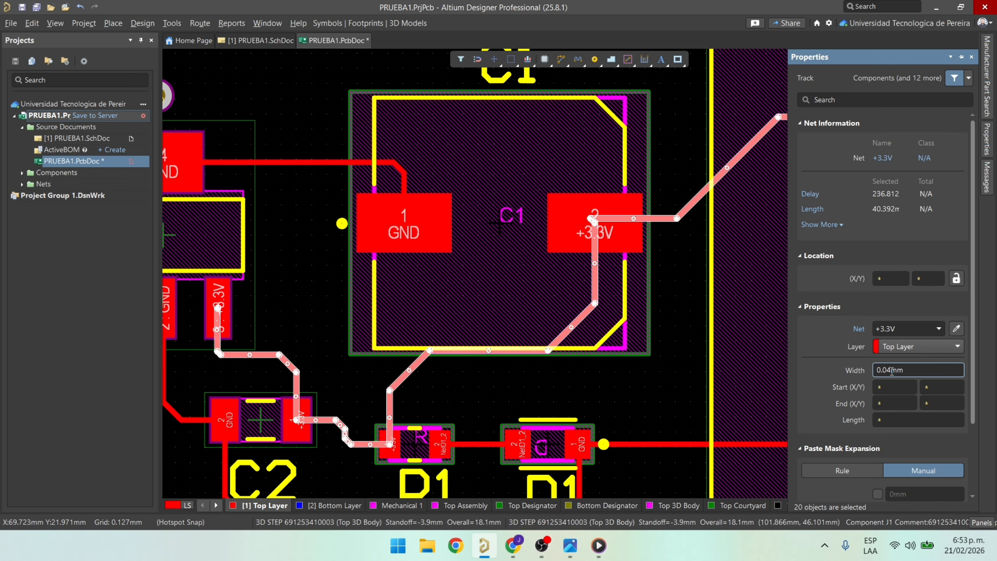
key("Return")
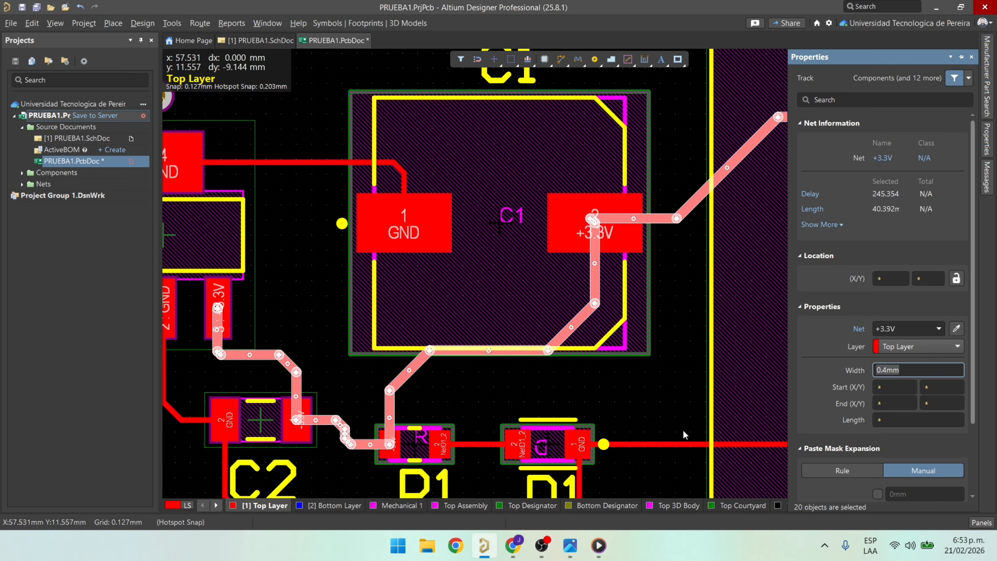
left_click(667, 399)
Examine the GND tracks around J2, C4, C3 and U1 against the widened power routes.
scroll(637, 323, "down", 3, "ctrl")
right_click_drag(626, 337, 804, 220)
right_click_drag(608, 234, 607, 264)
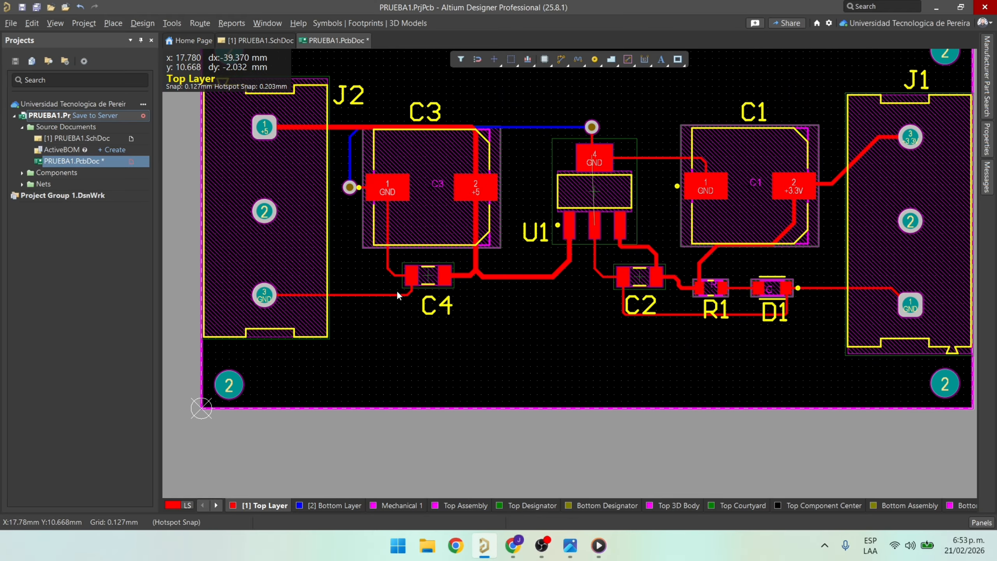
scroll(370, 253, "up", 3, "ctrl")
scroll(412, 226, "down", 3, "ctrl")
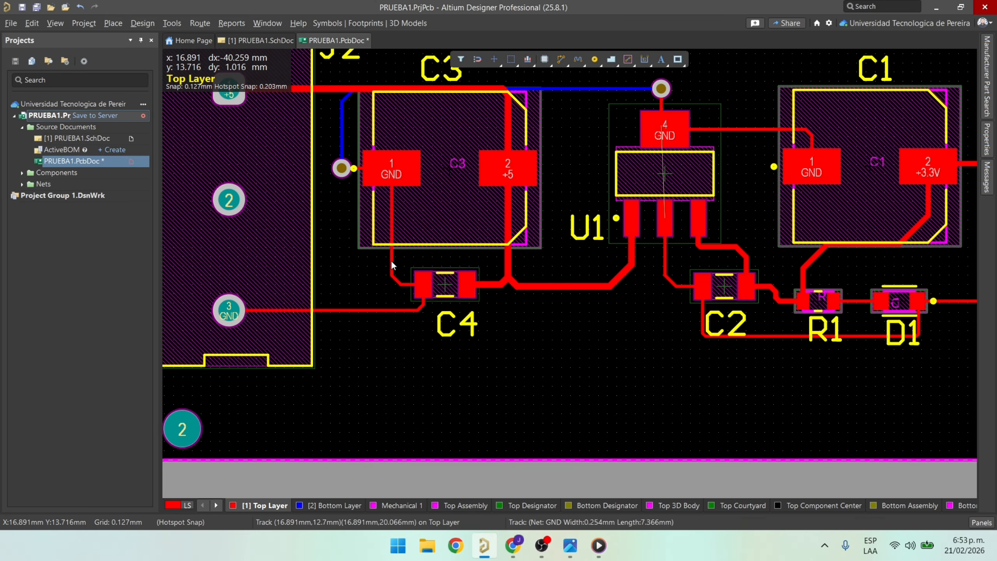
scroll(426, 195, "up", 1, "ctrl")
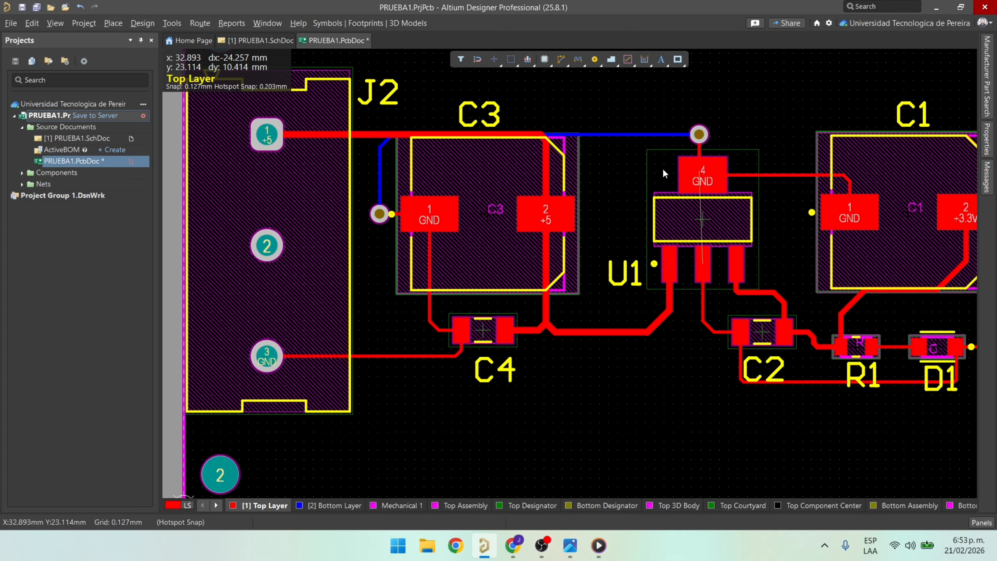
scroll(663, 169, "down", 1, "ctrl")
scroll(682, 179, "down", 1, "ctrl")
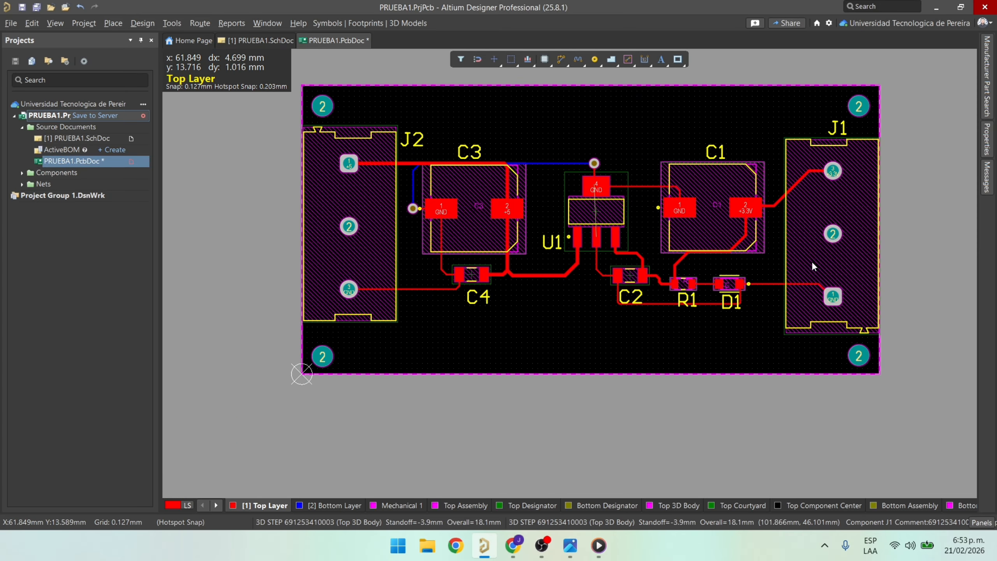
Shift the diagonal segment of the GND track between D1 and J1 so the track enters J1's pad 1 horizontally.
scroll(826, 288, "up", 3, "ctrl")
left_click(792, 307)
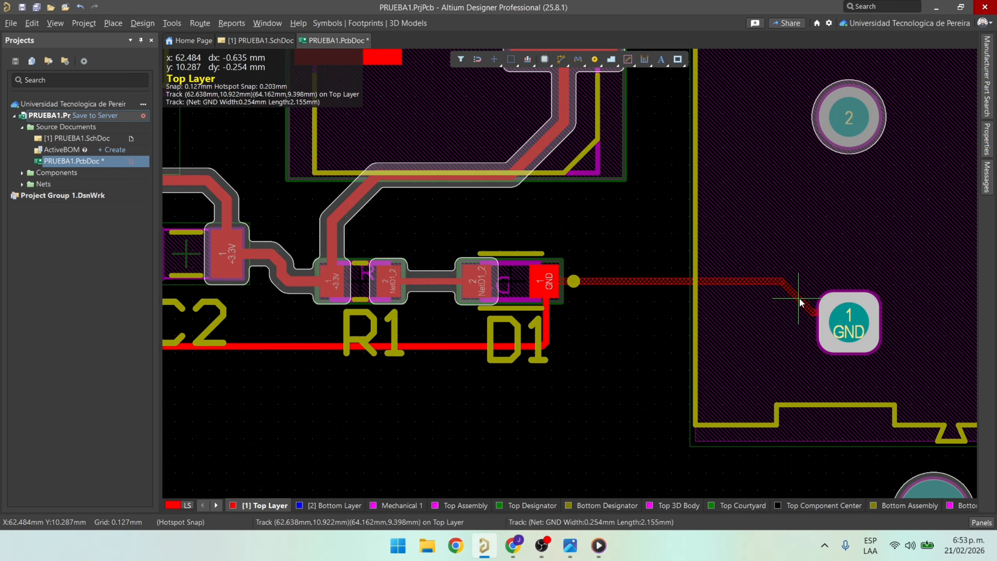
left_click(776, 309)
scroll(776, 309, "down", 3, "ctrl")
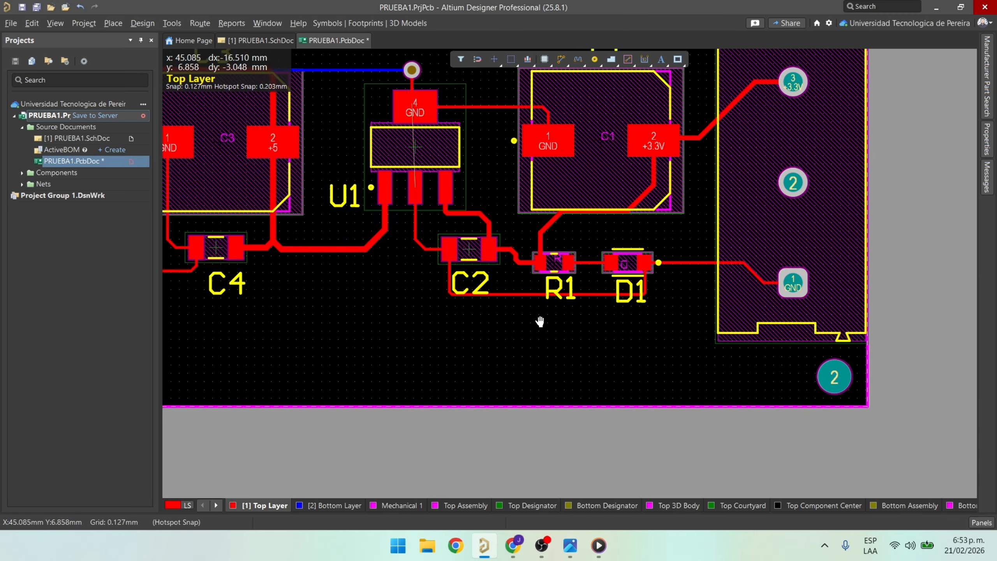
scroll(523, 254, "down", 2, "ctrl")
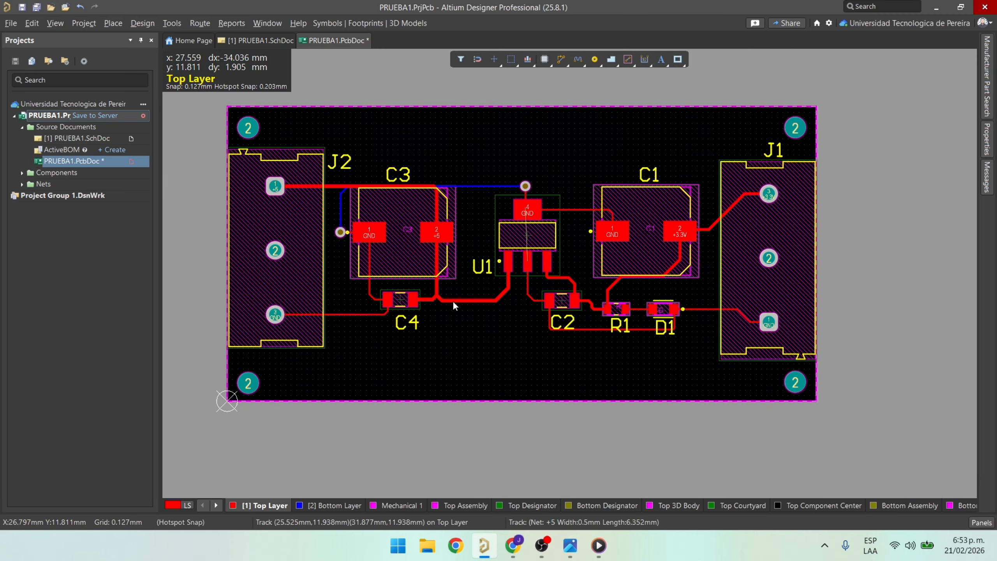
right_click_drag(444, 189, 473, 197)
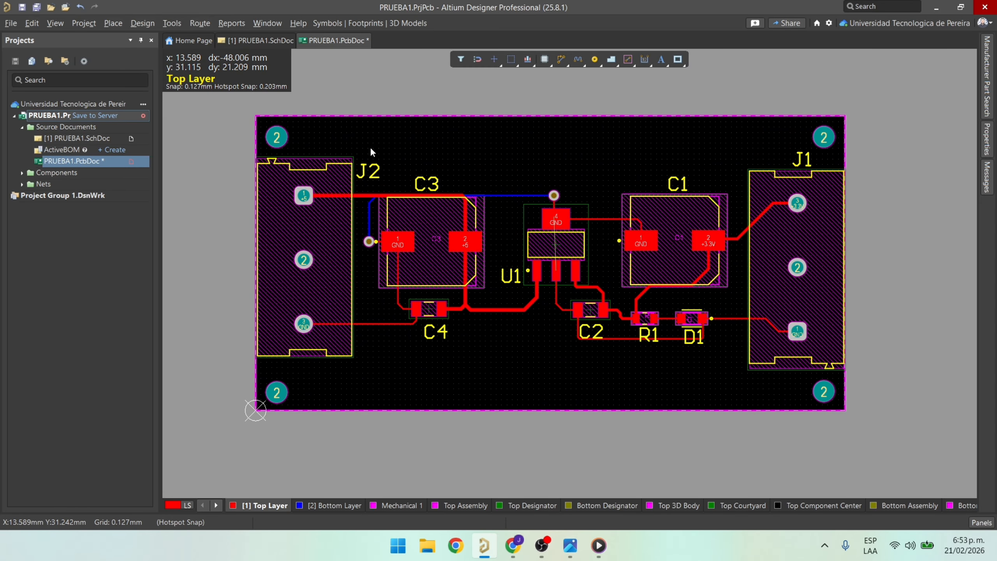
Start a Polygon Pour on the Top Layer and run its first edge between the board's upper-left and upper-right corners.
left_click(314, 504)
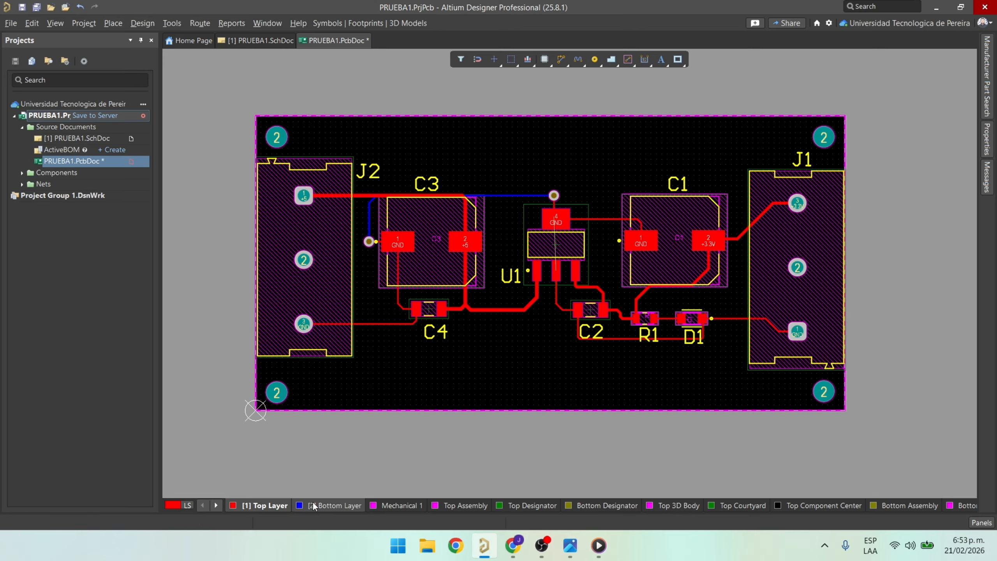
left_click(261, 506)
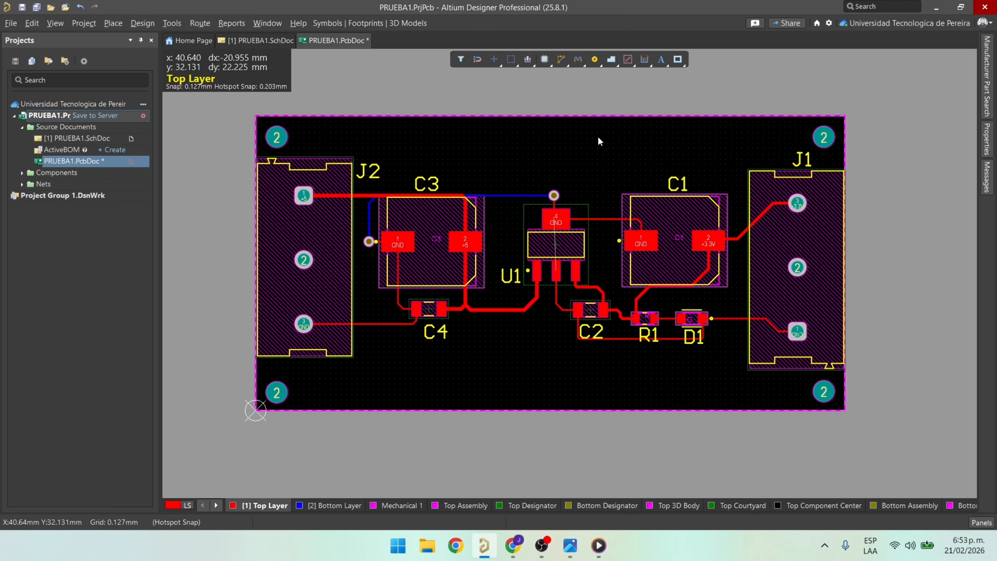
left_click(612, 61)
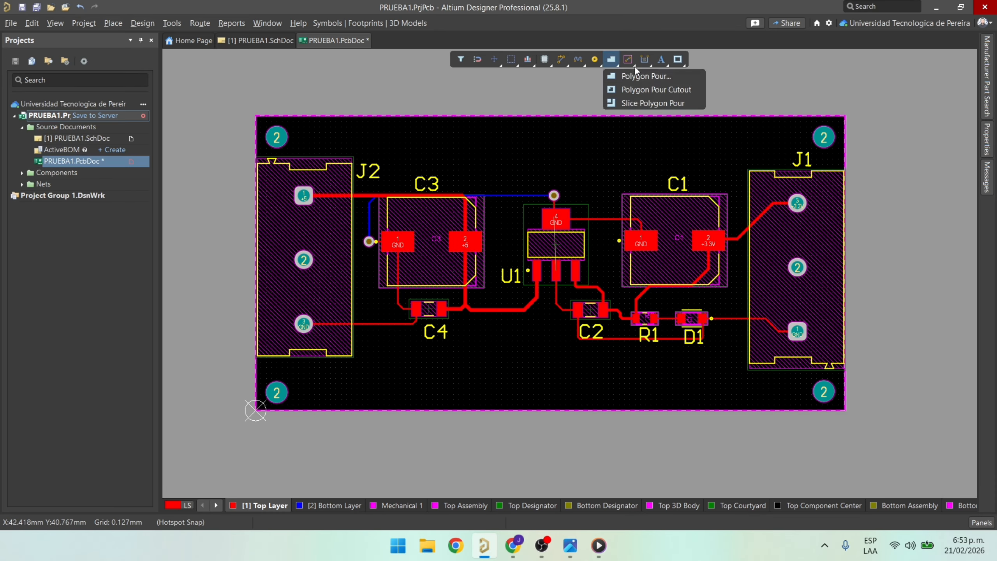
left_click(643, 77)
scroll(257, 126, "up", 3, "ctrl")
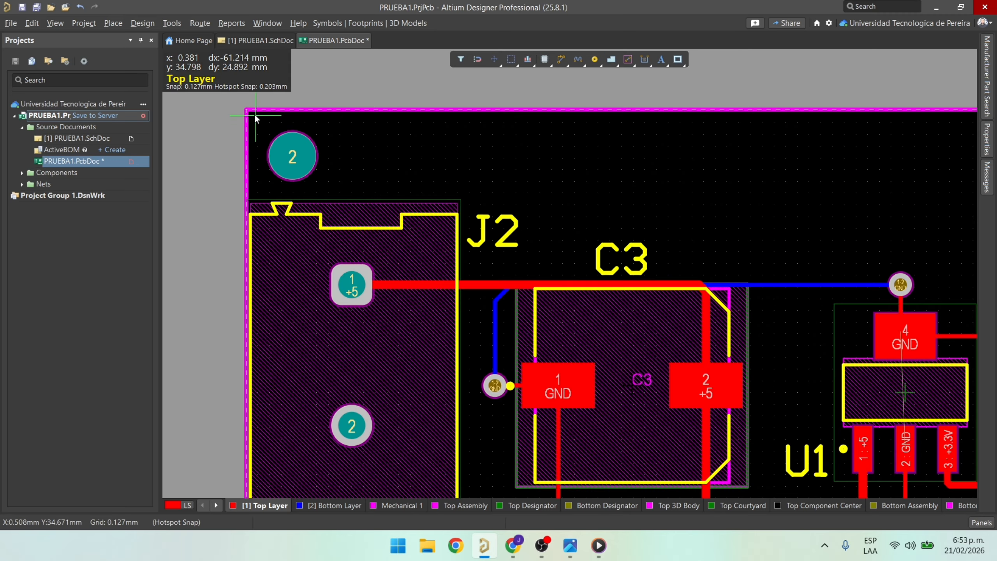
left_click(248, 114)
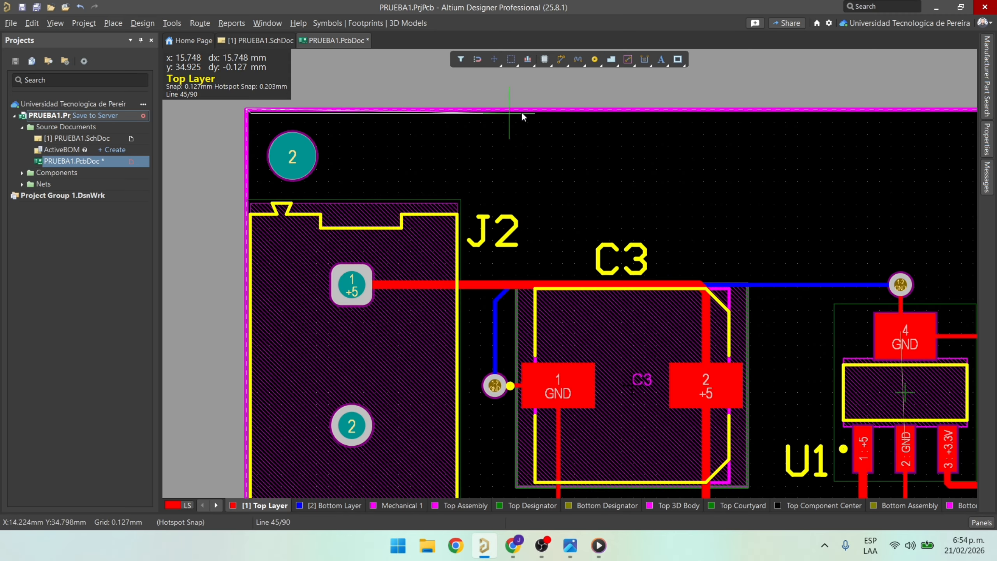
scroll(871, 111, "down", 4, "ctrl")
scroll(648, 135, "right", 5)
scroll(770, 125, "up", 5, "ctrl")
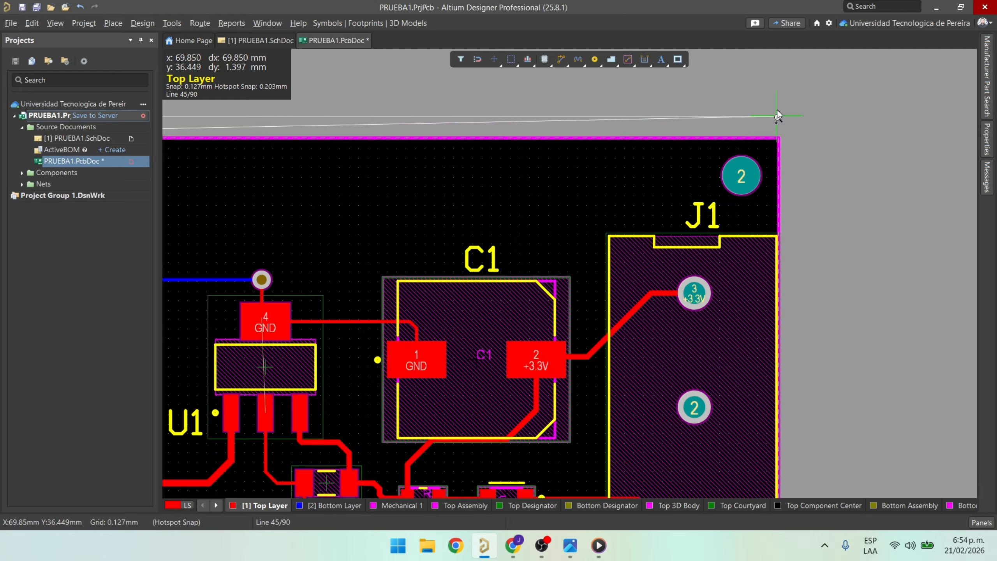
left_click(780, 150)
Continue the polygon outline down to the board's lower-right corner and across to the lower-left corner at the origin.
scroll(828, 334, "down", 10)
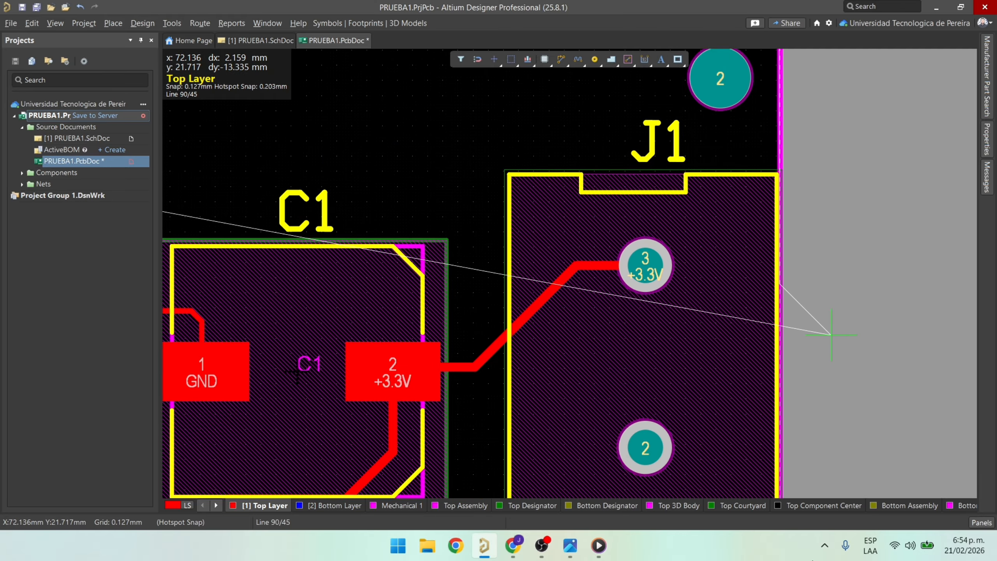
key("space")
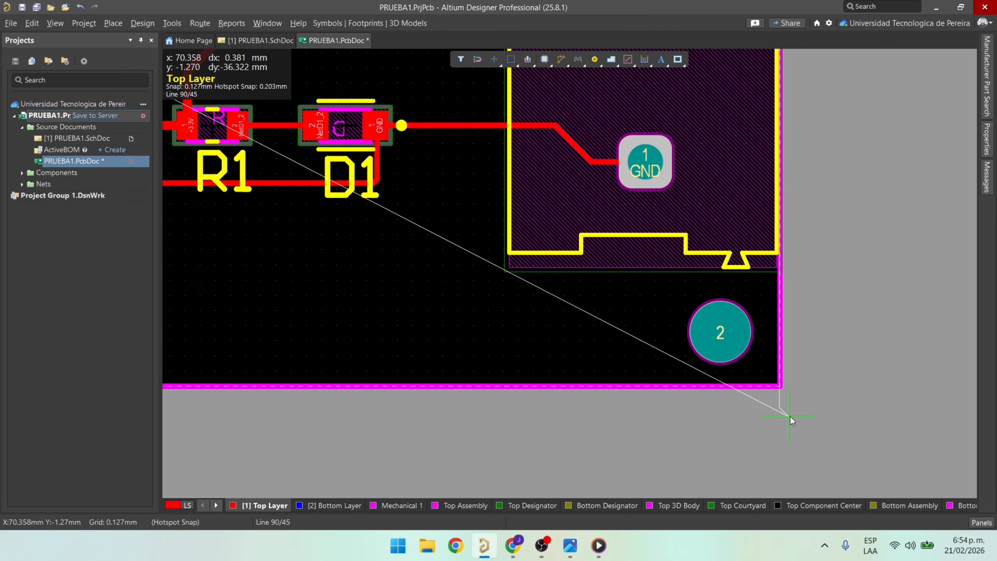
left_click(780, 387)
key("space")
scroll(583, 374, "down", 5, "ctrl")
scroll(246, 376, "up", 6, "ctrl")
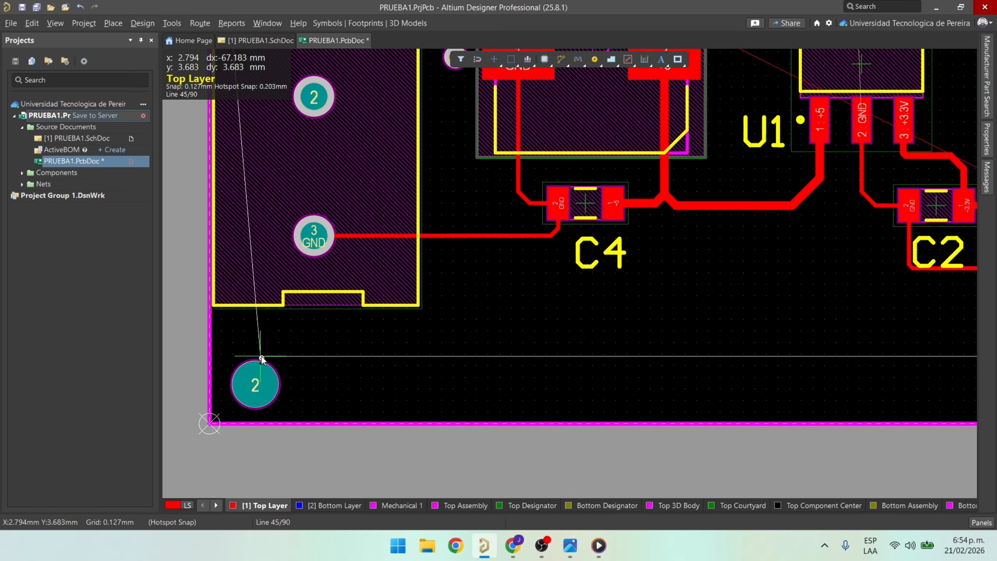
left_click(198, 441)
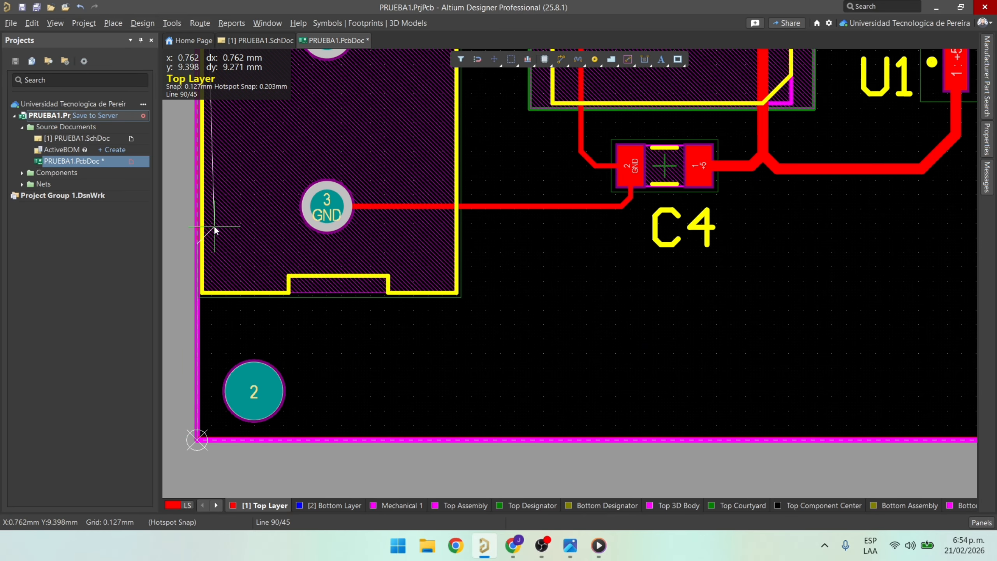
Close the polygon outline at its upper-left starting corner to fill the whole board with top-layer copper.
key("space")
scroll(214, 290, "down", 4, "ctrl")
scroll(291, 283, "up", 1, "ctrl")
scroll(291, 283, "down", 3, "ctrl")
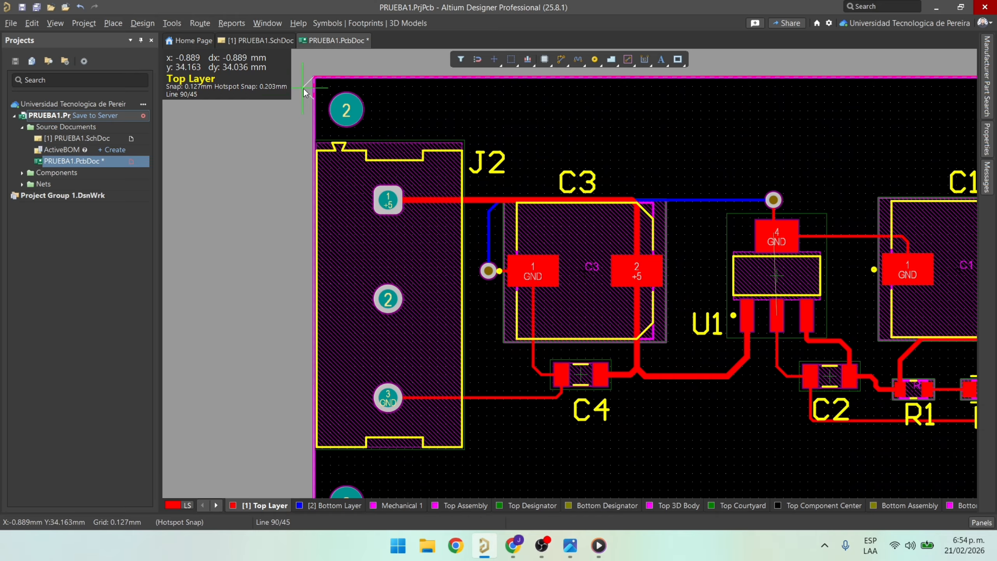
scroll(338, 72, "up", 5, "ctrl")
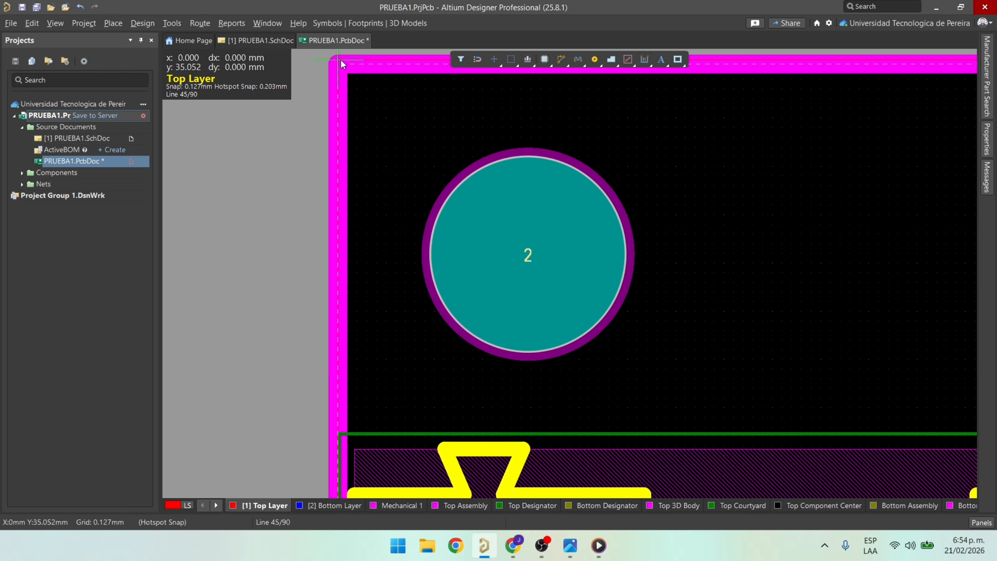
right_click(340, 59)
scroll(461, 363, "down", 1, "ctrl")
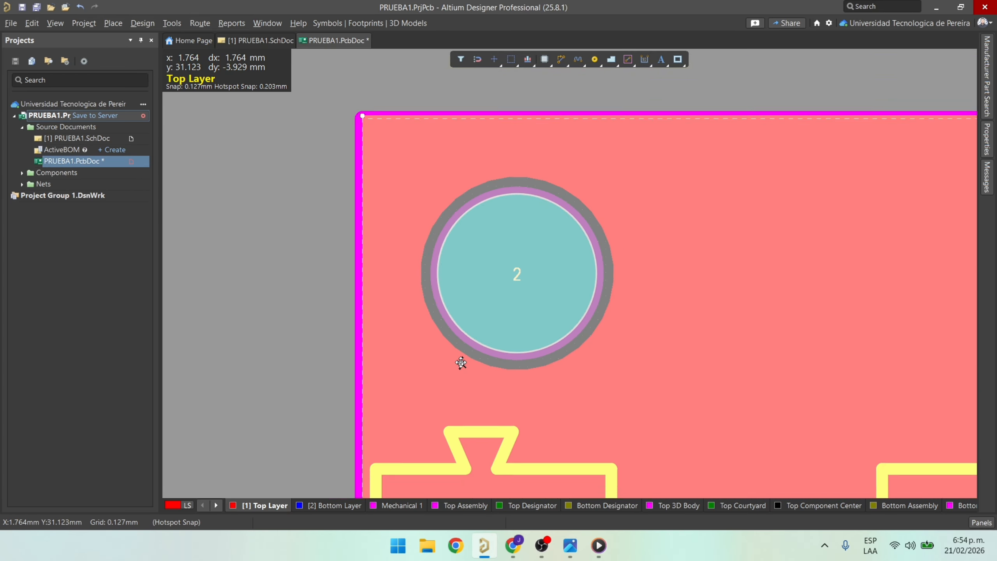
scroll(461, 363, "down", 6, "ctrl")
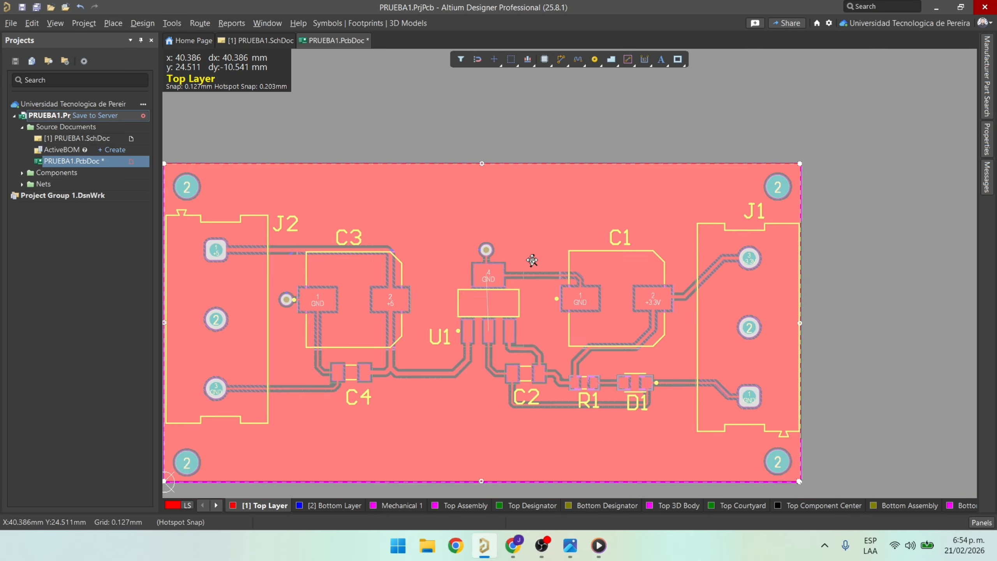
scroll(533, 260, "down", 3, "ctrl")
left_click(717, 294)
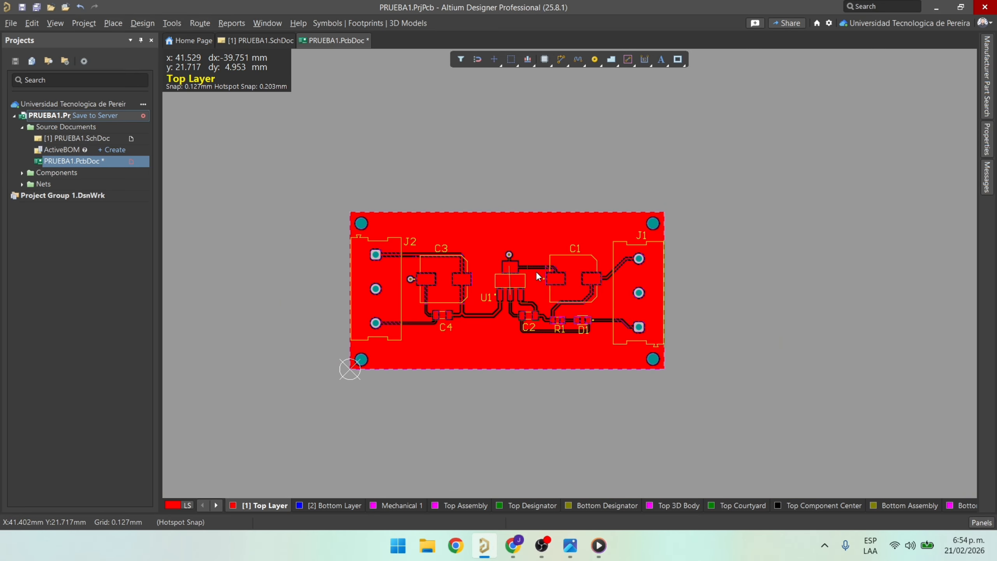
scroll(538, 274, "up", 5, "ctrl")
scroll(537, 268, "down", 3, "ctrl")
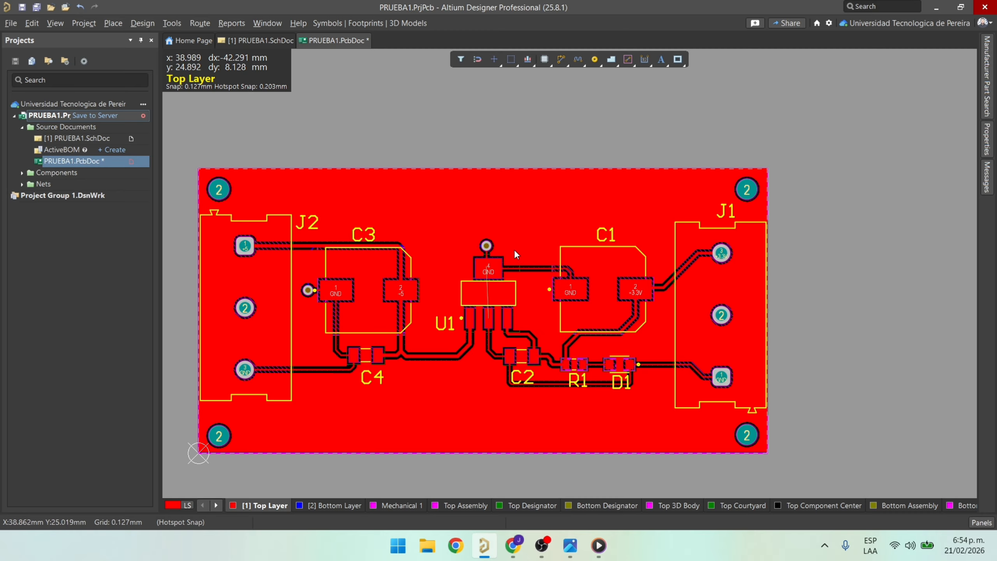
Assign the top-layer polygon to the GND net and repour it.
left_click(434, 196)
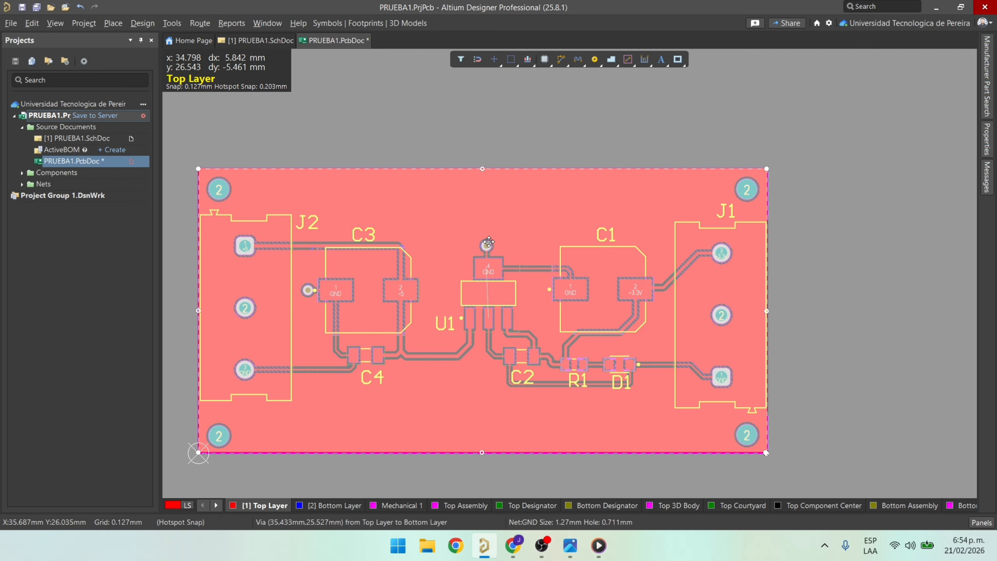
double_click(491, 206)
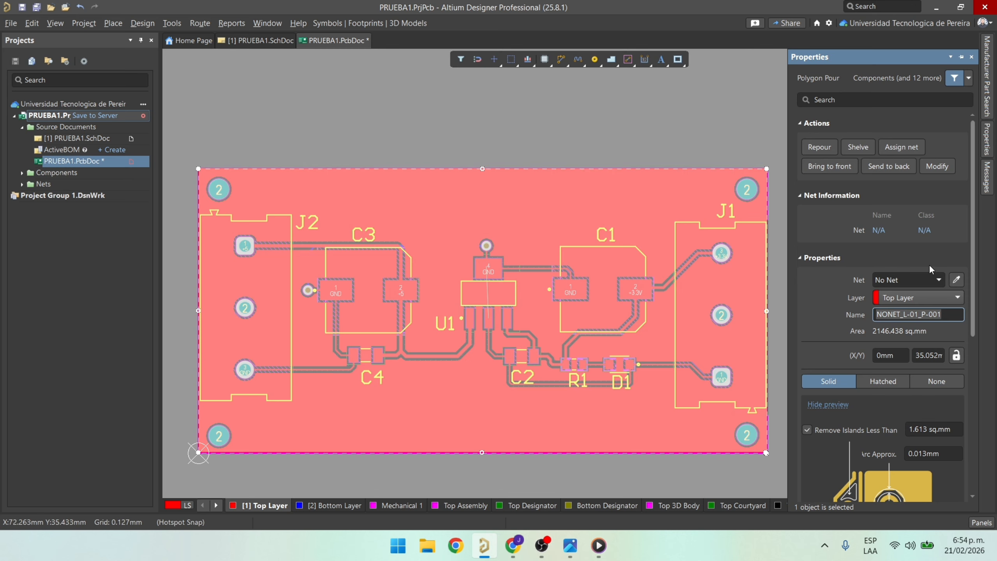
left_click(941, 278)
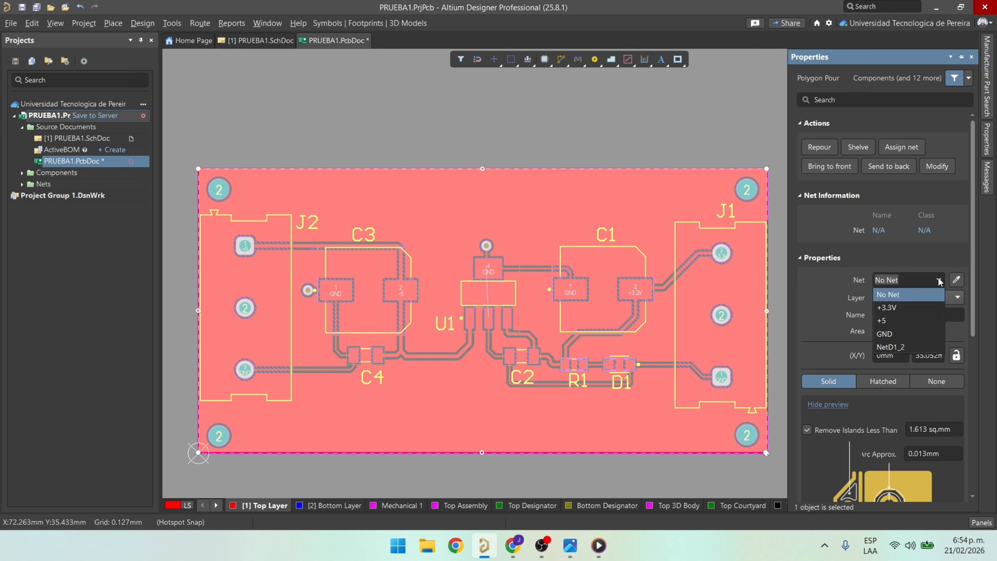
left_click(957, 251)
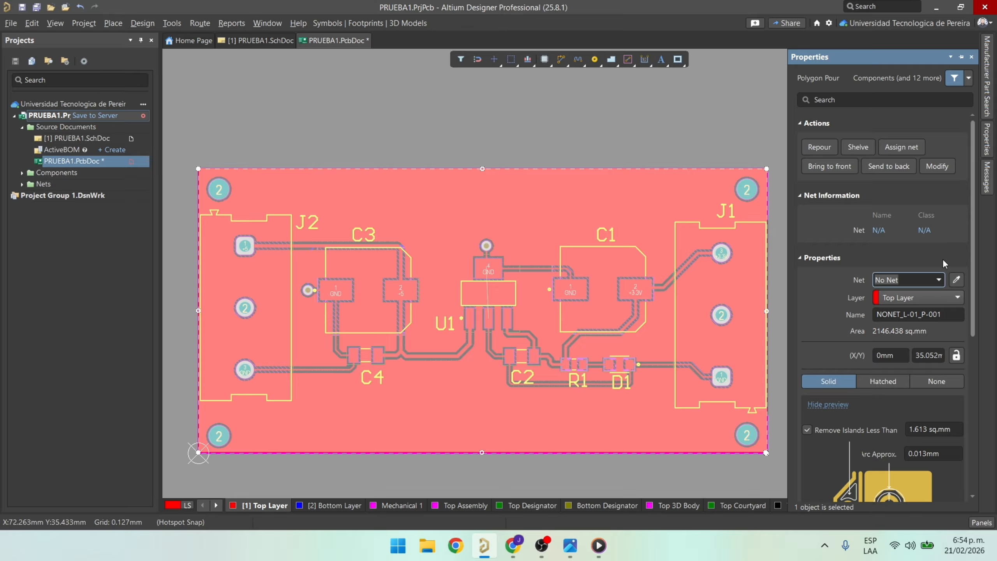
left_click(944, 279)
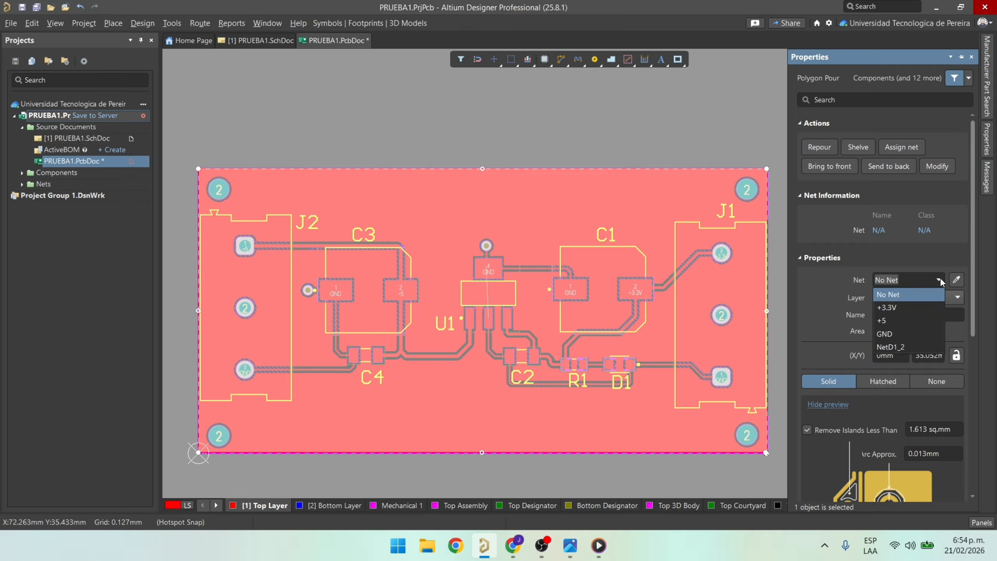
left_click(915, 334)
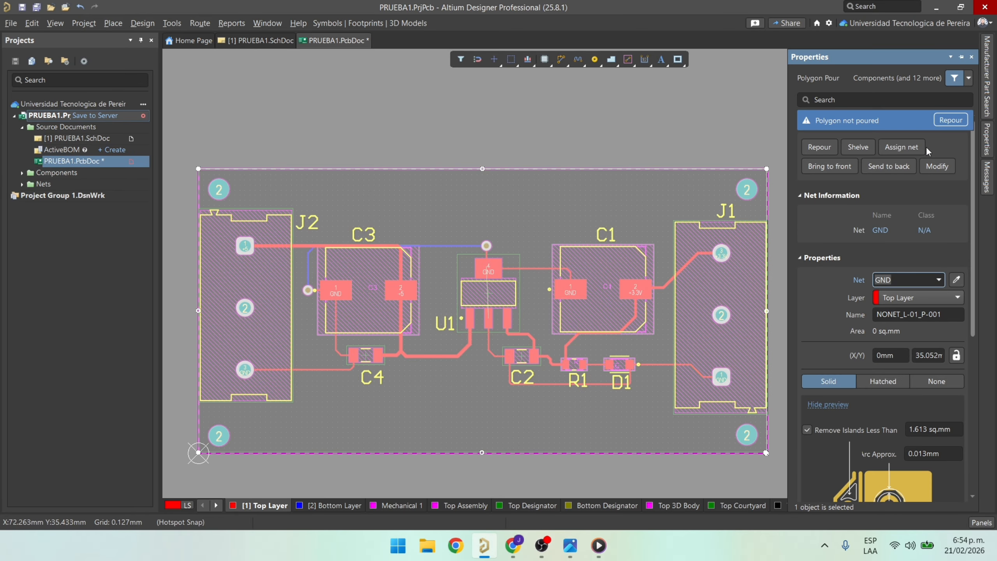
left_click(958, 120)
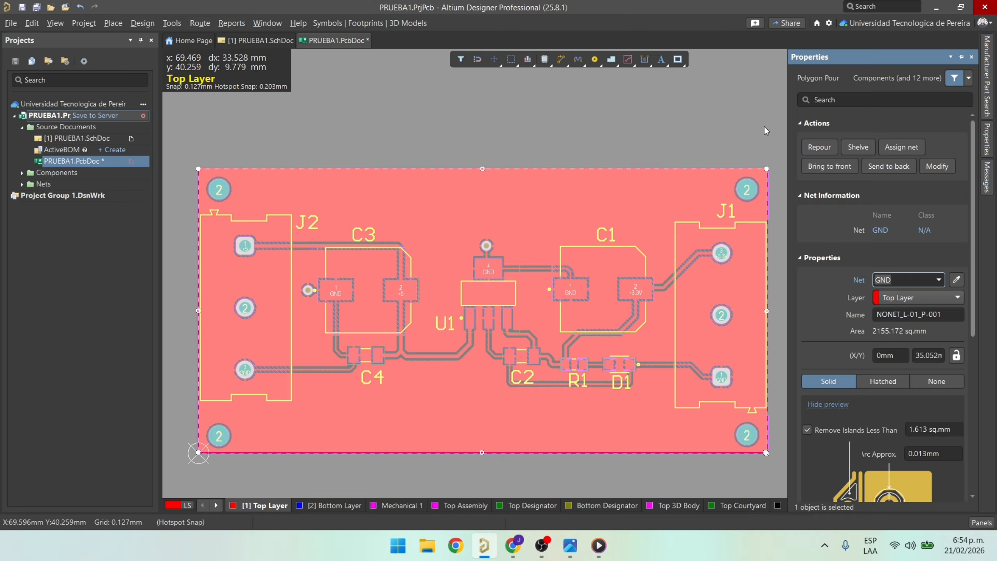
Reselect the top-layer GND polygon and repour it so the copper fills the board.
left_click(705, 133)
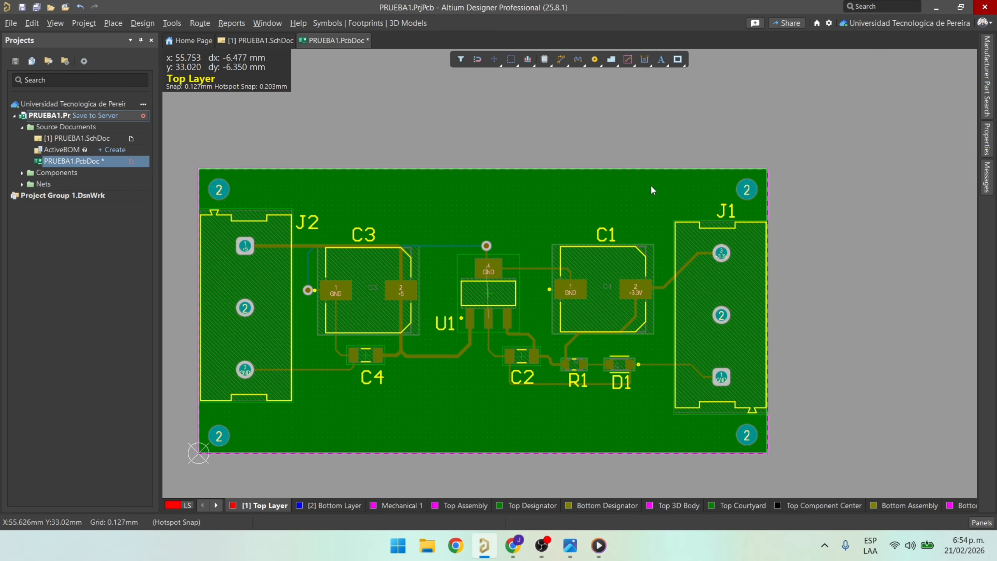
left_click(620, 185)
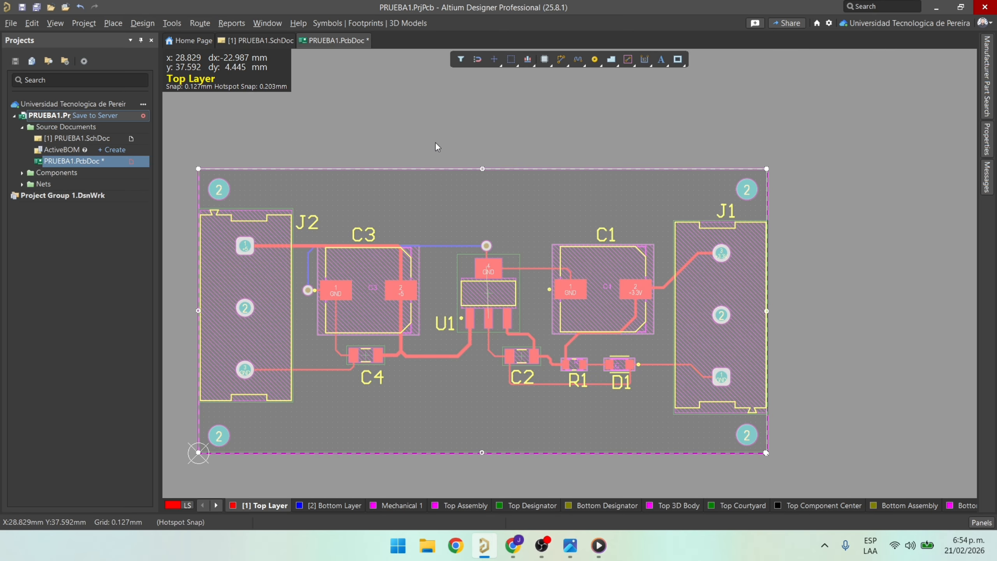
left_click(437, 130)
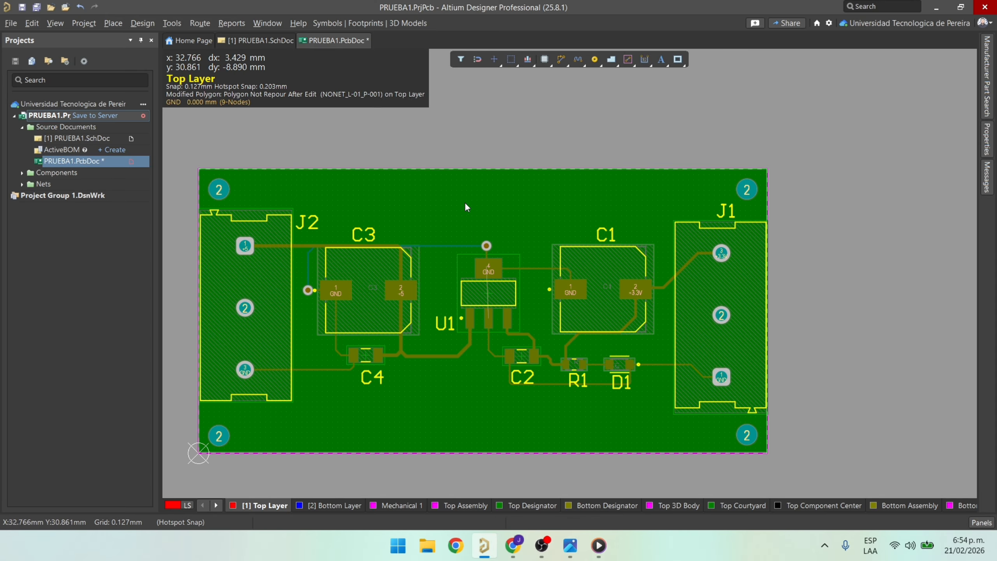
left_click(489, 203)
double_click(488, 203)
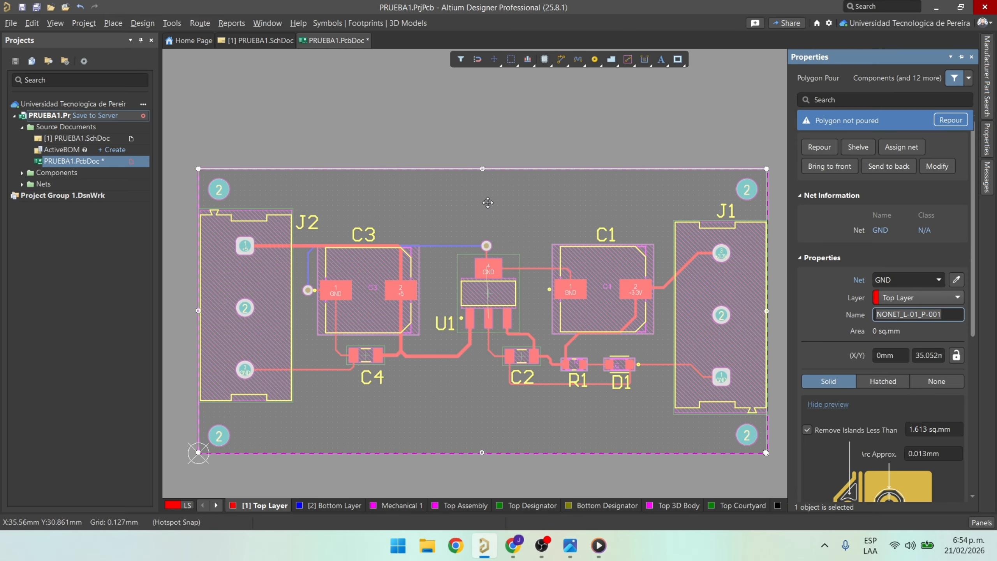
left_click(949, 121)
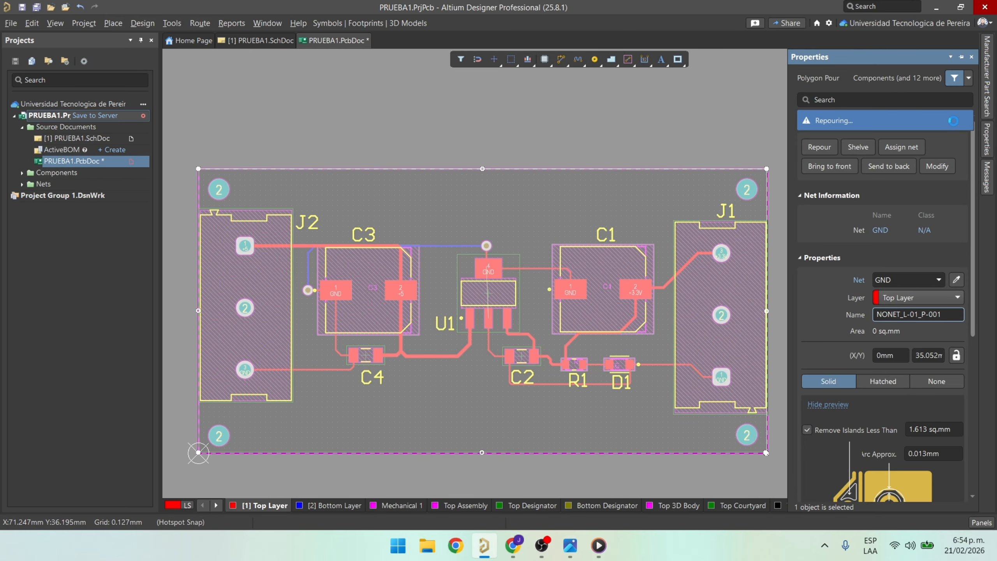
left_click(476, 145)
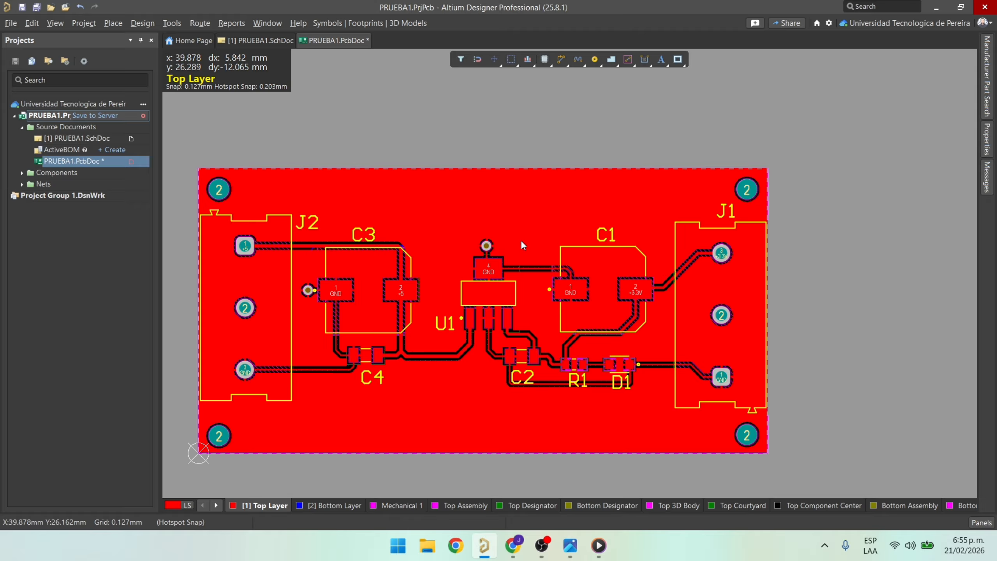
Examine how the top-layer copper connects to the GND via and pads around U1, C1 and C2.
scroll(497, 241, "up", 5, "ctrl")
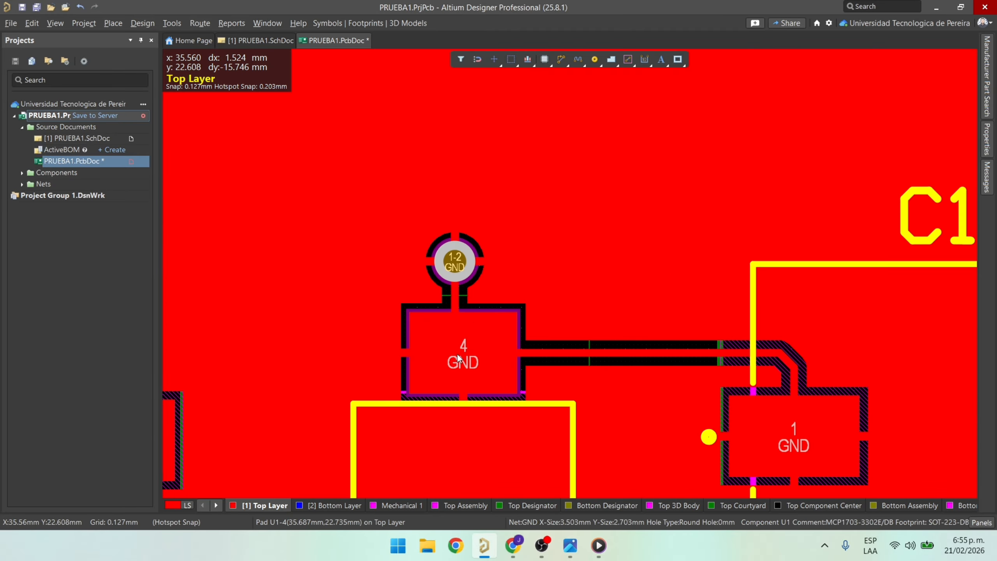
left_click(525, 227)
scroll(529, 237, "down", 5, "ctrl")
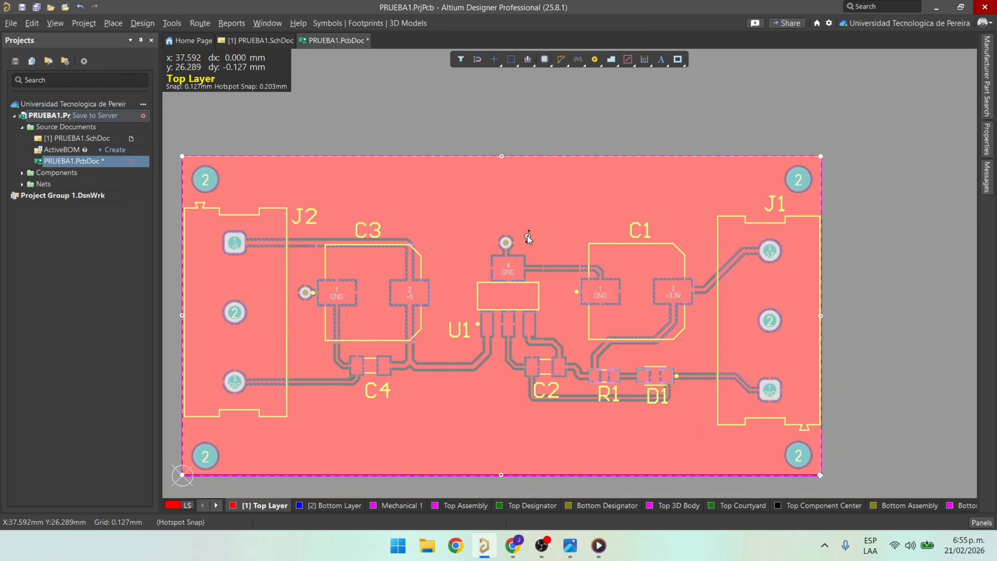
scroll(518, 302, "up", 3, "ctrl")
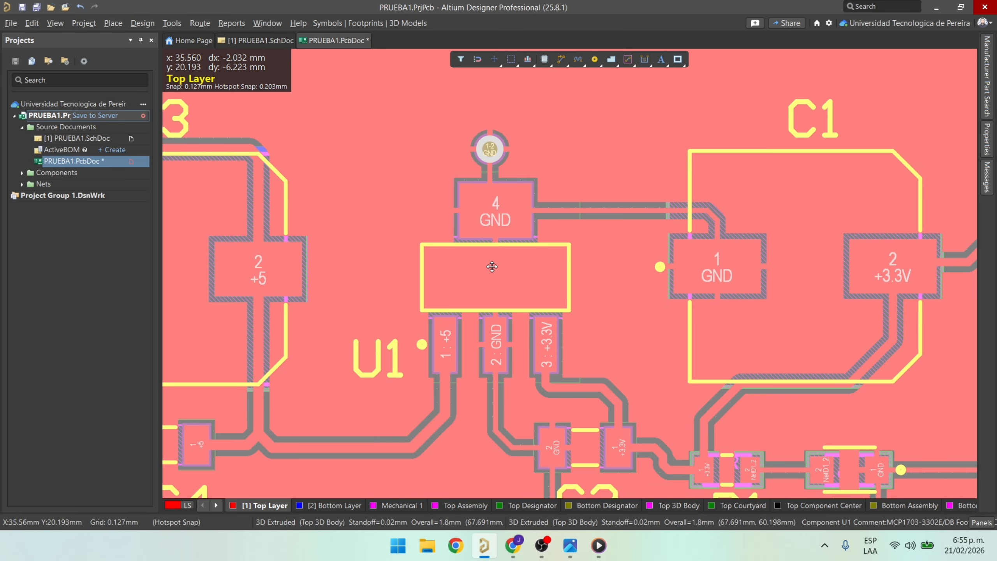
scroll(485, 260, "down", 3, "ctrl")
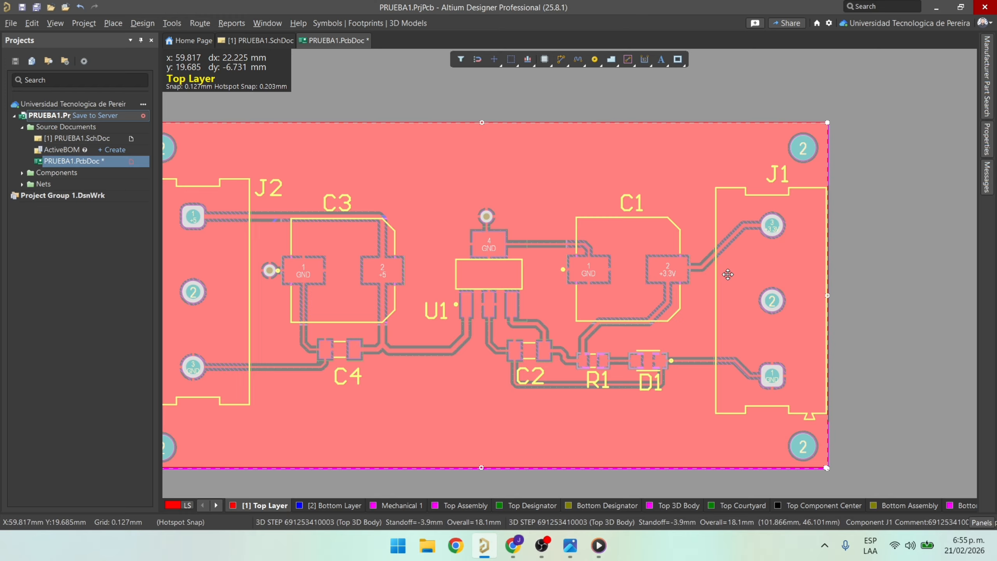
left_click(411, 103)
scroll(412, 104, "down", 1, "ctrl")
Start a Polygon Pour on the Bottom Layer and run its first edge between the board's upper-left and upper-right corners.
left_click(315, 504)
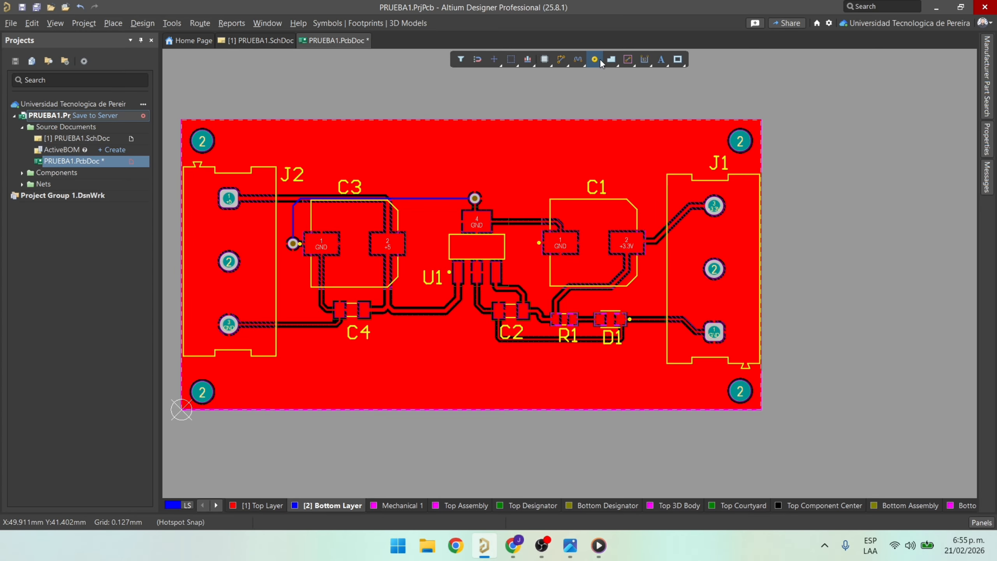
right_click(611, 58)
left_click(628, 76)
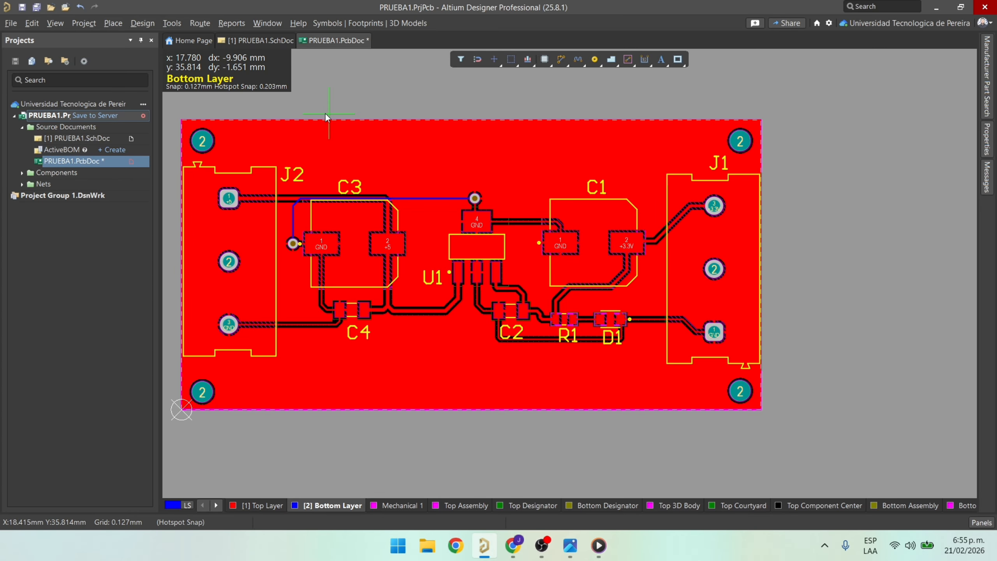
left_click(184, 120)
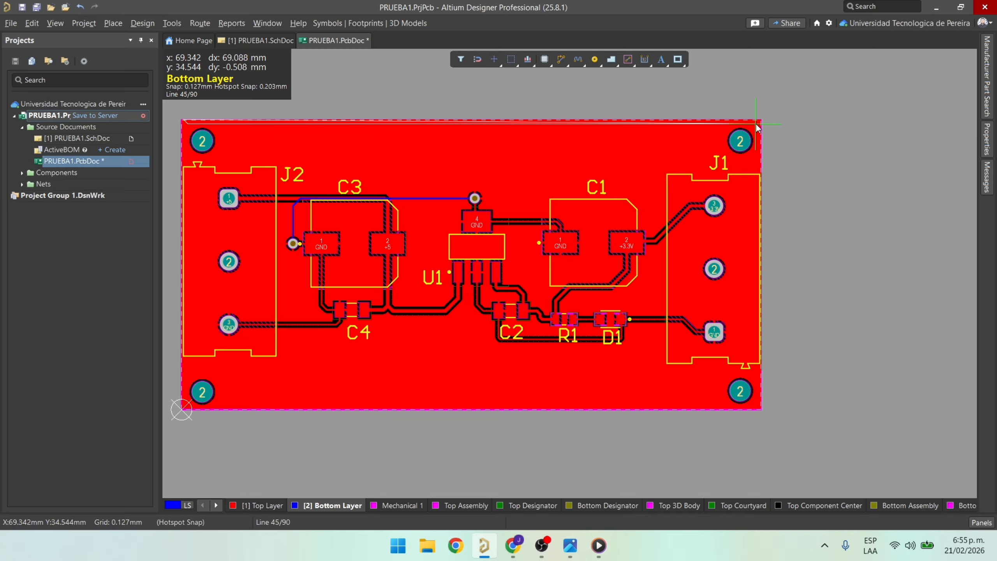
left_click(761, 119)
key("space")
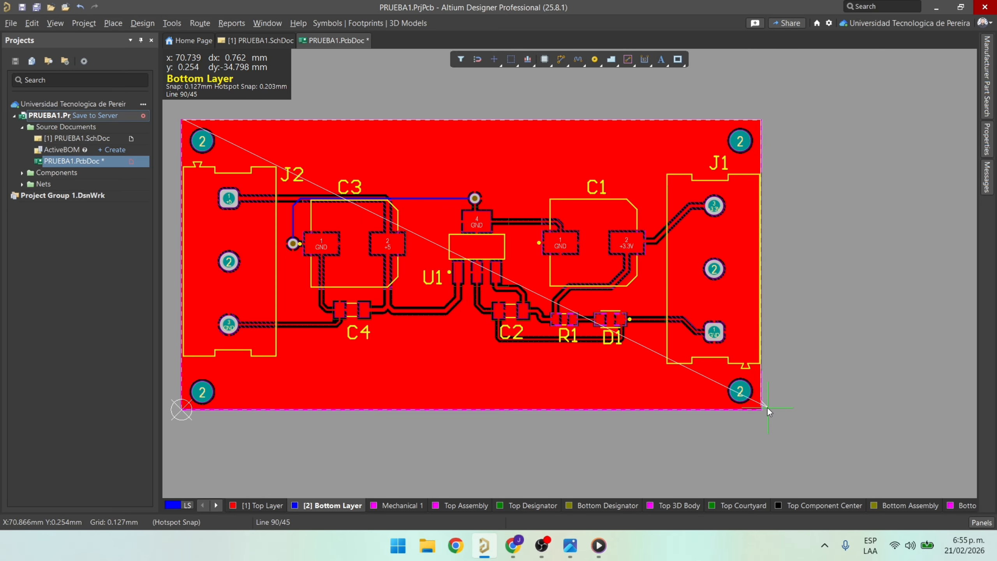
Continue the bottom-layer polygon outline through the board's lower-right corner and on to the lower-left corner at the origin.
left_click(765, 409)
key("space")
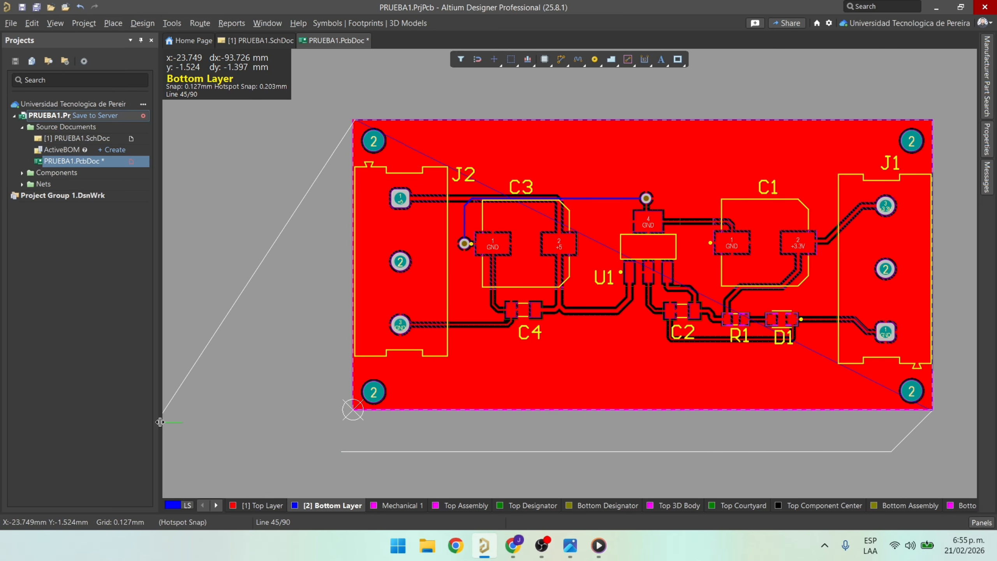
left_click(353, 410)
key("space")
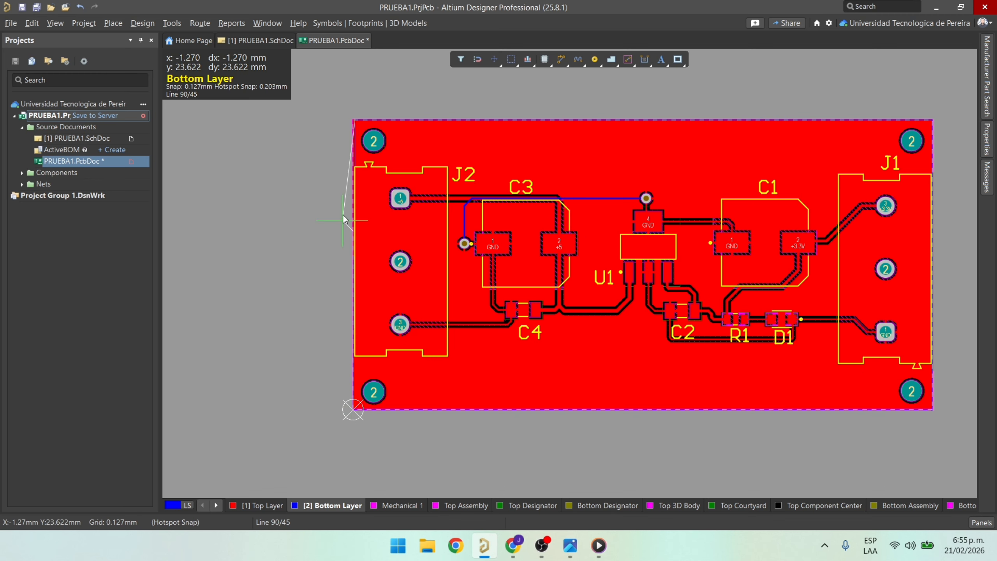
Close the bottom-layer polygon outline at the board's upper-left corner and finish the pour.
scroll(352, 129, "up", 5, "ctrl")
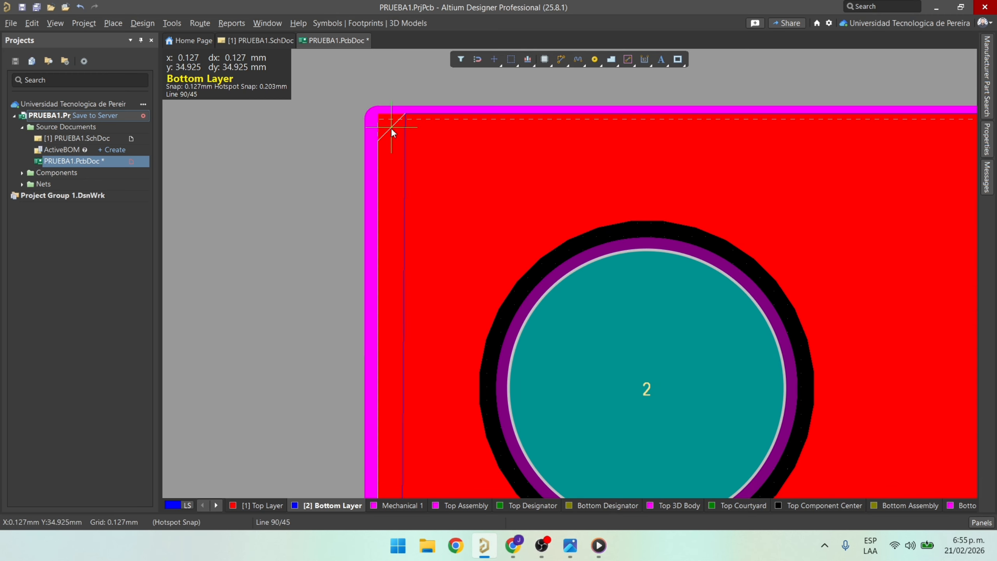
left_click(394, 117)
key("space")
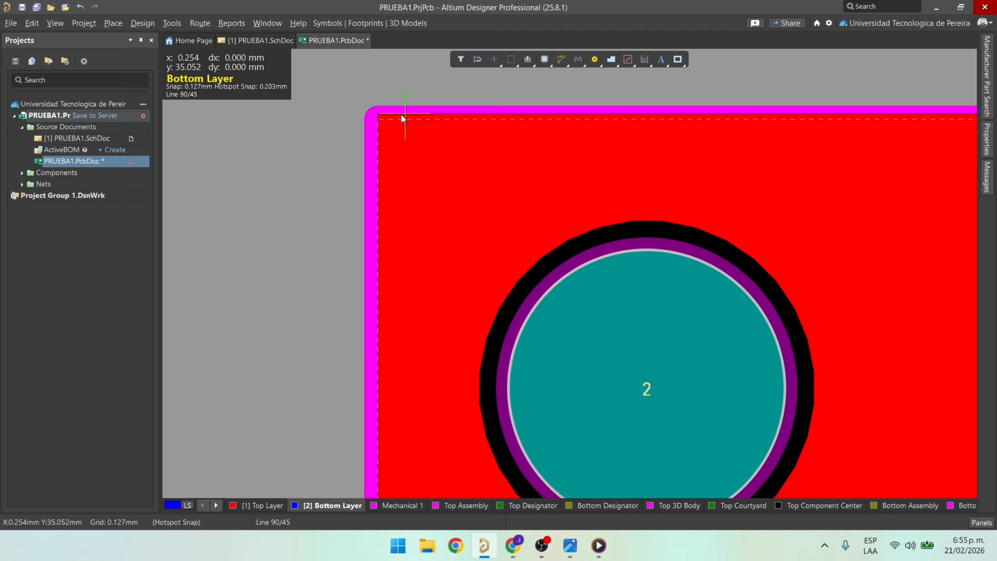
right_click(403, 115)
scroll(493, 97, "down", 5, "ctrl")
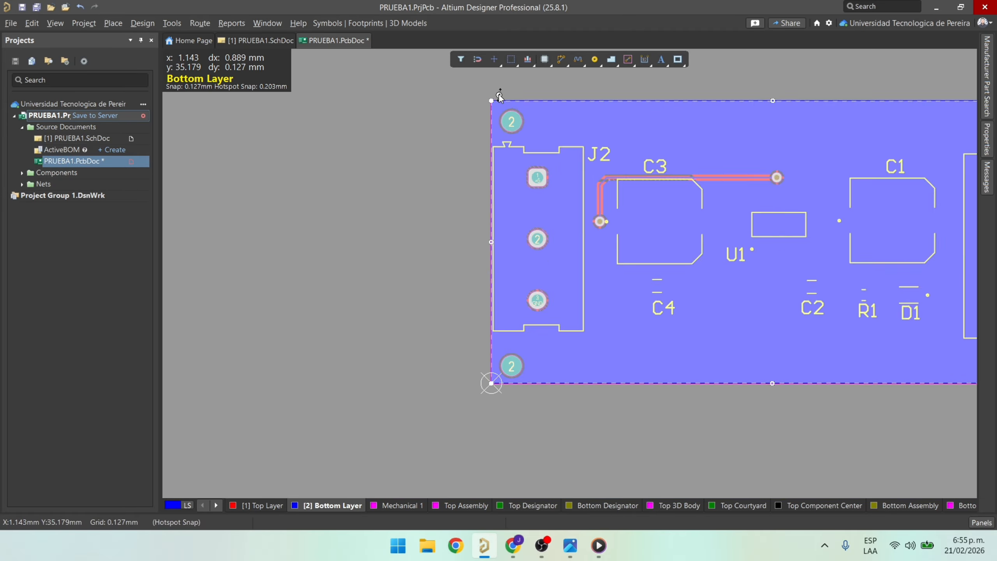
scroll(499, 97, "down", 2, "ctrl")
left_click(711, 211)
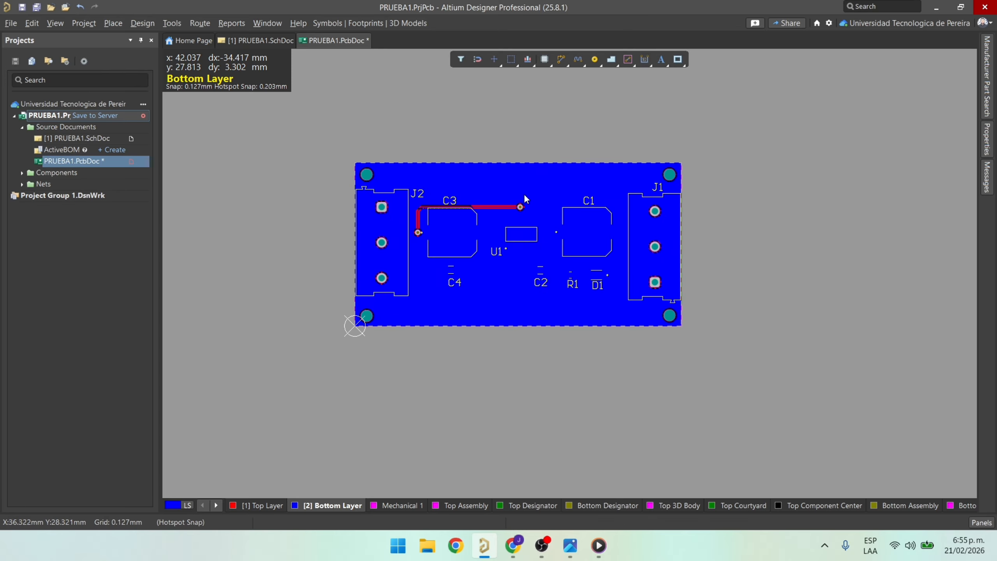
Assign the bottom-layer polygon to the GND net and repour it.
double_click(541, 190)
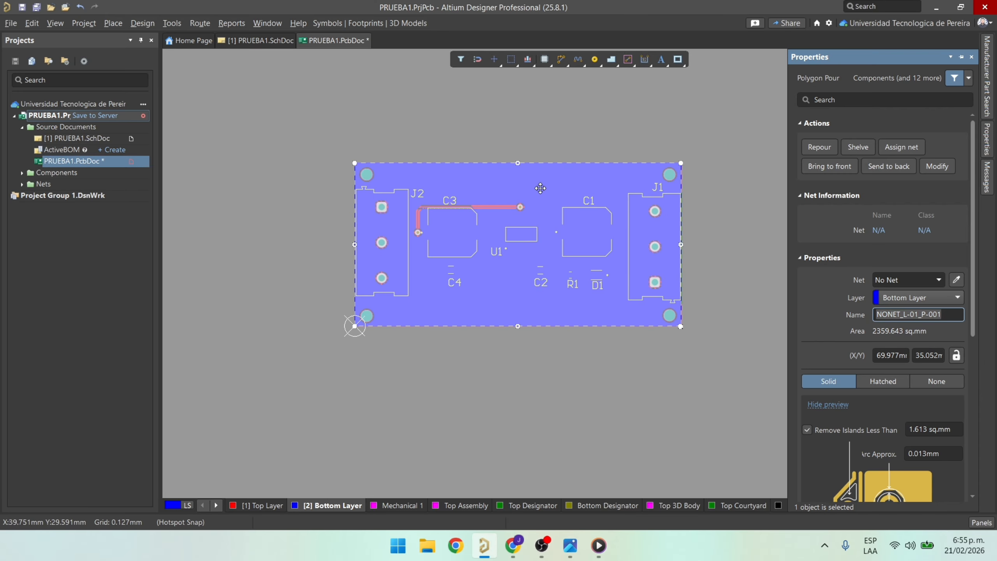
left_click(940, 279)
left_click(906, 337)
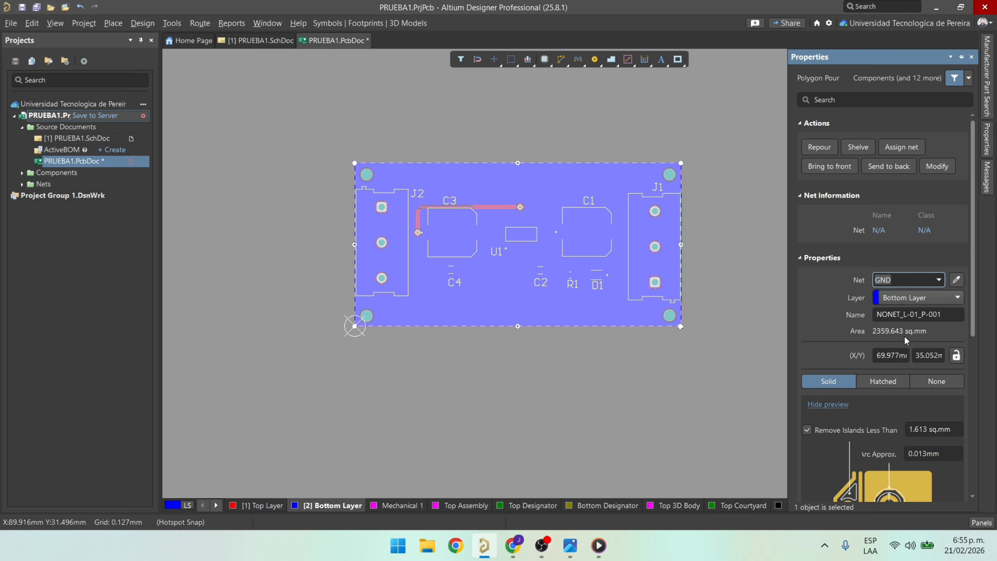
left_click(950, 124)
left_click(715, 191)
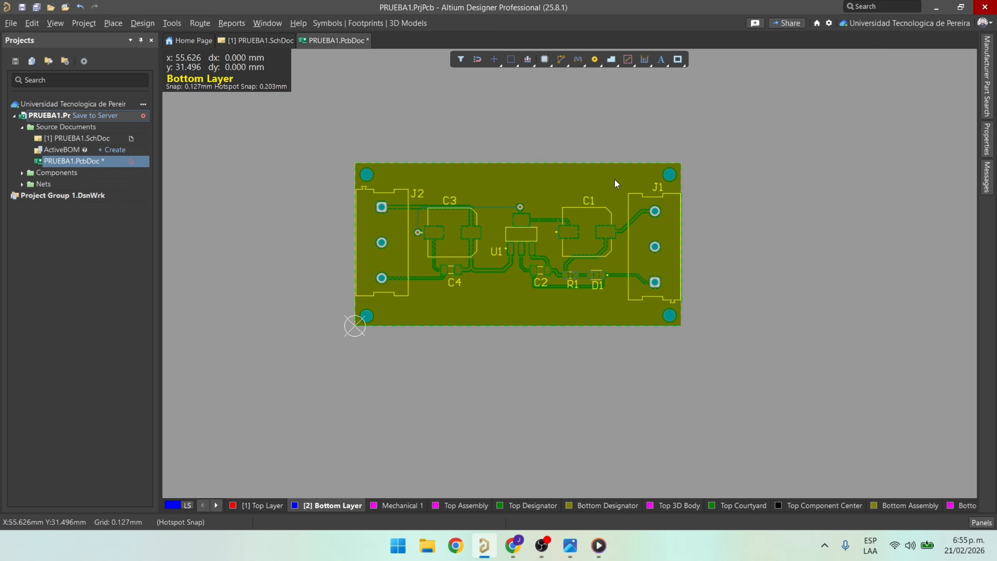
left_click(615, 181)
left_click(951, 120)
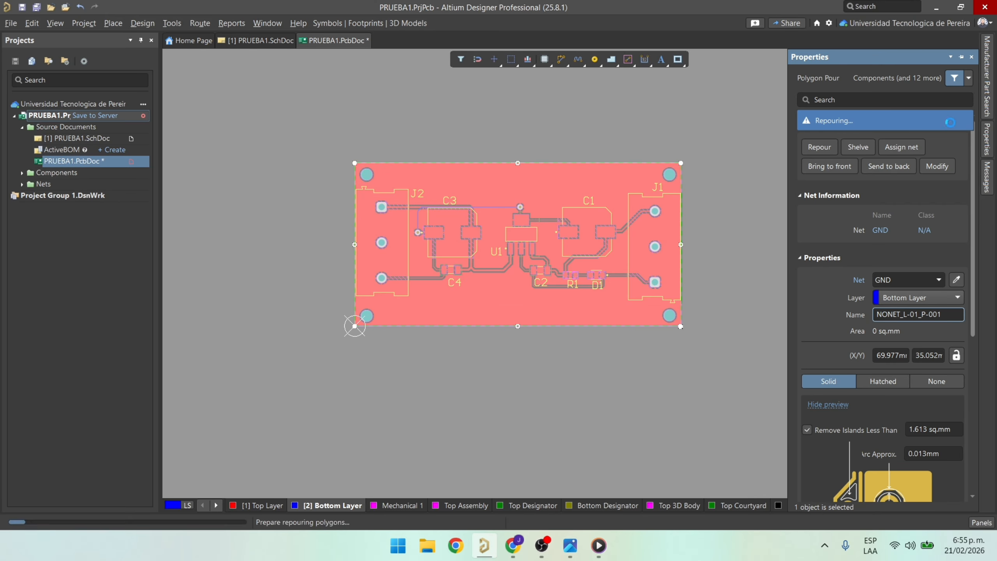
left_click(685, 131)
Make the Top Layer active and check its copper pour around the tracks and pads.
scroll(519, 145, "down", 1, "ctrl")
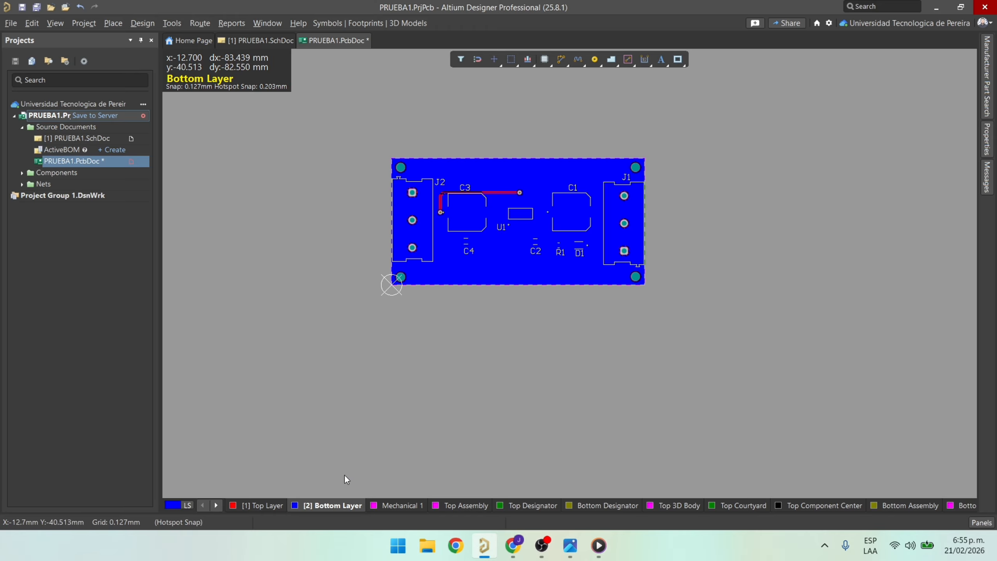
left_click(275, 505)
scroll(538, 261, "up", 3, "ctrl")
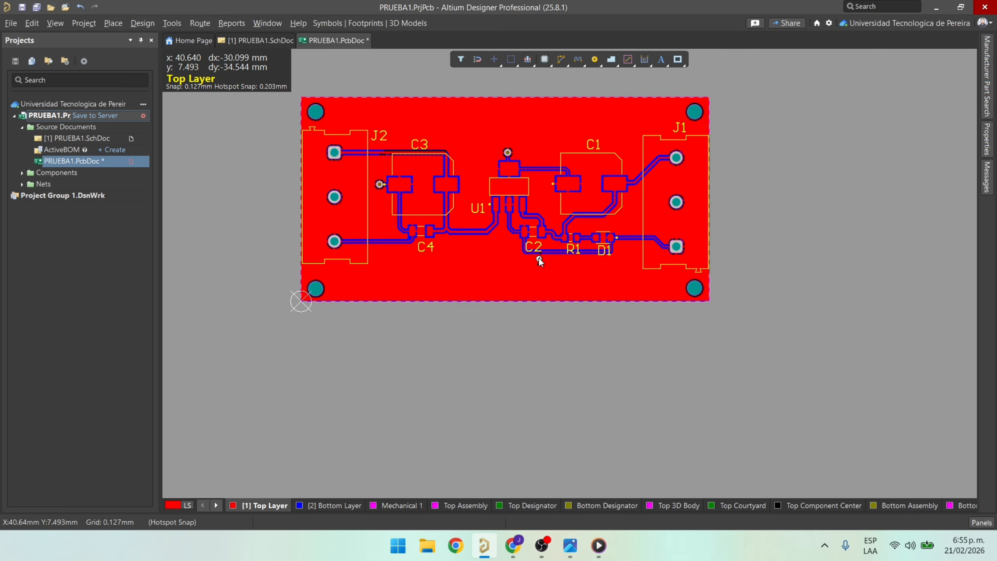
scroll(535, 262, "down", 1, "ctrl")
scroll(489, 338, "up", 3, "ctrl")
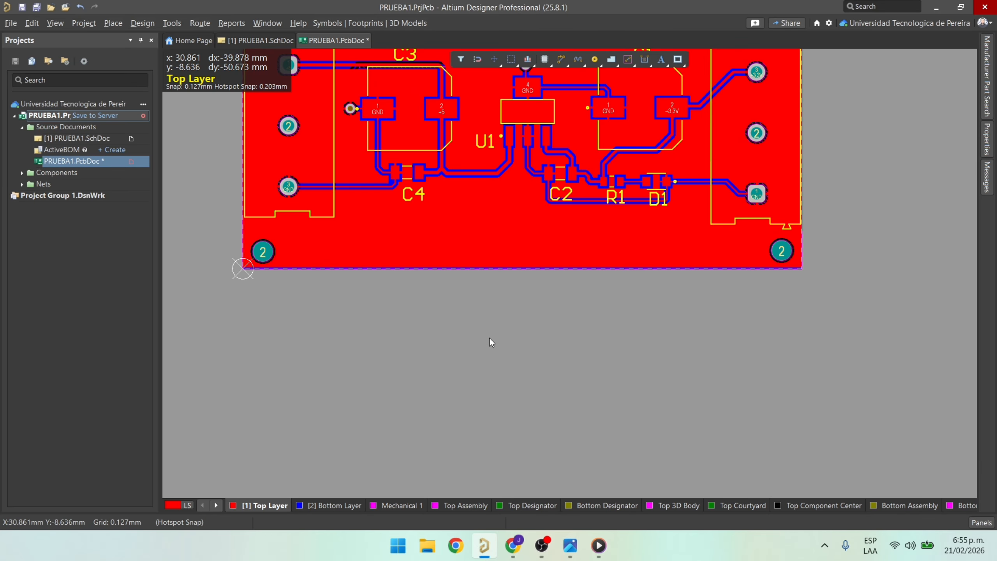
Examine the assembled board in 3D from a tilted angle and from straight above.
key("3")
key("shift")
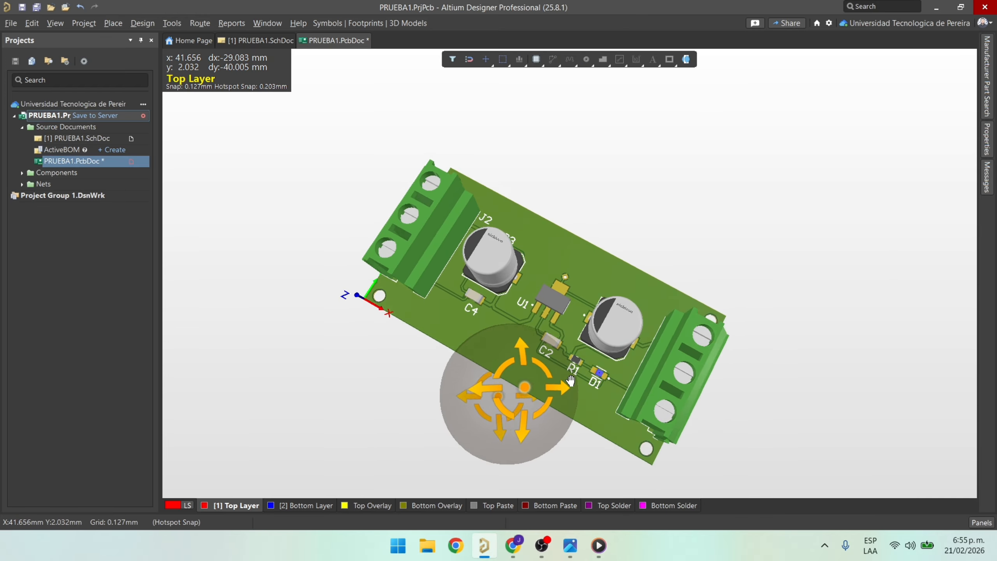
right_click_drag(571, 381, 592, 299, "shift")
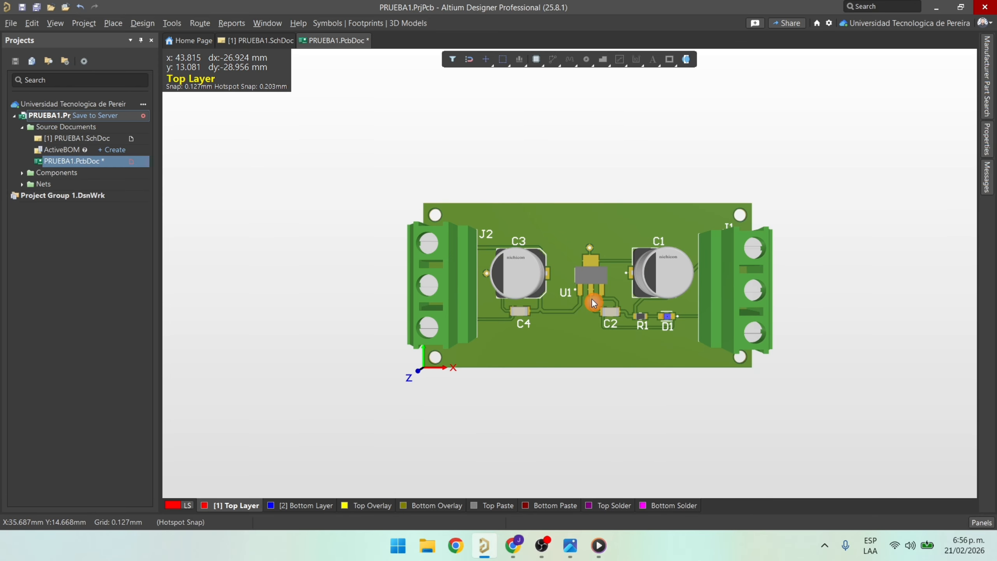
key("8")
key("0")
scroll(602, 280, "up", 4, "ctrl")
scroll(602, 280, "down", 3, "ctrl")
Return to the 2D layout and review the top-layer copper pour across the whole board.
key("2")
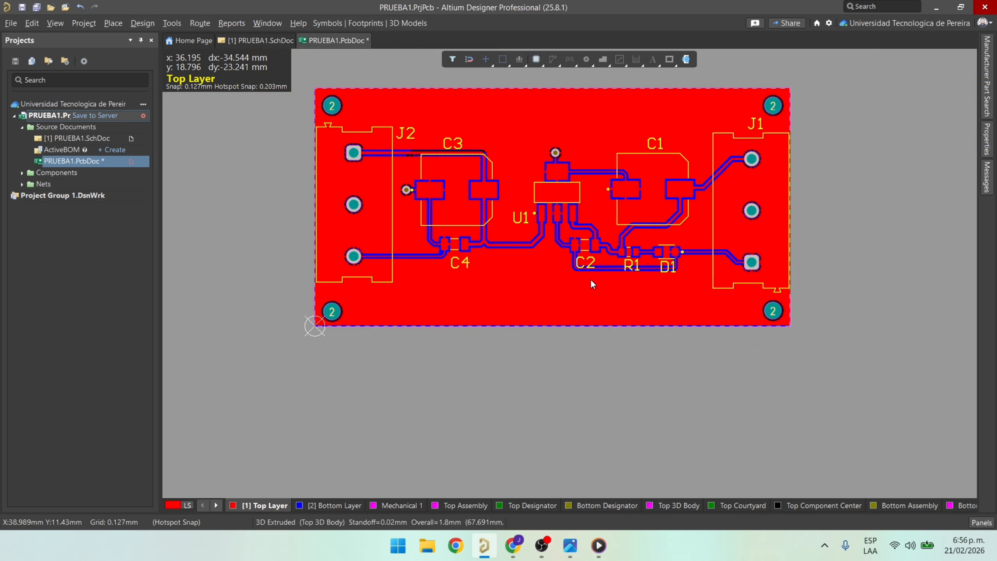
scroll(590, 279, "up", 1, "ctrl")
right_click_drag(577, 233, 599, 265)
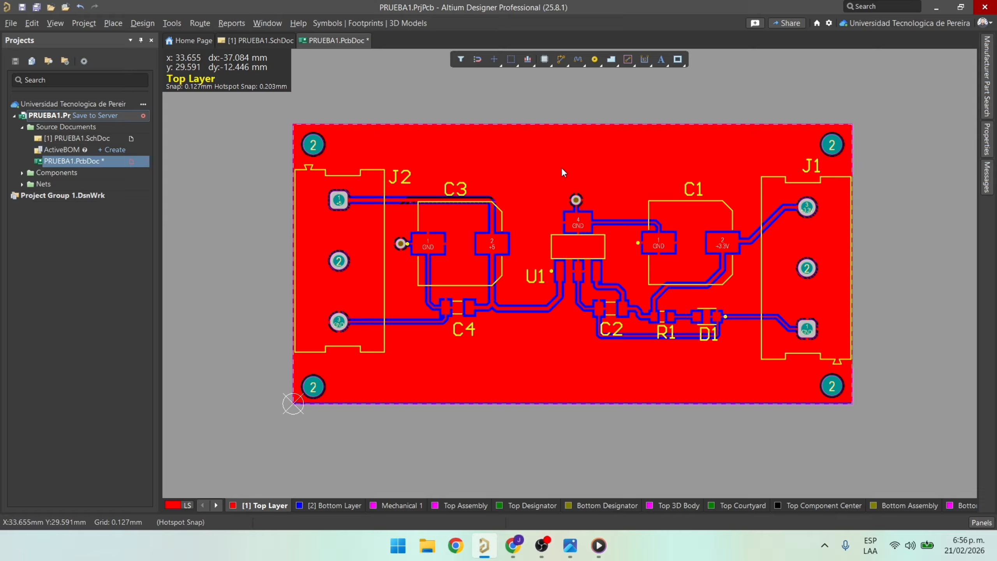
scroll(563, 170, "up", 2, "ctrl")
scroll(563, 168, "down", 1, "ctrl")
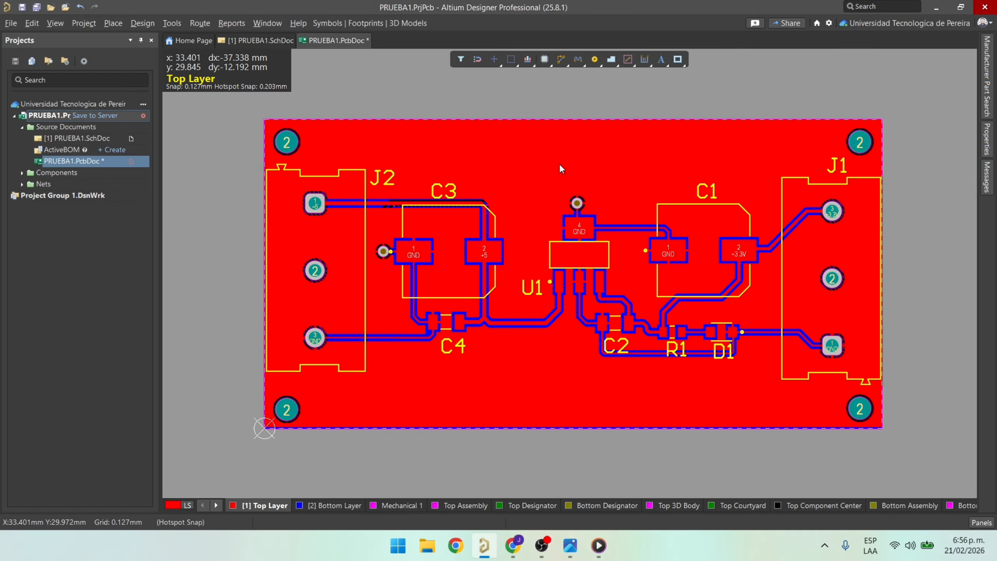
Show the board in 3D again to review the component layout from above.
key("3")
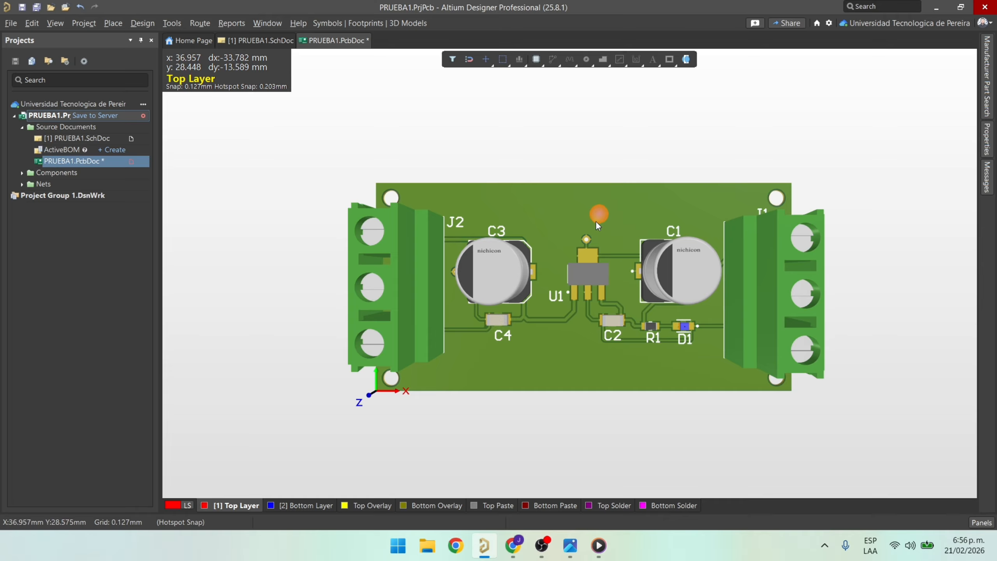
middle_click_drag(596, 220, 596, 219)
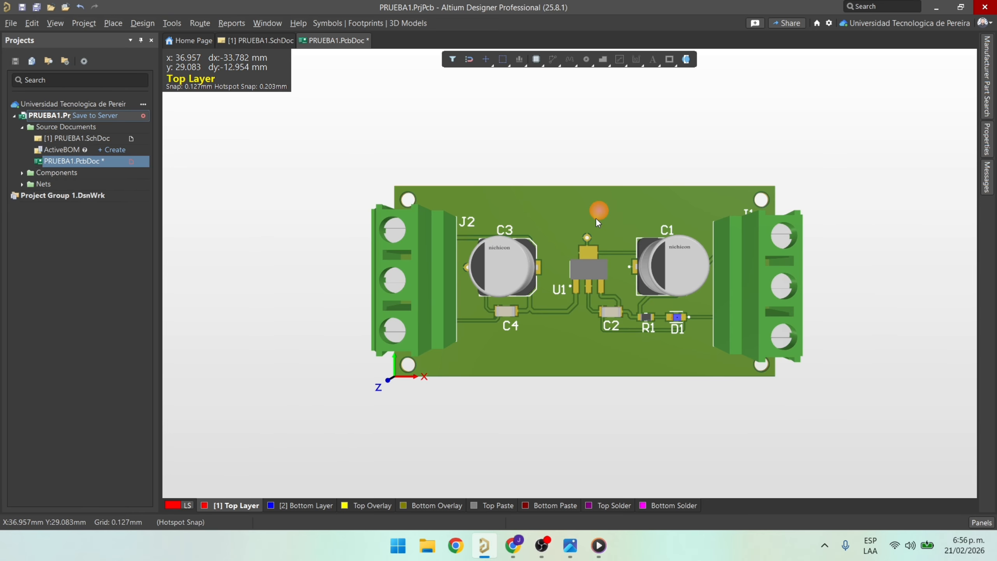